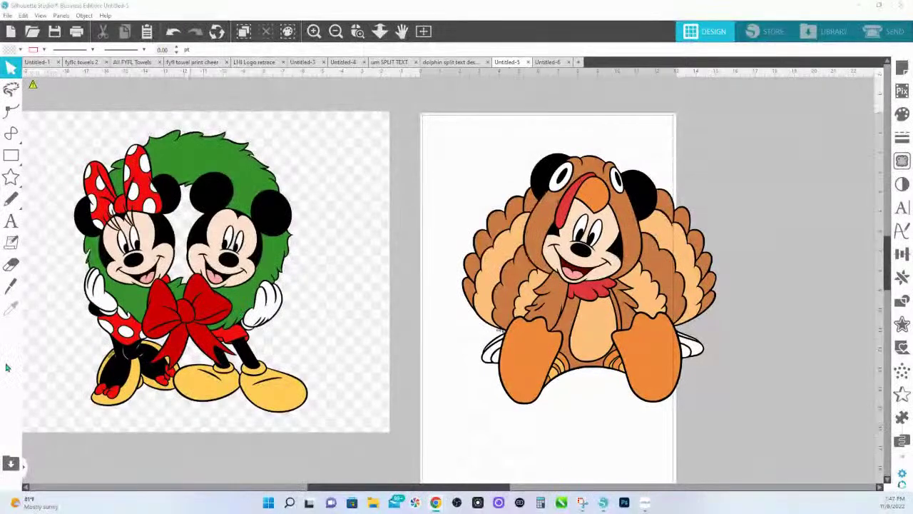
# Switch to Chrome and open the Silhouette America software downloads page in a new tab
pyautogui.moveTo(435, 505)
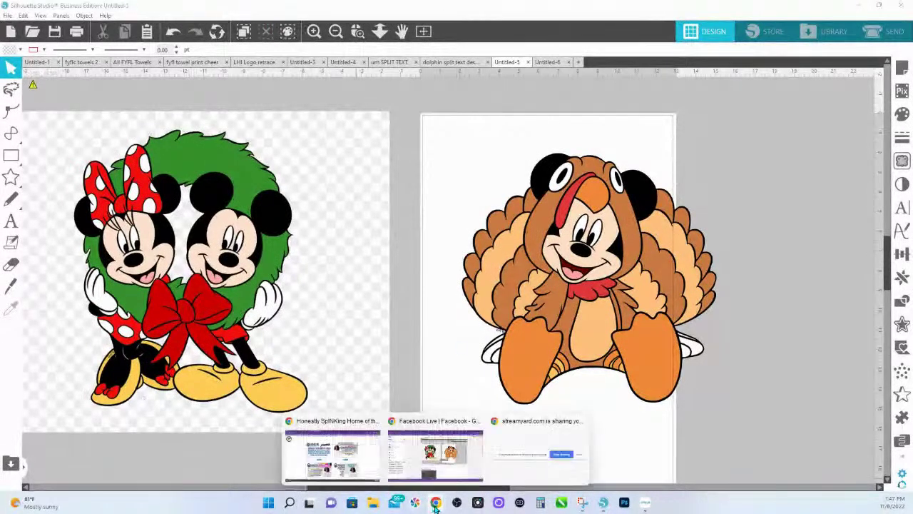
pyautogui.click(346, 451)
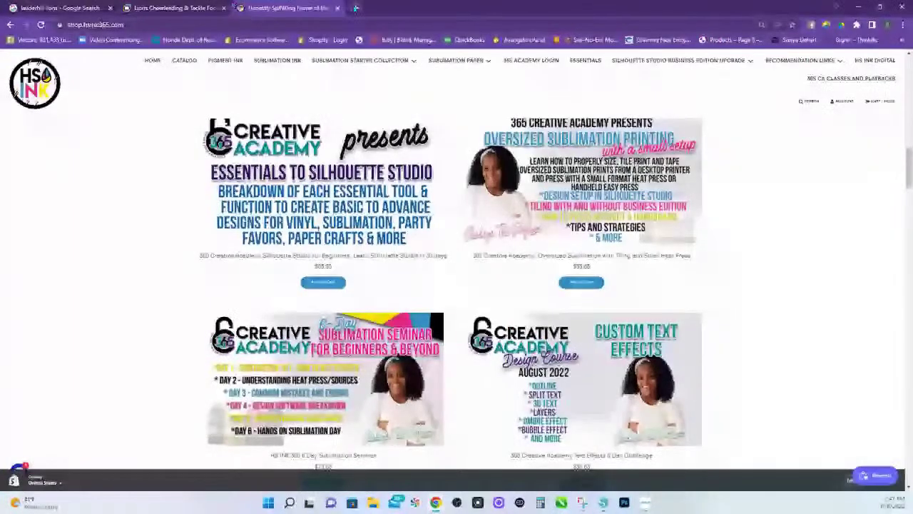
pyautogui.hotkey('ctrl', 't')
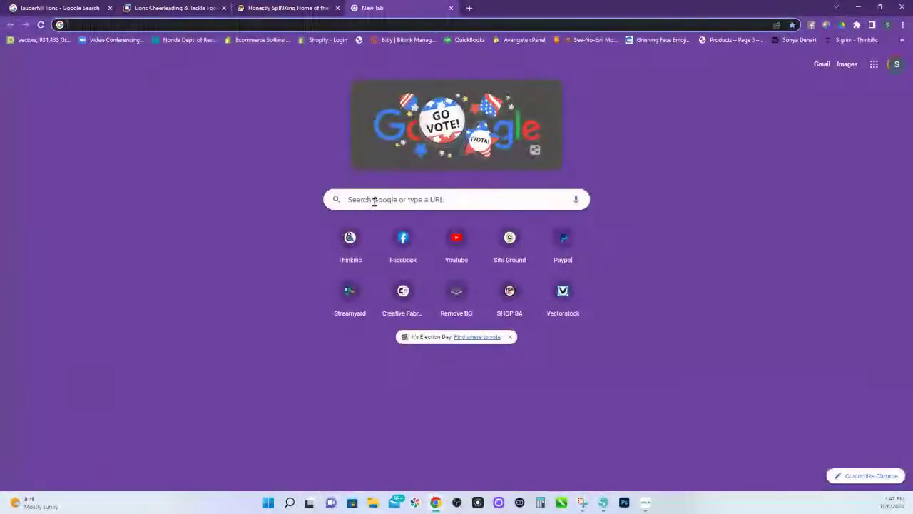
pyautogui.click(373, 201)
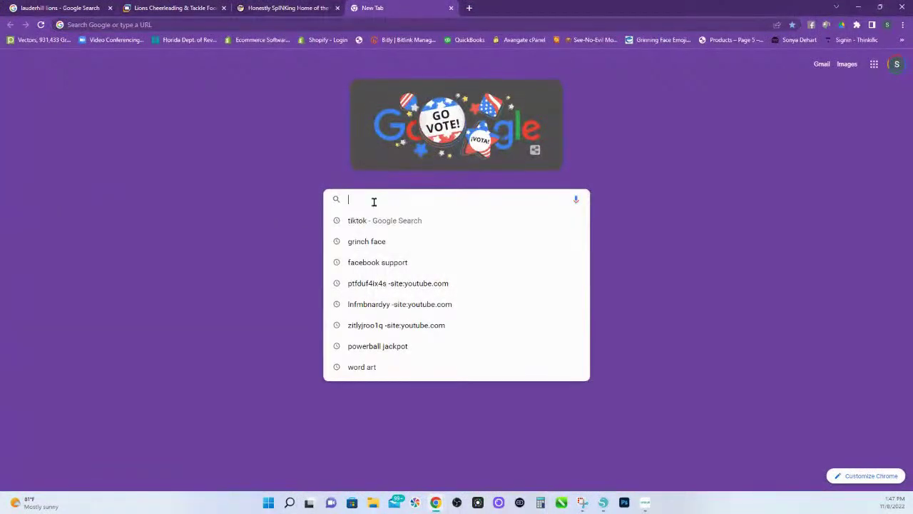
pyautogui.click(159, 24)
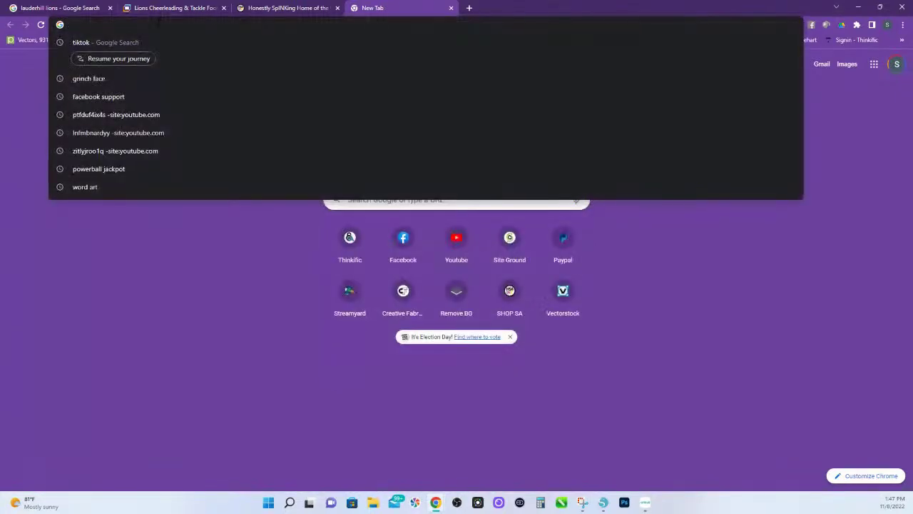
pyautogui.write('www.silhouetteamerica.com')
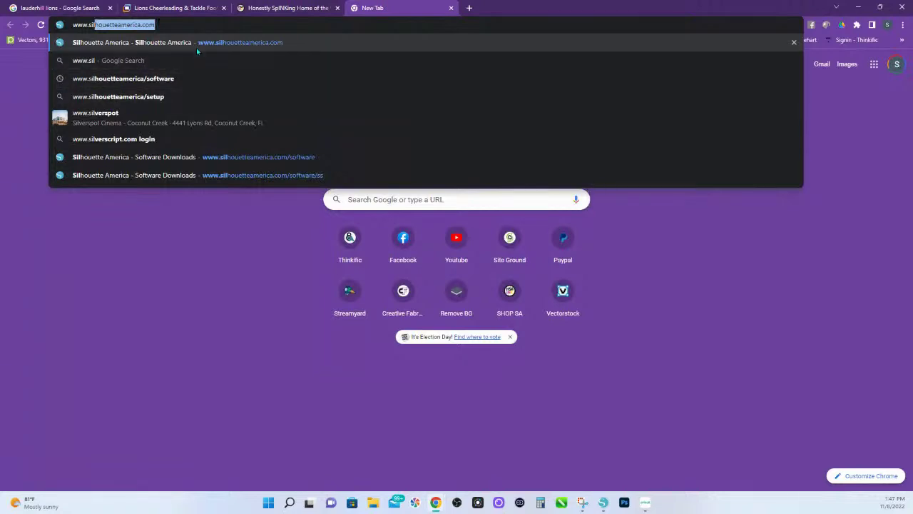
pyautogui.click(208, 162)
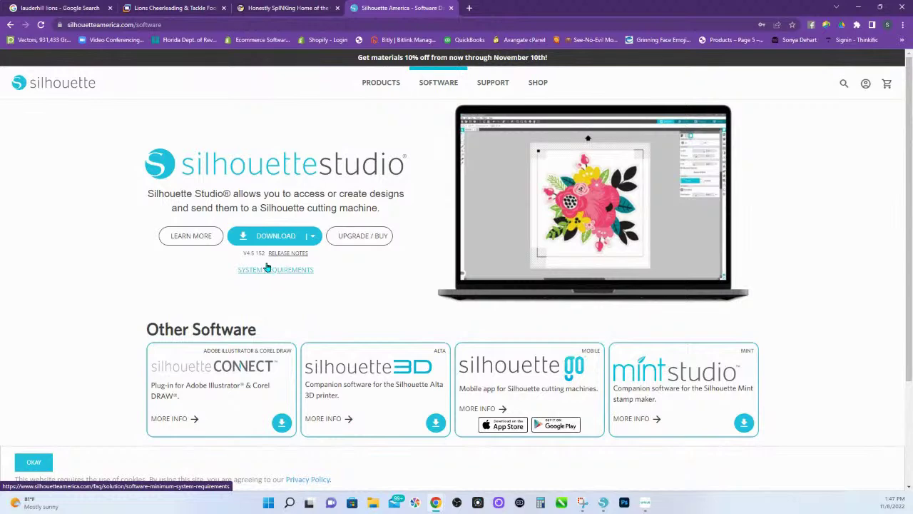
# Open Silhouette Studio's legacy version list and show the platform download options for version 4.3.370
pyautogui.click(193, 240)
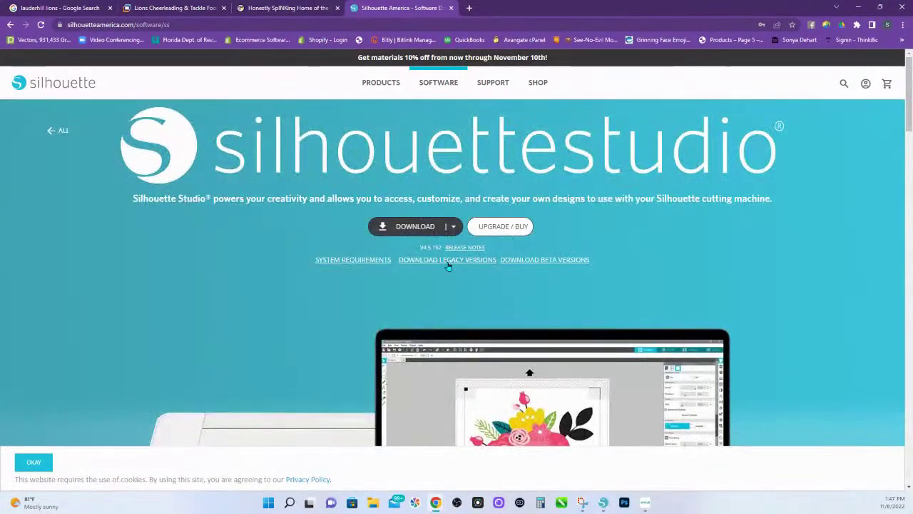
pyautogui.click(449, 260)
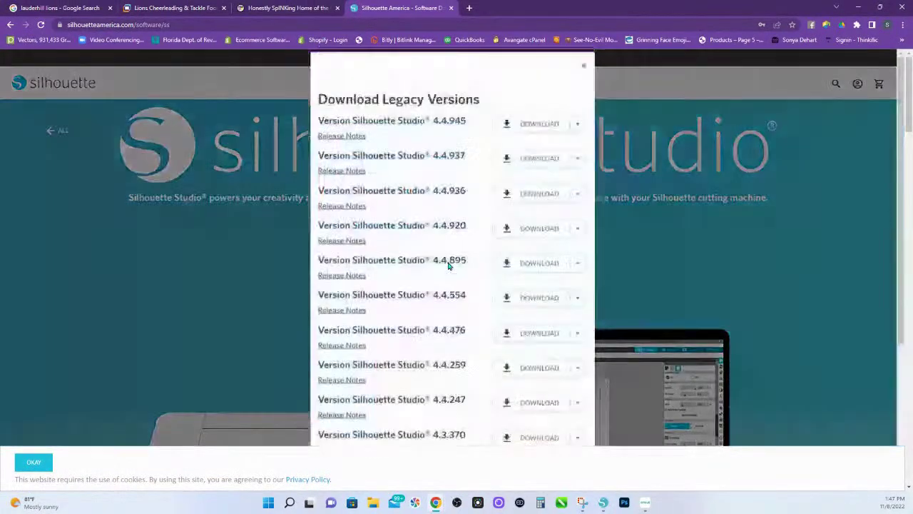
pyautogui.scroll(-3, 492, 349)
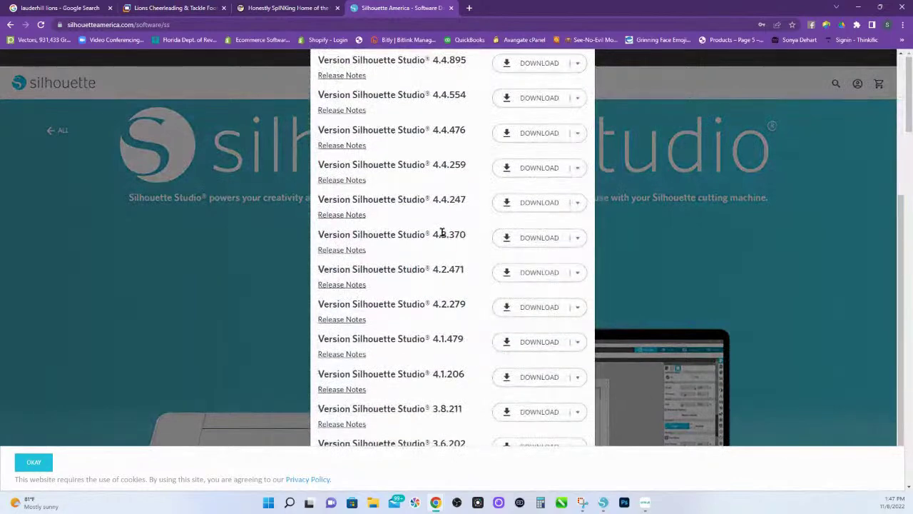
pyautogui.moveTo(318, 235); pyautogui.dragTo(583, 243)
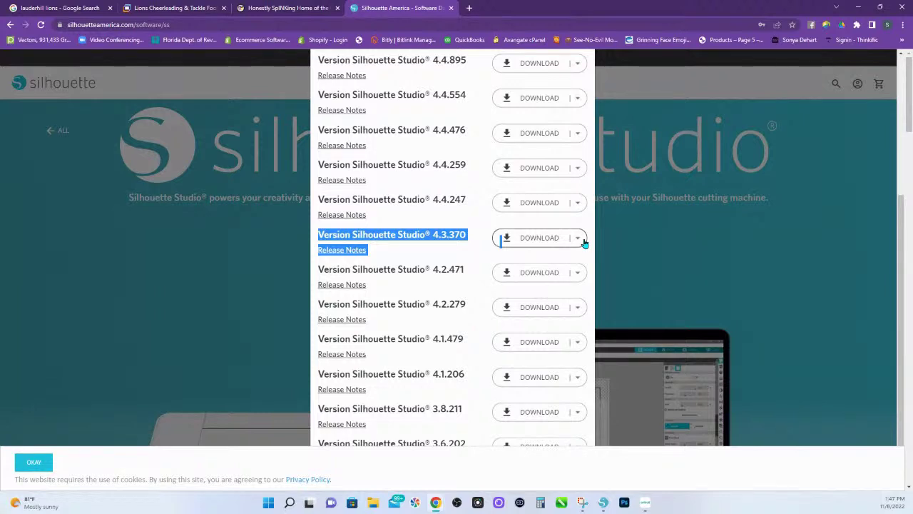
pyautogui.click(582, 242)
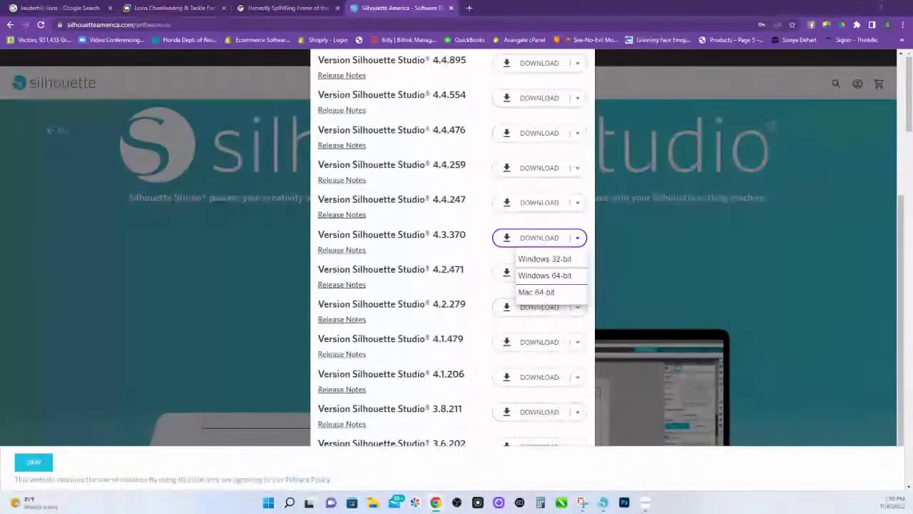
# Switch to Silhouette Studio and open the page setup to check the Print Bleed option
pyautogui.click(602, 502)
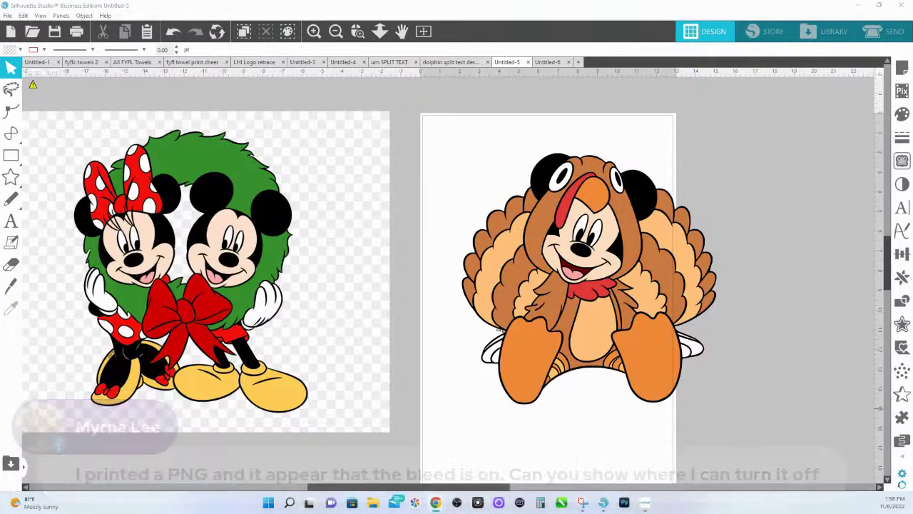
pyautogui.click(901, 73)
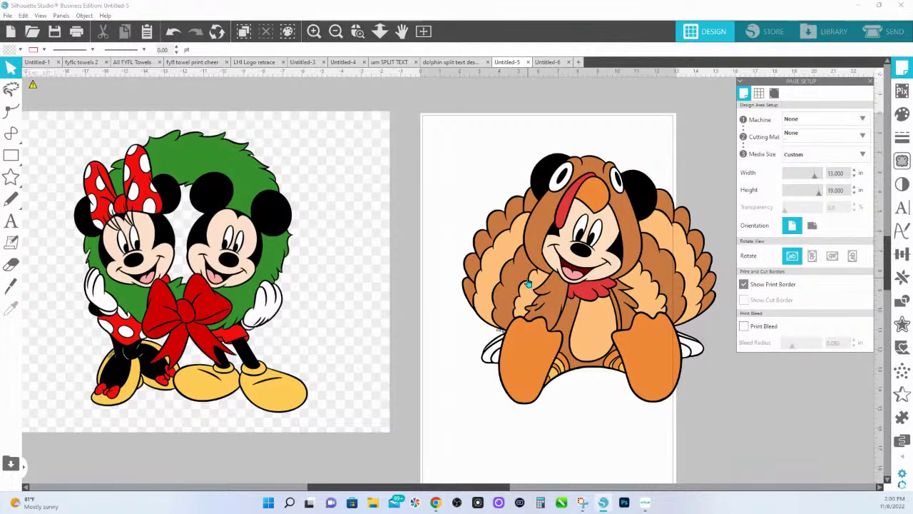
# Duplicate the wreath and turkey pictures together, placing the copies above the originals
pyautogui.click(379, 31)
pyautogui.scroll(-2, 356, 181)
pyautogui.moveTo(249, 187); pyautogui.dragTo(567, 362)
pyautogui.moveTo(507, 313); pyautogui.dragTo(520, 147)
pyautogui.moveTo(524, 212); pyautogui.dragTo(490, 396)
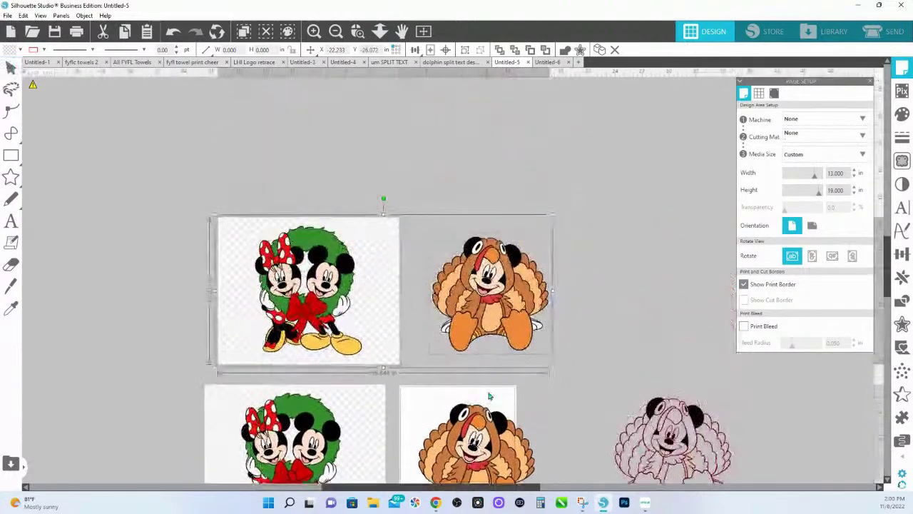
# Examine the duplicated wreath and turkey pictures up close, with the turkey picture opened for point editing
pyautogui.click(644, 276)
pyautogui.doubleClick(508, 335)
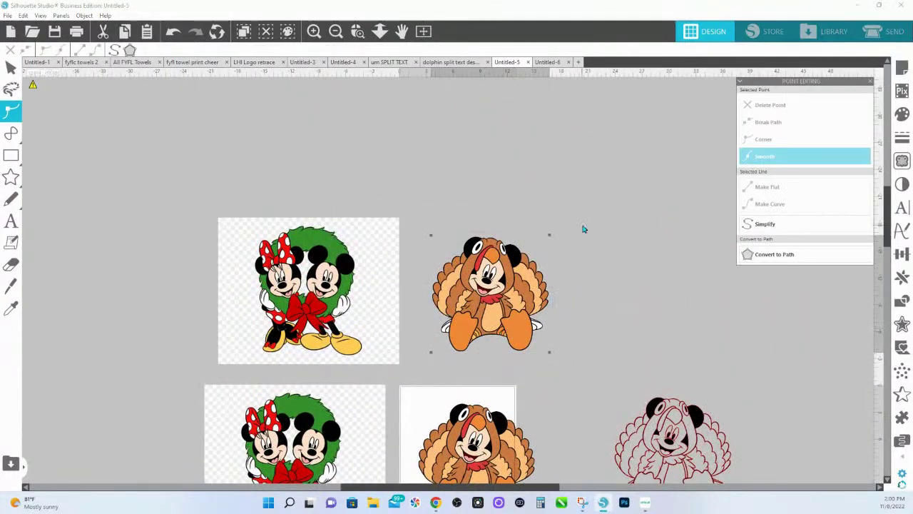
pyautogui.click(357, 31)
pyautogui.moveTo(241, 187); pyautogui.dragTo(546, 367)
pyautogui.scroll(-2, 402, 310)
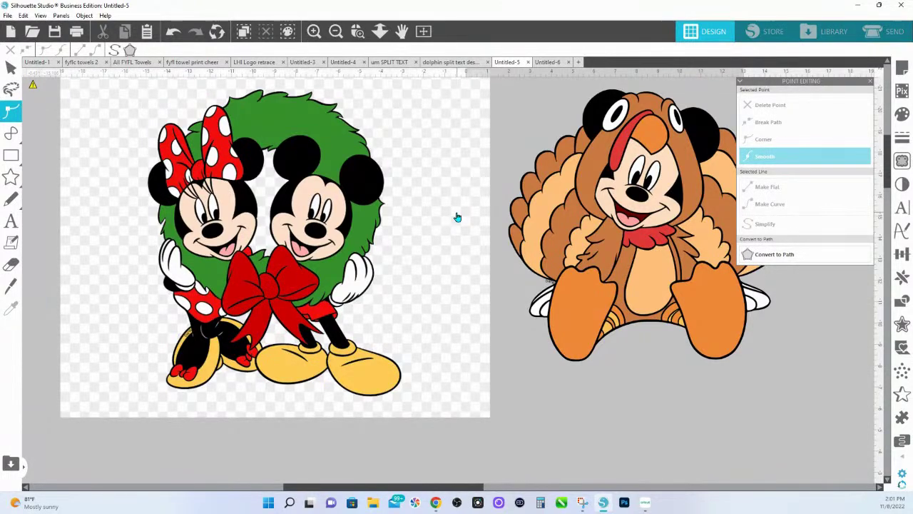
pyautogui.click(582, 204)
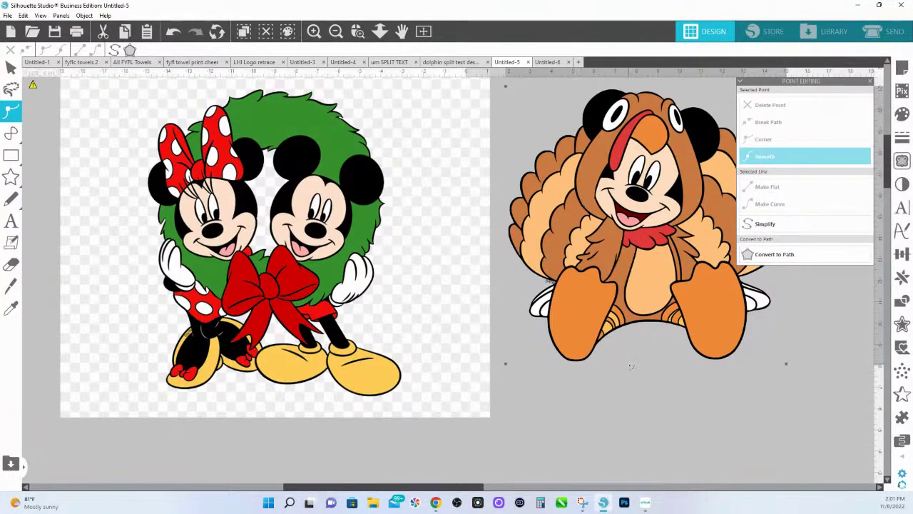
pyautogui.scroll(2, 599, 322)
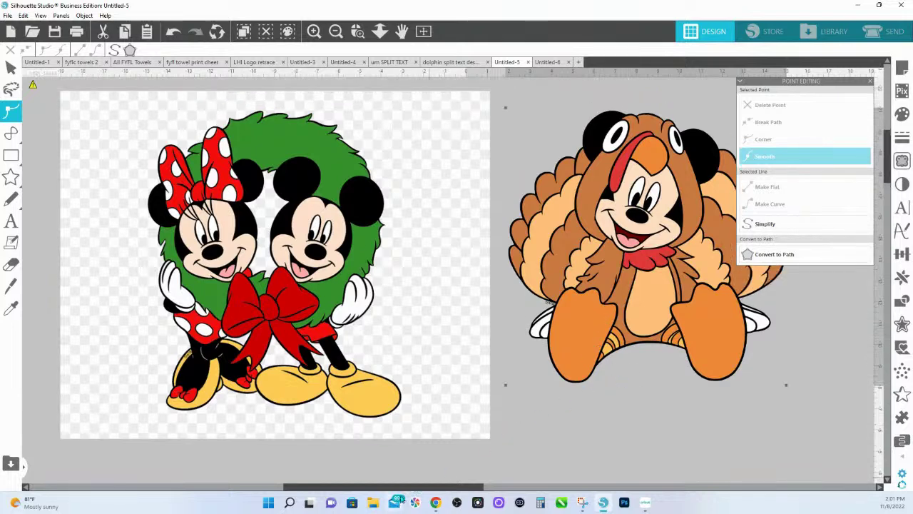
pyautogui.moveTo(406, 491); pyautogui.dragTo(425, 487)
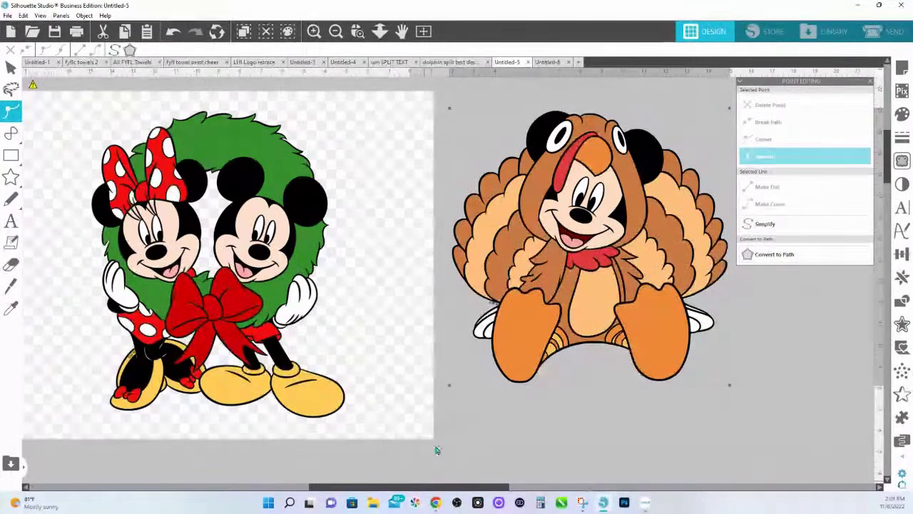
# Leave point editing and try the eyedropper on the selected turkey picture's line colour
pyautogui.click(11, 66)
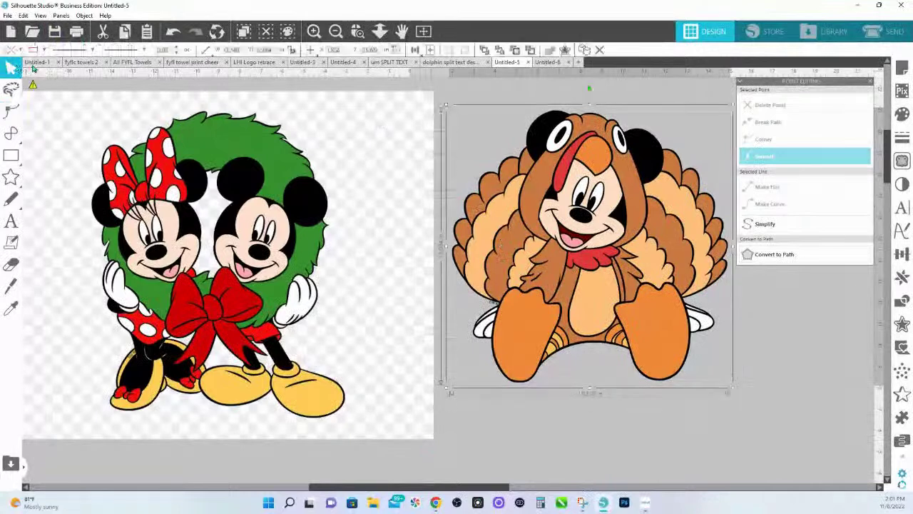
pyautogui.click(43, 49)
pyautogui.click(130, 315)
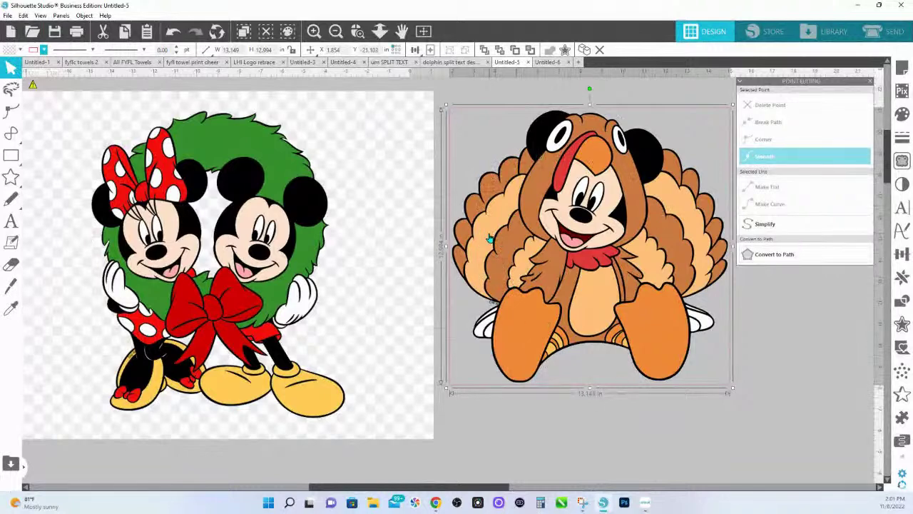
pyautogui.press('i')
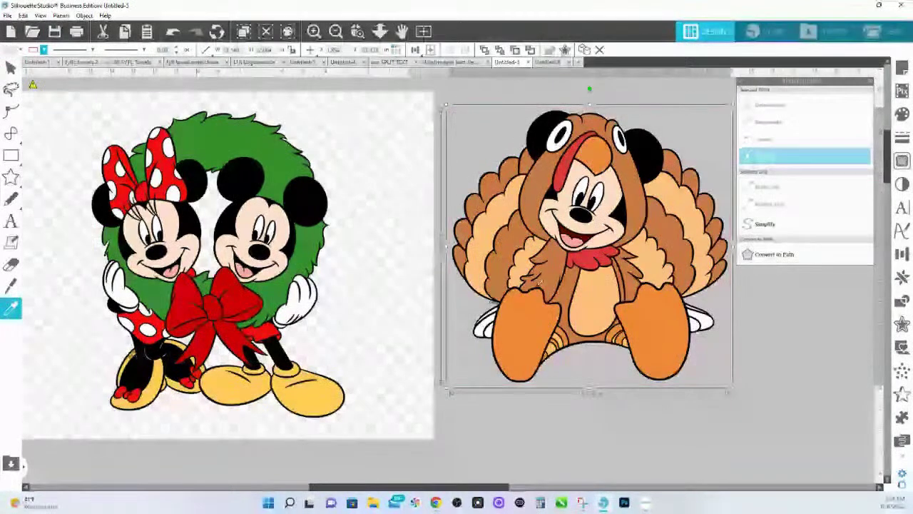
pyautogui.press('v')
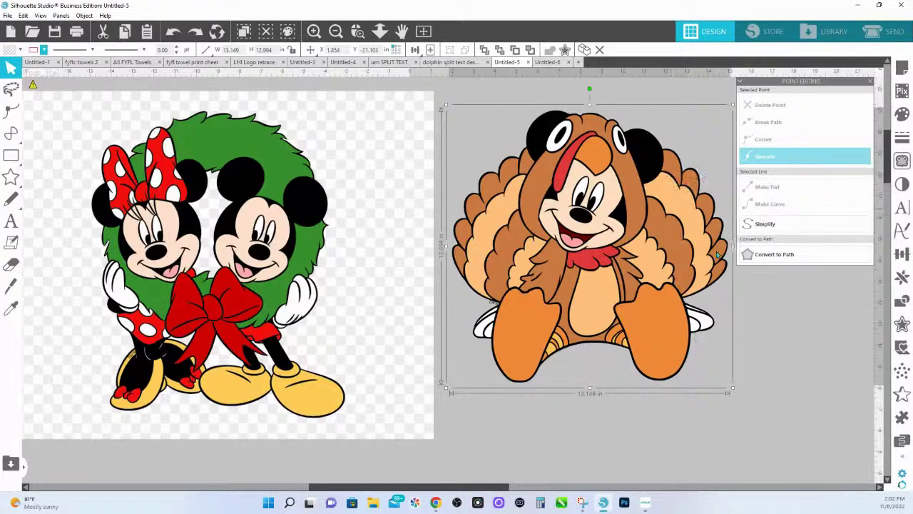
# Try to Trace and Detach the turkey picture, using a trace area that encloses the whole figure
pyautogui.click(903, 163)
pyautogui.click(784, 121)
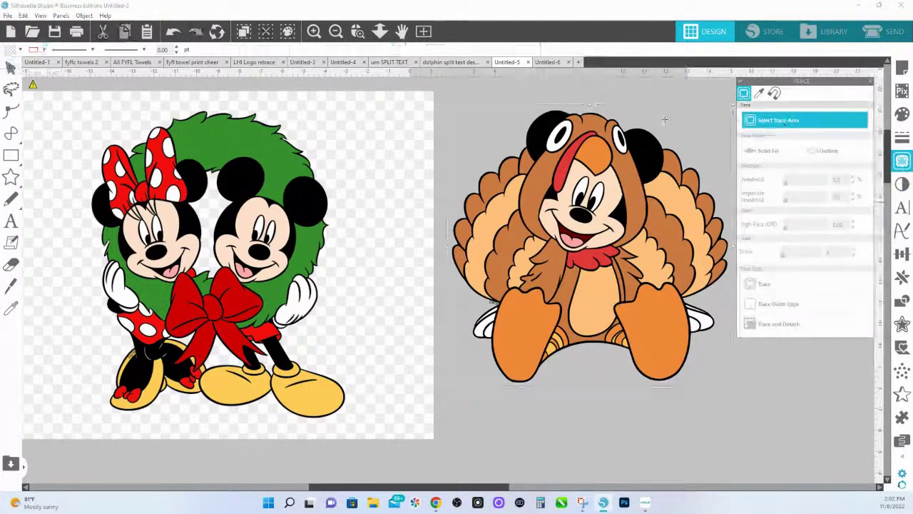
pyautogui.moveTo(443, 94)
pyautogui.mouseDown()
pyautogui.moveTo(611, 316)
pyautogui.moveTo(753, 406)
pyautogui.mouseUp()
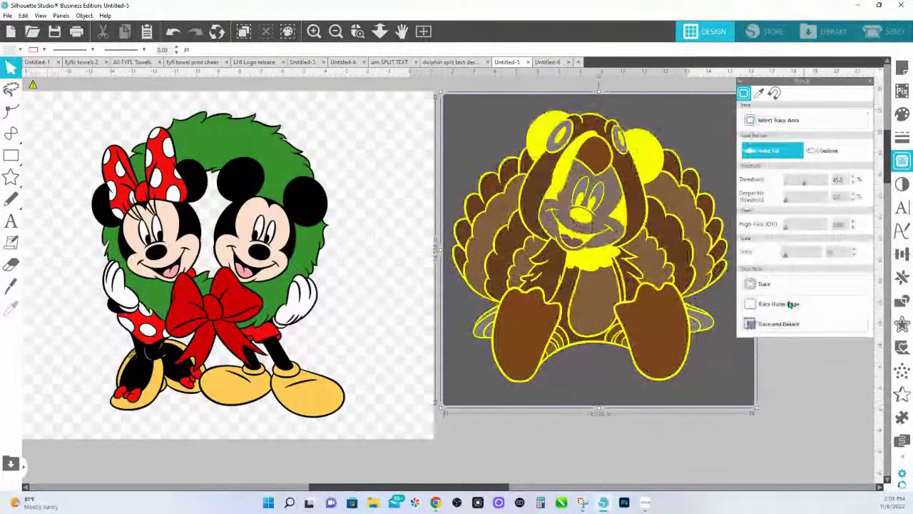
pyautogui.click(776, 323)
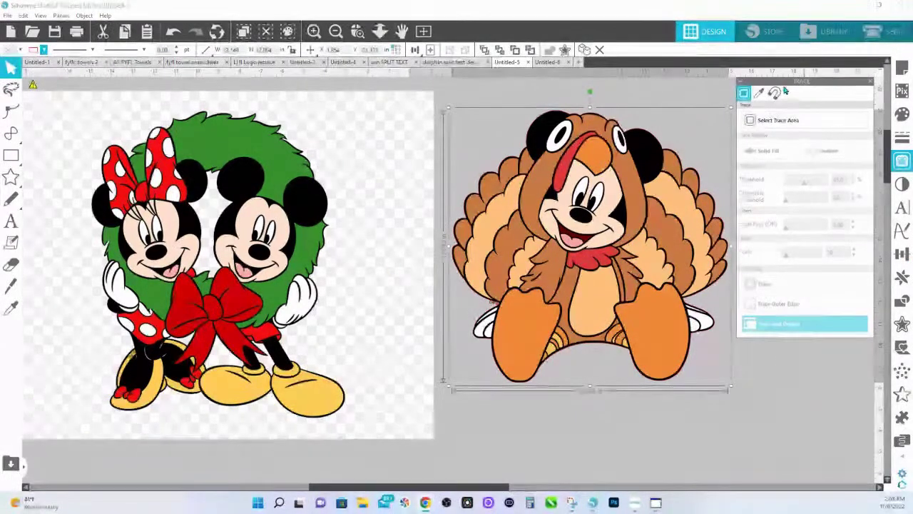
# Quit Silhouette Studio without saving, relaunch it and maximize its window
pyautogui.click(656, 504)
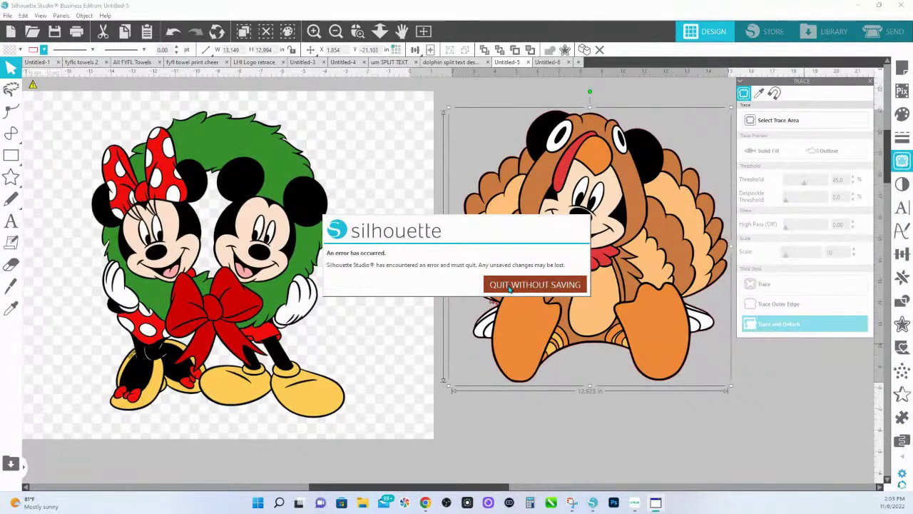
pyautogui.click(509, 287)
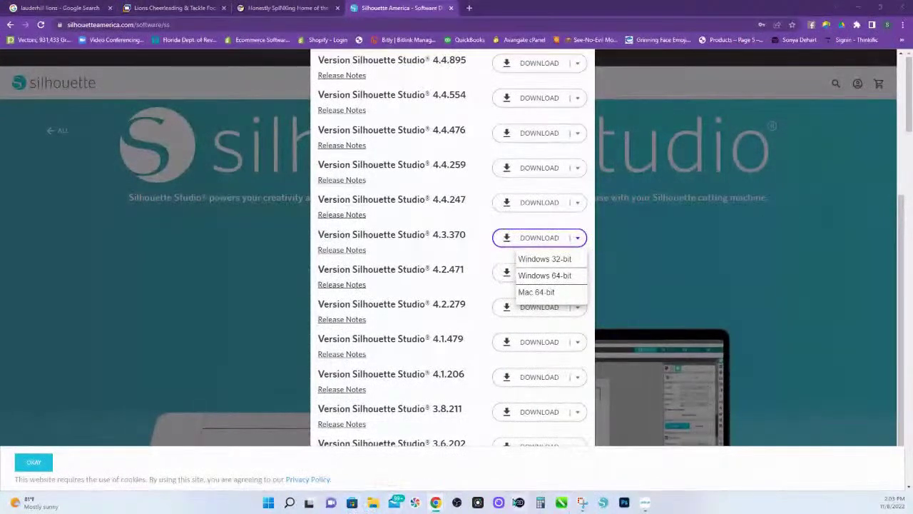
pyautogui.click(603, 503)
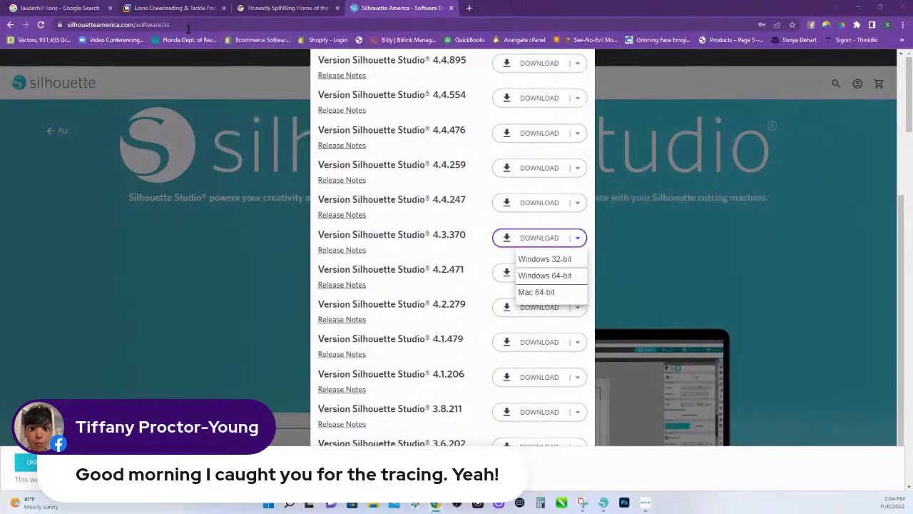
pyautogui.click(283, 8)
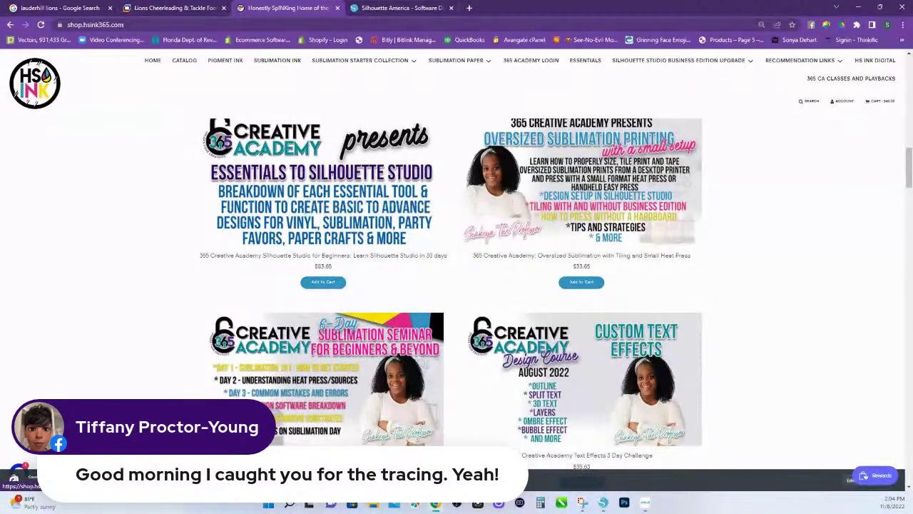
pyautogui.click(604, 503)
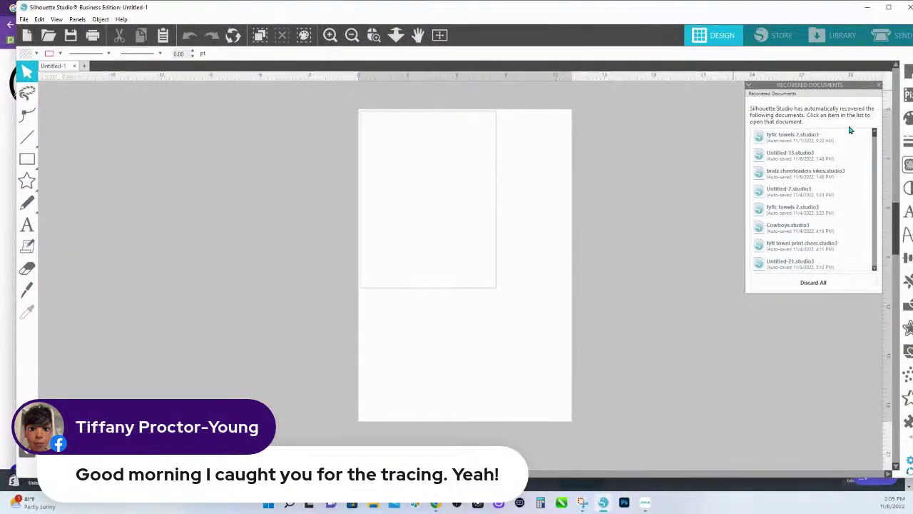
pyautogui.moveTo(822, 147)
pyautogui.moveTo(831, 14)
pyautogui.mouseDown()
pyautogui.moveTo(795, 14)
pyautogui.moveTo(825, 26)
pyautogui.moveTo(824, 5)
pyautogui.mouseUp()
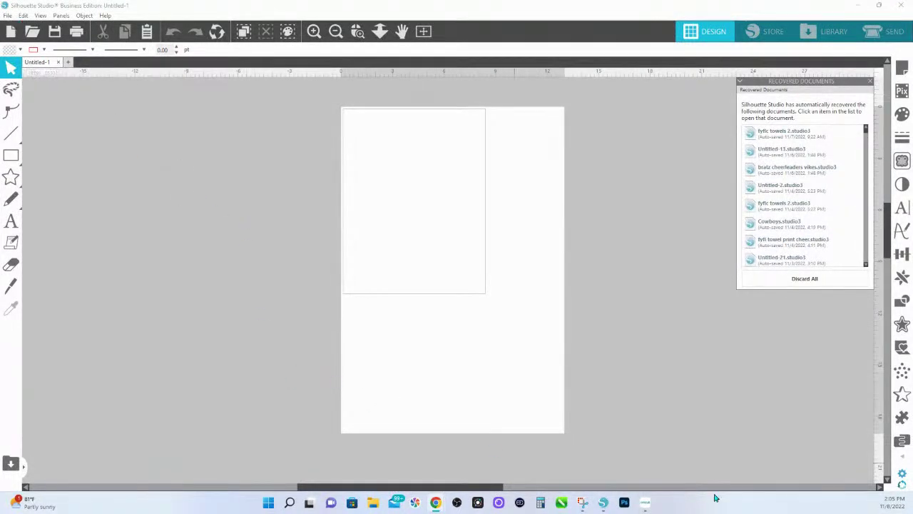
# Bring the wreath and turkey pictures into the new document, with the wreath beside the page and the turkey overlapping its left edge
pyautogui.moveTo(520, 322); pyautogui.dragTo(367, 251)
pyautogui.moveTo(610, 305); pyautogui.dragTo(328, 266)
pyautogui.moveTo(301, 235); pyautogui.dragTo(669, 389)
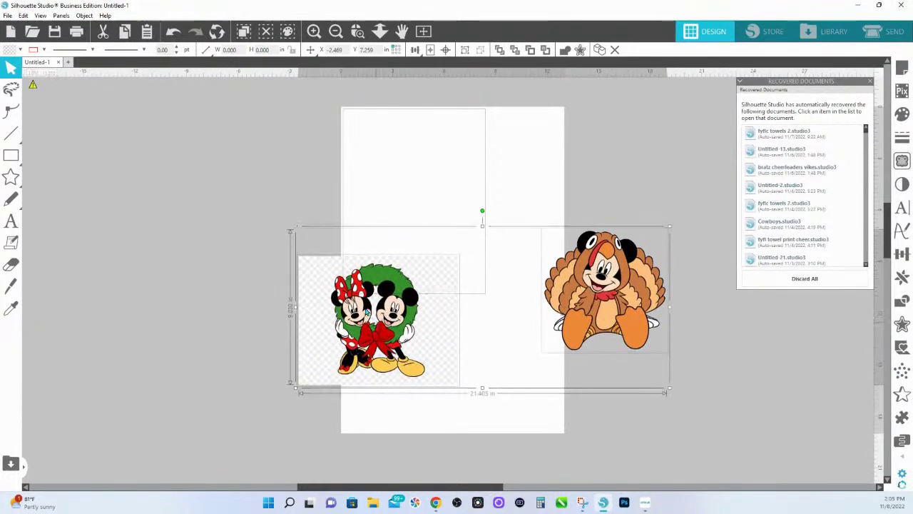
pyautogui.hotkey('ctrl', 'z')
pyautogui.moveTo(321, 272); pyautogui.dragTo(292, 258)
pyautogui.press('Escape')
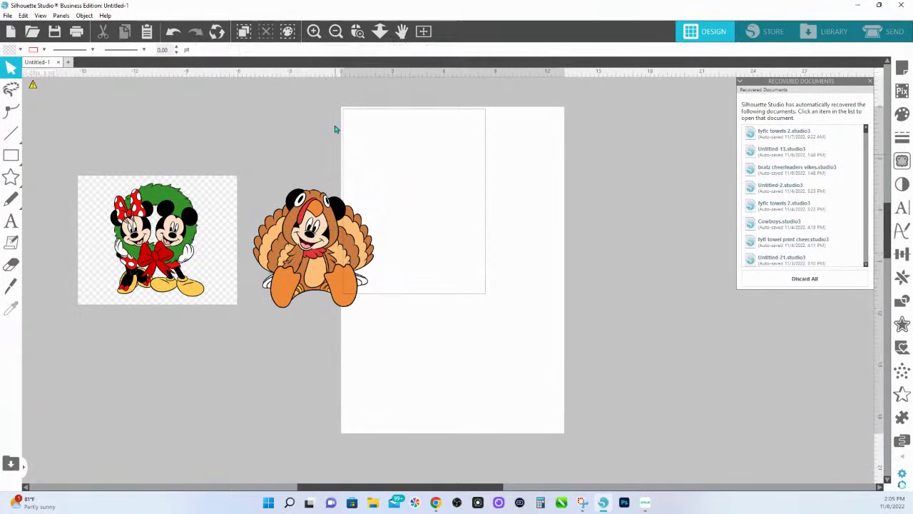
# Move the wreath and turkey pictures further from the page so neither overlaps it, and close the recovered documents panel
pyautogui.click(381, 31)
pyautogui.moveTo(81, 155); pyautogui.dragTo(461, 336)
pyautogui.click(380, 31)
pyautogui.moveTo(258, 243)
pyautogui.mouseDown()
pyautogui.moveTo(258, 214)
pyautogui.moveTo(257, 251)
pyautogui.mouseUp()
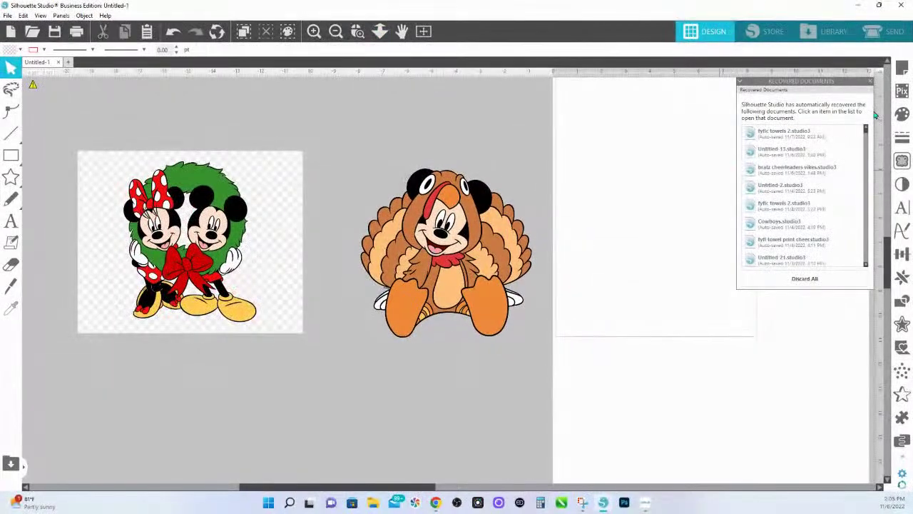
pyautogui.click(870, 81)
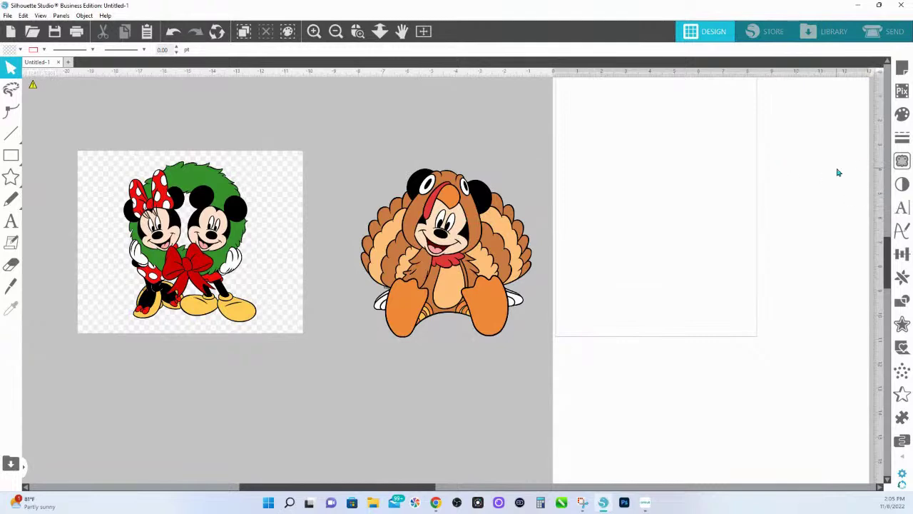
# Trace and Detach the turkey picture, using a trace area that encloses the whole figure
pyautogui.click(897, 164)
pyautogui.click(777, 119)
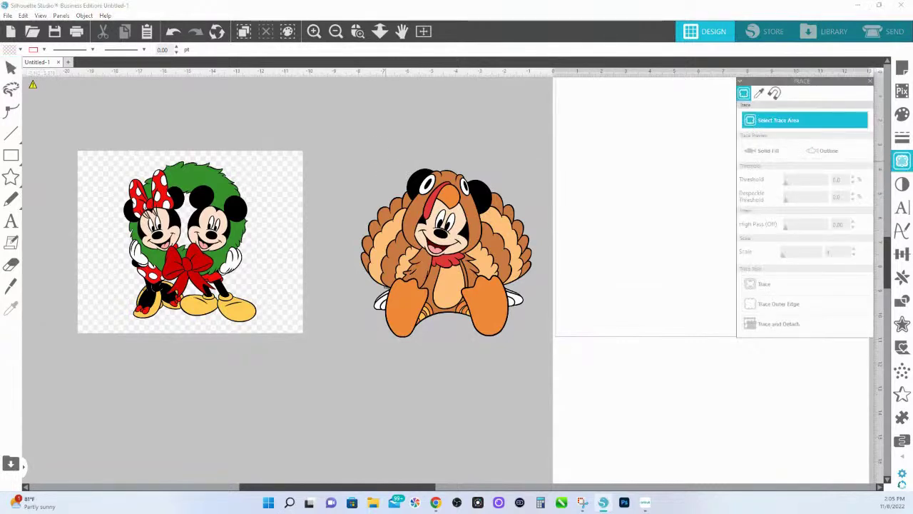
pyautogui.moveTo(355, 152); pyautogui.dragTo(442, 203)
pyautogui.moveTo(447, 241)
pyautogui.mouseDown()
pyautogui.moveTo(515, 344)
pyautogui.moveTo(541, 349)
pyautogui.mouseUp()
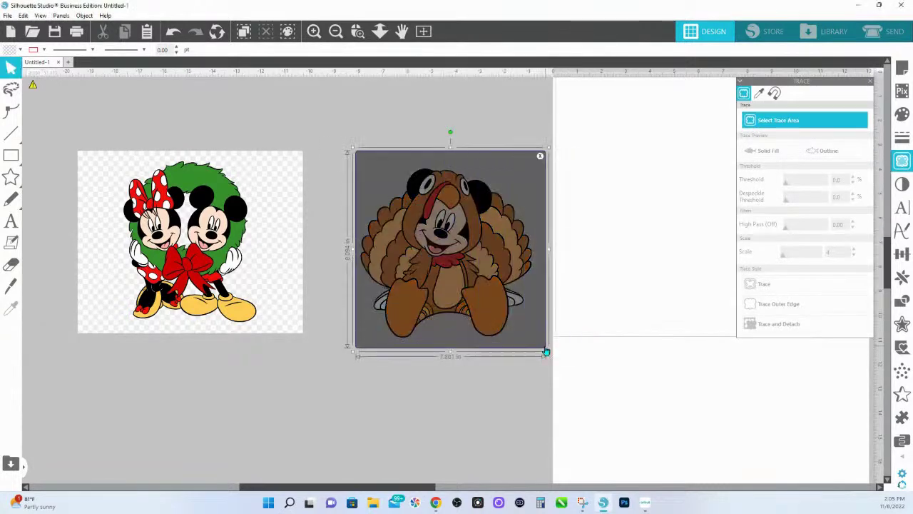
pyautogui.click(779, 324)
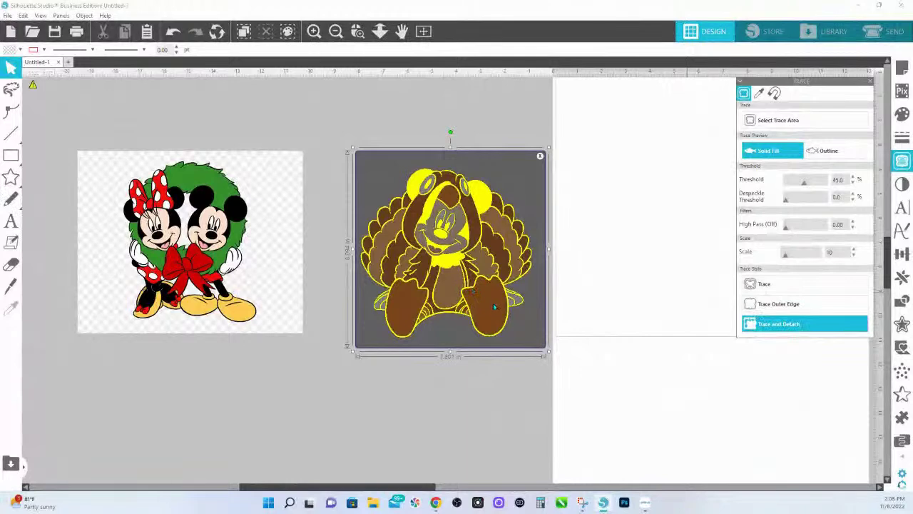
# Pull the detached turkey off its leftover background, delete that background, and set the turkey back beside the wreath
pyautogui.moveTo(493, 306); pyautogui.dragTo(488, 166)
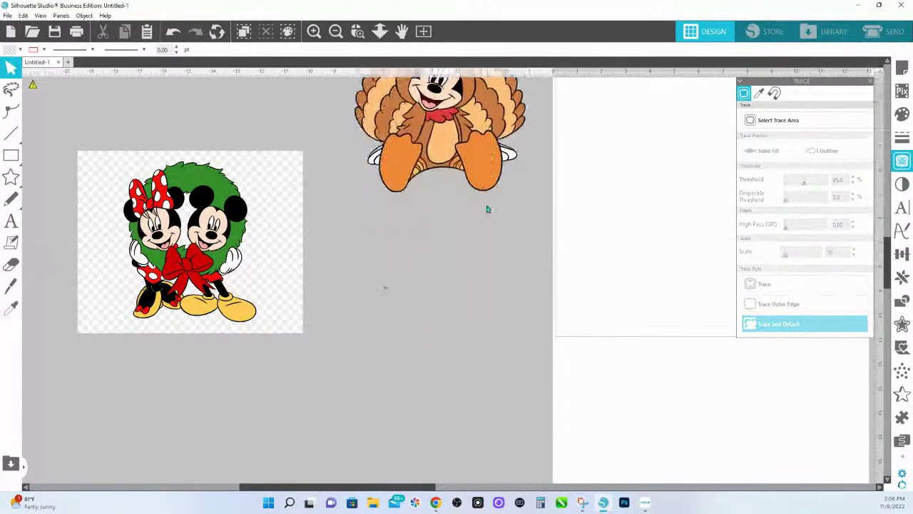
pyautogui.moveTo(571, 387); pyautogui.dragTo(362, 261)
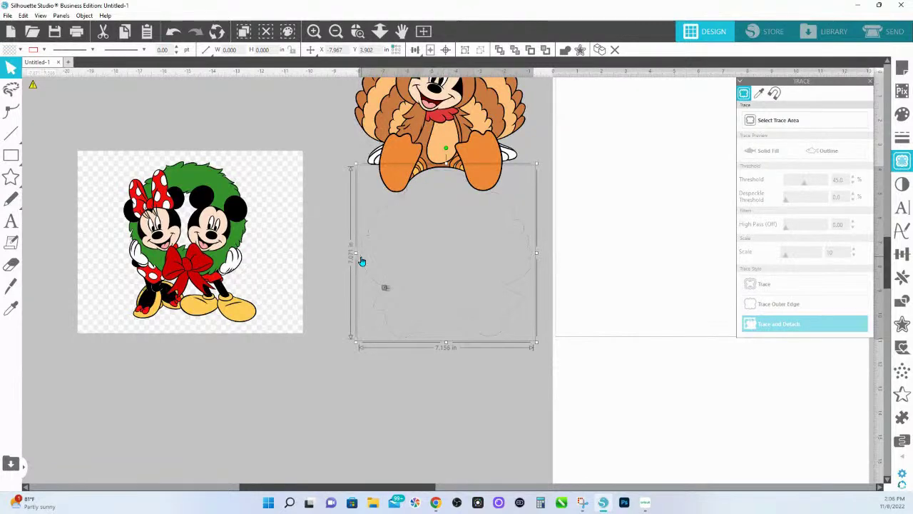
pyautogui.press('Delete')
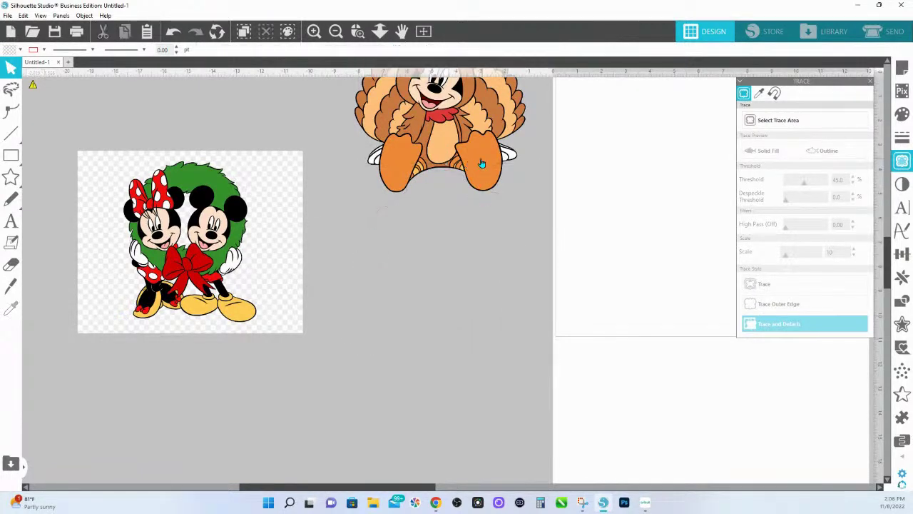
pyautogui.hotkey('ctrl', 'z')
# Open the detached turkey for point editing and examine the edit points along its outline
pyautogui.click(358, 32)
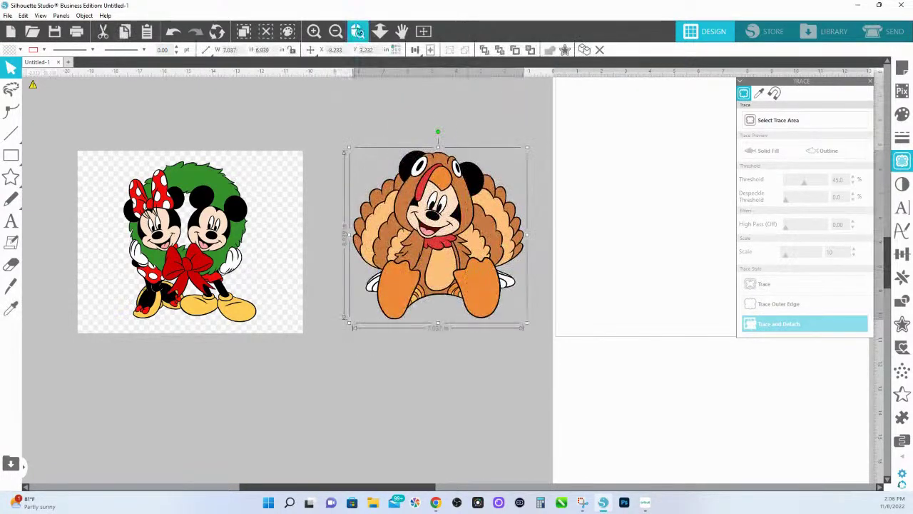
pyautogui.moveTo(325, 154); pyautogui.dragTo(585, 323)
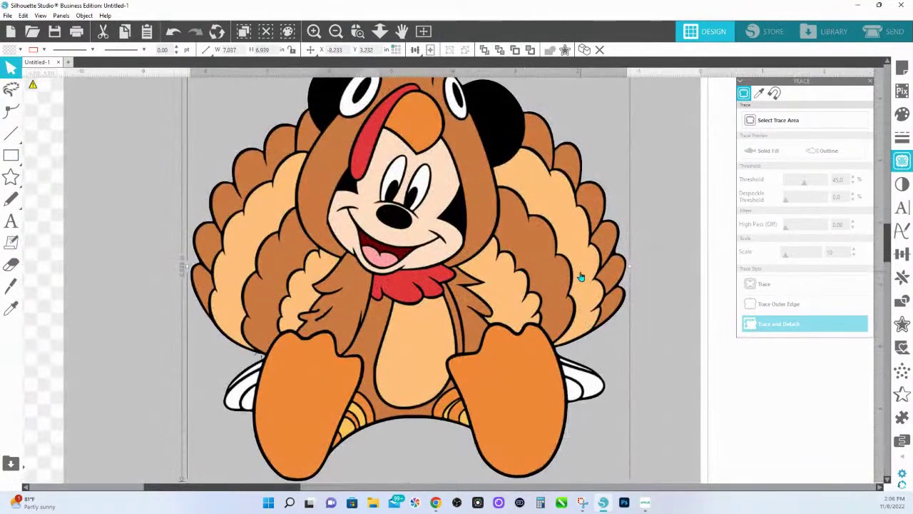
pyautogui.moveTo(399, 221); pyautogui.dragTo(390, 248)
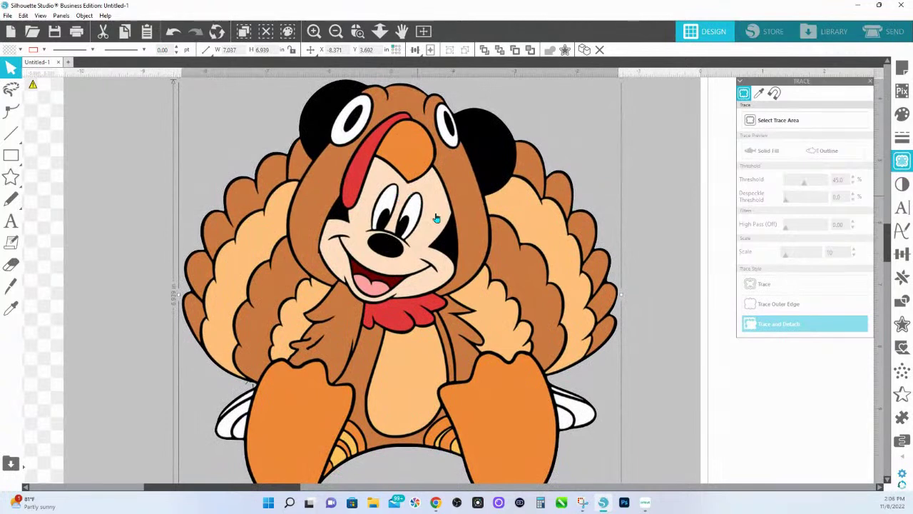
pyautogui.doubleClick(397, 223)
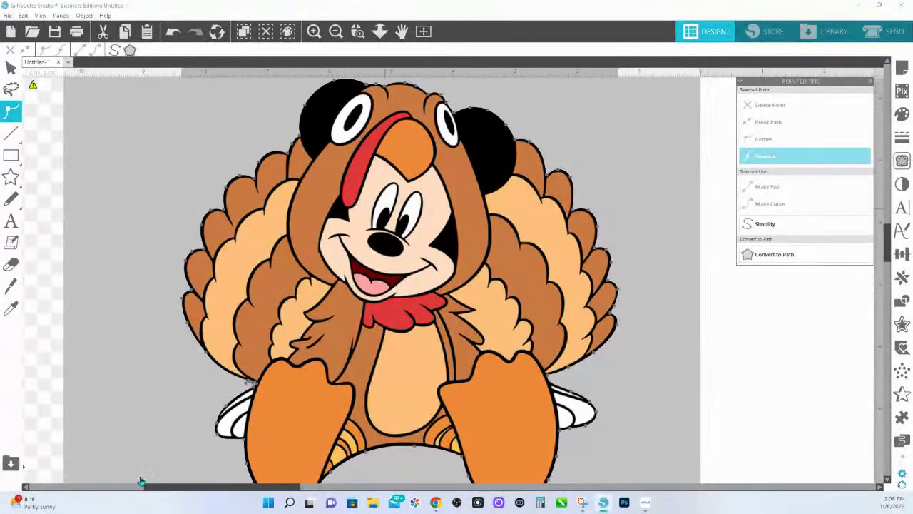
pyautogui.click(116, 363)
# Delete the stray points of the upper spur where the tail feathers meet the white glove, and adjust the feather edge's curve handle
pyautogui.click(379, 31)
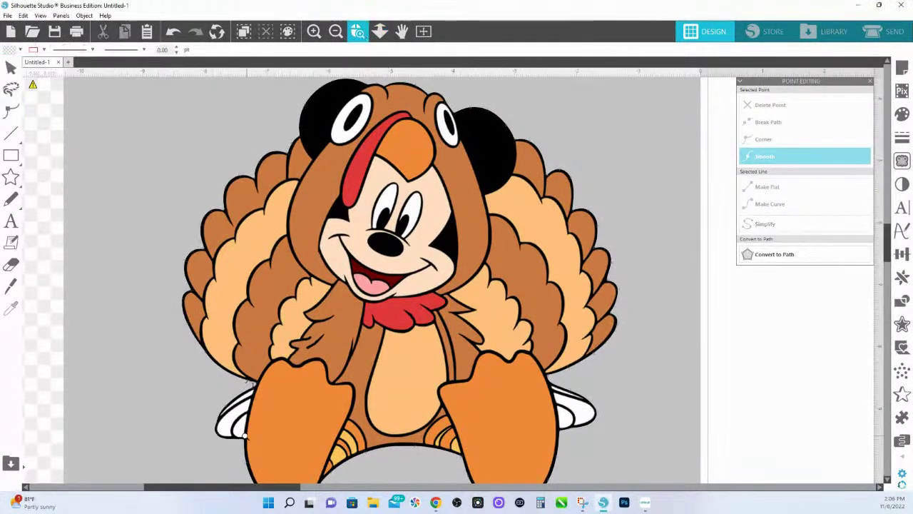
pyautogui.moveTo(275, 381); pyautogui.dragTo(280, 393)
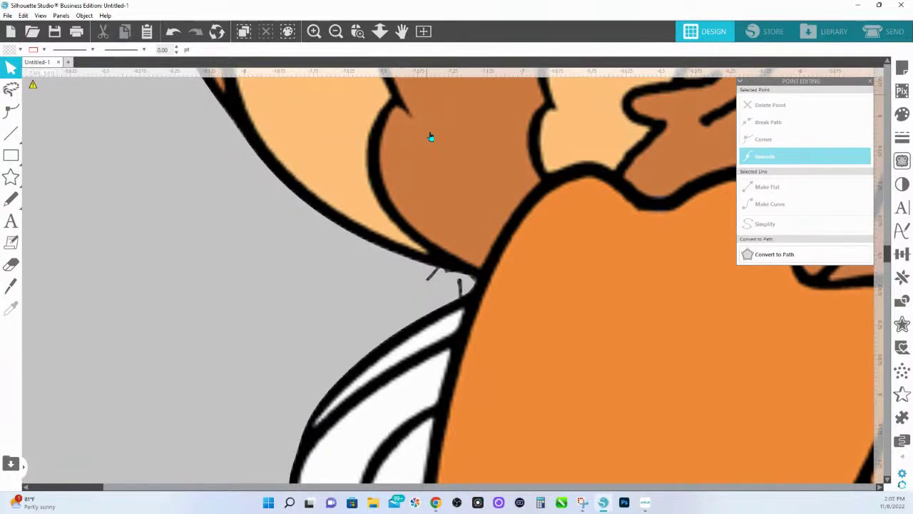
pyautogui.doubleClick(425, 260)
pyautogui.click(432, 277)
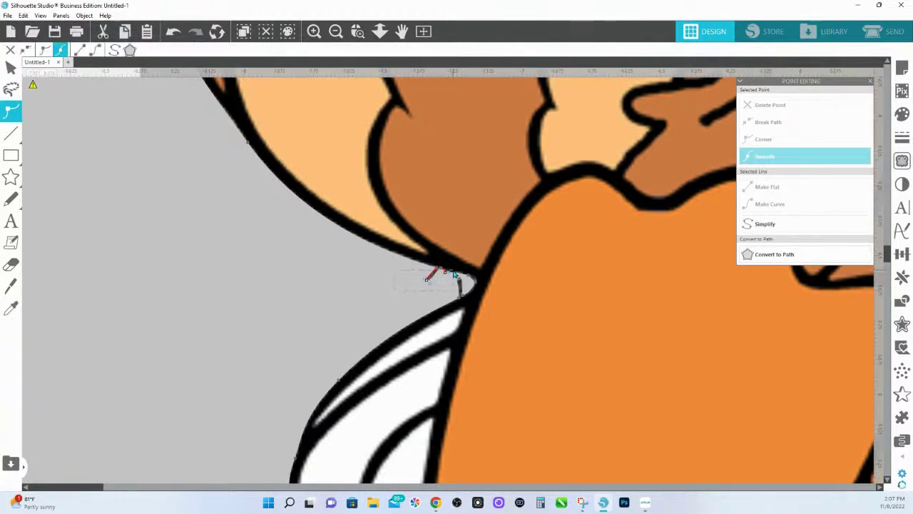
pyautogui.click(771, 105)
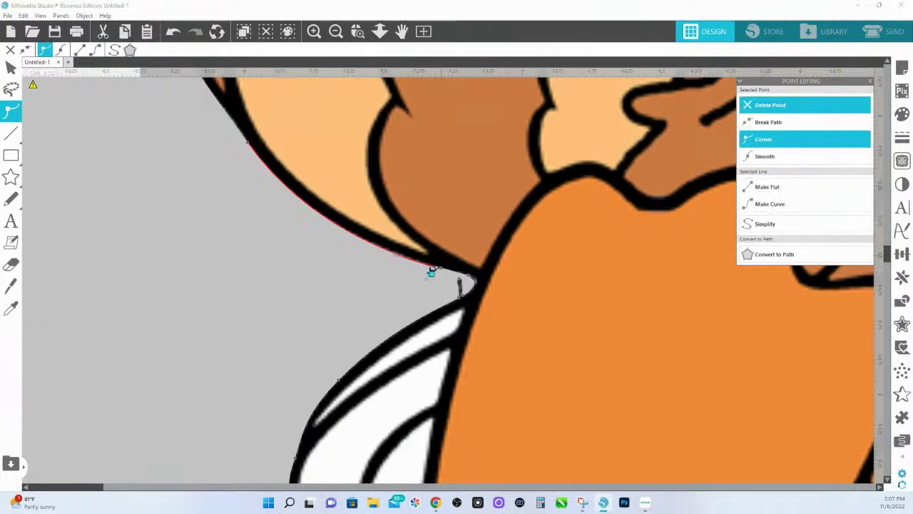
pyautogui.click(765, 156)
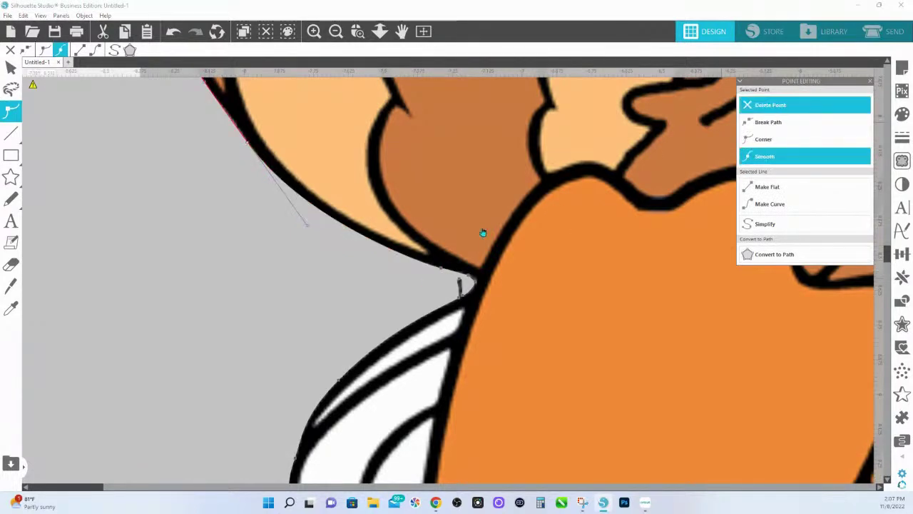
pyautogui.moveTo(298, 226); pyautogui.dragTo(308, 231)
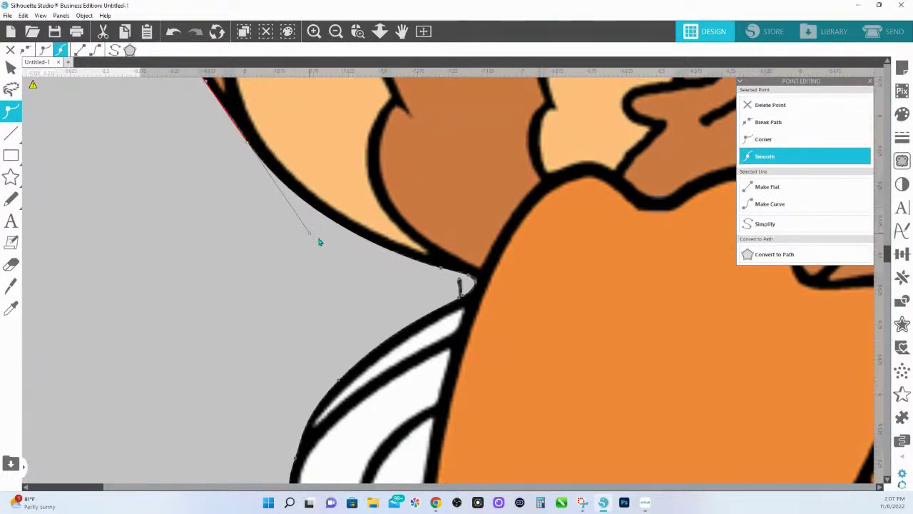
# Delete the stray points of the remaining spur just above the white glove and leave point editing
pyautogui.click(456, 282)
pyautogui.click(461, 281)
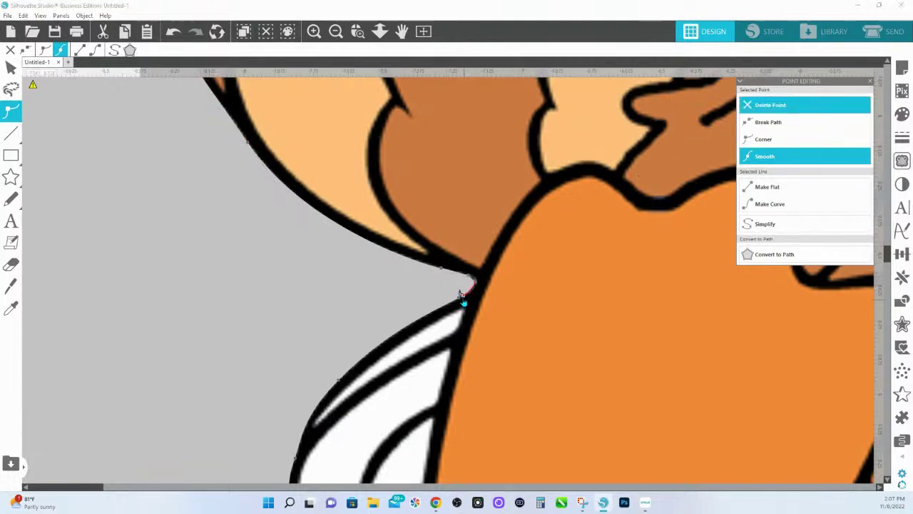
pyautogui.click(461, 293)
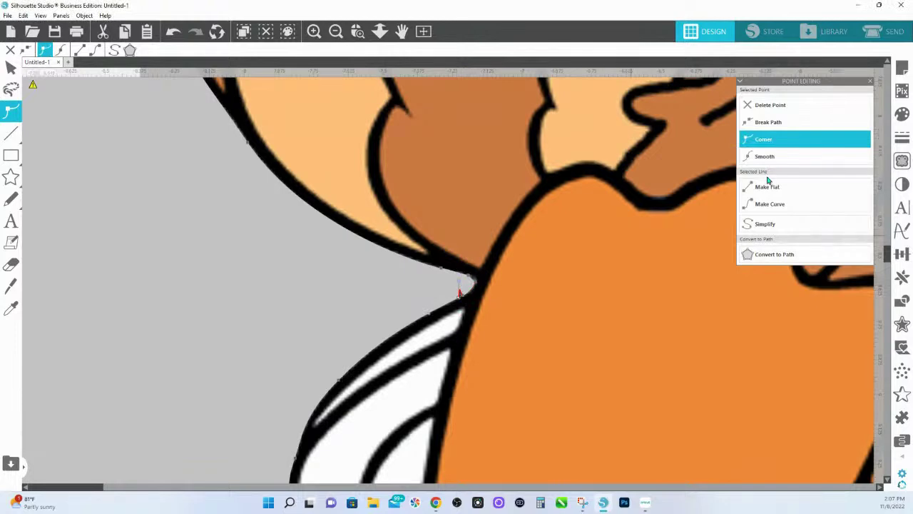
pyautogui.click(393, 285)
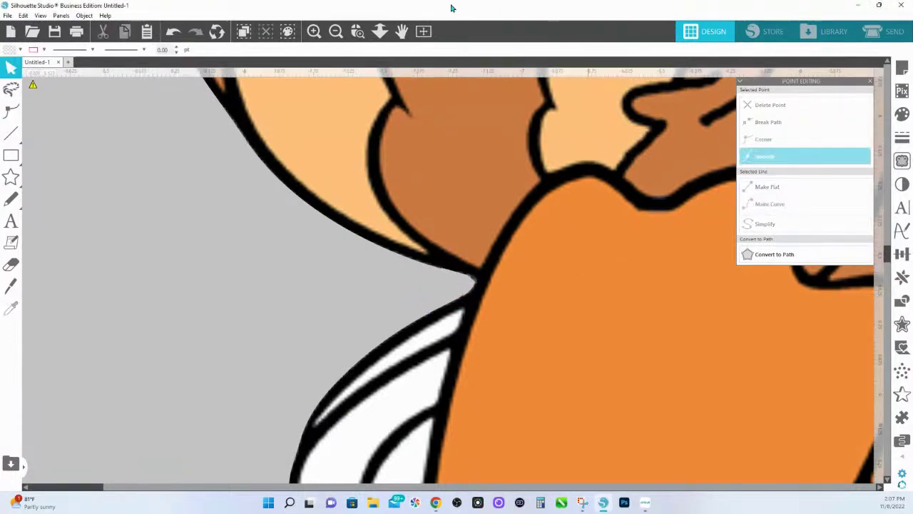
# Add a rounded 0.125 in offset around the detached turkey and fill it with white
pyautogui.click(379, 30)
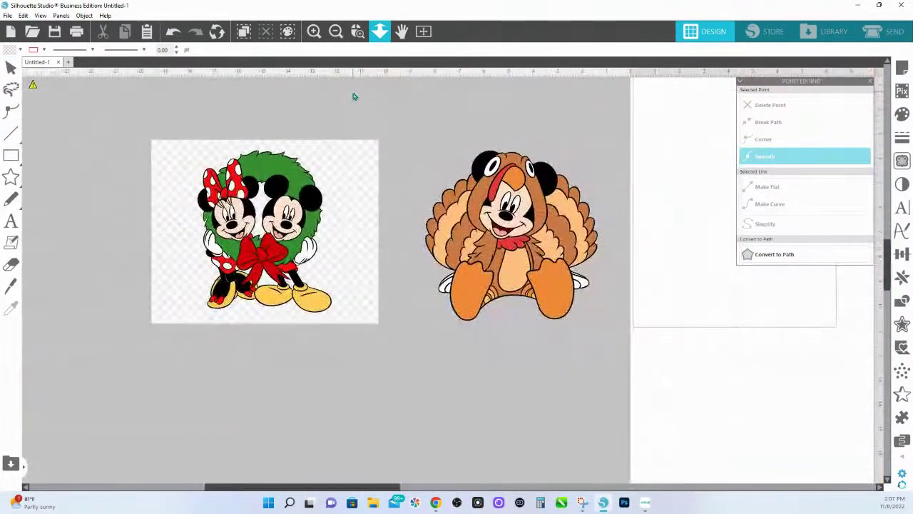
pyautogui.click(556, 273)
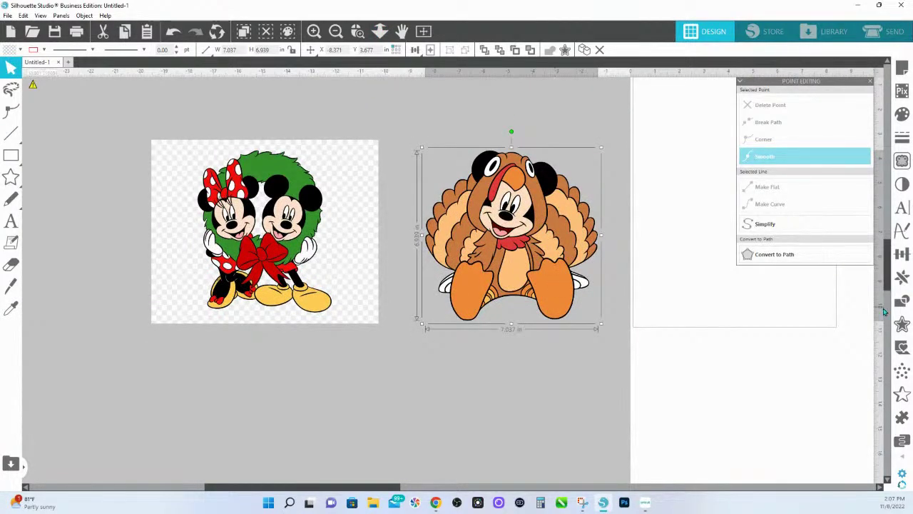
pyautogui.click(902, 300)
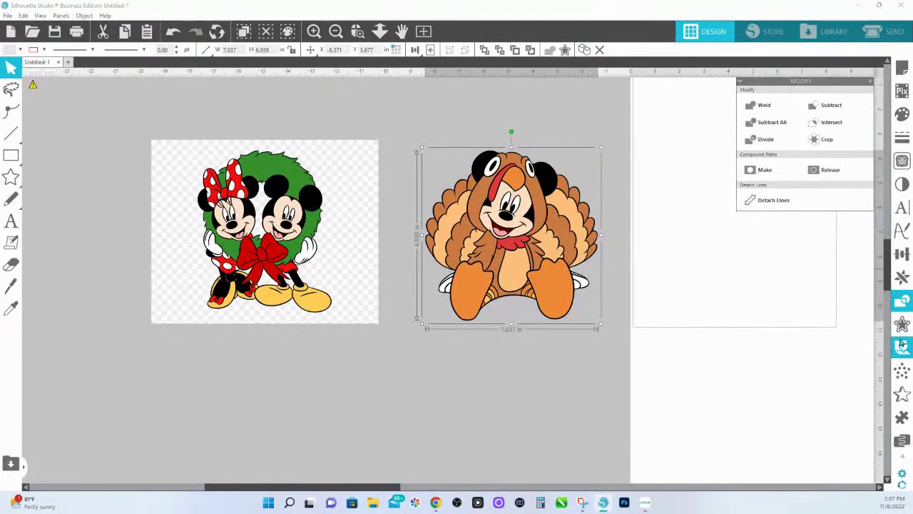
pyautogui.click(902, 323)
pyautogui.click(764, 107)
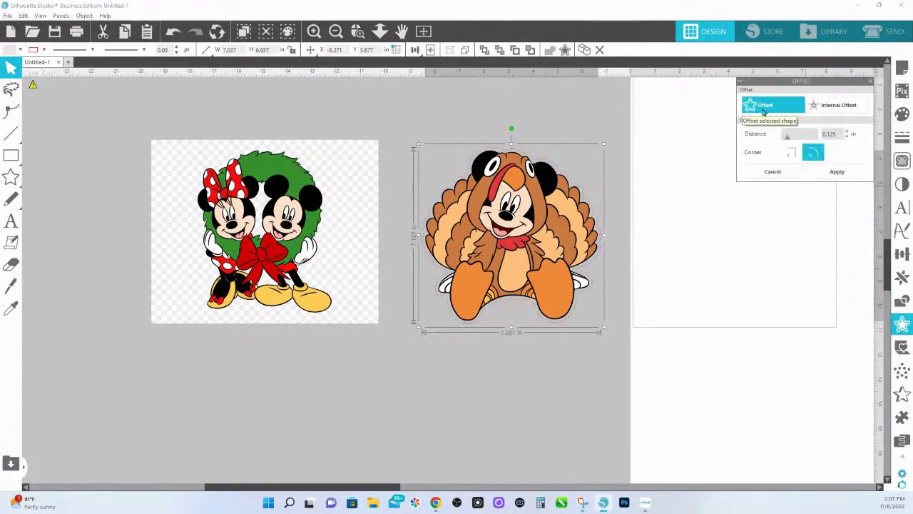
pyautogui.click(906, 117)
pyautogui.click(762, 147)
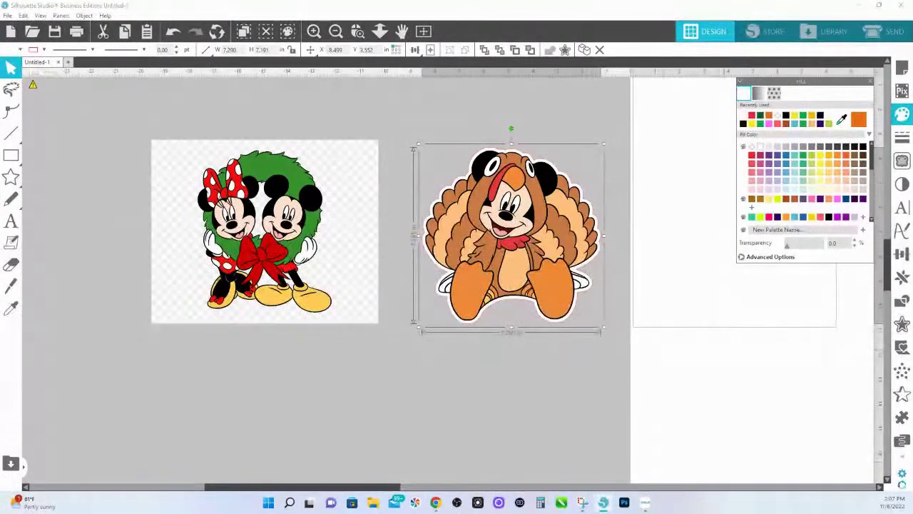
# Place an untraced turkey picture below the offset turkey and try a rounded 0.125 in offset on it
pyautogui.moveTo(733, 471); pyautogui.dragTo(487, 404)
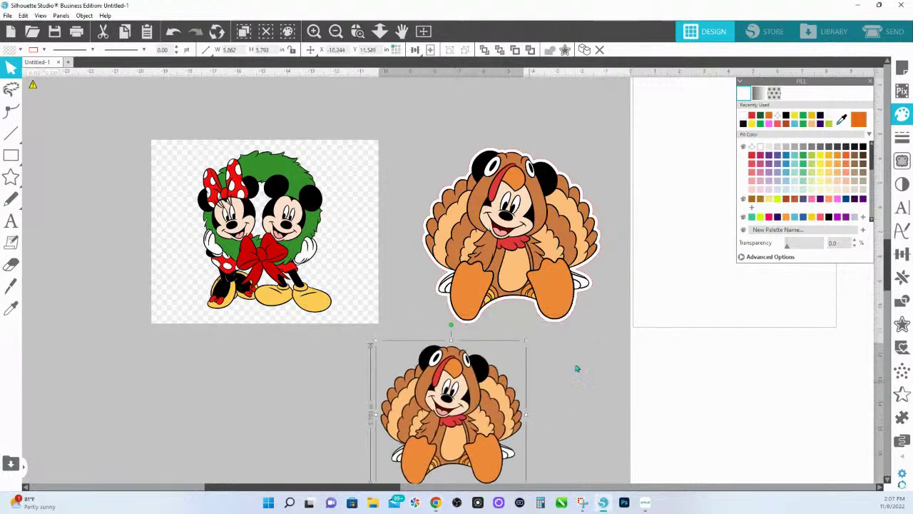
pyautogui.click(901, 324)
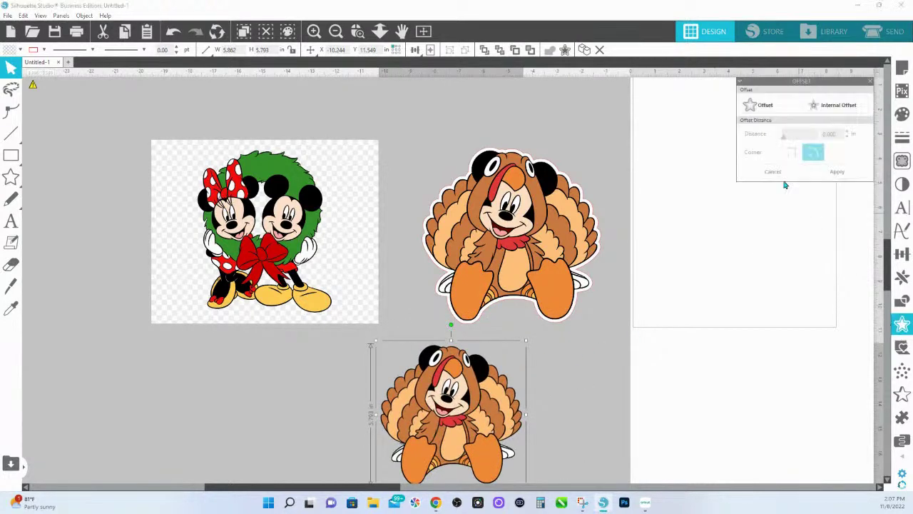
pyautogui.click(766, 105)
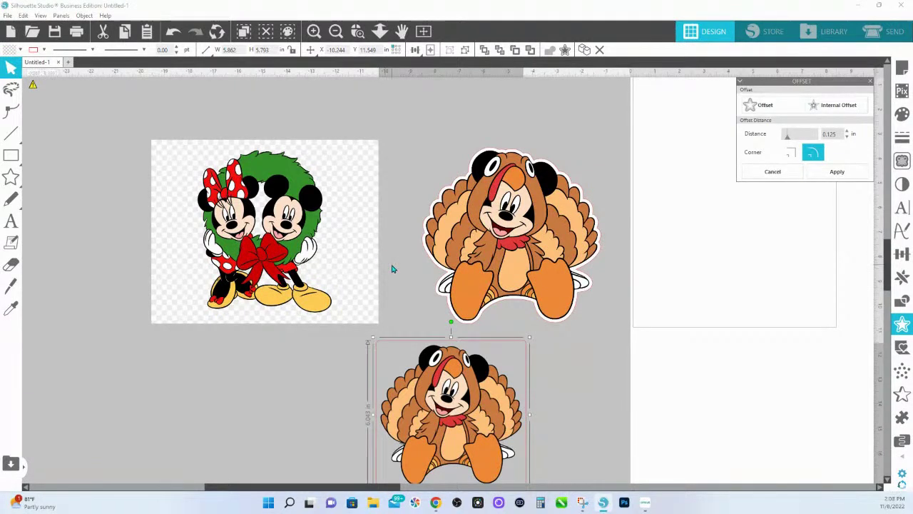
pyautogui.click(431, 150)
# Trace and Detach the wreath picture with a trace area enclosing both characters, and shift the leftover background away from the cut-out
pyautogui.moveTo(247, 266); pyautogui.dragTo(260, 218)
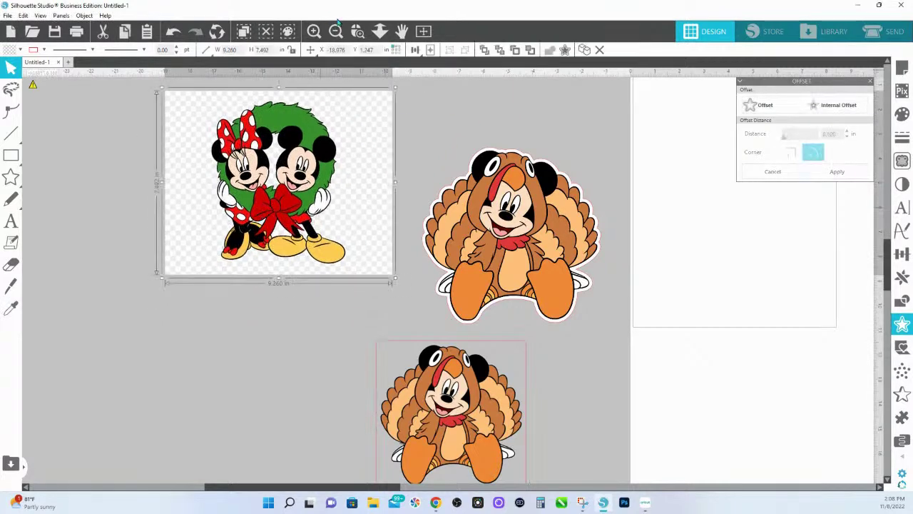
pyautogui.click(307, 164)
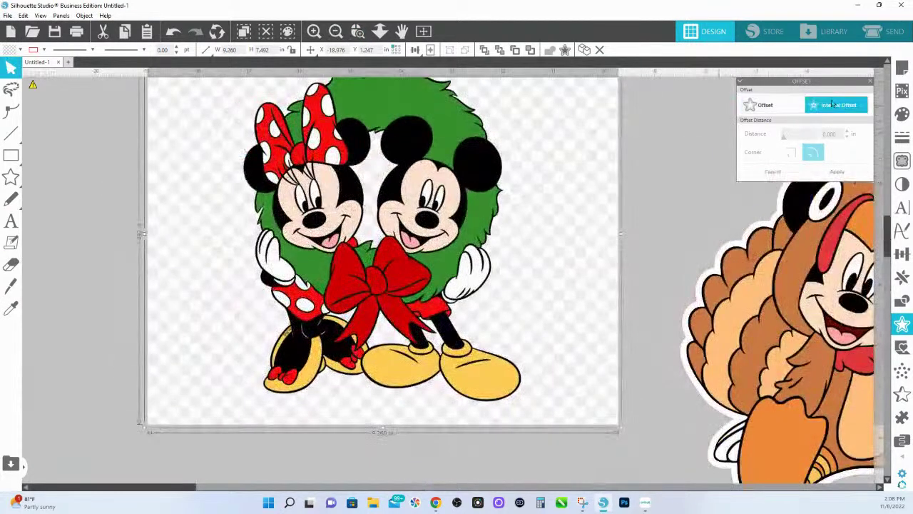
pyautogui.click(903, 158)
pyautogui.click(562, 438)
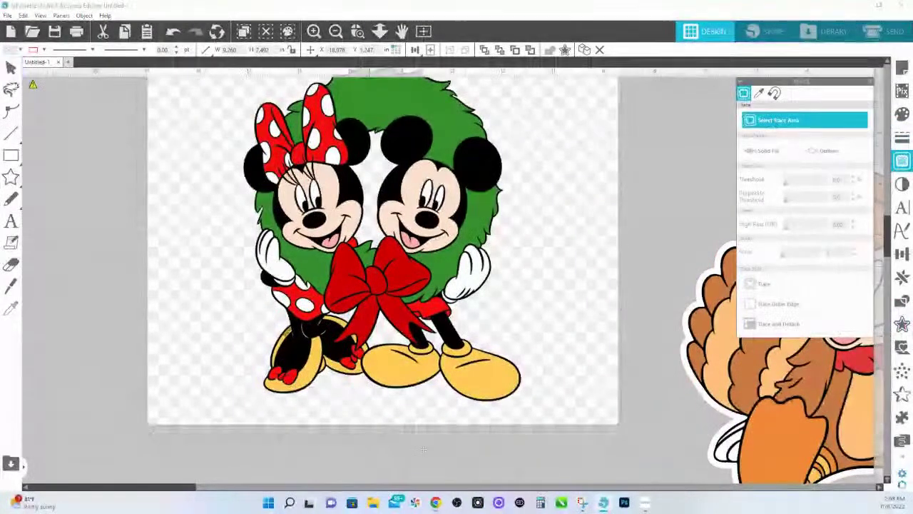
pyautogui.moveTo(562, 438)
pyautogui.mouseDown()
pyautogui.moveTo(255, 173)
pyautogui.moveTo(218, 70)
pyautogui.moveTo(215, 85)
pyautogui.mouseUp()
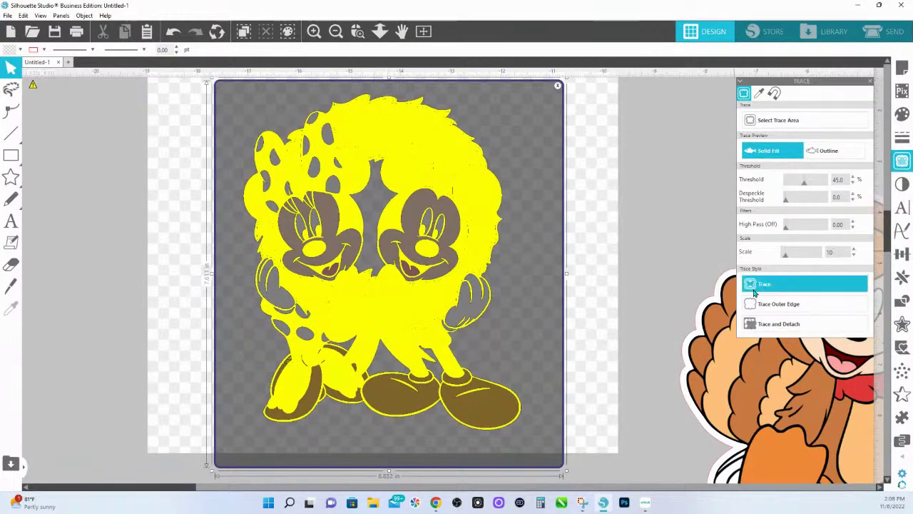
pyautogui.click(784, 331)
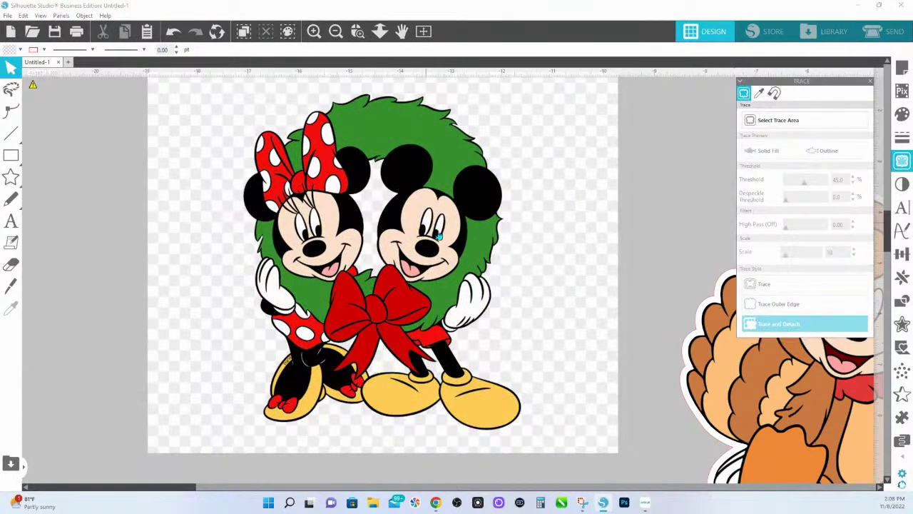
pyautogui.moveTo(545, 234)
pyautogui.mouseDown()
pyautogui.moveTo(583, 220)
pyautogui.moveTo(559, 188)
pyautogui.moveTo(603, 347)
pyautogui.moveTo(572, 231)
pyautogui.moveTo(582, 291)
pyautogui.moveTo(585, 268)
pyautogui.moveTo(579, 306)
pyautogui.mouseUp()
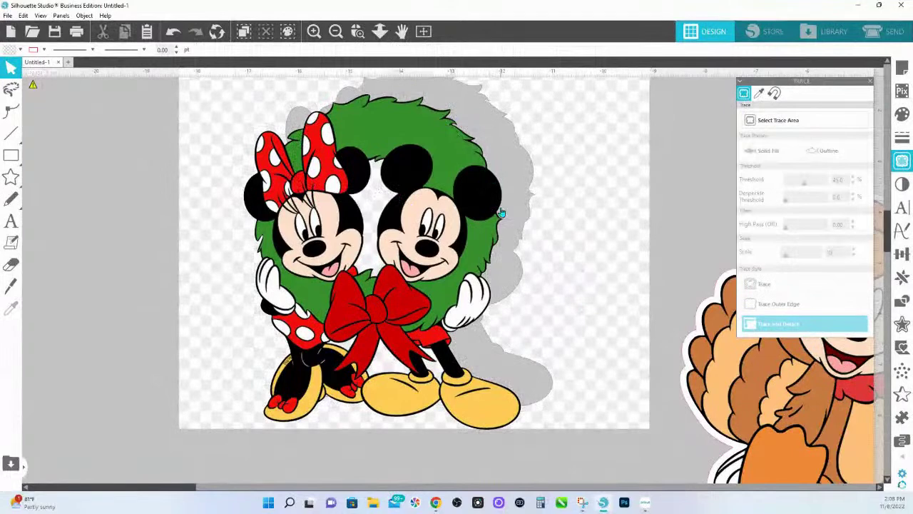
# Move the leftover background farther away and trace the wreath cut-out with a trace area over both characters, threshold 64 and scale 8
pyautogui.moveTo(539, 371)
pyautogui.mouseDown()
pyautogui.moveTo(164, 271)
pyautogui.moveTo(197, 261)
pyautogui.moveTo(41, 324)
pyautogui.mouseUp()
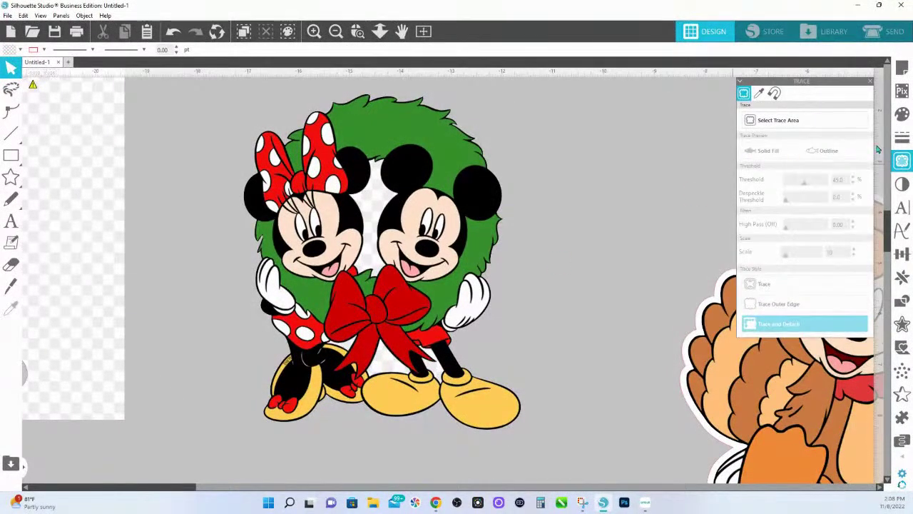
pyautogui.click(795, 121)
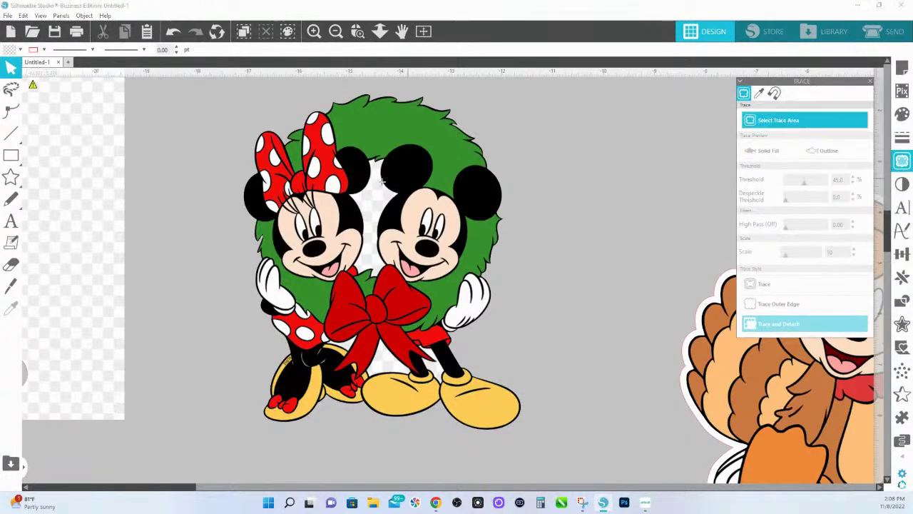
pyautogui.moveTo(214, 113)
pyautogui.mouseDown()
pyautogui.moveTo(497, 366)
pyautogui.moveTo(524, 411)
pyautogui.mouseUp()
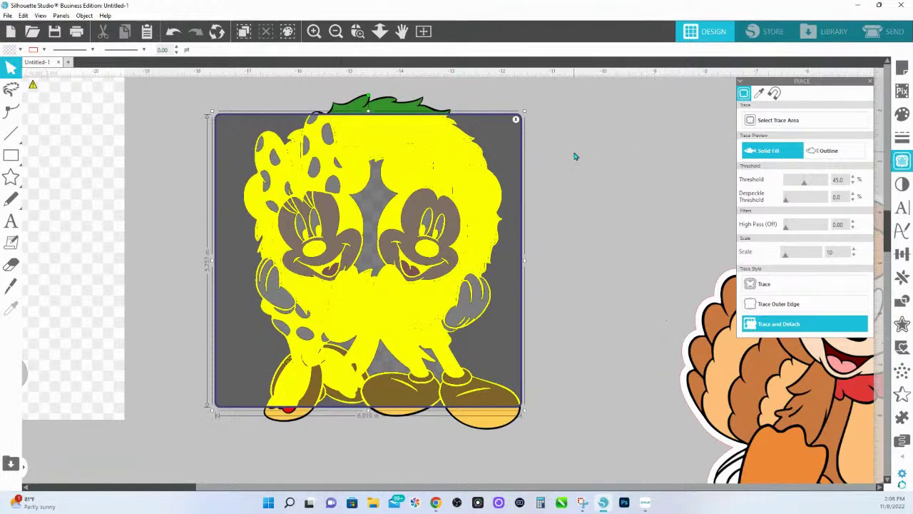
pyautogui.click(358, 31)
pyautogui.moveTo(244, 152); pyautogui.dragTo(533, 407)
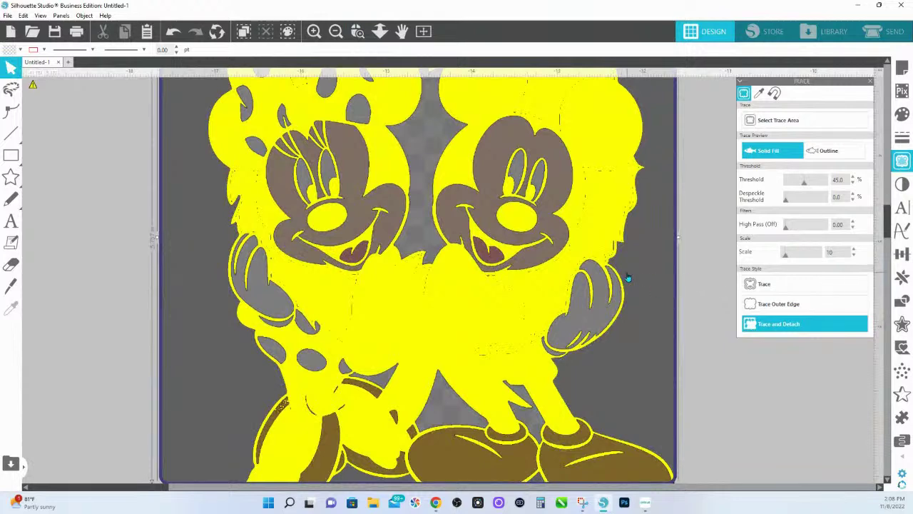
pyautogui.moveTo(784, 259); pyautogui.dragTo(774, 261)
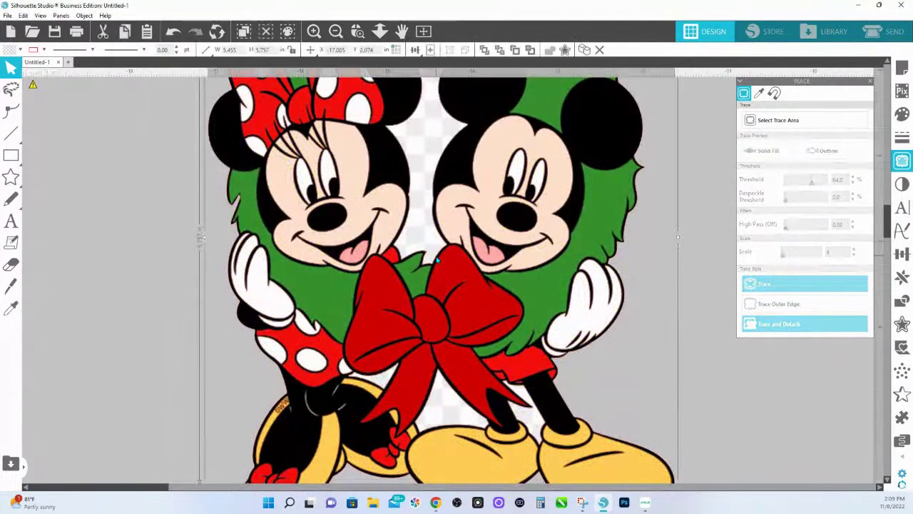
# Fill the wreath picture's new trace with coral red and release its compound path
pyautogui.moveTo(438, 261); pyautogui.dragTo(441, 261)
pyautogui.hotkey('ctrl', 'z')
pyautogui.click(902, 113)
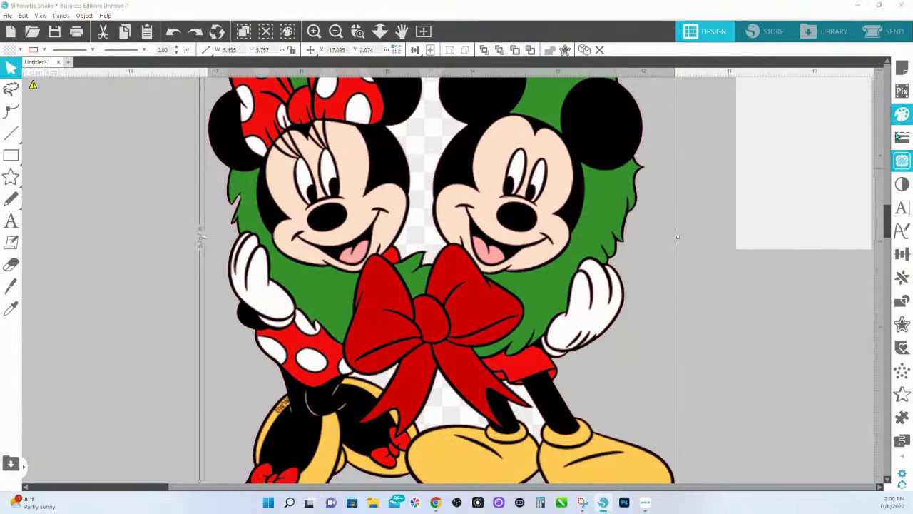
pyautogui.click(821, 218)
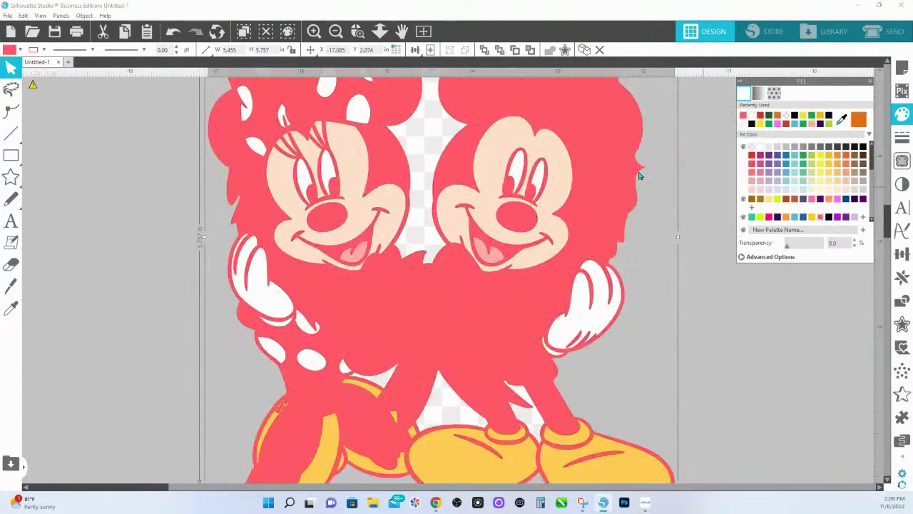
pyautogui.rightClick(462, 161)
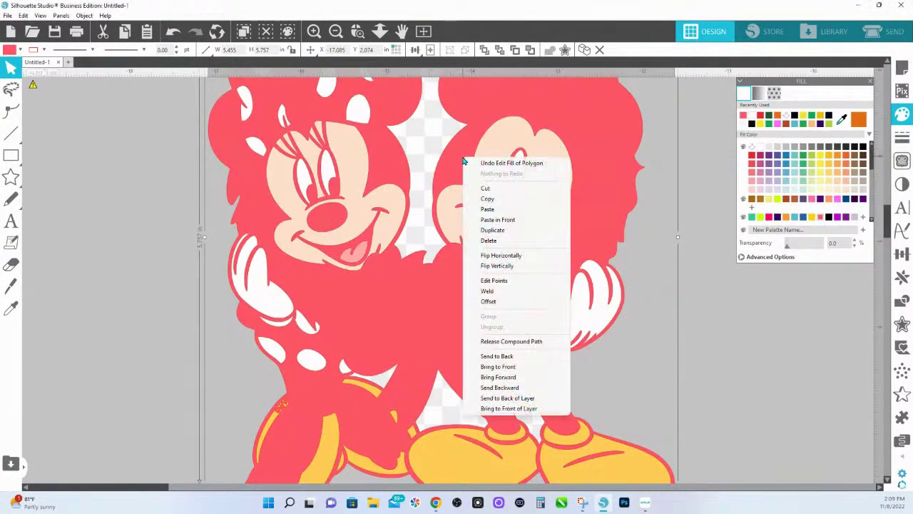
pyautogui.click(523, 342)
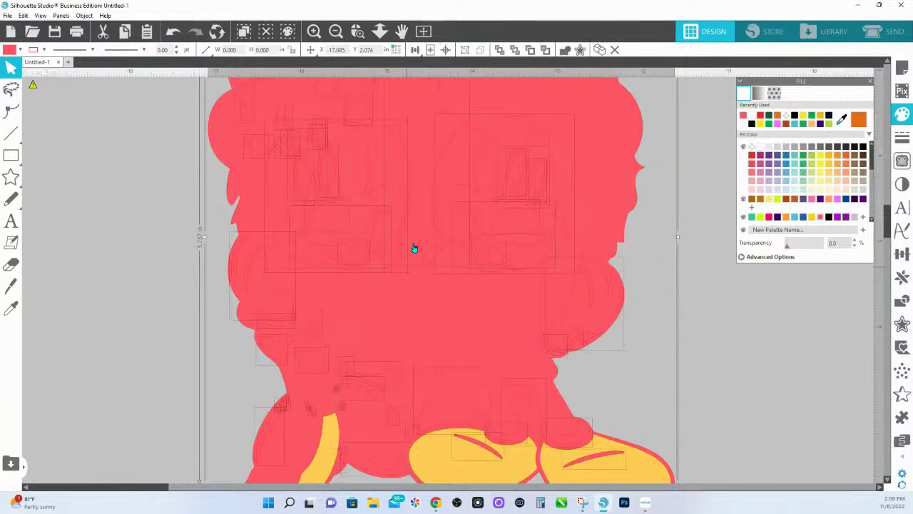
# Fill the released pieces light yellow at 56% transparency and keep only those covering the open gaps between the characters
pyautogui.click(823, 177)
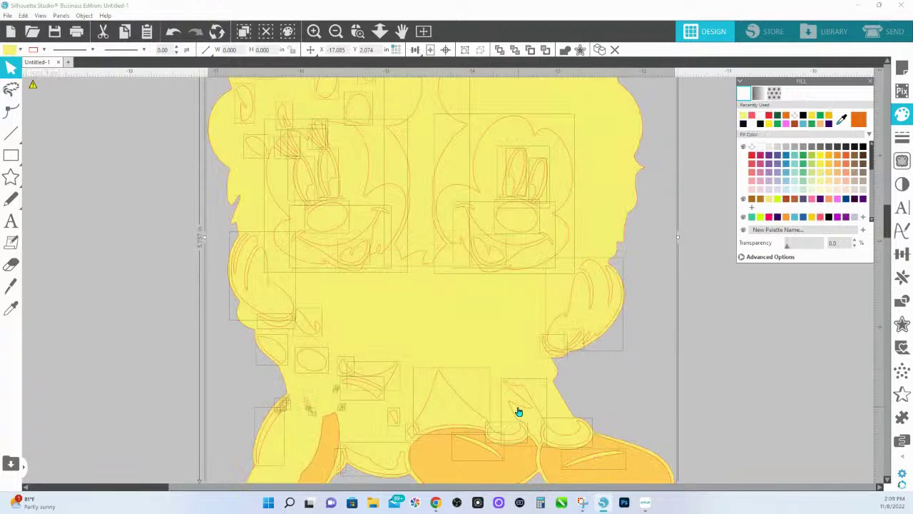
pyautogui.click(789, 244)
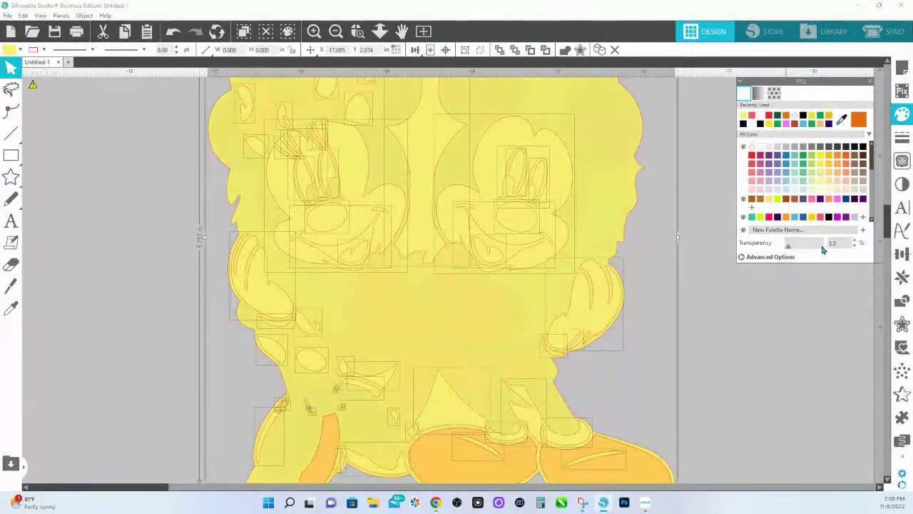
pyautogui.click(822, 246)
pyautogui.moveTo(815, 251); pyautogui.dragTo(808, 252)
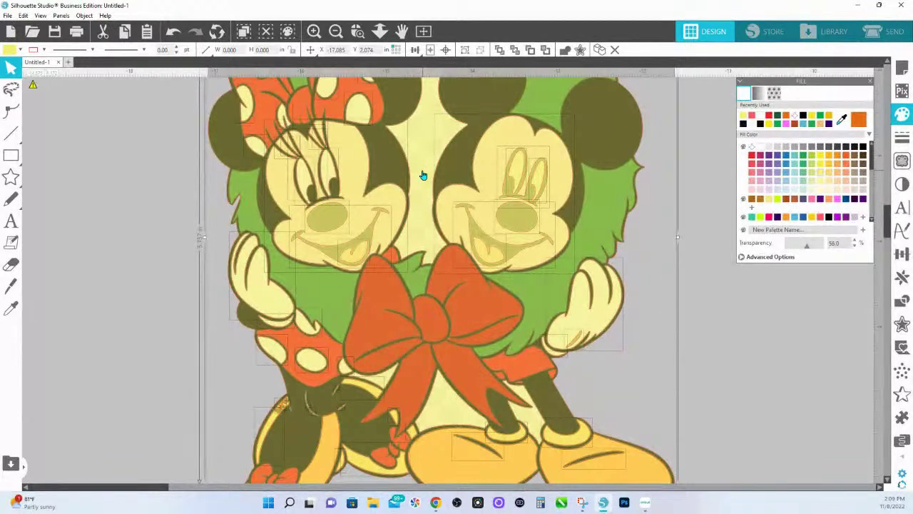
pyautogui.click(423, 174)
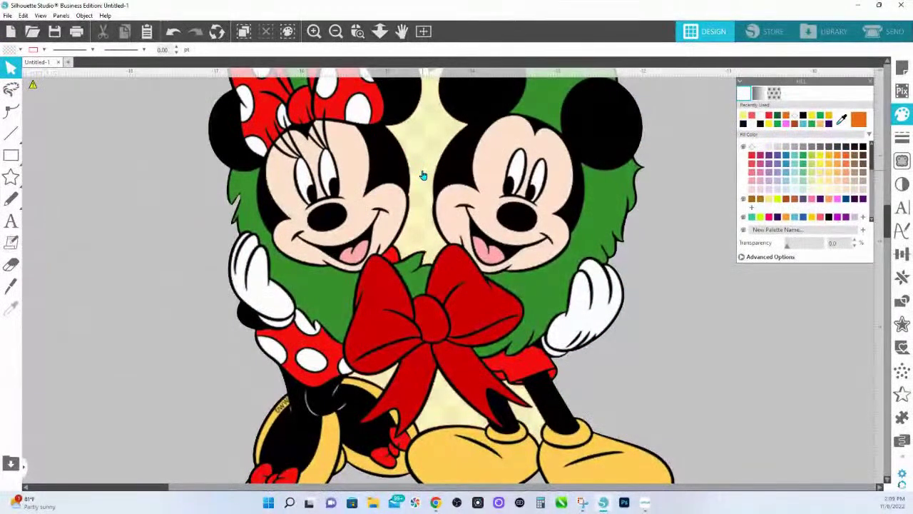
# Subtract the yellow gap pieces from the wreath picture to cut out the remaining checkered background
pyautogui.moveTo(145, 128); pyautogui.dragTo(612, 468)
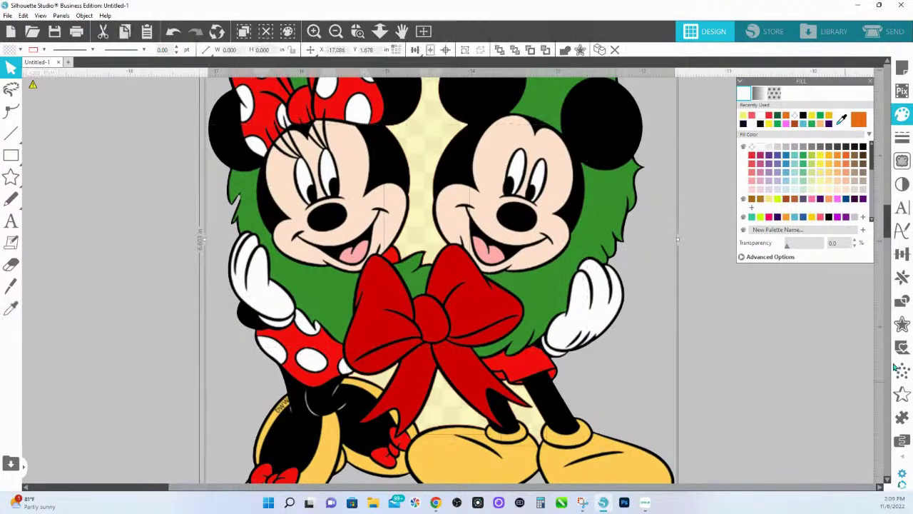
pyautogui.click(904, 306)
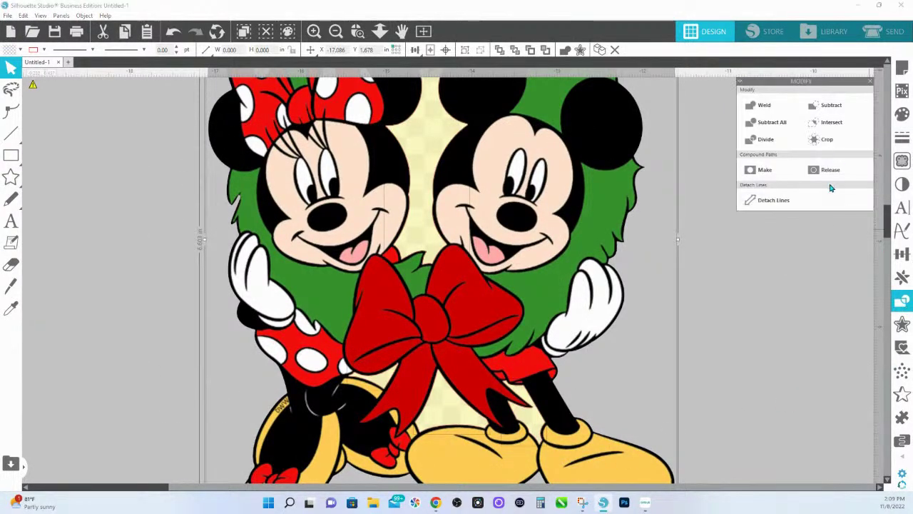
pyautogui.click(831, 106)
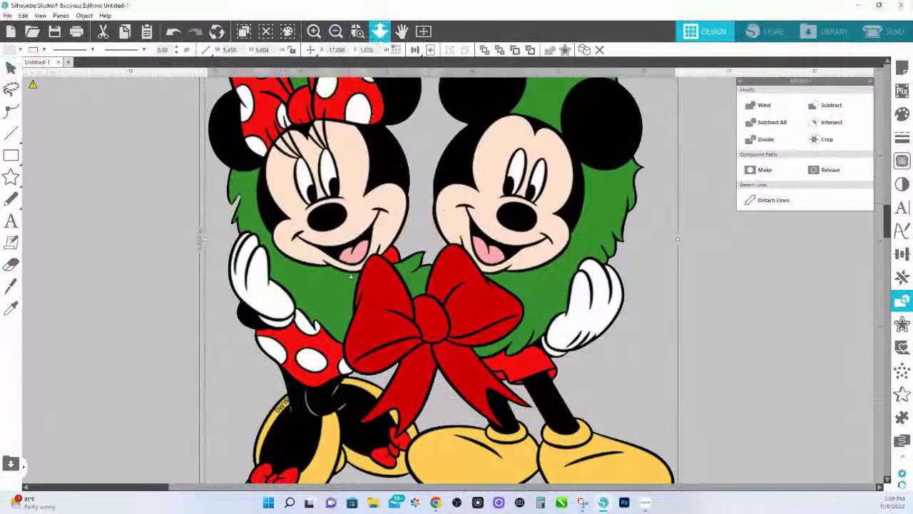
# Add a rounded 0.125 in offset around the wreath picture and fill it with white
pyautogui.click(379, 31)
pyautogui.click(902, 324)
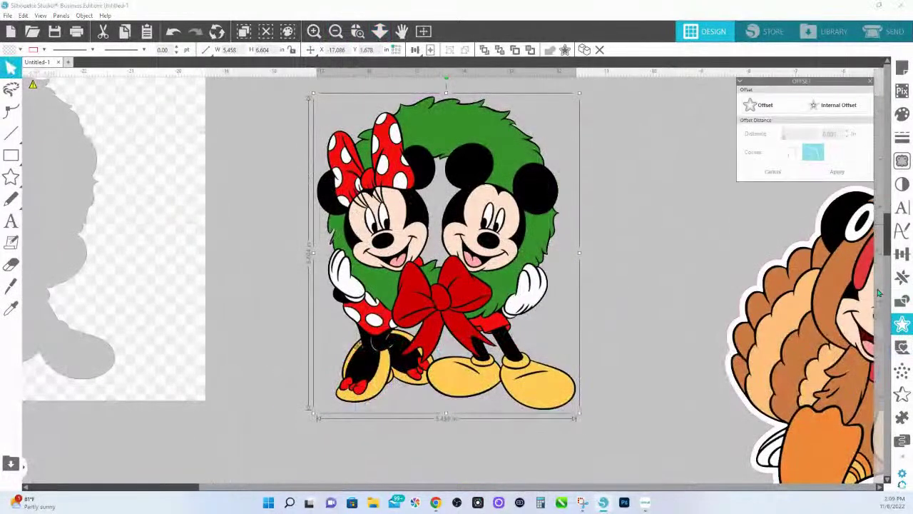
pyautogui.click(763, 111)
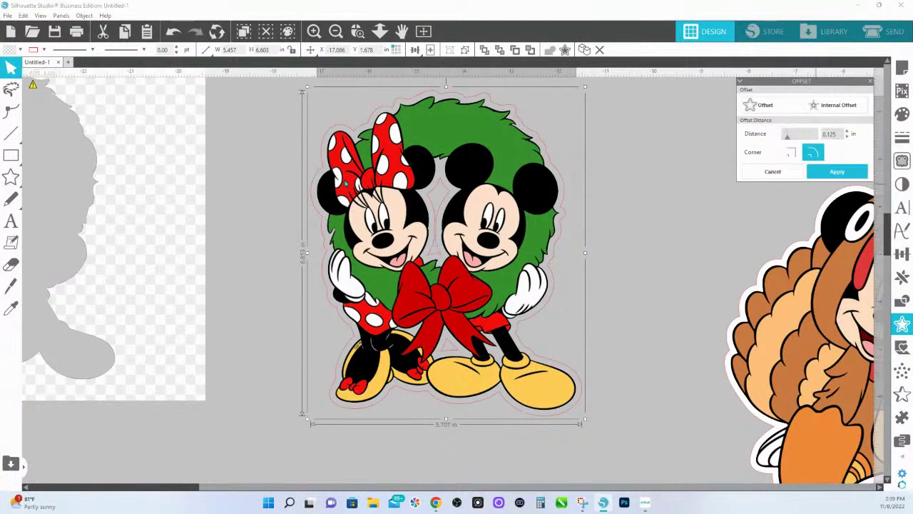
pyautogui.click(837, 171)
pyautogui.click(19, 49)
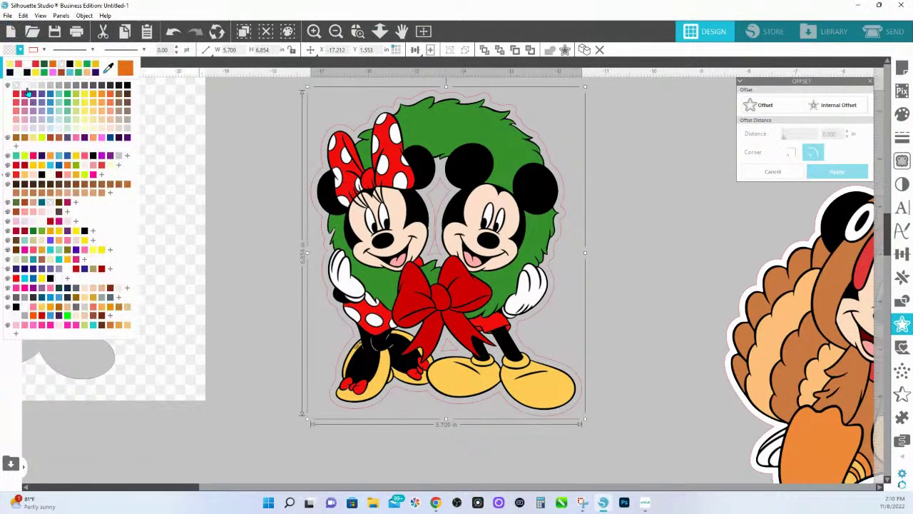
pyautogui.click(27, 91)
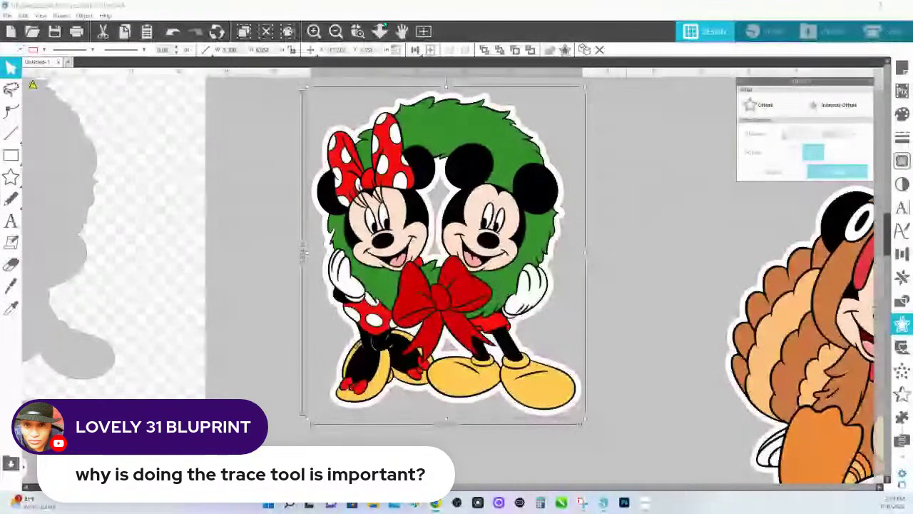
# Move the untraced turkey above the other pictures and draw a rectangle about 22.7 by 12.9 in around it, placing the turkey near its lower-right corner
pyautogui.click(381, 31)
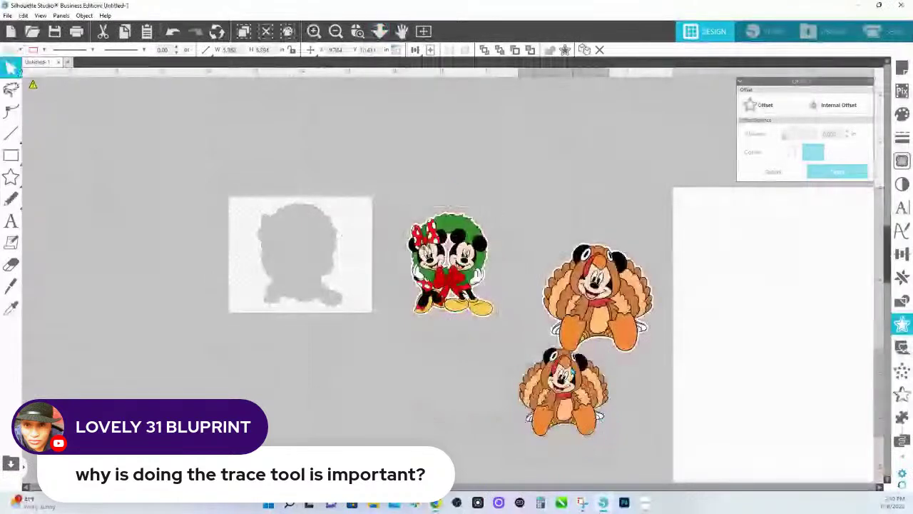
pyautogui.moveTo(612, 416); pyautogui.dragTo(592, 145)
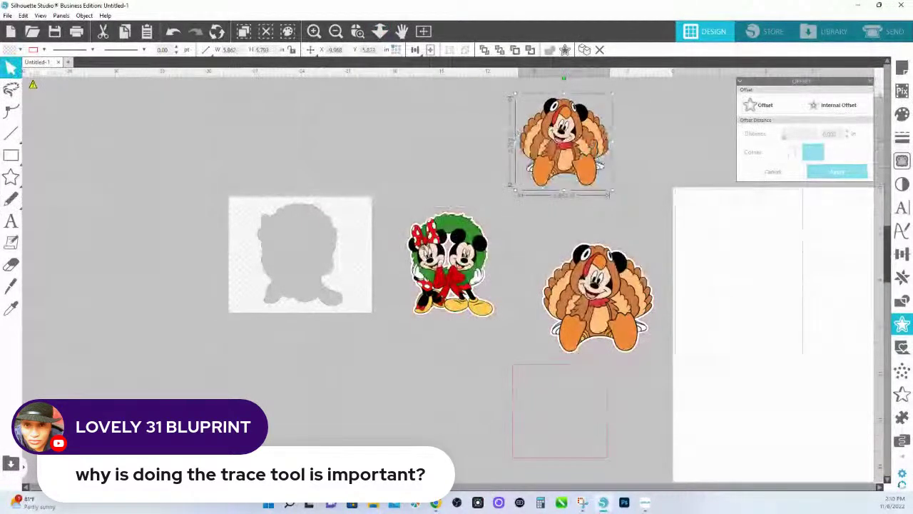
pyautogui.click(11, 156)
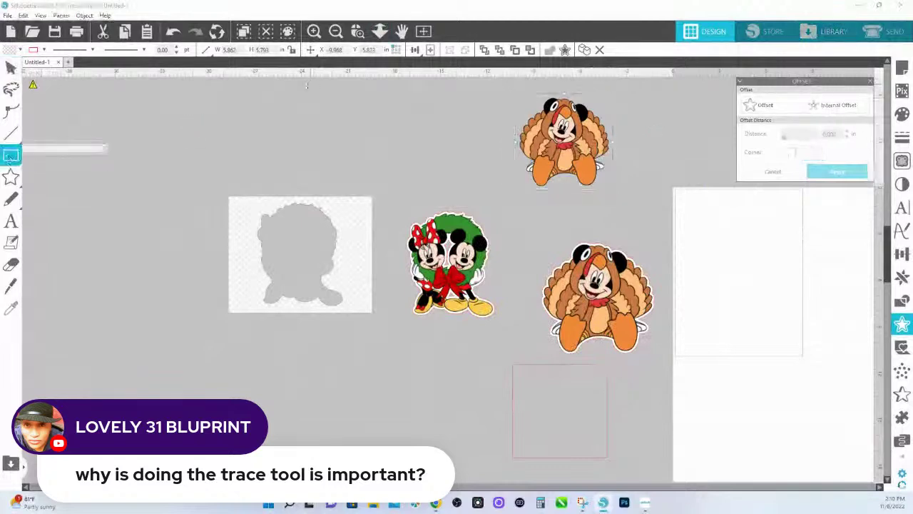
pyautogui.moveTo(327, 179); pyautogui.dragTo(690, 56)
pyautogui.moveTo(582, 210); pyautogui.dragTo(619, 191)
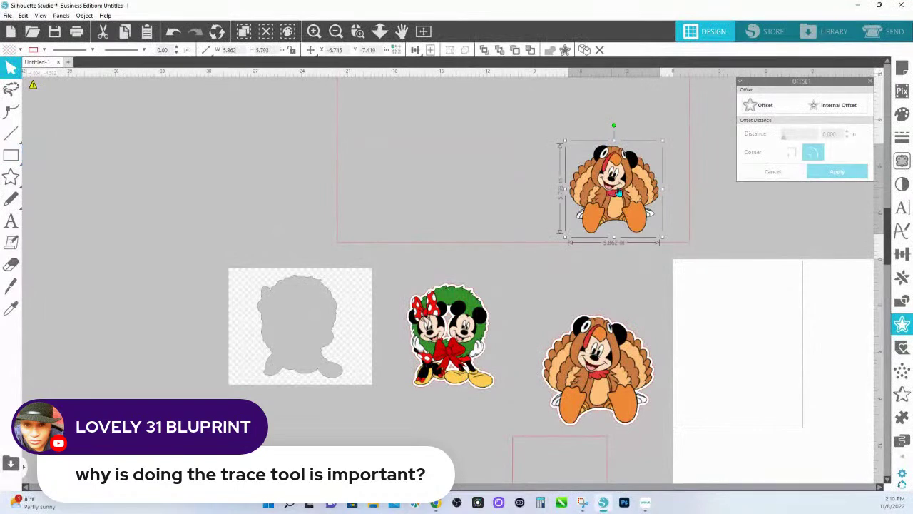
# Fill the large rectangle with the reddish-brown wood pattern from Creative Fabrica and send it behind the turkey
pyautogui.click(455, 246)
pyautogui.click(901, 116)
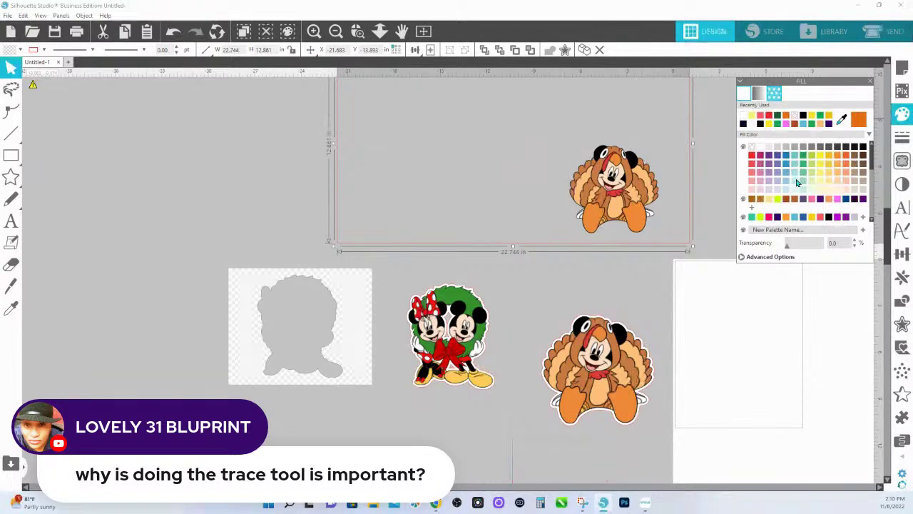
pyautogui.click(774, 93)
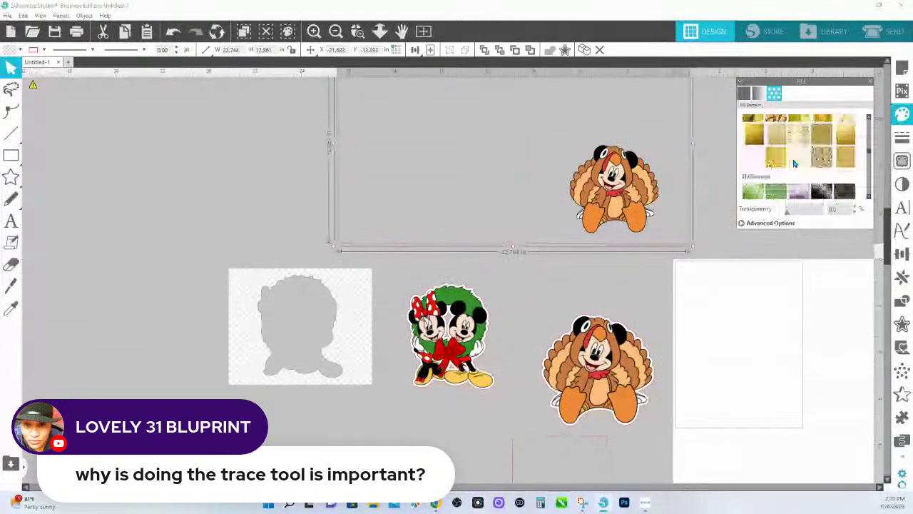
pyautogui.scroll(-5, 792, 150)
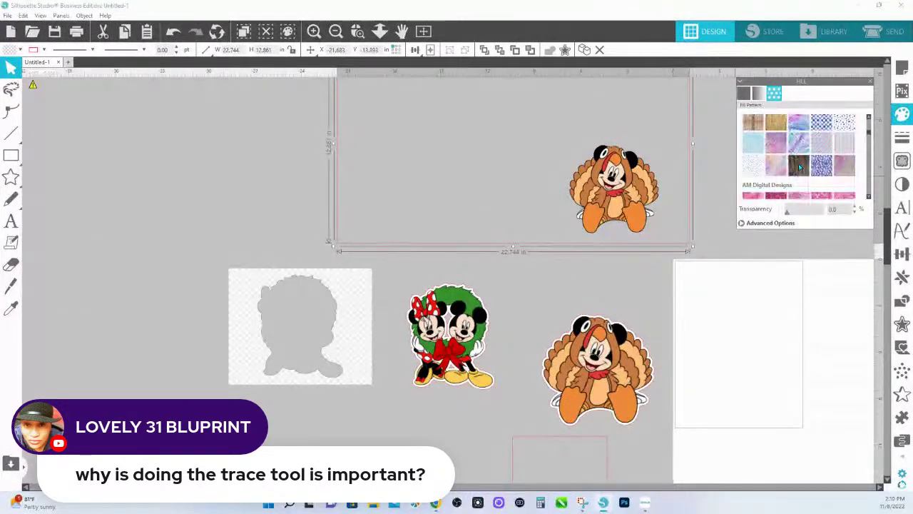
pyautogui.click(799, 165)
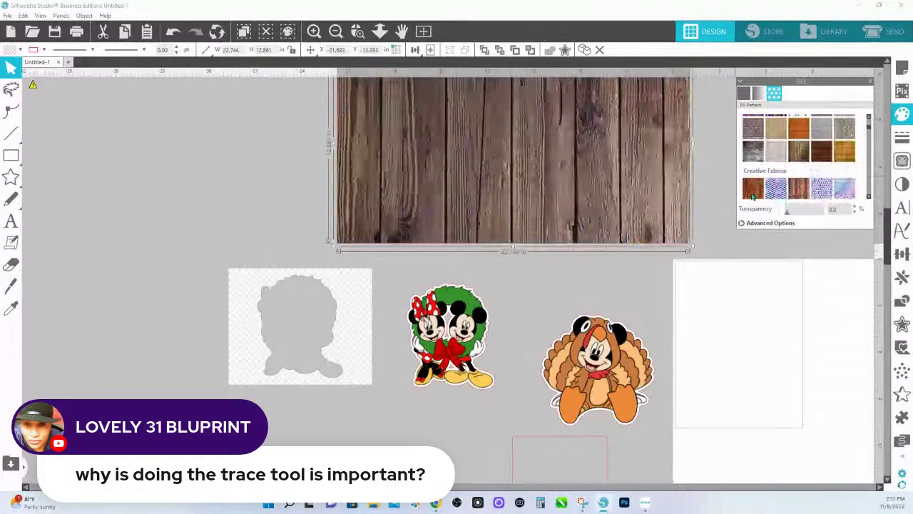
pyautogui.click(752, 188)
pyautogui.rightClick(597, 175)
pyautogui.click(633, 355)
# Enlarge the untraced turkey on the wood background, extending it up from its lower-right corner
pyautogui.scroll(2, 612, 285)
pyautogui.click(611, 242)
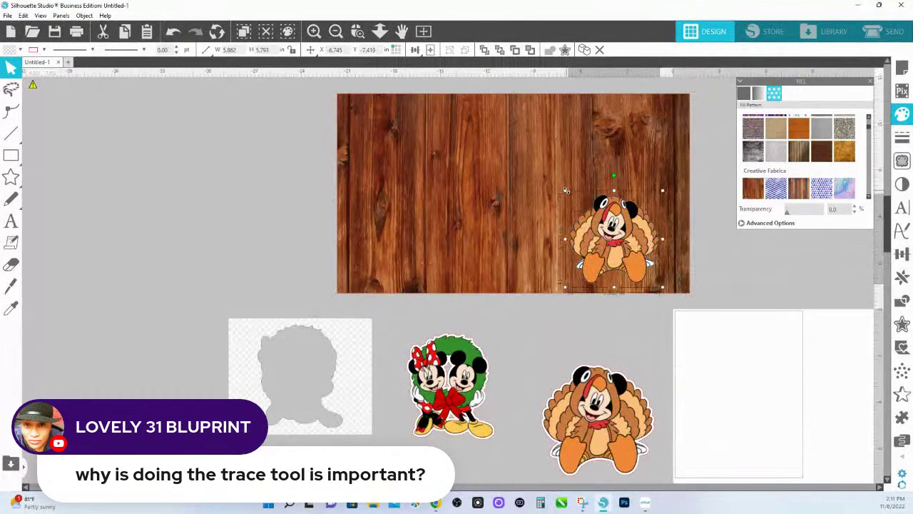
pyautogui.moveTo(567, 193); pyautogui.dragTo(529, 152)
# Add the text "Give" beside the wood background and place a copy of it below, reworded as "THANKS"
pyautogui.click(11, 222)
pyautogui.click(130, 189)
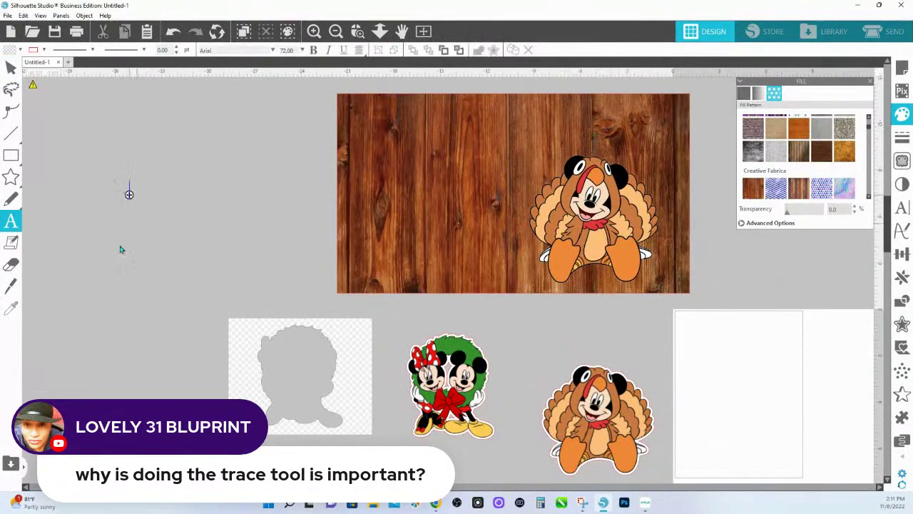
pyautogui.moveTo(2, 150)
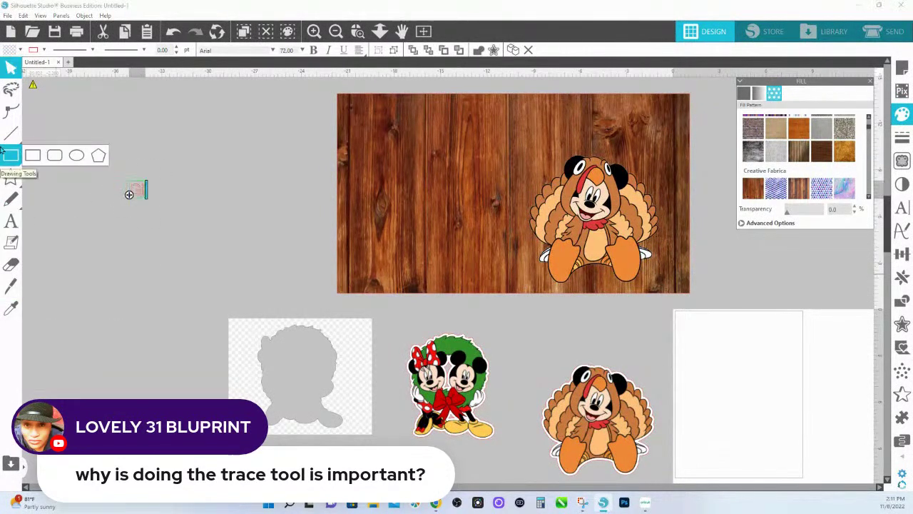
pyautogui.write('Give')
pyautogui.click(152, 194)
pyautogui.moveTo(156, 192); pyautogui.dragTo(144, 232)
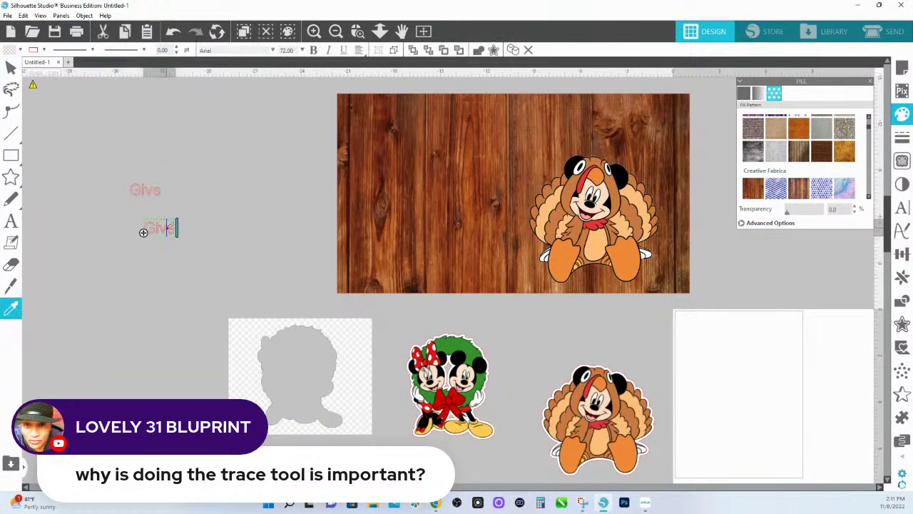
pyautogui.press('BackSpace')
pyautogui.write('THANKS')
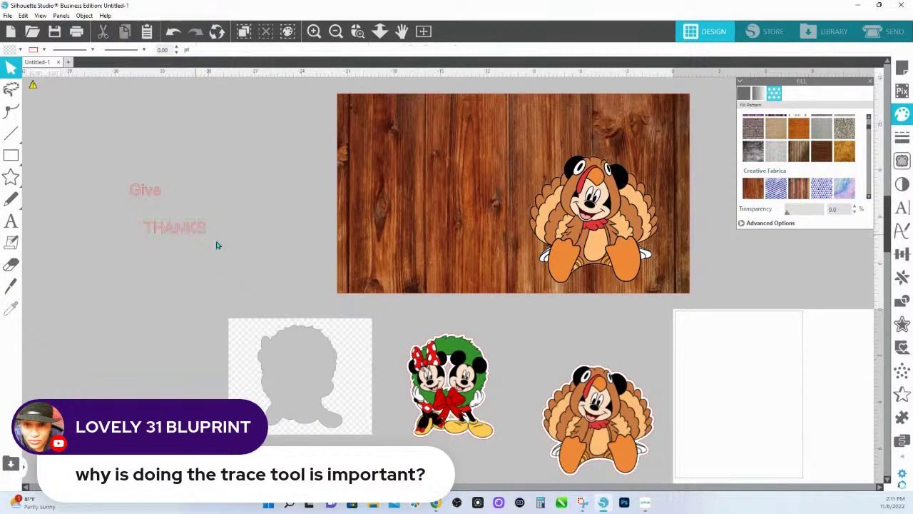
# Fill both words, "Give" and "THANKS", with black and enlarge them together to about 11.2 in wide
pyautogui.moveTo(214, 250); pyautogui.dragTo(120, 171)
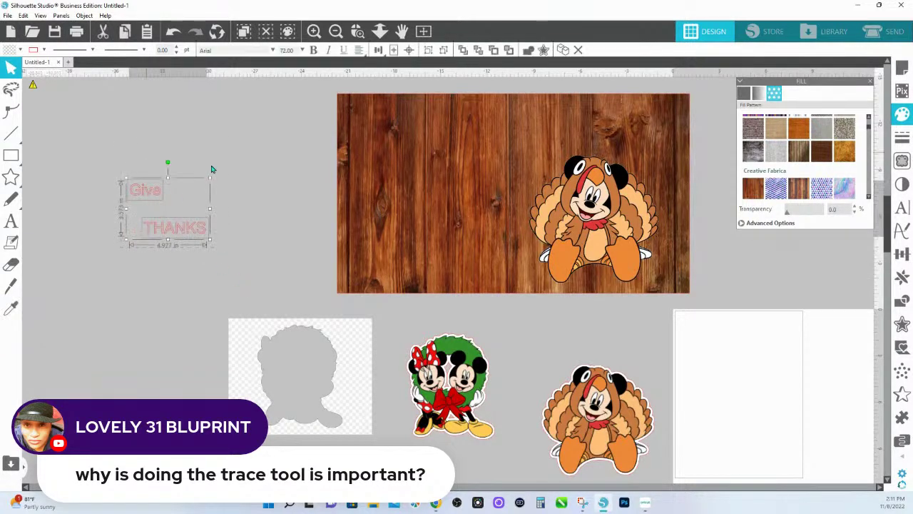
pyautogui.click(901, 119)
pyautogui.click(900, 119)
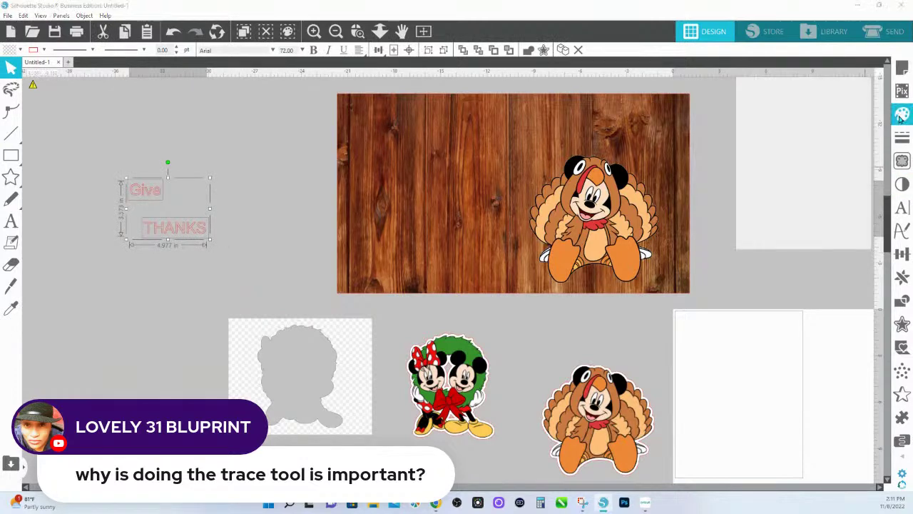
pyautogui.click(859, 120)
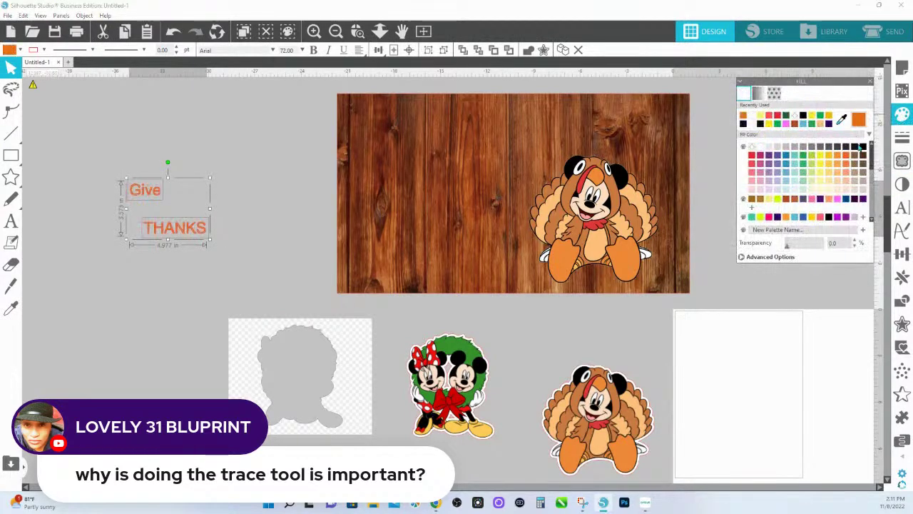
pyautogui.click(860, 146)
pyautogui.moveTo(209, 240); pyautogui.dragTo(307, 314)
# Set both words in the Antonette font
pyautogui.click(902, 207)
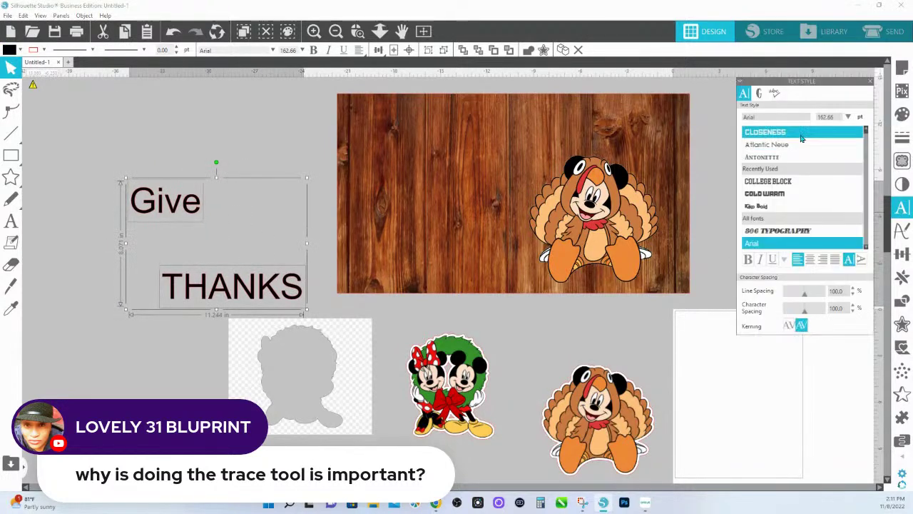
pyautogui.click(770, 157)
pyautogui.click(197, 214)
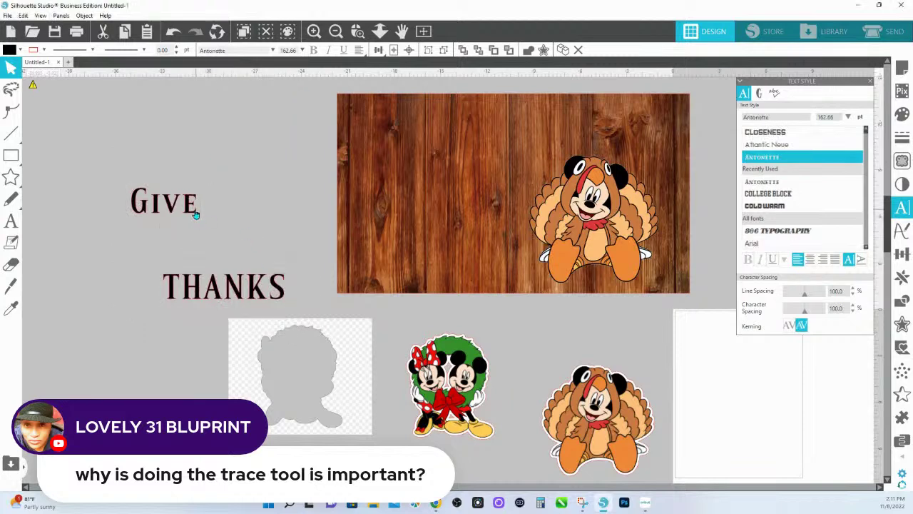
# Try several script fonts on the word "Give" and settle on Angelica
pyautogui.click(194, 211)
pyautogui.scroll(-3, 788, 205)
pyautogui.scroll(-3, 788, 205)
pyautogui.click(768, 192)
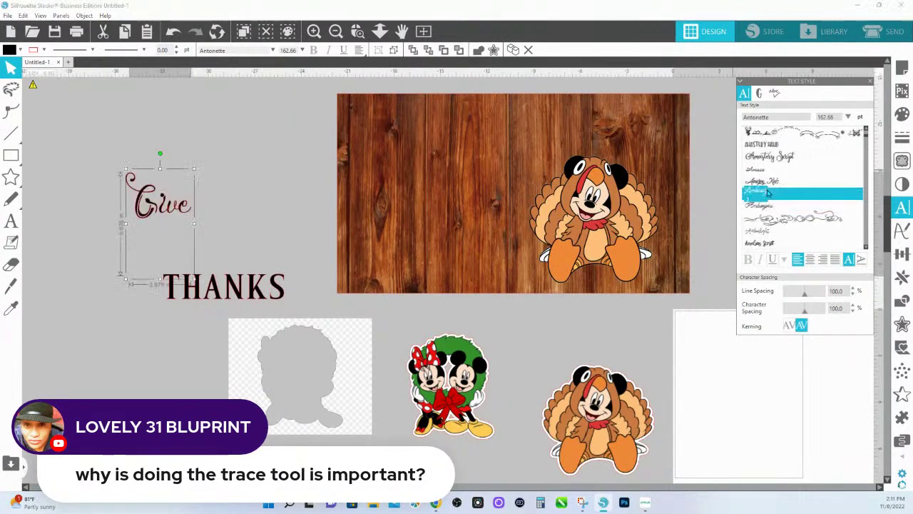
pyautogui.click(768, 206)
pyautogui.scroll(-3, 769, 212)
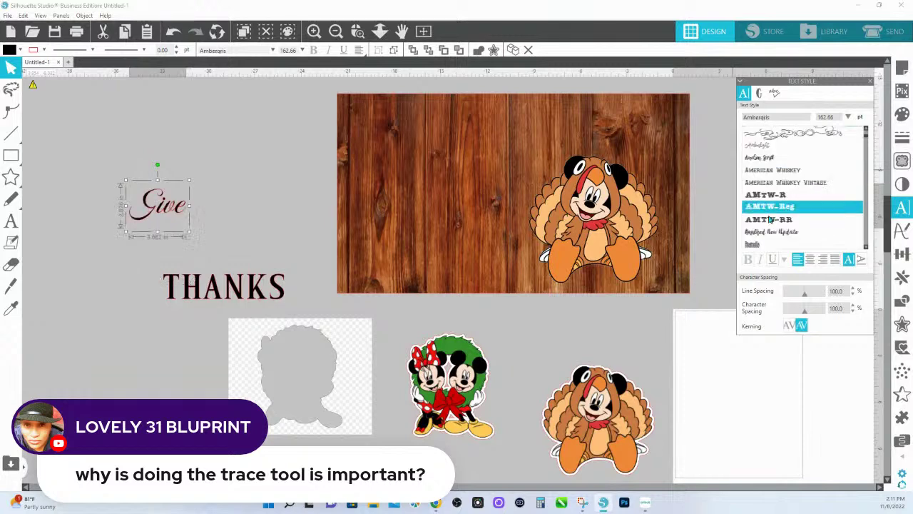
pyautogui.click(769, 231)
pyautogui.scroll(-3, 767, 226)
pyautogui.click(760, 203)
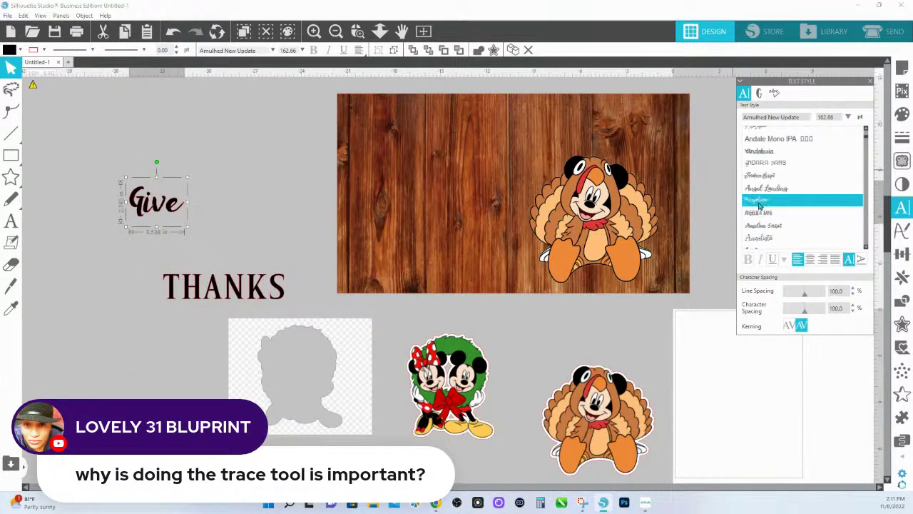
pyautogui.click(186, 236)
# Place "Give" just above "THANKS", move both onto the wood background and enlarge them together to about 14.2 in wide
pyautogui.moveTo(171, 218); pyautogui.dragTo(220, 273)
pyautogui.moveTo(152, 230); pyautogui.dragTo(287, 348)
pyautogui.moveTo(286, 239); pyautogui.dragTo(349, 212)
pyautogui.moveTo(243, 271); pyautogui.dragTo(467, 191)
pyautogui.moveTo(557, 267); pyautogui.dragTo(606, 304)
pyautogui.moveTo(509, 229); pyautogui.dragTo(494, 216)
pyautogui.click(44, 50)
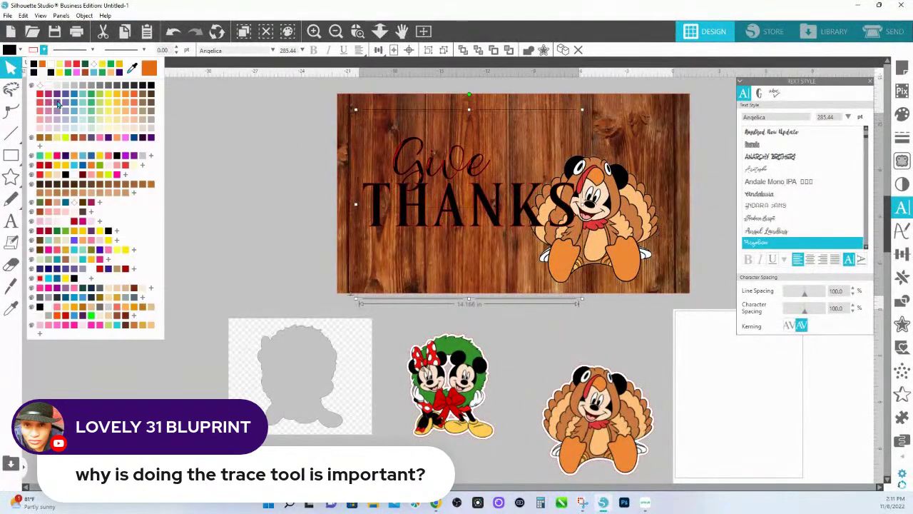
pyautogui.click(147, 226)
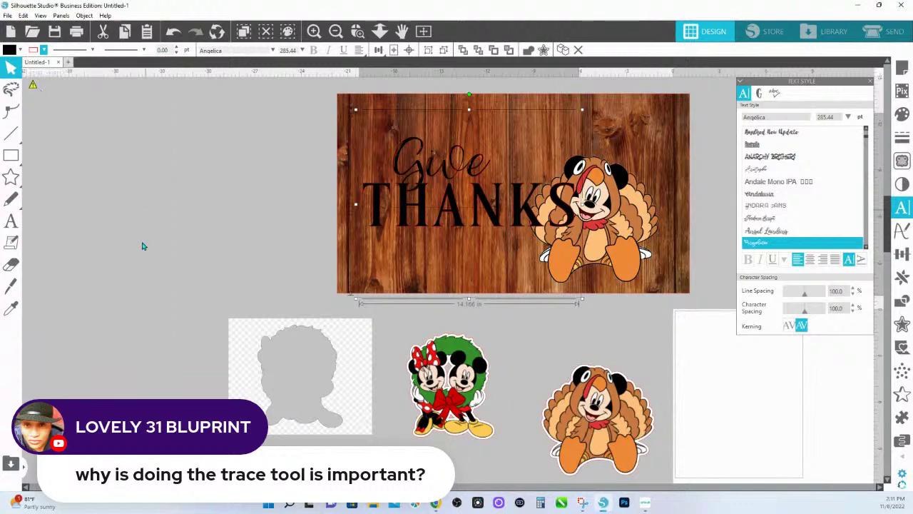
# Bring the turkey in front of the words and move it into the lower-right corner of the wood background
pyautogui.click(604, 235)
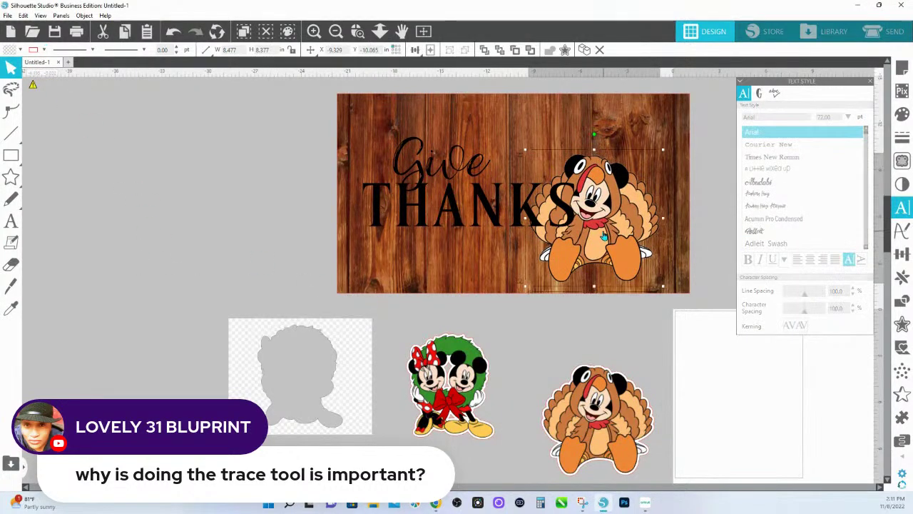
pyautogui.rightClick(604, 233)
pyautogui.click(638, 426)
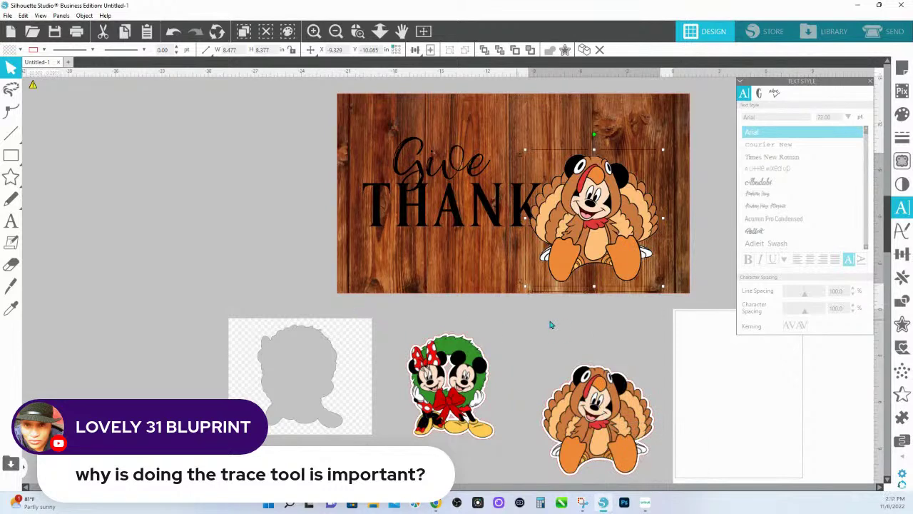
pyautogui.moveTo(582, 213); pyautogui.dragTo(605, 220)
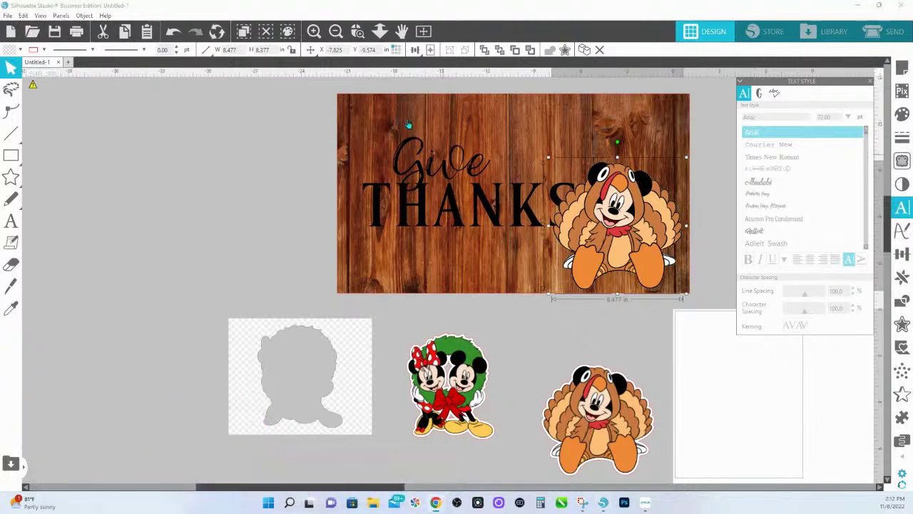
# Ungroup "THANKS" into separate letters and try to select the S partly hidden behind the turkey
pyautogui.click(379, 30)
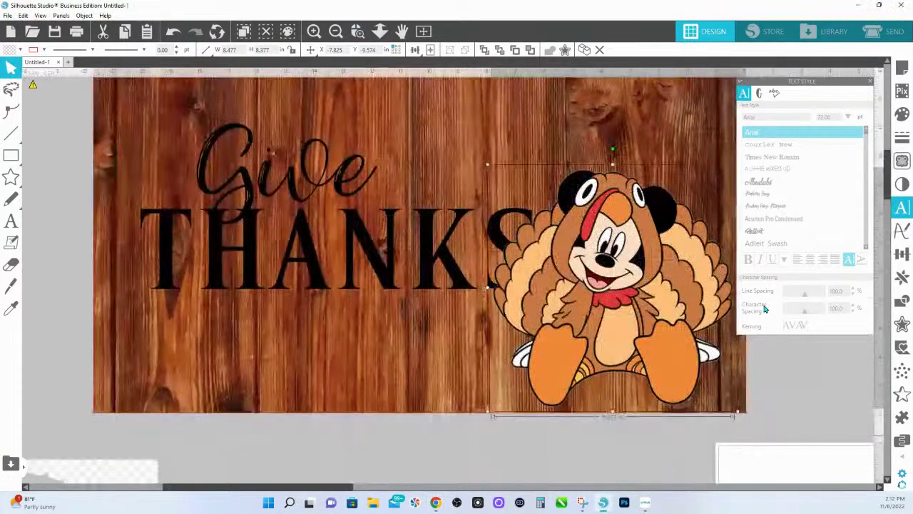
pyautogui.click(781, 397)
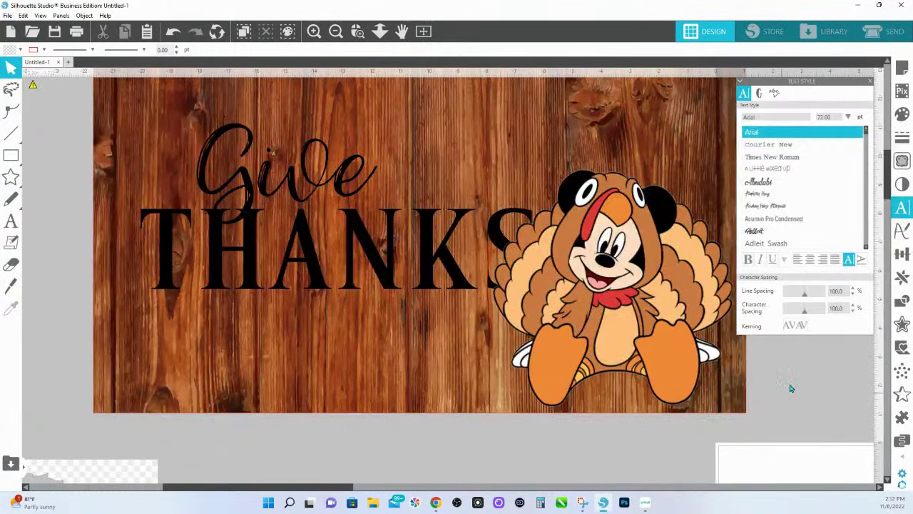
pyautogui.rightClick(314, 246)
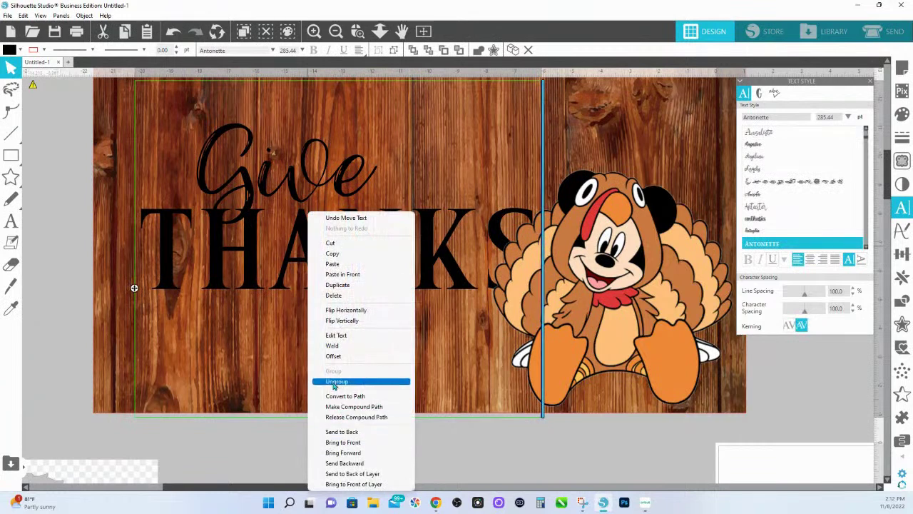
pyautogui.click(334, 382)
pyautogui.click(502, 241)
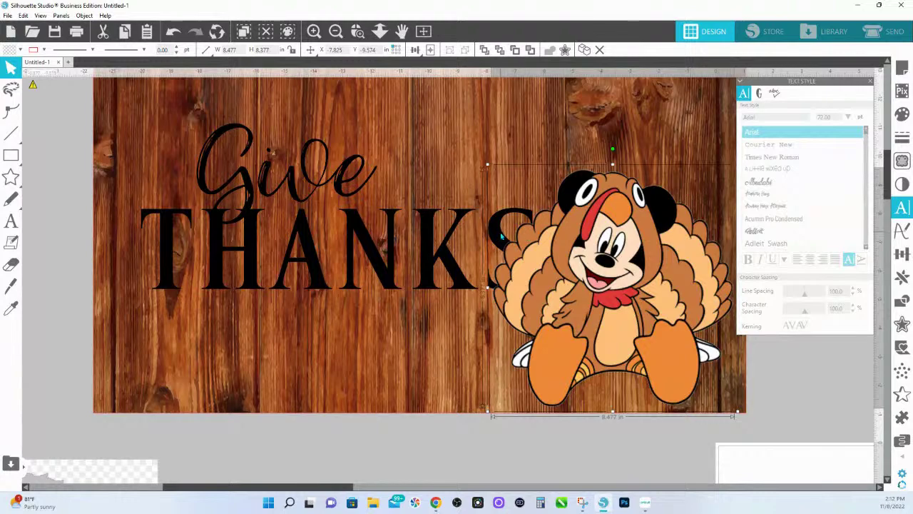
pyautogui.doubleClick(538, 238)
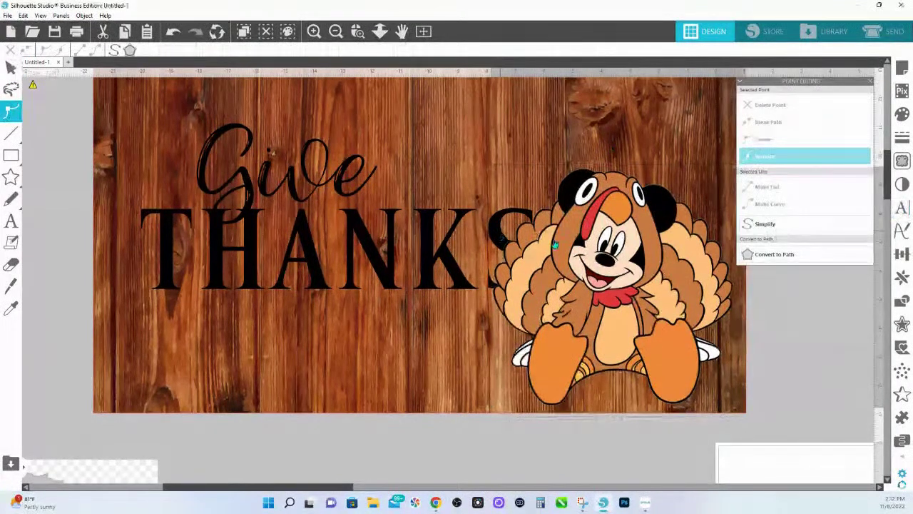
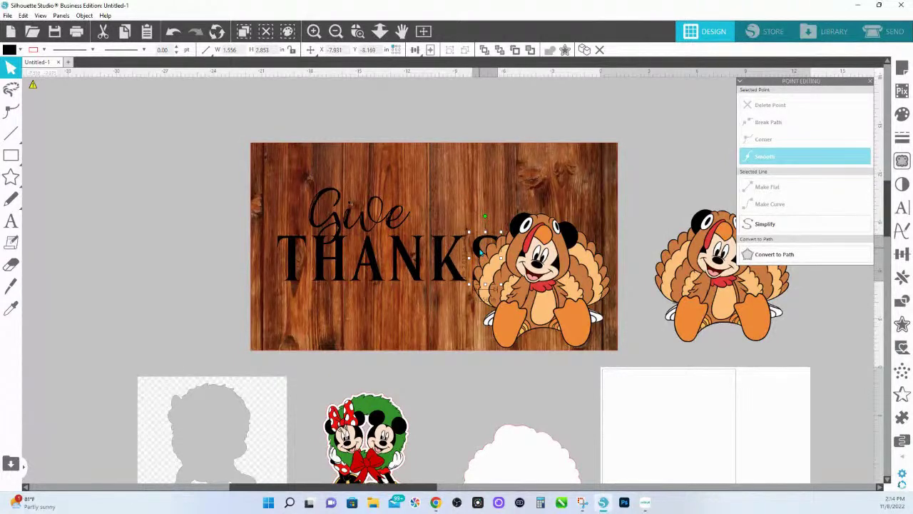
# Move the turkey off the wood background to the empty area on its left and examine its edges up close
pyautogui.scroll(-3, 425, 401)
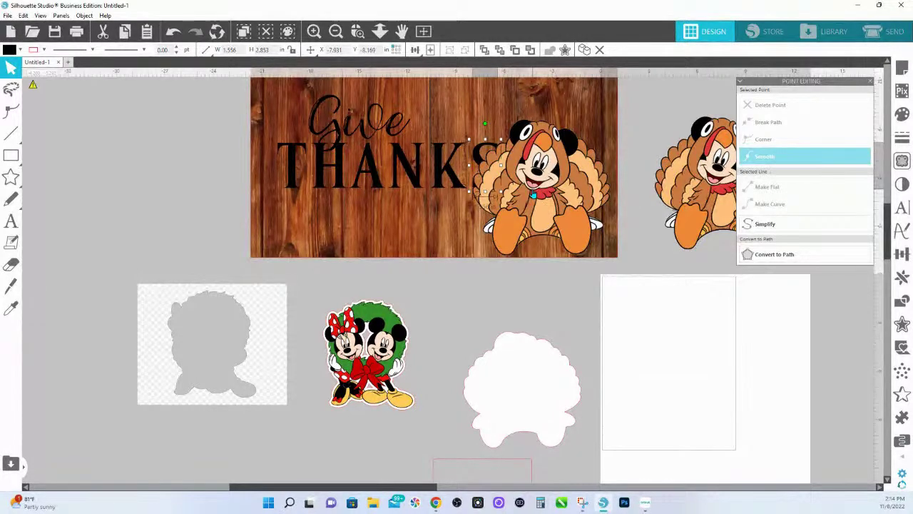
pyautogui.moveTo(533, 194); pyautogui.dragTo(137, 184)
pyautogui.click(312, 32)
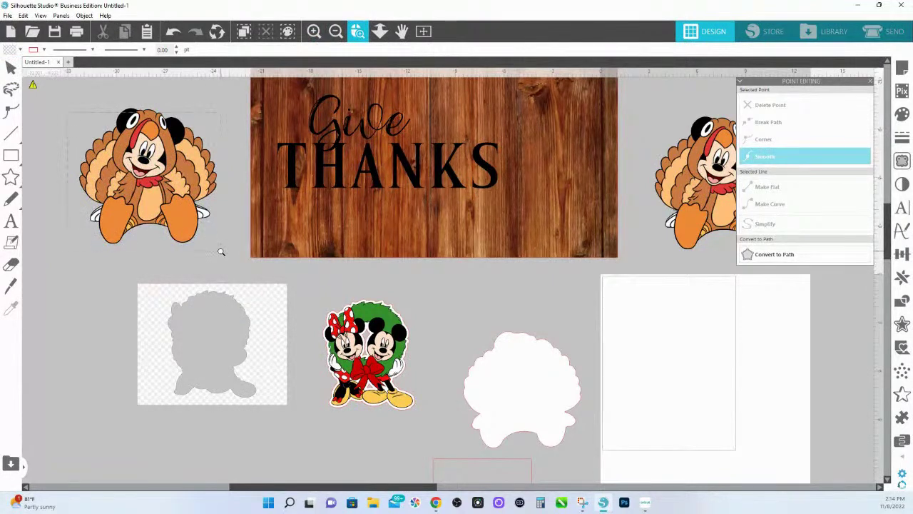
pyautogui.click(223, 256)
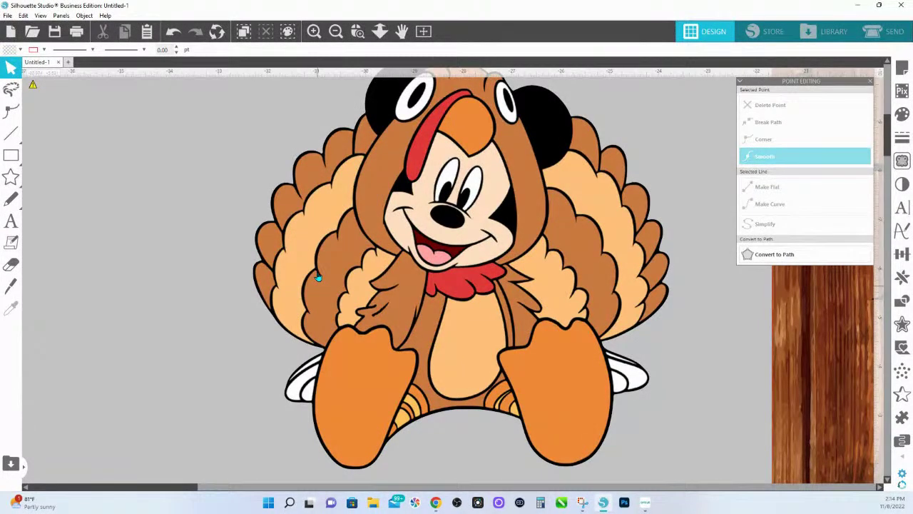
pyautogui.scroll(1, 494, 225)
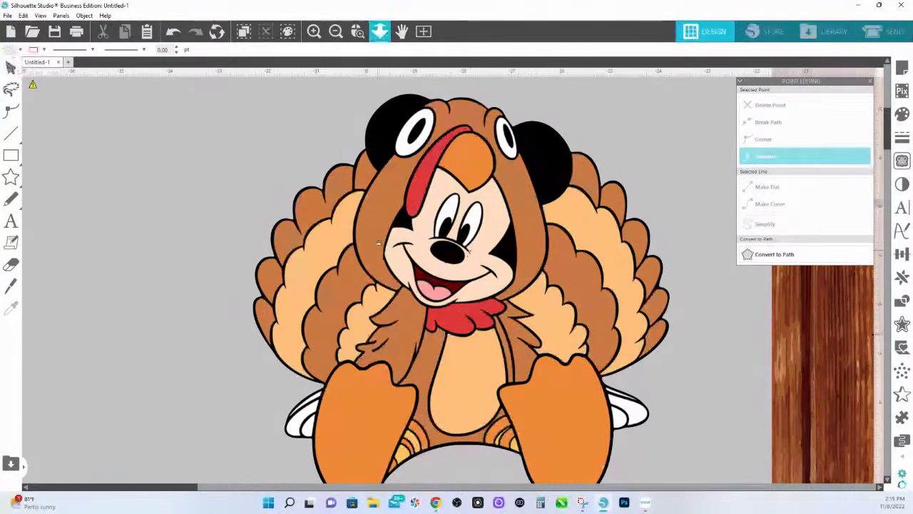
pyautogui.click(379, 31)
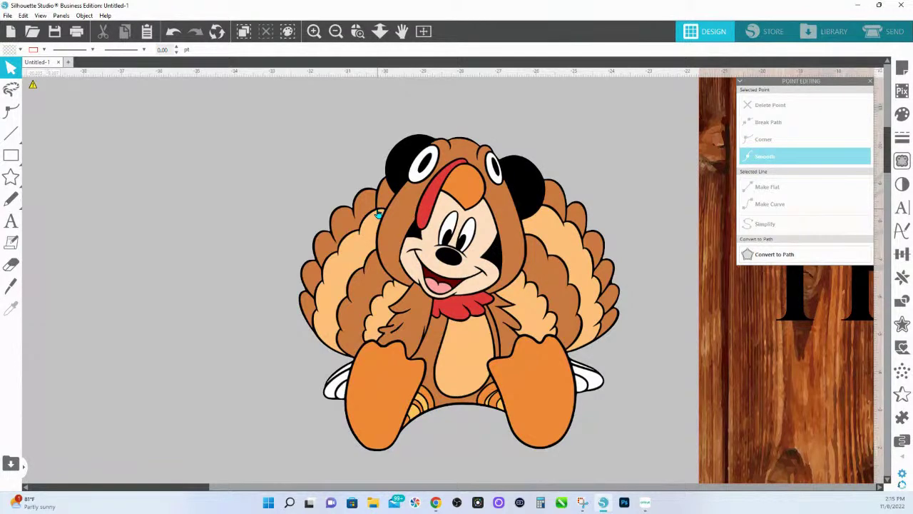
pyautogui.click(380, 31)
pyautogui.scroll(-5, 338, 263)
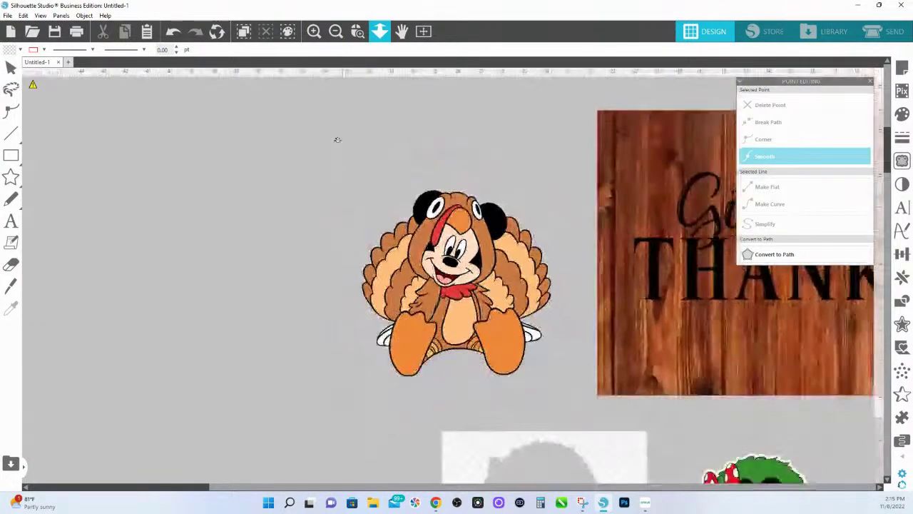
pyautogui.press('Escape')
# Move the offset Mickey and Minnie wreath sticker to the empty area left of the turkey
pyautogui.click(622, 446)
pyautogui.moveTo(622, 452); pyautogui.dragTo(359, 307)
pyautogui.click(357, 30)
pyautogui.moveTo(274, 204); pyautogui.dragTo(385, 314)
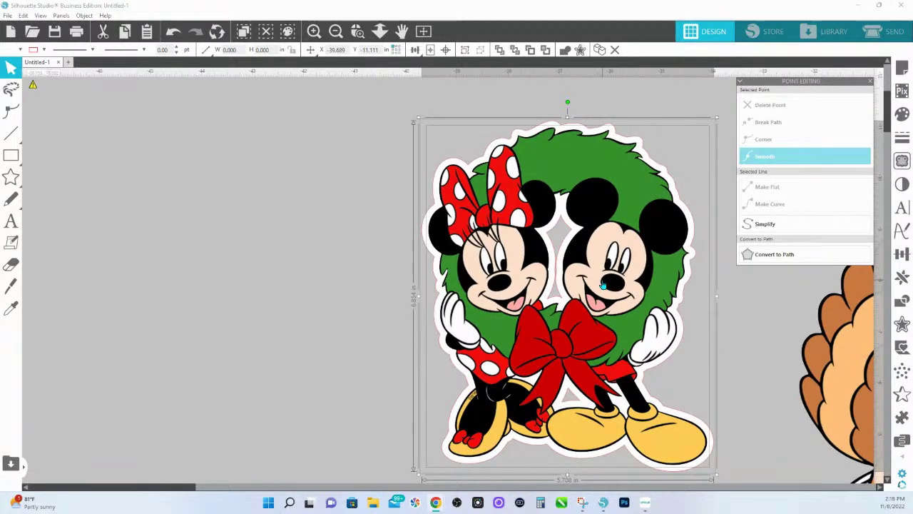
# Copy or pull the plain wreath picture away from its white-bordered sticker and place it further left
pyautogui.click(530, 221)
pyautogui.click(536, 209)
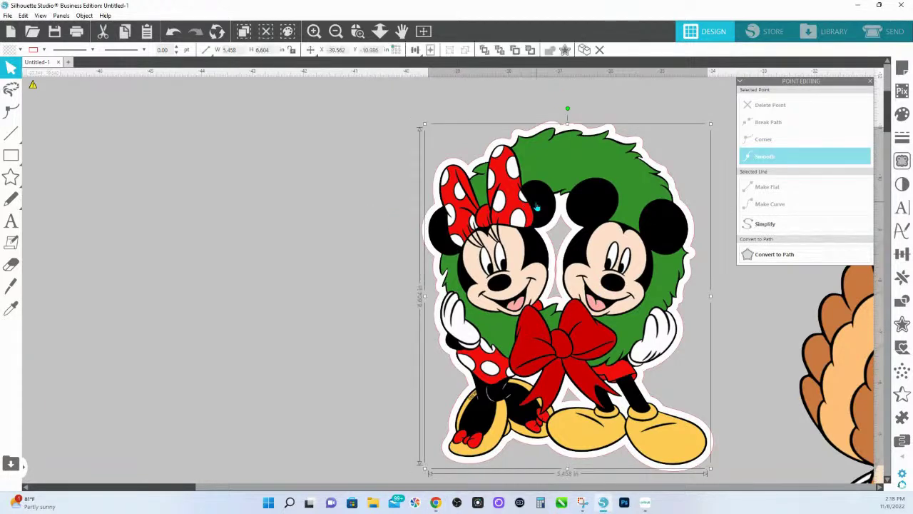
pyautogui.moveTo(536, 208); pyautogui.dragTo(230, 192)
pyautogui.click(380, 30)
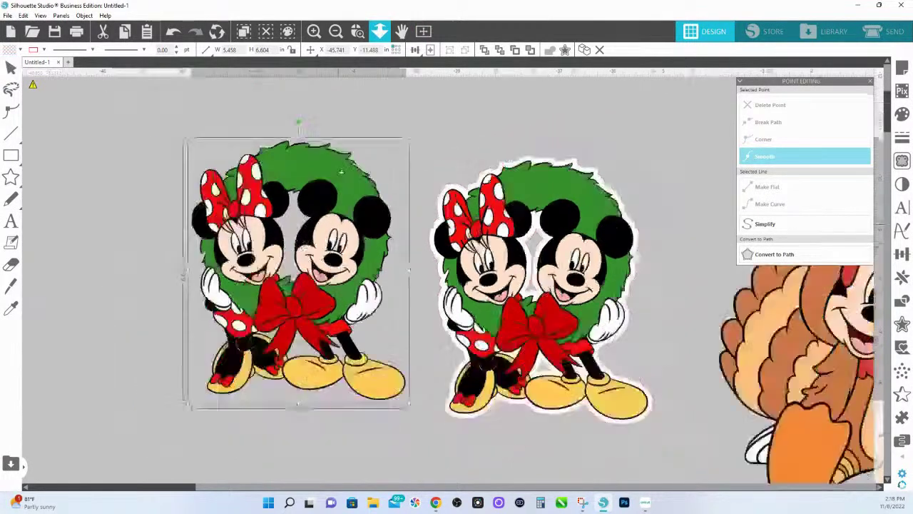
pyautogui.moveTo(367, 227); pyautogui.dragTo(307, 222)
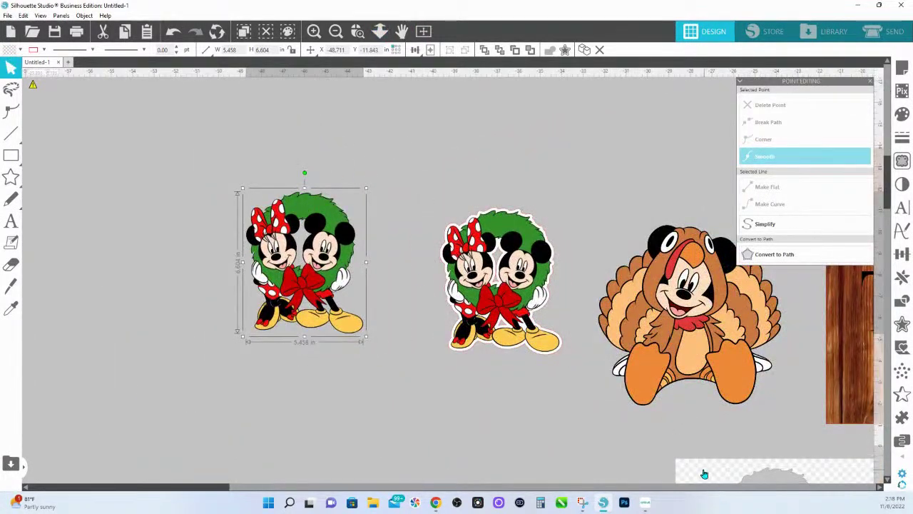
# Move the checkered background with the wreath-shaped hole below the two wreath pictures and release its compound path
pyautogui.moveTo(702, 471); pyautogui.dragTo(324, 368)
pyautogui.scroll(-3, 385, 342)
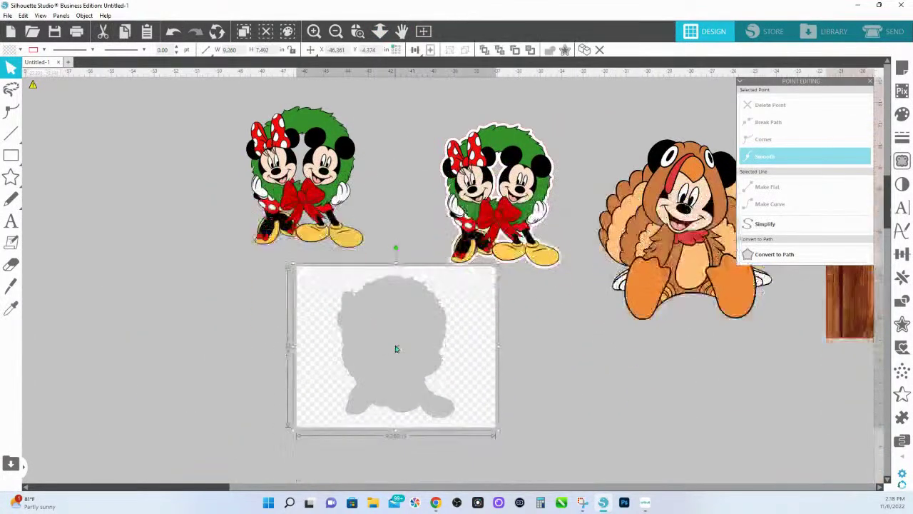
pyautogui.doubleClick(460, 336)
pyautogui.press('Escape')
pyautogui.rightClick(449, 333)
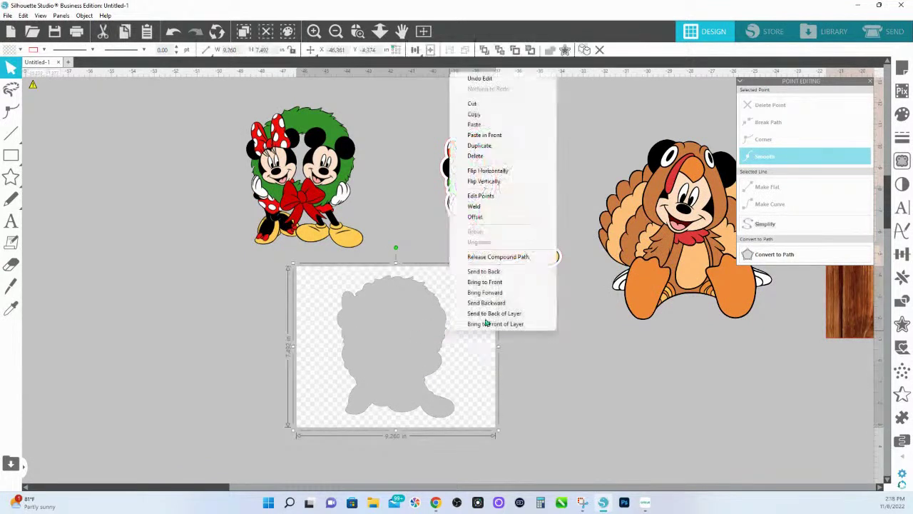
pyautogui.click(493, 256)
# Weld the released wreath picture pieces and shift the result slightly downward
pyautogui.rightClick(475, 342)
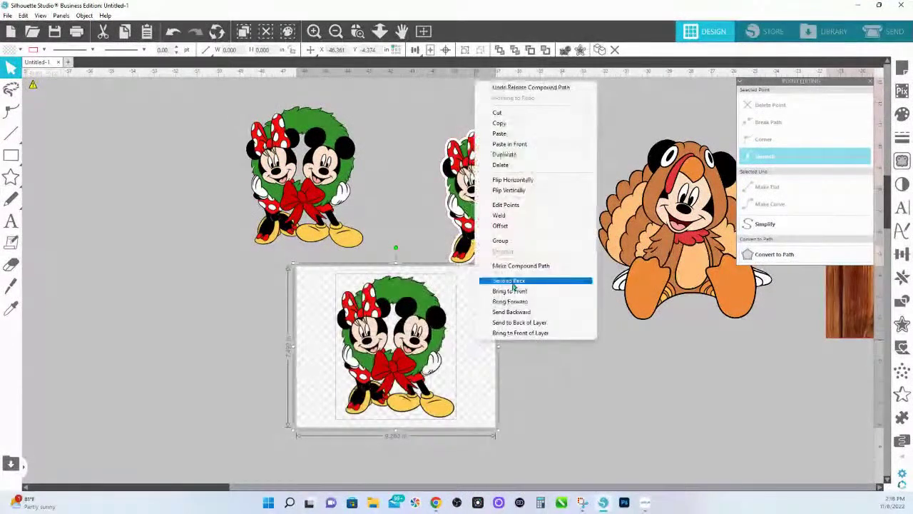
pyautogui.click(502, 215)
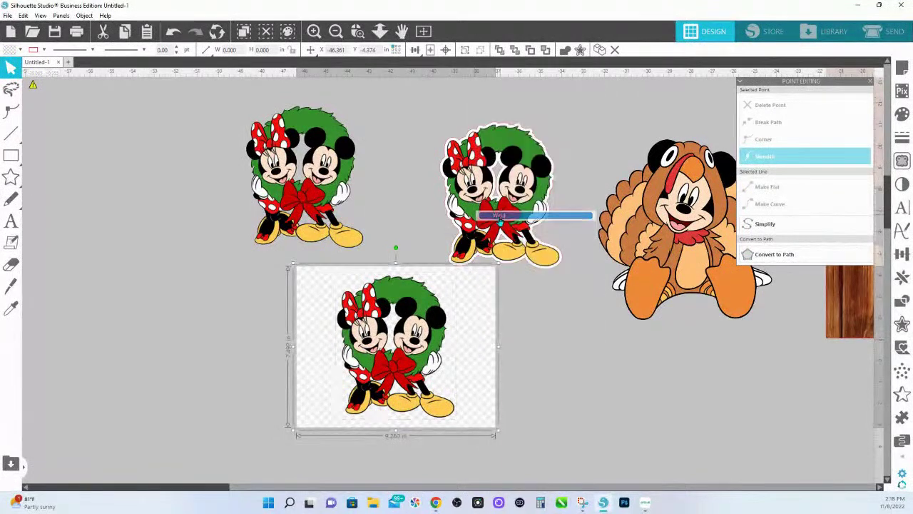
pyautogui.moveTo(310, 288)
pyautogui.mouseDown()
pyautogui.moveTo(325, 292)
pyautogui.moveTo(315, 299)
pyautogui.mouseUp()
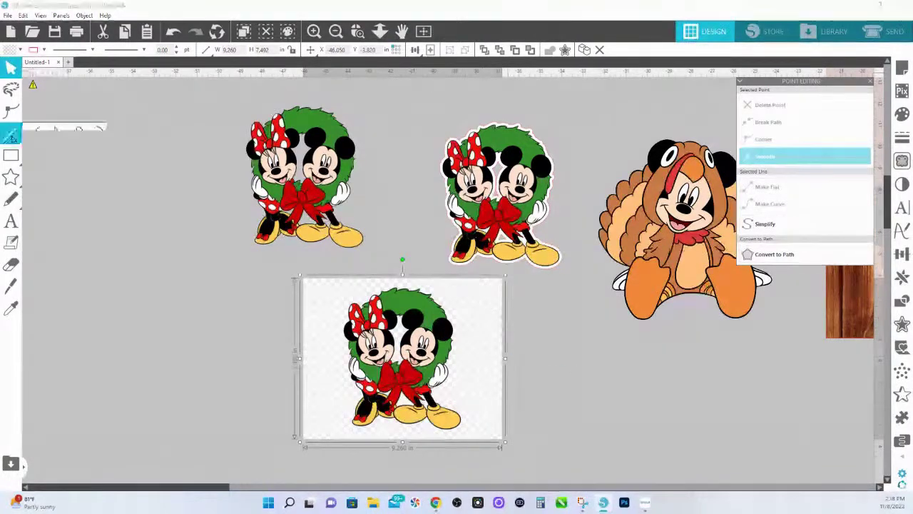
# Draw a rectangle about 6.52 × 4.66 in over the lower wreath picture with the checkered background
pyautogui.click(11, 156)
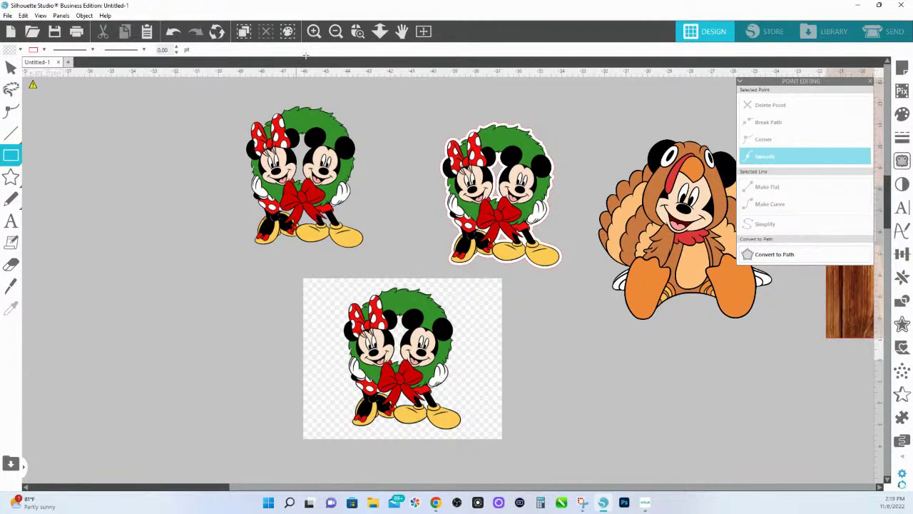
pyautogui.click(357, 31)
pyautogui.click(455, 367)
pyautogui.click(454, 368)
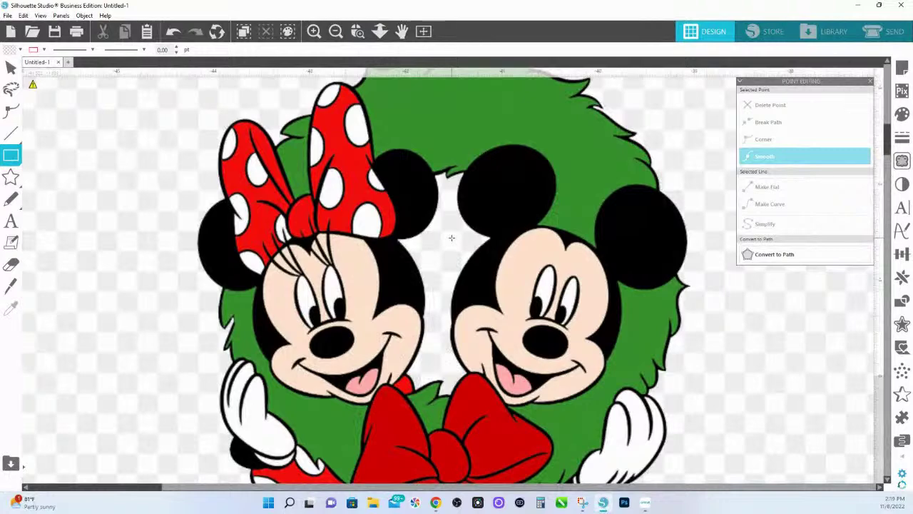
pyautogui.hotkey('ctrl', 'a')
pyautogui.scroll(-1, 704, 435)
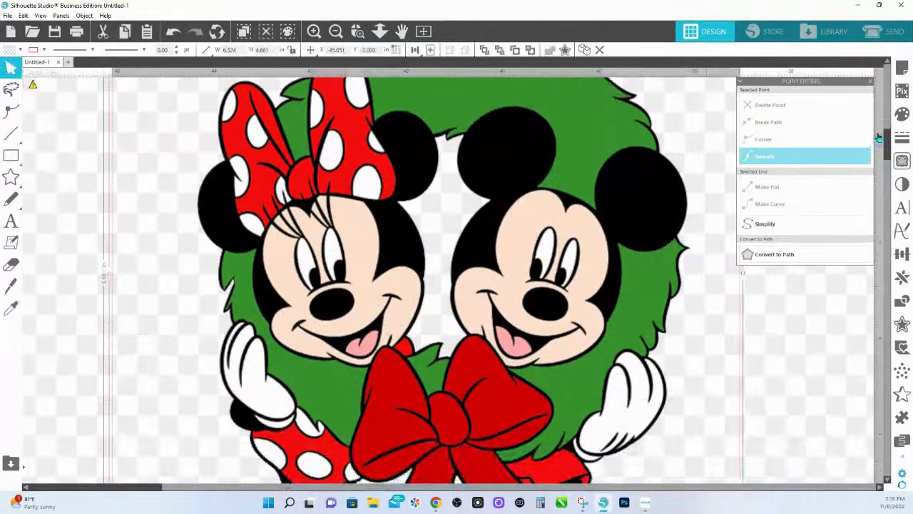
# Fill the rectangle over the checkered wreath picture with black and send it to the back
pyautogui.click(902, 114)
pyautogui.click(742, 115)
pyautogui.rightClick(609, 251)
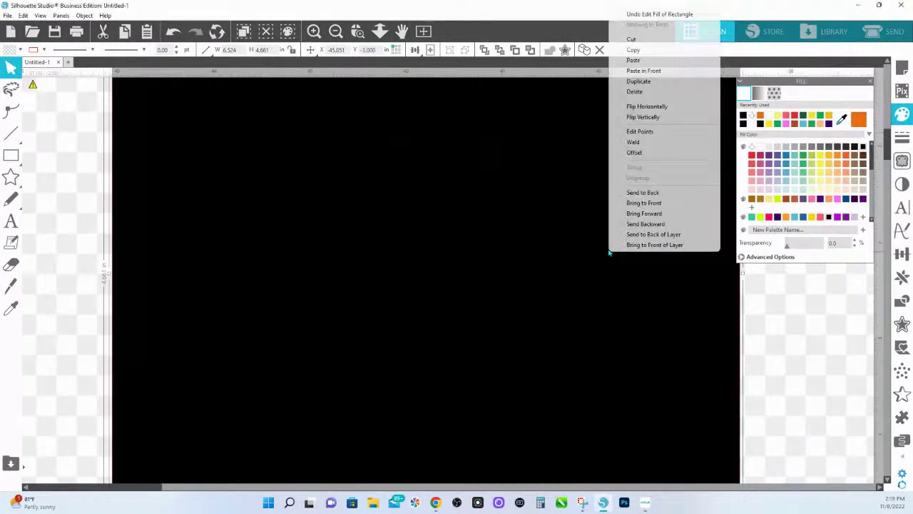
pyautogui.click(644, 194)
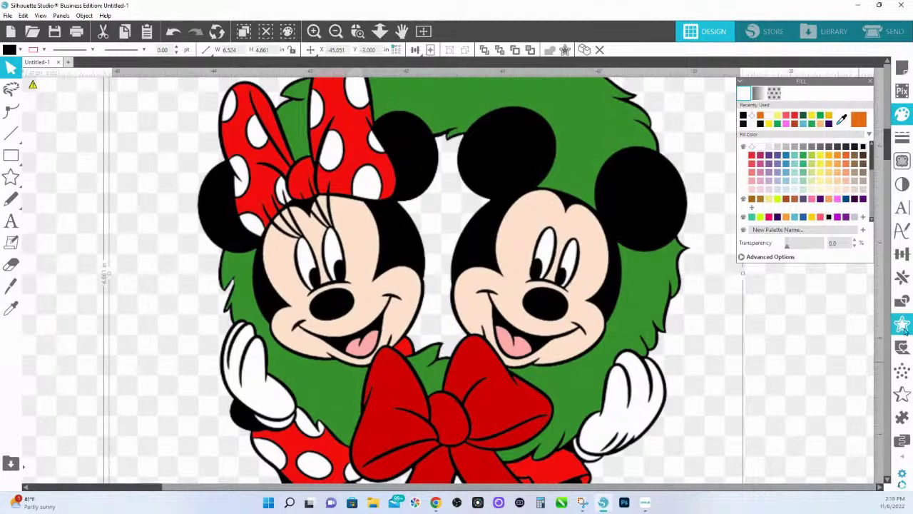
pyautogui.click(379, 31)
pyautogui.scroll(-2, 393, 144)
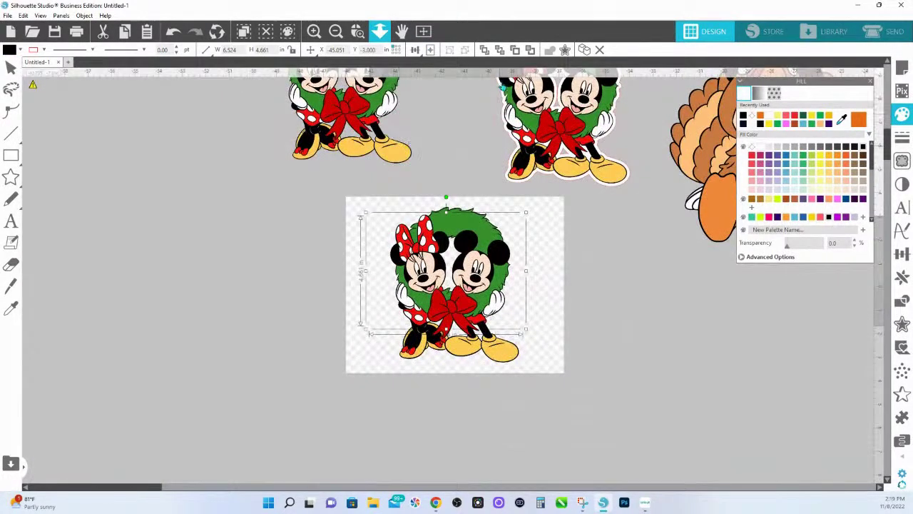
# Move the turkey picture to the empty area on the other side of the plain wreath picture, leaving a gap between them
pyautogui.scroll(3, 393, 112)
pyautogui.moveTo(708, 216); pyautogui.dragTo(127, 173)
pyautogui.click(378, 309)
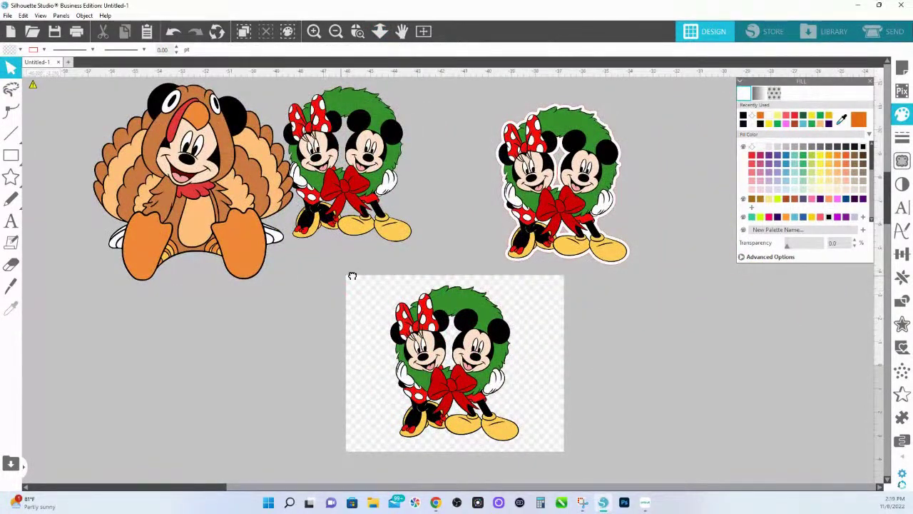
pyautogui.moveTo(352, 276); pyautogui.dragTo(623, 308)
pyautogui.moveTo(564, 220); pyautogui.dragTo(482, 215)
pyautogui.click(482, 215)
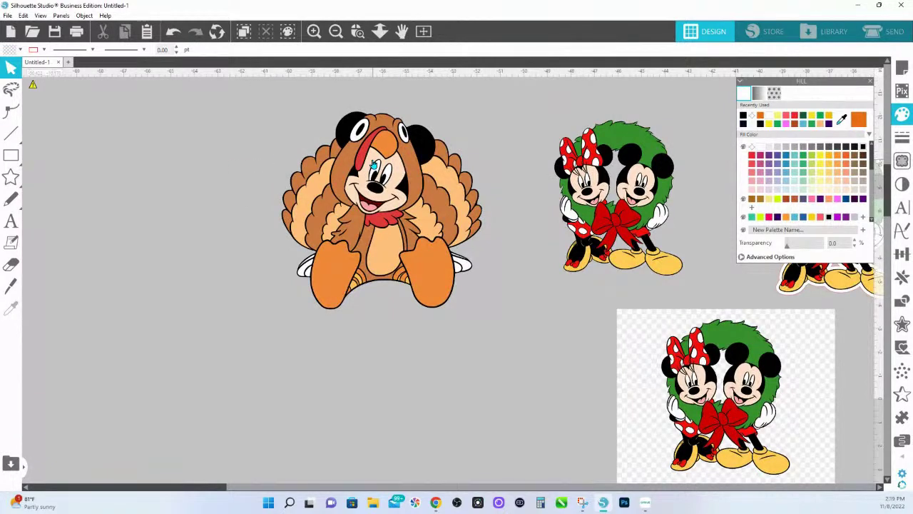
# Select a trace area about 10.39 × 8.73 in around the turkey and examine the solid-fill trace preview up close
pyautogui.click(902, 160)
pyautogui.click(806, 119)
pyautogui.moveTo(248, 106)
pyautogui.mouseDown()
pyautogui.moveTo(474, 226)
pyautogui.moveTo(494, 316)
pyautogui.mouseUp()
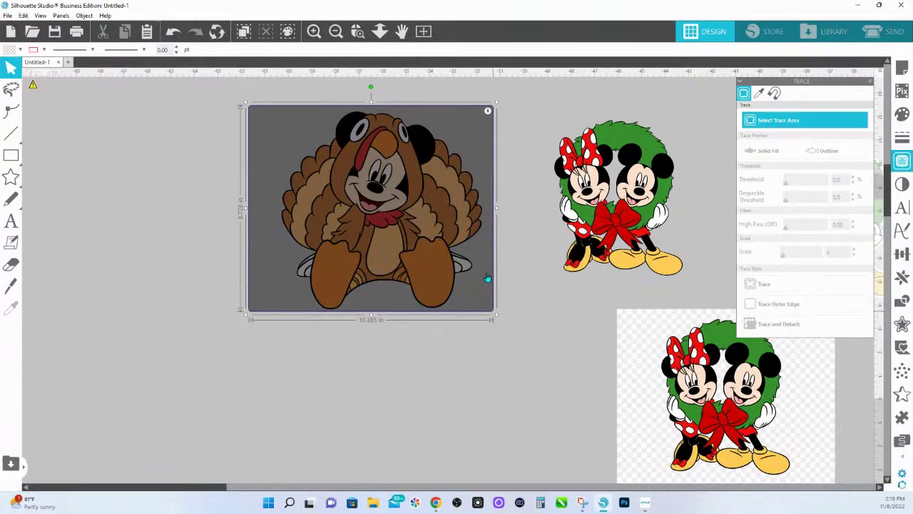
pyautogui.click(357, 31)
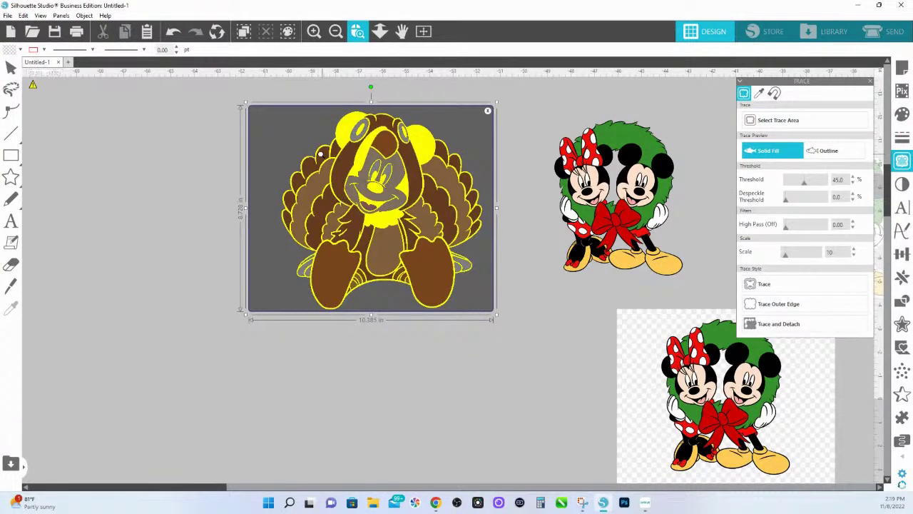
pyautogui.moveTo(251, 126); pyautogui.dragTo(484, 301)
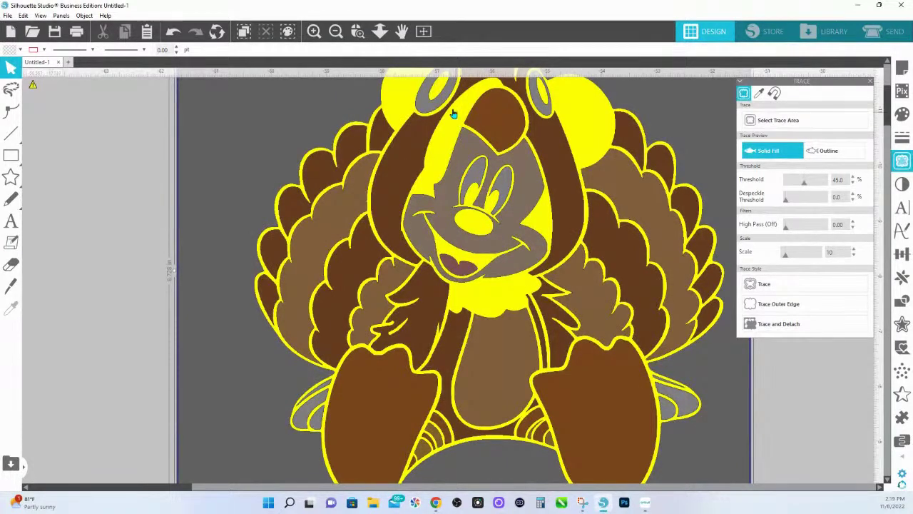
pyautogui.click(380, 31)
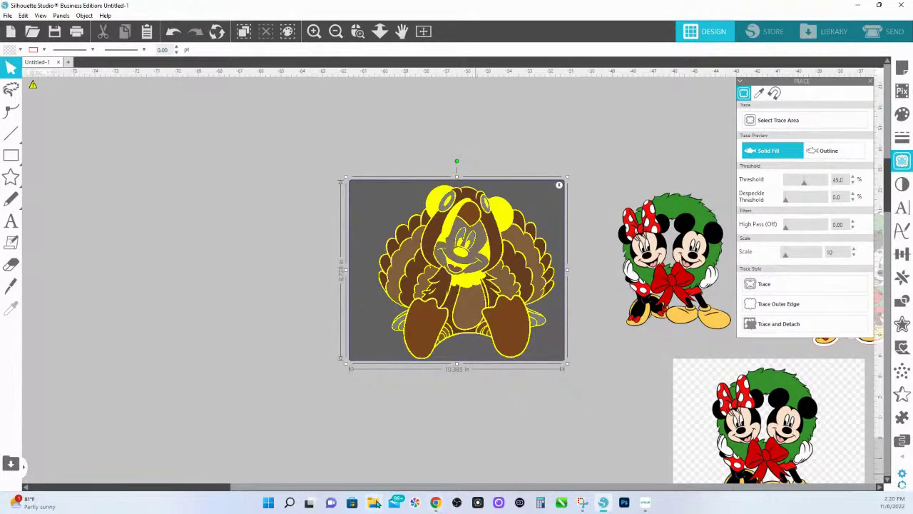
# Switch to Chrome and copy the Mickey turkey picture from the "thanksgiving mickey clipart" image results
pyautogui.moveTo(435, 502)
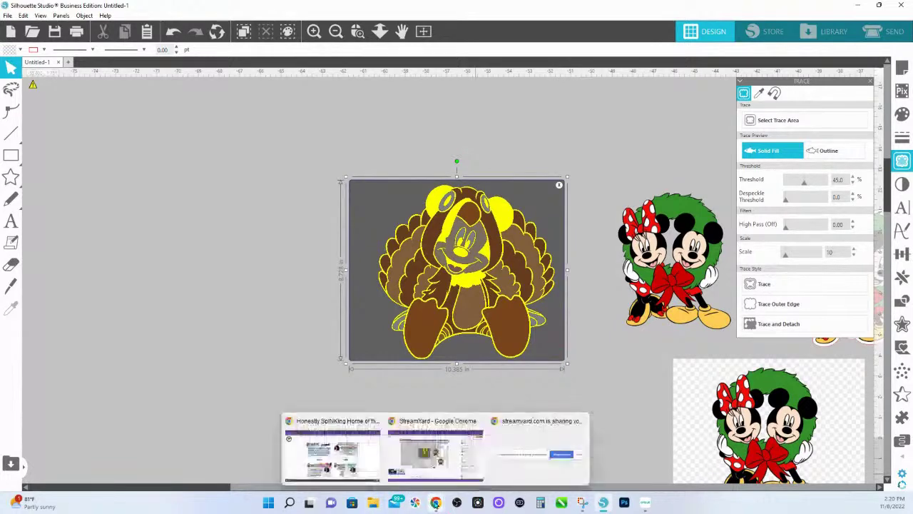
pyautogui.click(327, 452)
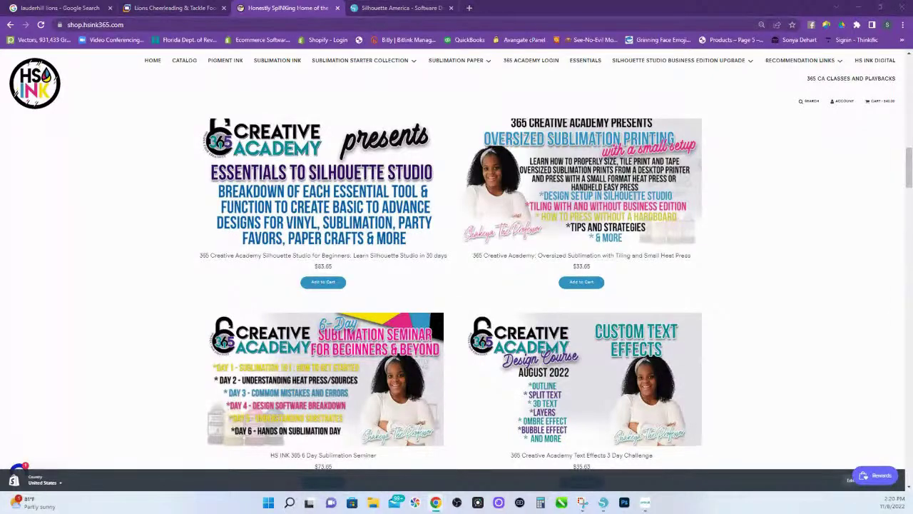
pyautogui.moveTo(912, 186); pyautogui.dragTo(598, 63)
pyautogui.scroll(10, 290, 336)
pyautogui.scroll(10, 289, 336)
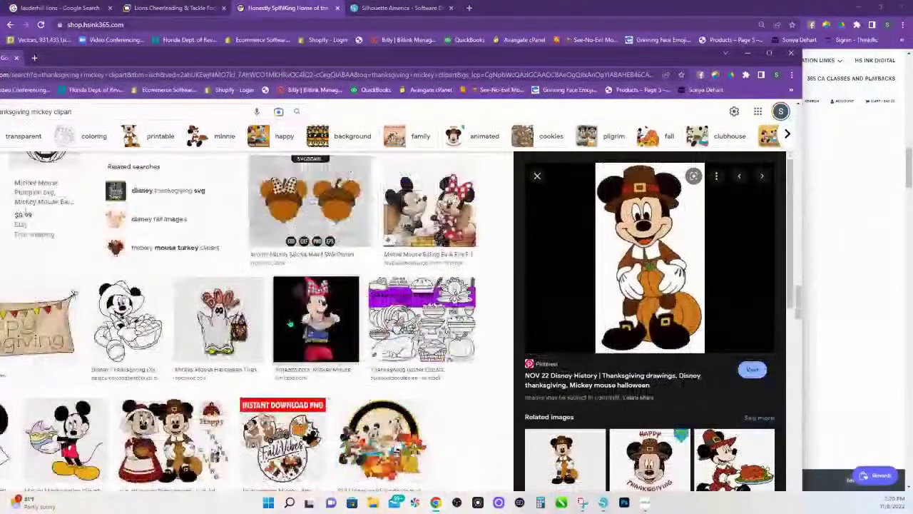
pyautogui.scroll(10, 292, 327)
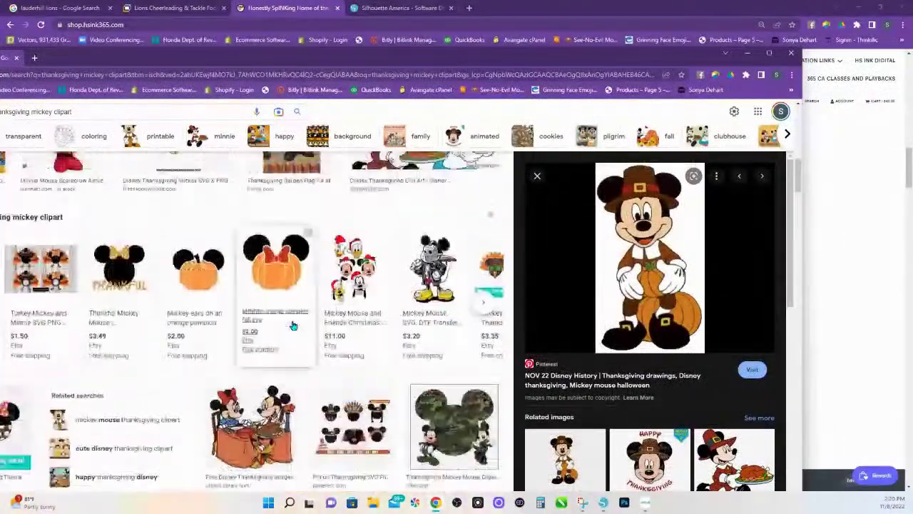
pyautogui.scroll(-2, 292, 323)
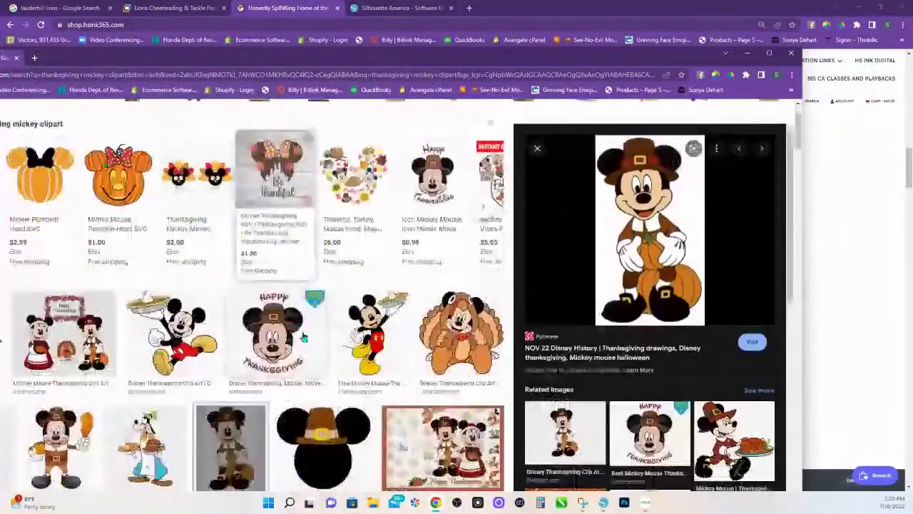
pyautogui.click(461, 328)
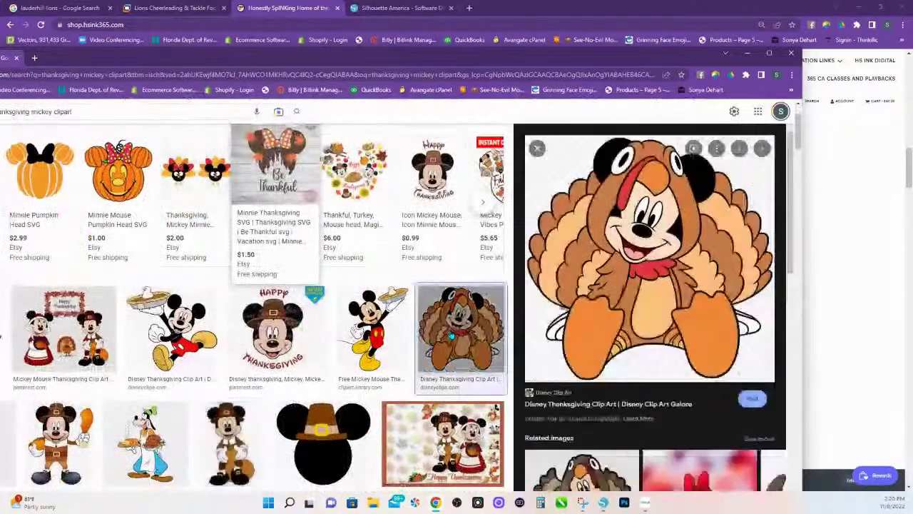
pyautogui.rightClick(681, 267)
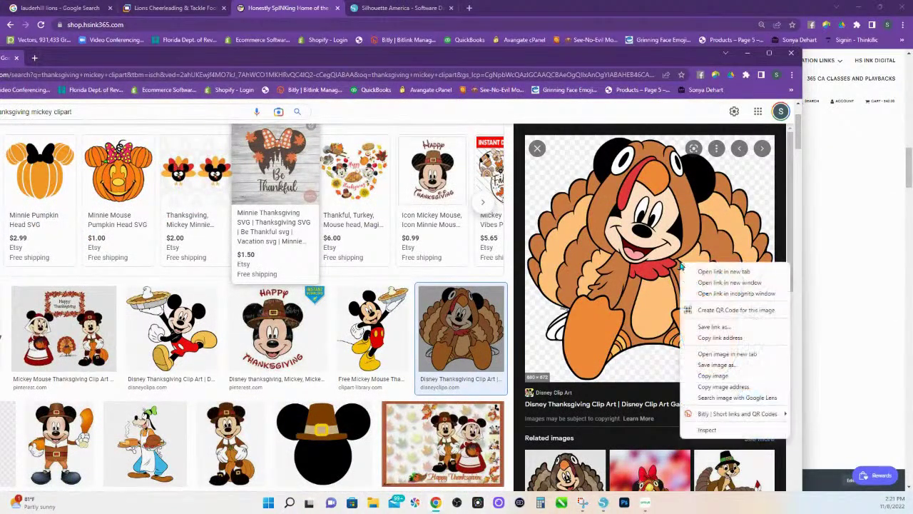
pyautogui.click(706, 376)
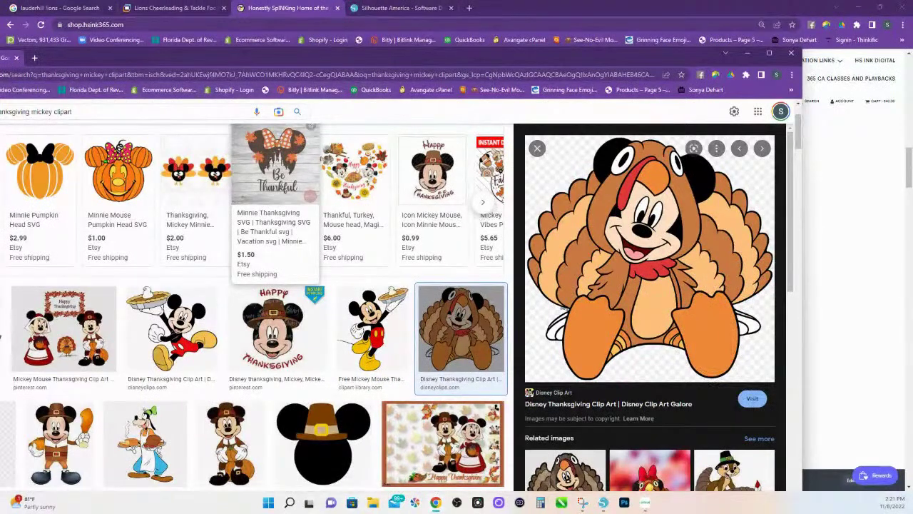
# Switch back to Silhouette Studio, paste the copied turkey, discard the trace area and move the large turkey well left of the pasted one
pyautogui.click(603, 502)
pyautogui.rightClick(212, 269)
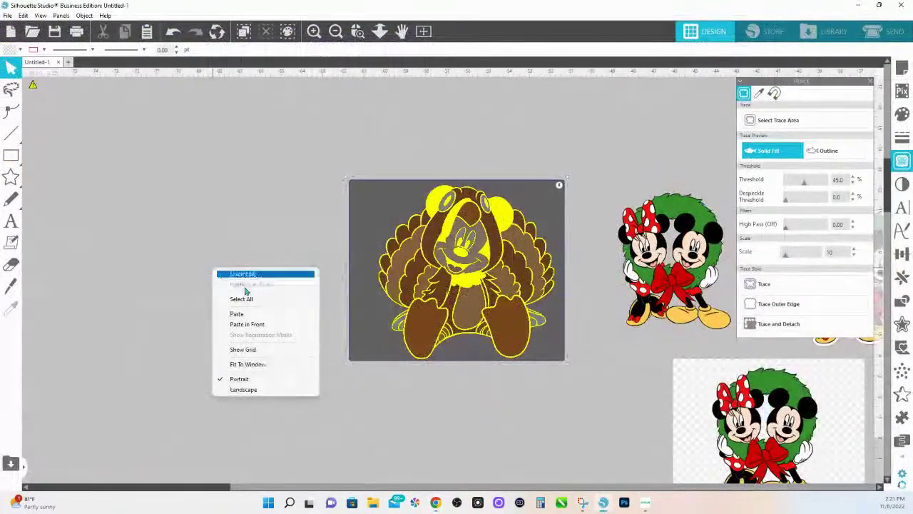
pyautogui.click(245, 316)
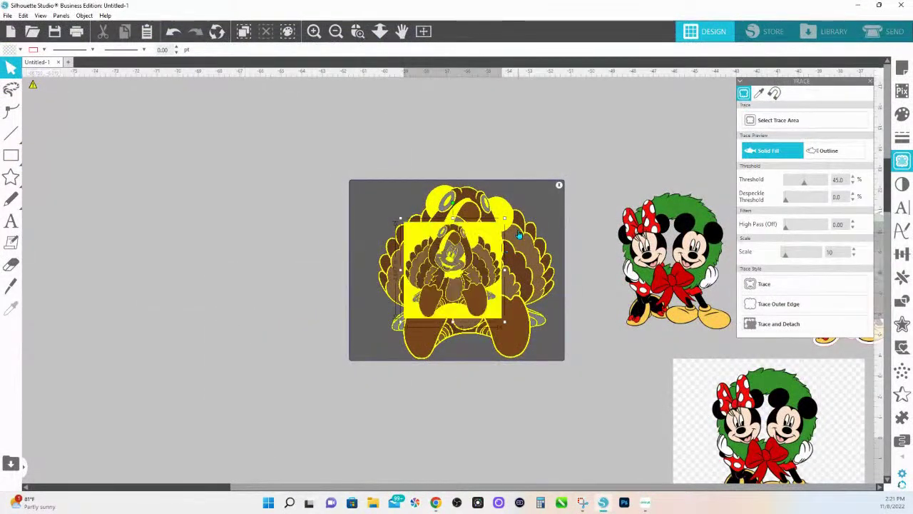
pyautogui.click(574, 268)
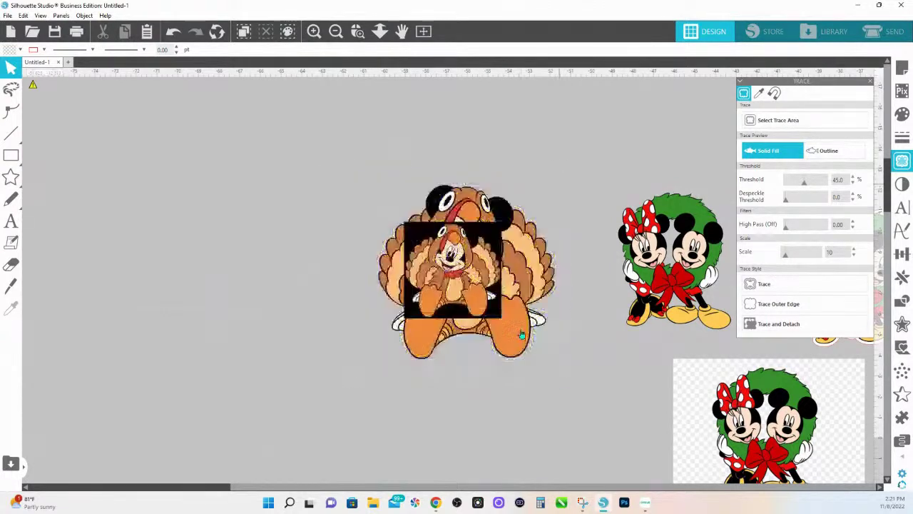
pyautogui.moveTo(521, 333)
pyautogui.mouseDown()
pyautogui.moveTo(324, 374)
pyautogui.moveTo(252, 325)
pyautogui.mouseUp()
pyautogui.moveTo(438, 314); pyautogui.dragTo(441, 324)
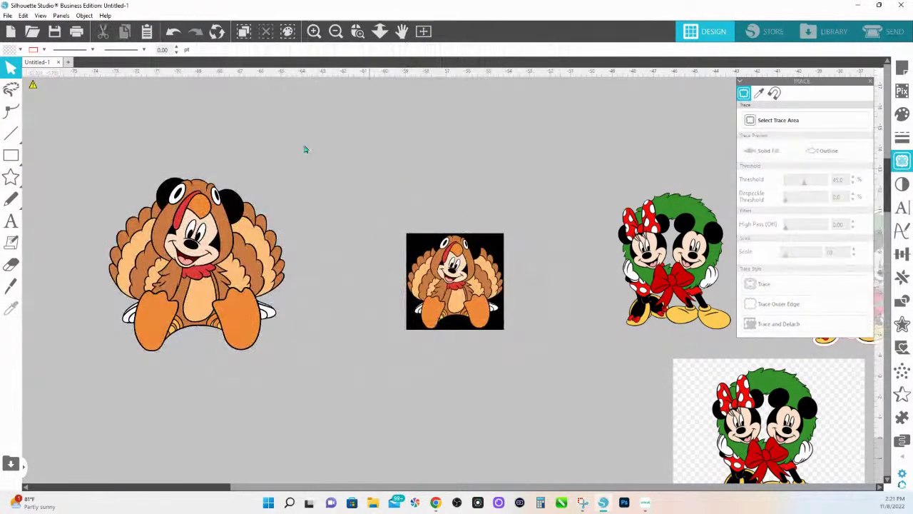
pyautogui.scroll(1, 449, 278)
pyautogui.scroll(3, 515, 368)
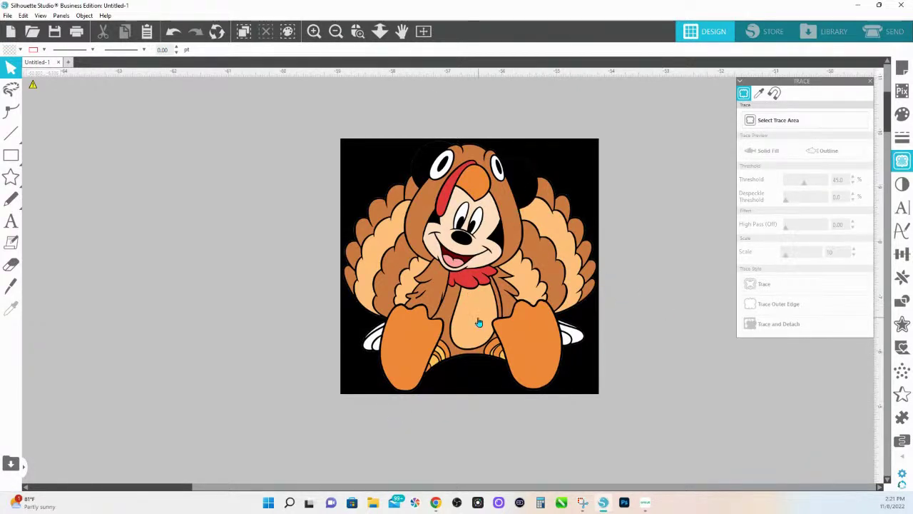
# Save the turkey picture from the Chrome image results and bring the saved file into Silhouette Studio beside the black-background copy
pyautogui.moveTo(435, 507)
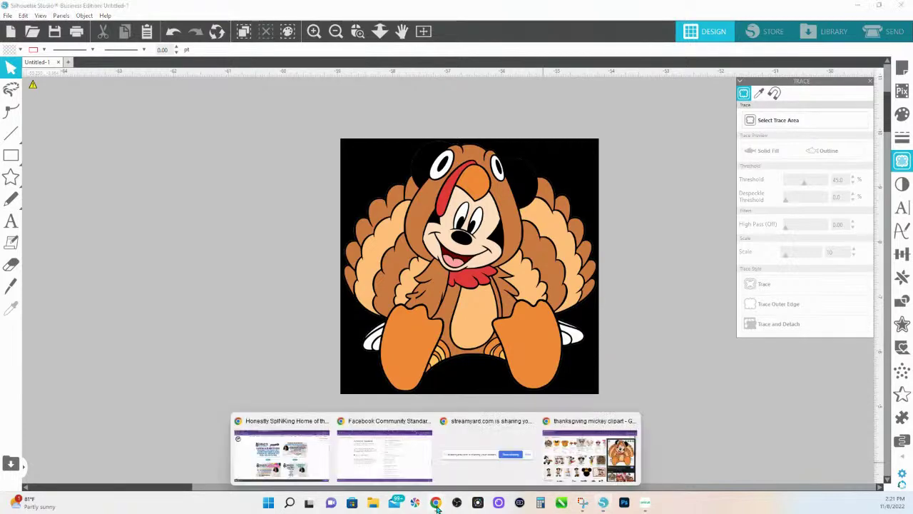
pyautogui.click(584, 456)
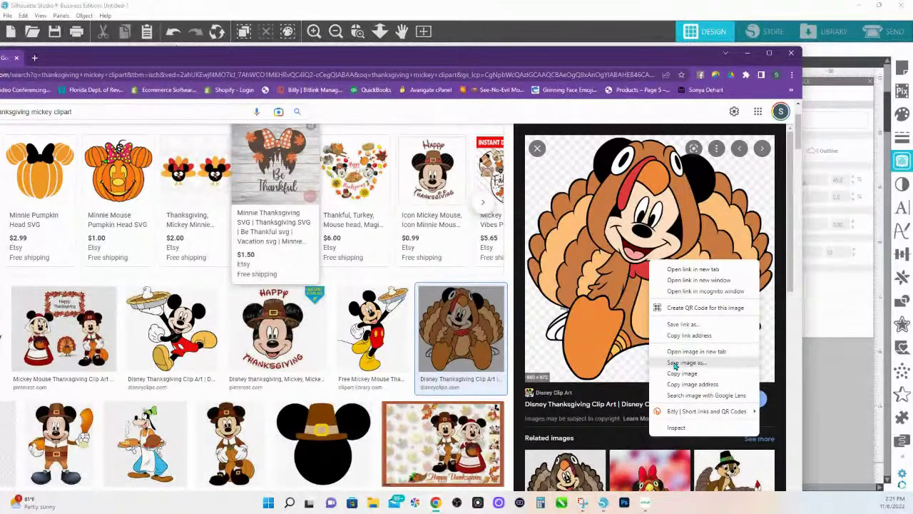
pyautogui.moveTo(645, 502)
pyautogui.click(803, 443)
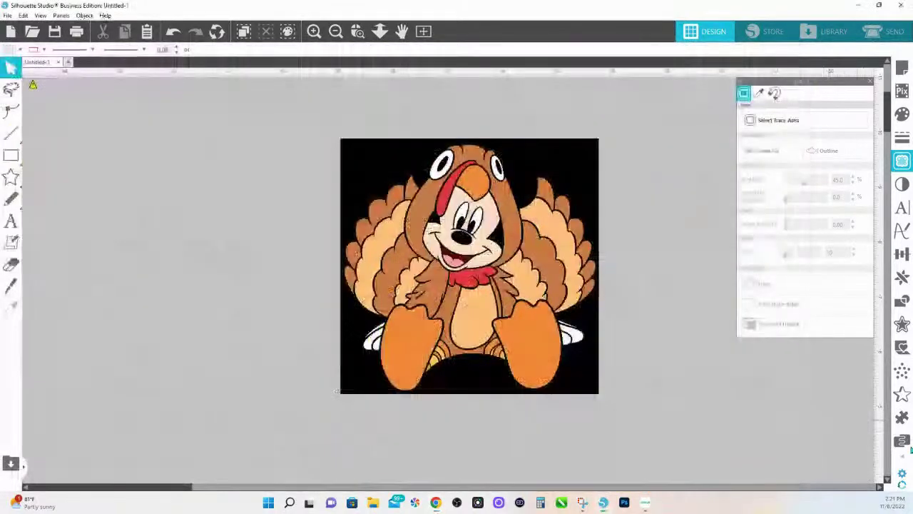
pyautogui.moveTo(258, 378); pyautogui.dragTo(232, 228)
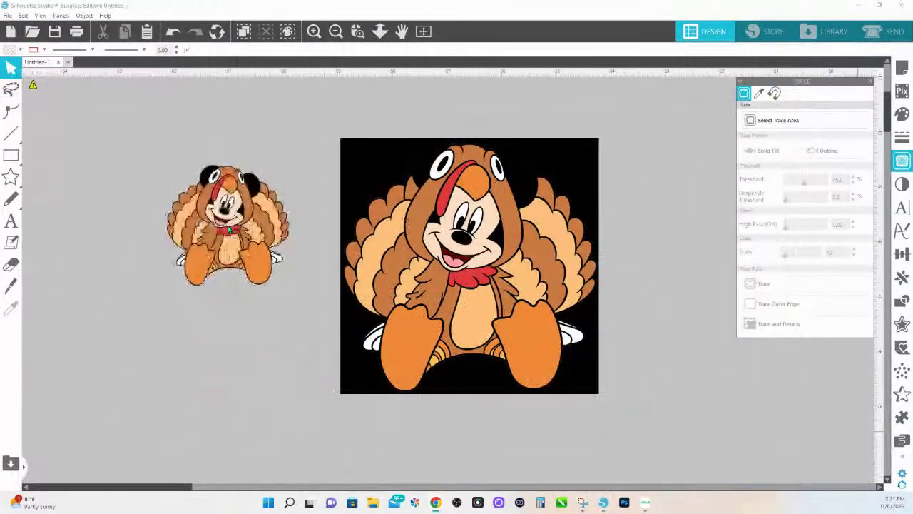
# Enlarge the imported turkey picture to about 4.01 × 3.96 in and place it just left of the black-background copy
pyautogui.moveTo(292, 289); pyautogui.dragTo(363, 413)
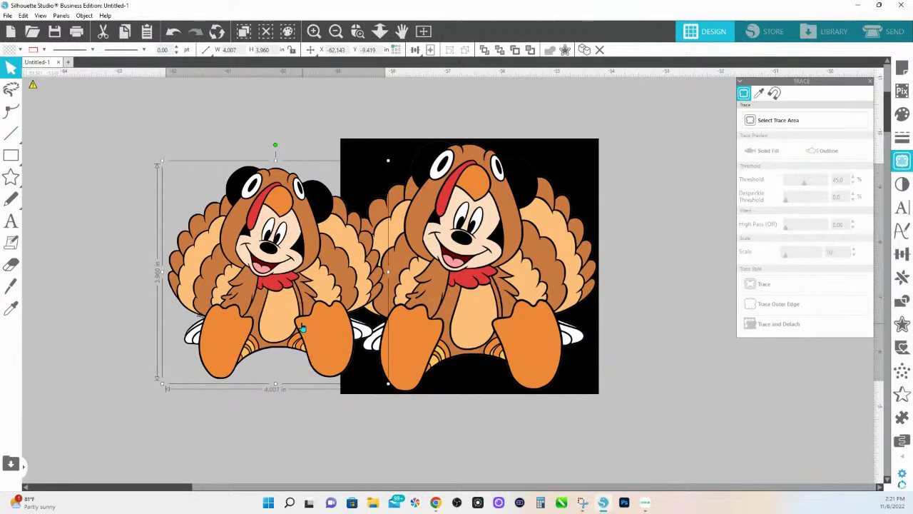
pyautogui.moveTo(302, 329); pyautogui.dragTo(178, 326)
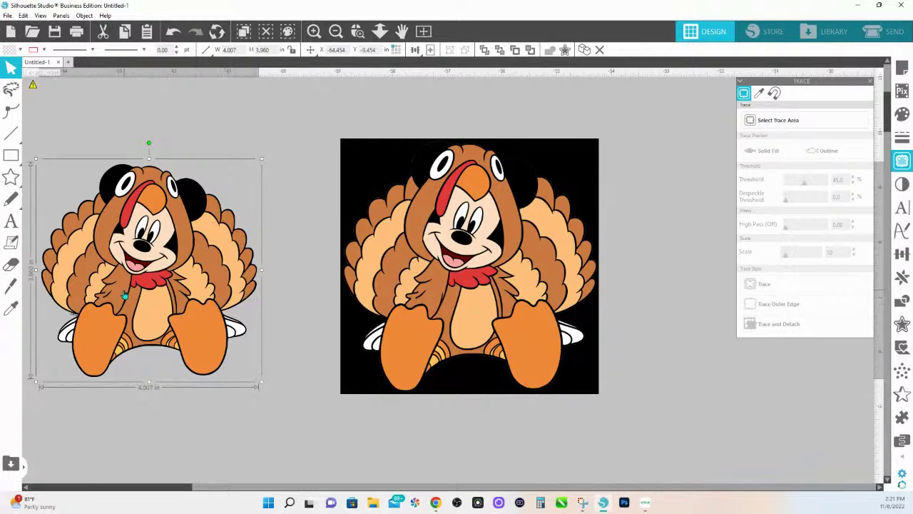
pyautogui.moveTo(159, 279); pyautogui.dragTo(227, 312)
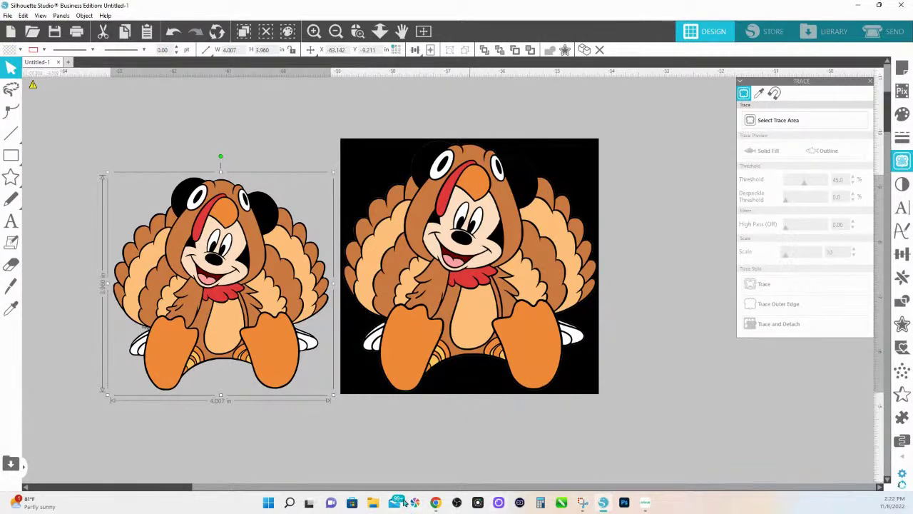
pyautogui.moveTo(435, 503)
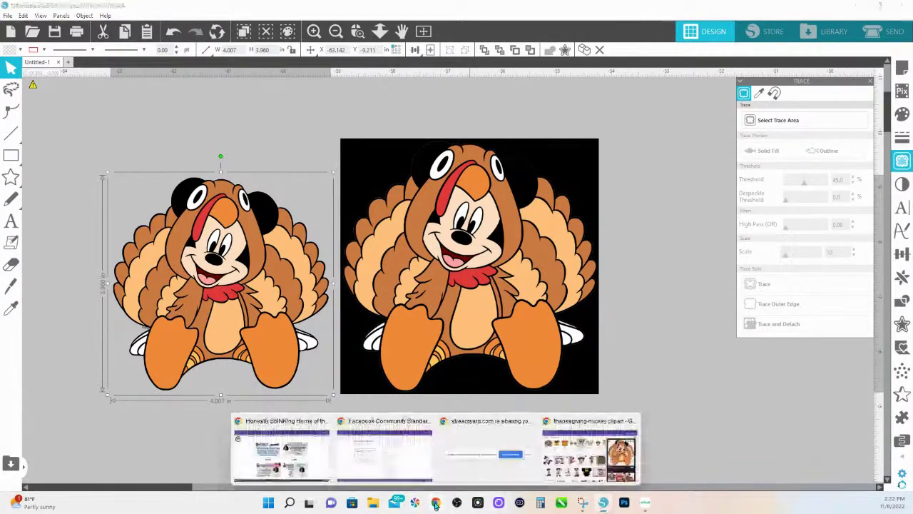
pyautogui.click(317, 466)
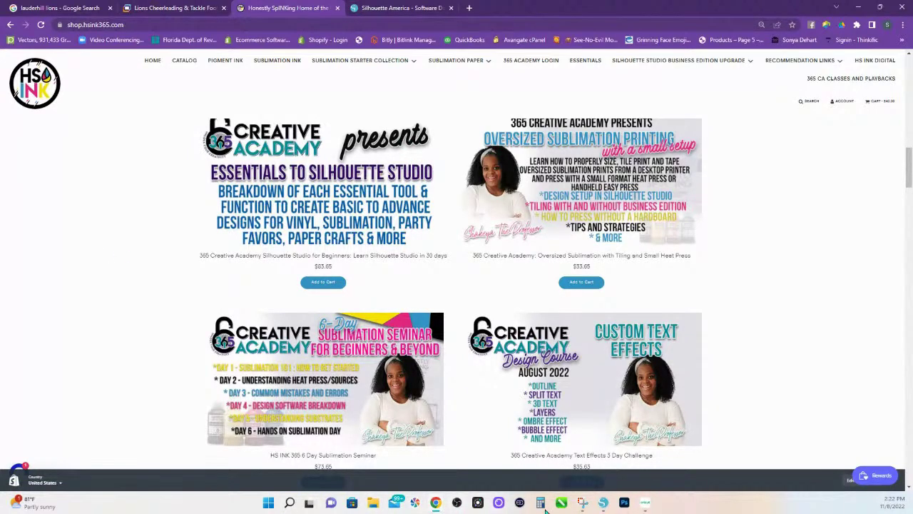
pyautogui.click(603, 502)
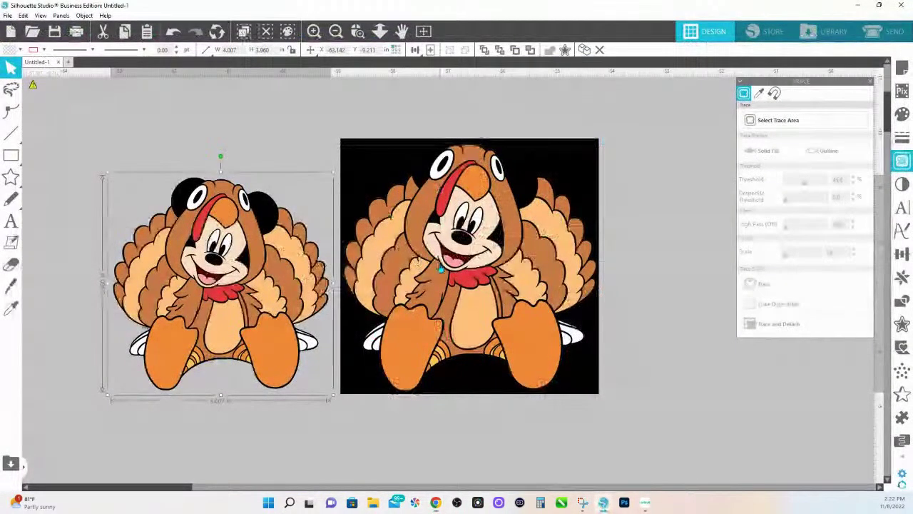
# Move the black-background copy away from the imported turkey and set a trace area of about 6.4 × 5.5 in around the turkey
pyautogui.moveTo(440, 267); pyautogui.dragTo(732, 302)
pyautogui.moveTo(223, 333); pyautogui.dragTo(295, 320)
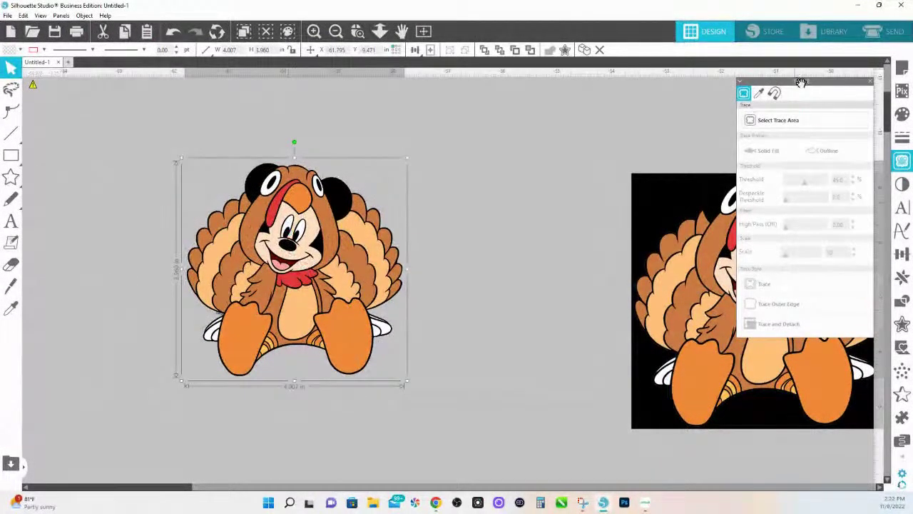
pyautogui.click(805, 120)
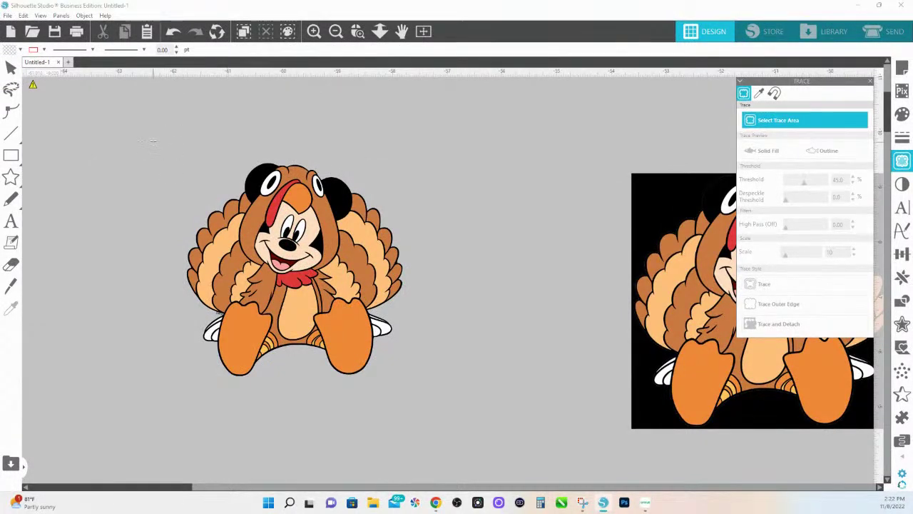
pyautogui.moveTo(141, 122); pyautogui.dragTo(491, 425)
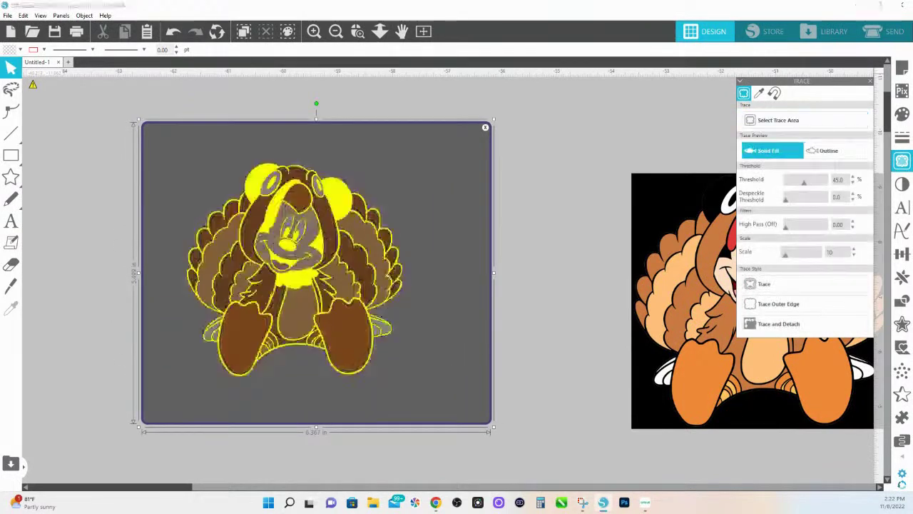
pyautogui.click(357, 32)
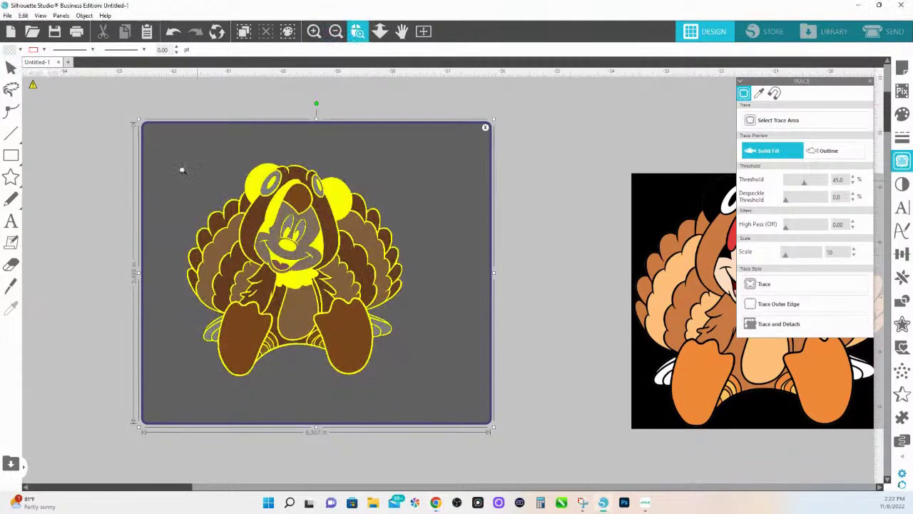
pyautogui.moveTo(179, 169); pyautogui.dragTo(513, 391)
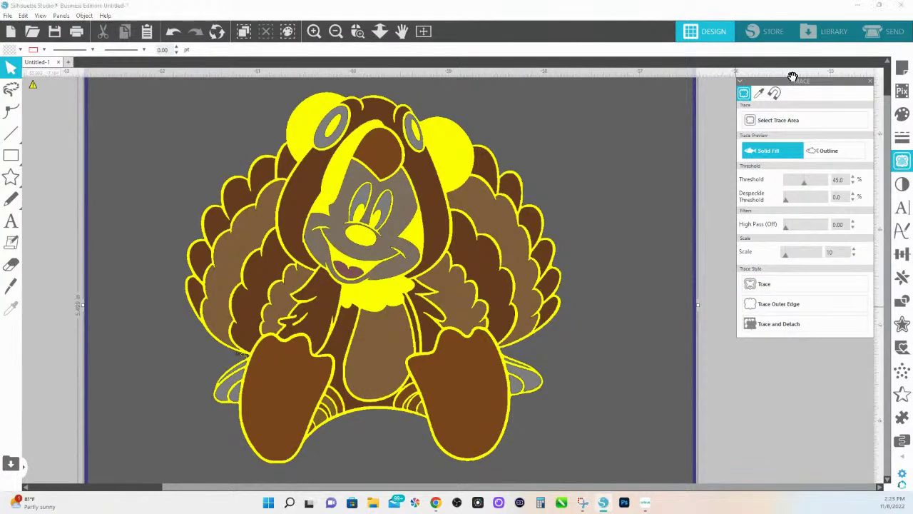
# Trace the turkey with a threshold of 39% and a scale of 4, clearing the panel away from the resulting outline
pyautogui.moveTo(802, 81); pyautogui.dragTo(513, 80)
pyautogui.click(512, 184)
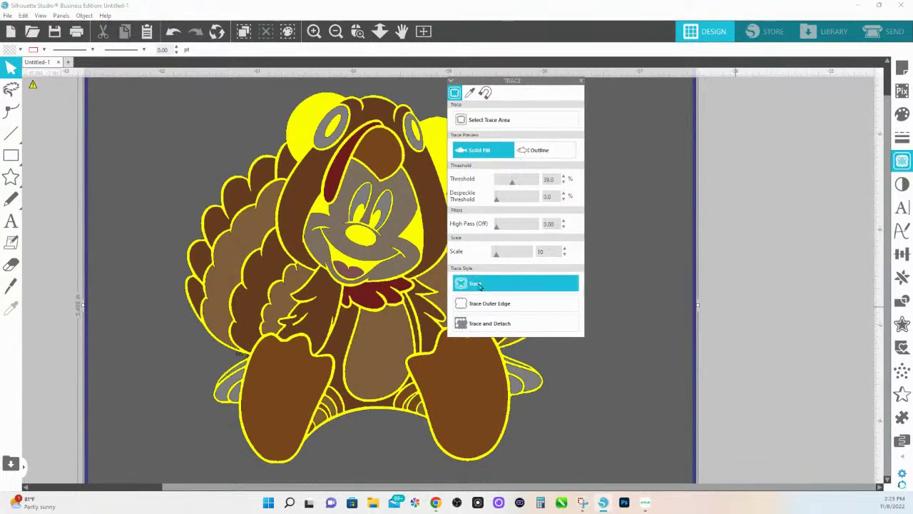
pyautogui.moveTo(496, 253); pyautogui.dragTo(493, 253)
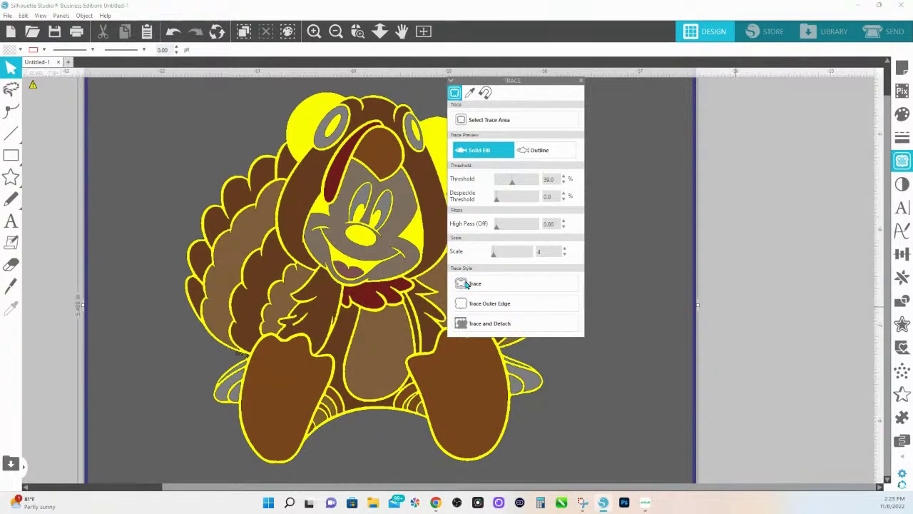
pyautogui.click(464, 283)
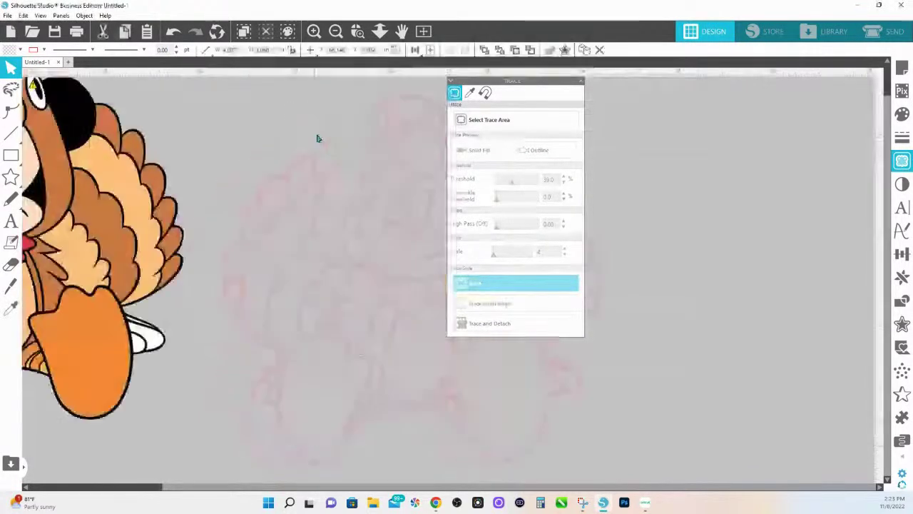
pyautogui.click(342, 138)
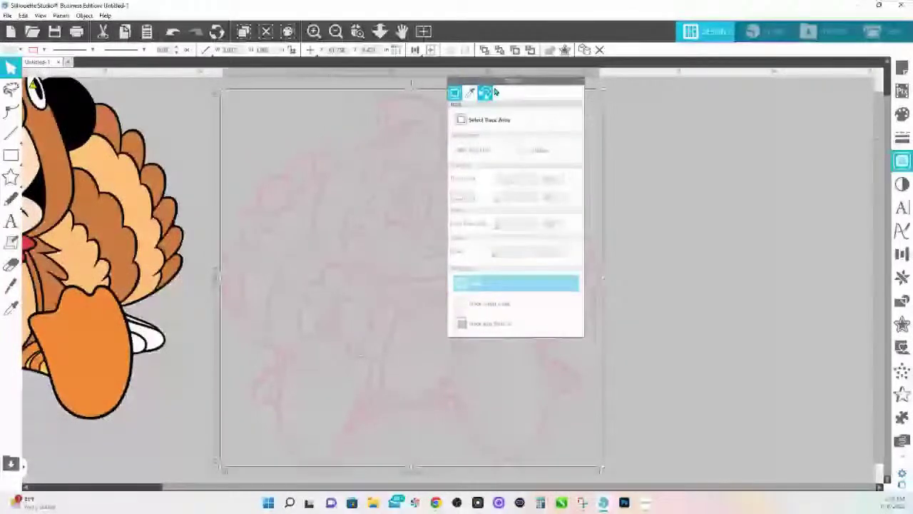
pyautogui.moveTo(538, 80); pyautogui.dragTo(796, 122)
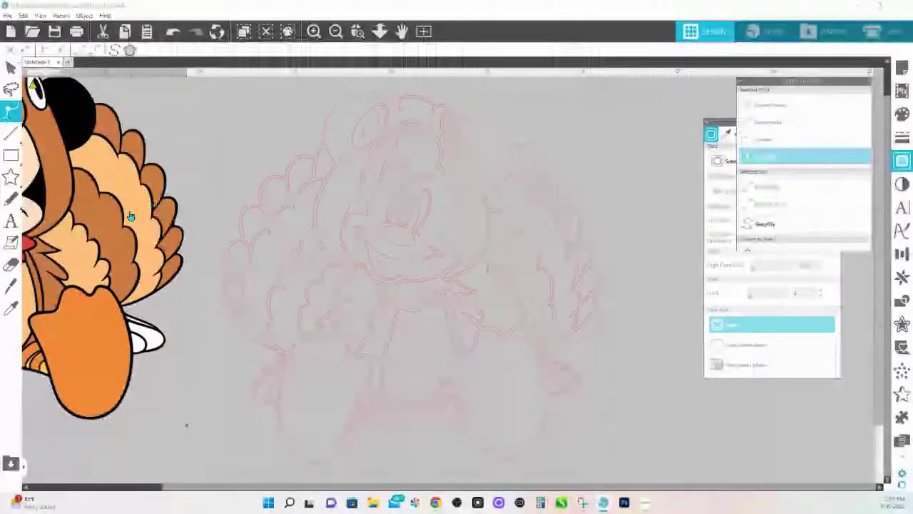
# Undo a stray move of the turkey picture and examine the edit points of the traced outline
pyautogui.moveTo(131, 216)
pyautogui.mouseDown()
pyautogui.moveTo(376, 376)
pyautogui.moveTo(540, 334)
pyautogui.mouseUp()
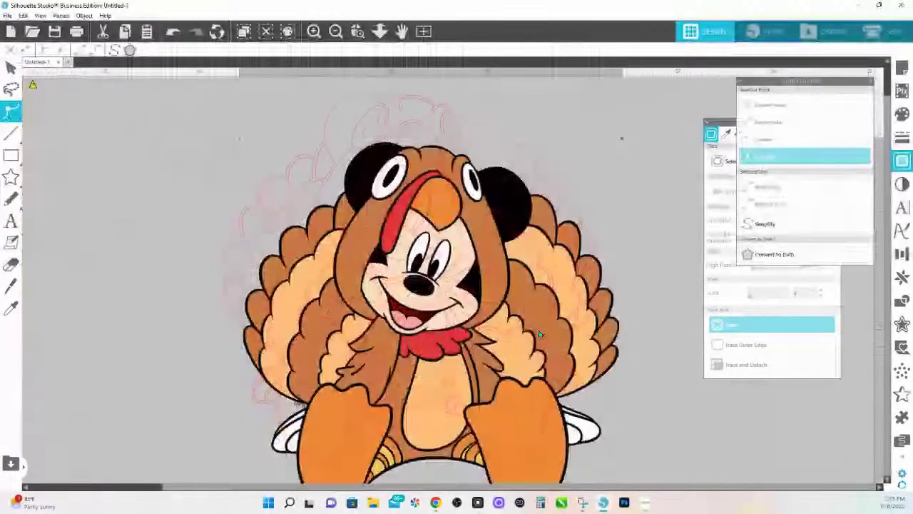
pyautogui.hotkey('ctrl', 'z')
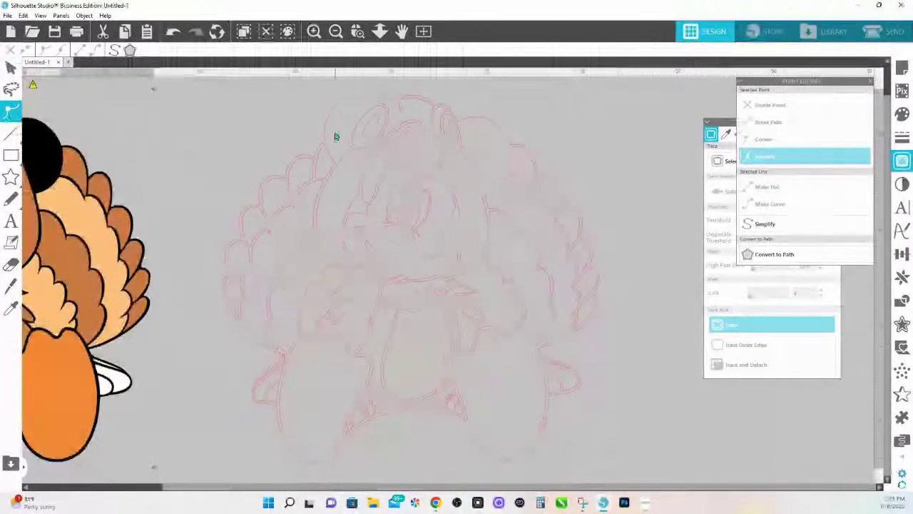
pyautogui.click(323, 144)
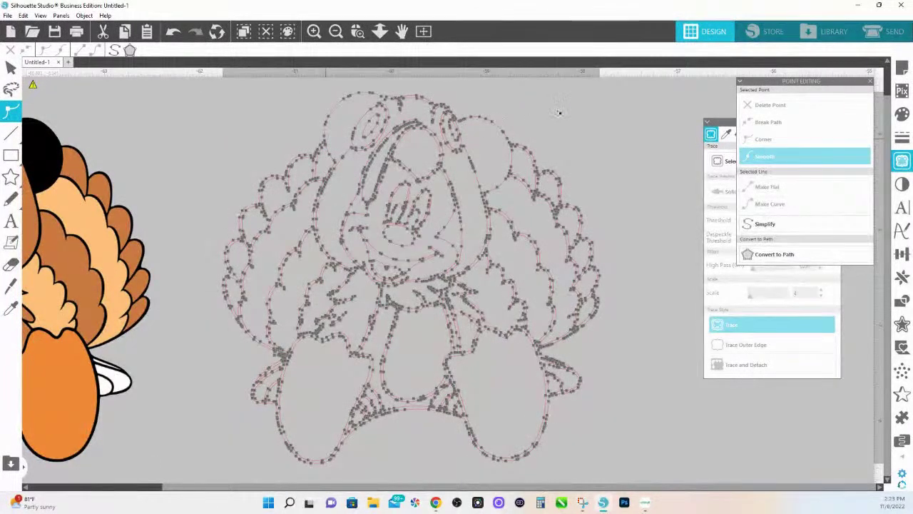
pyautogui.click(11, 67)
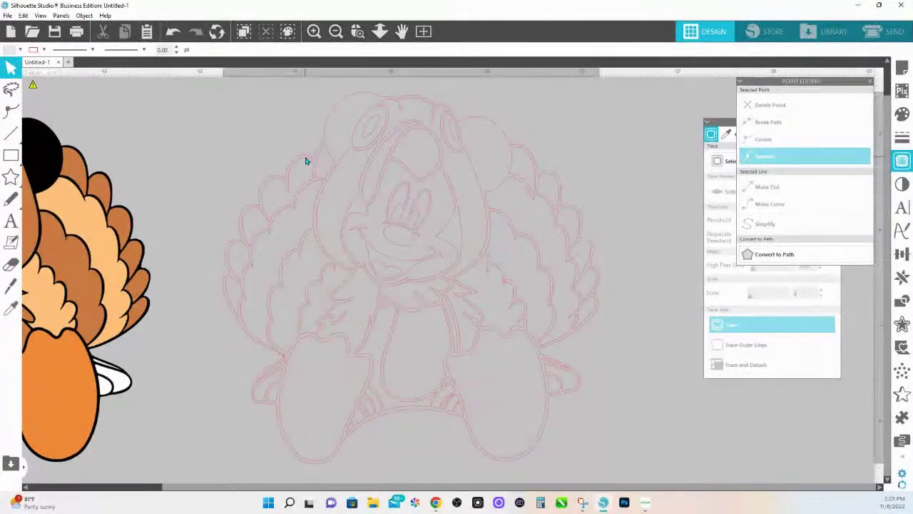
# Fill the traced outline with the light tan sampled from the turkey picture's feathers
pyautogui.click(902, 116)
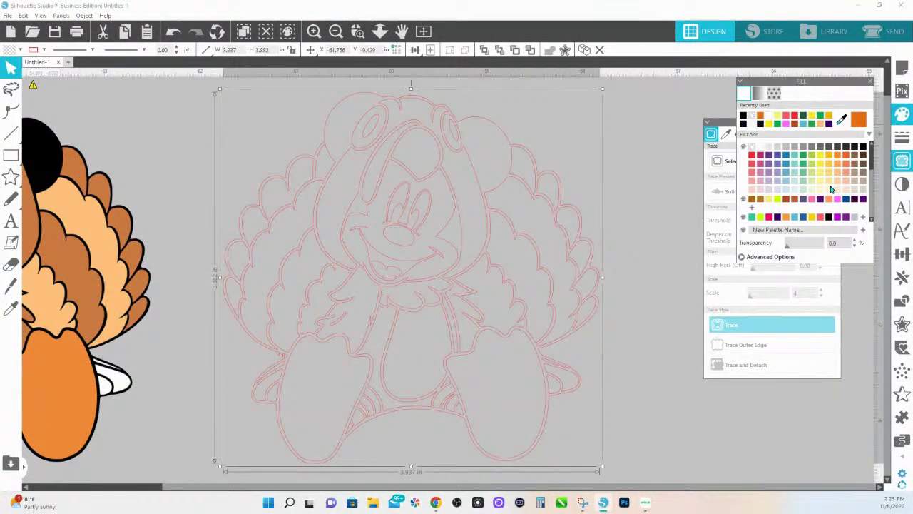
pyautogui.click(831, 185)
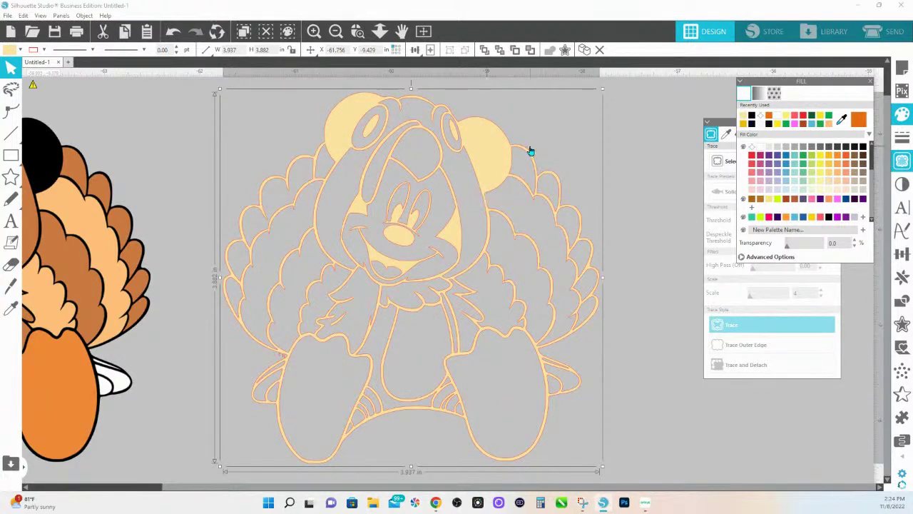
pyautogui.click(842, 119)
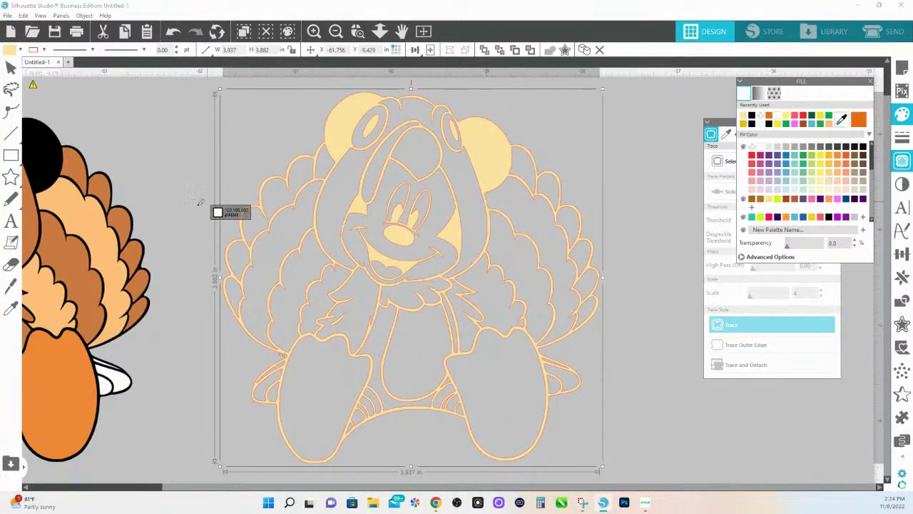
pyautogui.click(107, 251)
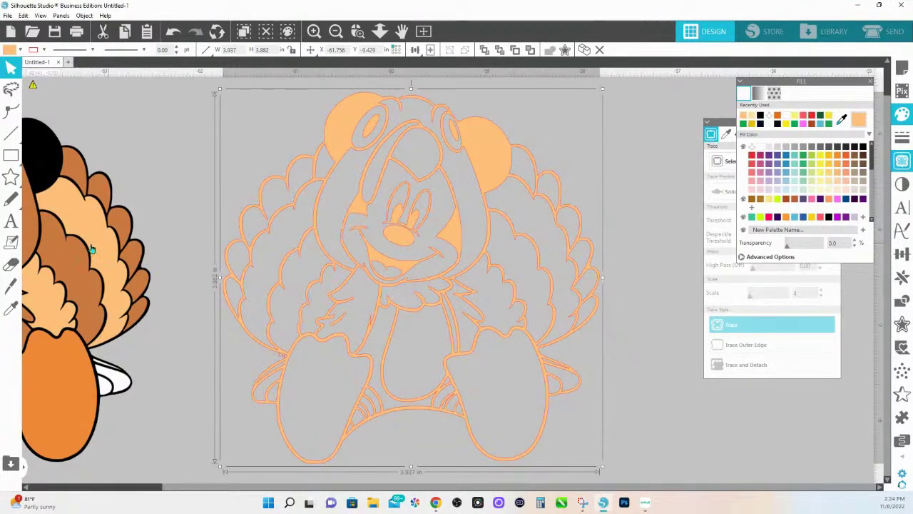
# Release the compound path of the tan-filled trace and deselect its separate pieces
pyautogui.rightClick(481, 146)
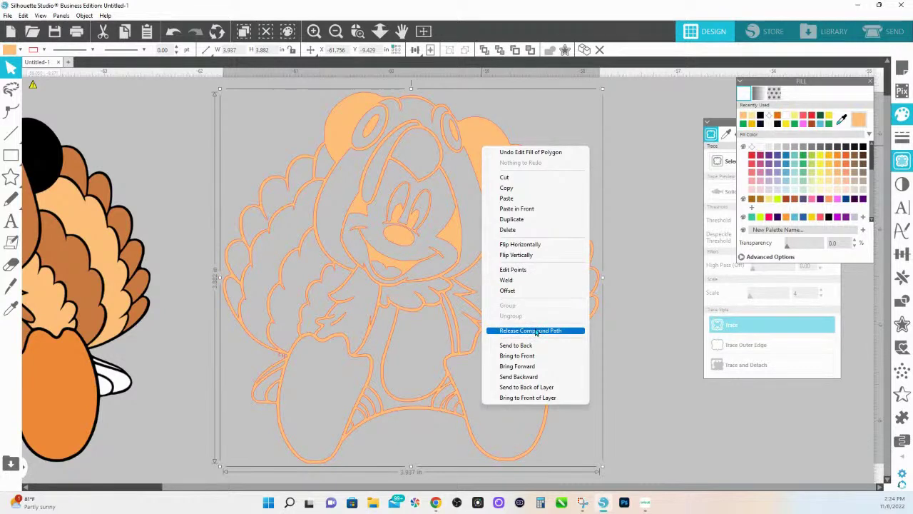
pyautogui.click(536, 331)
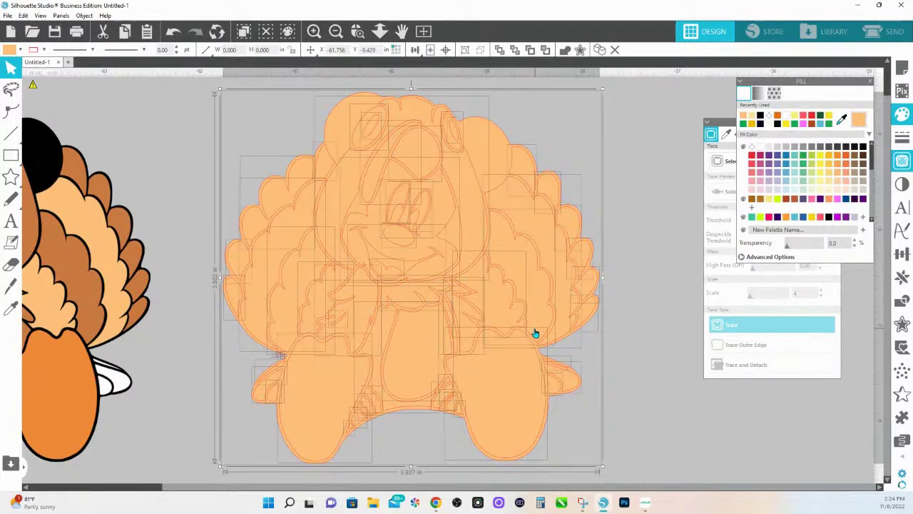
pyautogui.click(580, 156)
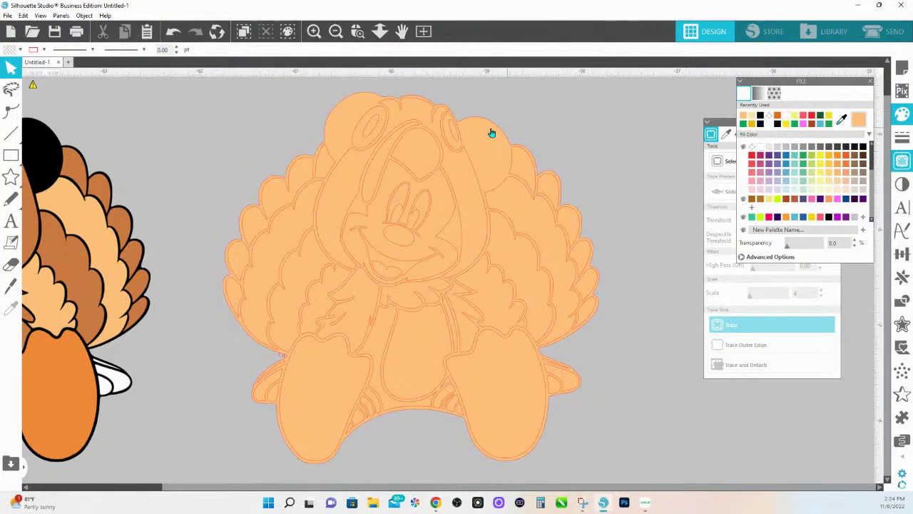
# Place a copy of the released trace pieces above them and enlarge the lower set to about 6.86 in wide
pyautogui.click(379, 32)
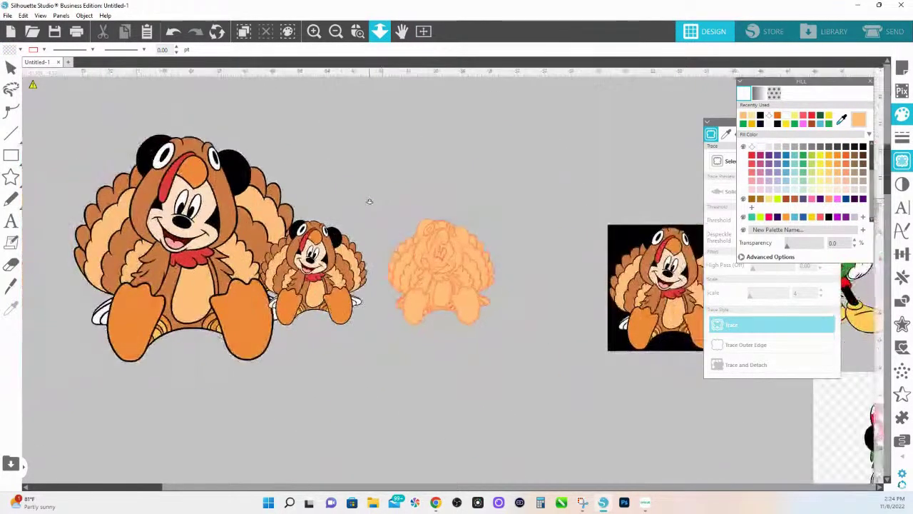
pyautogui.moveTo(369, 202); pyautogui.dragTo(503, 359)
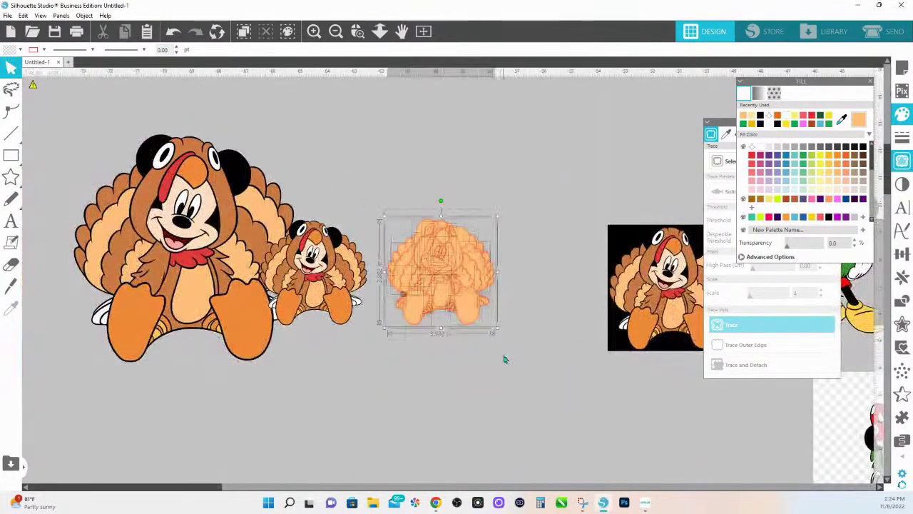
pyautogui.moveTo(477, 314); pyautogui.dragTo(473, 124)
pyautogui.click(469, 308)
pyautogui.click(469, 308)
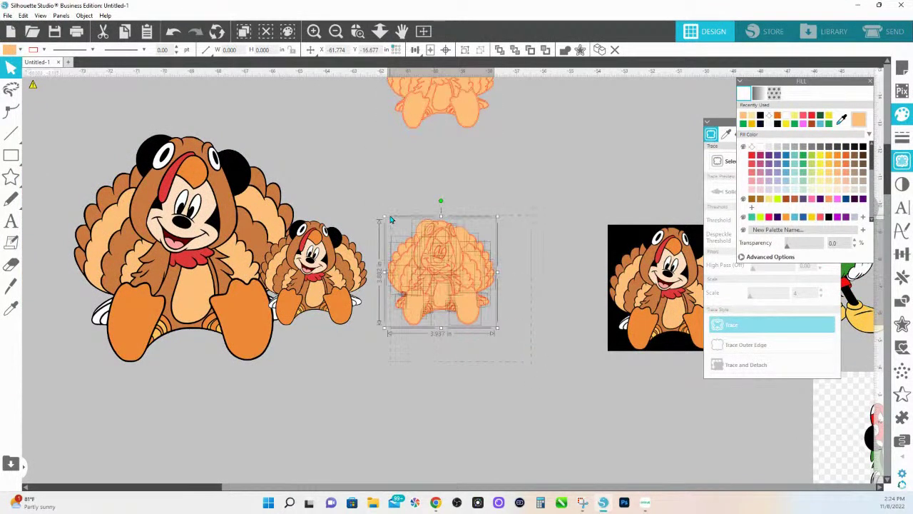
pyautogui.moveTo(498, 215); pyautogui.dragTo(597, 128)
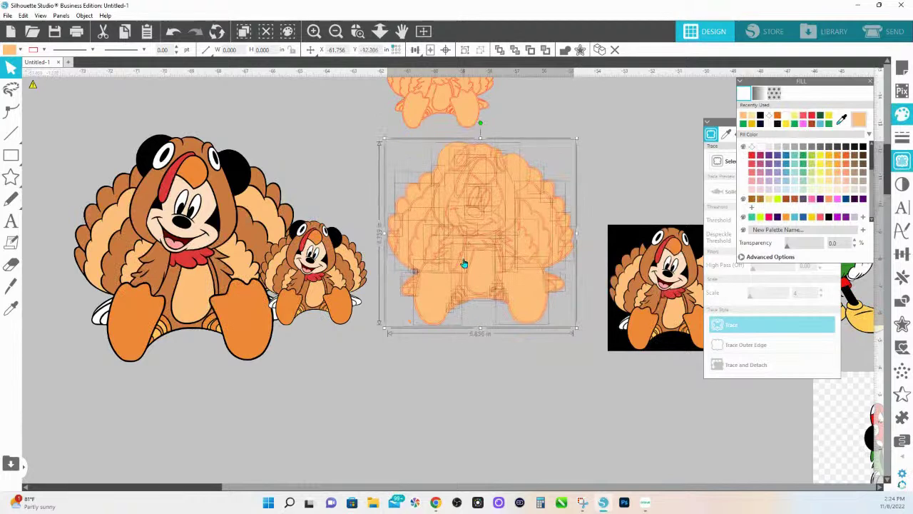
# Move the enlarged tan pieces below the other pictures and place the large turkey picture beside them as a colour reference
pyautogui.moveTo(464, 261); pyautogui.dragTo(415, 451)
pyautogui.moveTo(471, 392); pyautogui.dragTo(428, 221)
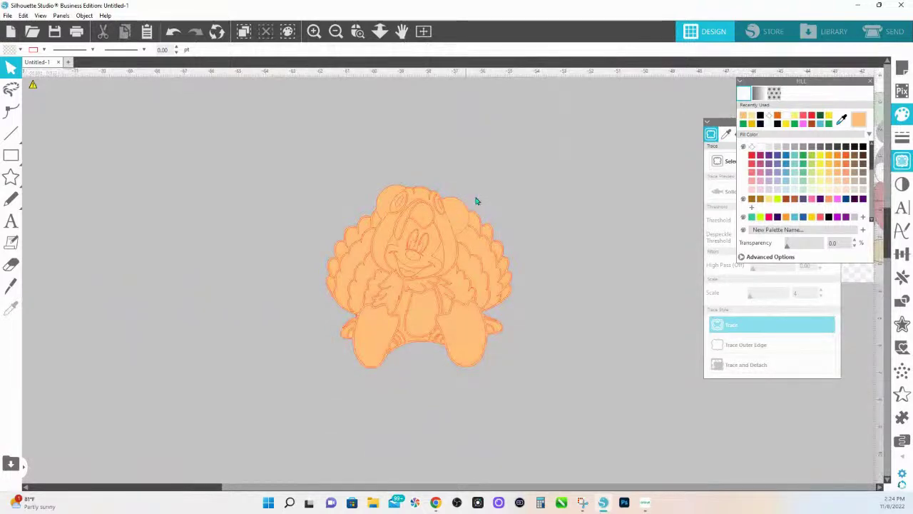
pyautogui.scroll(3, 510, 145)
pyautogui.moveTo(187, 142); pyautogui.dragTo(308, 437)
pyautogui.click(358, 30)
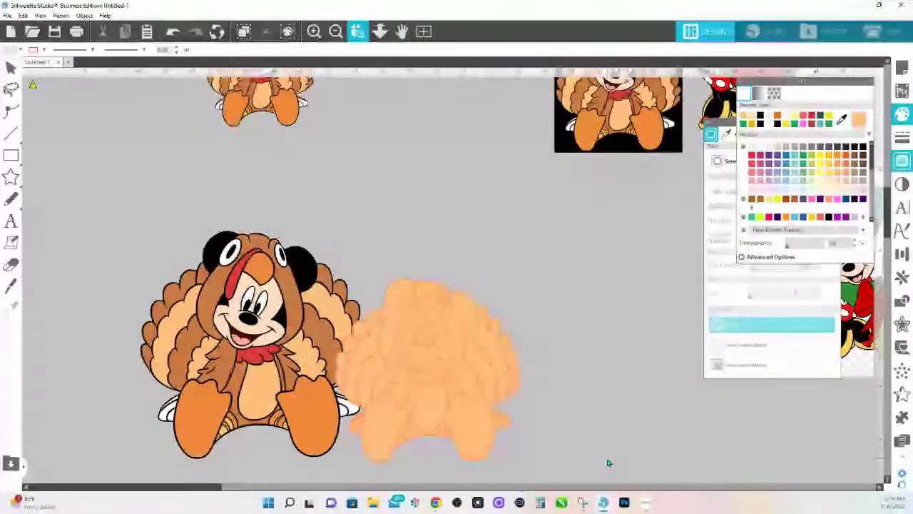
pyautogui.moveTo(608, 463); pyautogui.dragTo(135, 228)
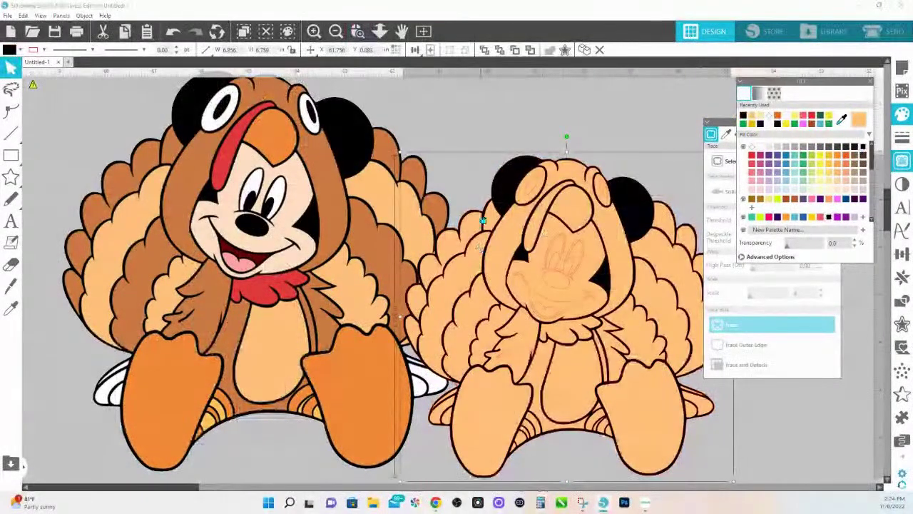
# Select the brown feather and body pieces of the trace and fill them with the brown sampled from the turkey picture
pyautogui.click(485, 223)
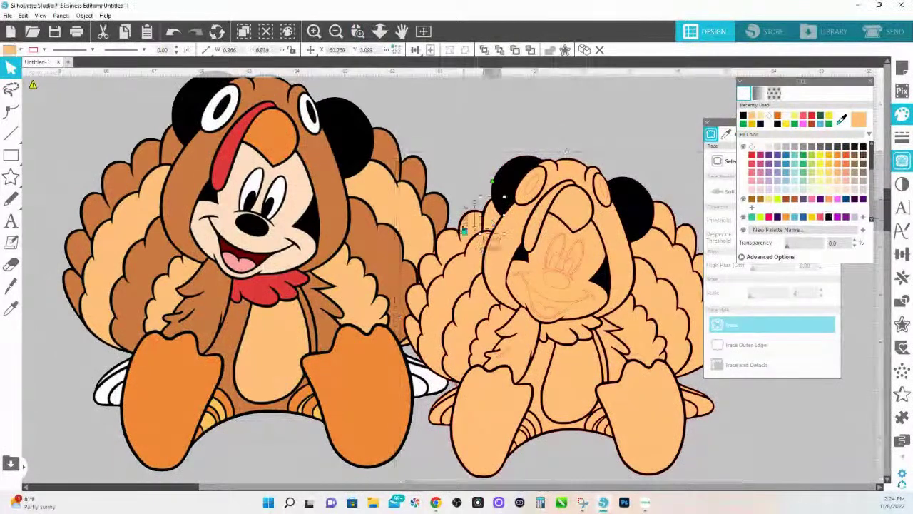
pyautogui.click(477, 239)
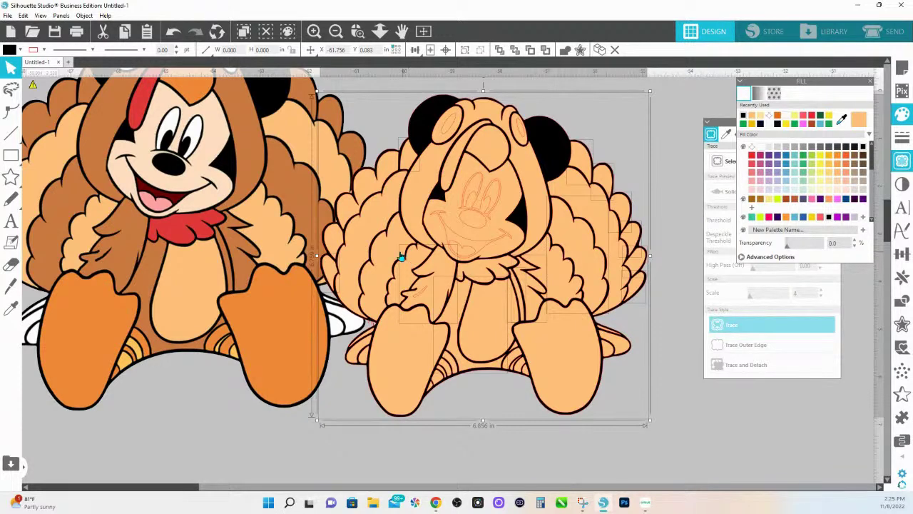
pyautogui.click(841, 123)
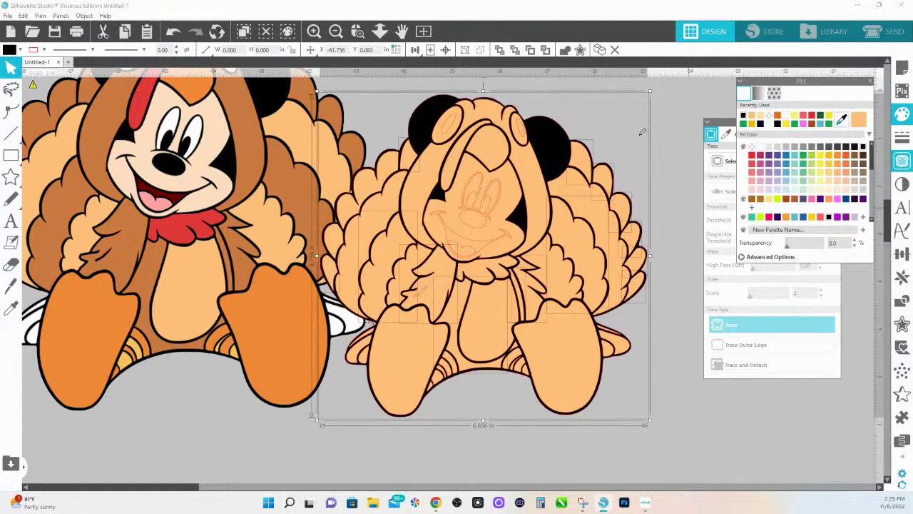
pyautogui.click(290, 192)
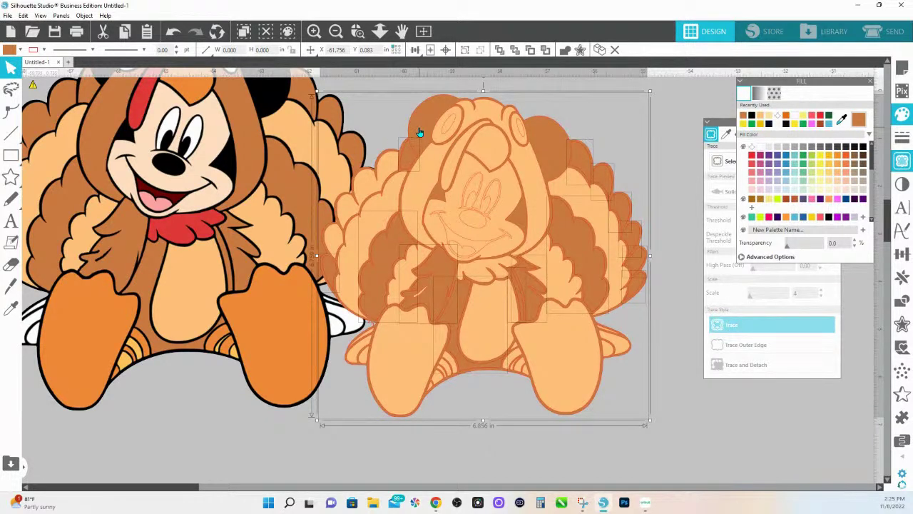
# Remove the large outline piece from the selection and fill the selected feather and body pieces with dark purple
pyautogui.click(421, 133)
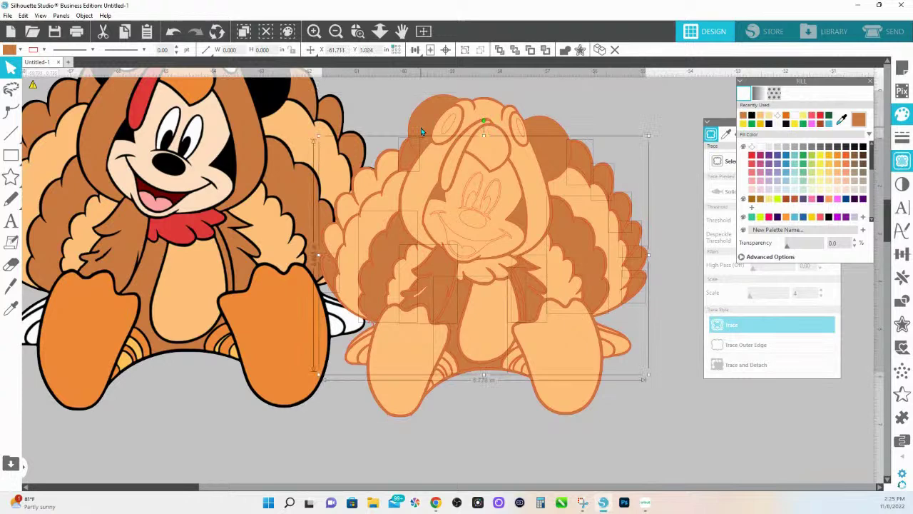
pyautogui.click(858, 122)
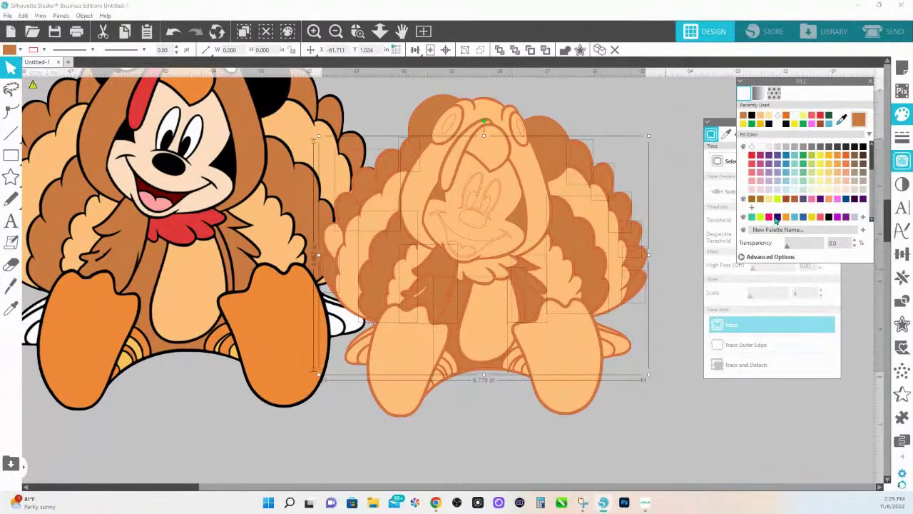
pyautogui.click(778, 217)
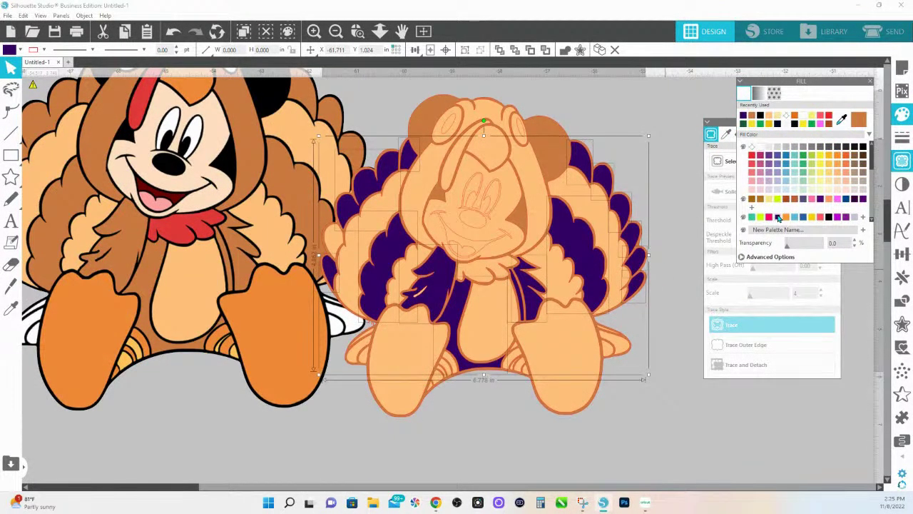
# Combine the selected purple feather and body pieces with the remaining left-edge feather into one compound path
pyautogui.rightClick(576, 171)
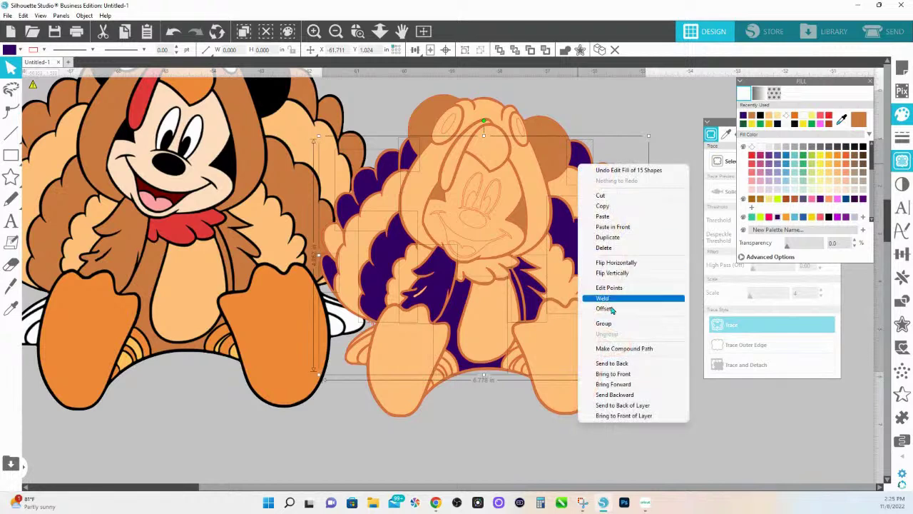
pyautogui.click(615, 351)
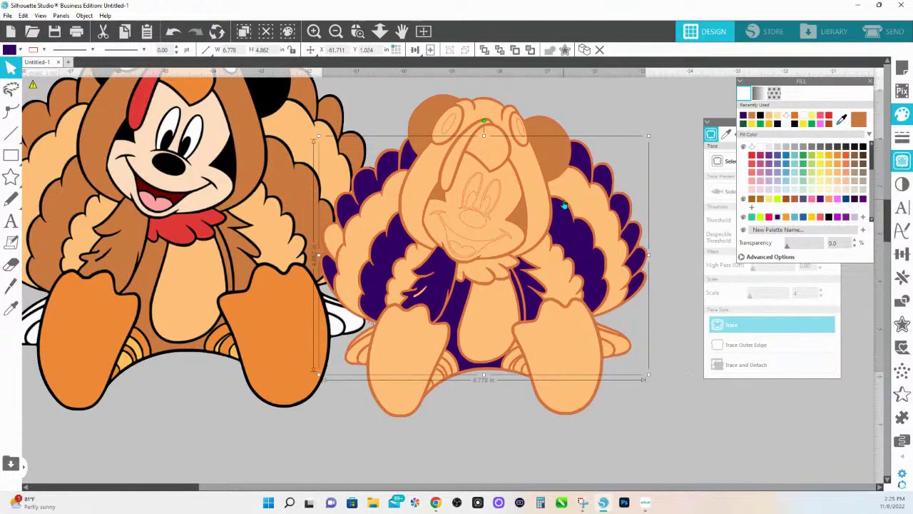
pyautogui.rightClick(335, 242)
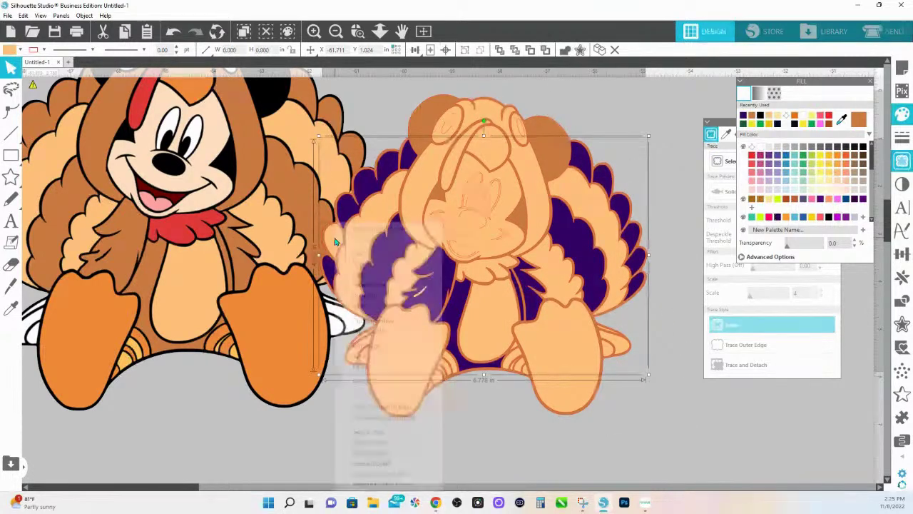
pyautogui.click(371, 415)
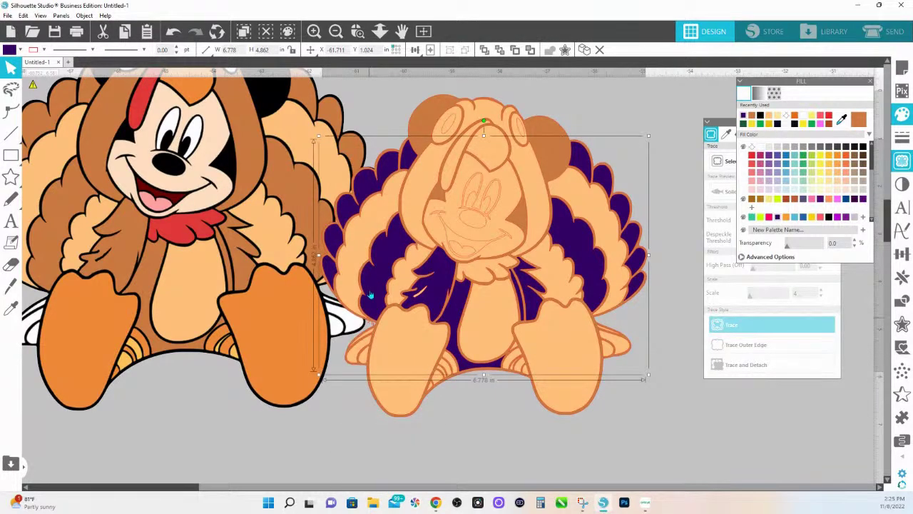
# Fill the hood with the dark purple sampled from the feathers and group it with the purple feather and body shape
pyautogui.click(636, 121)
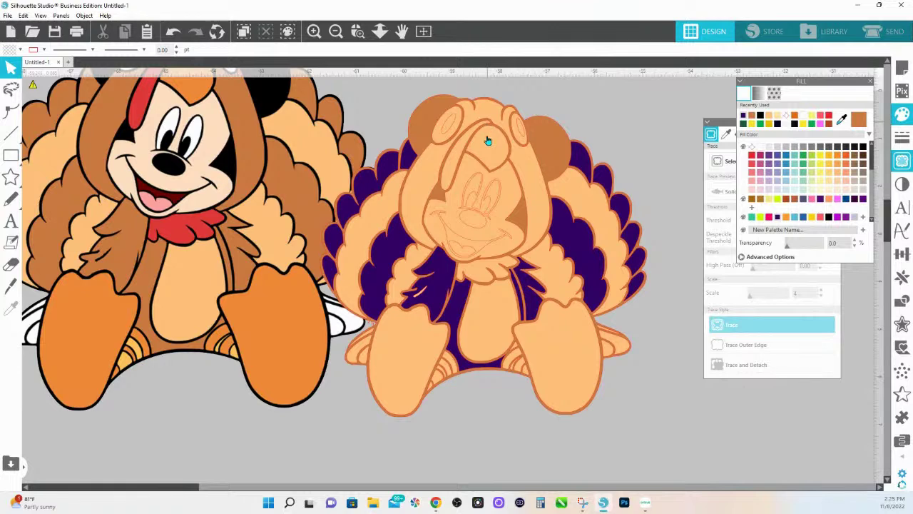
pyautogui.scroll(1, 487, 141)
pyautogui.click(432, 205)
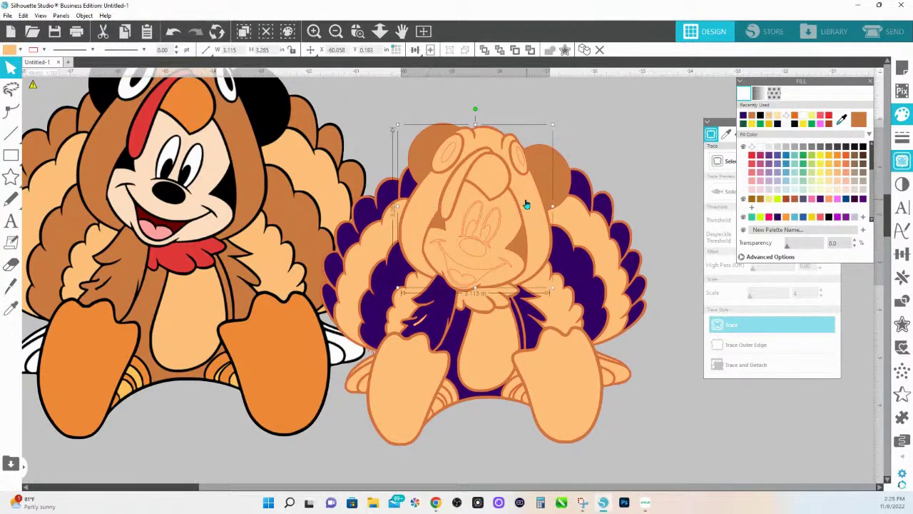
pyautogui.click(842, 121)
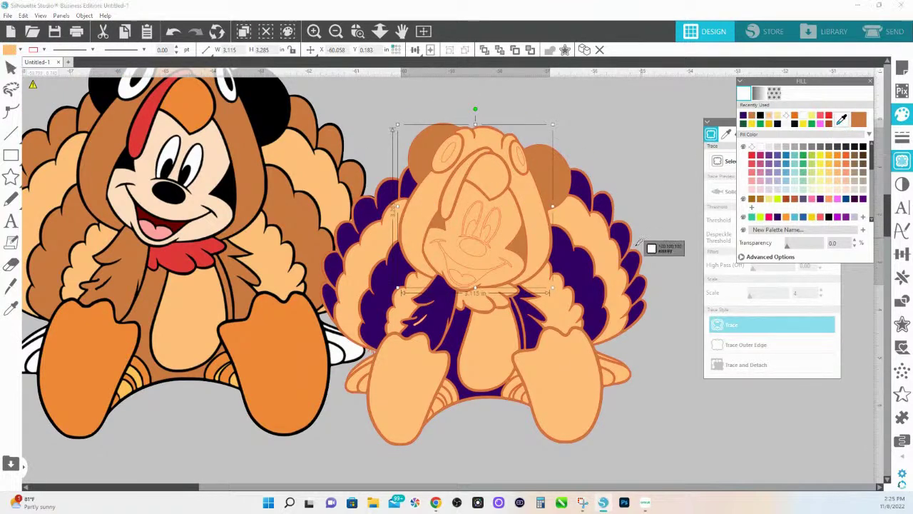
pyautogui.click(607, 276)
pyautogui.scroll(1, 492, 219)
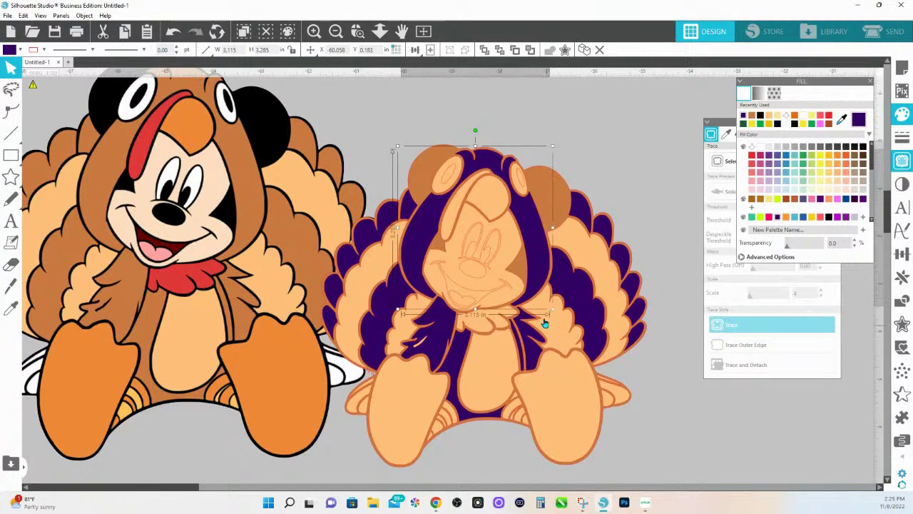
pyautogui.click(574, 290)
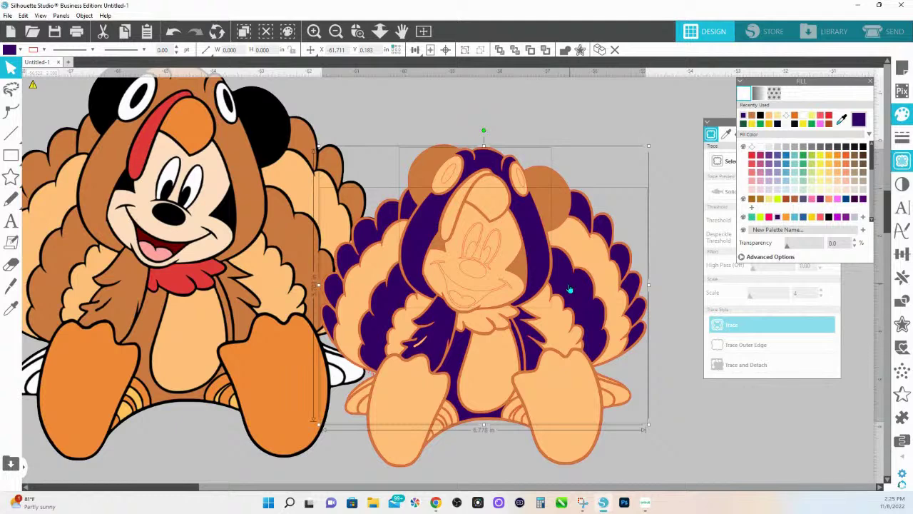
pyautogui.rightClick(569, 289)
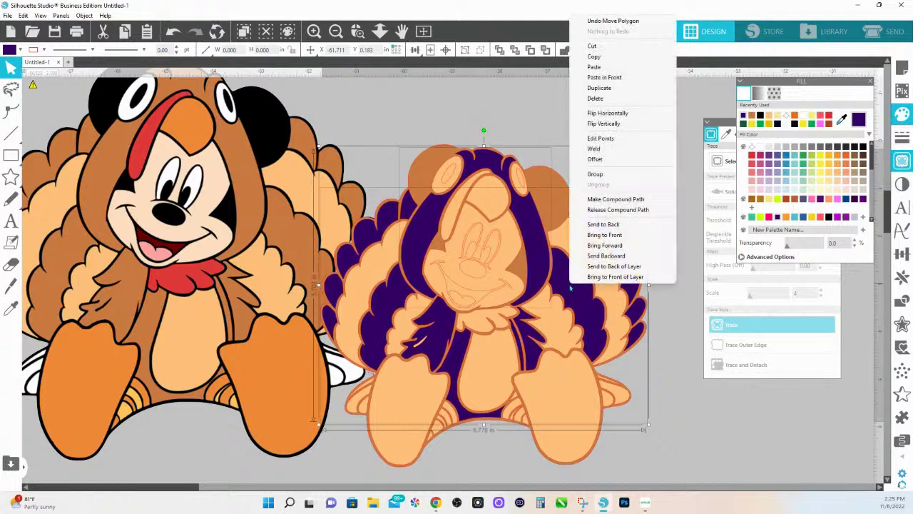
pyautogui.click(596, 179)
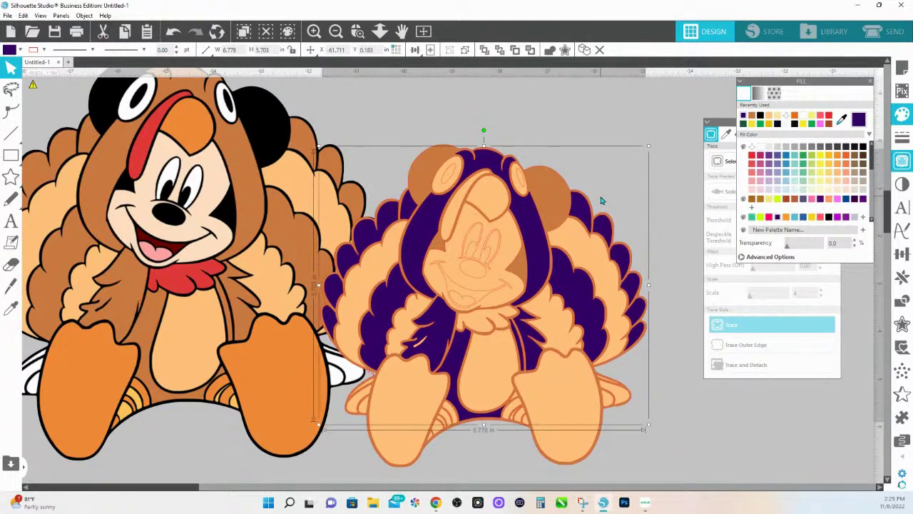
# Fill the large outline piece of the turkey trace, including the ears, with black
pyautogui.click(428, 160)
pyautogui.click(865, 147)
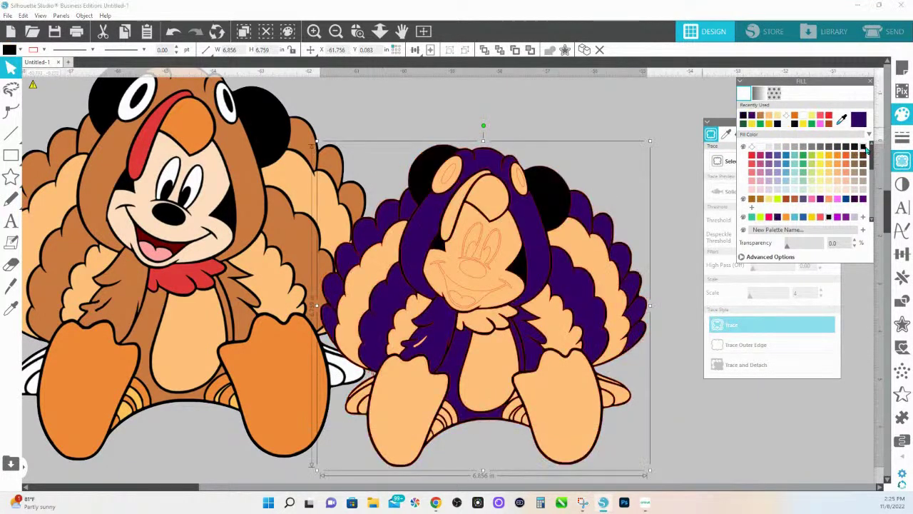
pyautogui.click(611, 102)
# Select the tan feather pieces on both sides of the traced body and group them
pyautogui.click(366, 275)
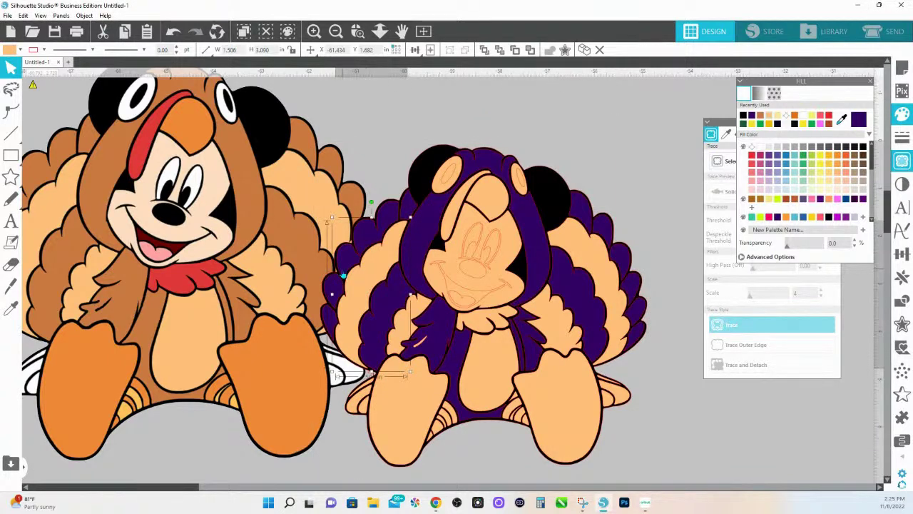
pyautogui.keyDown('shift'); pyautogui.click(417, 313); pyautogui.keyUp('shift')
pyautogui.keyDown('shift'); pyautogui.click(583, 273); pyautogui.keyUp('shift')
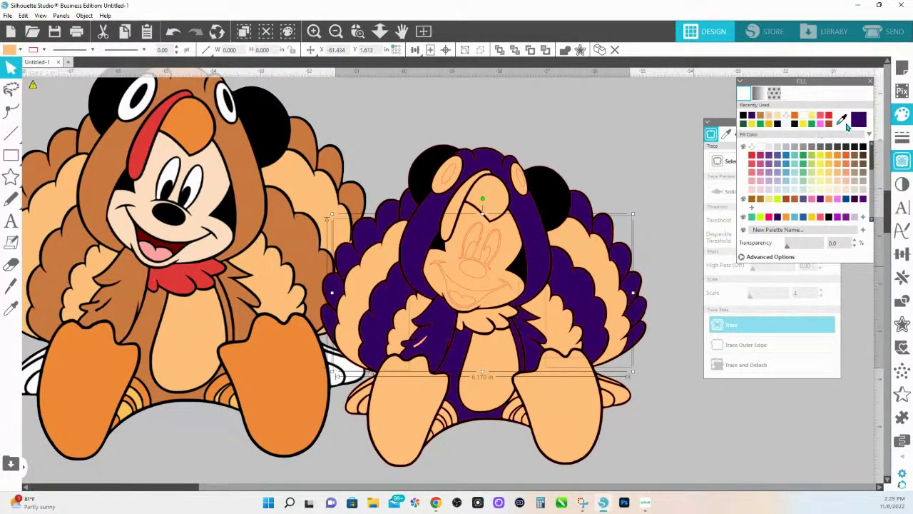
pyautogui.rightClick(595, 245)
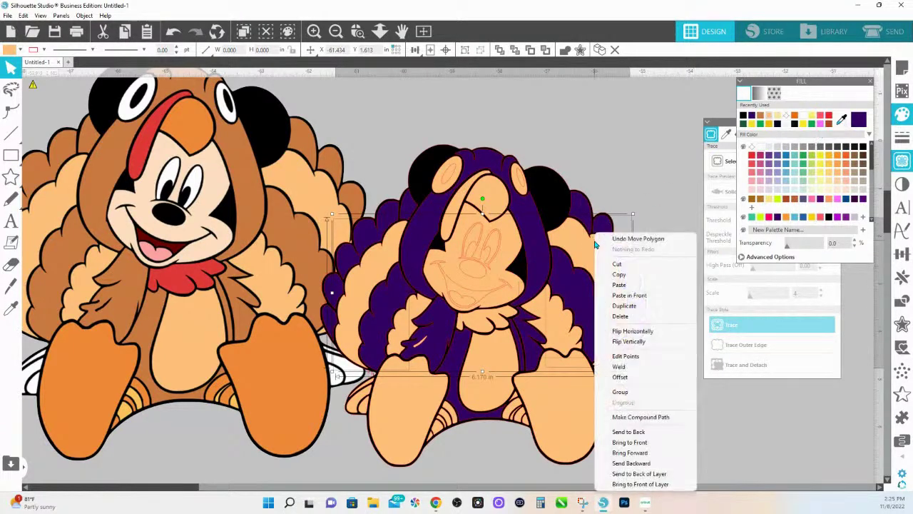
pyautogui.click(620, 393)
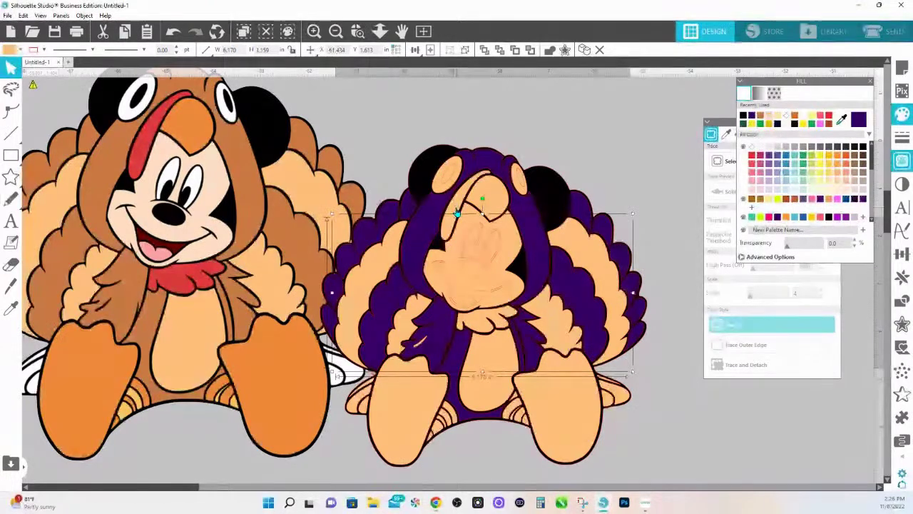
pyautogui.click(443, 191)
pyautogui.keyDown('shift'); pyautogui.click(523, 191); pyautogui.keyUp('shift')
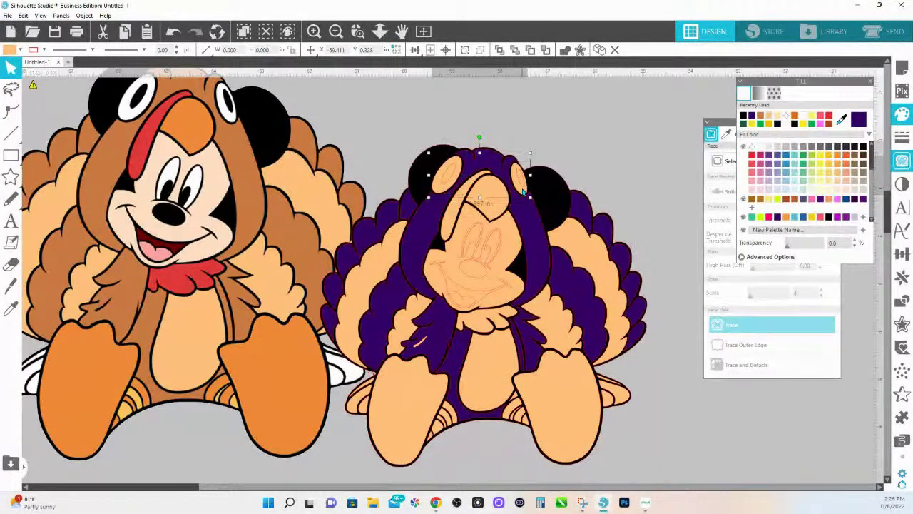
pyautogui.press('Escape')
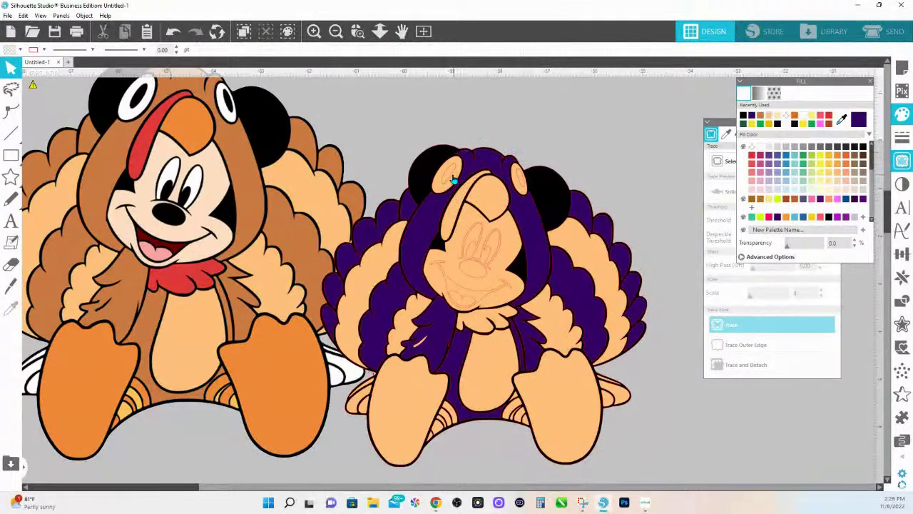
# Fill the two inner pupil pieces of the hood's eyes with black and group them
pyautogui.click(452, 180)
pyautogui.keyDown('shift'); pyautogui.click(517, 180); pyautogui.keyUp('shift')
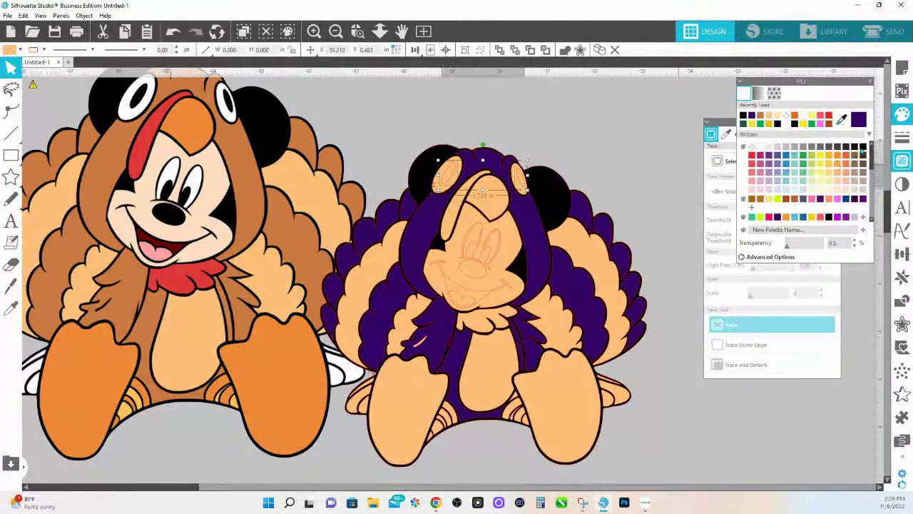
pyautogui.click(863, 147)
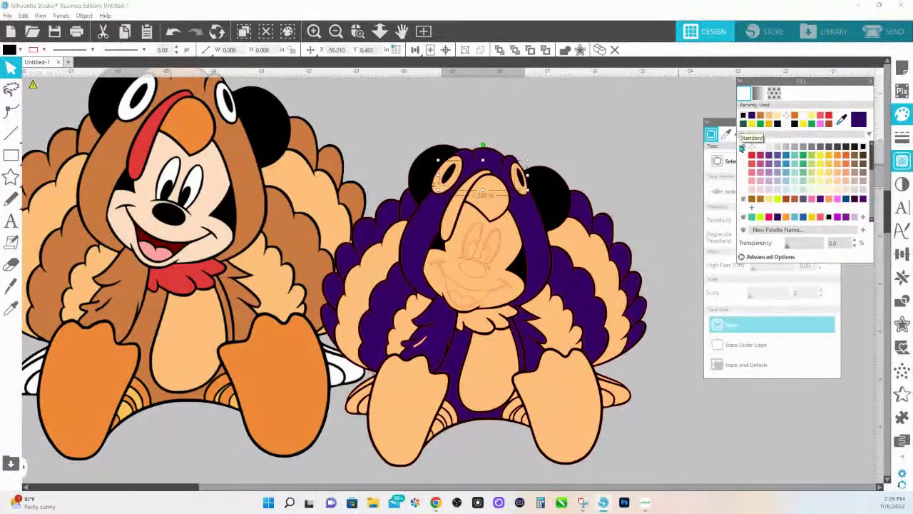
pyautogui.rightClick(450, 175)
pyautogui.click(473, 331)
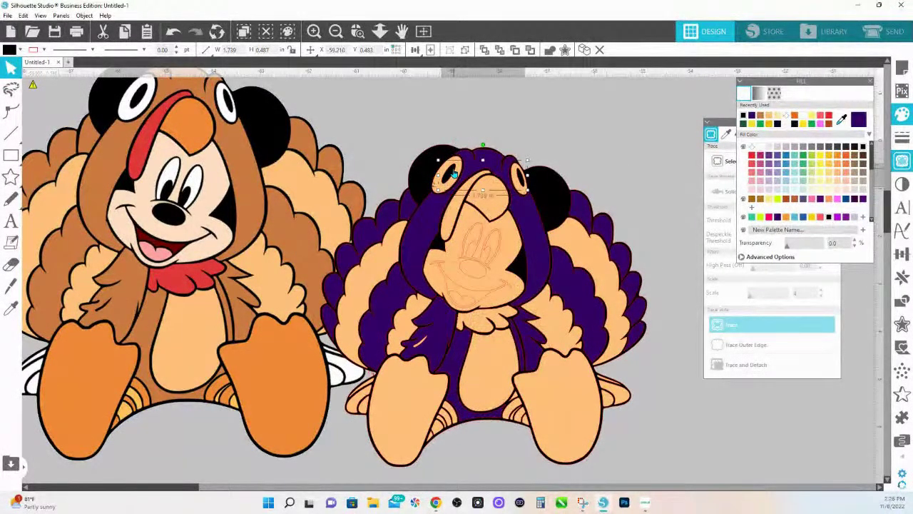
# Move the solid black backing silhouette below the traced turkey and a pair of black pupils off to its lower right
pyautogui.click(422, 183)
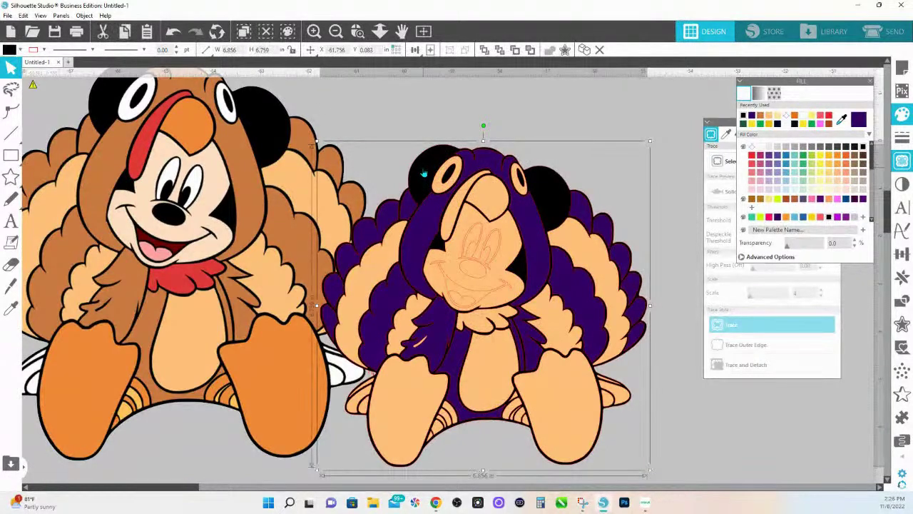
pyautogui.moveTo(423, 172); pyautogui.dragTo(624, 446)
pyautogui.scroll(-4, 623, 446)
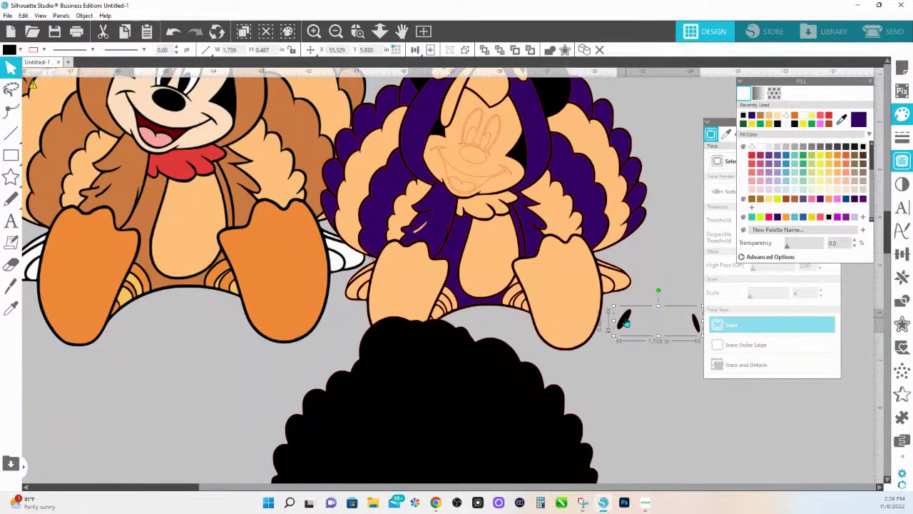
pyautogui.scroll(3, 624, 322)
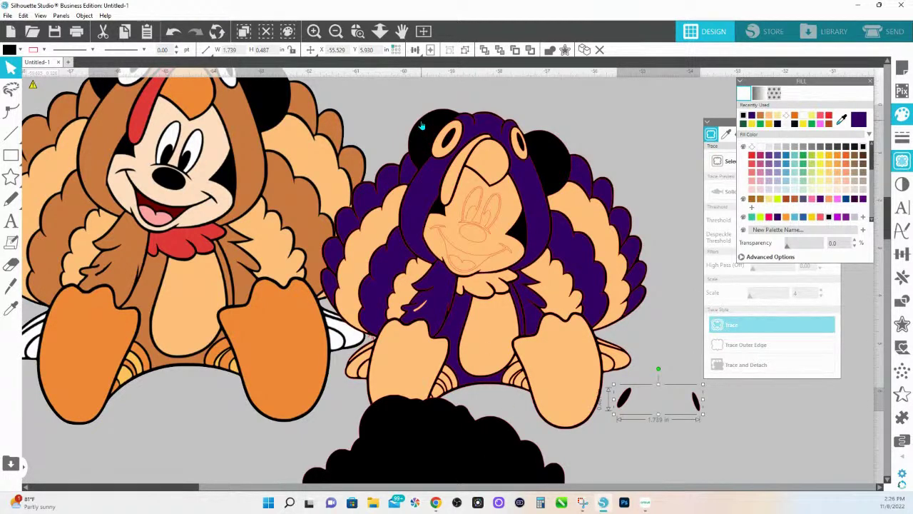
# Combine the two outer eye pieces of the hood into one compound path and fill it with white
pyautogui.click(447, 141)
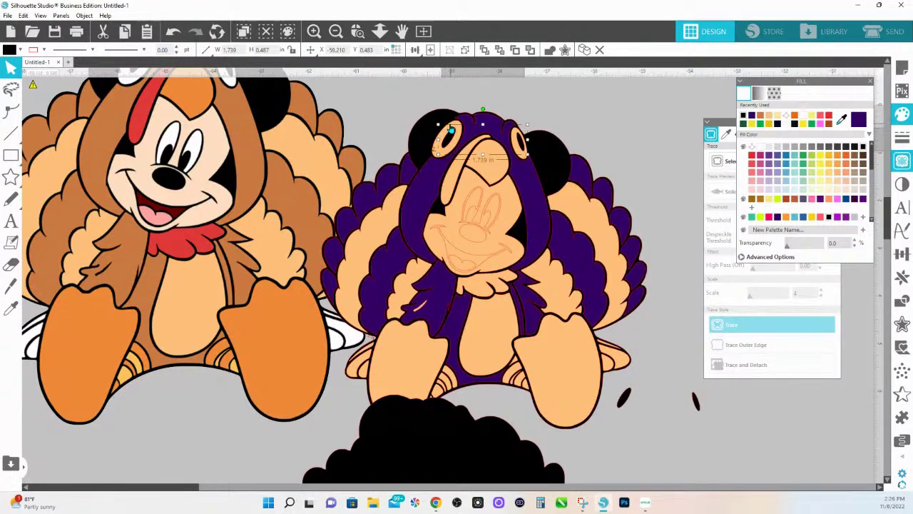
pyautogui.click(449, 130)
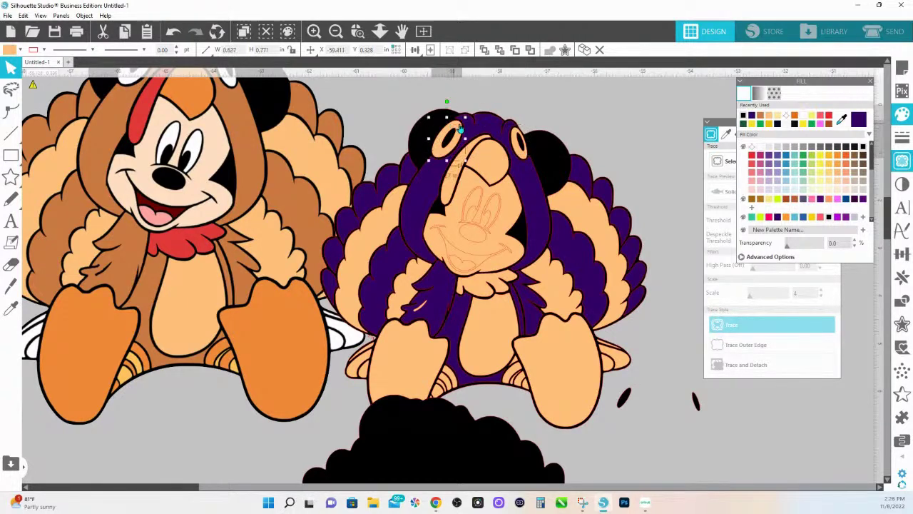
pyautogui.keyDown('shift'); pyautogui.click(516, 136); pyautogui.keyUp('shift')
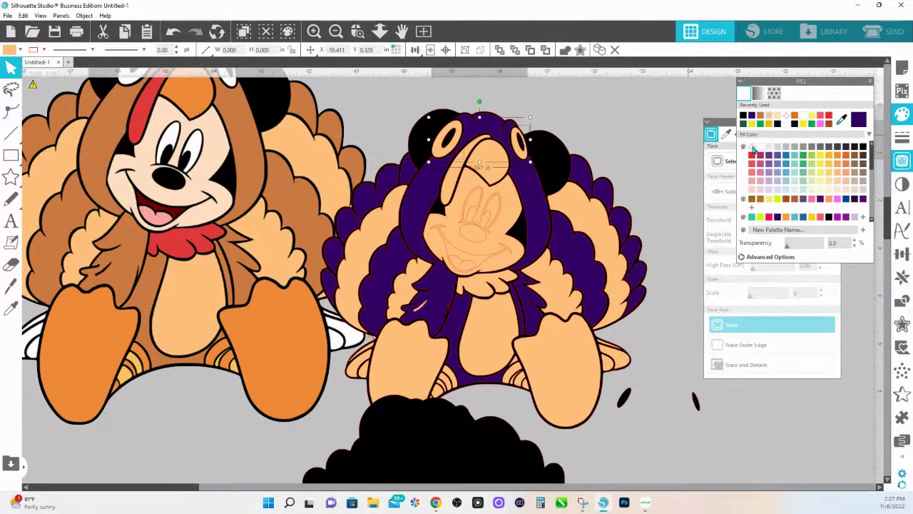
pyautogui.click(759, 148)
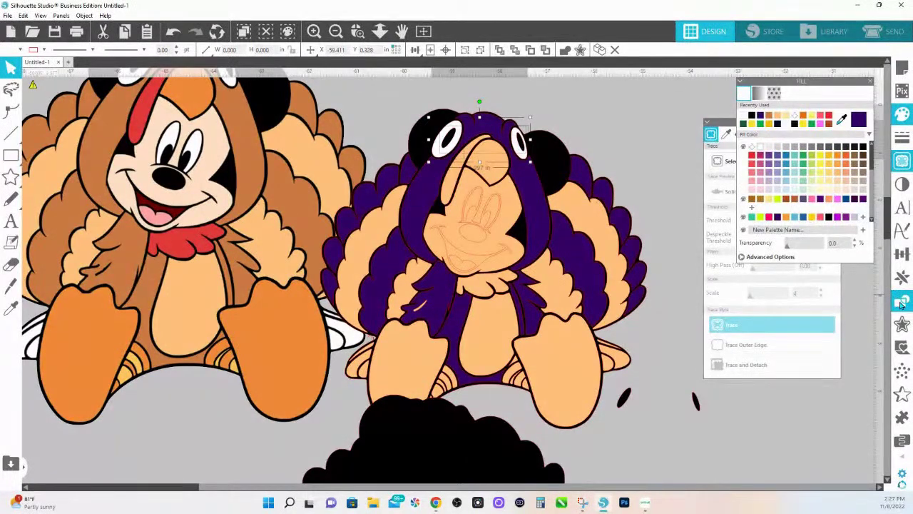
pyautogui.rightClick(523, 162)
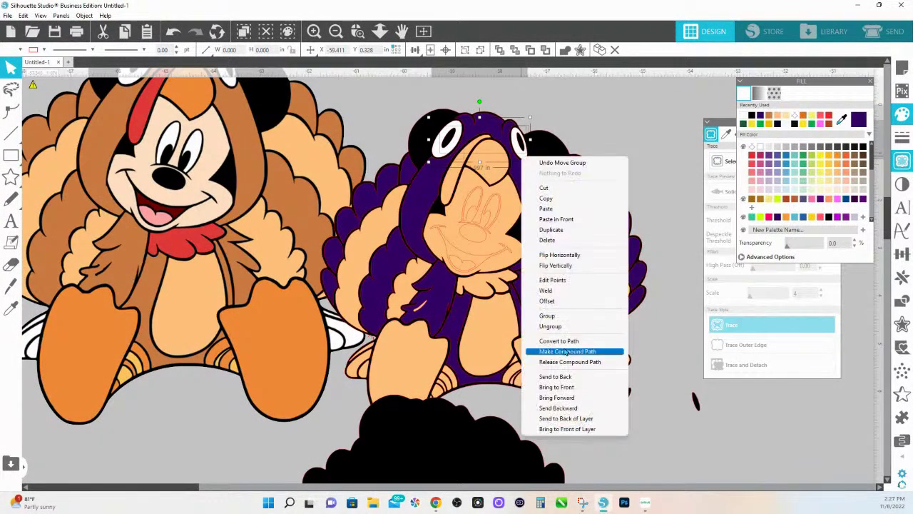
pyautogui.click(565, 353)
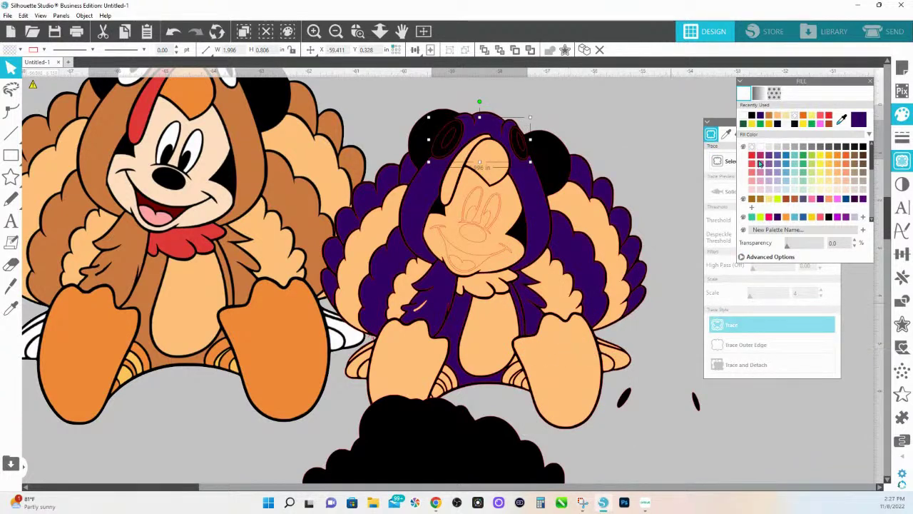
pyautogui.click(763, 149)
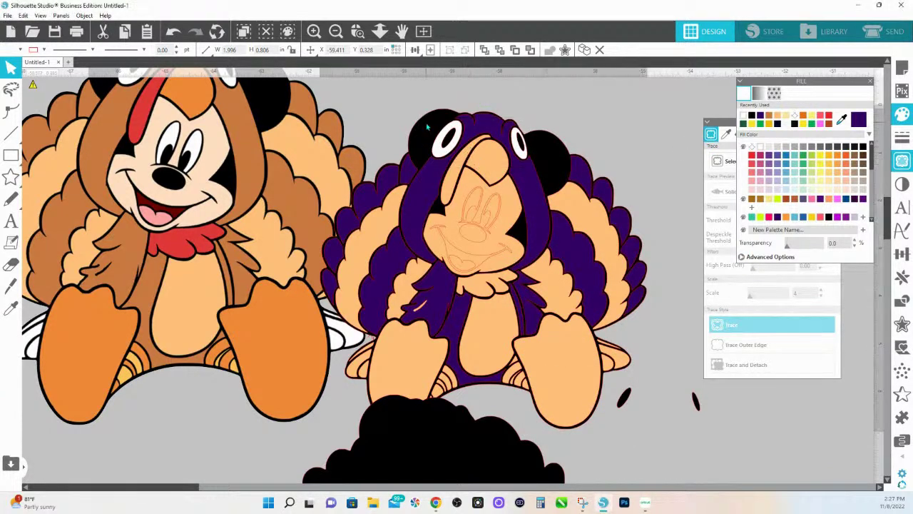
# Temporarily fill the large outline piece with lime green and restore its black fill
pyautogui.click(639, 207)
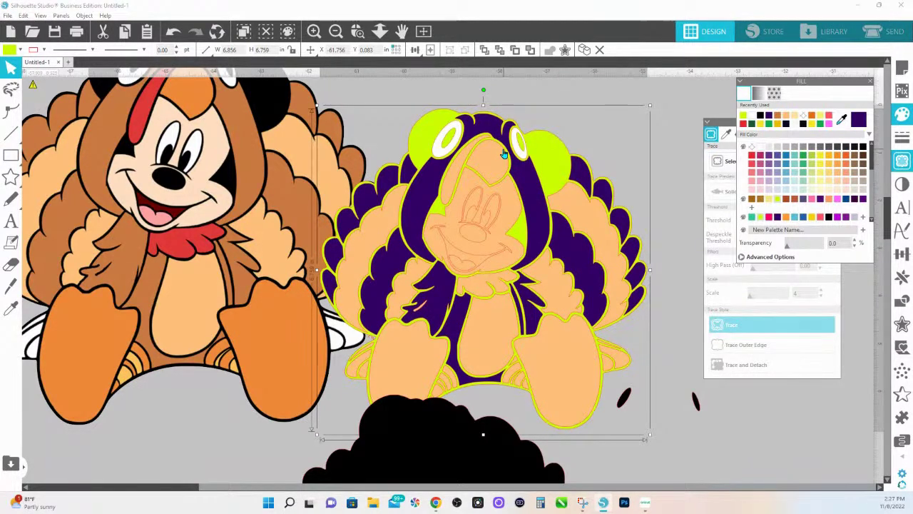
pyautogui.click(861, 147)
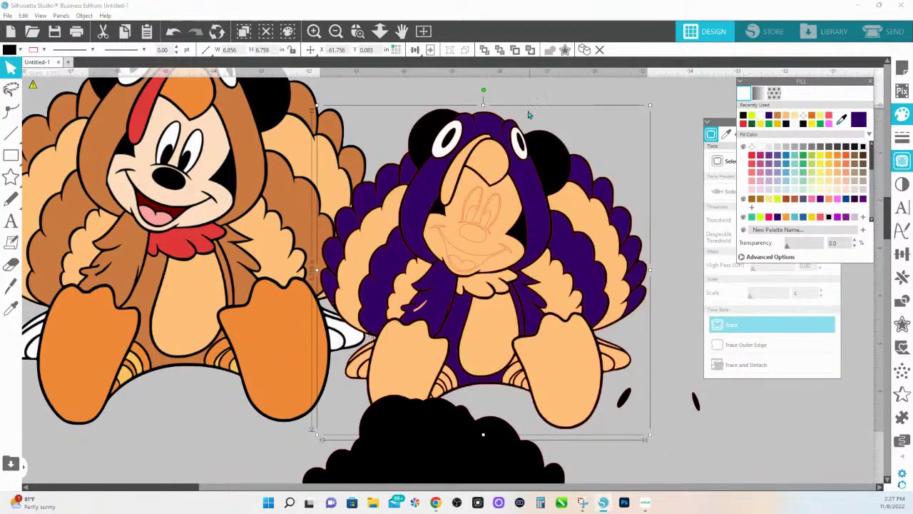
# Fill the beak of the traced turkey hood with the orange sampled from the original picture's beak
pyautogui.scroll(1, 535, 160)
pyautogui.click(503, 172)
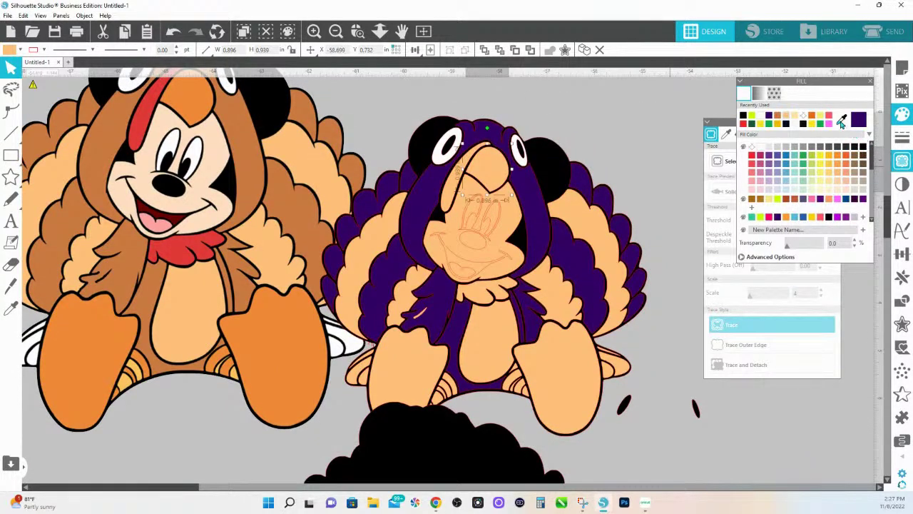
pyautogui.click(226, 94)
# Fill the wattle and neck feathers with the red sampled from the original picture, and the turkey suit with brown
pyautogui.click(457, 182)
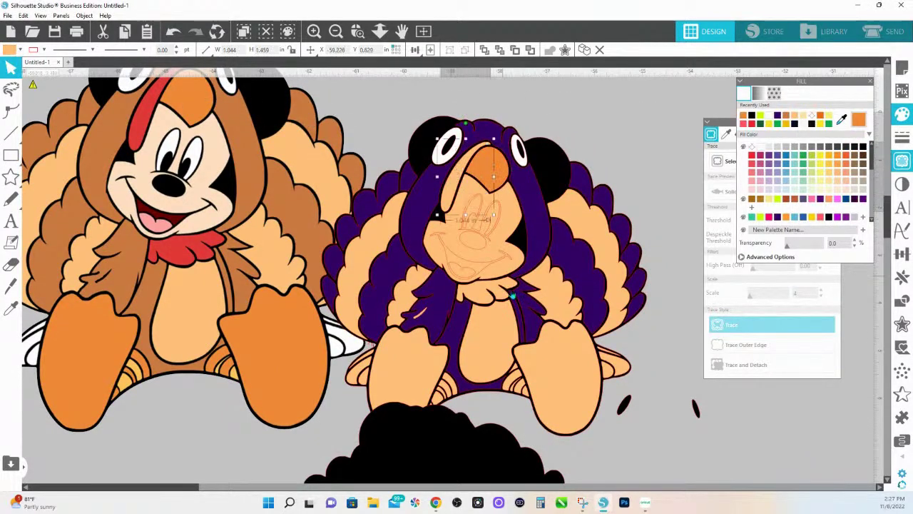
pyautogui.click(520, 294)
pyautogui.click(841, 119)
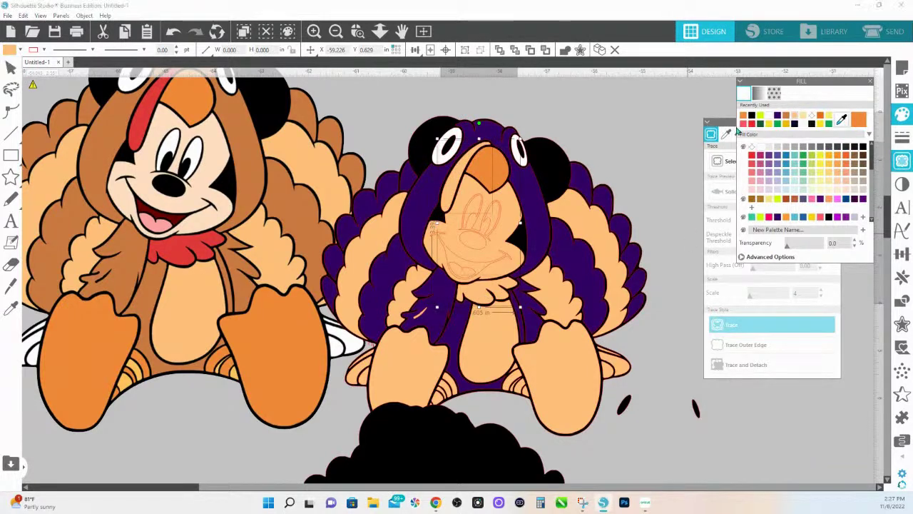
pyautogui.click(147, 107)
pyautogui.click(402, 205)
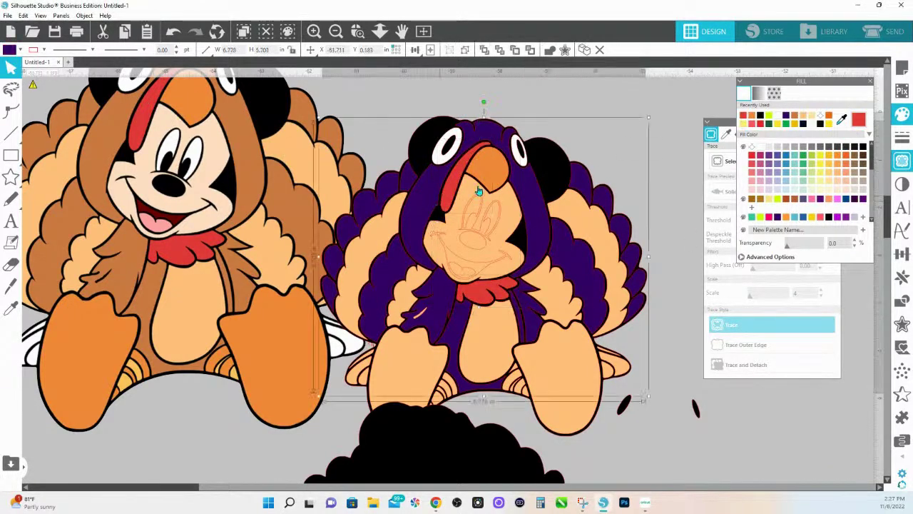
pyautogui.click(820, 123)
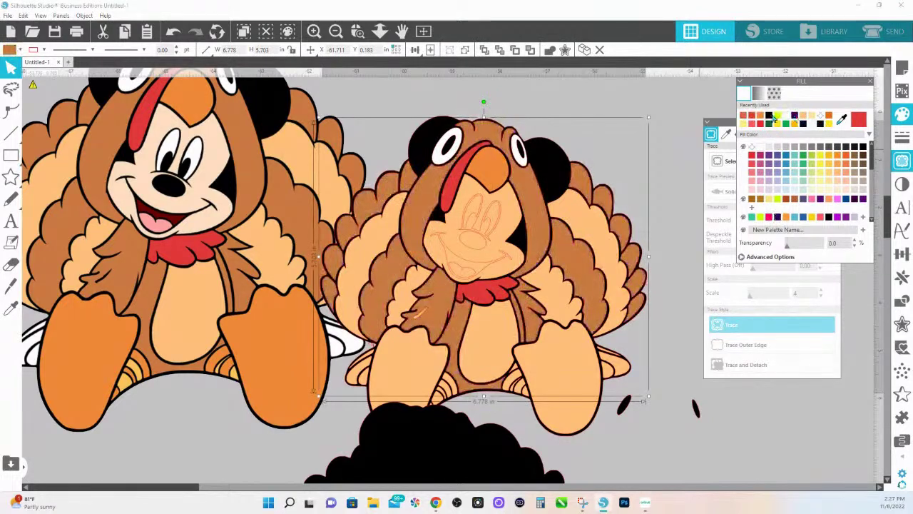
# Move the solid black backing silhouette farther down, clear of the traced turkey's feet
pyautogui.scroll(-1, 455, 366)
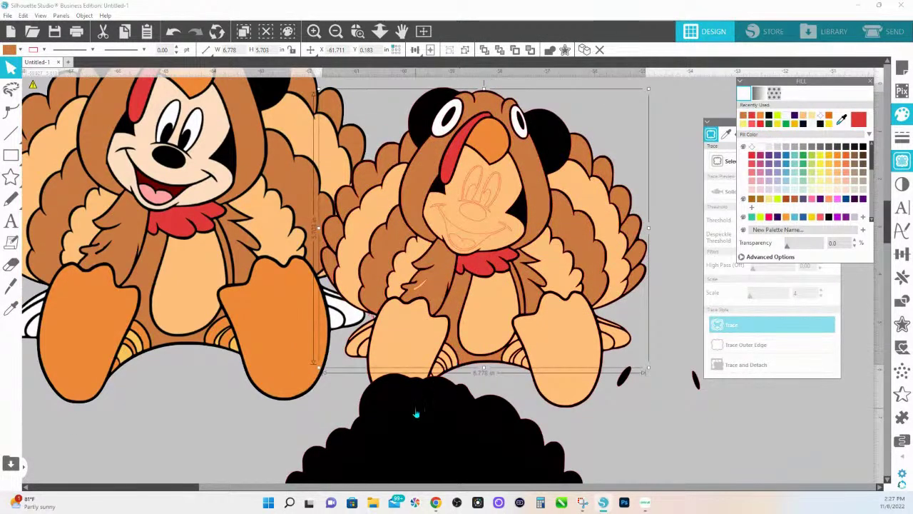
pyautogui.moveTo(417, 413); pyautogui.dragTo(425, 473)
pyautogui.click(428, 329)
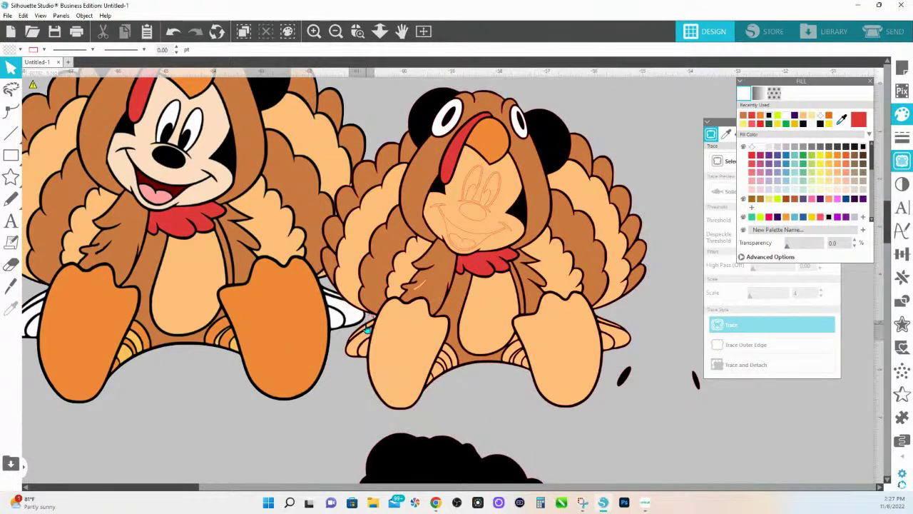
# Fill the glove pieces on both sides behind the traced turkey's feet with white
pyautogui.click(364, 342)
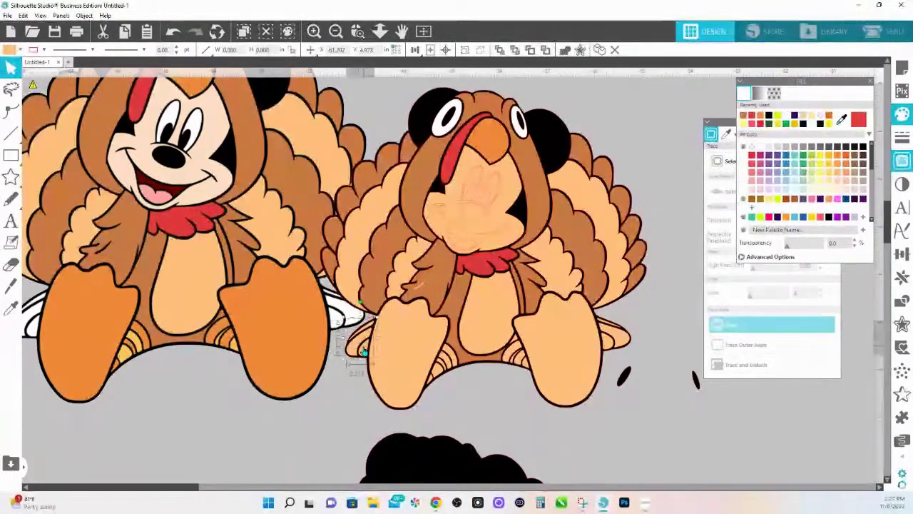
pyautogui.click(606, 330)
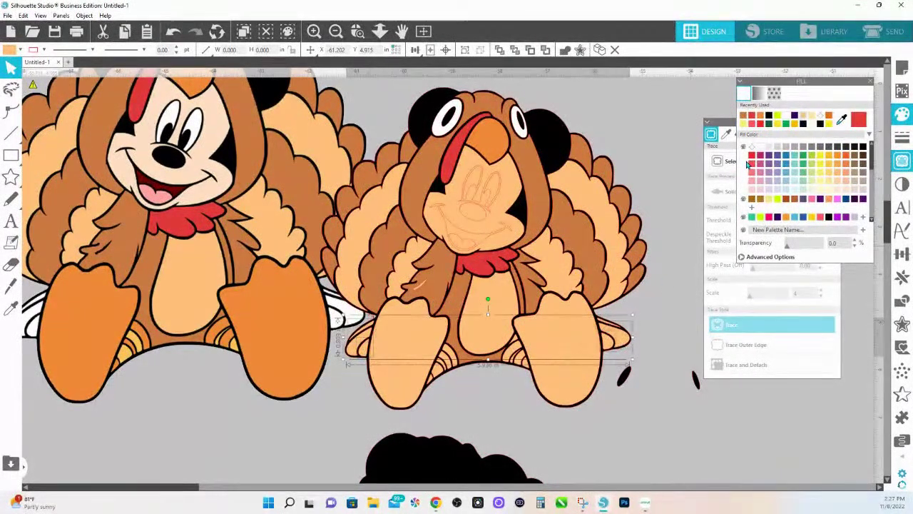
pyautogui.click(761, 147)
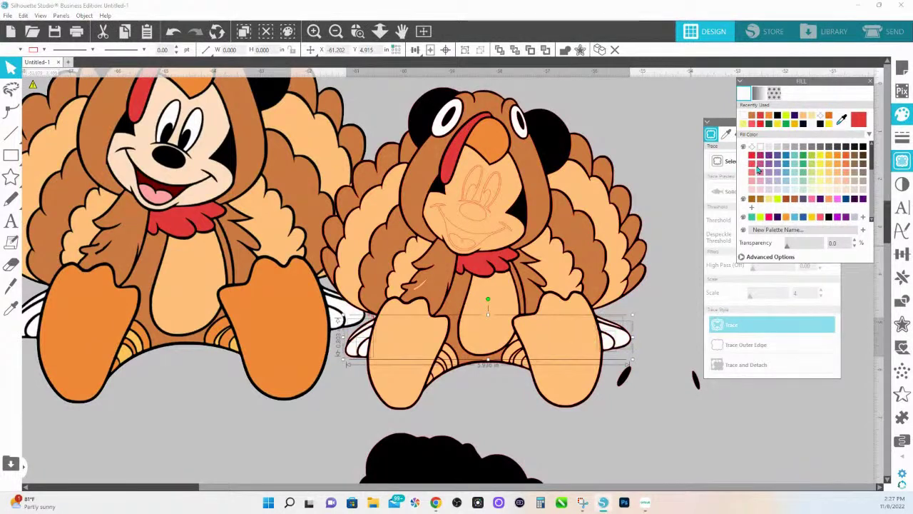
# Fill both feet and the darker leg bands of the traced turkey with the original picture's orange
pyautogui.click(478, 331)
pyautogui.click(549, 347)
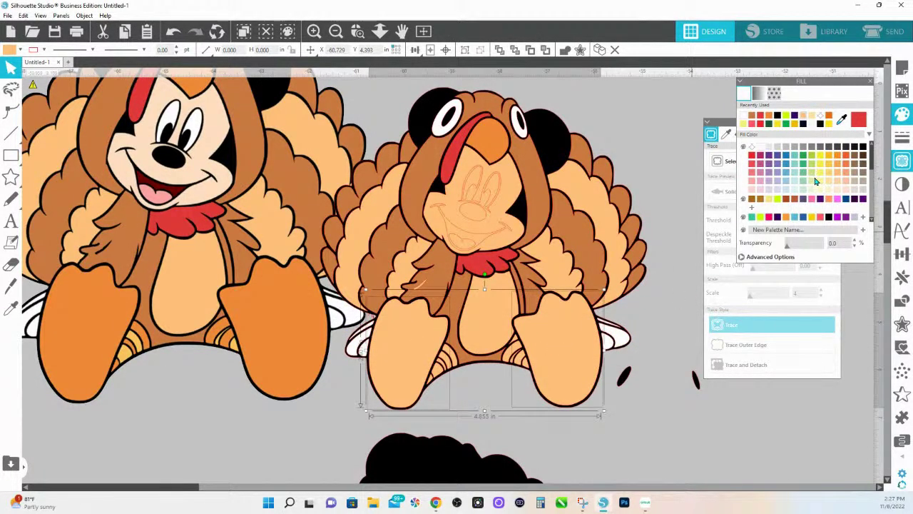
pyautogui.click(362, 352)
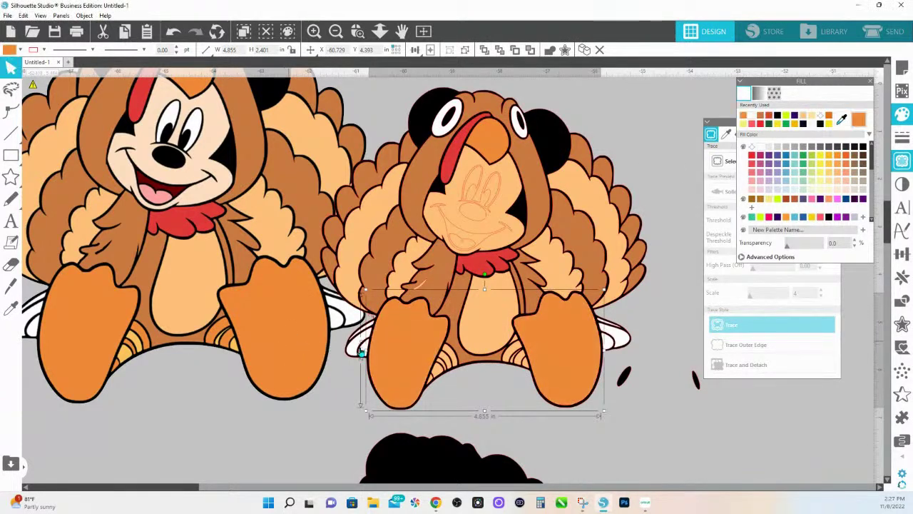
pyautogui.click(430, 384)
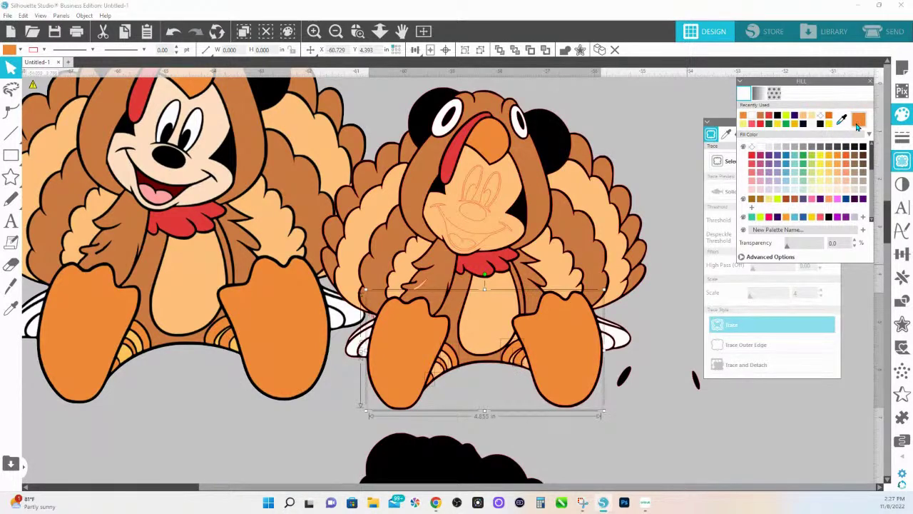
# Combine the small piece above the right leg's bands with the brown suit into one compound path
pyautogui.click(514, 344)
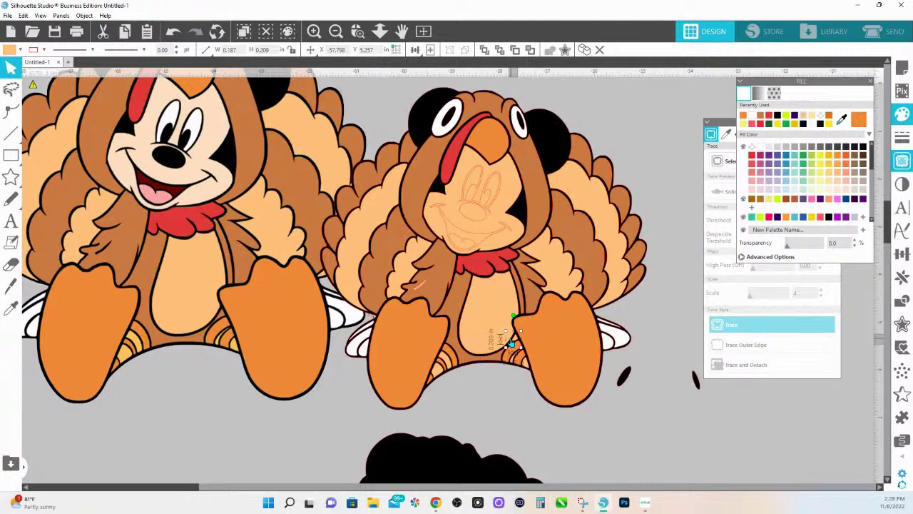
pyautogui.click(530, 295)
pyautogui.press('i')
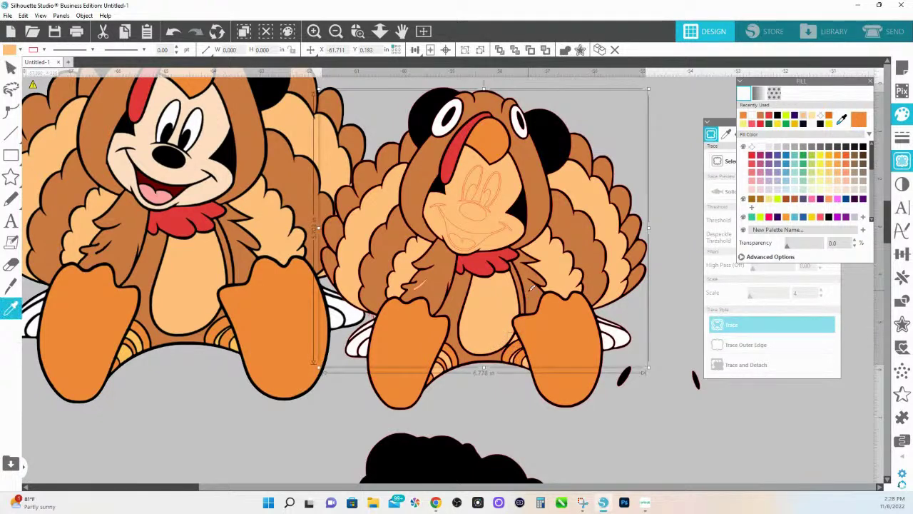
pyautogui.click(529, 295)
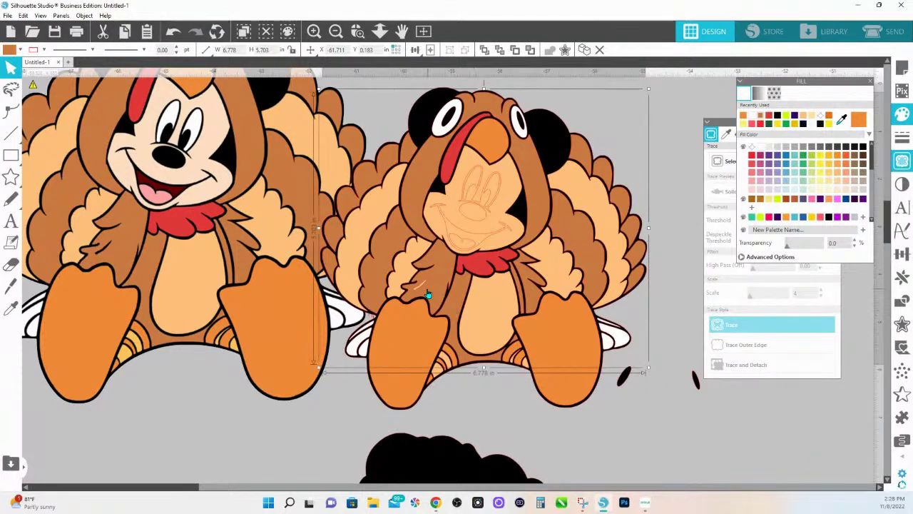
# Cut the thin sliver on the left arm out of the brown suit, trying Subtract and using a compound path instead
pyautogui.click(421, 288)
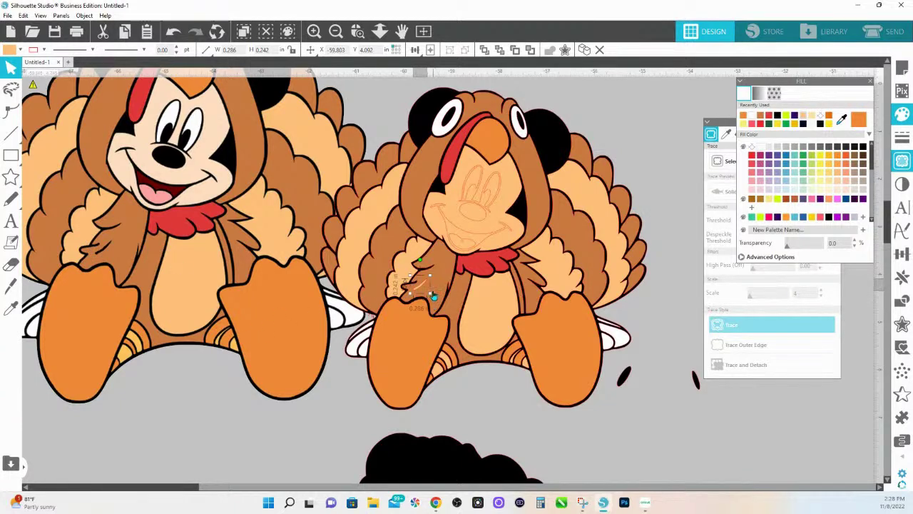
pyautogui.click(433, 295)
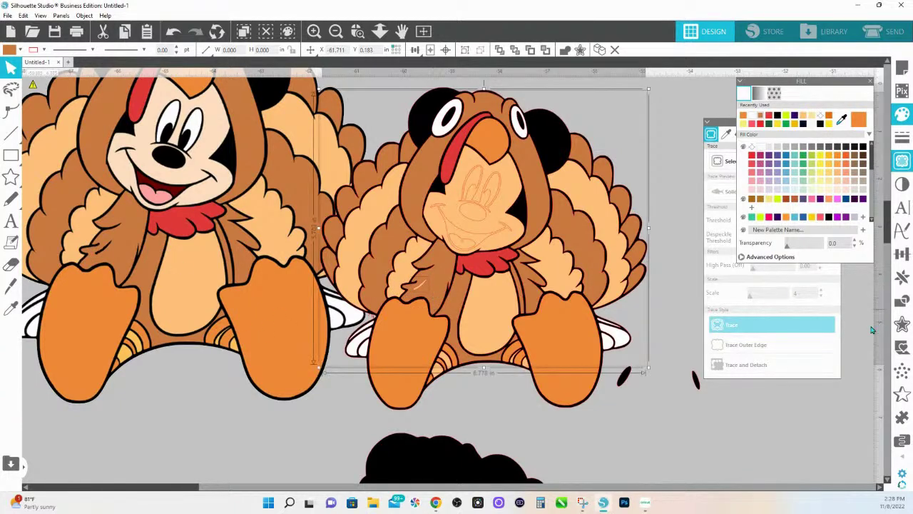
pyautogui.click(901, 301)
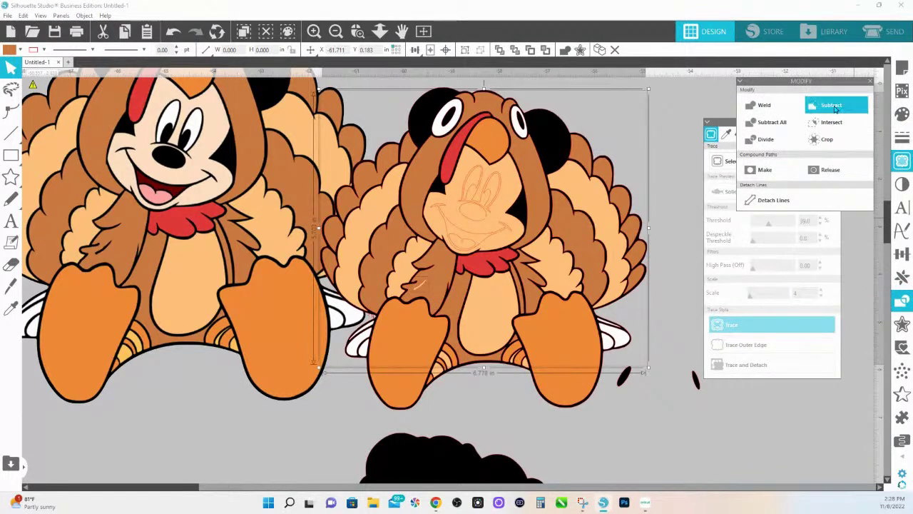
pyautogui.click(835, 107)
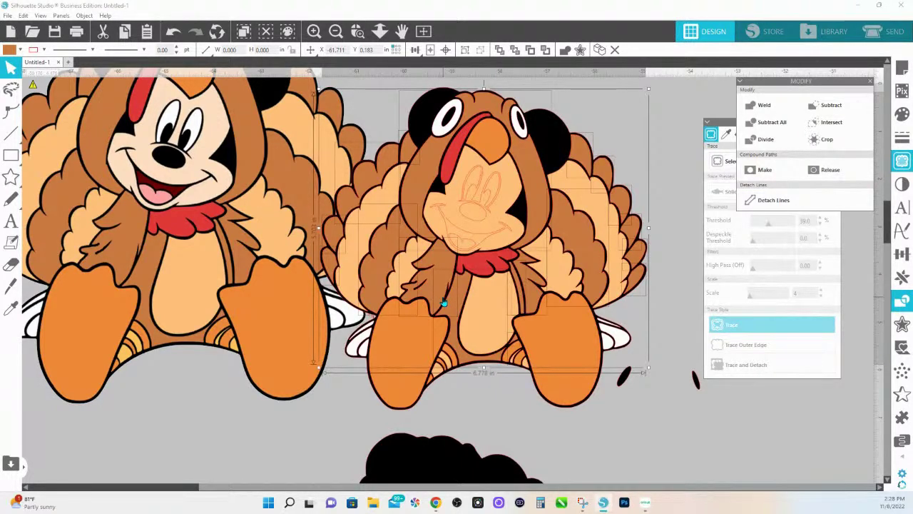
pyautogui.press('e')
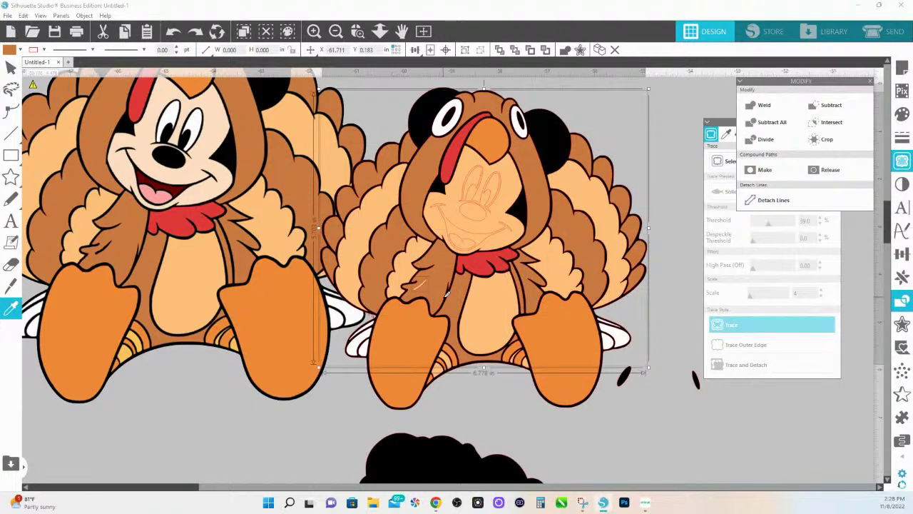
pyautogui.rightClick(435, 295)
pyautogui.click(475, 210)
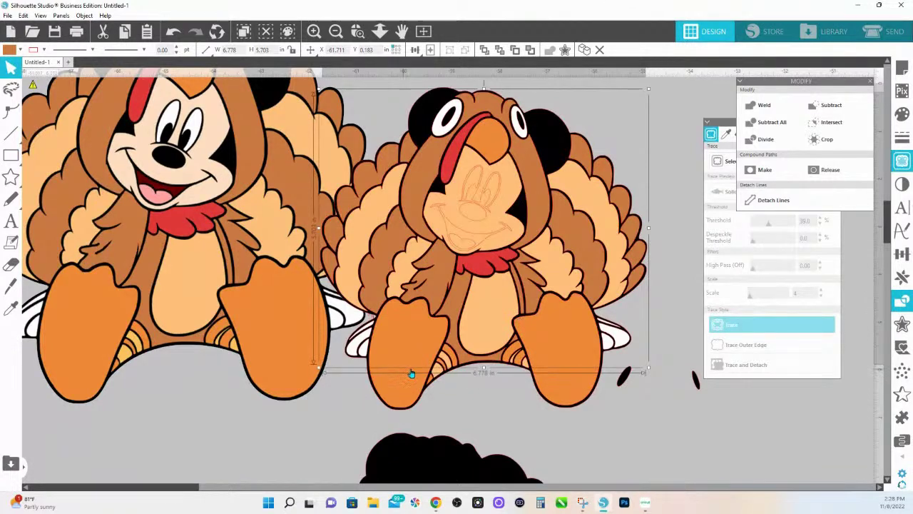
# Fill the lighter bands on both legs with the yellow-orange sampled from the original picture's leg bands
pyautogui.click(436, 375)
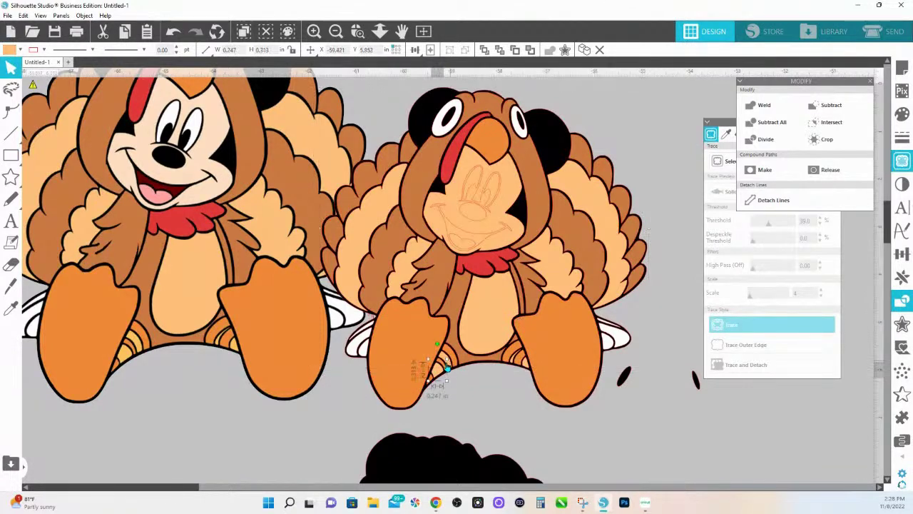
pyautogui.click(512, 367)
pyautogui.click(524, 365)
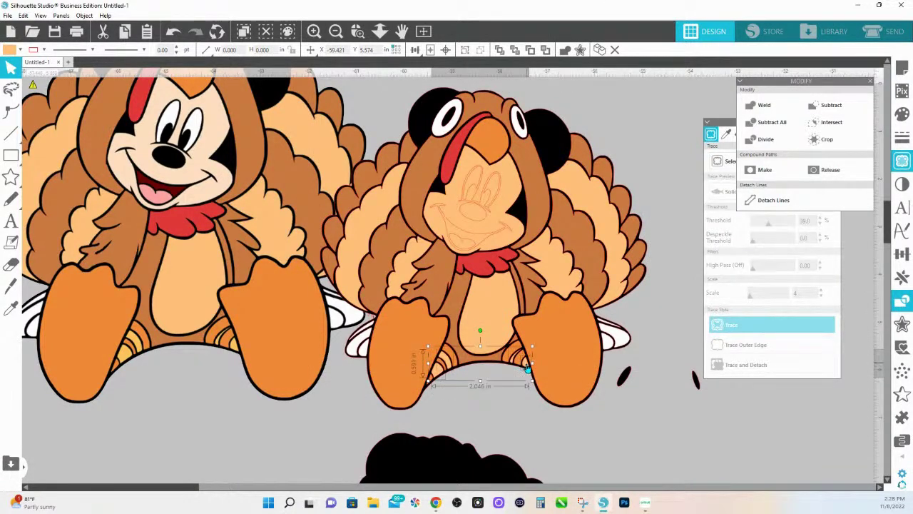
pyautogui.press('i')
pyautogui.press('Escape')
pyautogui.click(902, 114)
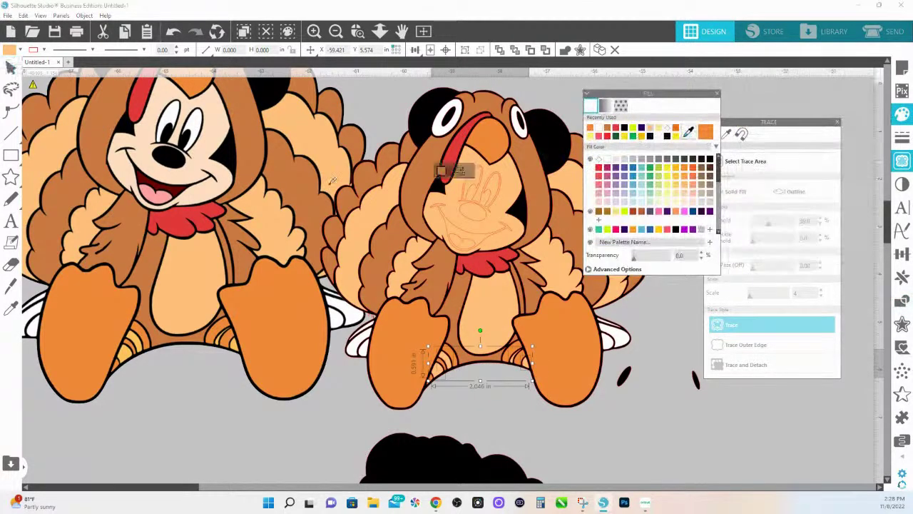
pyautogui.click(234, 346)
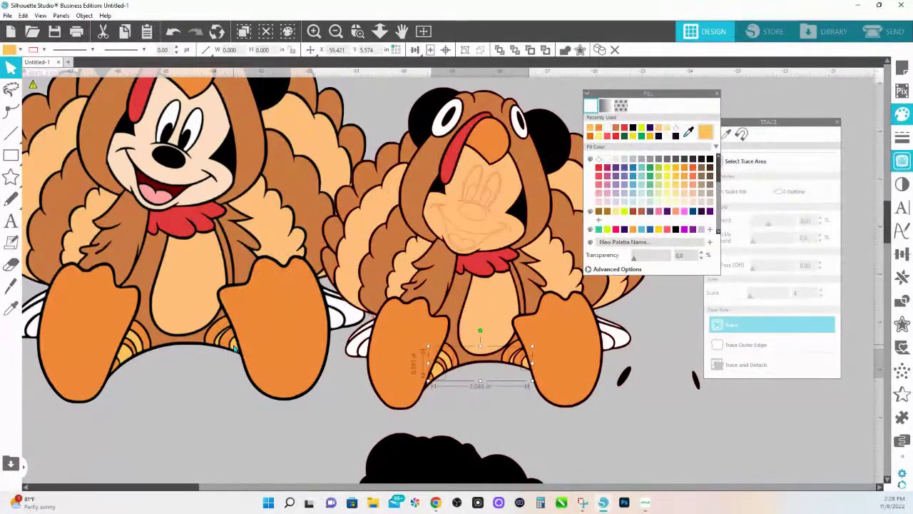
pyautogui.press('Escape')
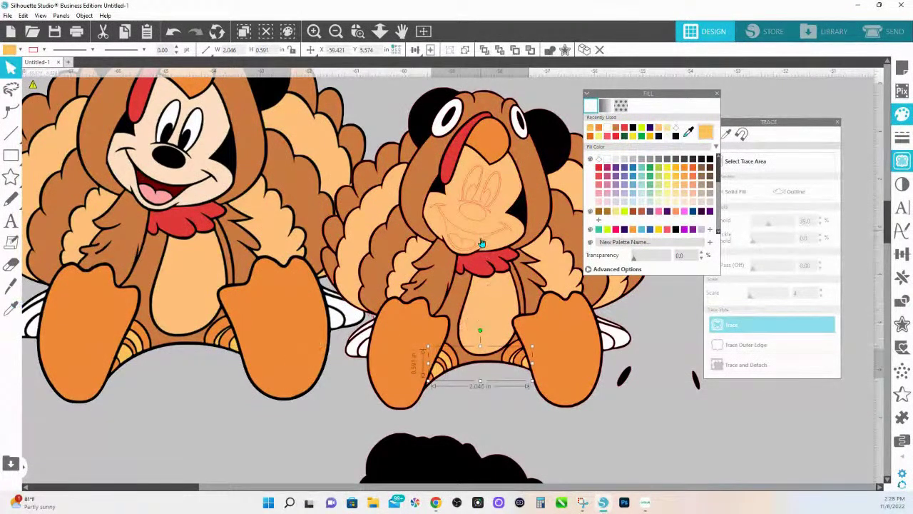
# Fill the traced turkey's mouth piece with the dark red sampled from the original picture's mouth
pyautogui.scroll(-3, 484, 328)
pyautogui.click(432, 285)
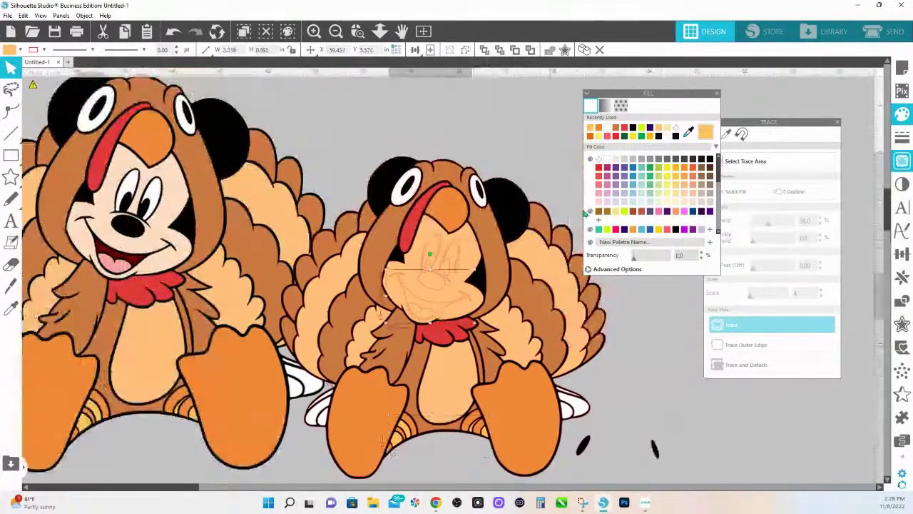
pyautogui.click(687, 134)
pyautogui.click(136, 263)
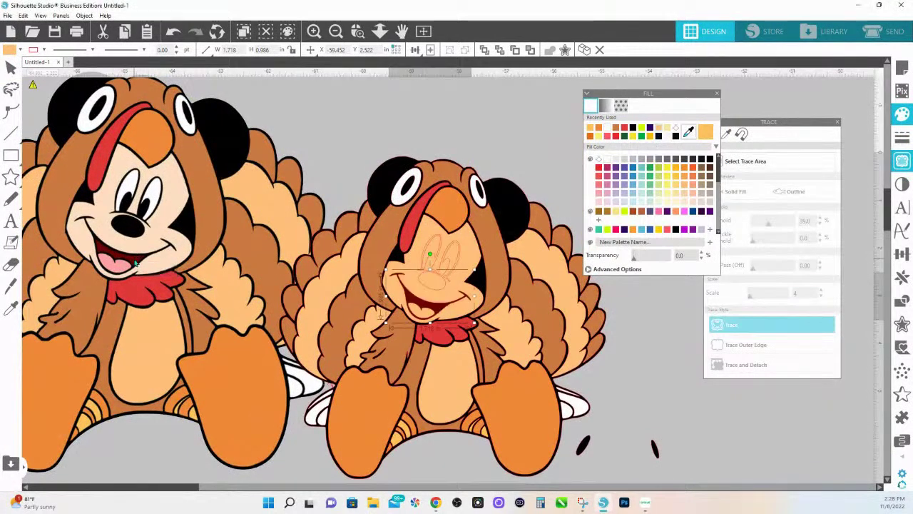
pyautogui.click(486, 117)
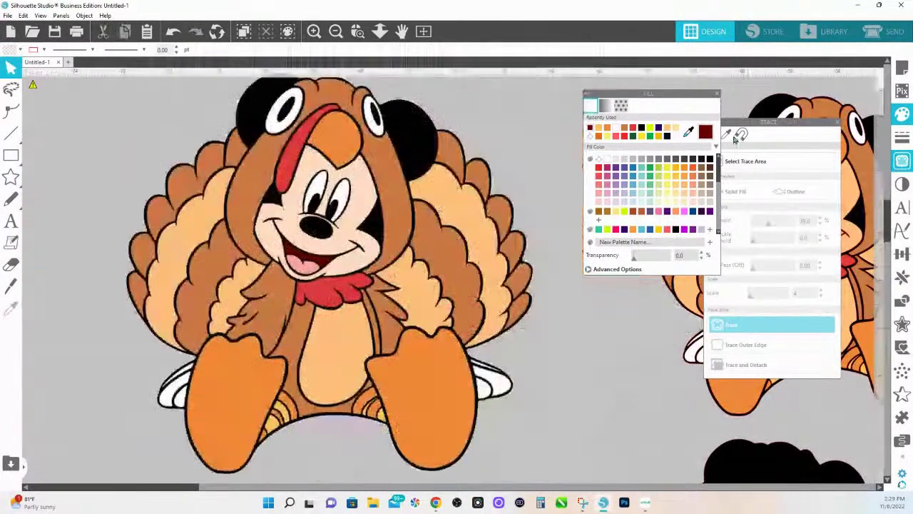
# Set a trace area around the original turkey picture and compare Trace thresholds of 37% and 10%
pyautogui.moveTo(550, 480)
pyautogui.mouseDown()
pyautogui.moveTo(214, 244)
pyautogui.moveTo(184, 193)
pyautogui.moveTo(57, 77)
pyautogui.mouseUp()
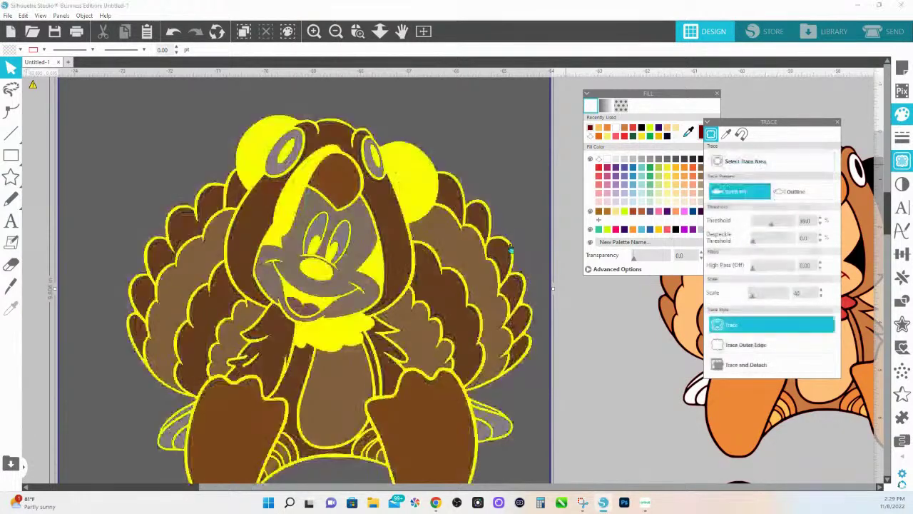
pyautogui.moveTo(769, 227); pyautogui.dragTo(766, 228)
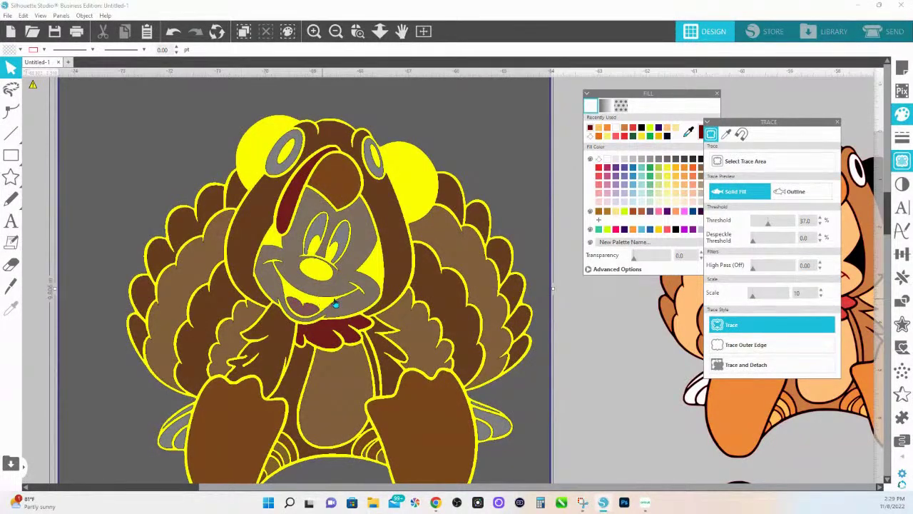
pyautogui.moveTo(770, 228); pyautogui.dragTo(759, 227)
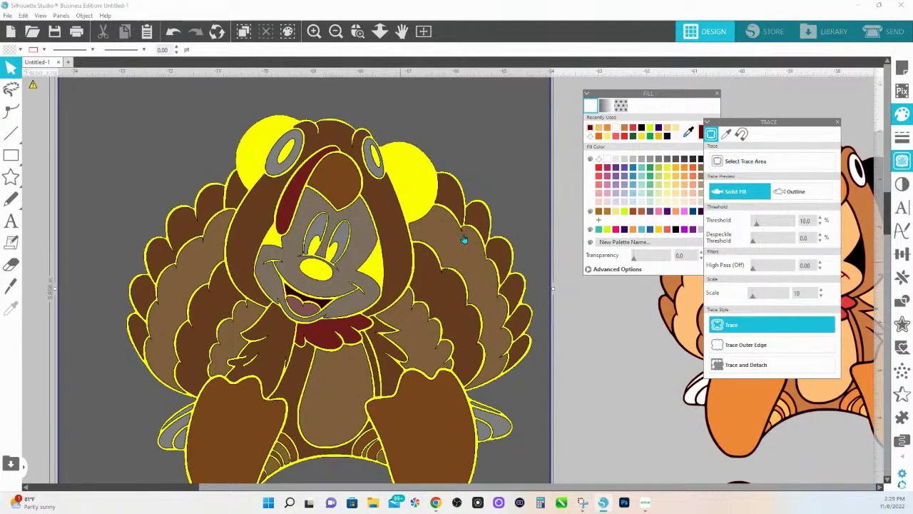
pyautogui.scroll(2, 526, 428)
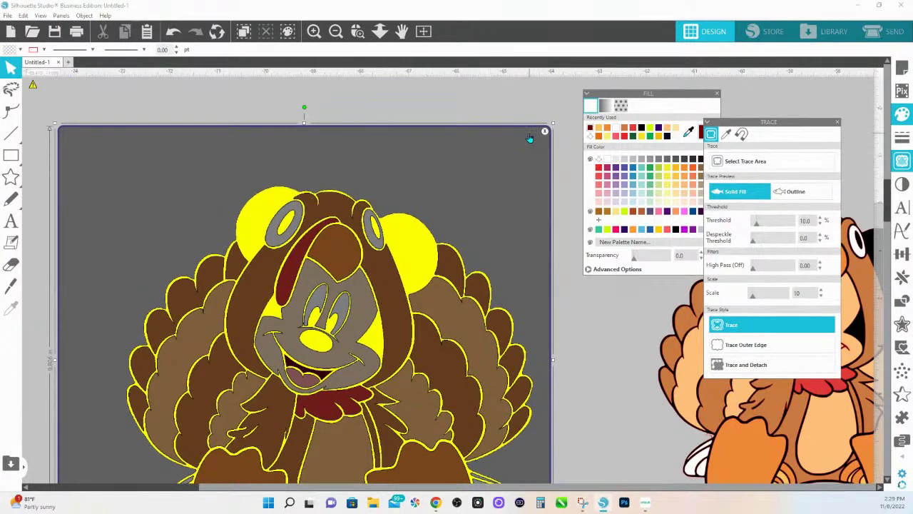
pyautogui.click(538, 100)
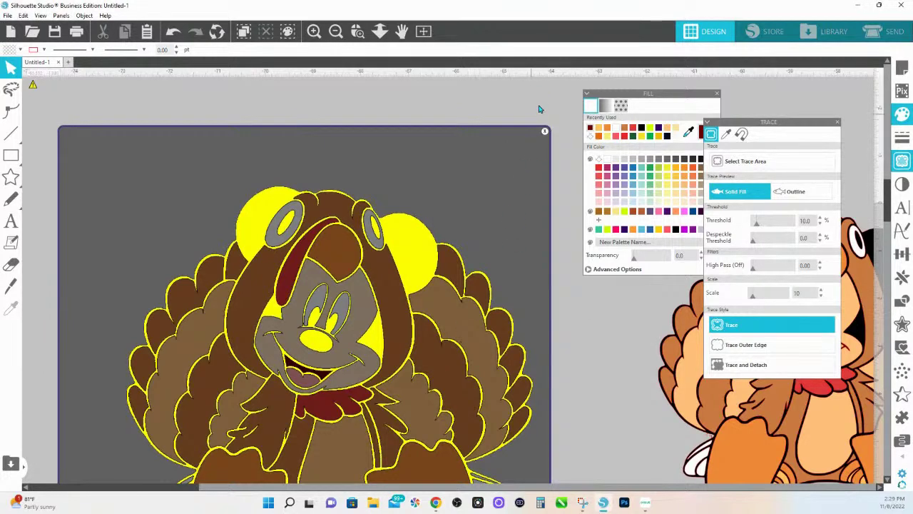
# Remove the trace area and set the original turkey picture's transparency to 82%
pyautogui.click(544, 132)
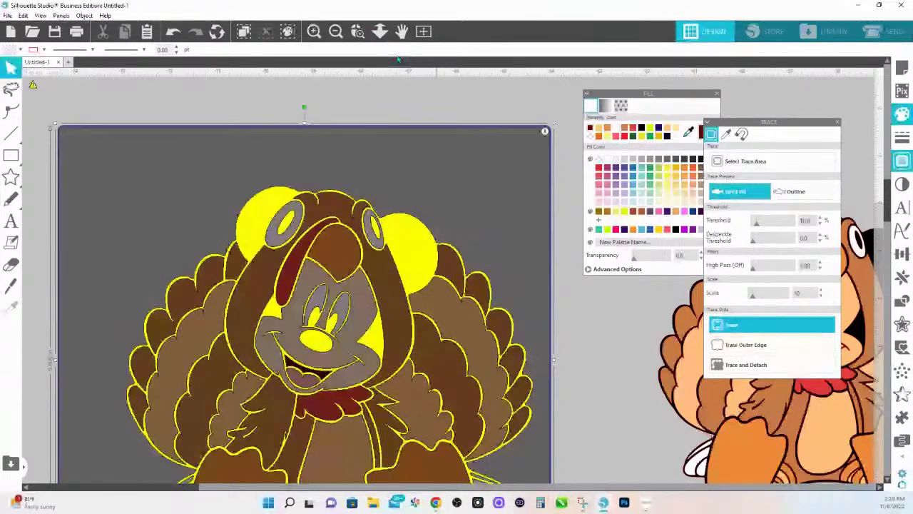
pyautogui.click(544, 133)
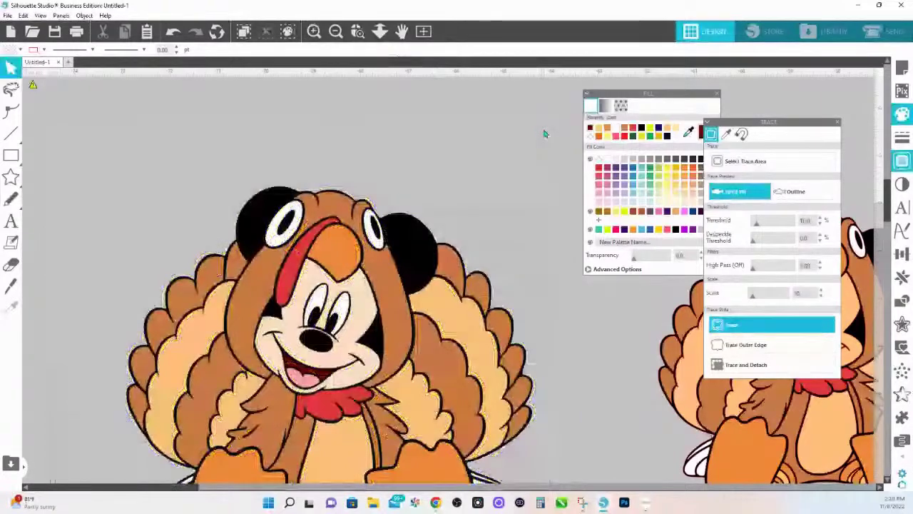
pyautogui.scroll(-3, 544, 133)
pyautogui.moveTo(572, 207); pyautogui.dragTo(347, 236)
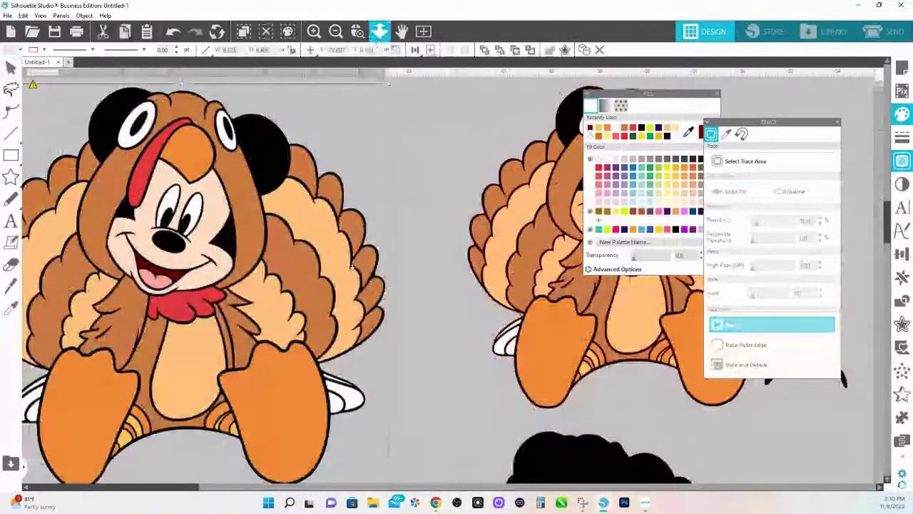
pyautogui.click(380, 31)
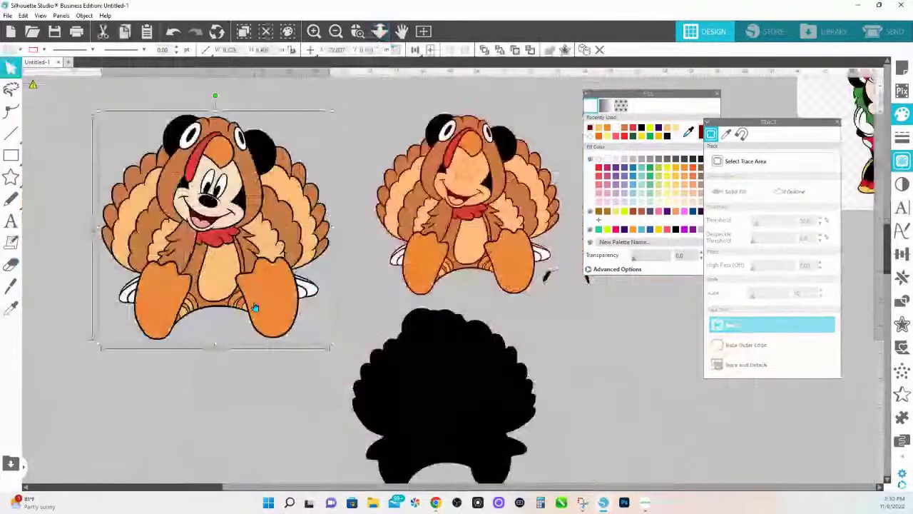
pyautogui.moveTo(634, 258); pyautogui.dragTo(663, 257)
# Overlay the faded original picture on the traced turkey, scale it to about 6.02 in wide and move it beside the traced turkey
pyautogui.moveTo(228, 300); pyautogui.dragTo(486, 252)
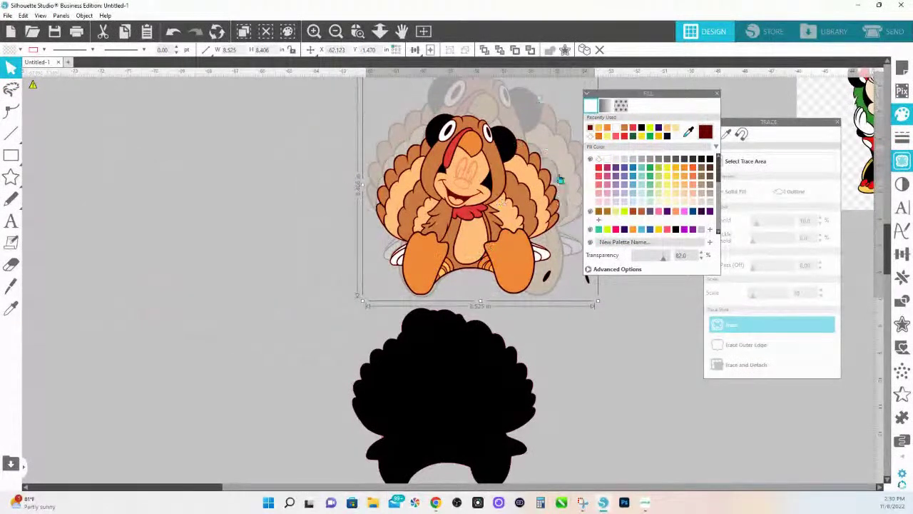
pyautogui.hscroll(5, 560, 179)
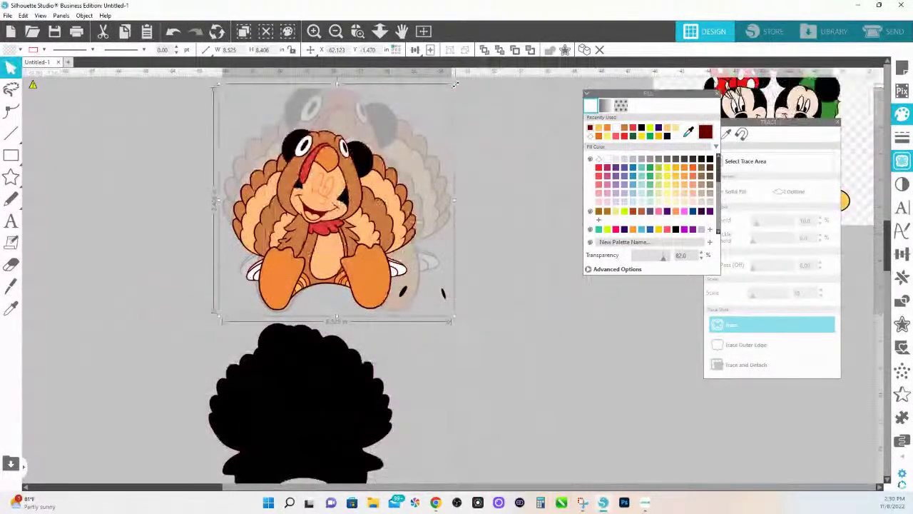
pyautogui.moveTo(453, 84); pyautogui.dragTo(410, 130)
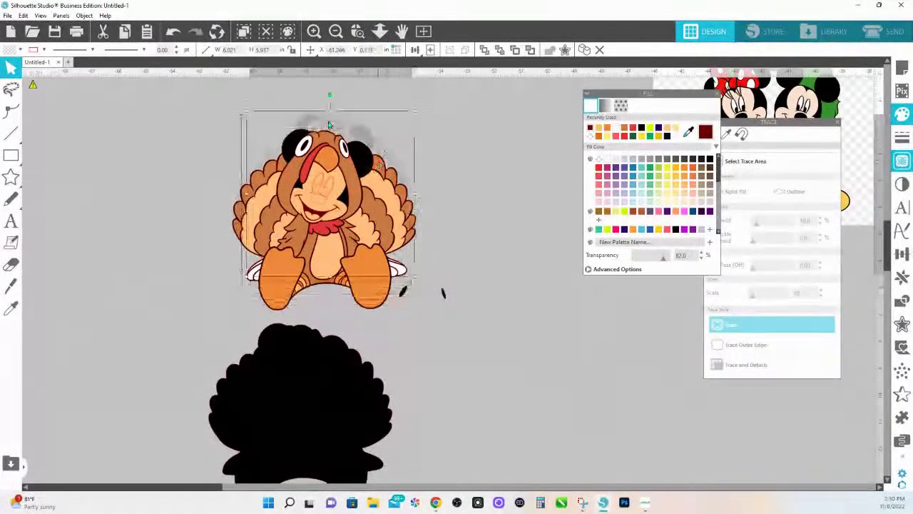
pyautogui.moveTo(374, 168); pyautogui.dragTo(200, 174)
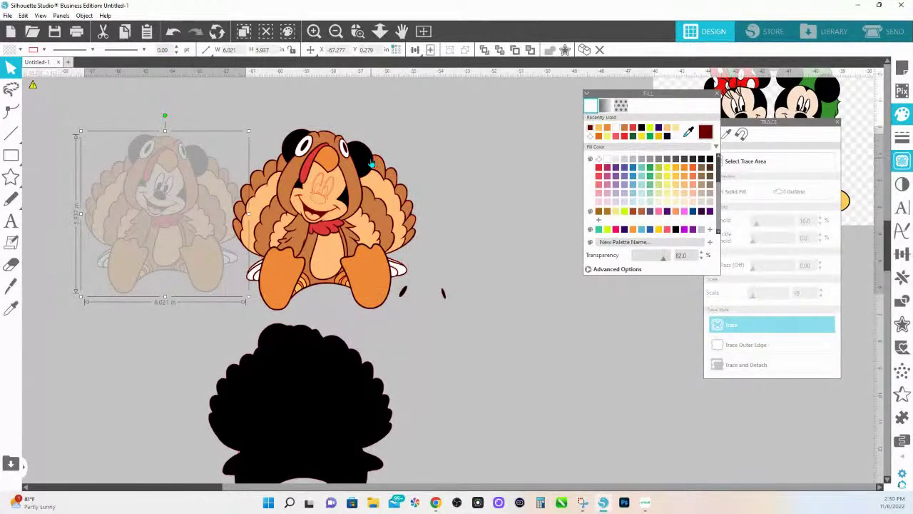
pyautogui.doubleClick(170, 140)
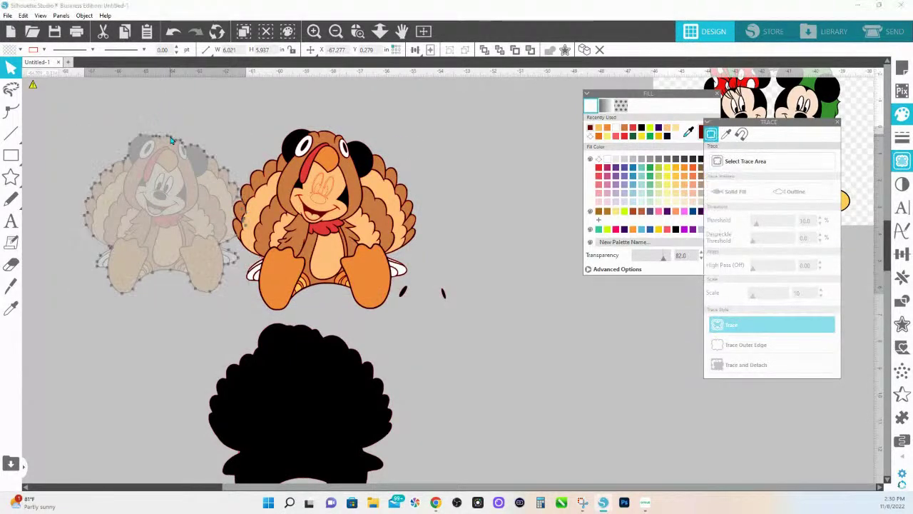
pyautogui.click(143, 194)
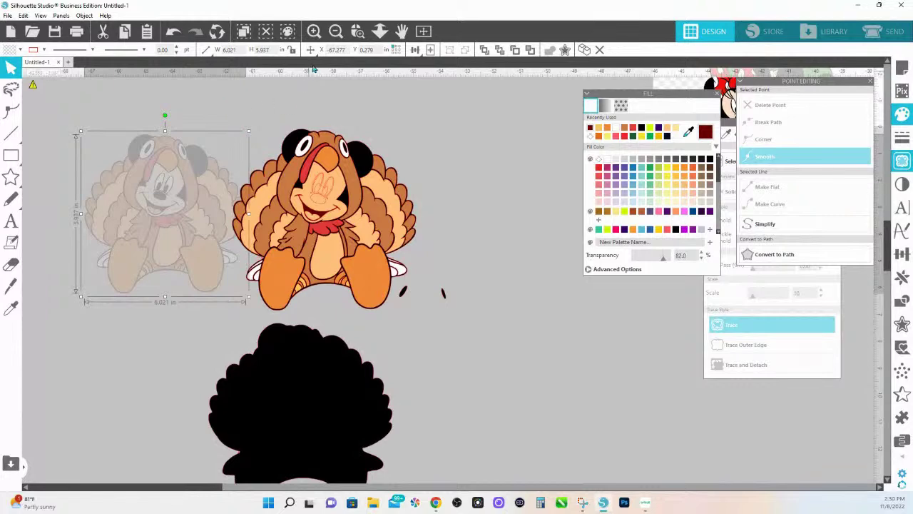
pyautogui.click(380, 30)
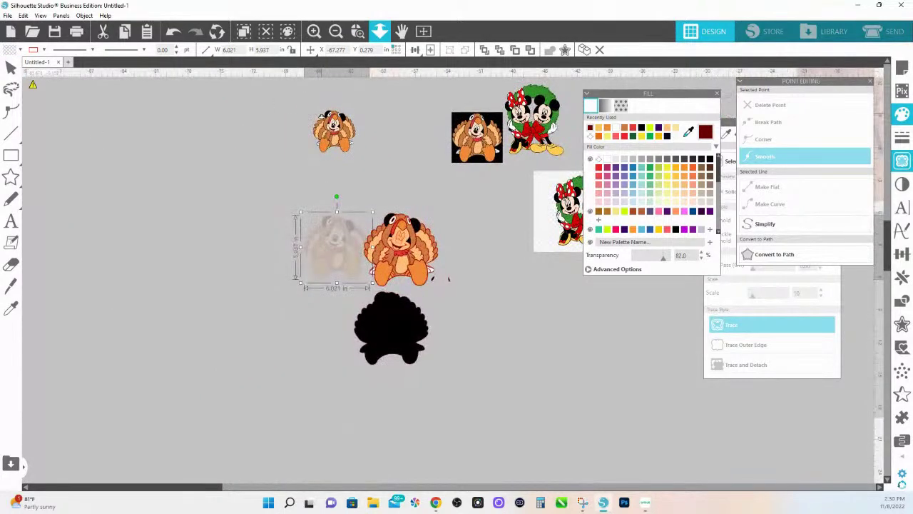
pyautogui.scroll(5, 319, 243)
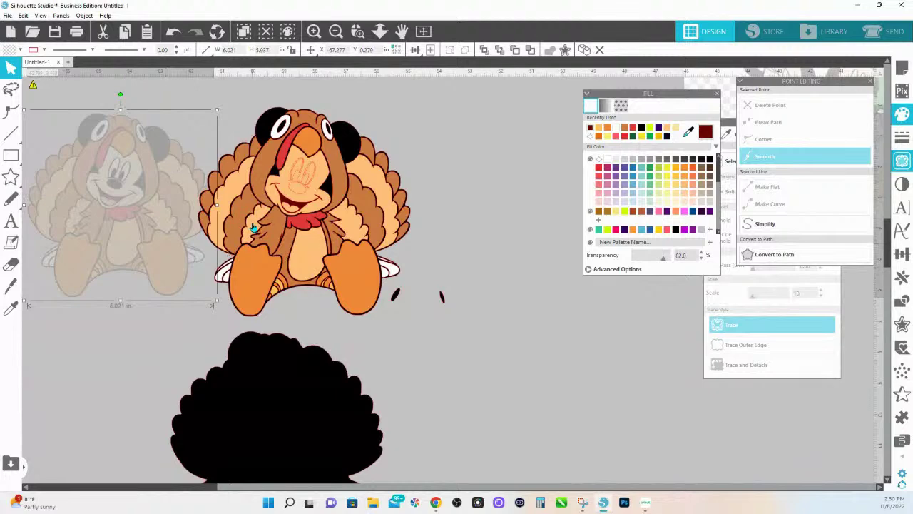
# Set the original picture's width to 6.856 in to match the traced turkey
pyautogui.click(273, 125)
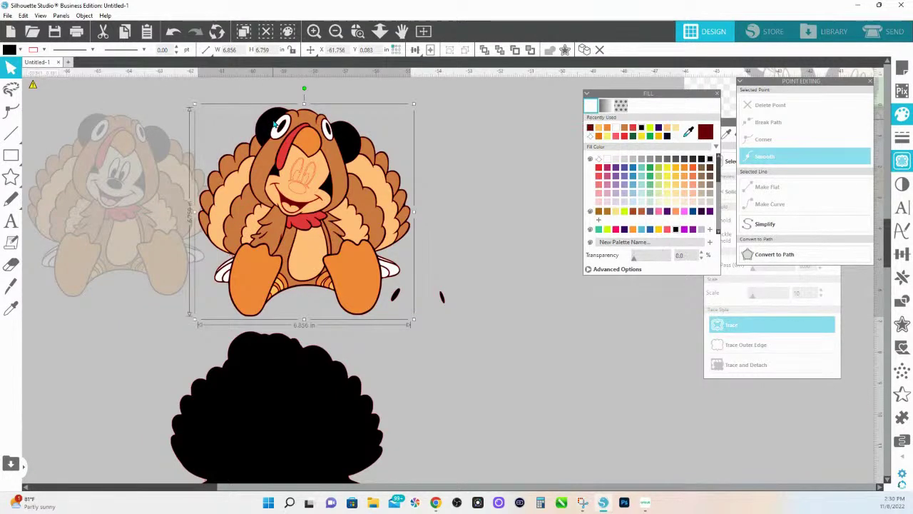
pyautogui.click(125, 212)
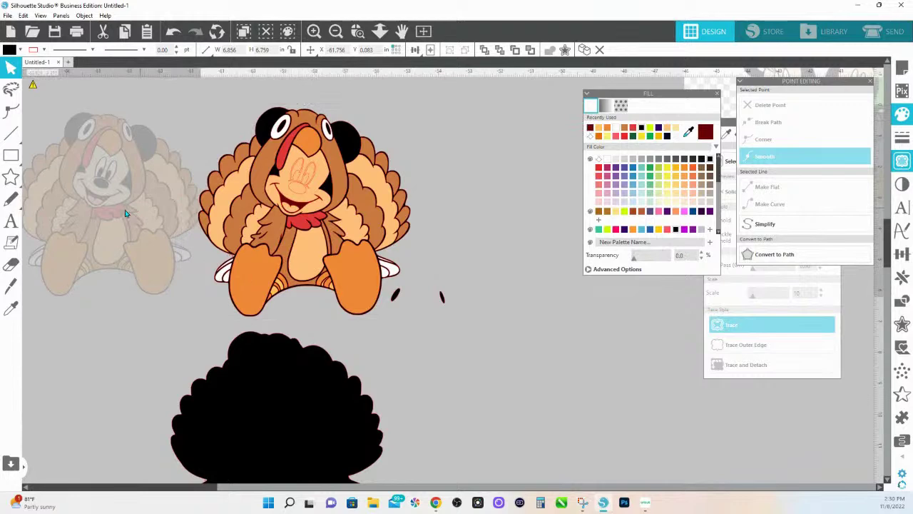
pyautogui.click(277, 125)
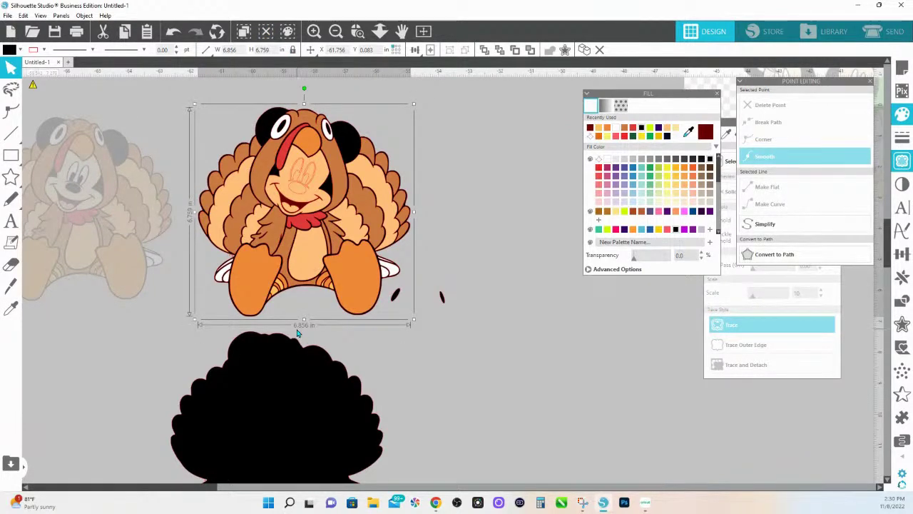
pyautogui.click(135, 214)
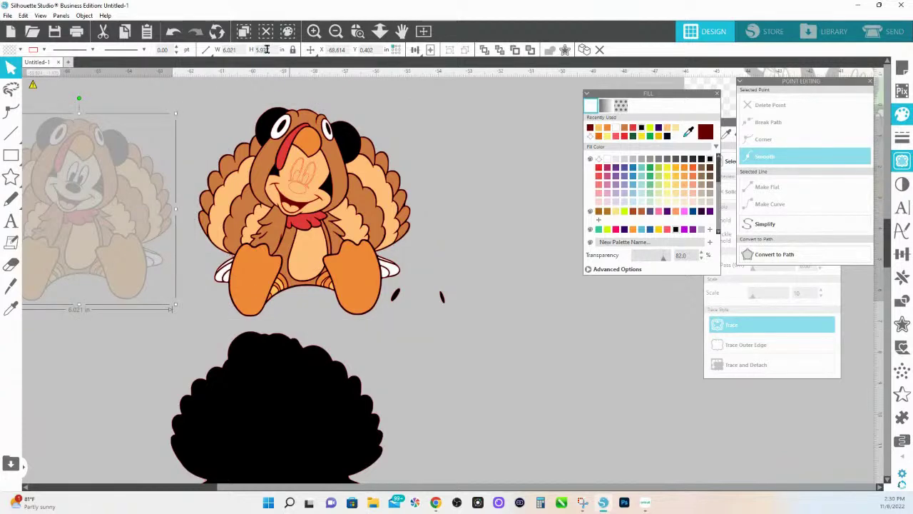
pyautogui.click(241, 50)
pyautogui.write('6.856')
pyautogui.press('Return')
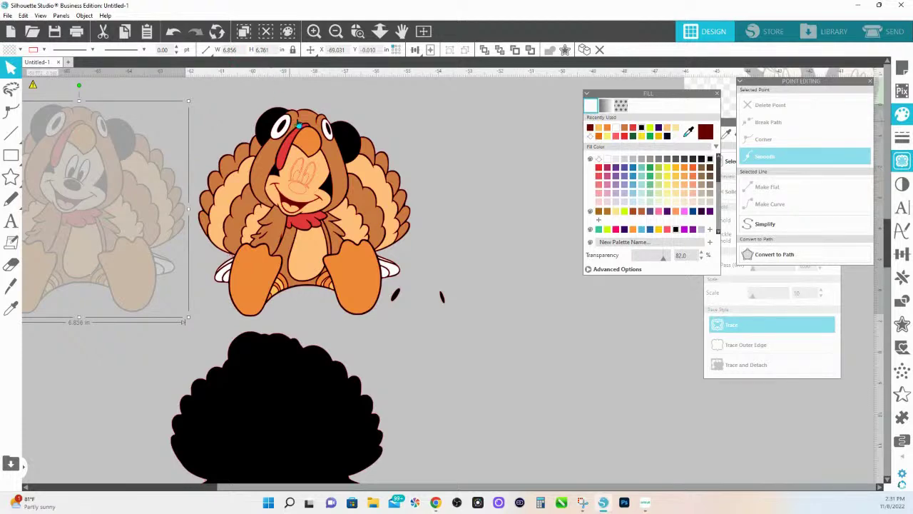
# Move the original picture closer to the traced turkey and reset its transparency to 0%
pyautogui.click(333, 137)
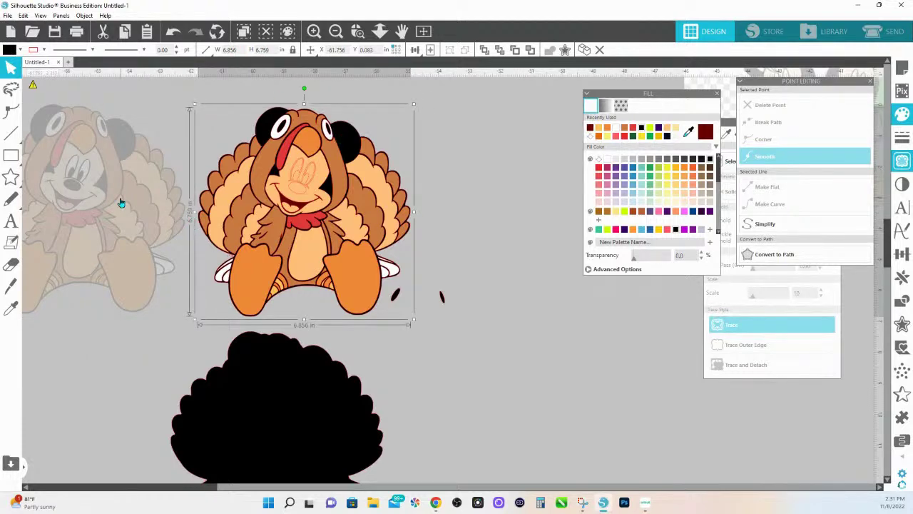
pyautogui.moveTo(121, 203); pyautogui.dragTo(149, 171)
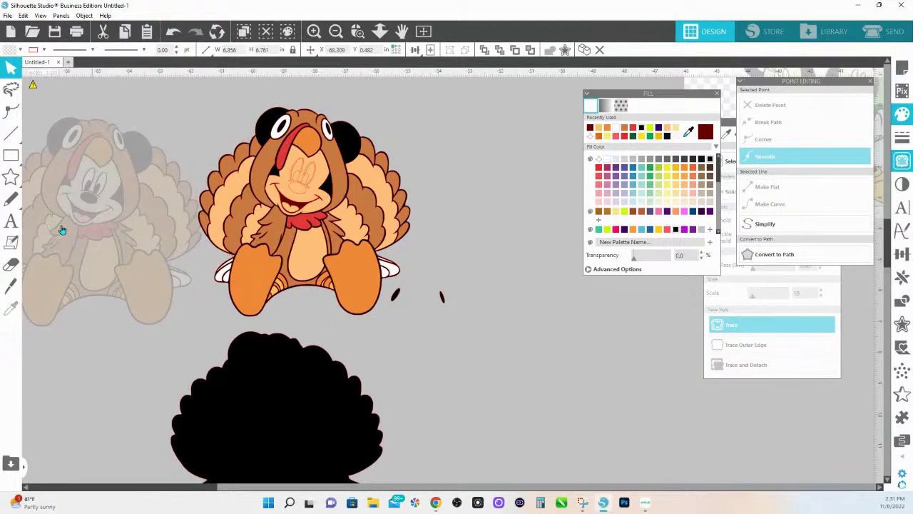
pyautogui.click(568, 247)
pyautogui.click(93, 214)
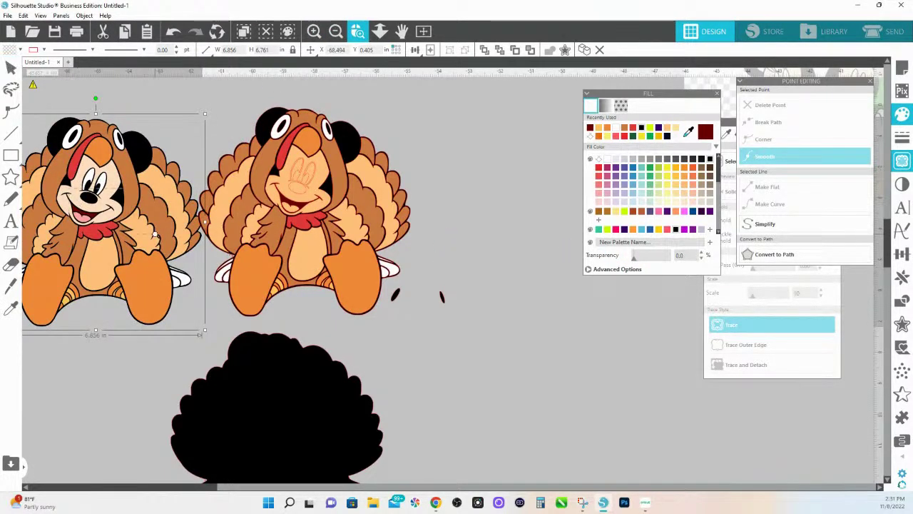
# Trace only the mouth area of the original picture at a 10% threshold
pyautogui.moveTo(65, 169); pyautogui.dragTo(162, 259)
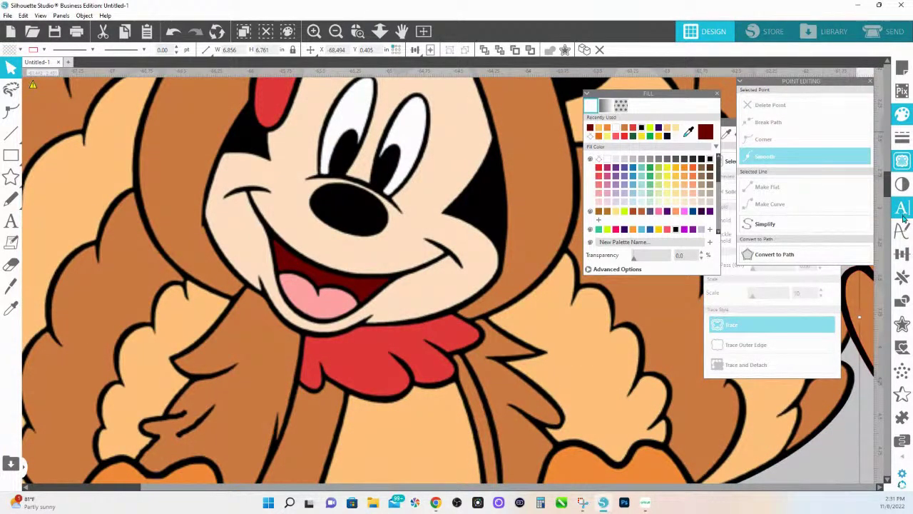
pyautogui.click(903, 163)
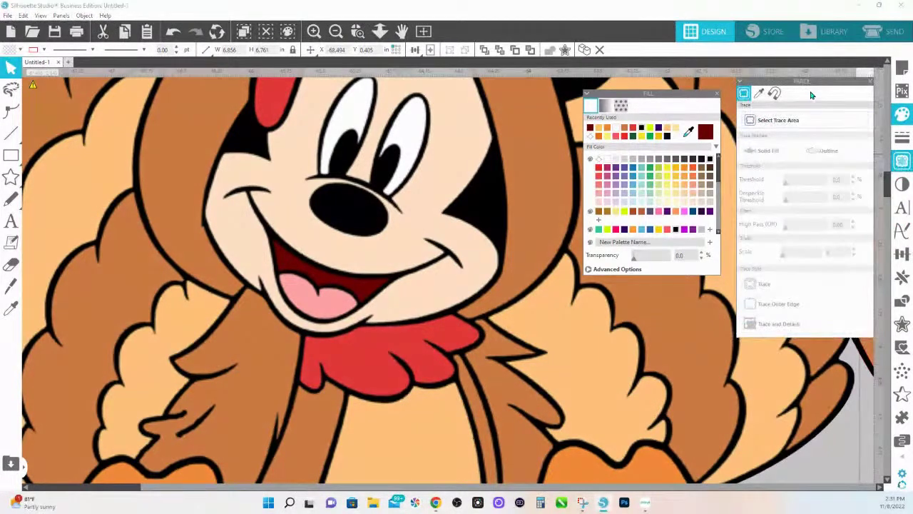
pyautogui.moveTo(802, 81); pyautogui.dragTo(543, 105)
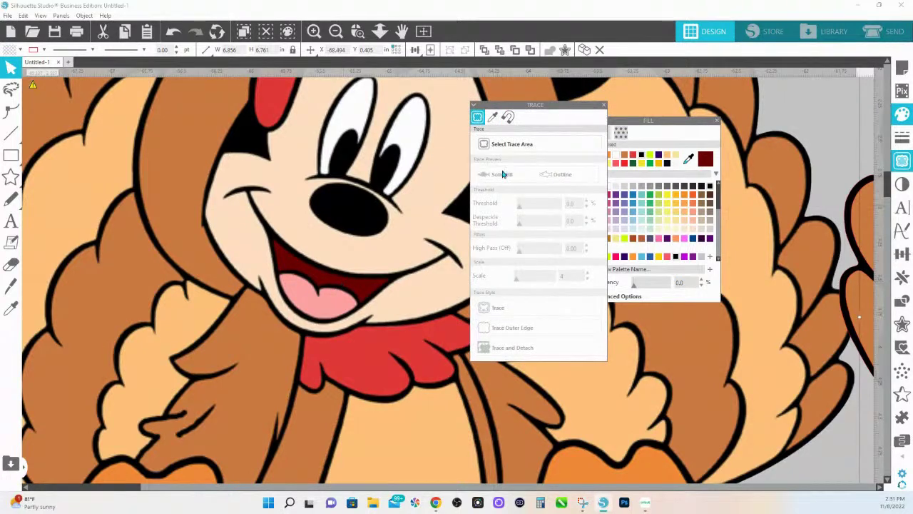
pyautogui.click(512, 144)
pyautogui.moveTo(254, 224)
pyautogui.mouseDown()
pyautogui.moveTo(418, 296)
pyautogui.moveTo(421, 322)
pyautogui.mouseUp()
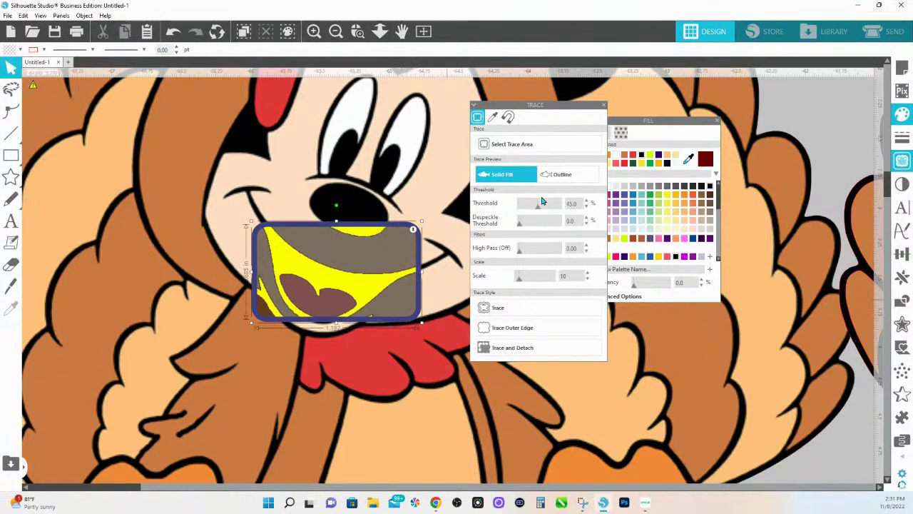
pyautogui.moveTo(540, 208); pyautogui.dragTo(522, 211)
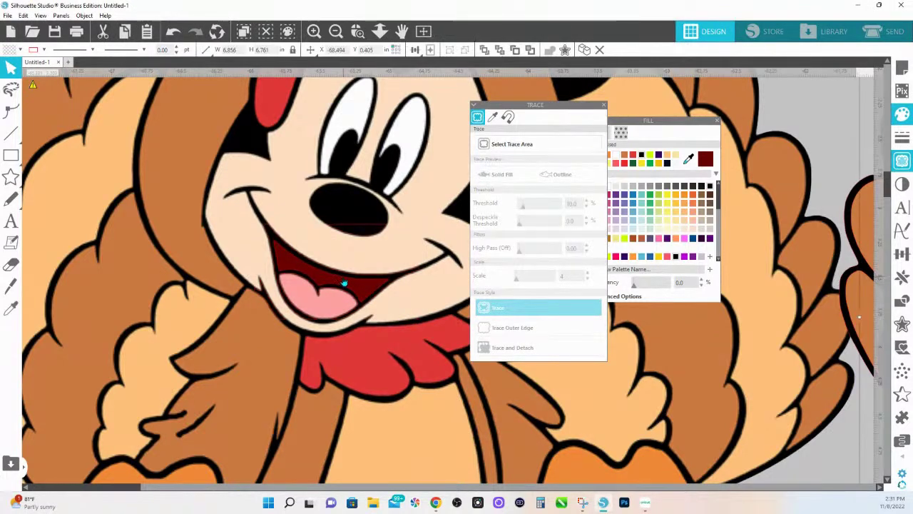
# Fill the new mouth trace with orange and release its compound path
pyautogui.click(343, 277)
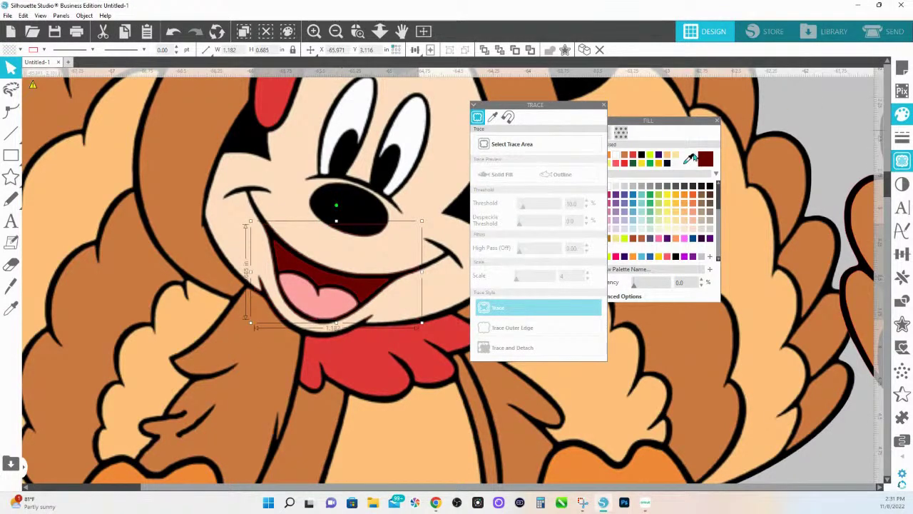
pyautogui.click(669, 243)
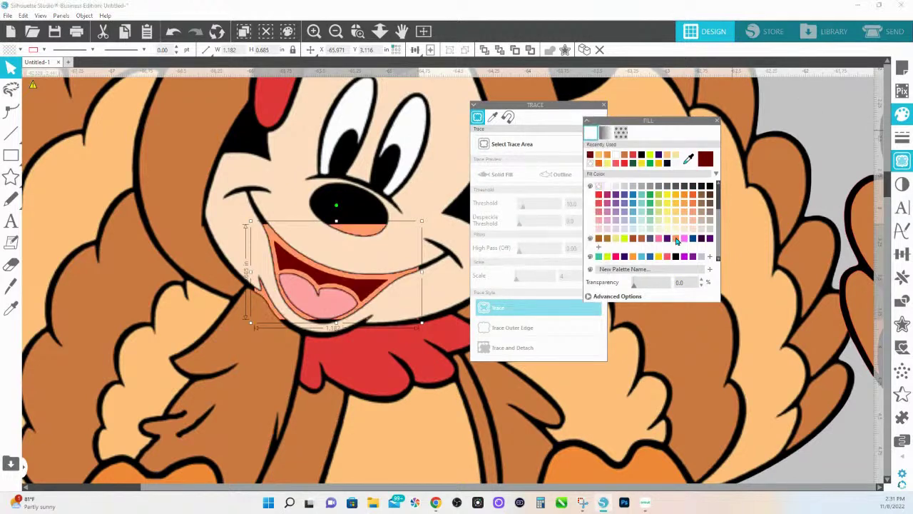
pyautogui.rightClick(387, 283)
pyautogui.click(424, 252)
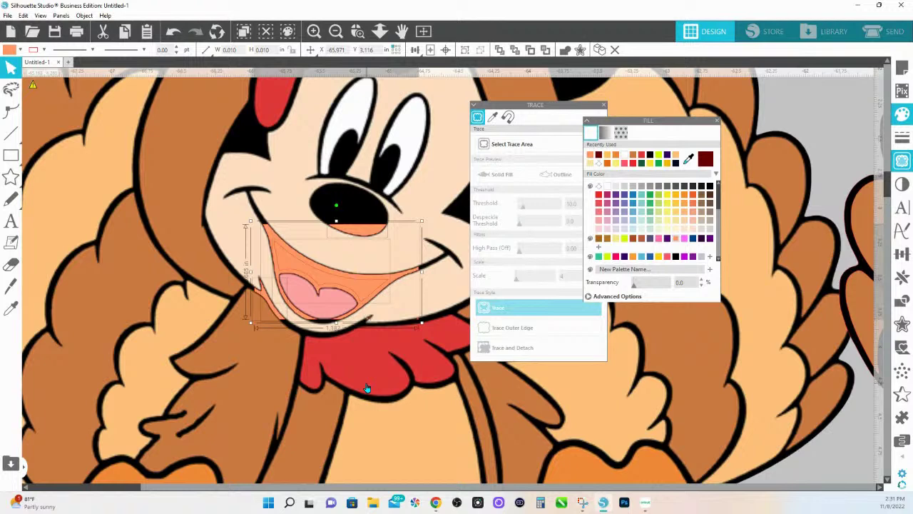
# Simplify the points of the inner mouth piece and place it in the traced turkey's mouth
pyautogui.click(366, 293)
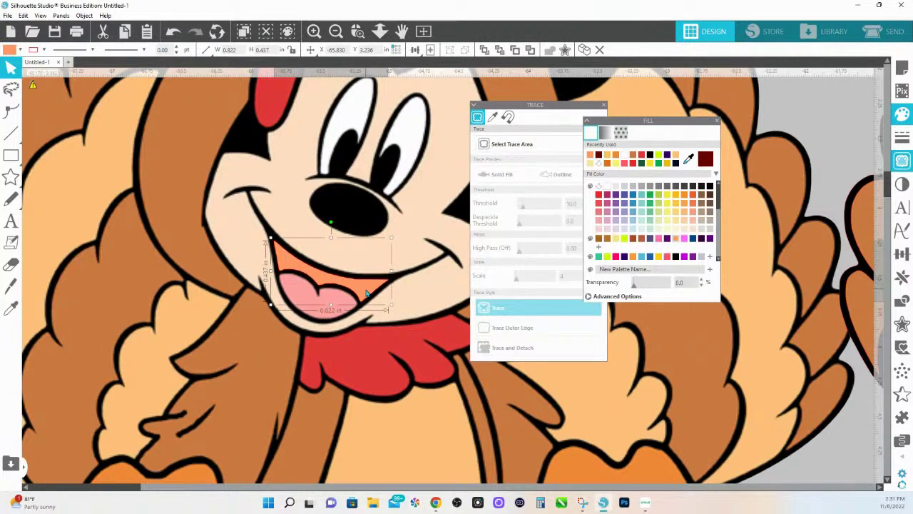
pyautogui.doubleClick(366, 293)
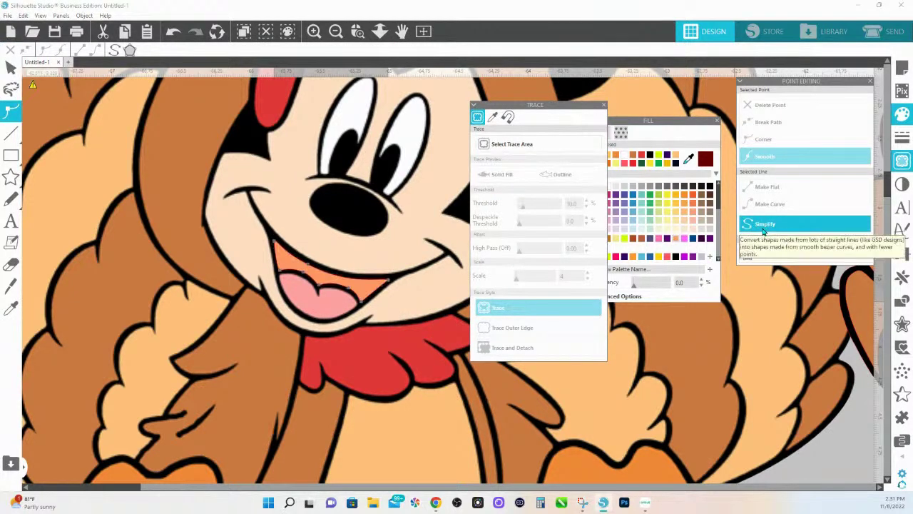
pyautogui.click(381, 32)
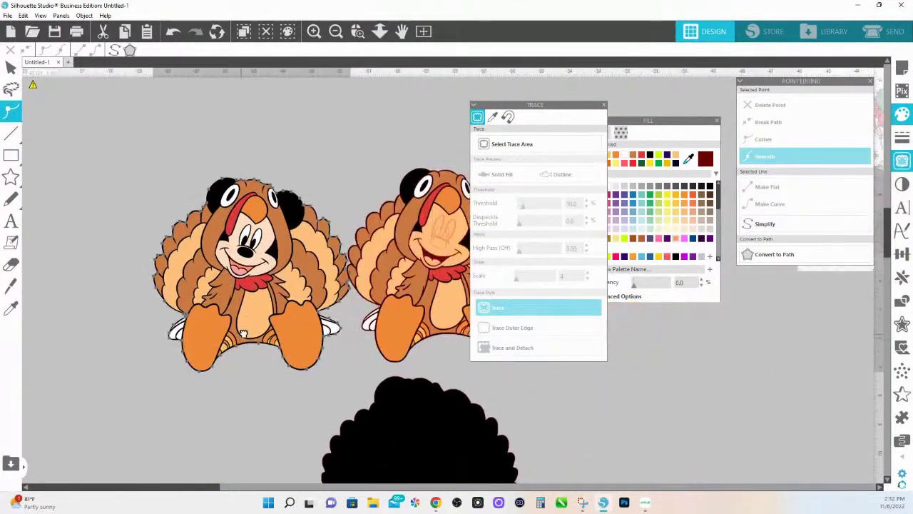
pyautogui.press('Escape')
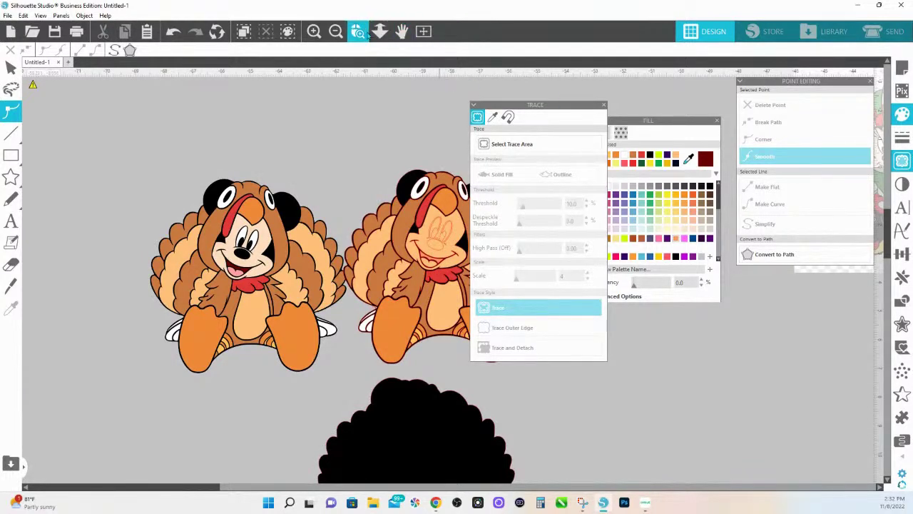
pyautogui.click(357, 31)
pyautogui.moveTo(493, 287); pyautogui.dragTo(411, 239)
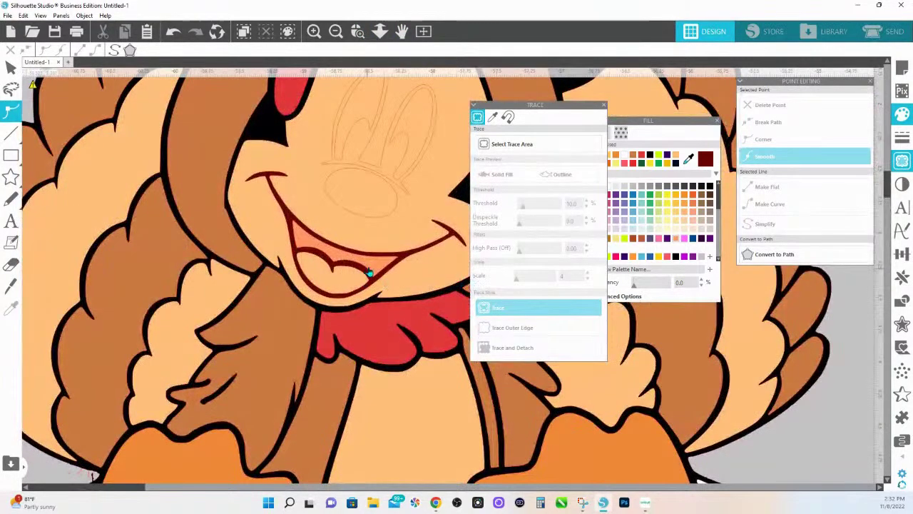
# Fill the placed inner mouth piece with dark red and select the mouth outline around it
pyautogui.click(705, 159)
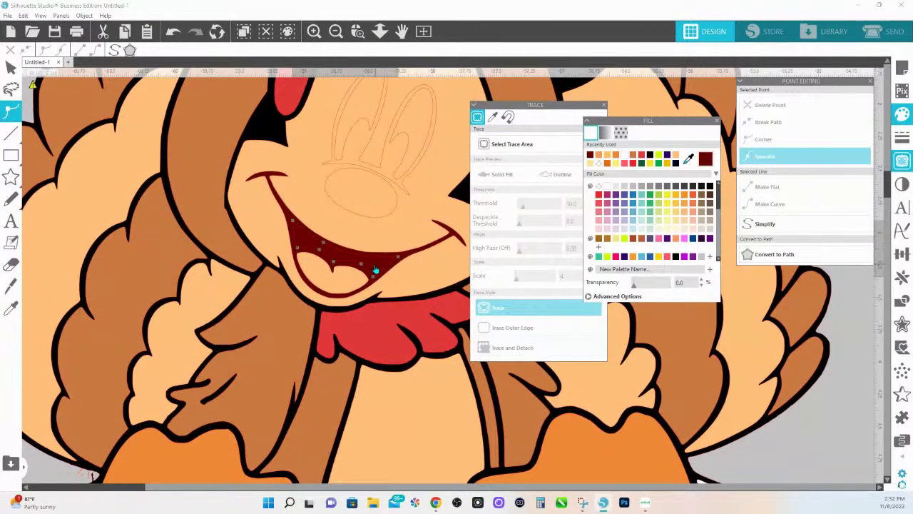
pyautogui.click(299, 222)
pyautogui.click(289, 219)
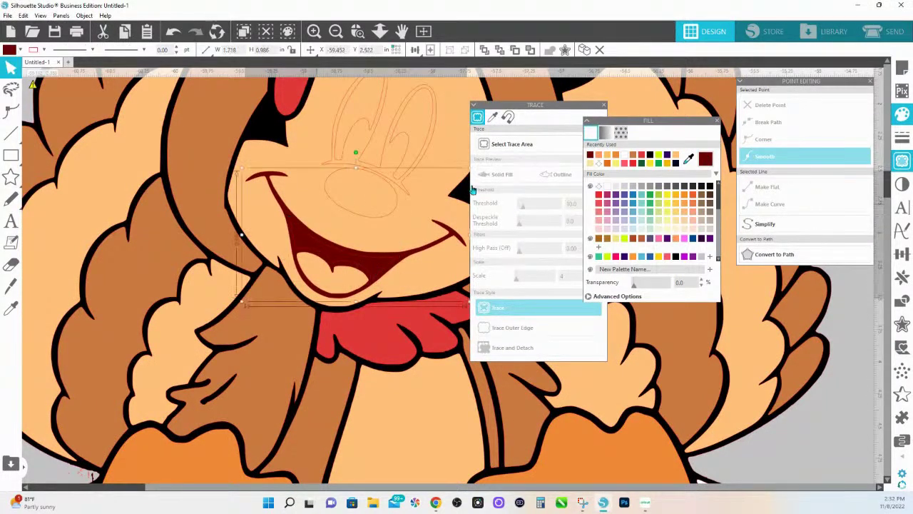
# Fill the selected mouth outline with black
pyautogui.click(710, 187)
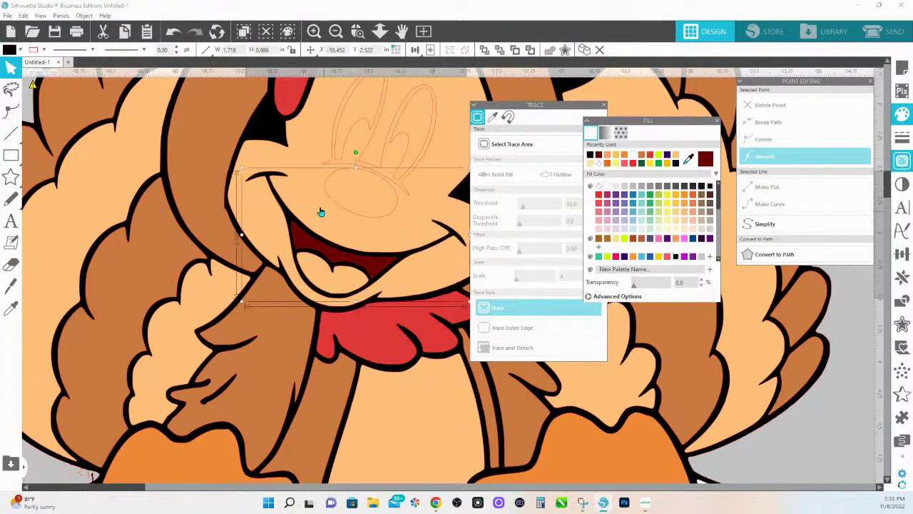
pyautogui.scroll(1, 312, 212)
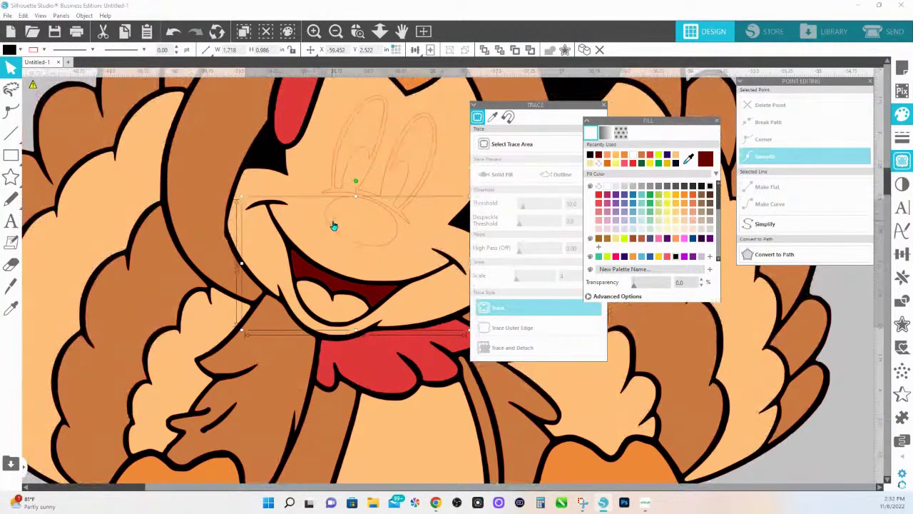
pyautogui.scroll(2, 285, 221)
pyautogui.scroll(-2, 231, 240)
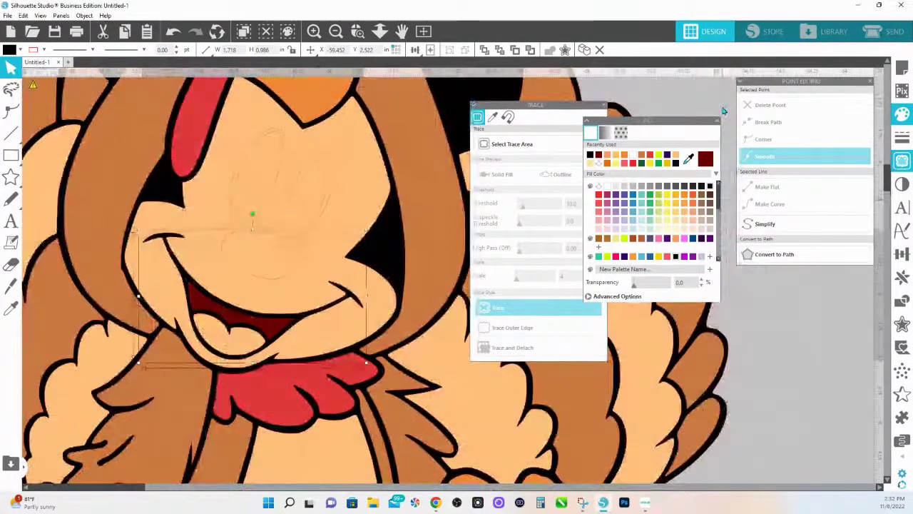
pyautogui.scroll(3, 300, 254)
pyautogui.scroll(-2, 357, 285)
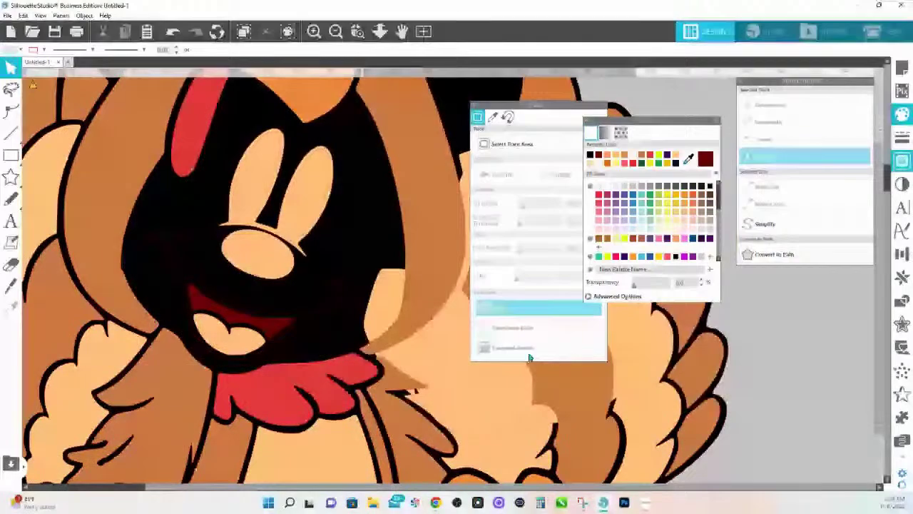
pyautogui.click(381, 311)
pyautogui.scroll(2, 312, 276)
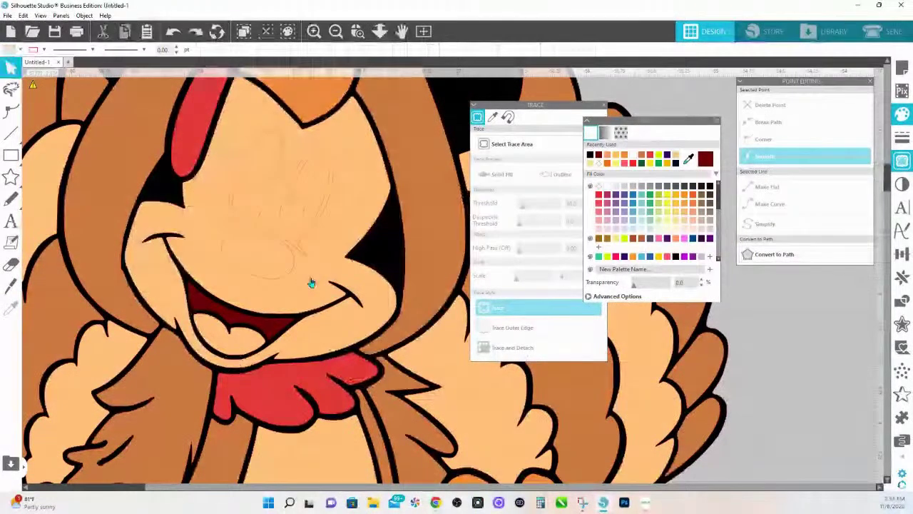
pyautogui.press('Escape')
# Combine the face shape with the mouth, eye and nose outlines lying over it into one compound path
pyautogui.click(167, 240)
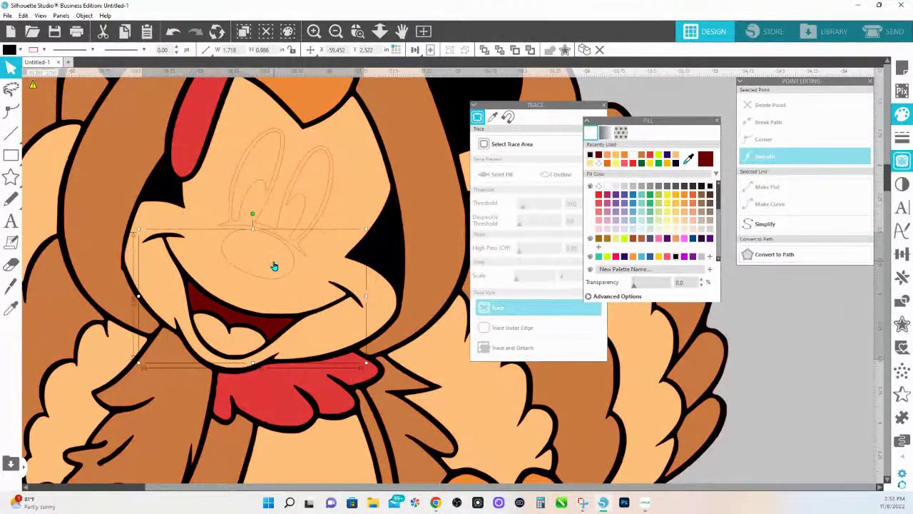
pyautogui.keyDown('shift'); pyautogui.click(259, 206); pyautogui.keyUp('shift')
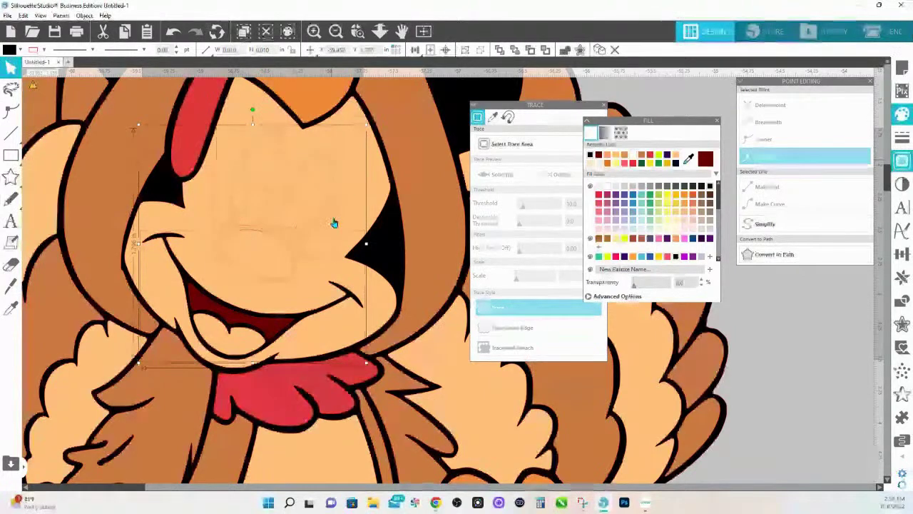
pyautogui.click(198, 229)
pyautogui.rightClick(197, 228)
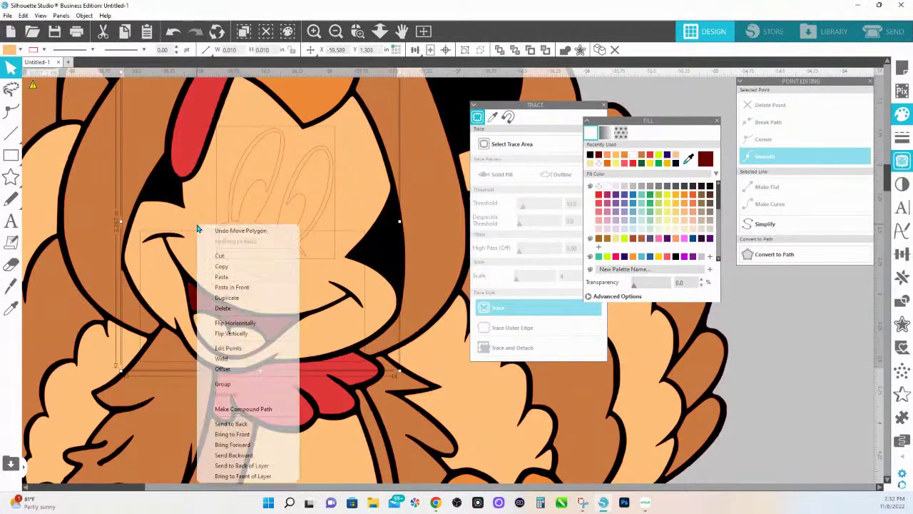
pyautogui.click(237, 411)
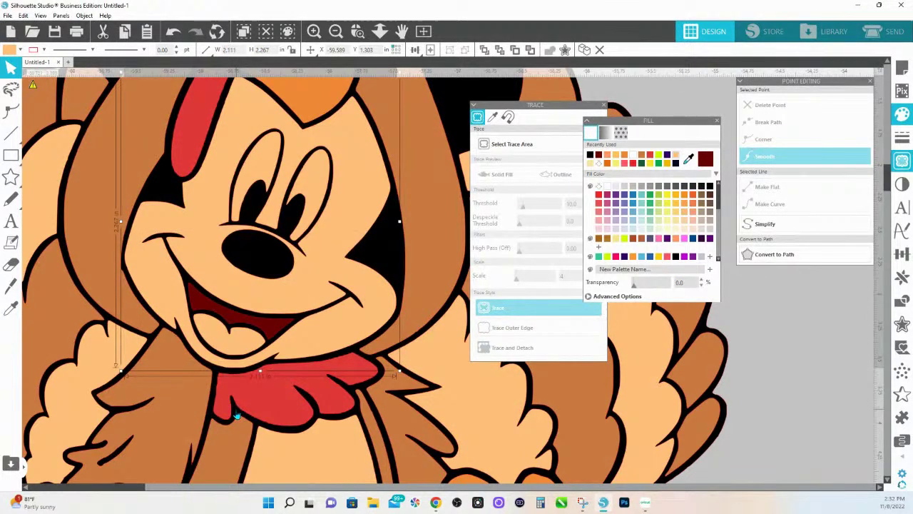
# Fill the traced turkey's eyes with white
pyautogui.click(318, 180)
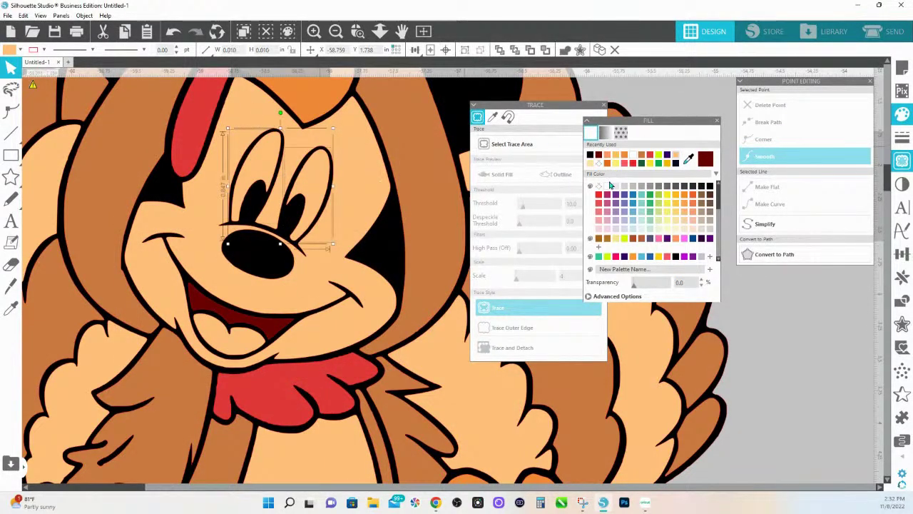
pyautogui.click(610, 190)
# Fill the face with pale peach and the tongue with pink, both sampled from the original picture
pyautogui.click(357, 215)
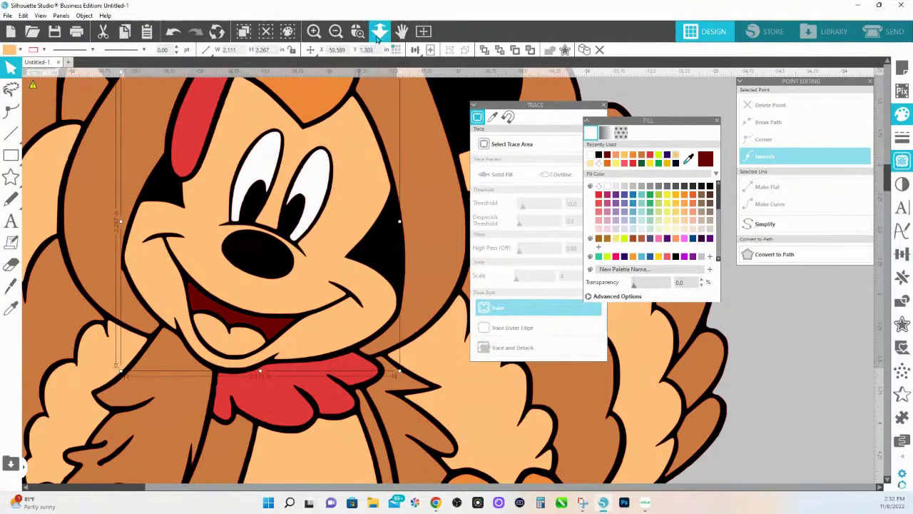
pyautogui.moveTo(358, 215); pyautogui.dragTo(357, 250)
pyautogui.scroll(-3, 638, 228)
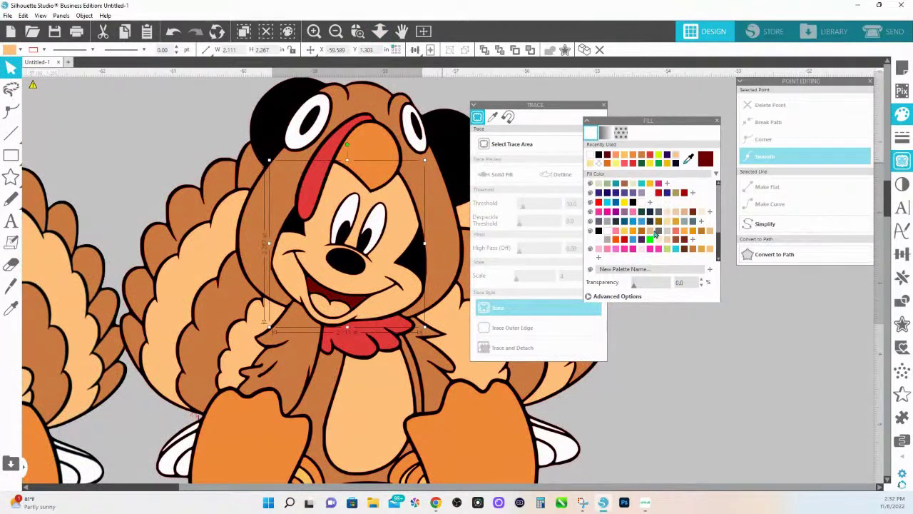
pyautogui.click(678, 243)
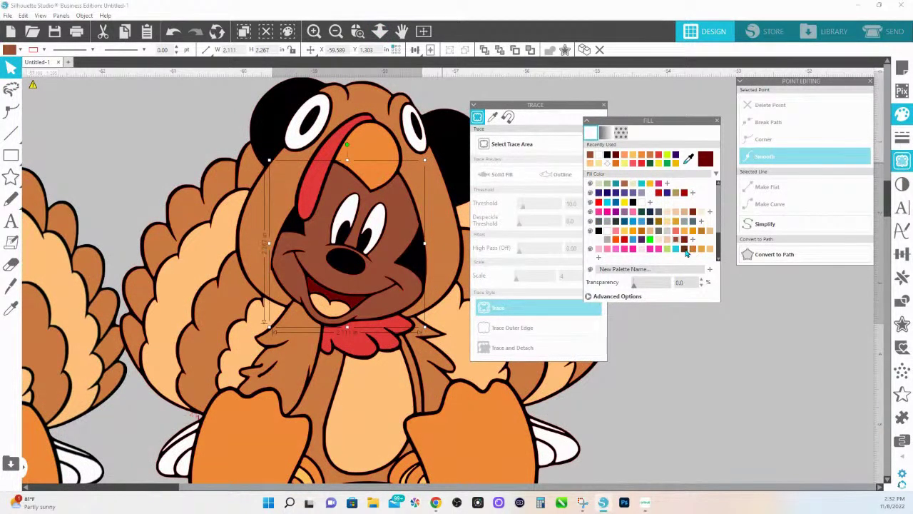
pyautogui.click(683, 249)
pyautogui.hscroll(-5, 657, 212)
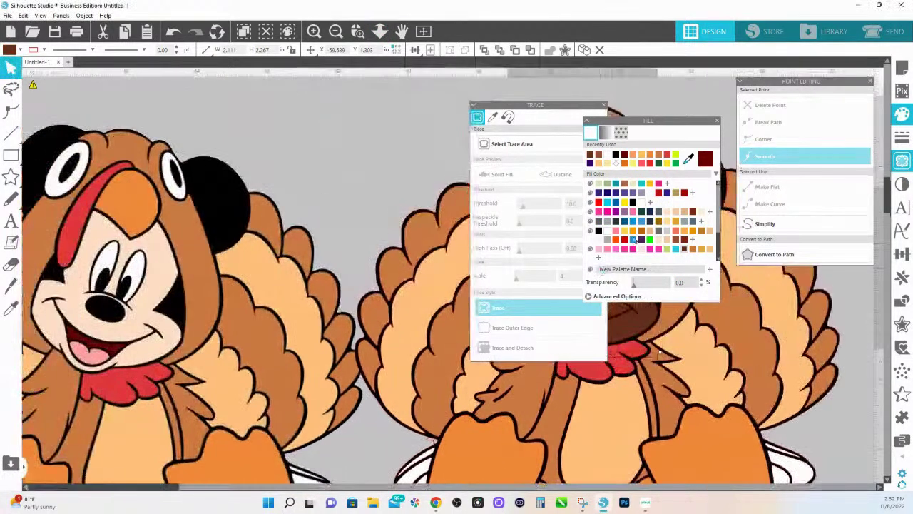
pyautogui.click(688, 160)
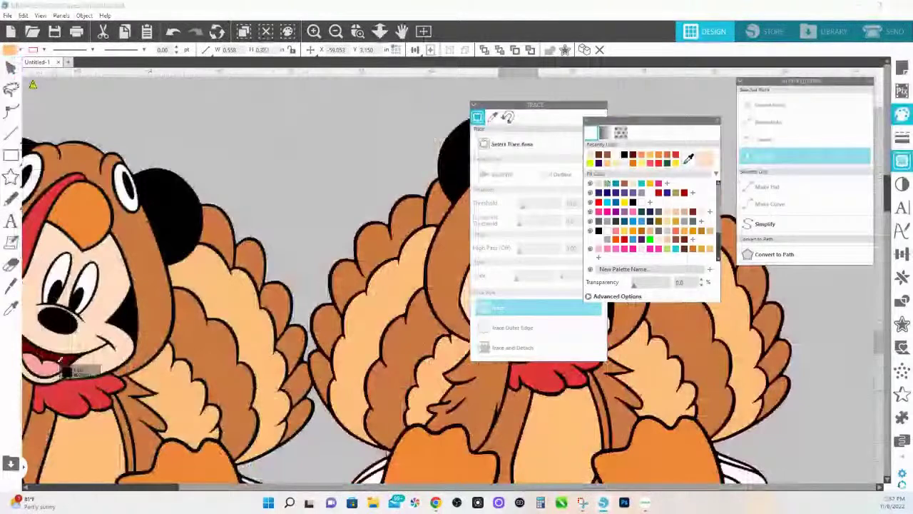
# Move the two small black slivers clear of the traced turkey and delete the stray slivers between the tail feathers and foot
pyautogui.click(380, 31)
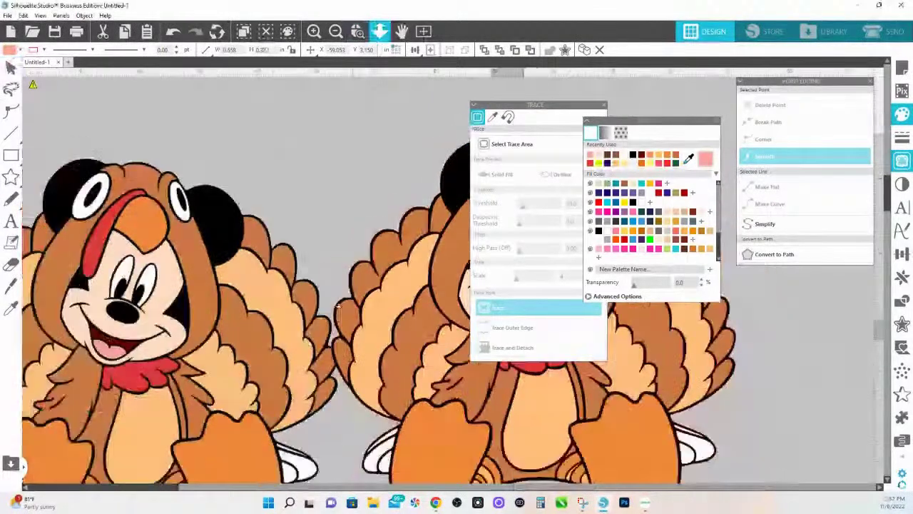
pyautogui.moveTo(338, 304); pyautogui.dragTo(418, 357)
pyautogui.click(357, 31)
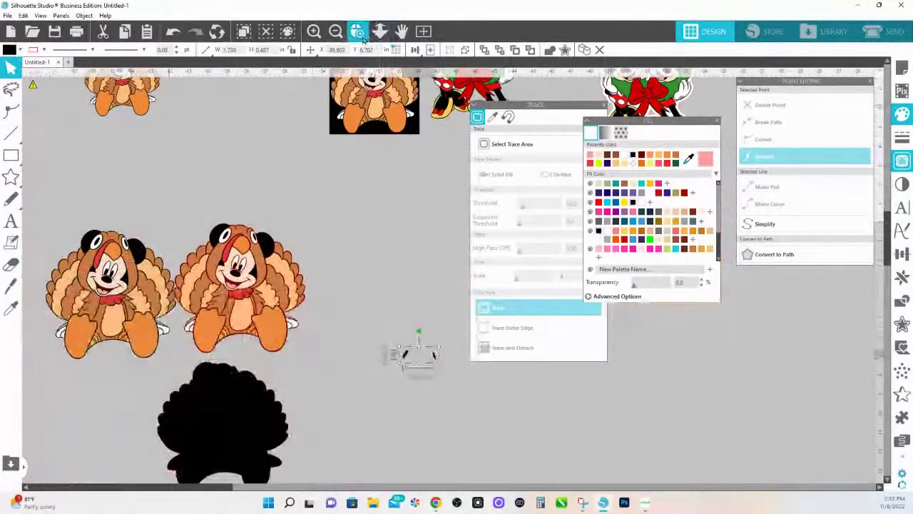
pyautogui.moveTo(157, 279); pyautogui.dragTo(300, 354)
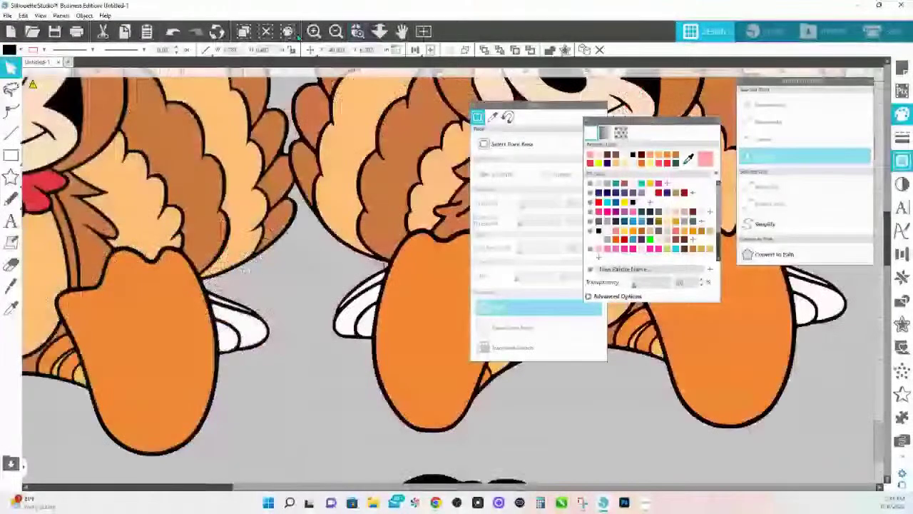
pyautogui.scroll(3, 363, 265)
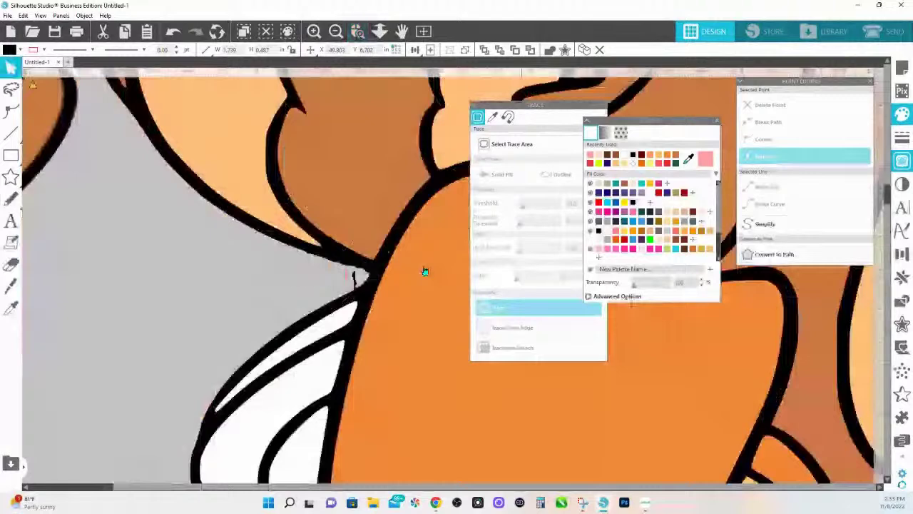
pyautogui.scroll(-2, 425, 271)
pyautogui.moveTo(325, 274); pyautogui.dragTo(389, 304)
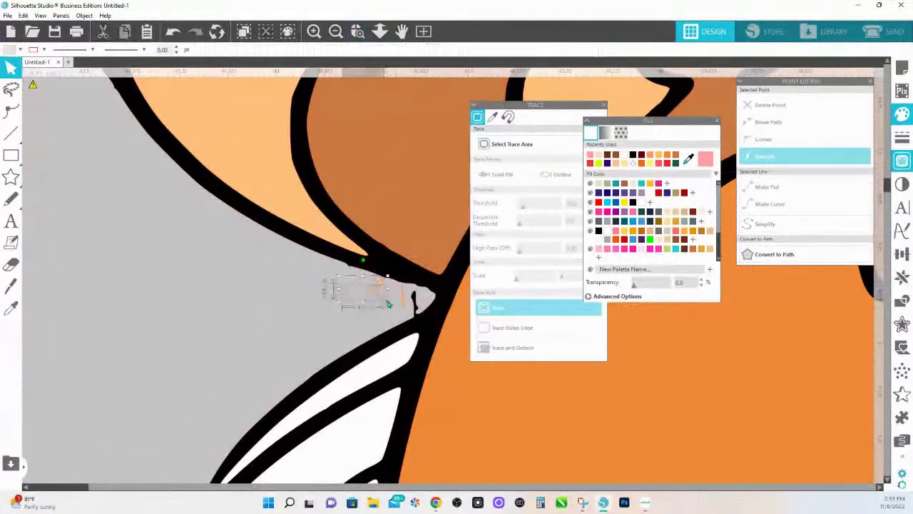
pyautogui.press('Delete')
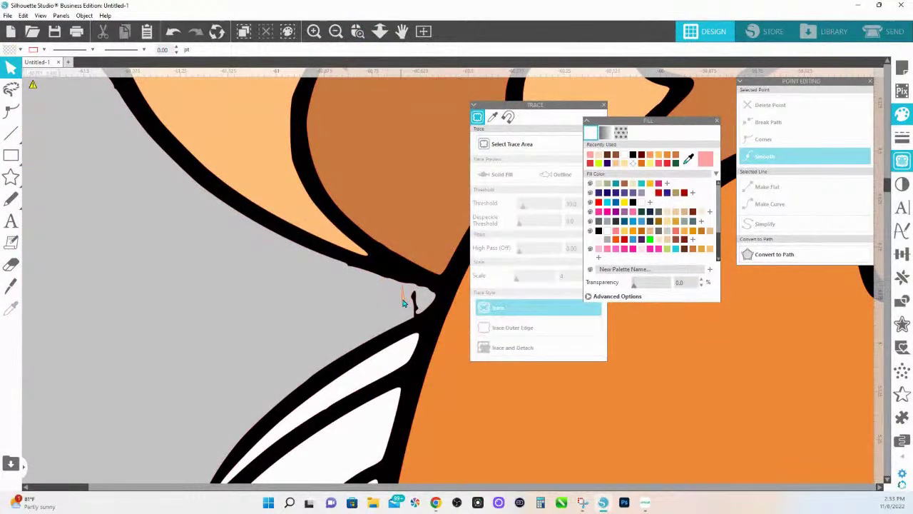
# Delete the surplus points and the stray nub from the black outline in the gap between the tail feathers and the foot
pyautogui.doubleClick(401, 300)
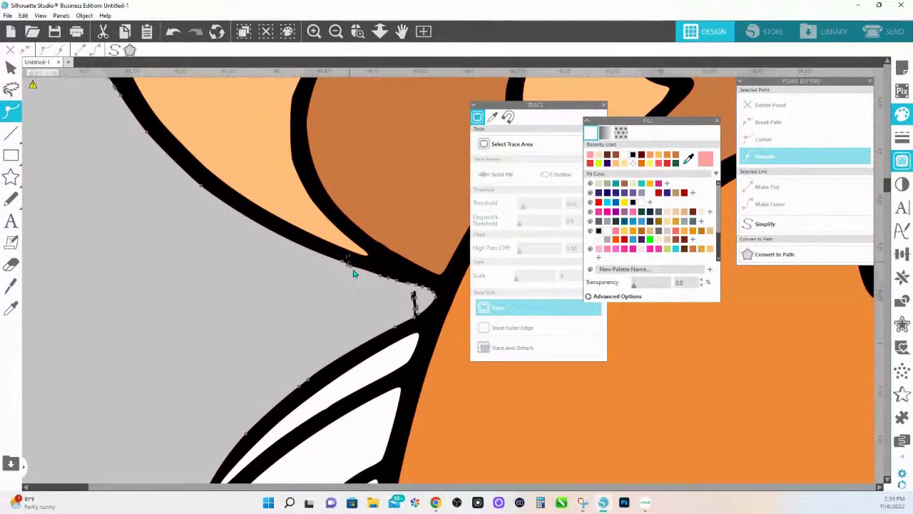
pyautogui.moveTo(353, 273); pyautogui.dragTo(434, 294)
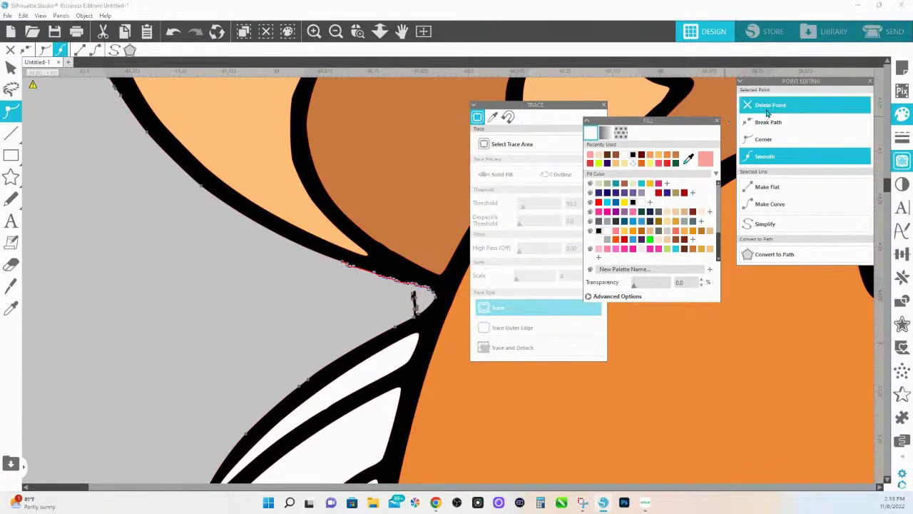
pyautogui.click(768, 108)
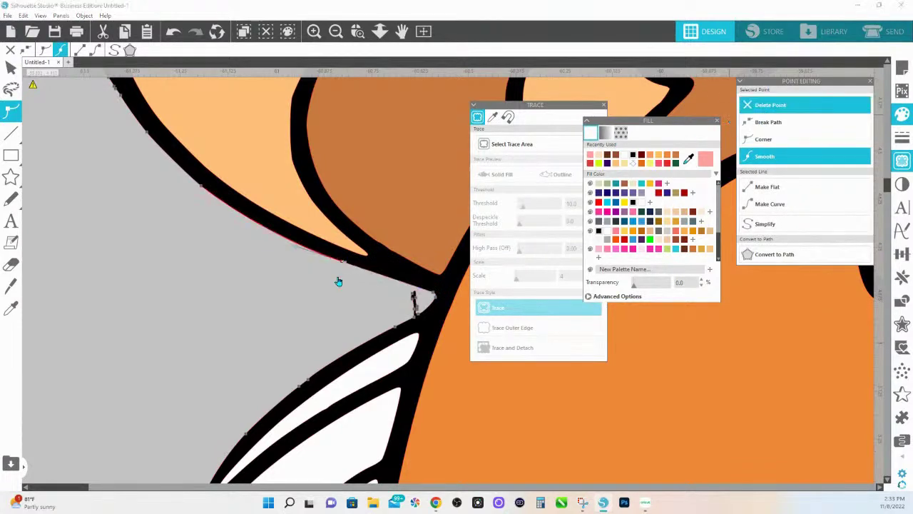
pyautogui.click(390, 282)
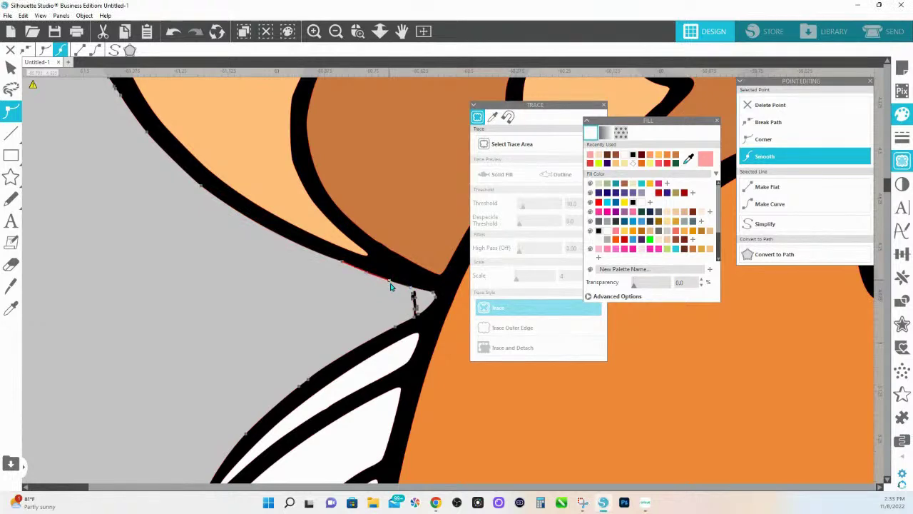
pyautogui.click(413, 300)
pyautogui.click(770, 107)
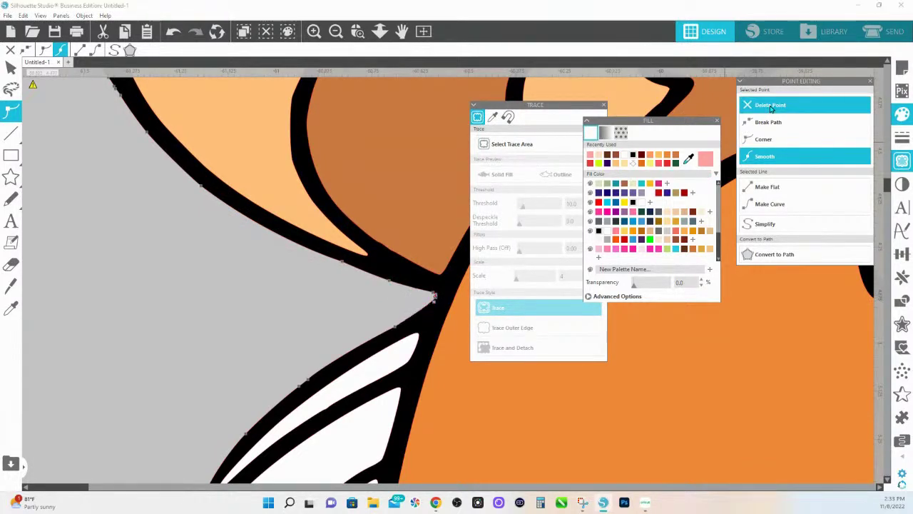
# Move the original turkey picture farther left, leaving open space between it and the traced turkey
pyautogui.click(379, 31)
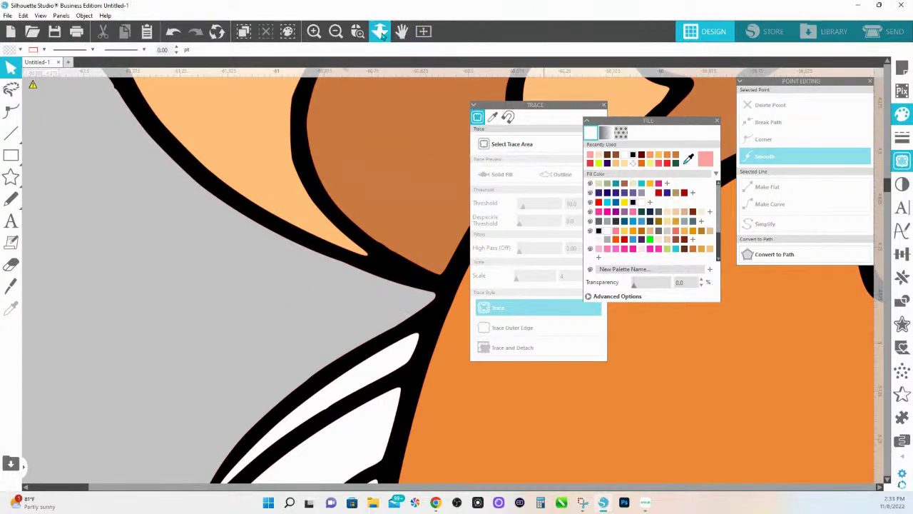
pyautogui.moveTo(285, 226); pyautogui.dragTo(302, 230)
pyautogui.scroll(-5, 302, 230)
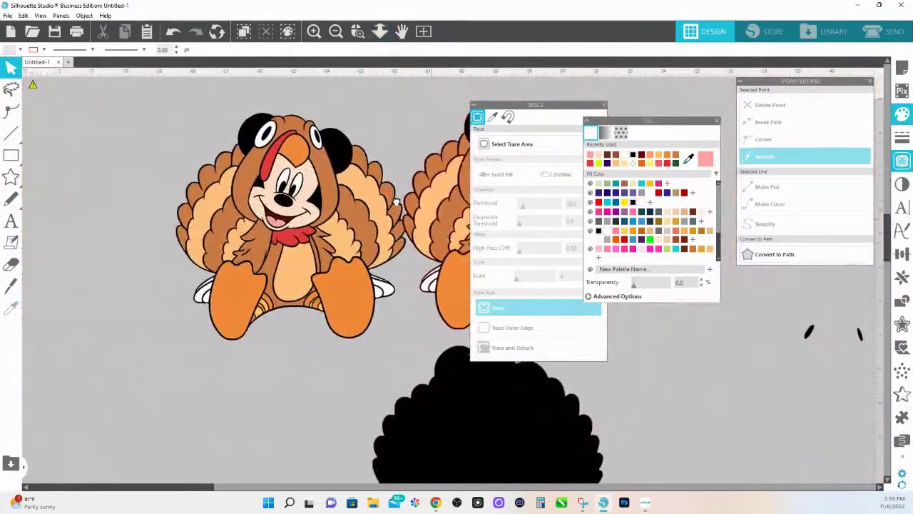
pyautogui.moveTo(391, 222); pyautogui.dragTo(198, 221)
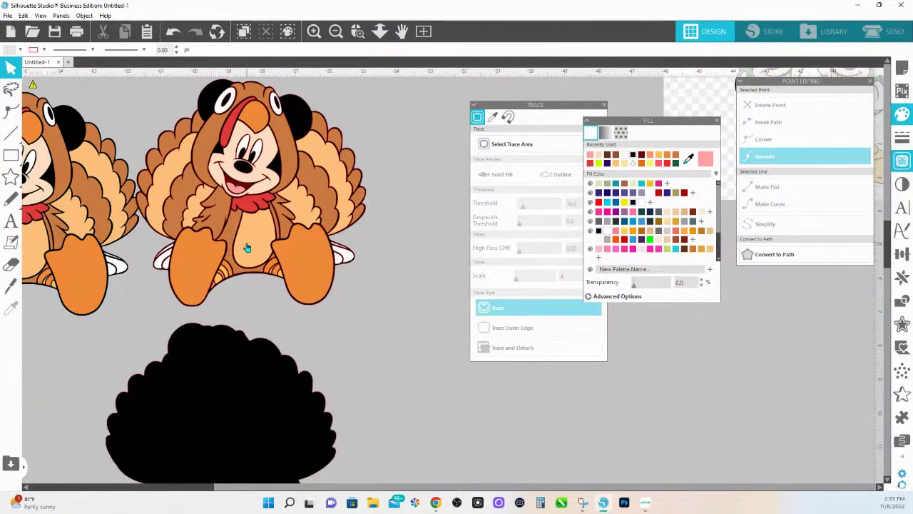
pyautogui.click(379, 31)
pyautogui.scroll(-2, 249, 179)
pyautogui.moveTo(187, 210); pyautogui.dragTo(58, 215)
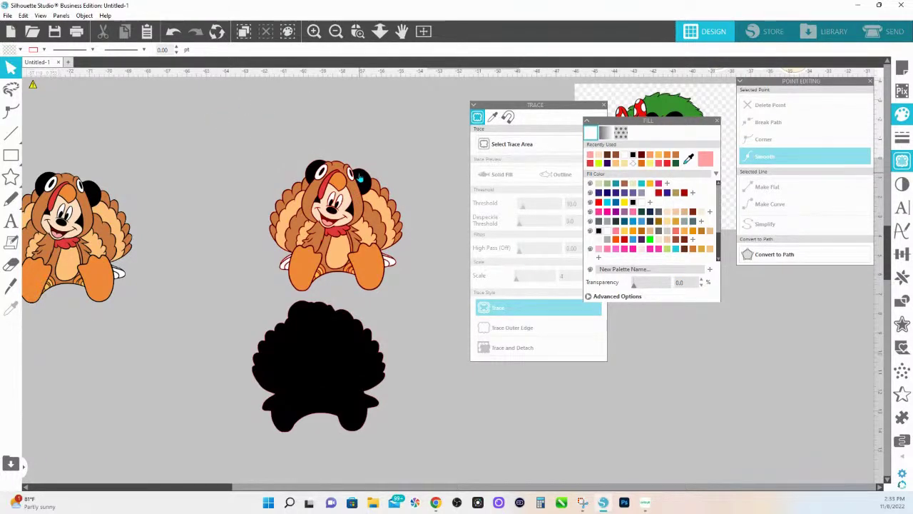
# Pull the black base layer and the brown body layer out of the traced turkey into the empty space around it
pyautogui.click(360, 190)
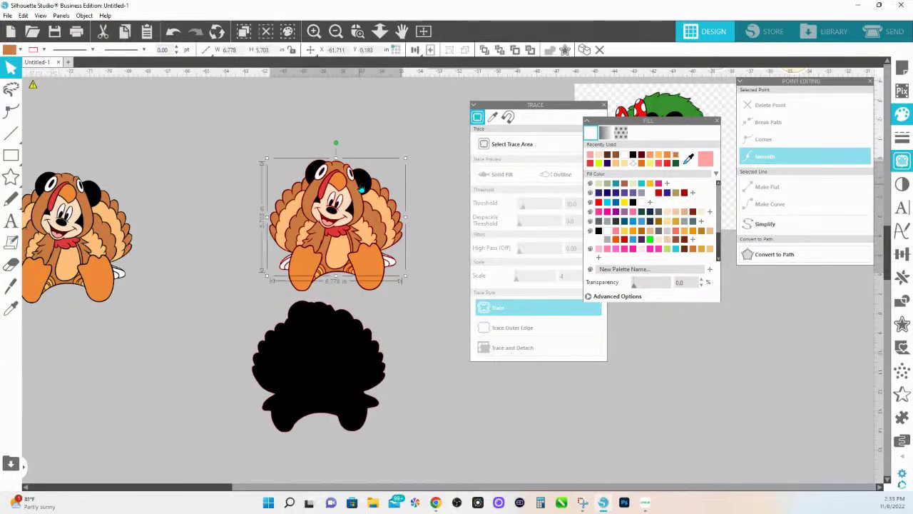
pyautogui.click(363, 186)
pyautogui.moveTo(367, 184); pyautogui.dragTo(242, 89)
pyautogui.click(307, 189)
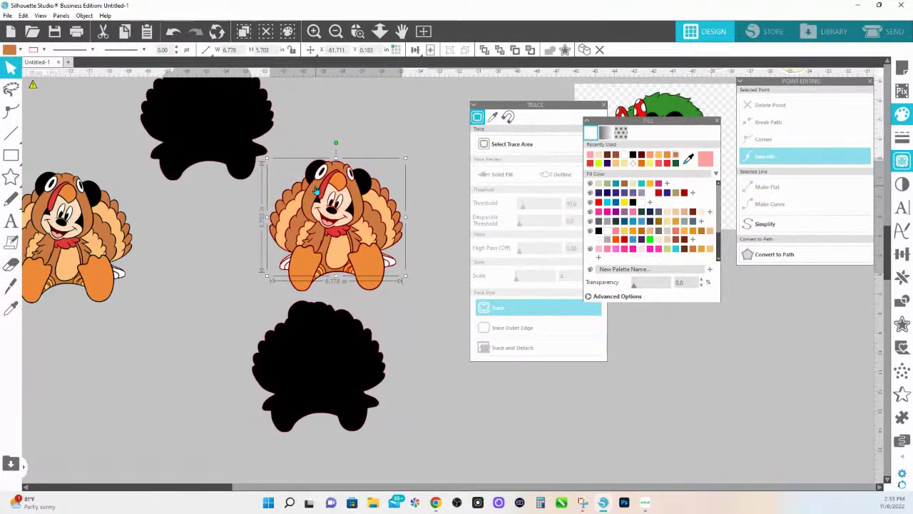
pyautogui.moveTo(319, 187)
pyautogui.mouseDown()
pyautogui.moveTo(381, 151)
pyautogui.moveTo(356, 110)
pyautogui.moveTo(246, 68)
pyautogui.moveTo(182, 305)
pyautogui.moveTo(187, 317)
pyautogui.mouseUp()
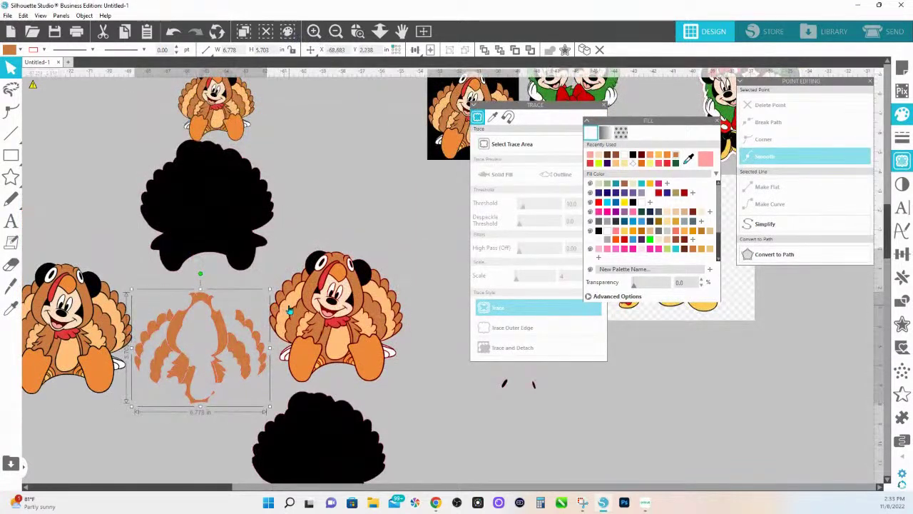
# Move the light tan feather layer and the orange feet layer out of the traced turkey to below the brown body layer
pyautogui.click(290, 308)
pyautogui.moveTo(287, 311)
pyautogui.mouseDown()
pyautogui.moveTo(145, 421)
pyautogui.moveTo(100, 422)
pyautogui.moveTo(103, 436)
pyautogui.mouseUp()
pyautogui.scroll(-1, 311, 335)
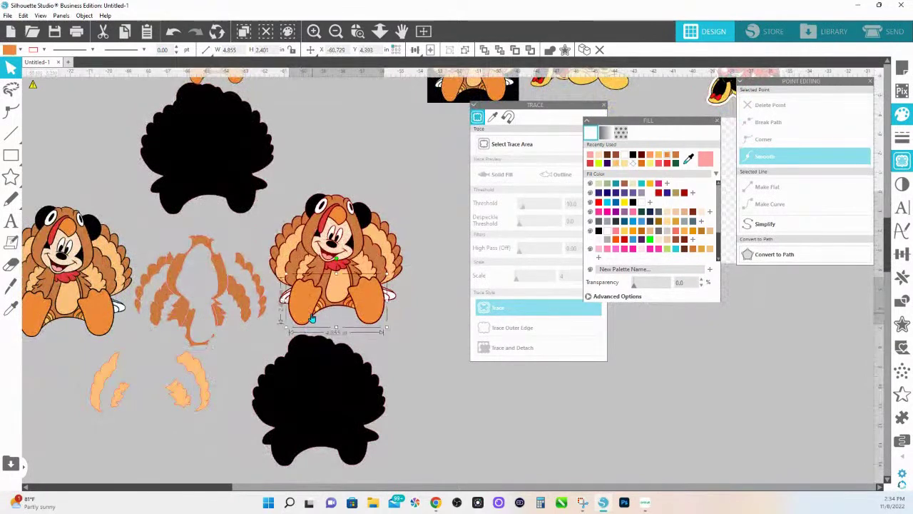
pyautogui.click(304, 330)
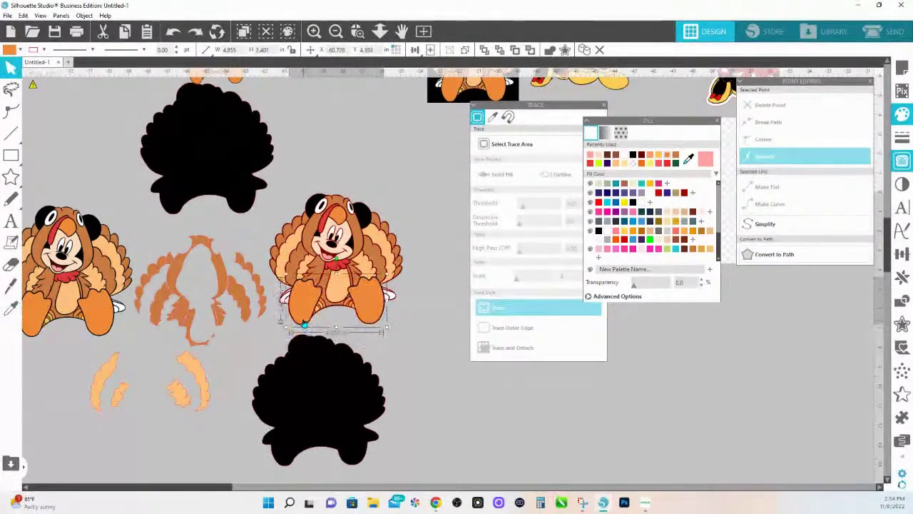
pyautogui.moveTo(304, 330); pyautogui.dragTo(127, 470)
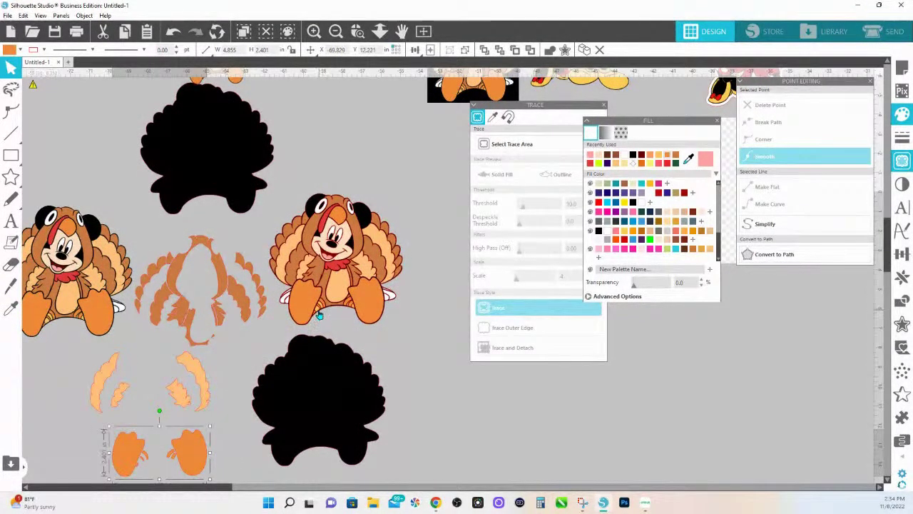
# Separate the small light orange stripe pieces and the white pieces from the traced turkey into the empty space beside the lower black base
pyautogui.click(316, 314)
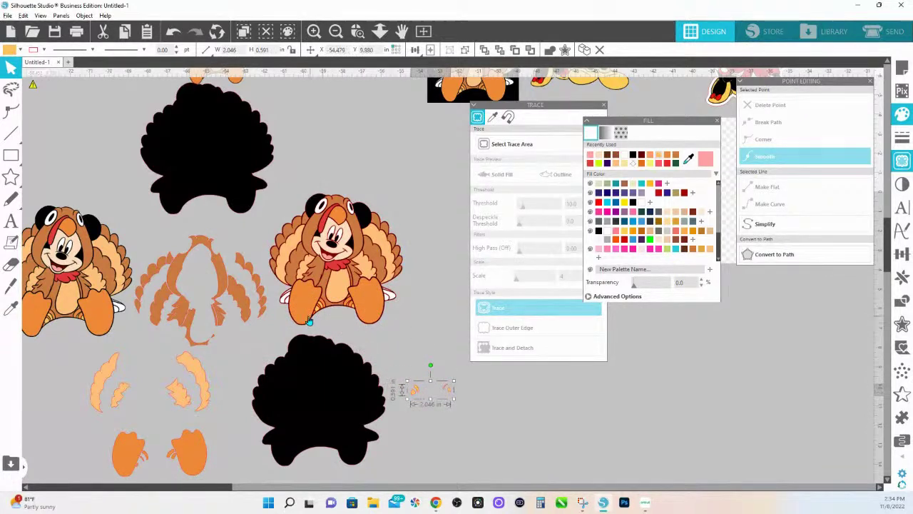
pyautogui.click(287, 305)
pyautogui.moveTo(287, 305); pyautogui.dragTo(382, 349)
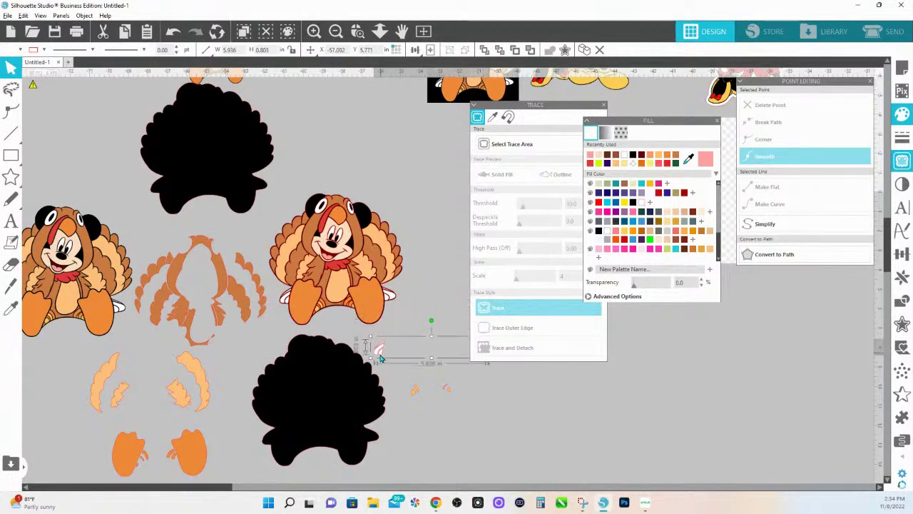
# Move the red wattle and collar pieces together out of the traced turkey, next to the other small pieces
pyautogui.click(337, 273)
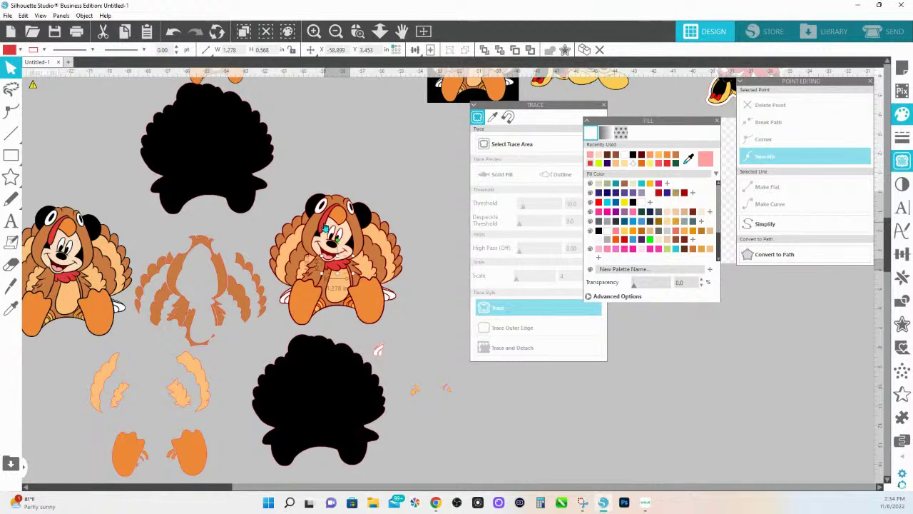
pyautogui.click(327, 227)
pyautogui.press('i')
pyautogui.click(327, 227)
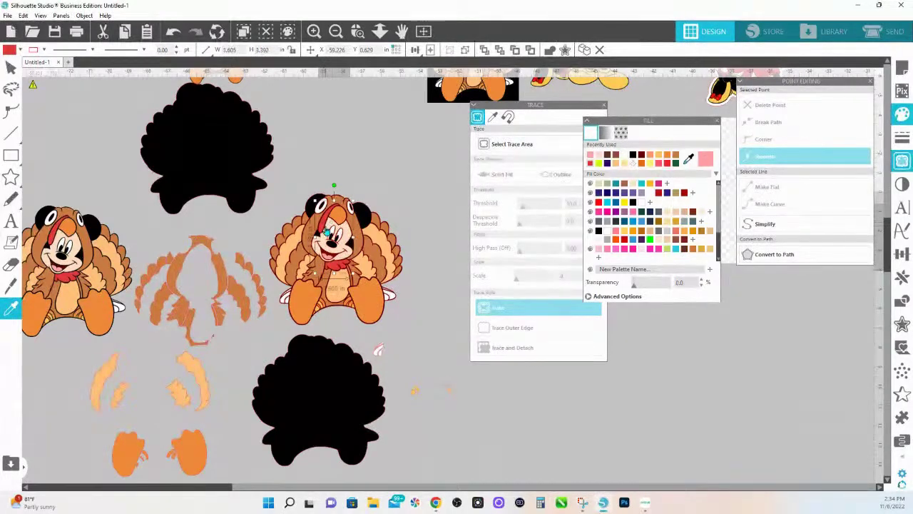
pyautogui.press('v')
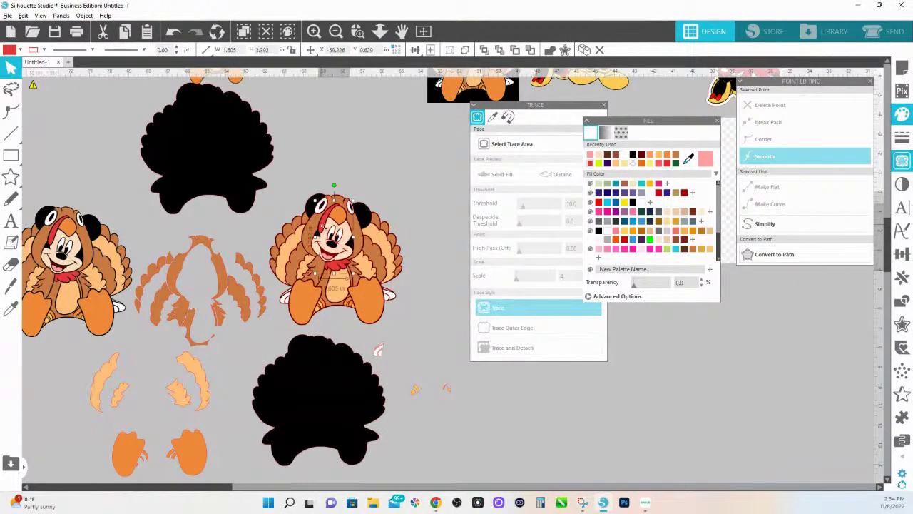
pyautogui.moveTo(320, 231); pyautogui.dragTo(410, 321)
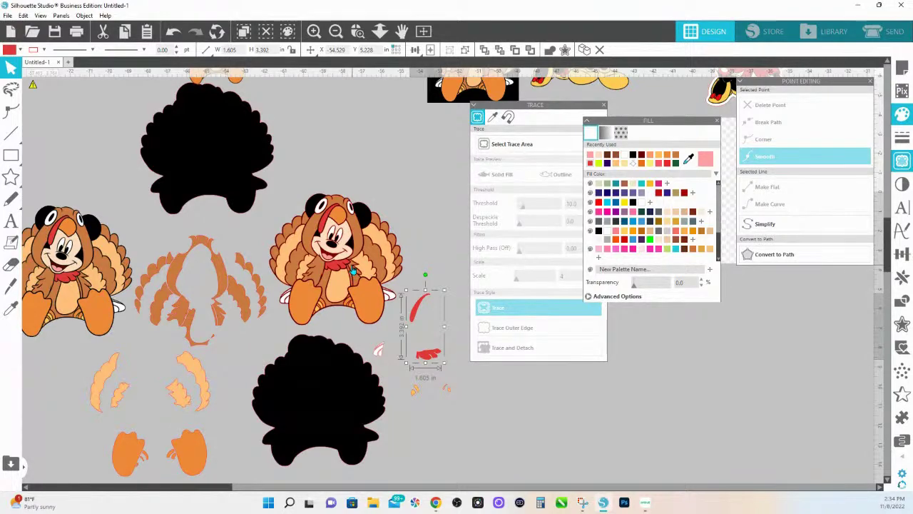
# Copy the standalone Mickey and Minnie wreath picture without a white border and paste it into a new document
pyautogui.moveTo(388, 163); pyautogui.dragTo(224, 430)
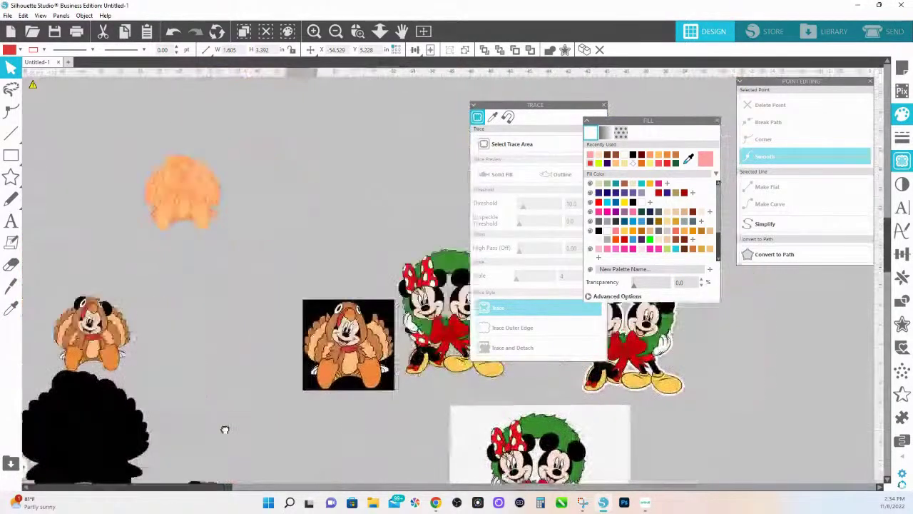
pyautogui.click(350, 431)
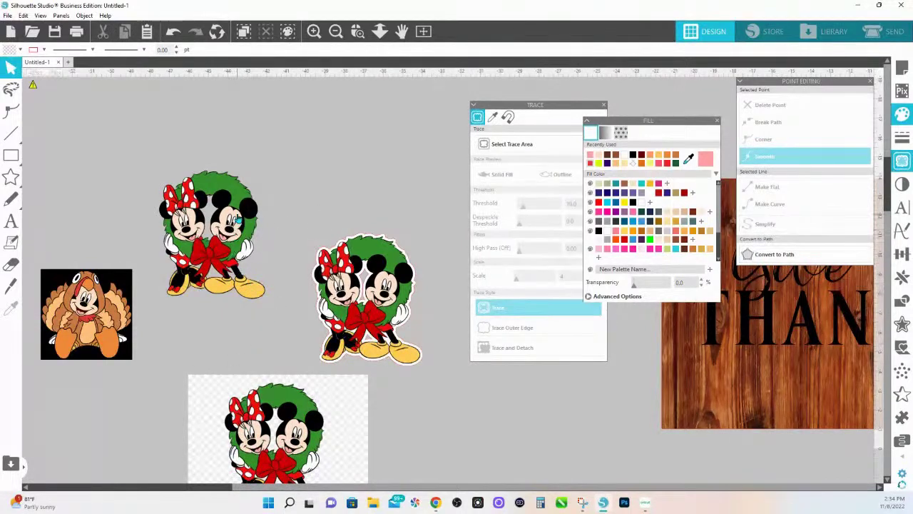
pyautogui.click(237, 221)
pyautogui.press('i')
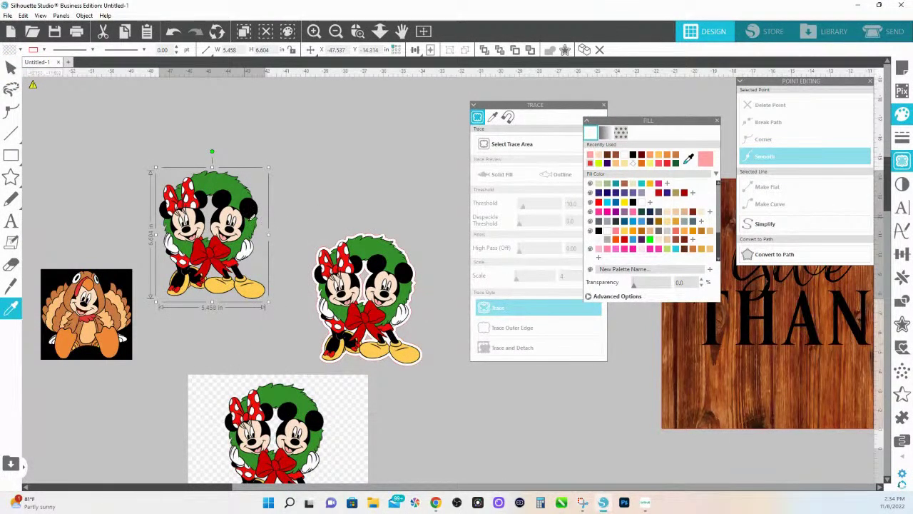
pyautogui.click(68, 62)
pyautogui.hotkey('ctrl', 'v')
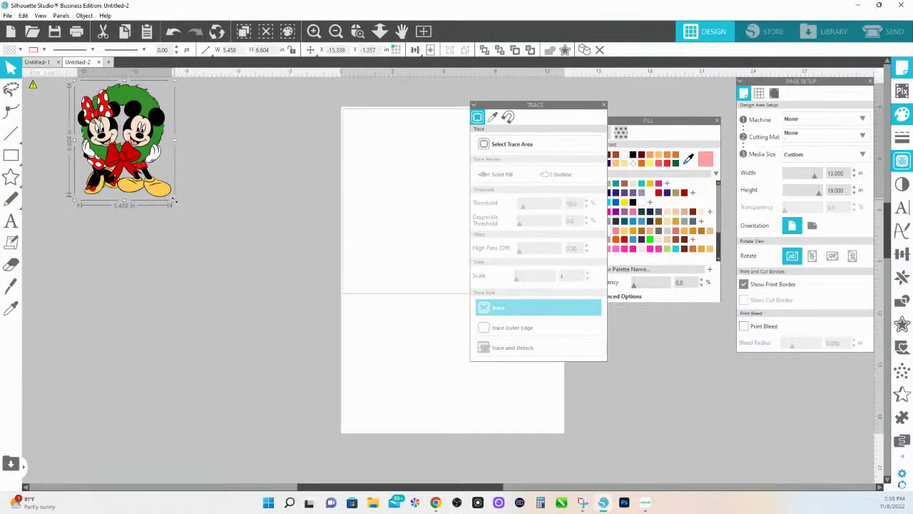
# Enlarge the pasted wreath picture to about 15.0 by 18.2 inches, keeping its proportions
pyautogui.moveTo(173, 203); pyautogui.dragTo(337, 398)
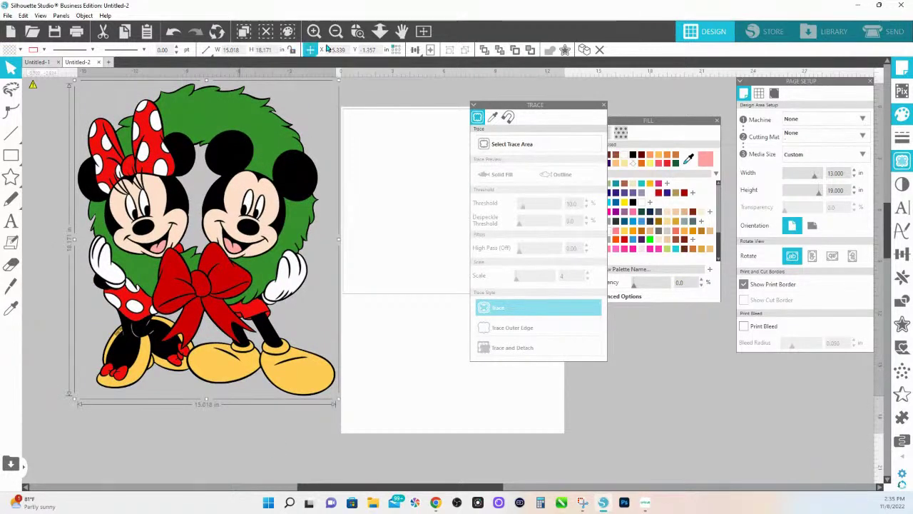
pyautogui.click(357, 31)
pyautogui.moveTo(49, 84); pyautogui.dragTo(364, 440)
pyautogui.click(542, 143)
pyautogui.click(603, 106)
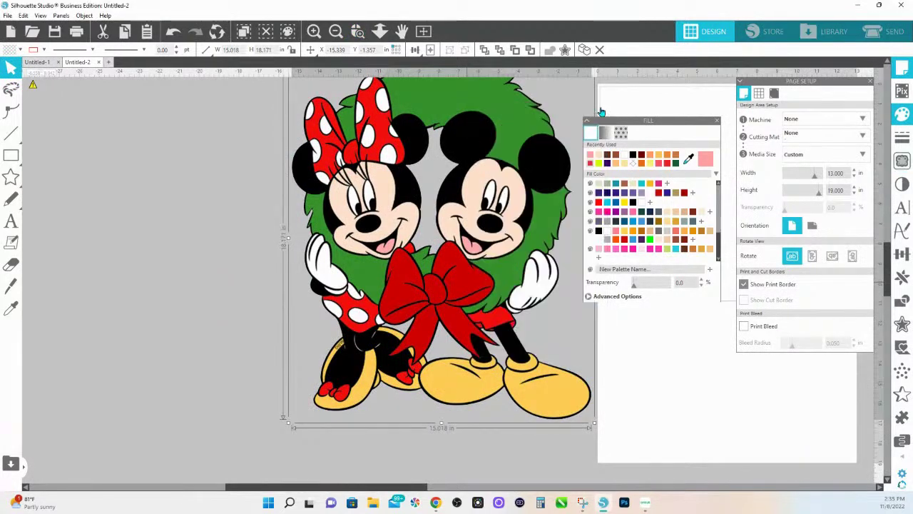
pyautogui.hscroll(3, 434, 215)
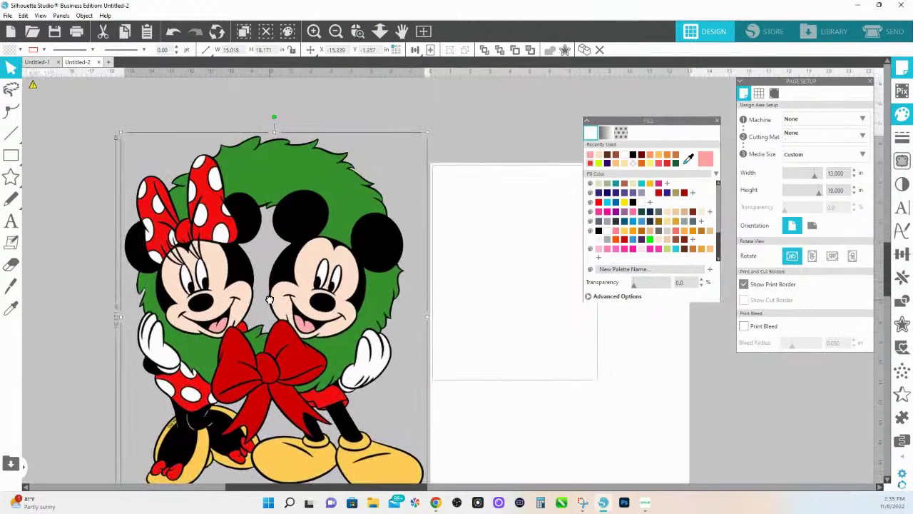
# Define a trace area around the whole wreath picture and lower the trace threshold to 22%
pyautogui.click(902, 161)
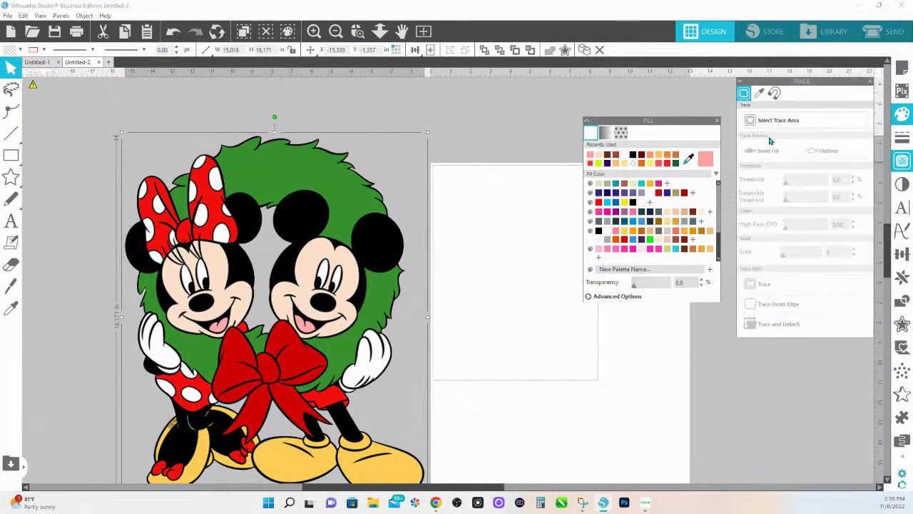
pyautogui.click(805, 120)
pyautogui.moveTo(94, 118)
pyautogui.mouseDown()
pyautogui.moveTo(424, 486)
pyautogui.moveTo(447, 488)
pyautogui.mouseUp()
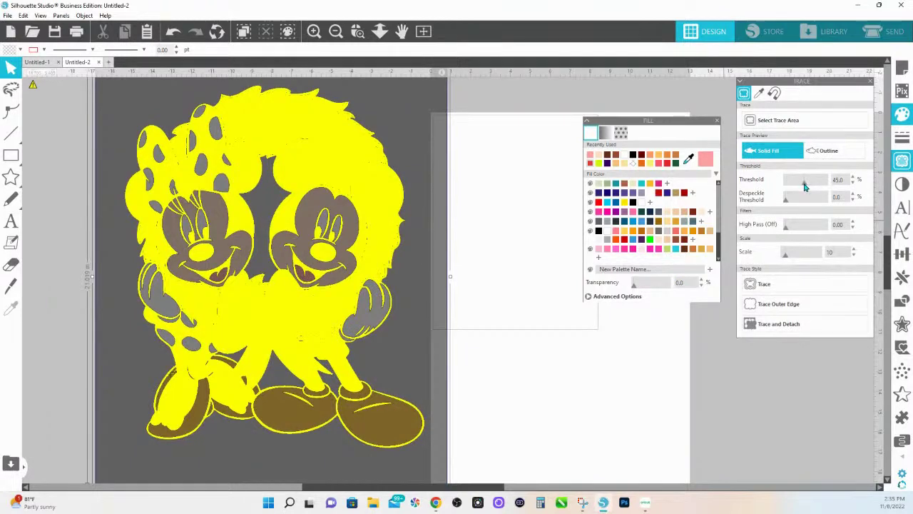
pyautogui.moveTo(804, 187); pyautogui.dragTo(796, 191)
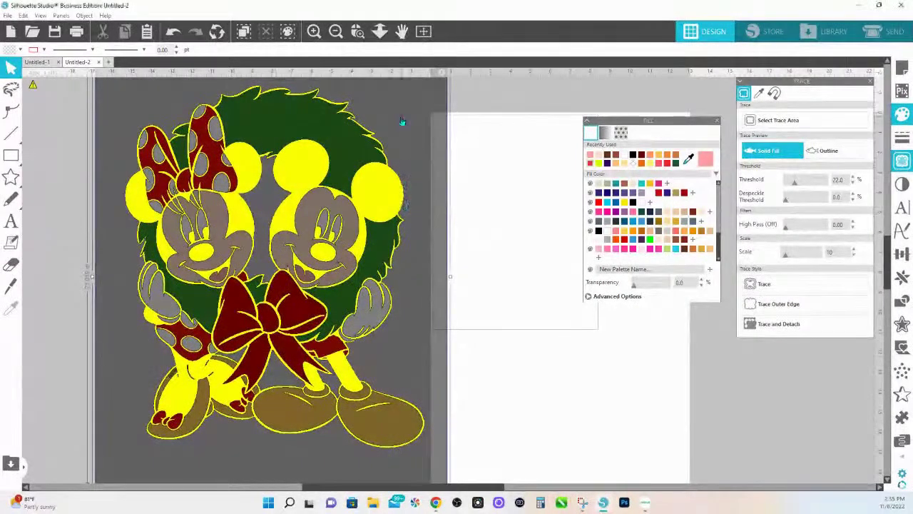
pyautogui.moveTo(401, 122)
pyautogui.mouseDown()
pyautogui.moveTo(527, 418)
pyautogui.moveTo(524, 399)
pyautogui.mouseUp()
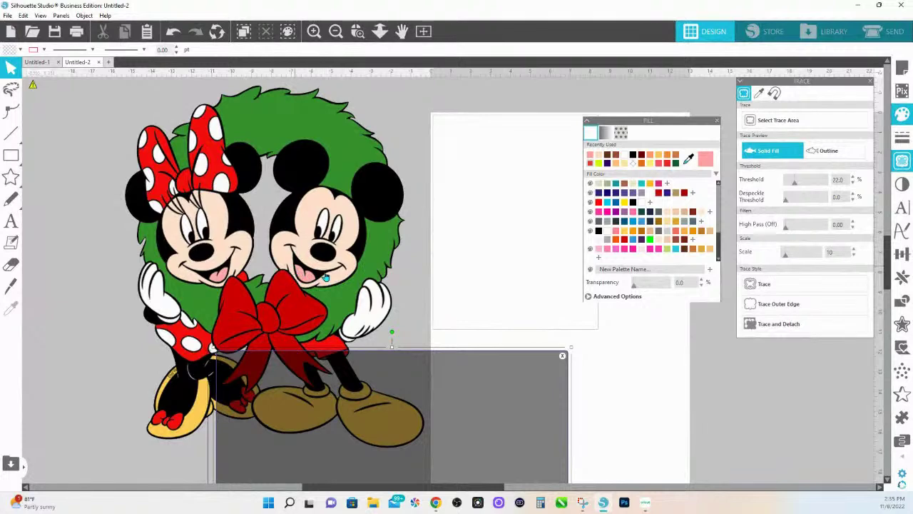
pyautogui.moveTo(468, 405)
pyautogui.mouseDown()
pyautogui.moveTo(336, 283)
pyautogui.moveTo(335, 148)
pyautogui.moveTo(343, 139)
pyautogui.mouseUp()
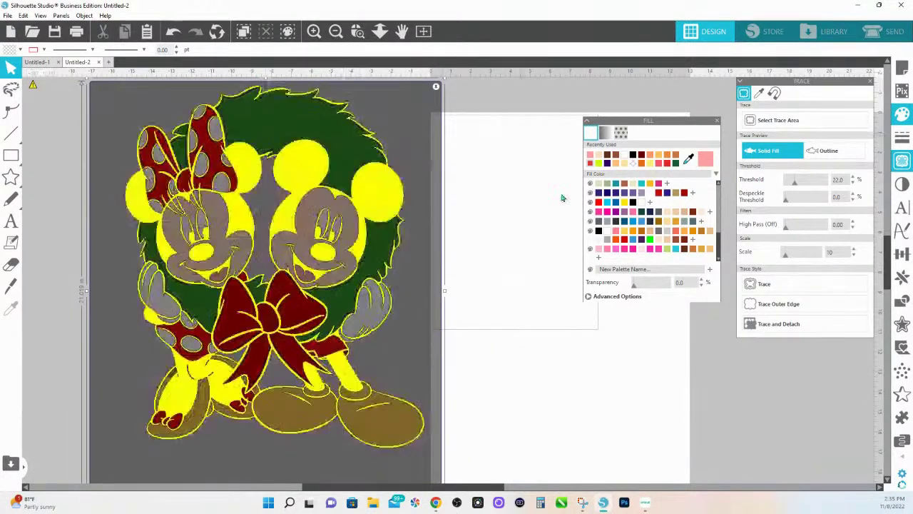
# Fine-tune the trace threshold to 24% so the red bow stays out of the traced black areas
pyautogui.click(853, 176)
pyautogui.click(853, 176)
pyautogui.click(853, 177)
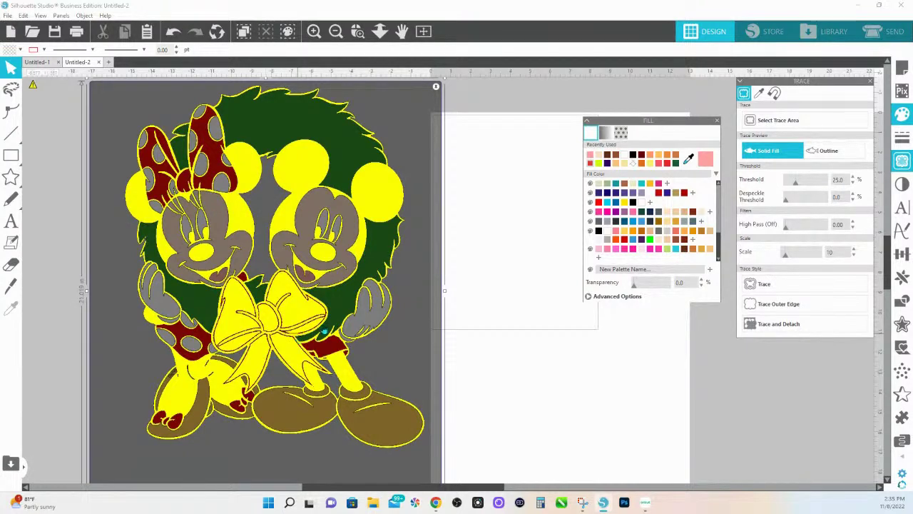
pyautogui.click(854, 184)
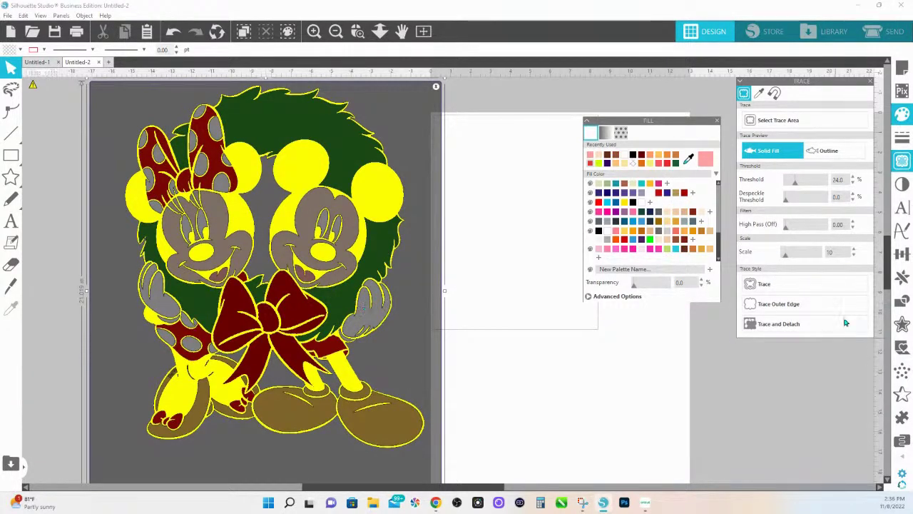
# Try a 38% trace threshold on the wreath picture and set it back to 24%
pyautogui.moveTo(796, 185); pyautogui.dragTo(802, 185)
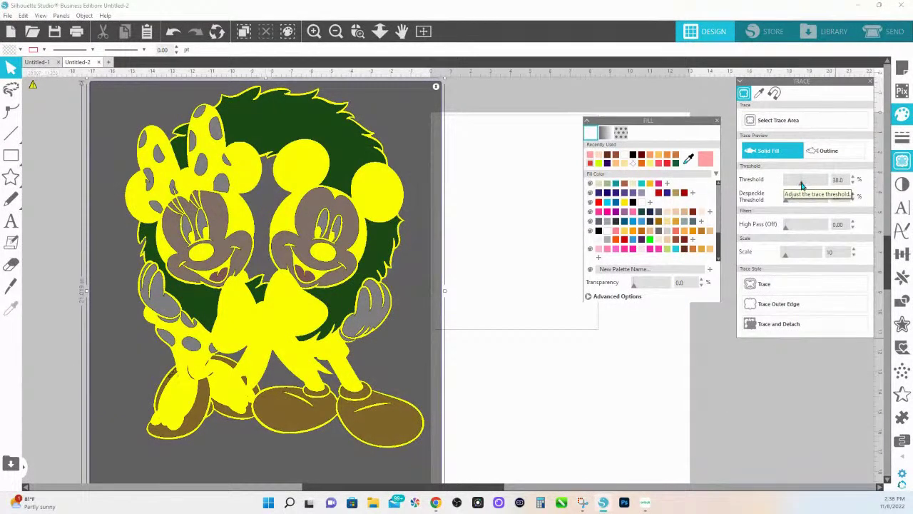
pyautogui.click(800, 183)
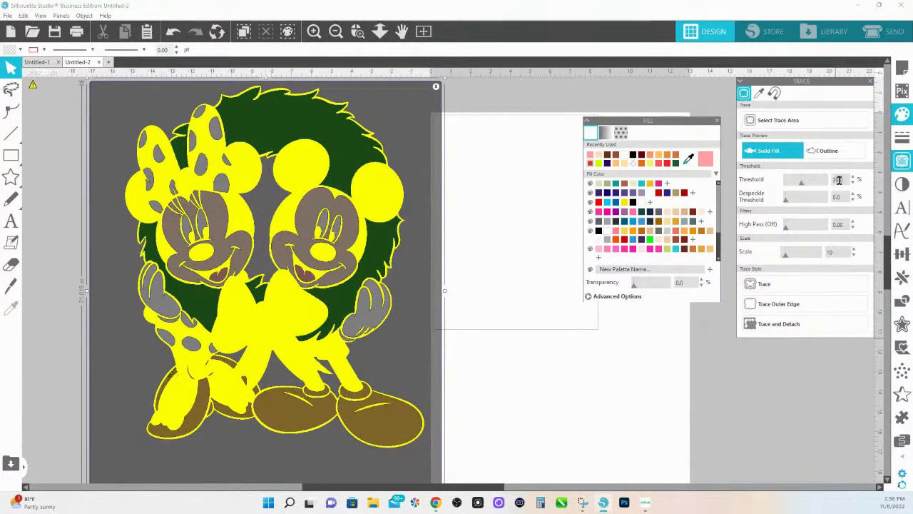
pyautogui.moveTo(798, 180); pyautogui.dragTo(790, 180)
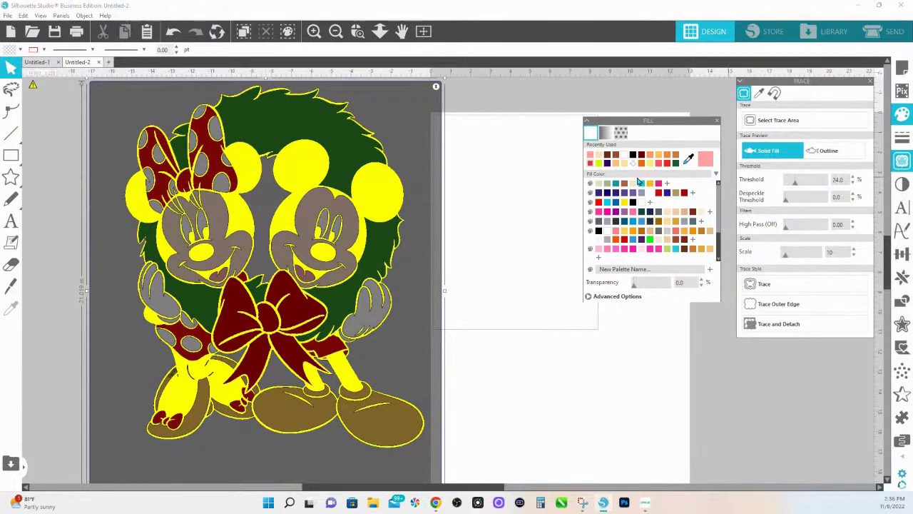
# Trace the wreath picture and move the original picture to the left, clear of the traced outlines
pyautogui.click(760, 285)
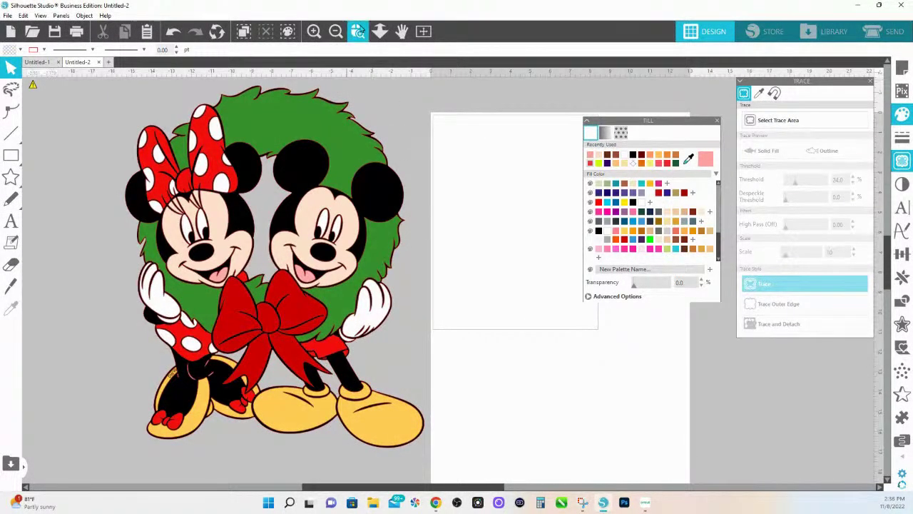
pyautogui.click(379, 30)
pyautogui.moveTo(356, 142); pyautogui.dragTo(356, 167)
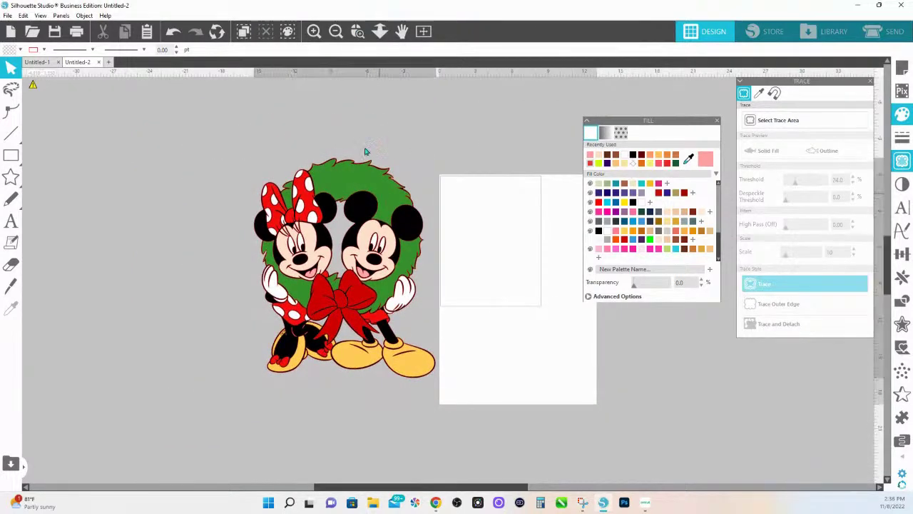
pyautogui.moveTo(327, 225)
pyautogui.mouseDown()
pyautogui.moveTo(177, 205)
pyautogui.moveTo(141, 221)
pyautogui.mouseUp()
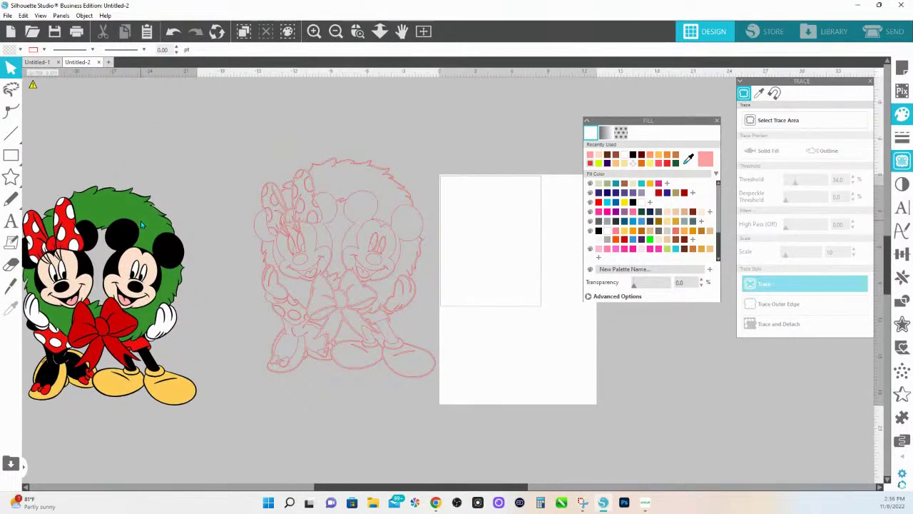
# Fill the traced wreath outlines with a light peach colour
pyautogui.click(275, 218)
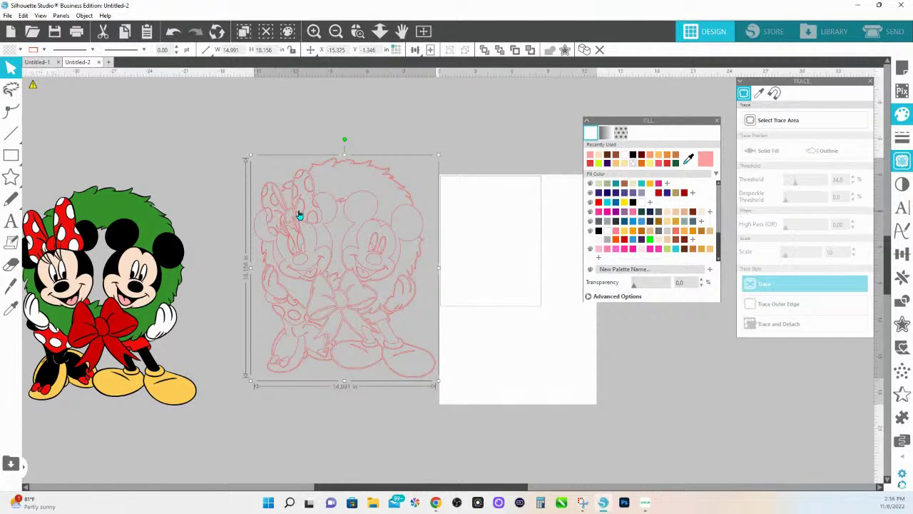
pyautogui.click(669, 246)
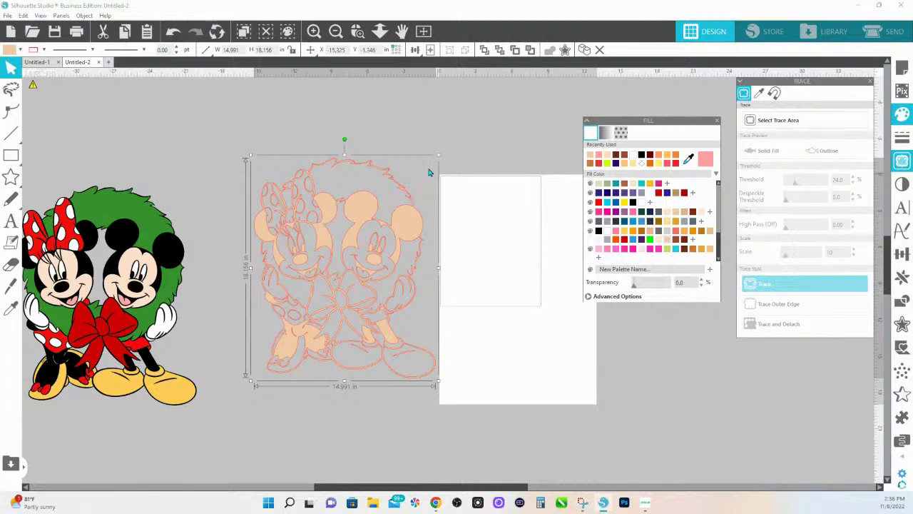
# Select the original wreath picture together with its trace and enlarge both proportionally
pyautogui.keyDown('shift'); pyautogui.click(180, 206); pyautogui.keyUp('shift')
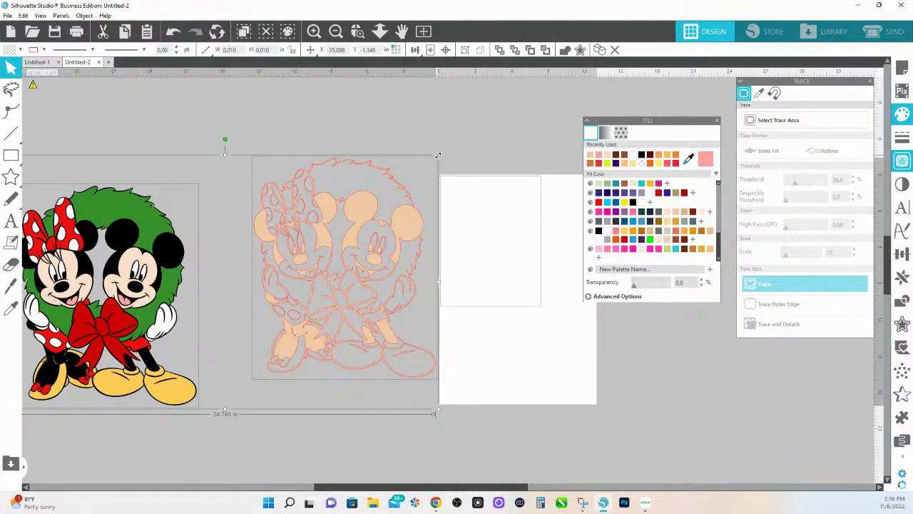
pyautogui.moveTo(442, 155); pyautogui.dragTo(454, 141)
pyautogui.scroll(-2, 453, 141)
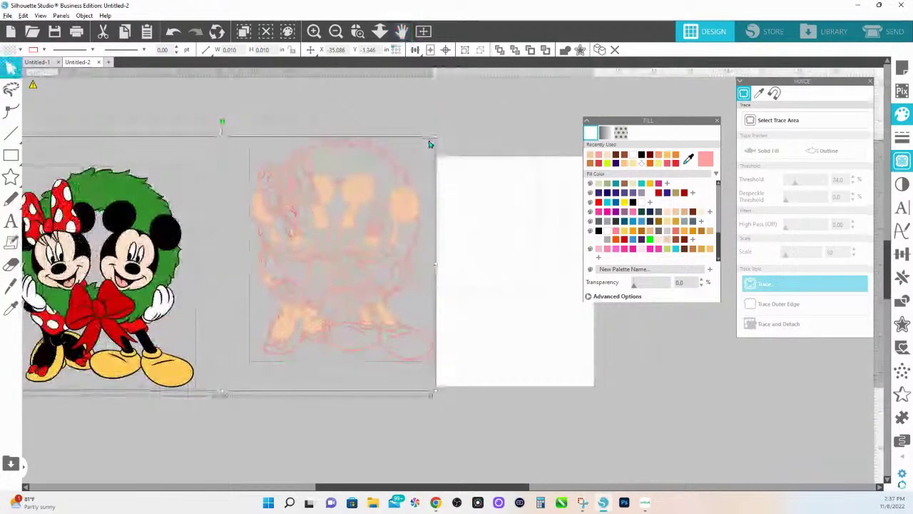
pyautogui.scroll(1, 463, 228)
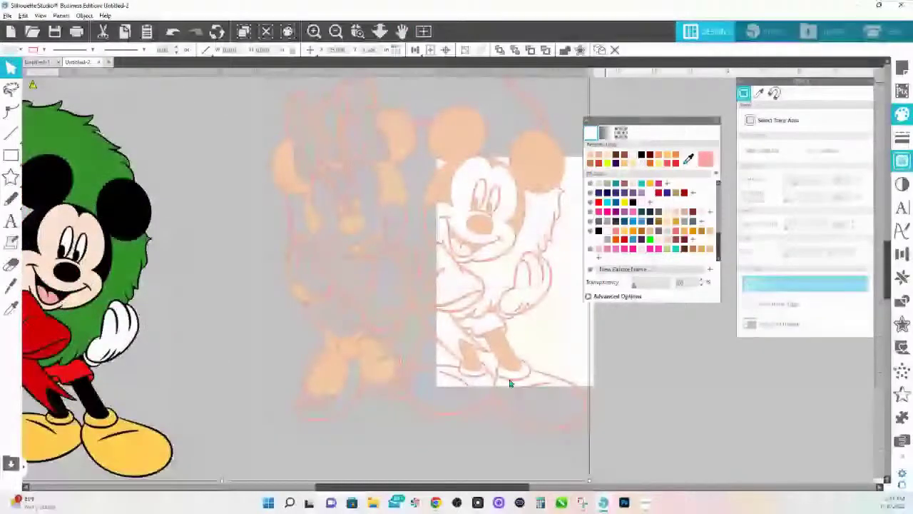
pyautogui.moveTo(473, 176); pyautogui.dragTo(254, 147)
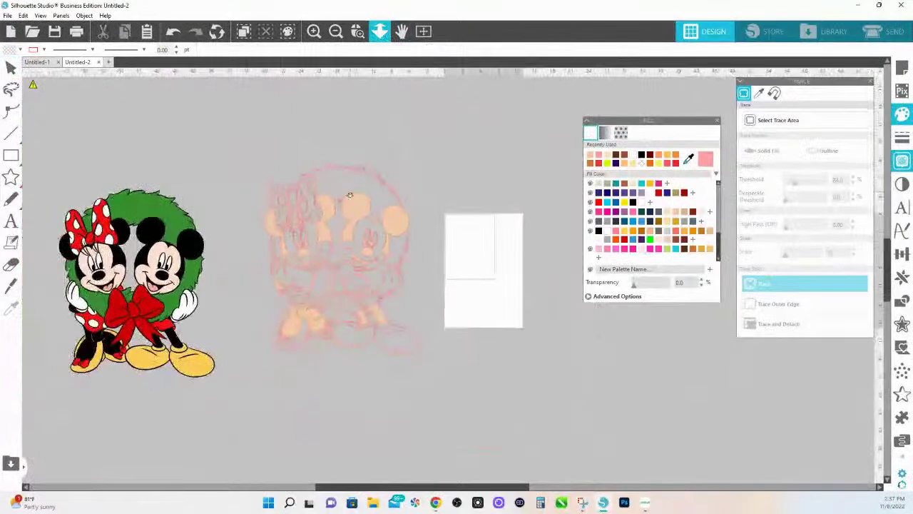
# Move the original wreath picture closer to the traced outlines and release the trace's compound path
pyautogui.scroll(-3, 262, 244)
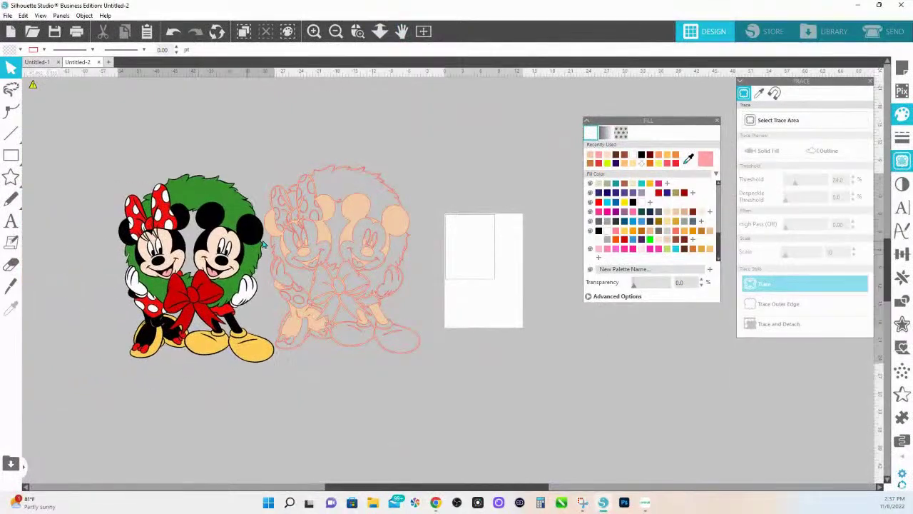
pyautogui.moveTo(262, 245); pyautogui.dragTo(284, 243)
pyautogui.click(357, 31)
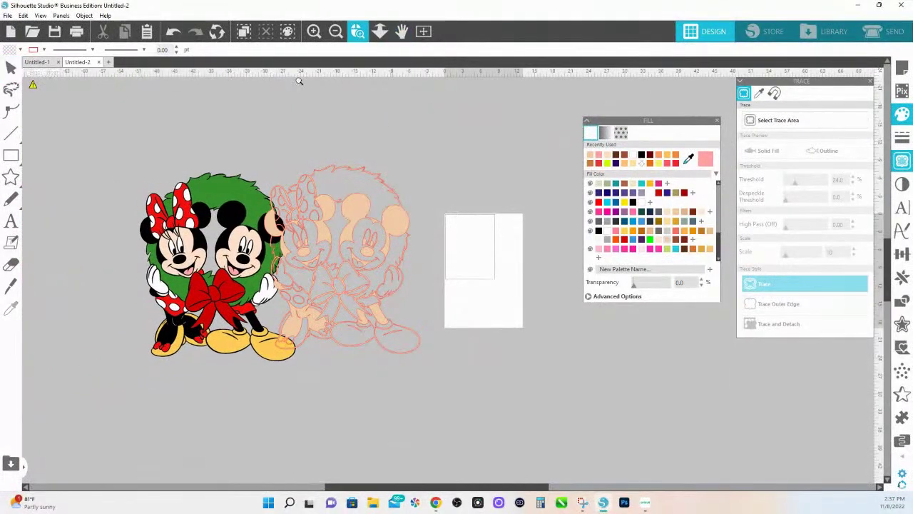
pyautogui.click(438, 353)
pyautogui.scroll(3, 375, 254)
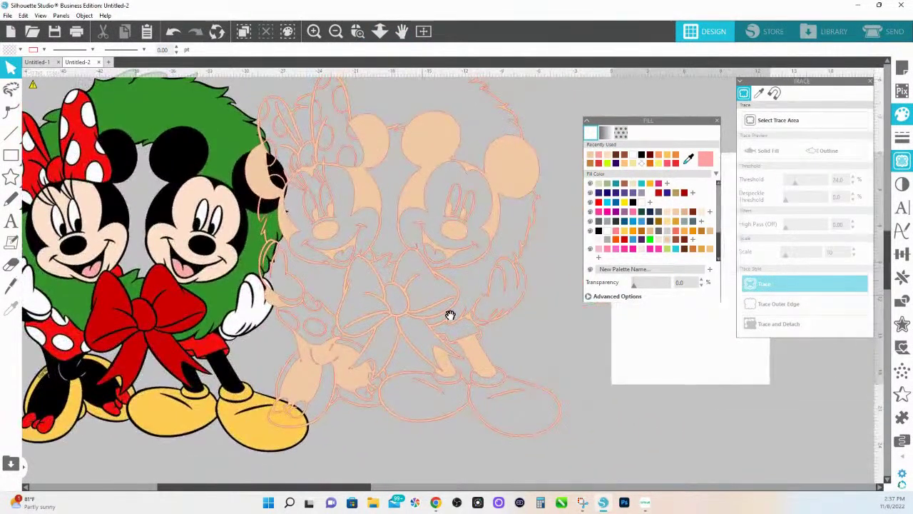
pyautogui.rightClick(496, 223)
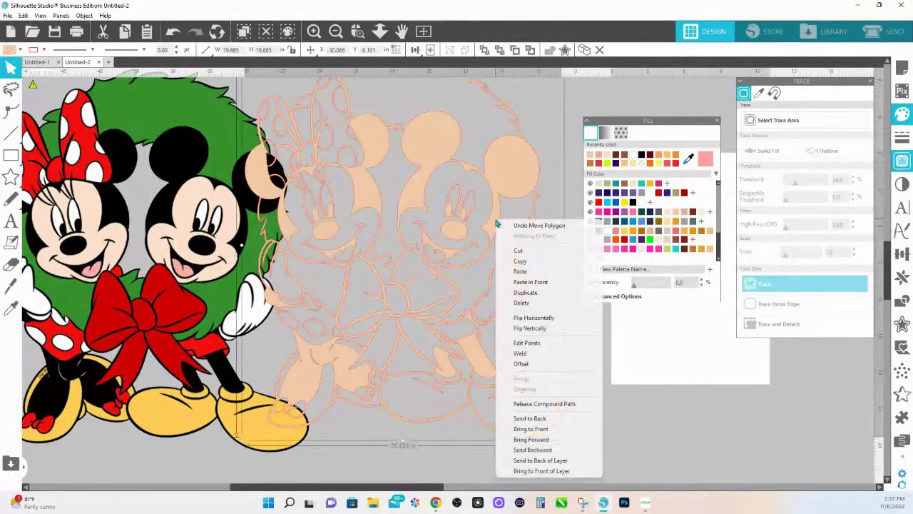
pyautogui.click(539, 404)
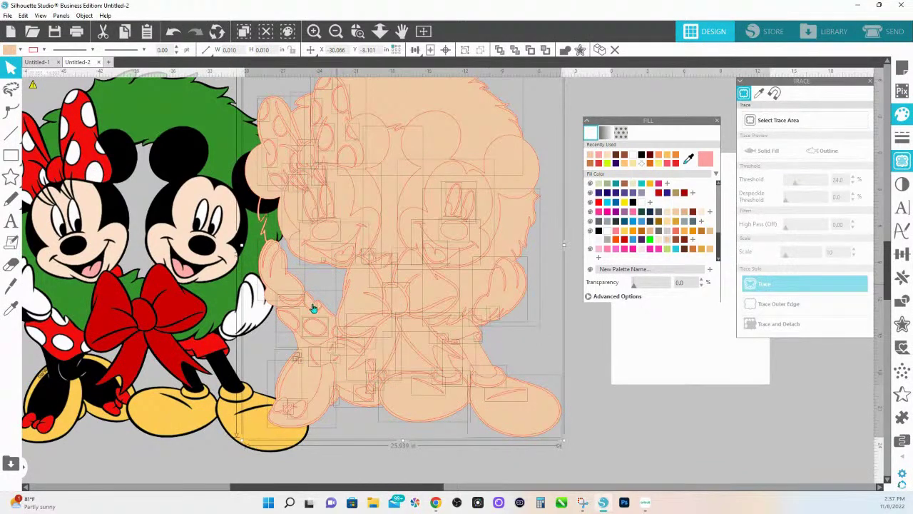
# Move the original wreath picture to the left, clear of the released trace, and select all the trace's separate pieces
pyautogui.hscroll(-3, 281, 362)
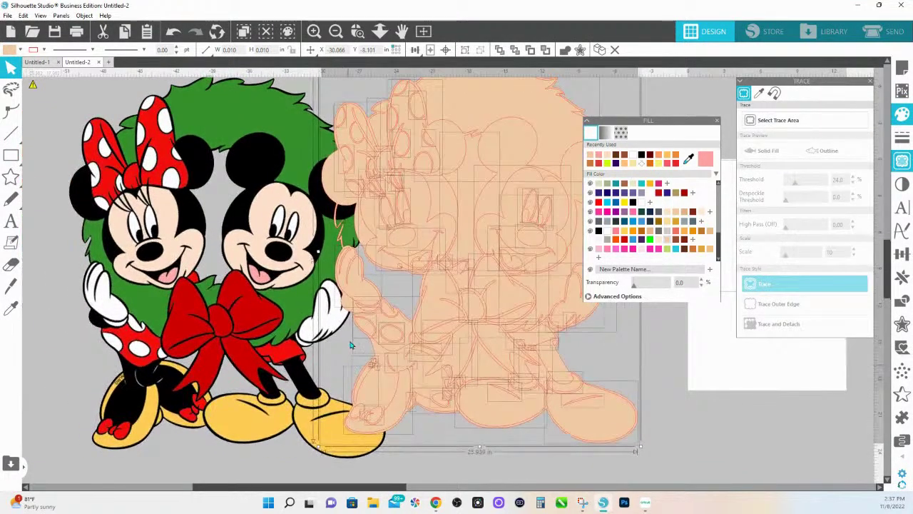
pyautogui.moveTo(263, 271); pyautogui.dragTo(138, 261)
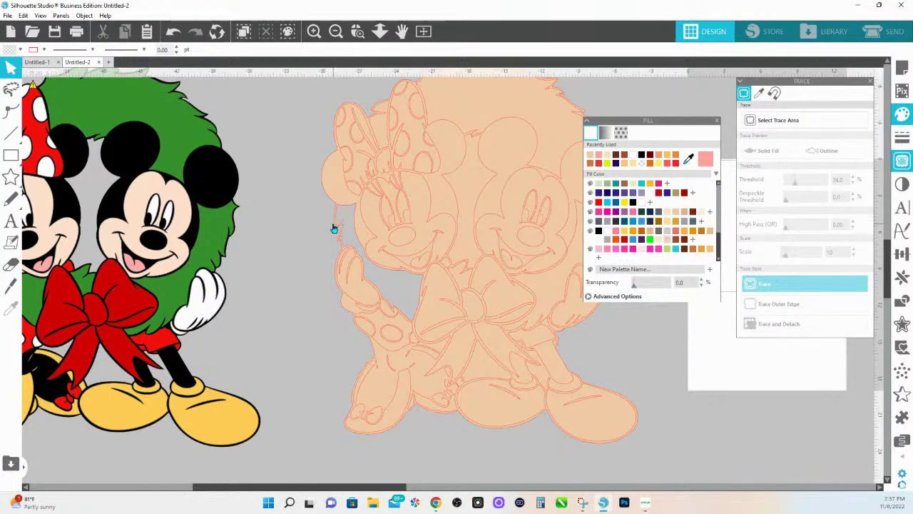
pyautogui.moveTo(667, 468)
pyautogui.mouseDown()
pyautogui.moveTo(307, 68)
pyautogui.moveTo(298, 34)
pyautogui.mouseUp()
pyautogui.click(296, 34)
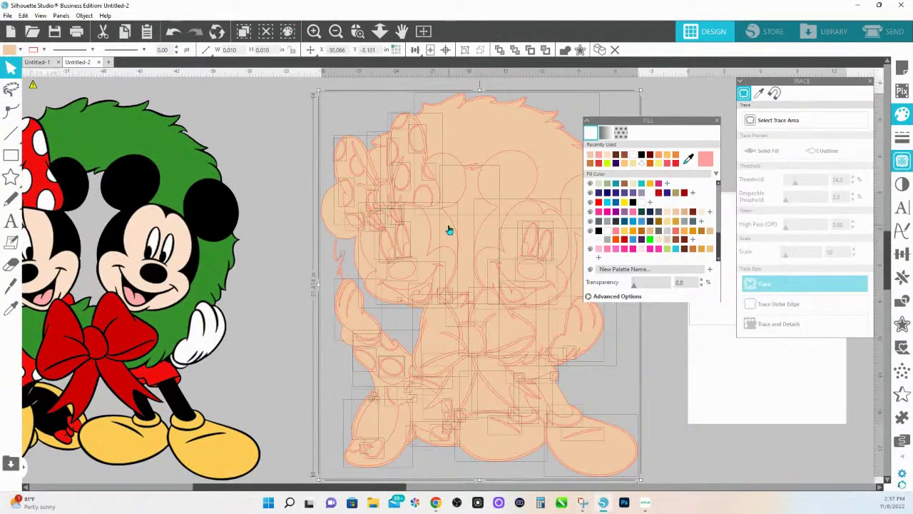
# Group the peach traced shapes and move them clear of the color picture
pyautogui.click(422, 102)
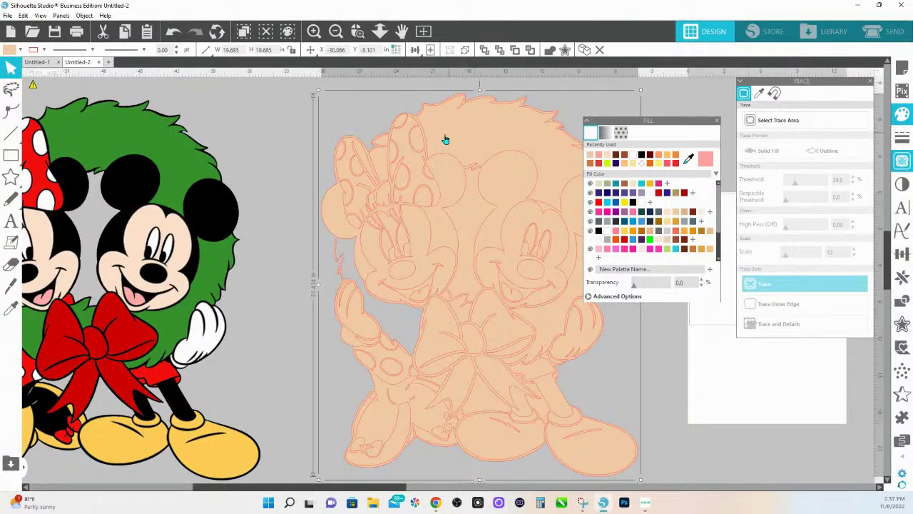
pyautogui.moveTo(444, 138)
pyautogui.mouseDown()
pyautogui.moveTo(873, 365)
pyautogui.moveTo(894, 367)
pyautogui.mouseUp()
pyautogui.moveTo(279, 316); pyautogui.dragTo(598, 327)
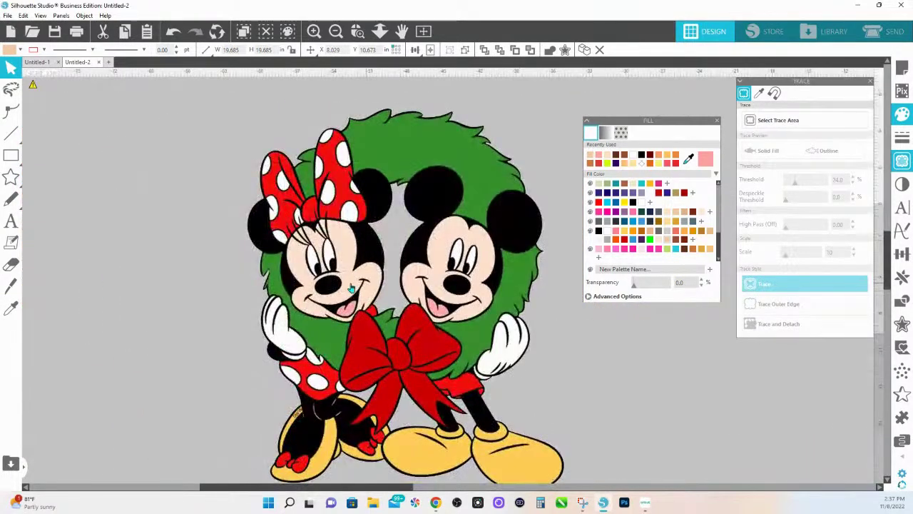
# Clear the selection and set the line style for new drawing to black, 2 pt thick
pyautogui.click(358, 31)
pyautogui.moveTo(212, 302); pyautogui.dragTo(312, 291)
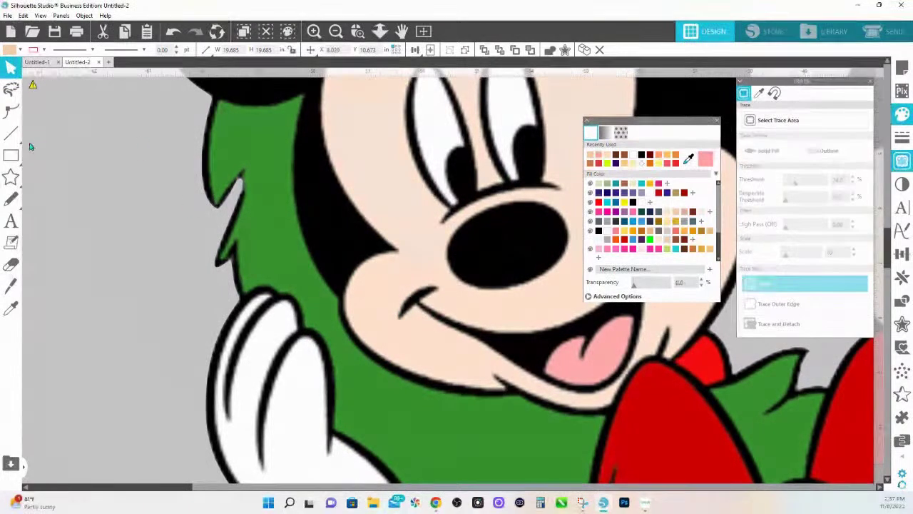
pyautogui.moveTo(19, 135)
pyautogui.click(84, 149)
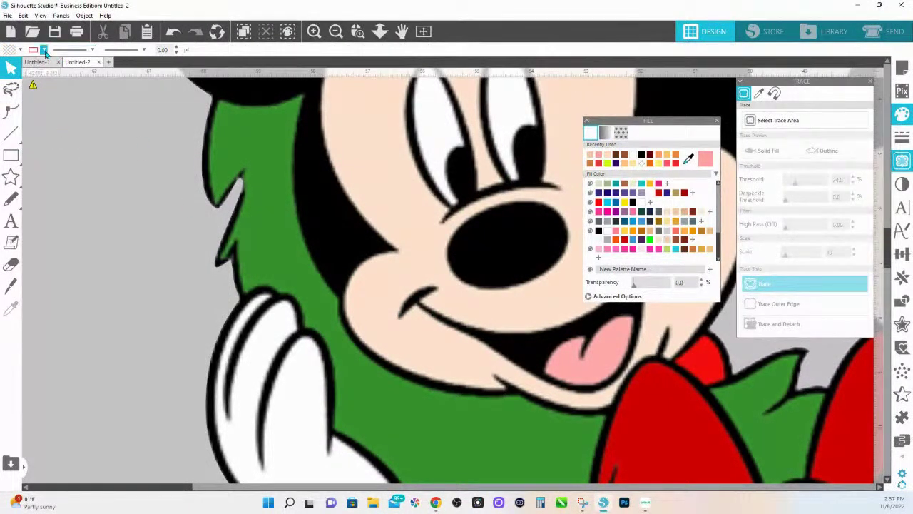
pyautogui.click(45, 51)
pyautogui.click(85, 64)
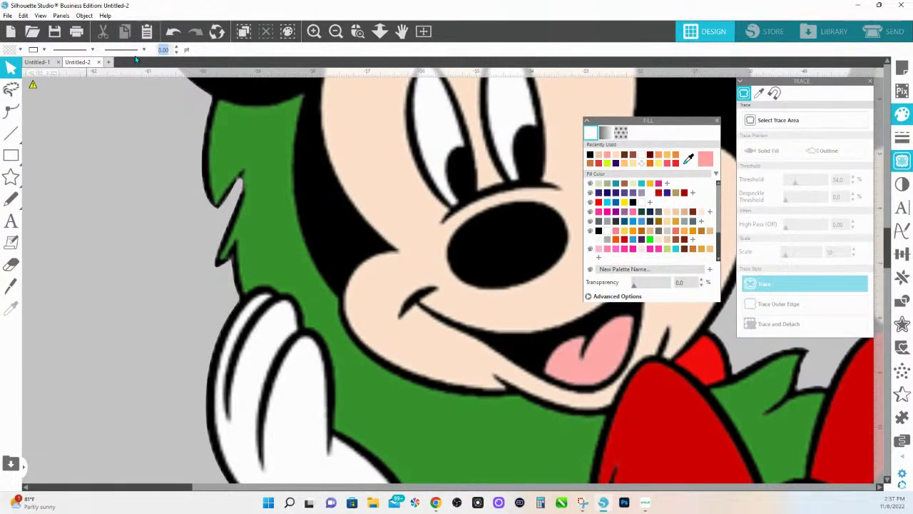
# Draw a black freehand line about 0.07 by 0.54 in along the missing outline at the wreath notch above Minnie's glove
pyautogui.click(11, 136)
pyautogui.moveTo(245, 172); pyautogui.dragTo(243, 207)
pyautogui.click(242, 185)
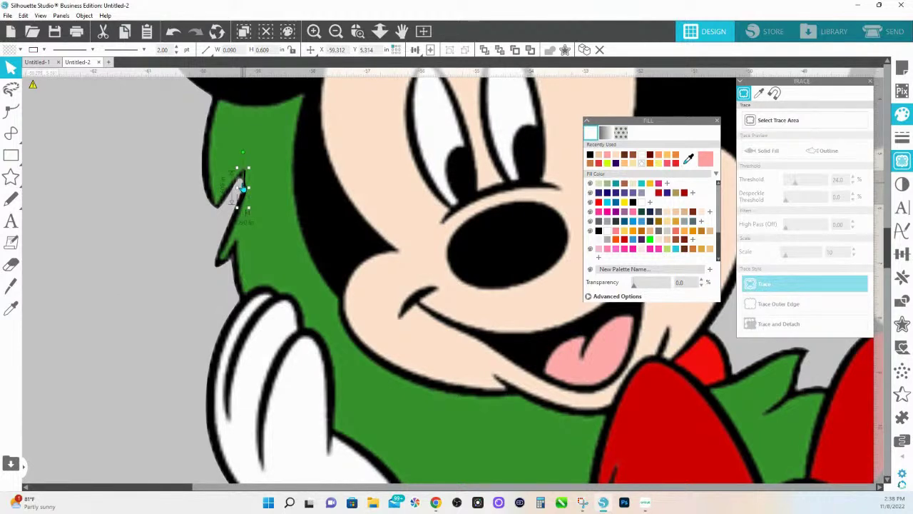
pyautogui.click(74, 133)
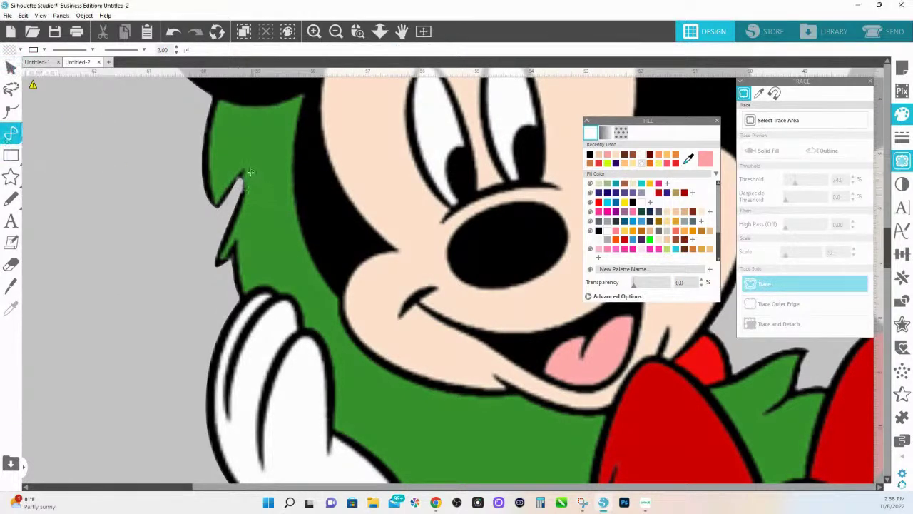
pyautogui.click(243, 172)
pyautogui.moveTo(243, 180); pyautogui.dragTo(241, 203)
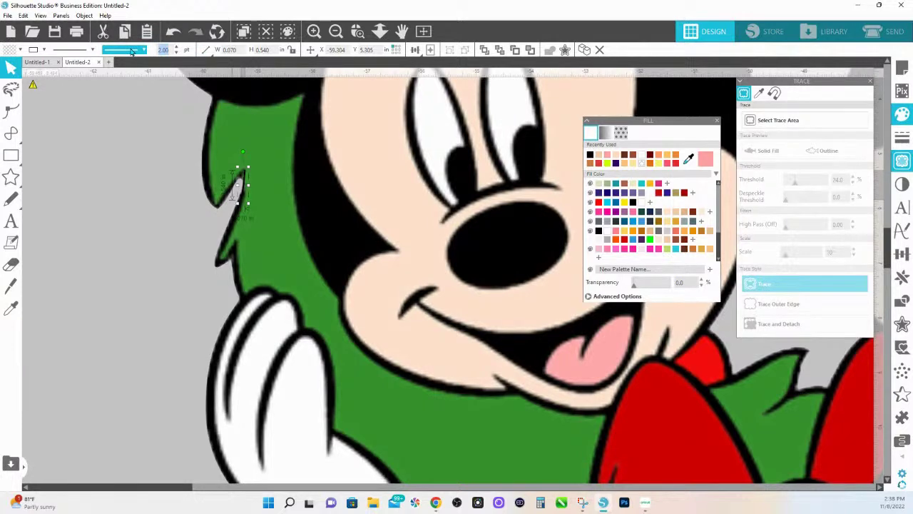
# Set the notch line's thickness to 4 pt and try another short freehand stroke at the notch tip
pyautogui.write('4')
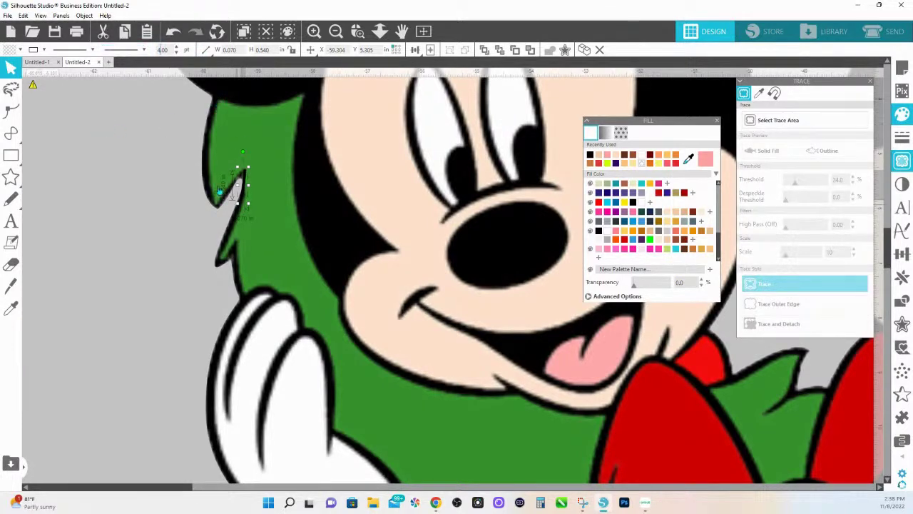
pyautogui.click(12, 134)
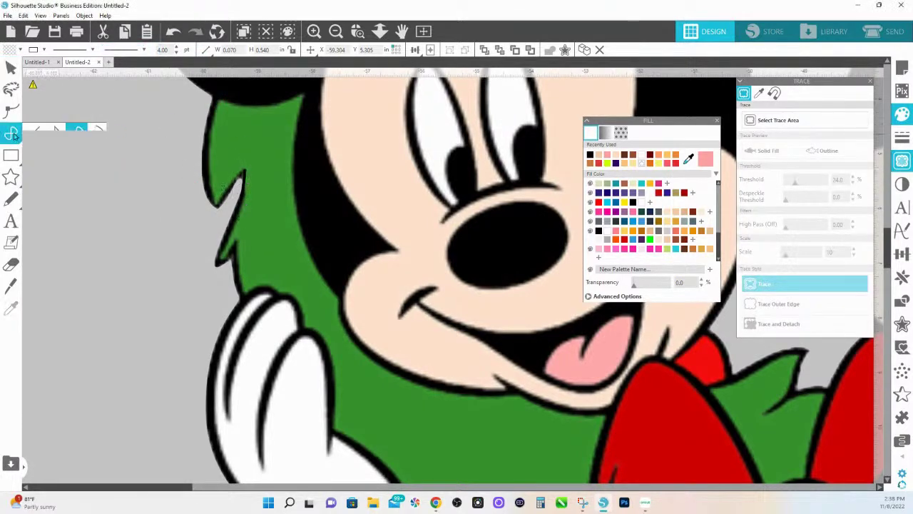
pyautogui.click(242, 173)
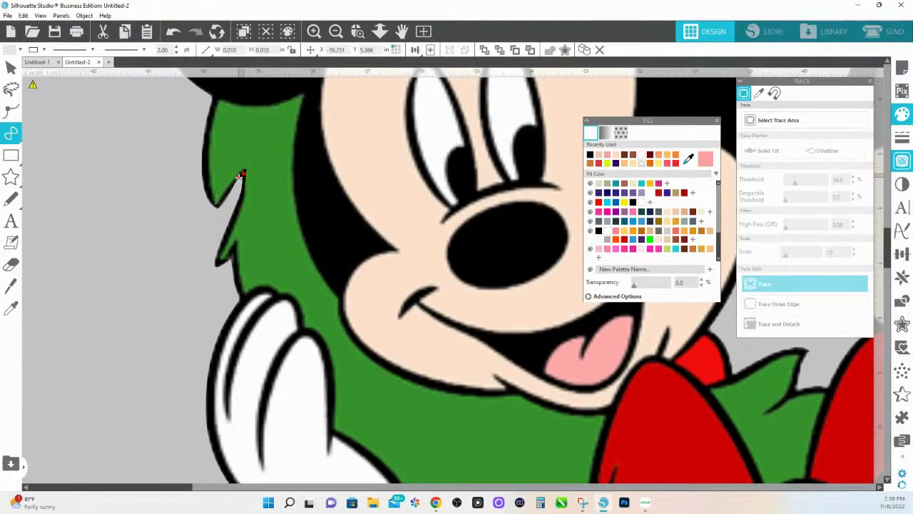
pyautogui.press('Escape')
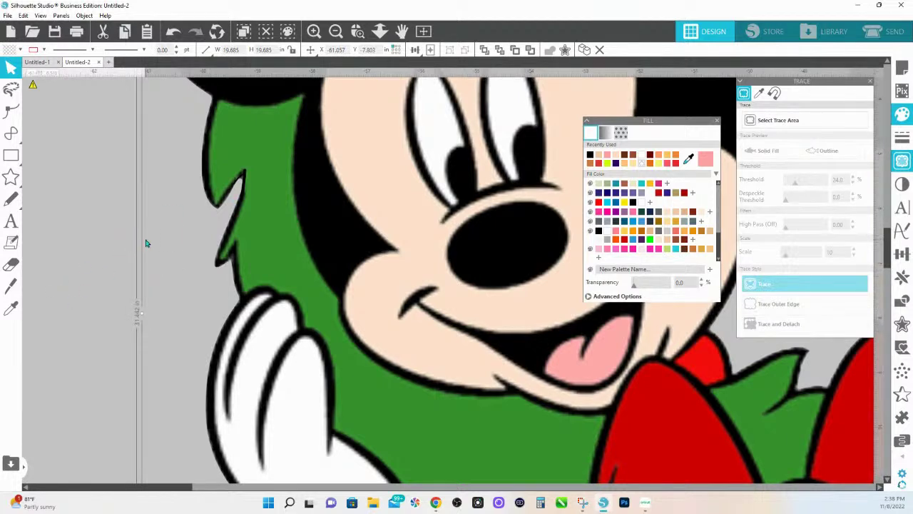
# Select a trace area about 38.4 by 40.1 in around the whole Mickey and Minnie picture
pyautogui.click(379, 31)
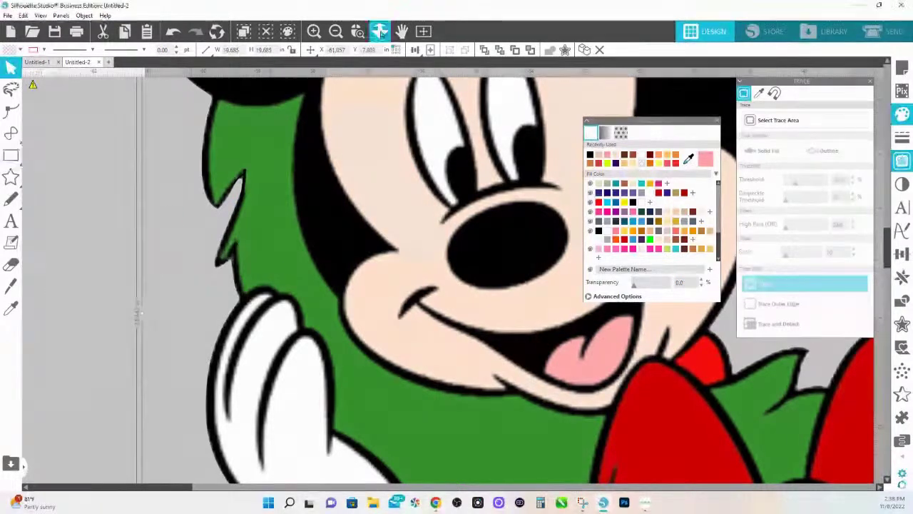
pyautogui.scroll(-5, 357, 266)
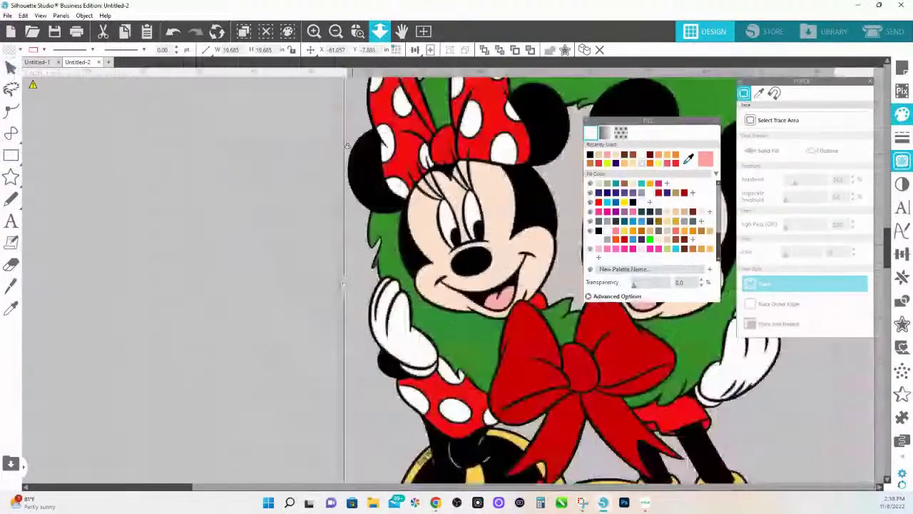
pyautogui.click(337, 33)
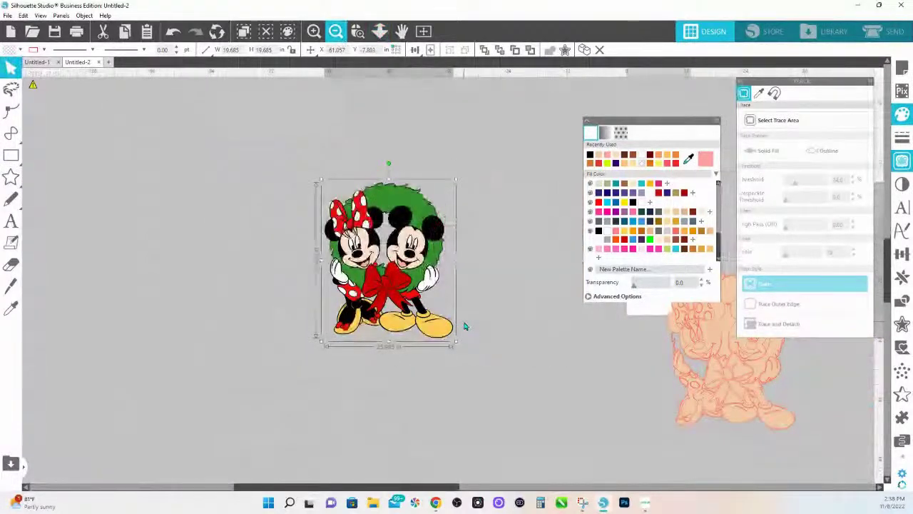
pyautogui.click(785, 121)
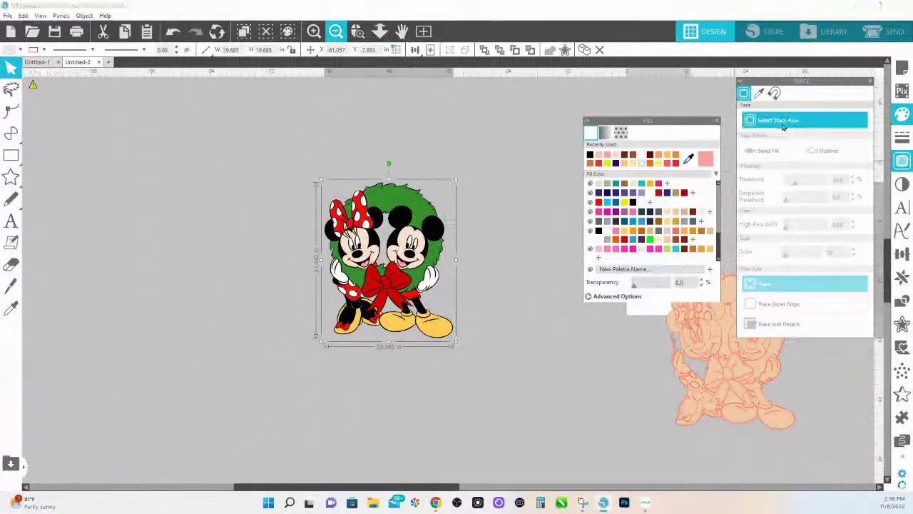
pyautogui.moveTo(289, 163)
pyautogui.mouseDown()
pyautogui.moveTo(477, 387)
pyautogui.moveTo(481, 362)
pyautogui.mouseUp()
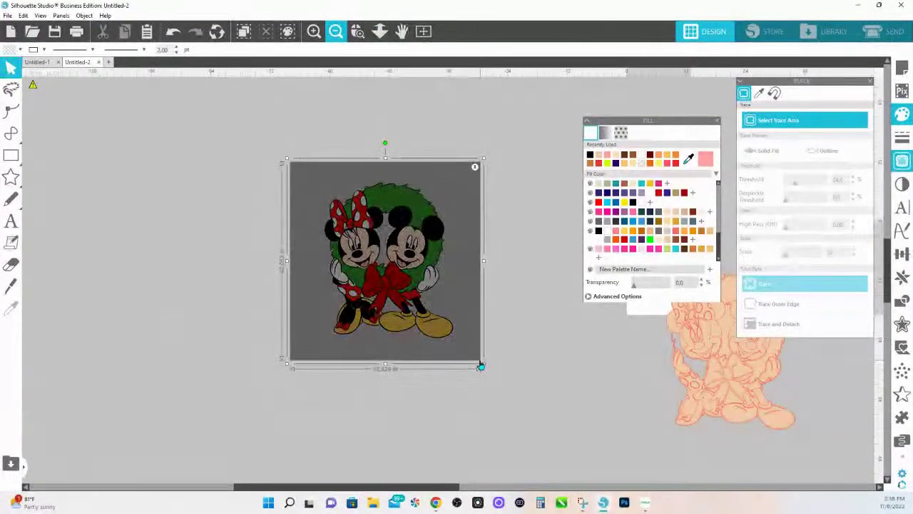
# Set the trace threshold to 24% and check the preview at the wreath notch above Minnie's glove
pyautogui.click(847, 179)
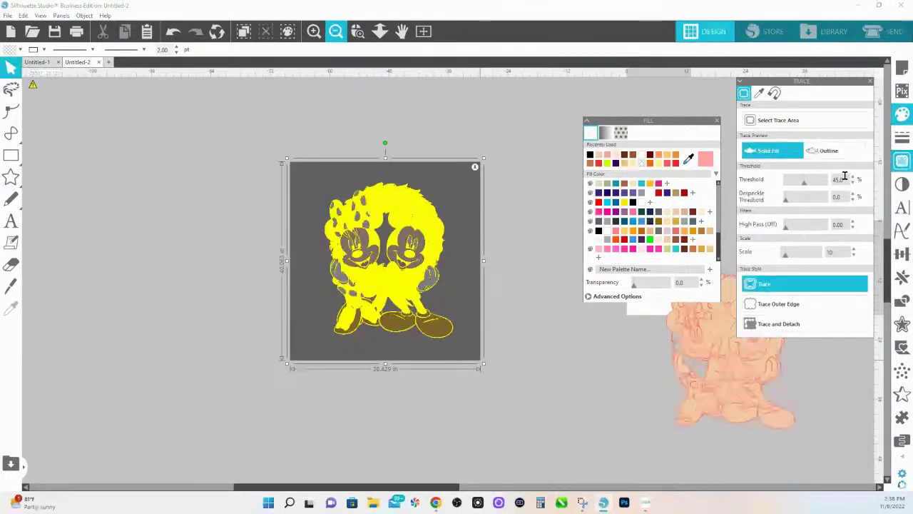
pyautogui.doubleClick(839, 179)
pyautogui.write('24')
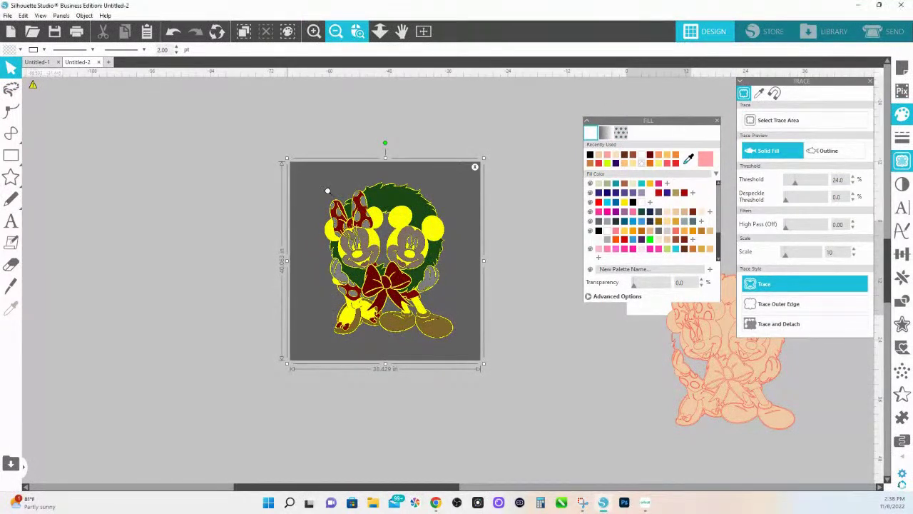
pyautogui.click(368, 285)
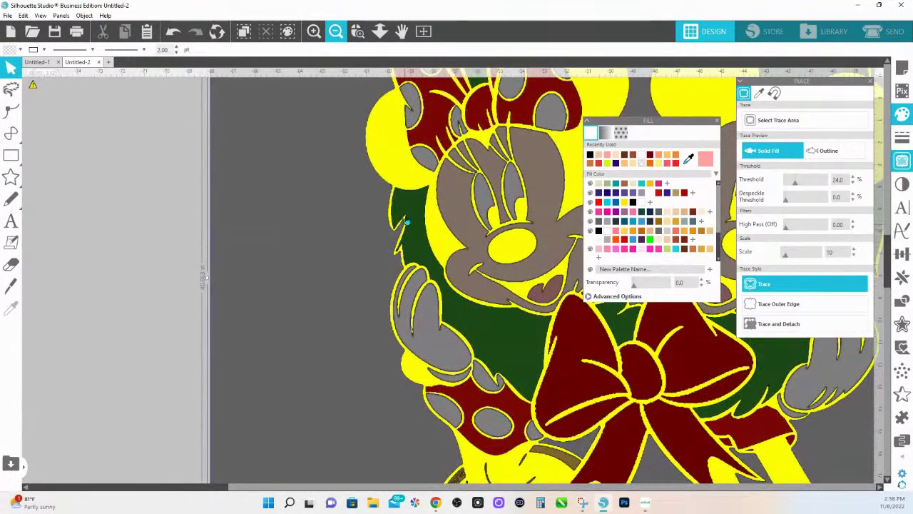
pyautogui.click(357, 30)
pyautogui.click(423, 235)
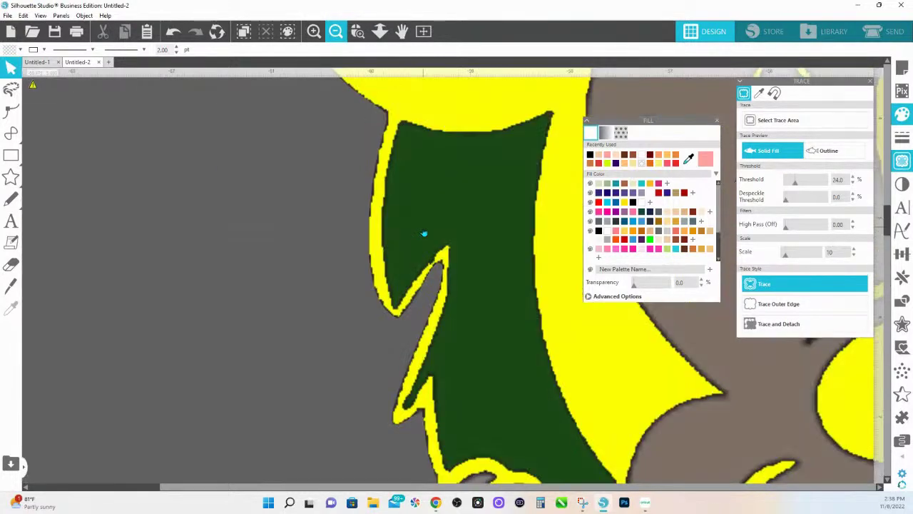
pyautogui.click(380, 31)
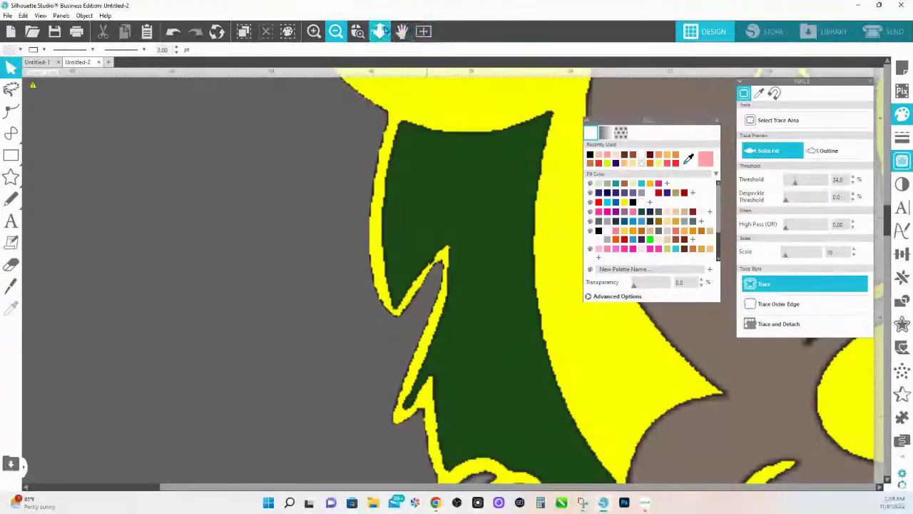
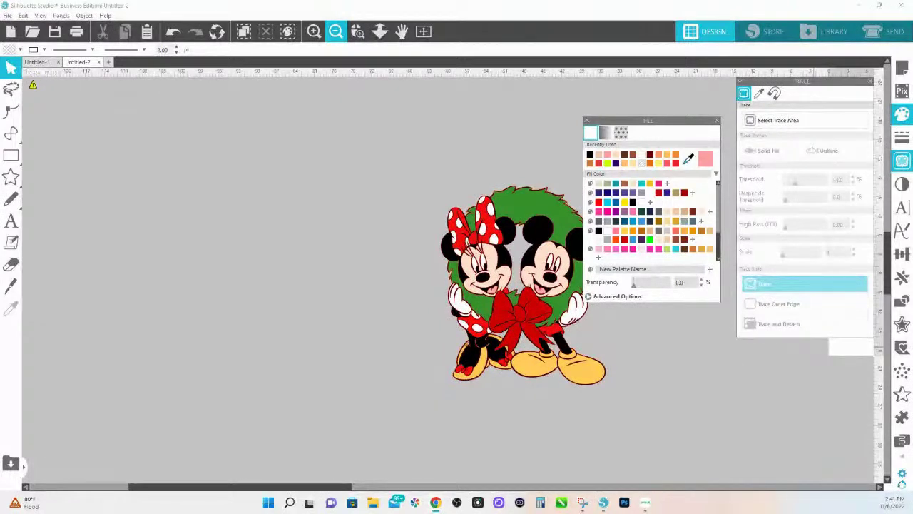
# Move the new trace outline off the color picture into the empty space beside it
pyautogui.click(533, 169)
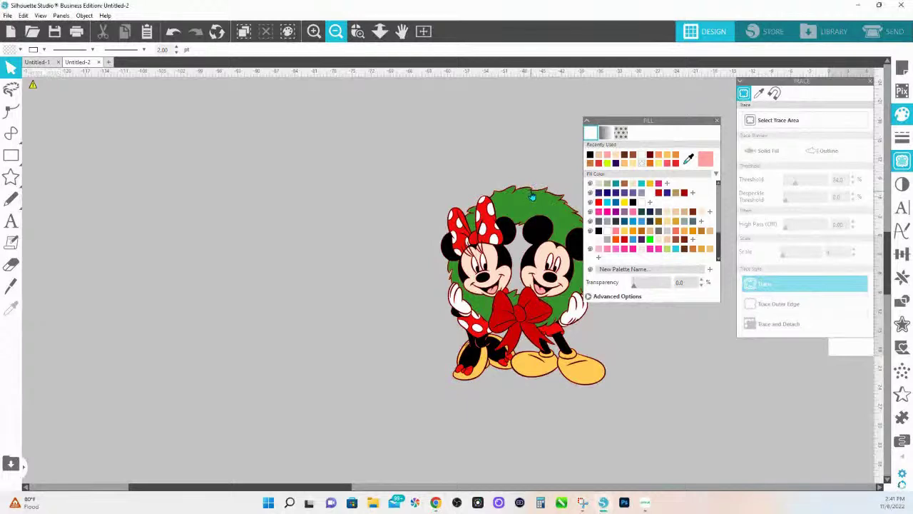
pyautogui.moveTo(531, 196); pyautogui.dragTo(309, 185)
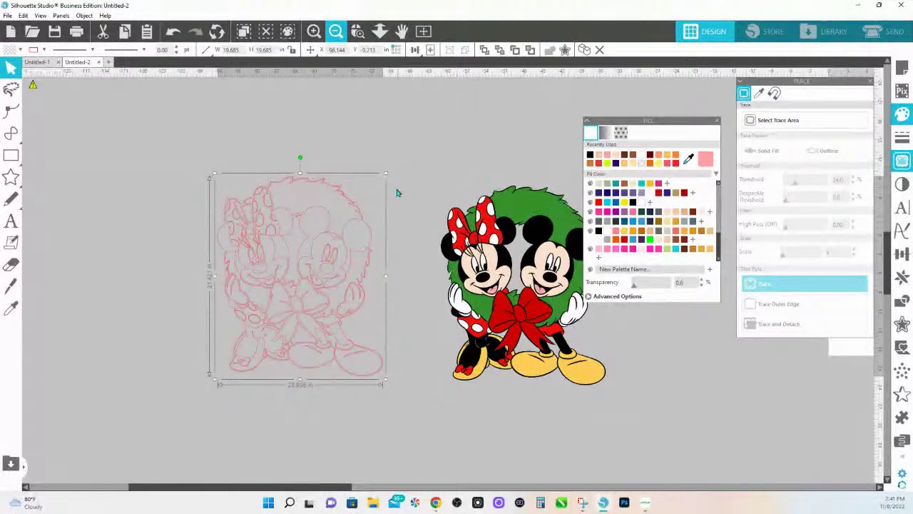
pyautogui.click(357, 30)
pyautogui.moveTo(188, 163); pyautogui.dragTo(418, 295)
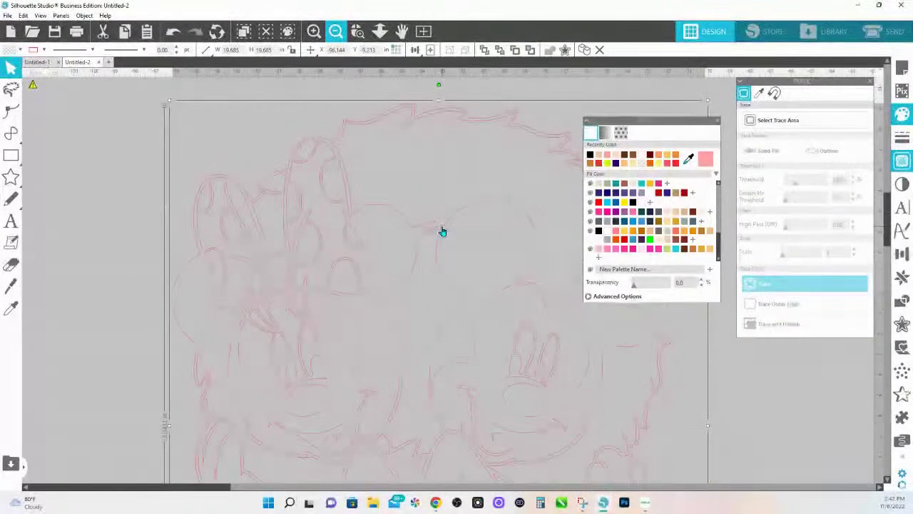
pyautogui.click(380, 31)
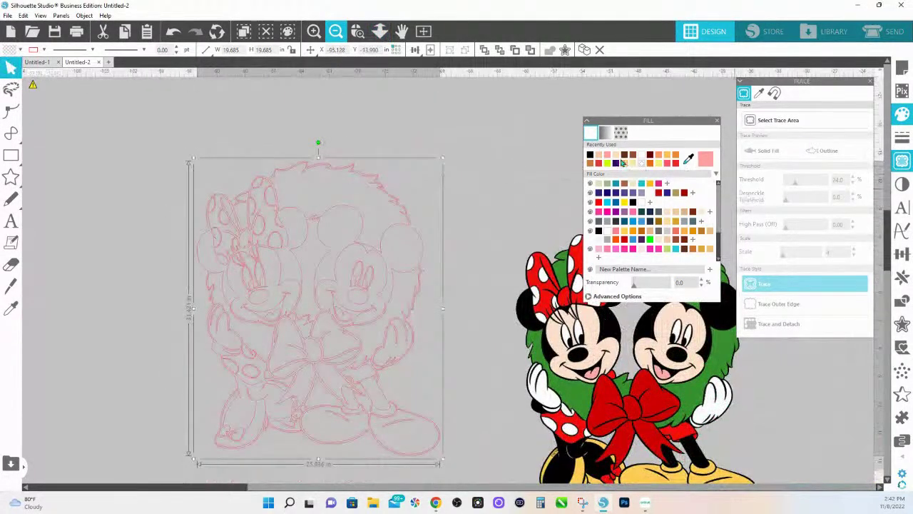
# Fill the trace outline with the recently used peach color and release its compound path
pyautogui.click(601, 154)
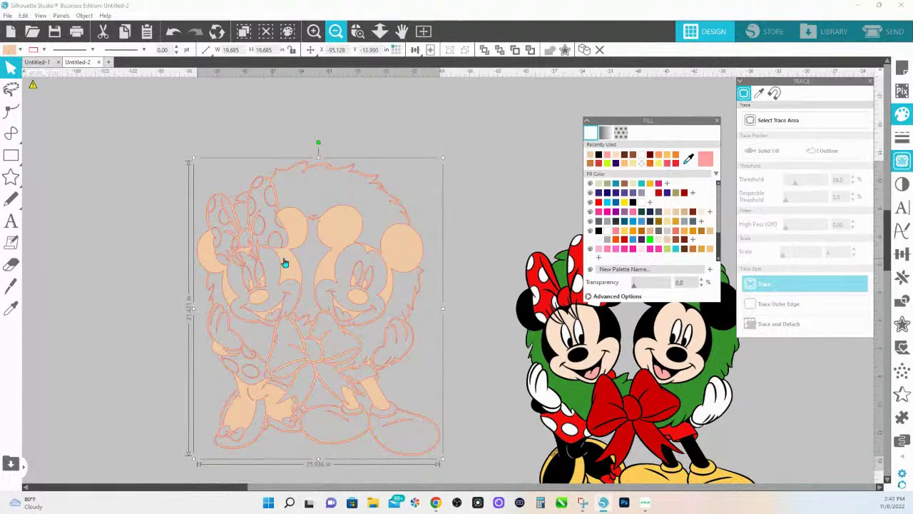
pyautogui.rightClick(326, 243)
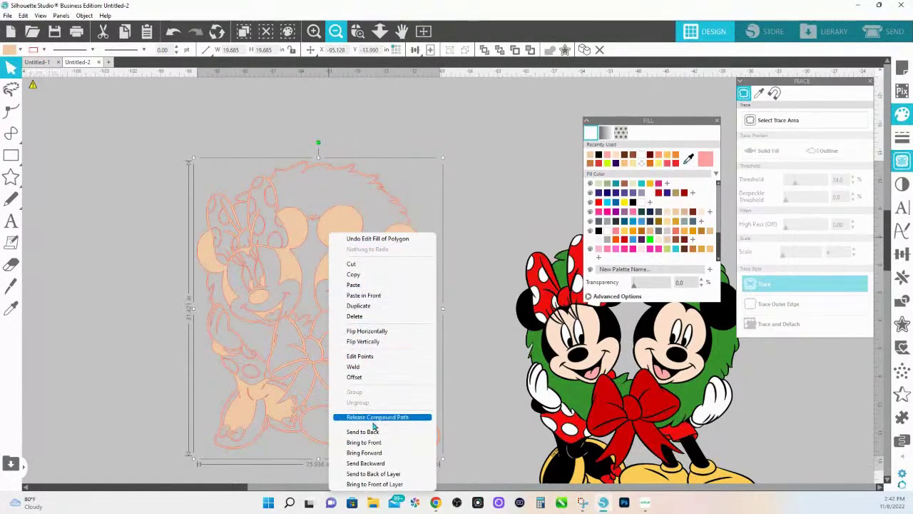
pyautogui.click(374, 418)
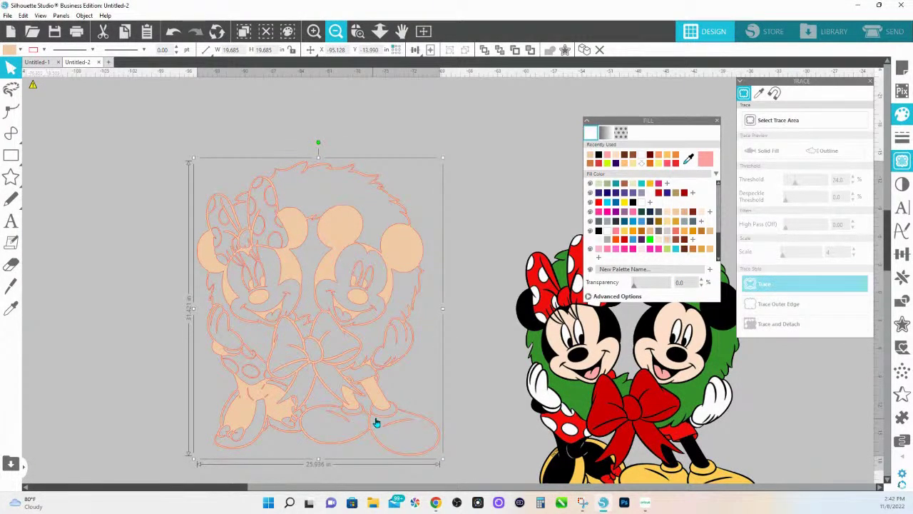
pyautogui.click(449, 141)
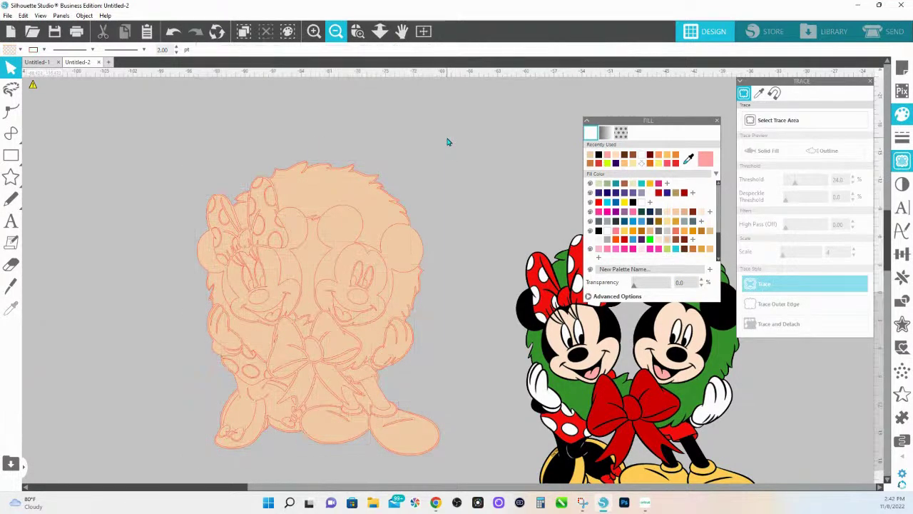
# Fill the four background gap pieces, between the two heads and around the bow tails and legs, with pink
pyautogui.scroll(-2, 594, 351)
pyautogui.scroll(2, 485, 171)
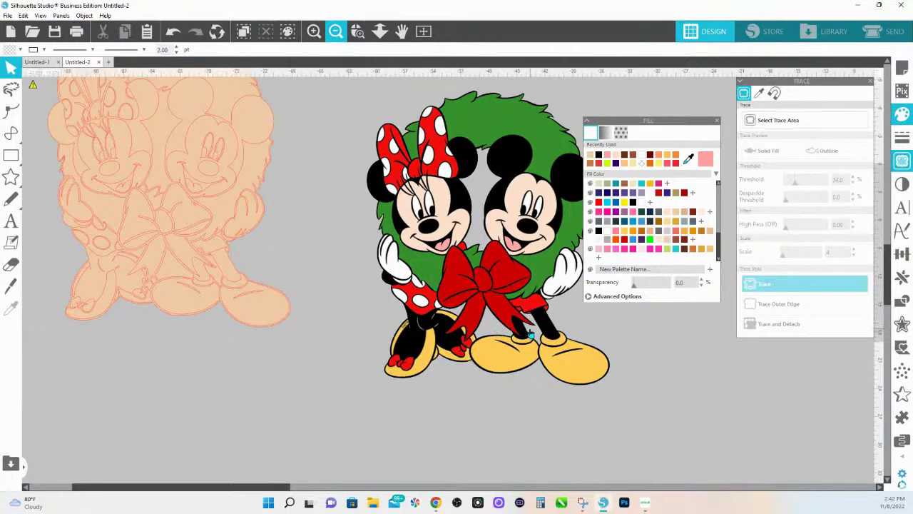
pyautogui.click(420, 303)
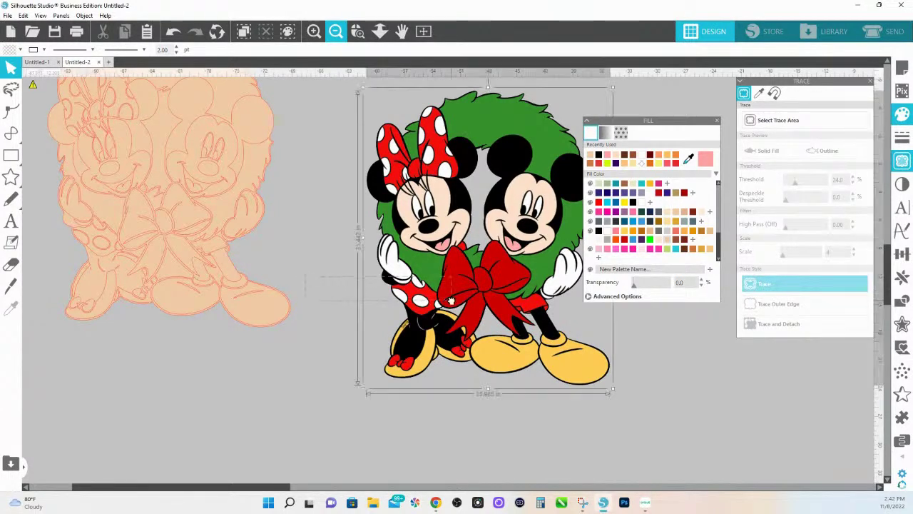
pyautogui.click(167, 128)
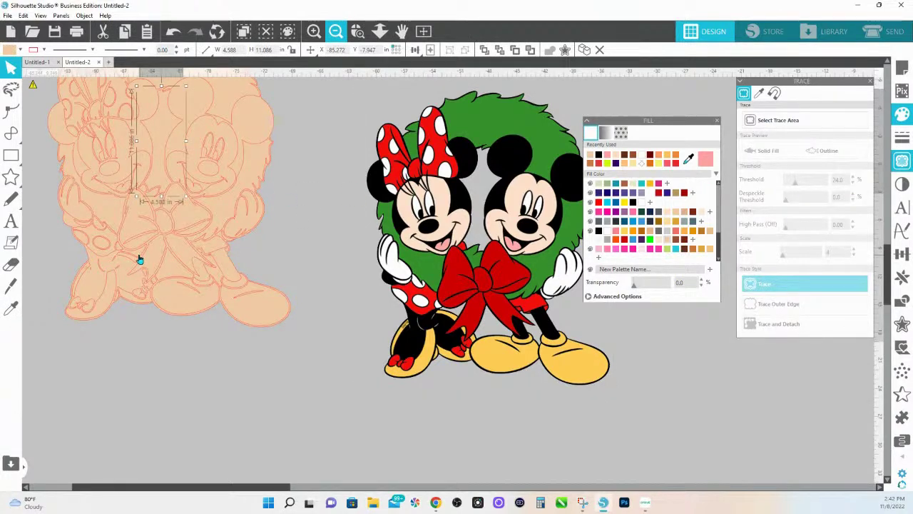
pyautogui.click(166, 273)
pyautogui.click(171, 277)
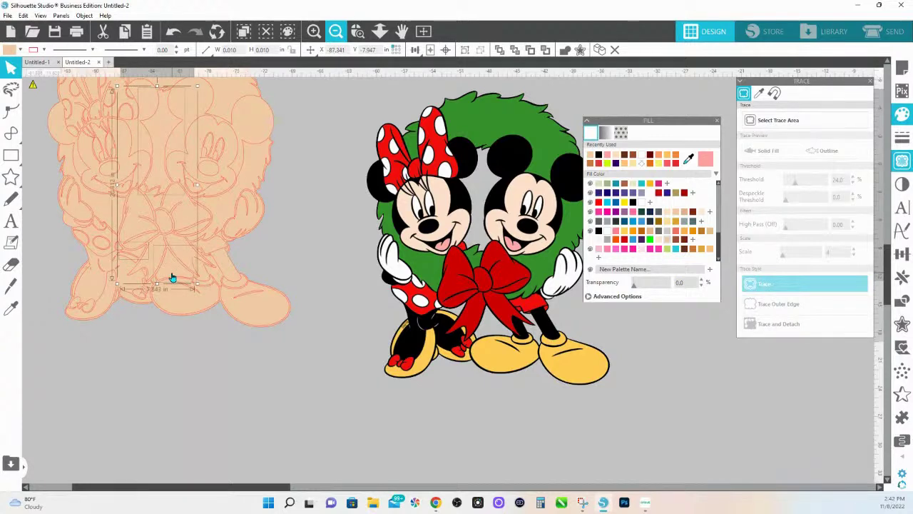
pyautogui.click(221, 282)
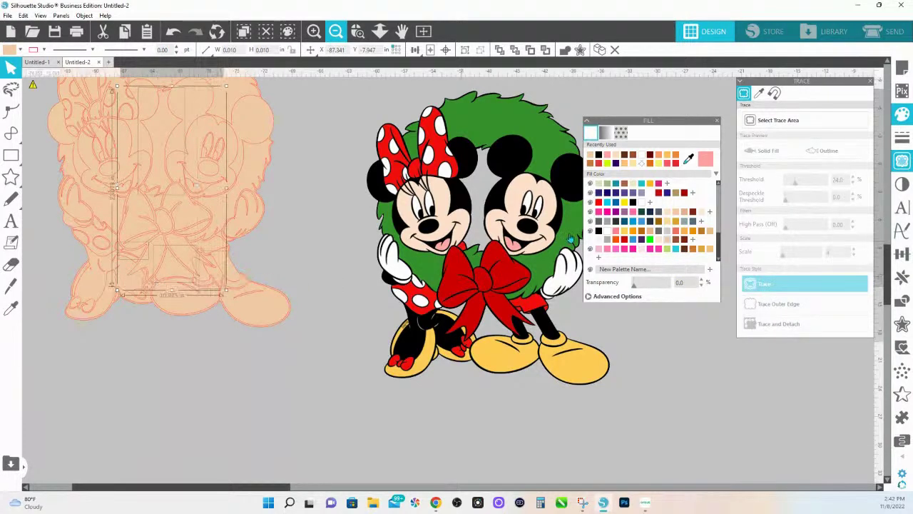
pyautogui.click(612, 250)
# Subtract the pink gap pieces from the full silhouette shape of the trace and fill the silhouette black
pyautogui.moveTo(239, 368); pyautogui.dragTo(277, 420)
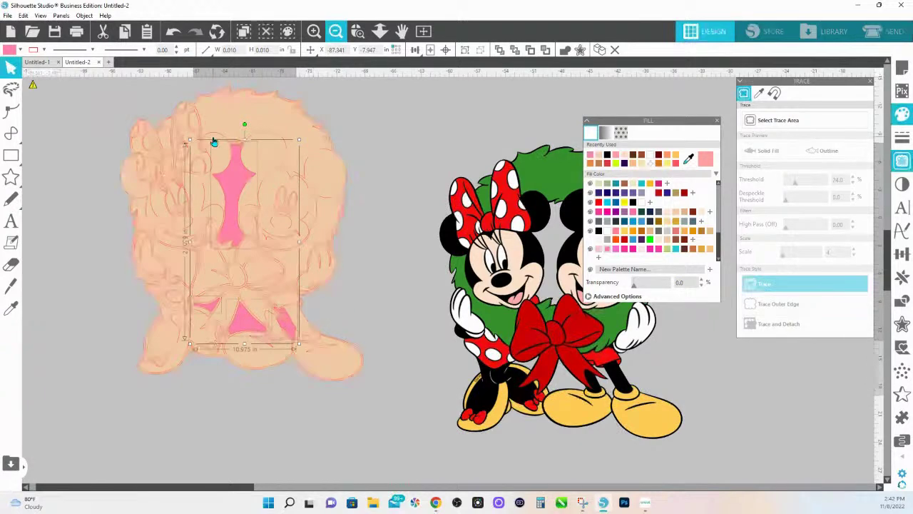
pyautogui.click(264, 166)
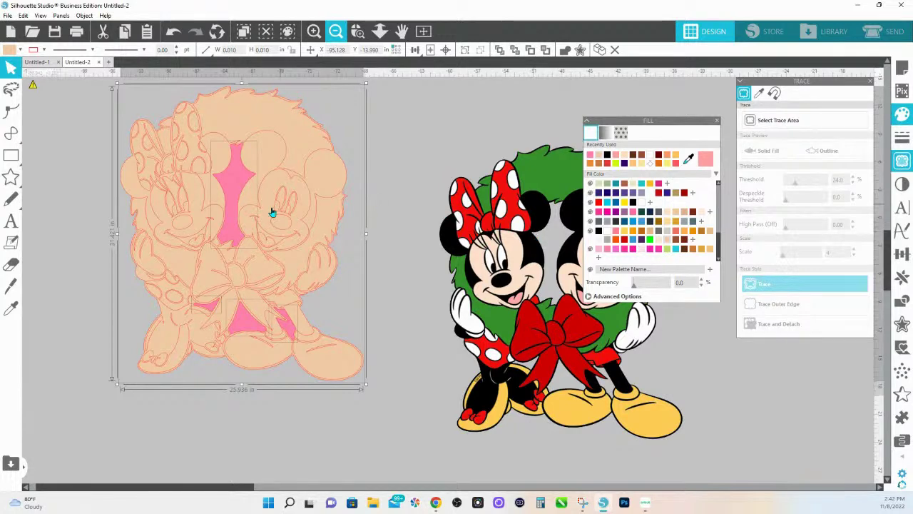
pyautogui.click(902, 300)
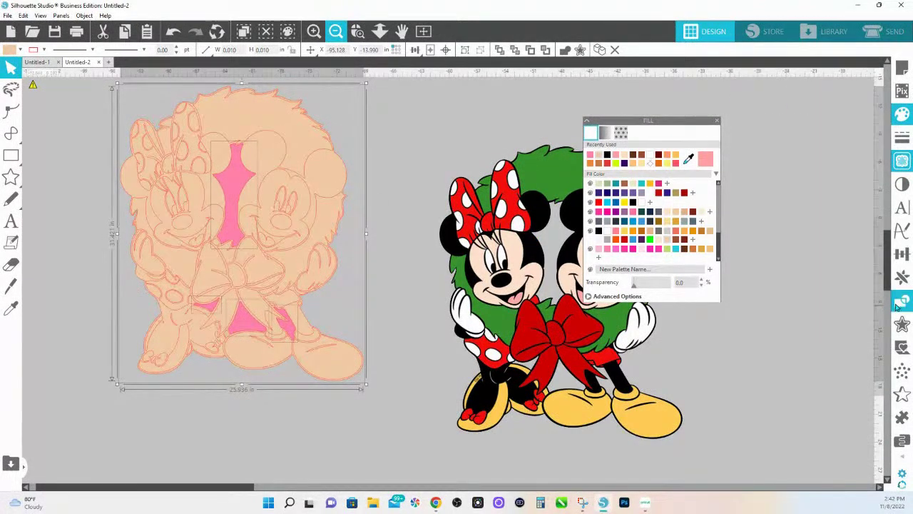
pyautogui.click(830, 105)
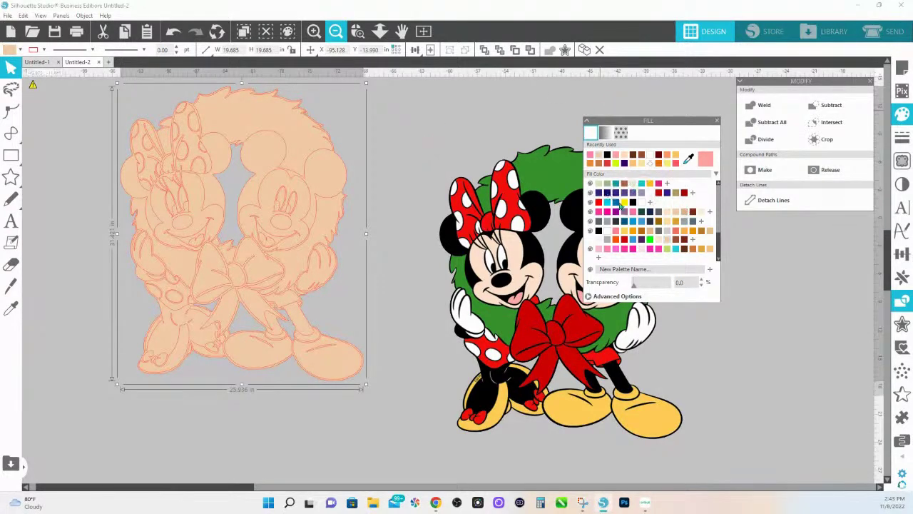
pyautogui.scroll(3, 717, 222)
pyautogui.click(709, 186)
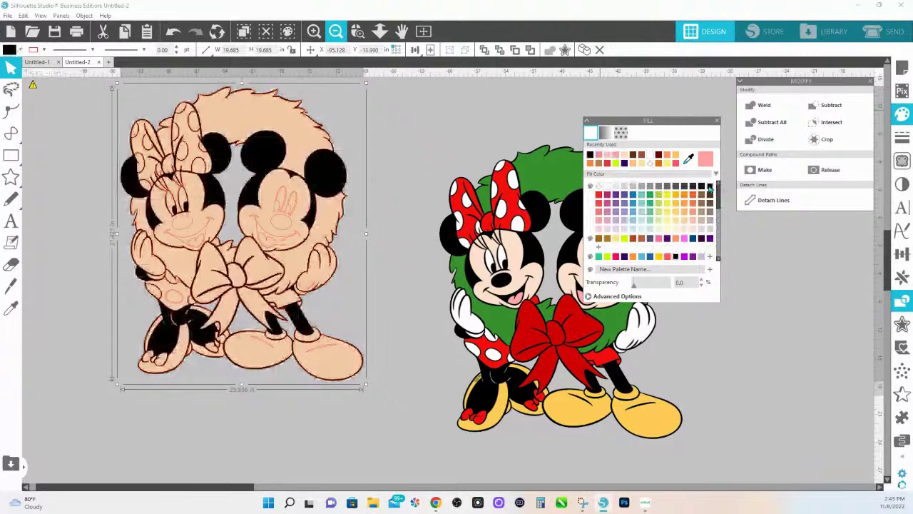
# Fill all the wreath pieces with green sampled from the color picture and group them
pyautogui.click(299, 133)
pyautogui.click(177, 259)
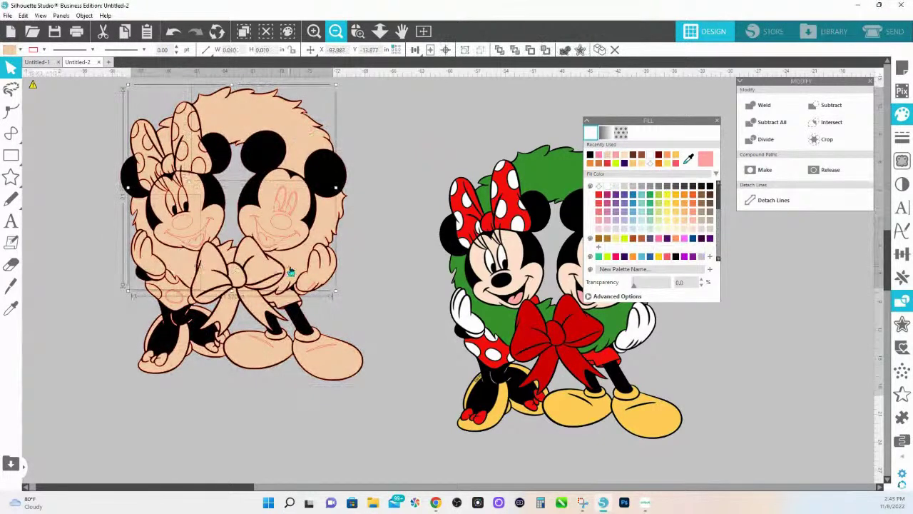
pyautogui.click(301, 268)
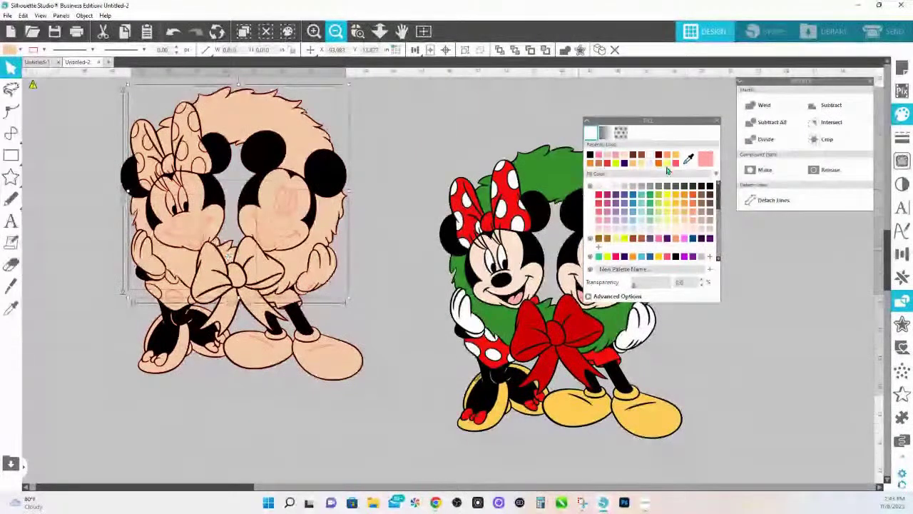
pyautogui.click(688, 161)
pyautogui.click(557, 178)
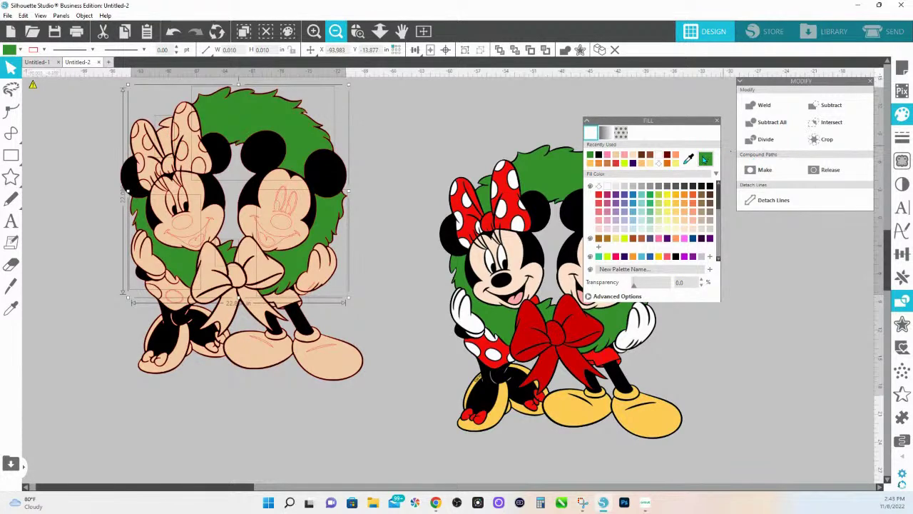
pyautogui.rightClick(310, 129)
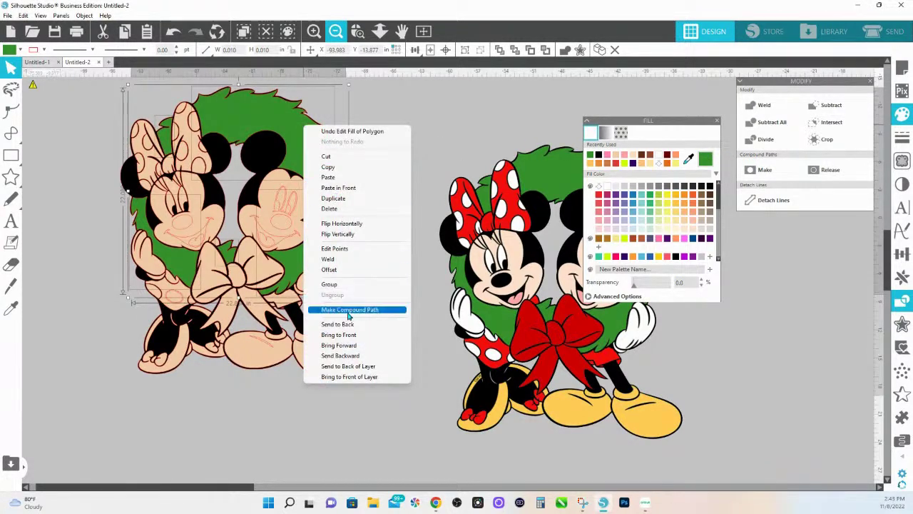
pyautogui.click(337, 285)
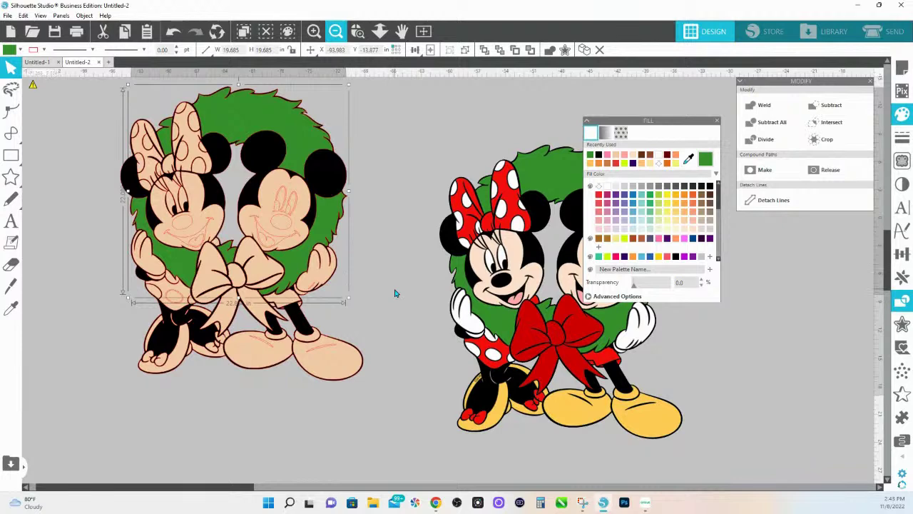
# Combine Mickey's face with its eye, nose and mouth detail pieces into a compound path, and fill his eyes white
pyautogui.click(303, 209)
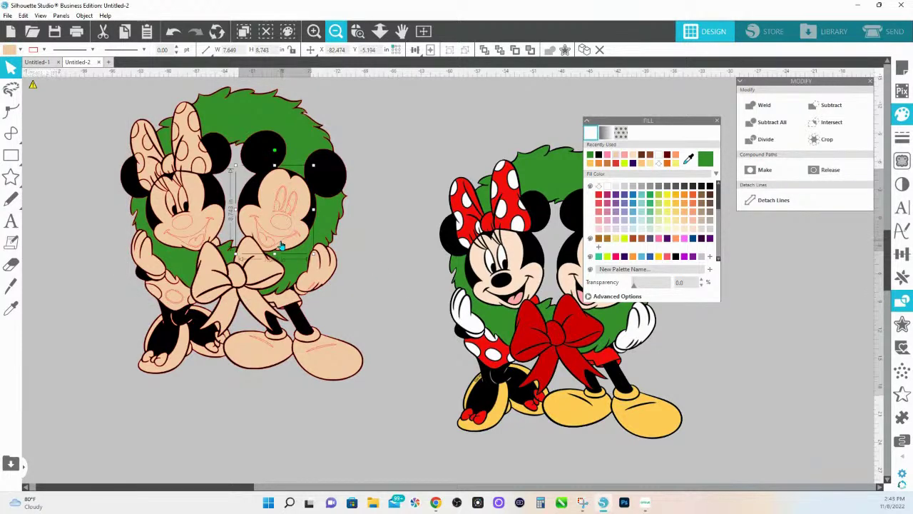
pyautogui.click(280, 230)
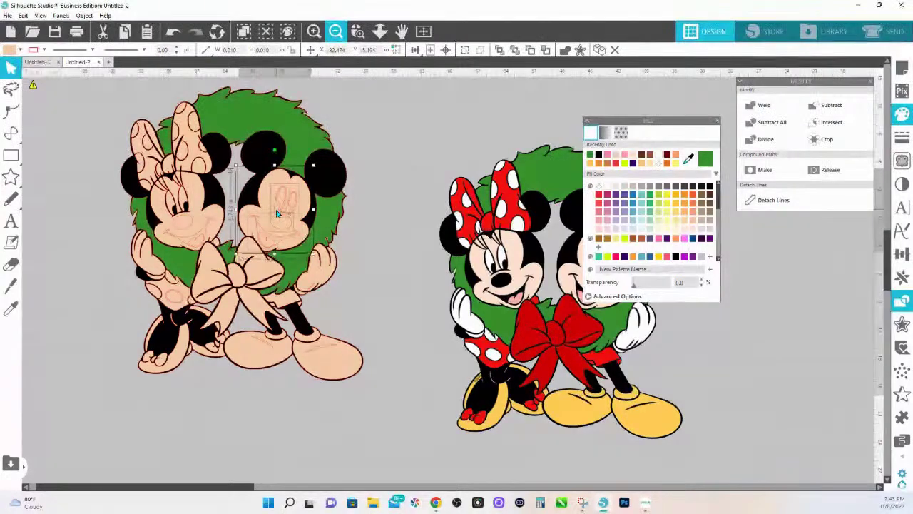
pyautogui.press('i')
pyautogui.click(273, 214)
pyautogui.press('v')
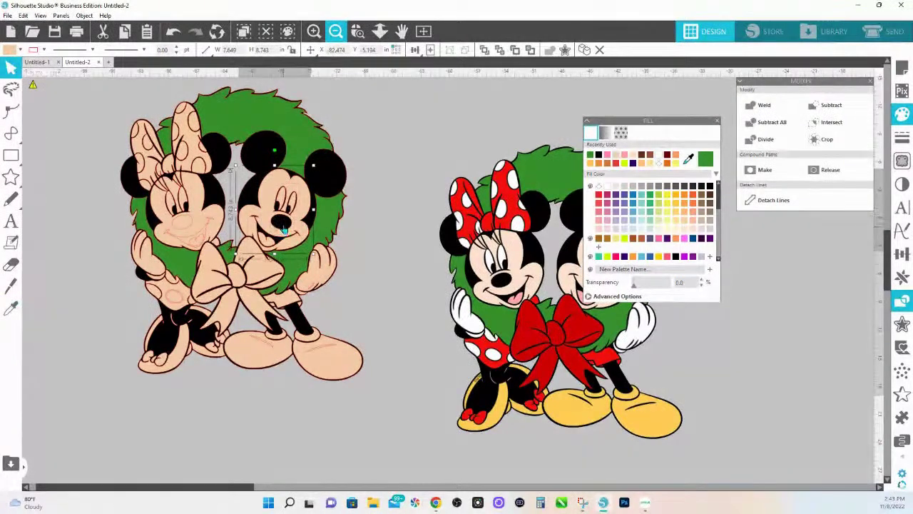
pyautogui.click(294, 207)
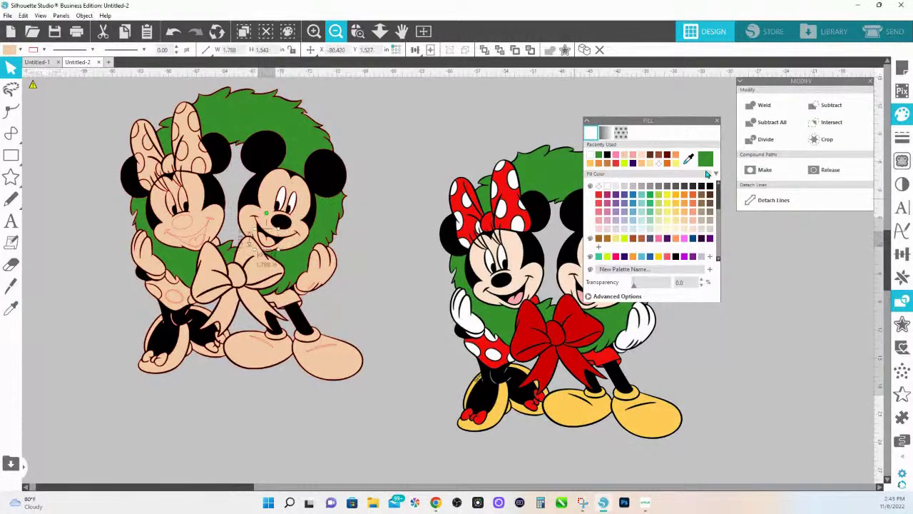
# Fill both Mickey's and Minnie's tongues with the pink sampled from a tongue in the color picture
pyautogui.click(201, 246)
pyautogui.click(202, 246)
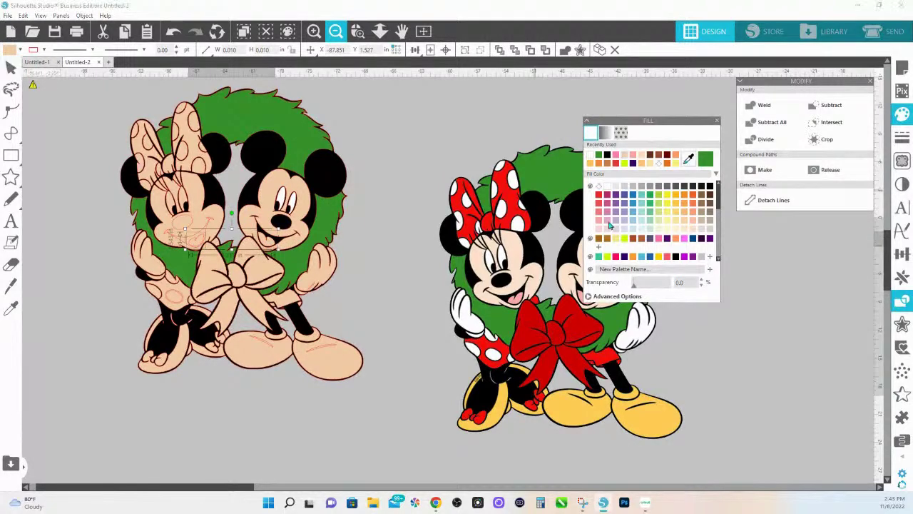
pyautogui.click(523, 311)
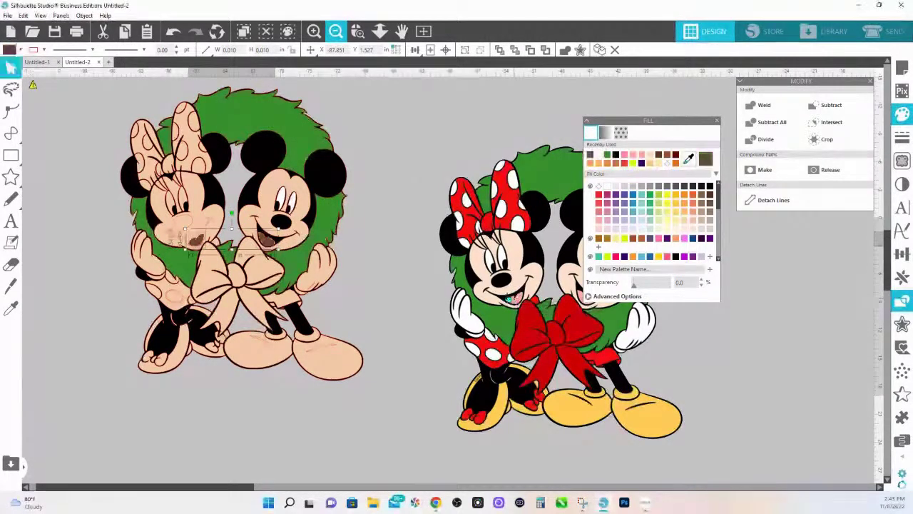
pyautogui.click(515, 295)
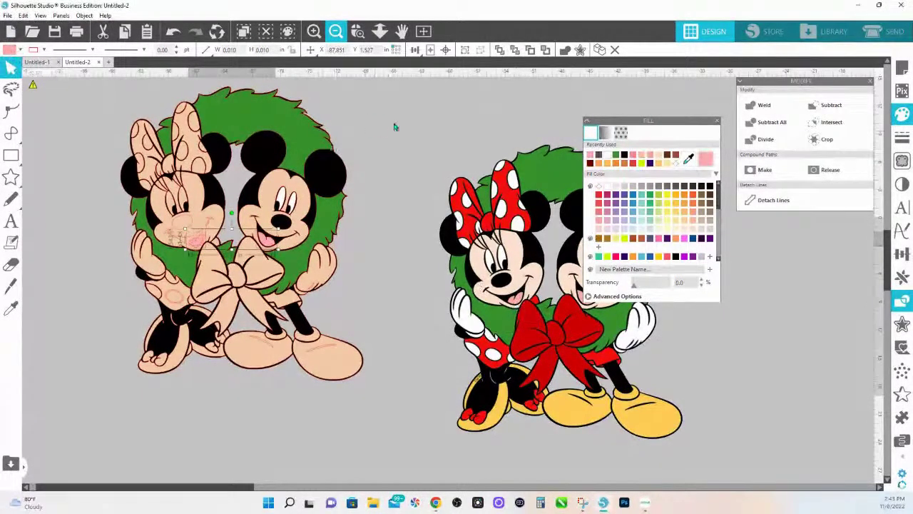
pyautogui.click(397, 126)
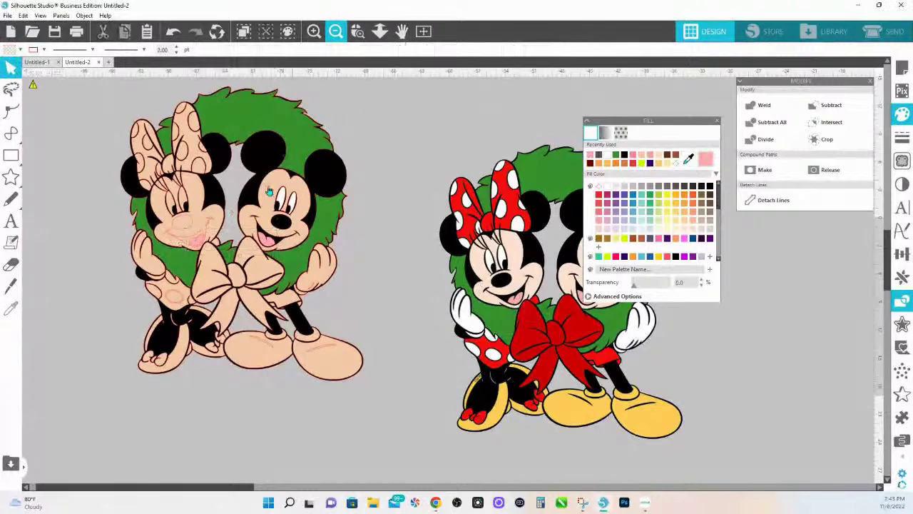
# Group the pieces of Mickey's raised glove and fill them white
pyautogui.click(317, 280)
pyautogui.moveTo(346, 326); pyautogui.dragTo(328, 357)
pyautogui.click(282, 318)
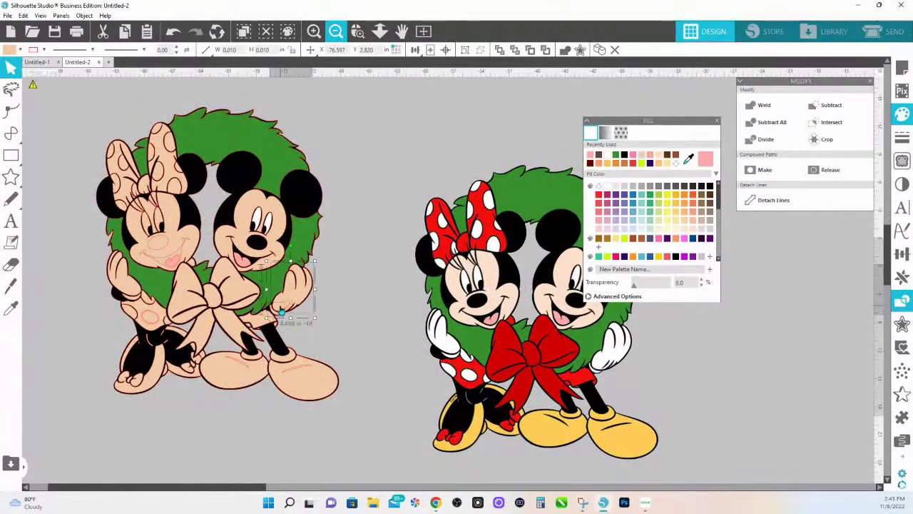
pyautogui.rightClick(281, 318)
pyautogui.click(334, 231)
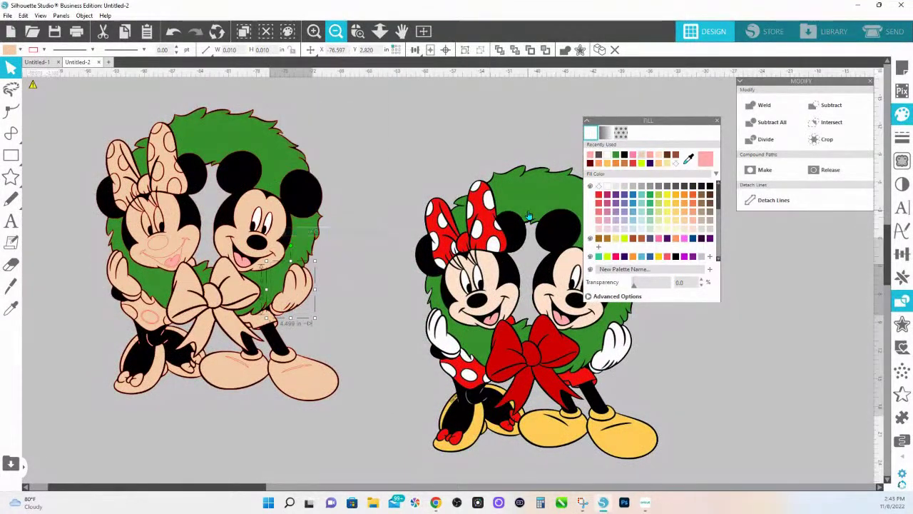
pyautogui.click(608, 186)
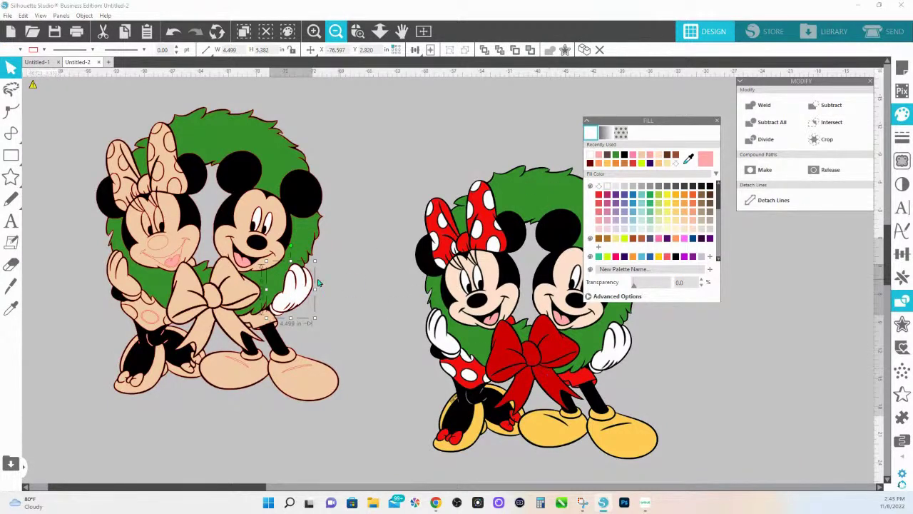
# Group the pieces of Minnie's raised glove and fill them white
pyautogui.click(116, 289)
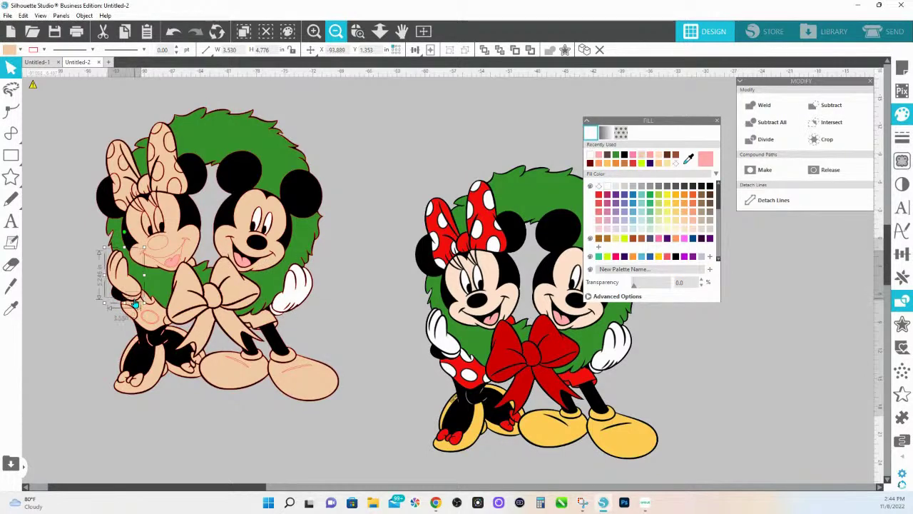
pyautogui.rightClick(132, 294)
pyautogui.click(165, 215)
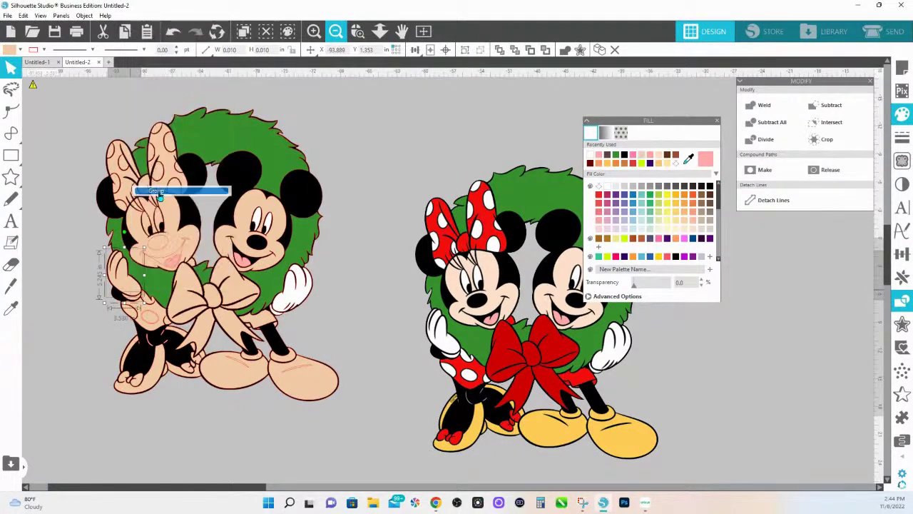
pyautogui.click(606, 187)
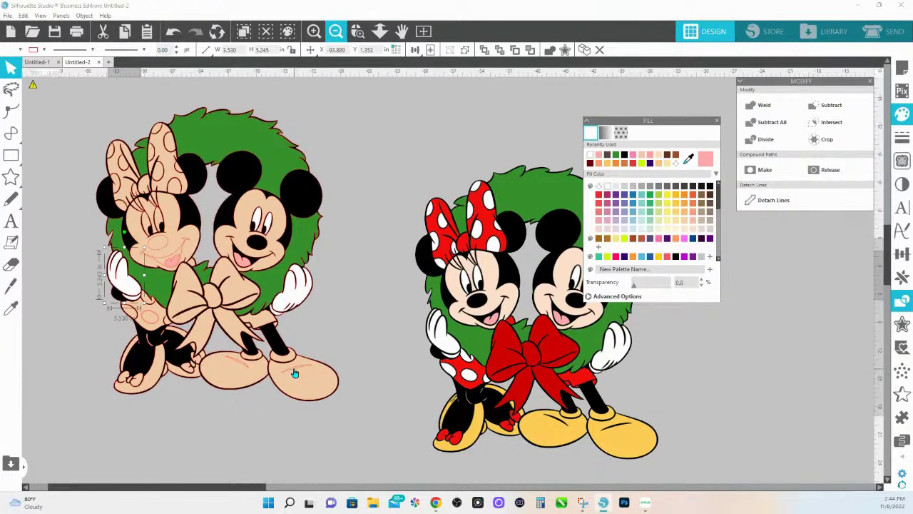
# Combine Mickey's two shoes, their ankle cuffs and the toe crease lines into a compound path
pyautogui.click(243, 372)
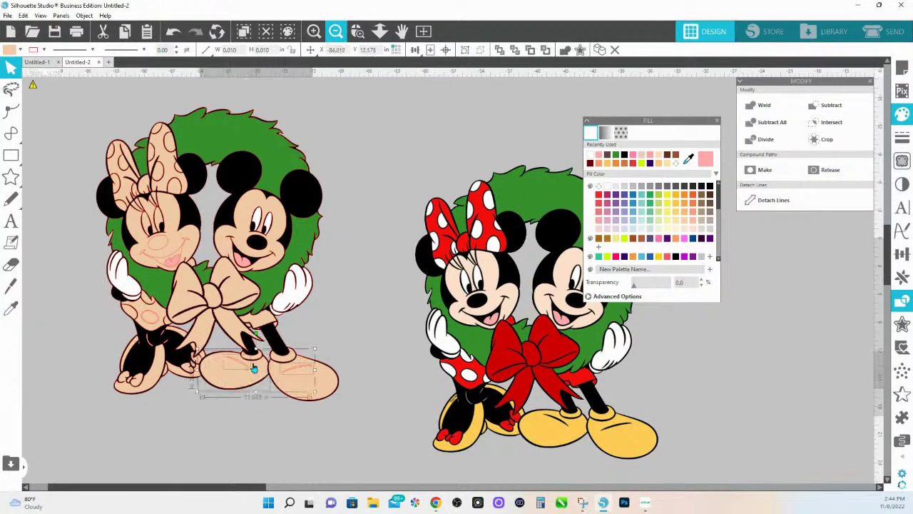
pyautogui.click(260, 358)
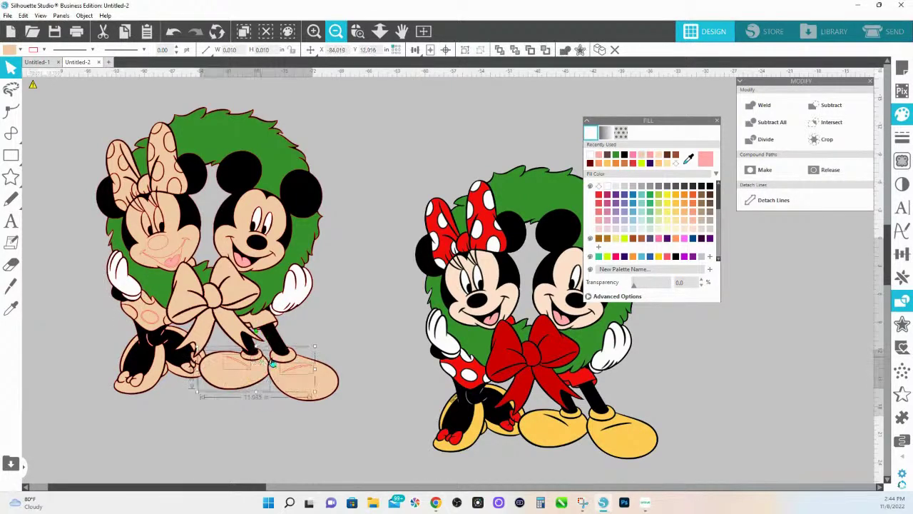
pyautogui.keyDown('shift'); pyautogui.click(309, 390); pyautogui.keyUp('shift')
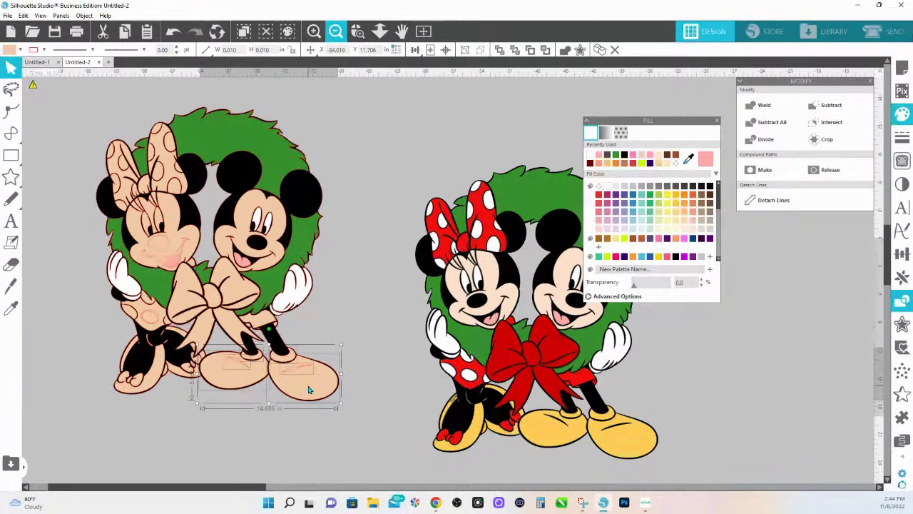
pyautogui.rightClick(309, 389)
pyautogui.click(361, 316)
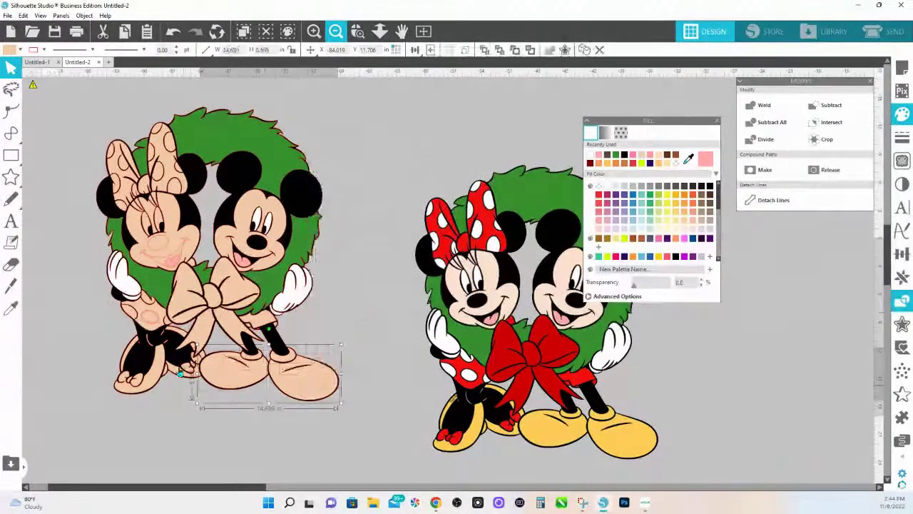
# Fill the large ribbon bow of the vector copy, including its loops, tails and center knot, with light blue
pyautogui.click(131, 379)
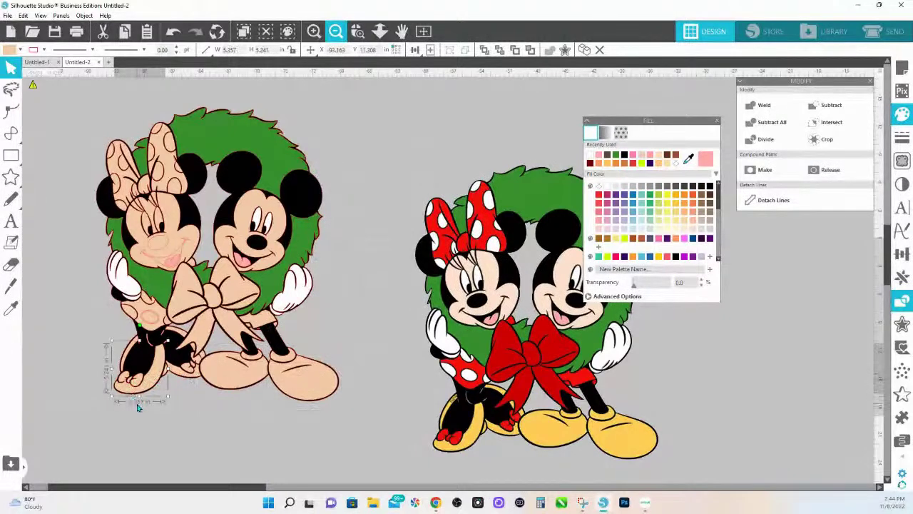
pyautogui.click(335, 31)
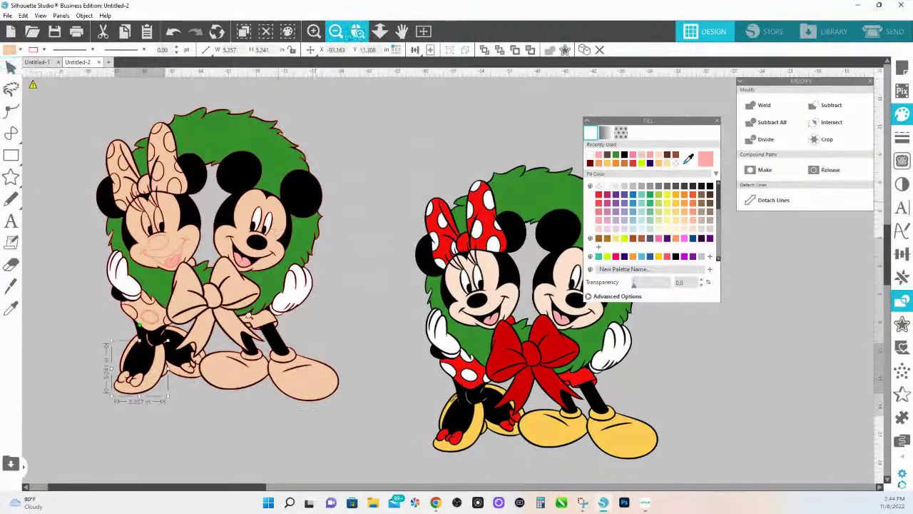
pyautogui.moveTo(107, 371); pyautogui.dragTo(229, 386)
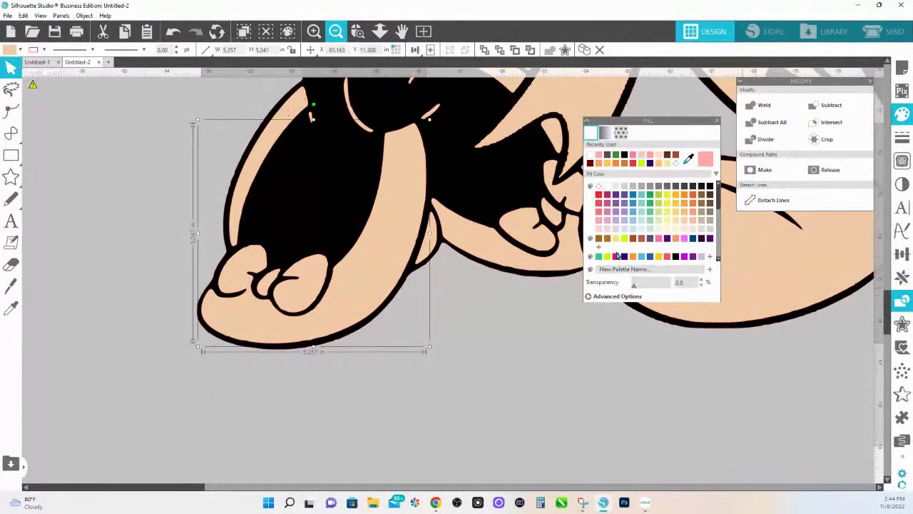
pyautogui.click(401, 30)
pyautogui.scroll(-2, 518, 332)
pyautogui.moveTo(518, 333); pyautogui.dragTo(450, 428)
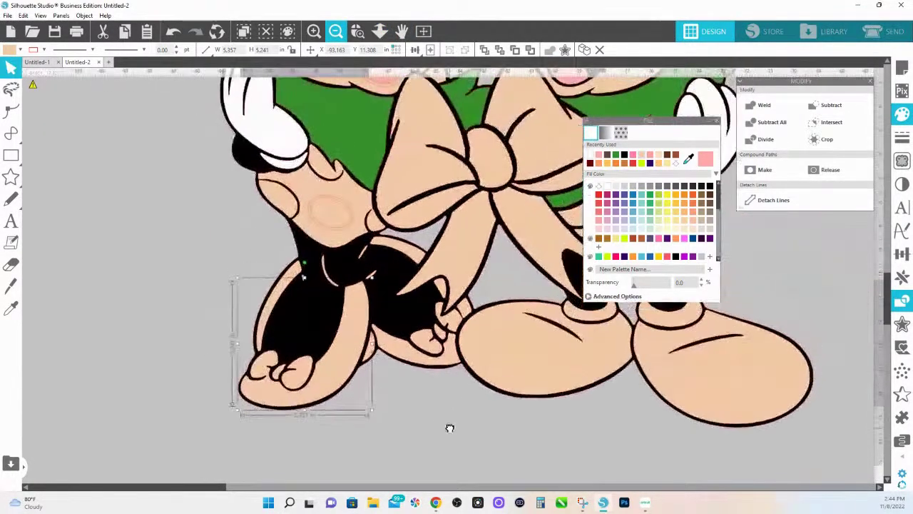
pyautogui.scroll(2, 443, 483)
pyautogui.click(412, 223)
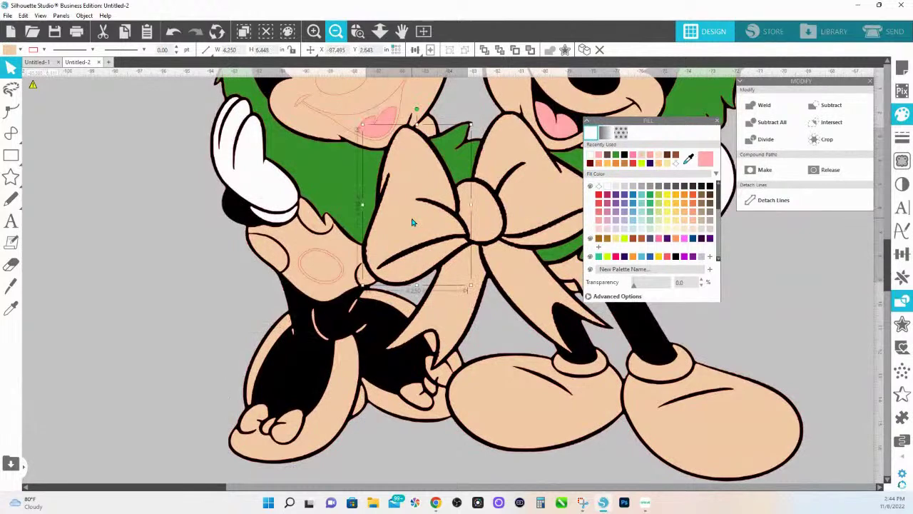
pyautogui.click(514, 272)
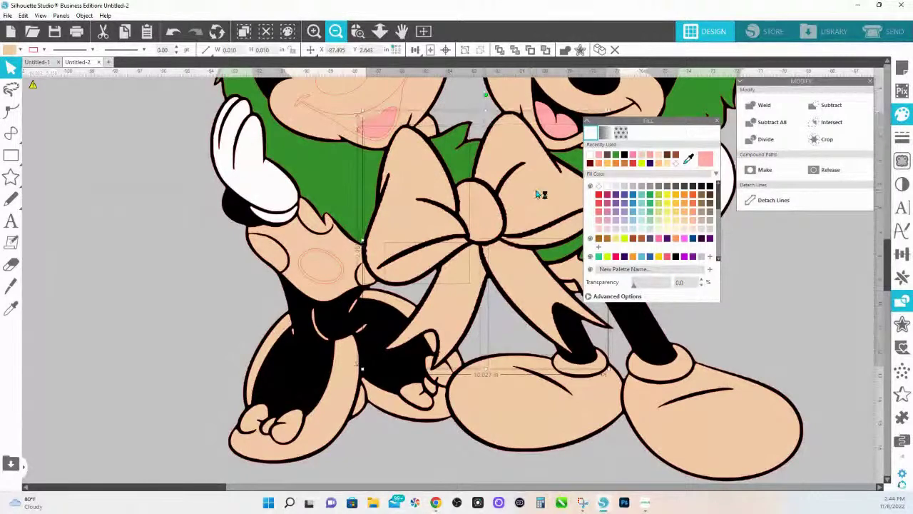
pyautogui.click(633, 237)
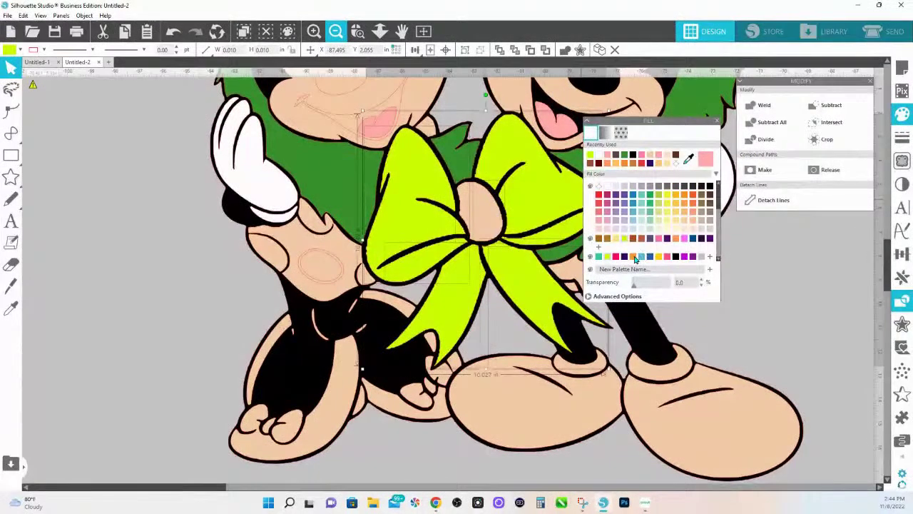
pyautogui.click(641, 257)
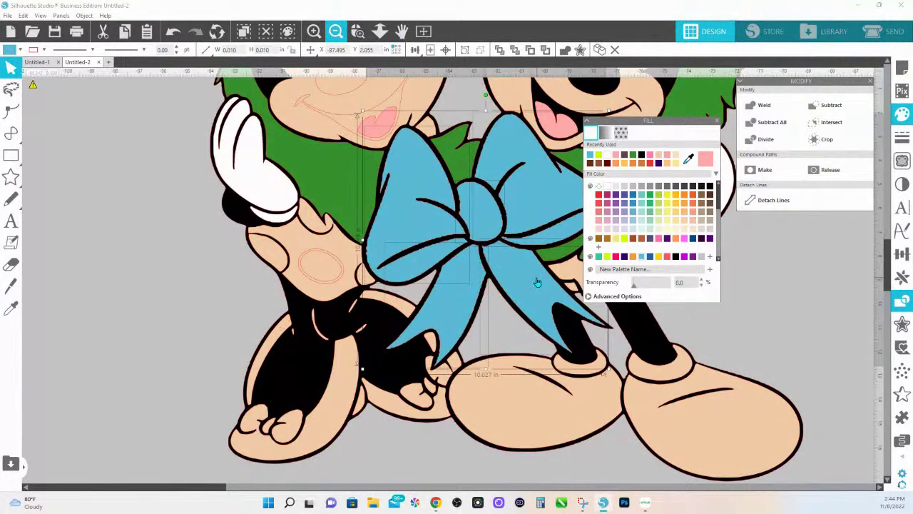
# Combine the blue bow pieces into one object and simplify its points
pyautogui.click(537, 282)
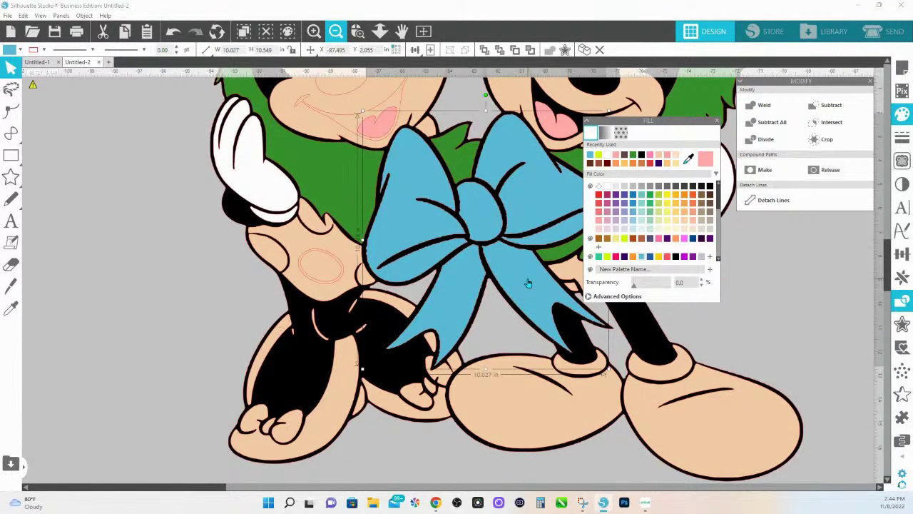
pyautogui.doubleClick(528, 283)
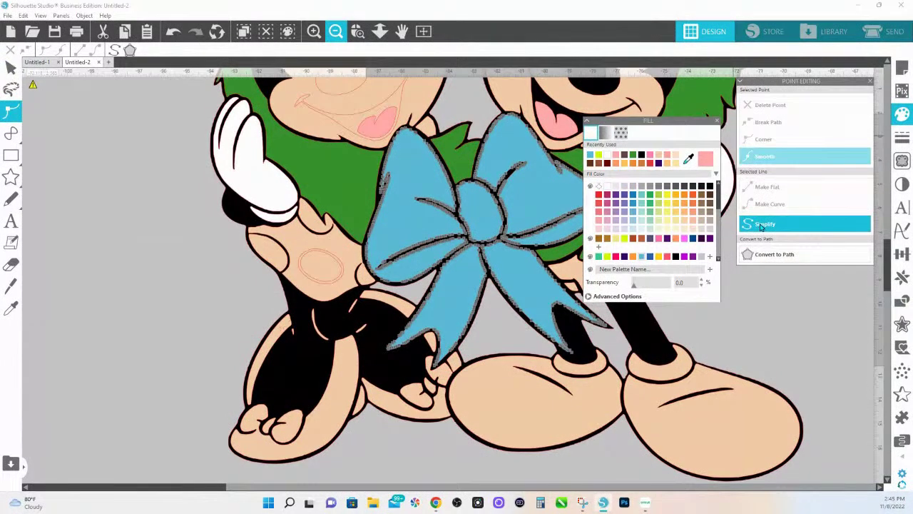
pyautogui.click(788, 314)
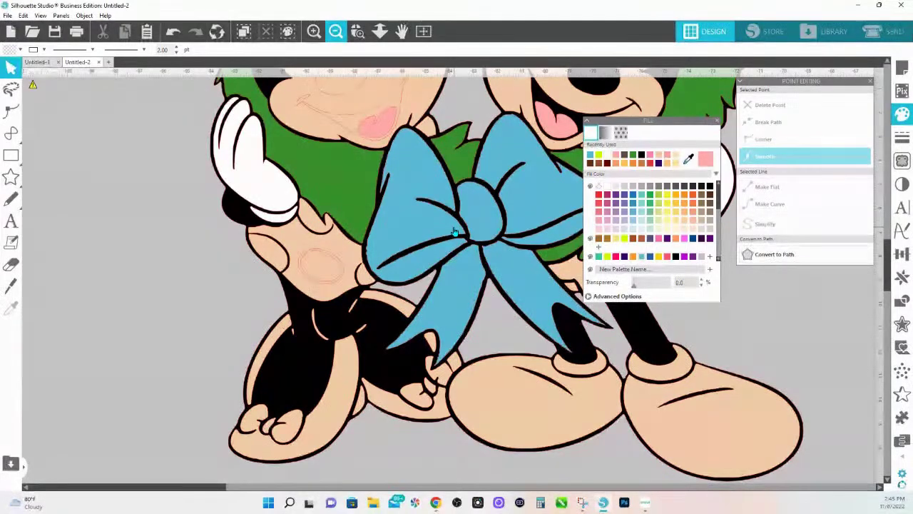
# Move the original color picture to the empty area left of the vector copy
pyautogui.click(357, 31)
pyautogui.moveTo(389, 173); pyautogui.dragTo(686, 308)
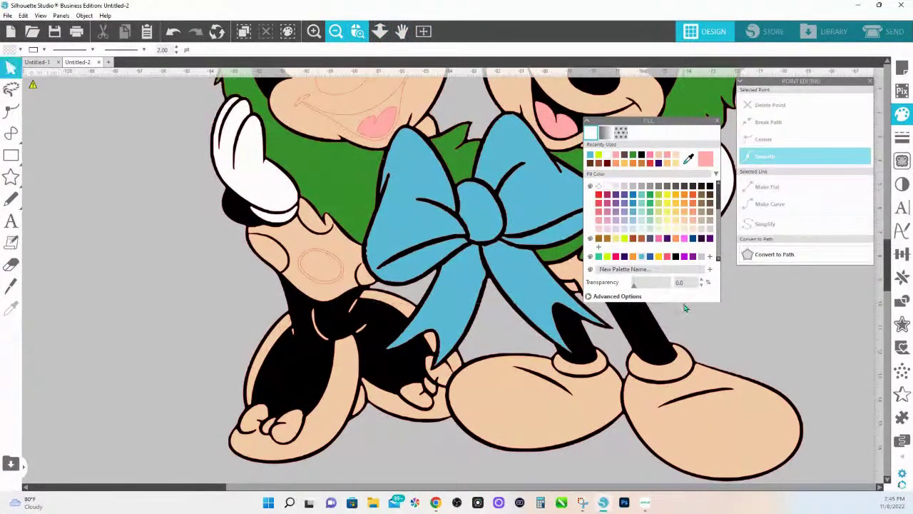
pyautogui.scroll(-5, 364, 383)
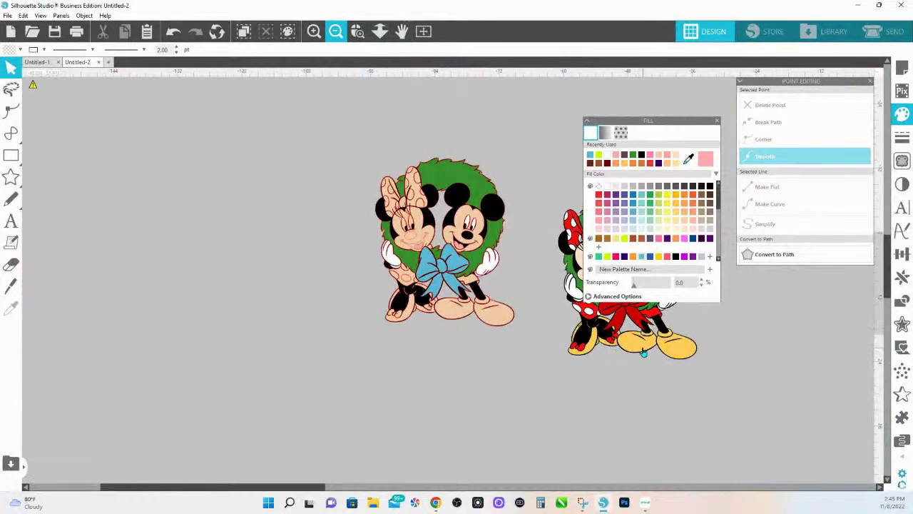
pyautogui.moveTo(642, 349); pyautogui.dragTo(270, 341)
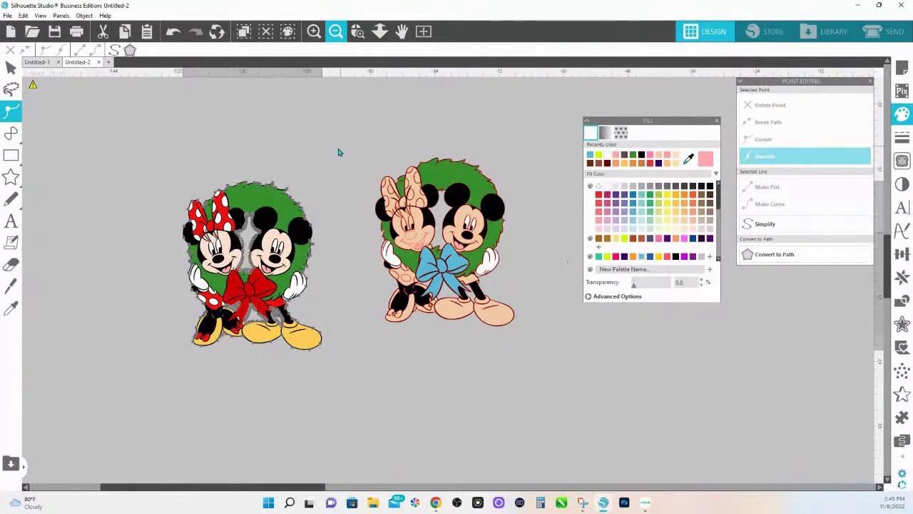
pyautogui.press('Escape')
pyautogui.click(357, 32)
pyautogui.moveTo(104, 172); pyautogui.dragTo(319, 344)
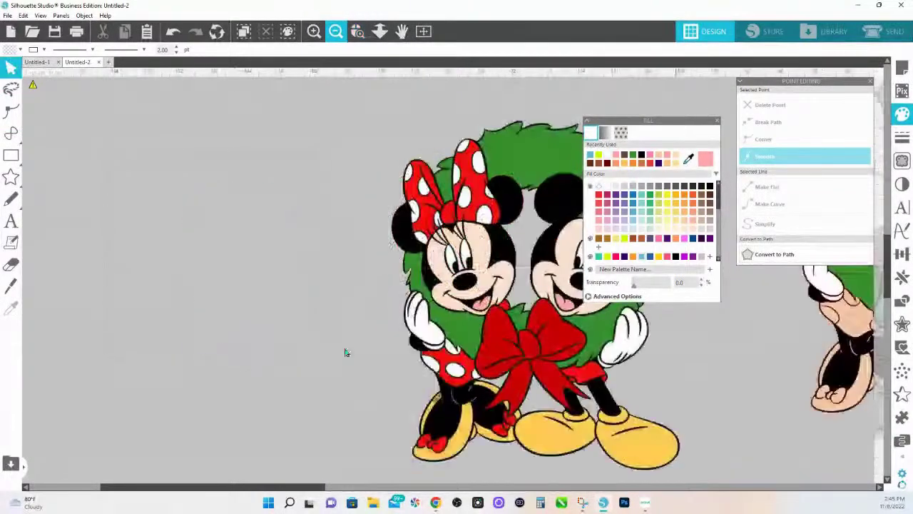
# Trace the whole original color picture with threshold 40% and scale 10
pyautogui.click(902, 114)
pyautogui.click(901, 159)
pyautogui.click(804, 120)
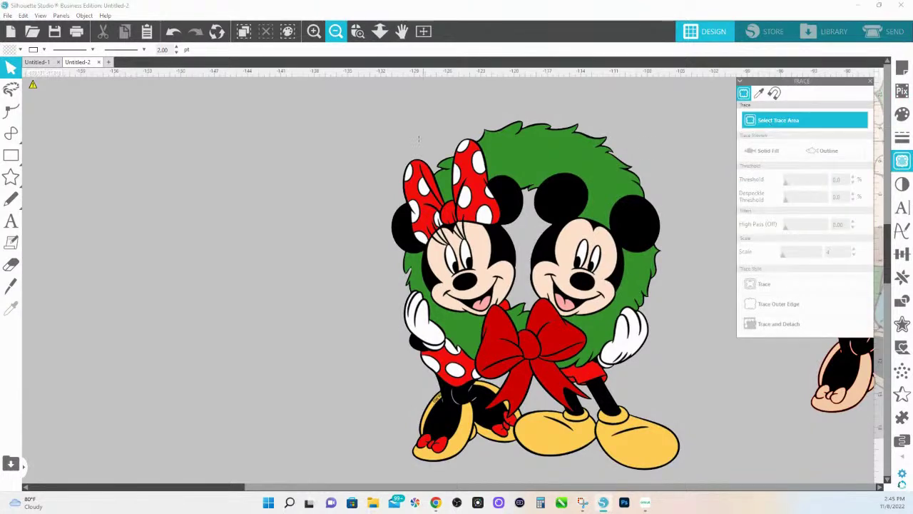
pyautogui.moveTo(356, 104)
pyautogui.mouseDown()
pyautogui.moveTo(620, 261)
pyautogui.moveTo(715, 502)
pyautogui.moveTo(721, 447)
pyautogui.mouseUp()
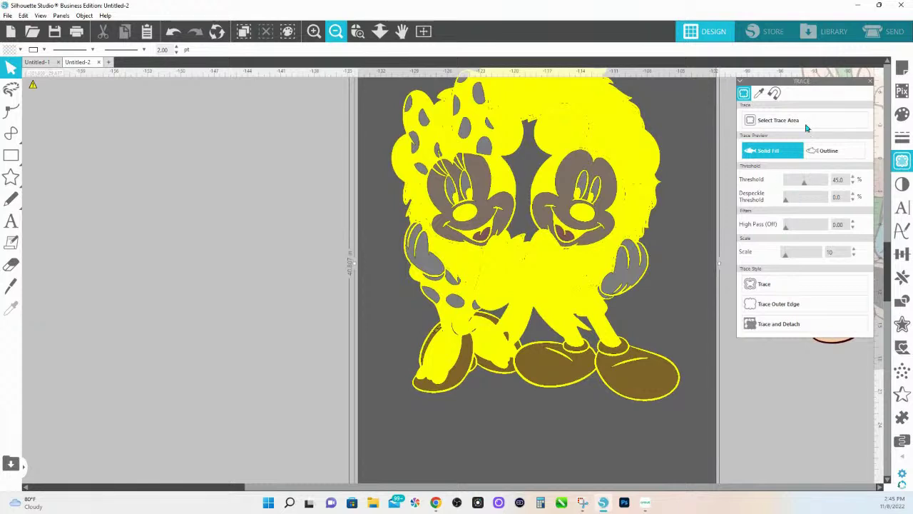
pyautogui.moveTo(804, 185); pyautogui.dragTo(802, 187)
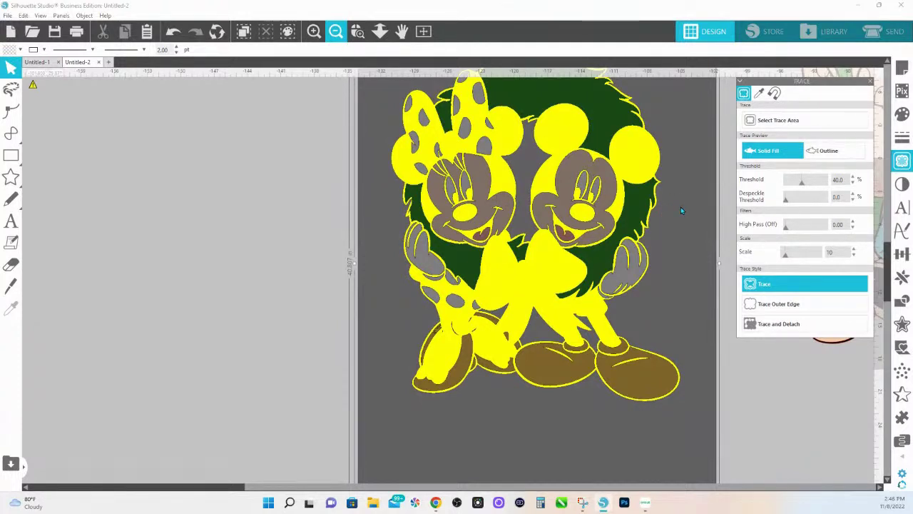
pyautogui.click(758, 283)
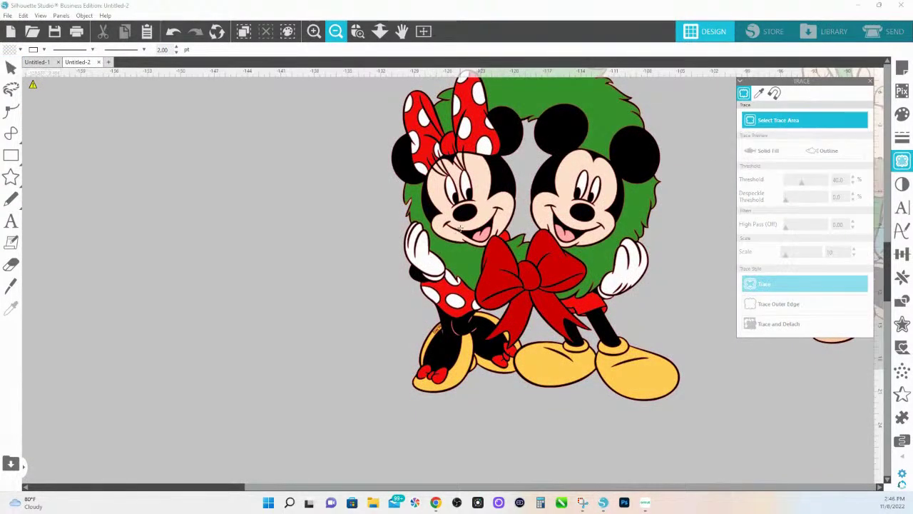
# Trace only the red bow area of the original picture, about 12.7 in wide, with threshold 11% and scale 4
pyautogui.moveTo(458, 227); pyautogui.dragTo(602, 357)
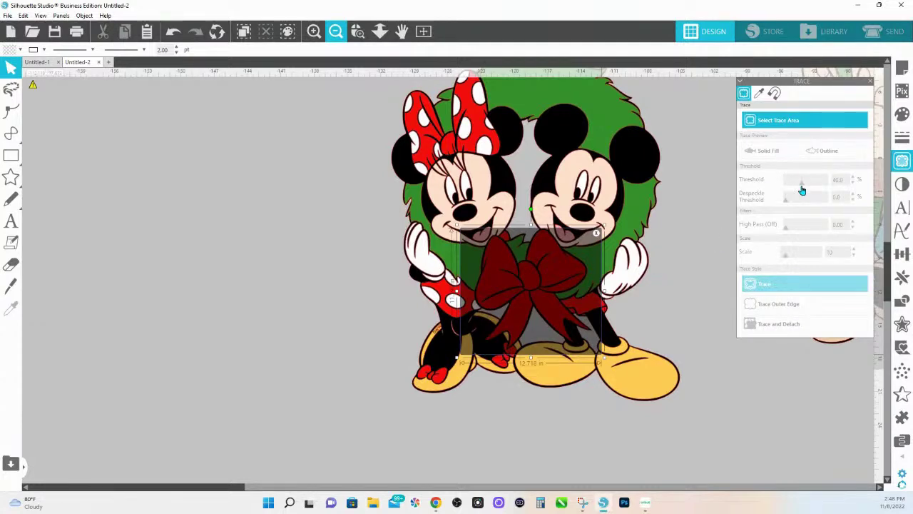
pyautogui.moveTo(802, 191); pyautogui.dragTo(797, 190)
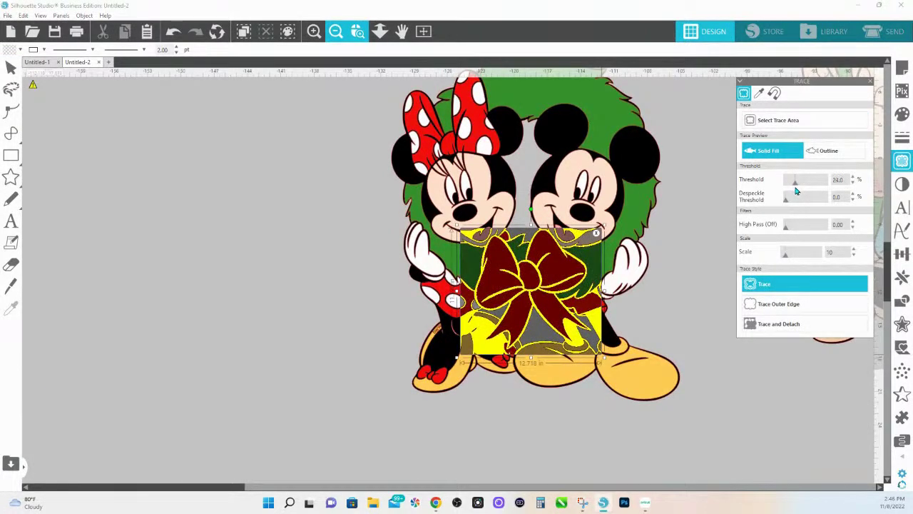
pyautogui.moveTo(784, 254); pyautogui.dragTo(782, 254)
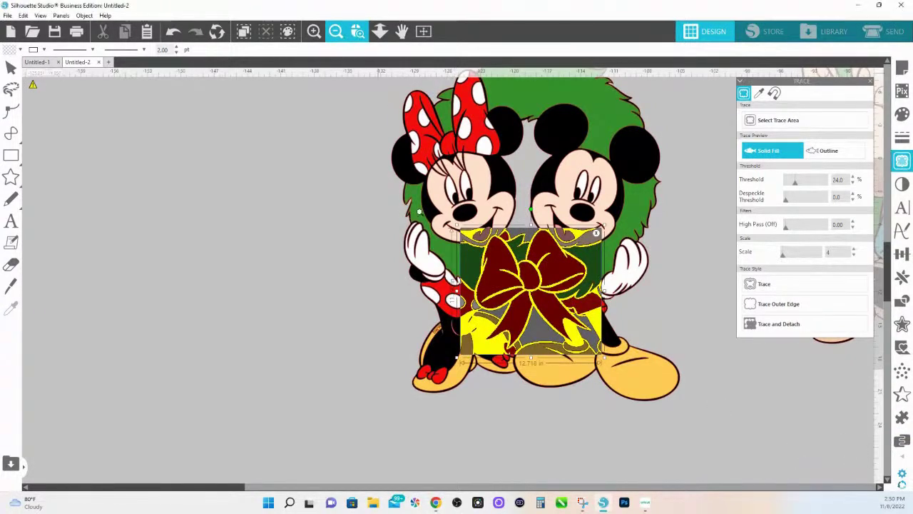
pyautogui.scroll(3, 588, 314)
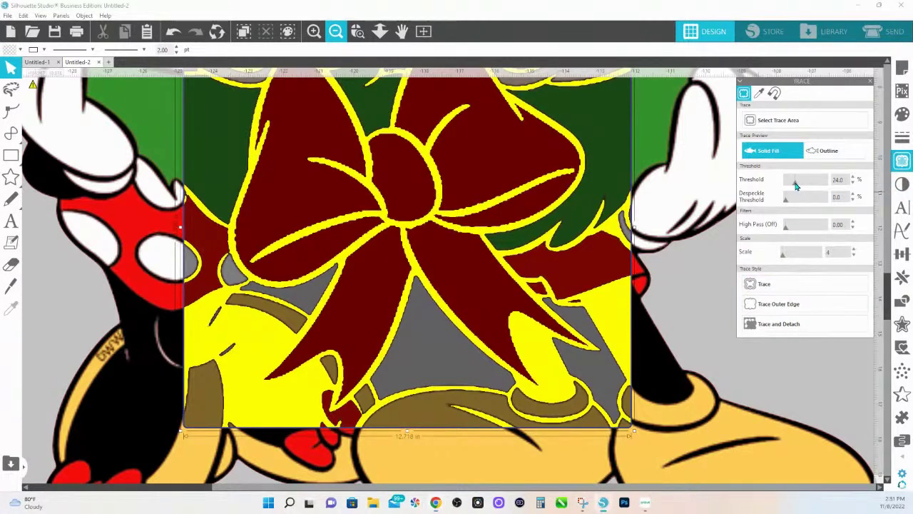
pyautogui.moveTo(796, 184); pyautogui.dragTo(793, 185)
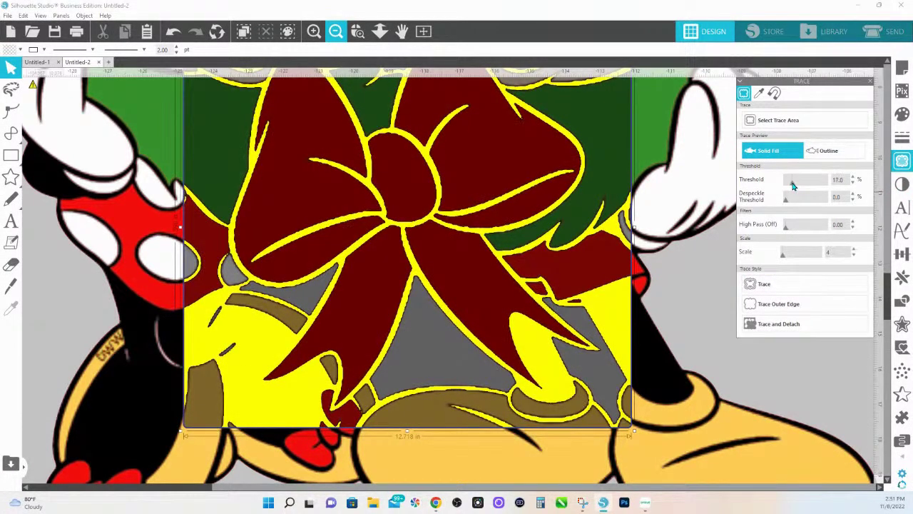
pyautogui.moveTo(792, 185); pyautogui.dragTo(789, 259)
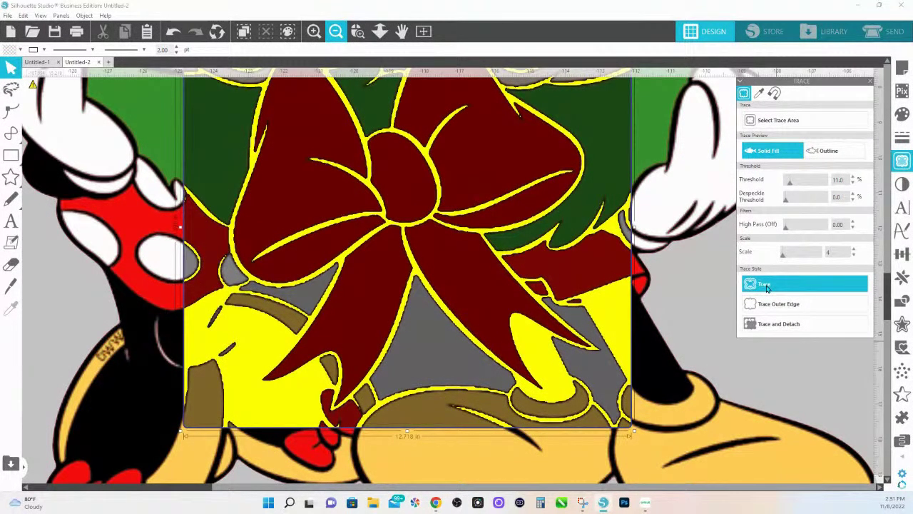
pyautogui.click(765, 285)
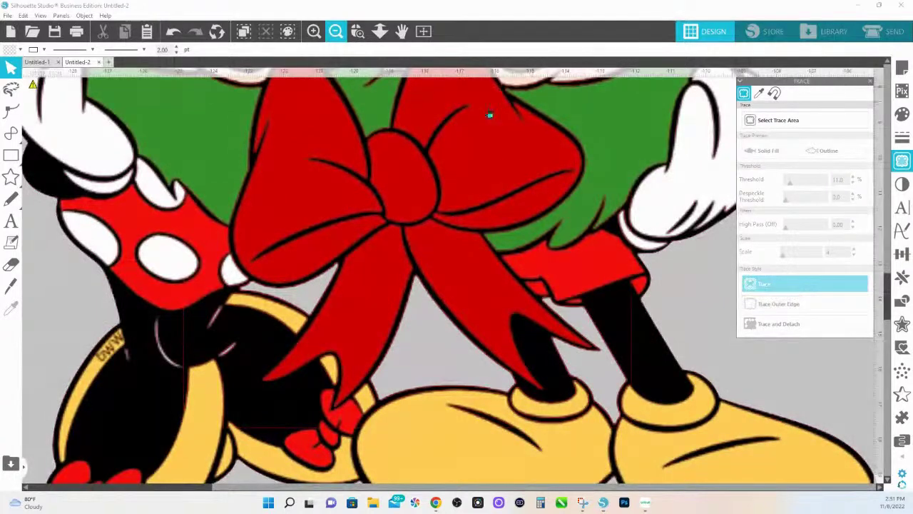
# Fill the new bow trace light yellow, release its compound path and delete the large backing piece
pyautogui.click(502, 202)
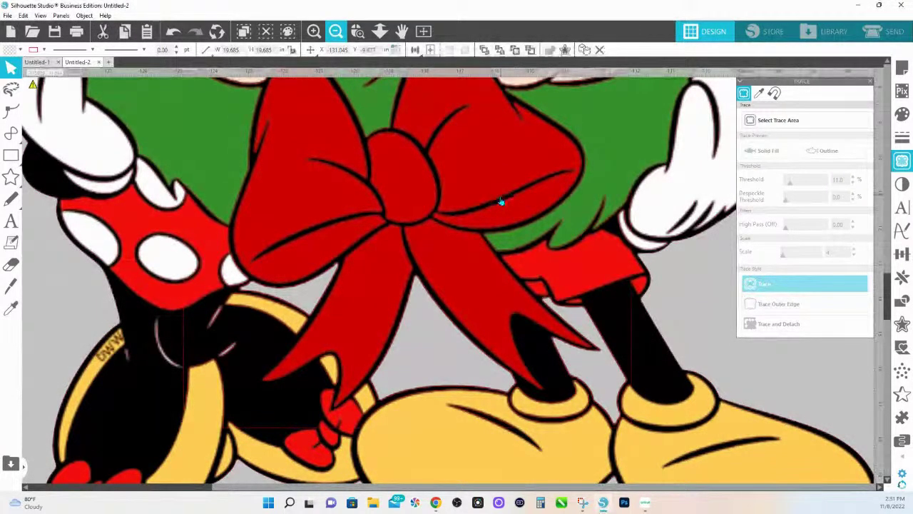
pyautogui.click(902, 115)
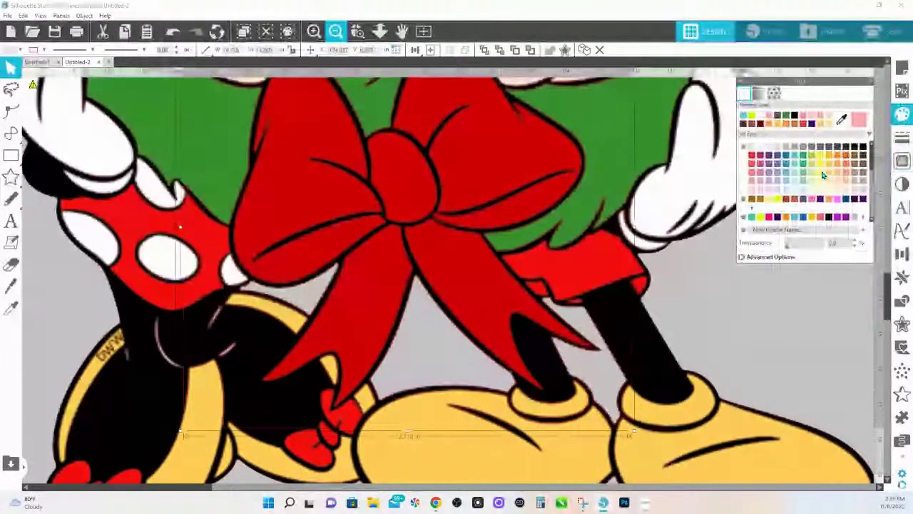
pyautogui.click(822, 175)
pyautogui.rightClick(483, 207)
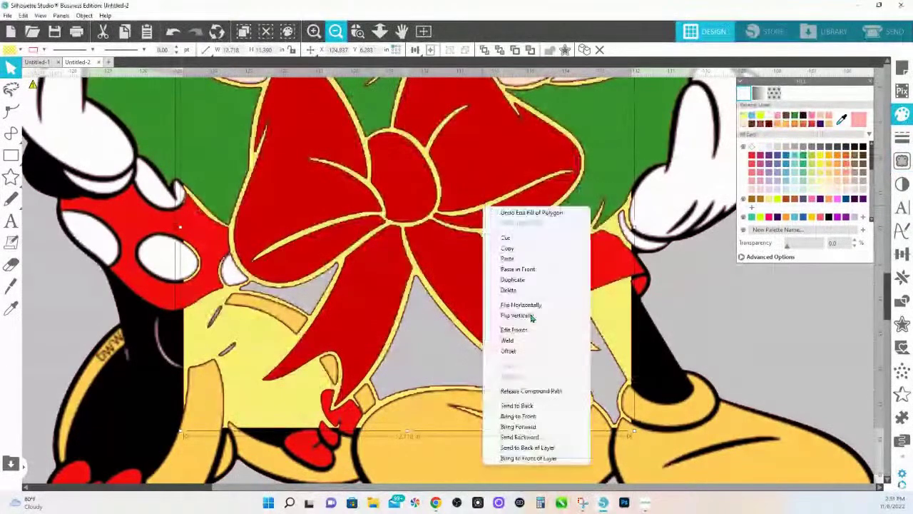
pyautogui.click(520, 394)
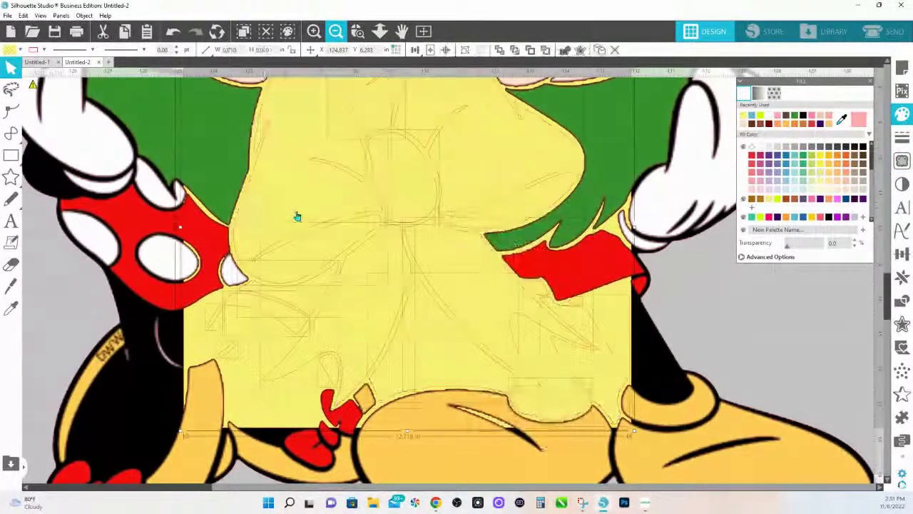
pyautogui.click(783, 338)
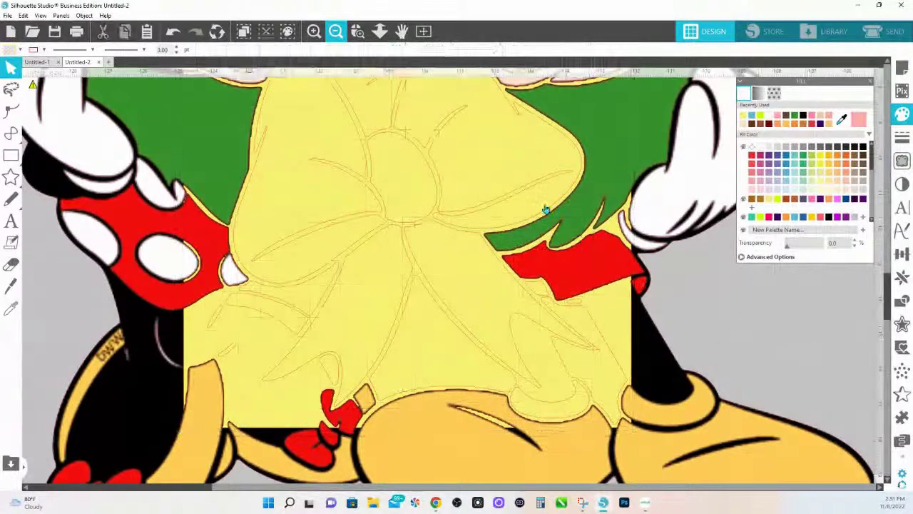
pyautogui.click(476, 233)
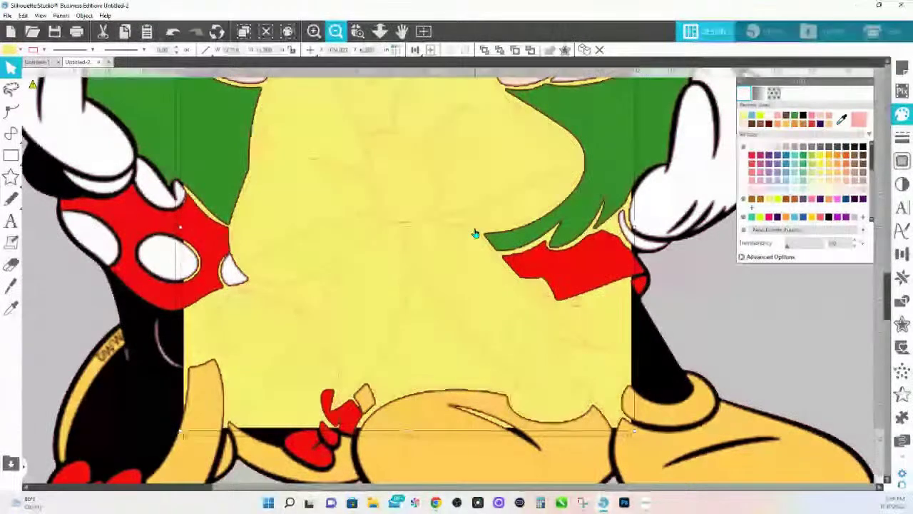
pyautogui.press('Delete')
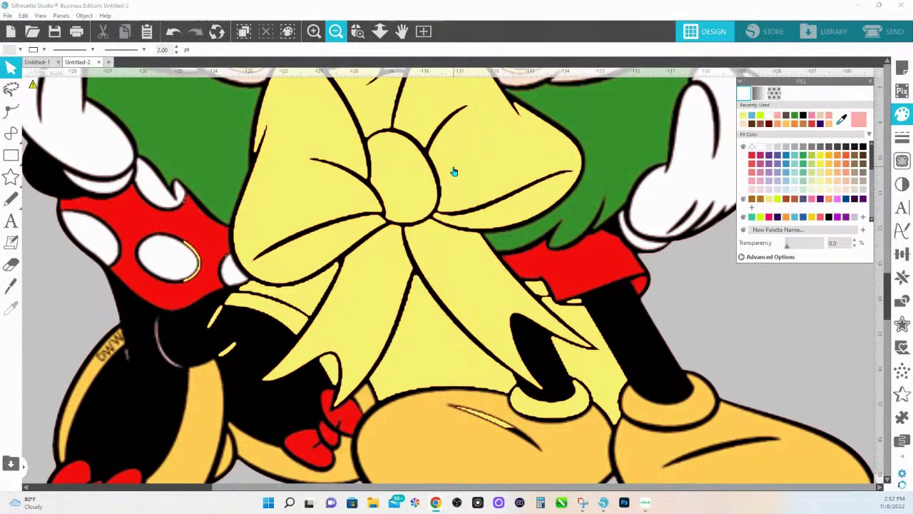
pyautogui.click(379, 31)
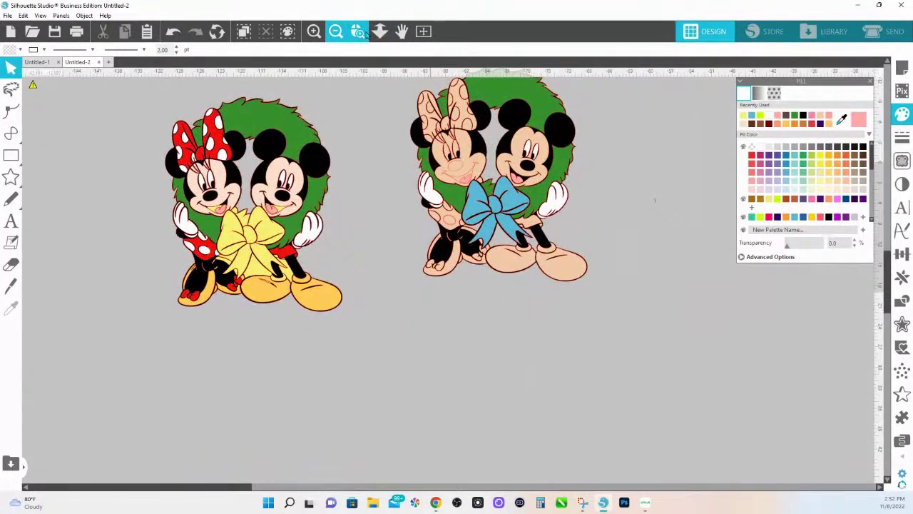
pyautogui.click(359, 32)
pyautogui.moveTo(387, 92); pyautogui.dragTo(597, 268)
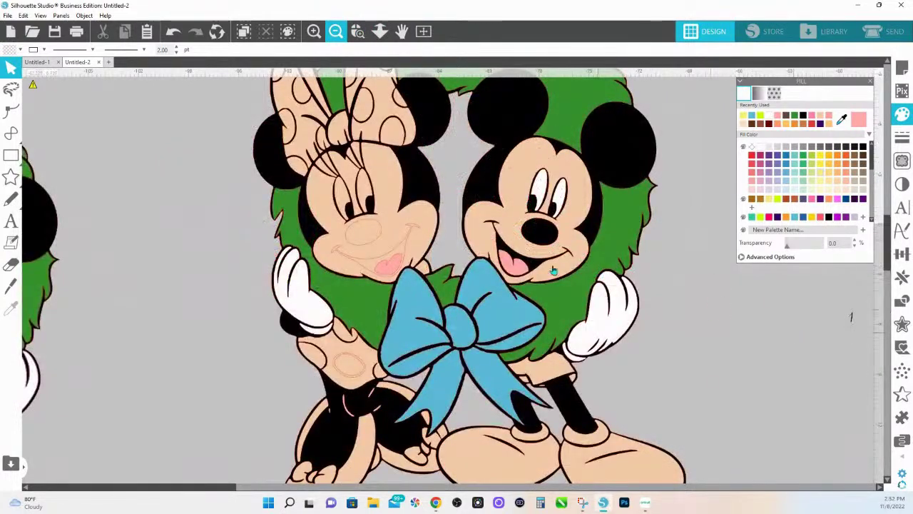
# Combine Minnie's face with the tan nose and mouth pieces into one compound path so the black features show through
pyautogui.click(385, 227)
pyautogui.click(370, 234)
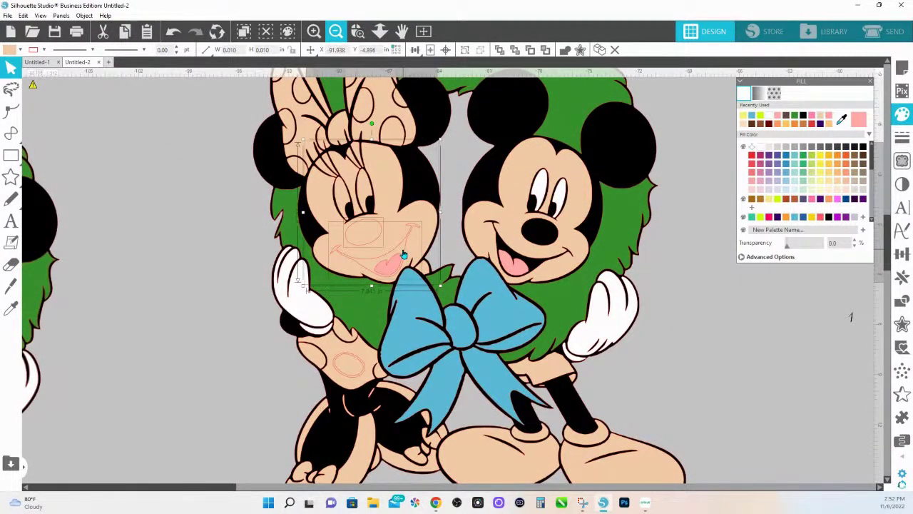
pyautogui.click(404, 255)
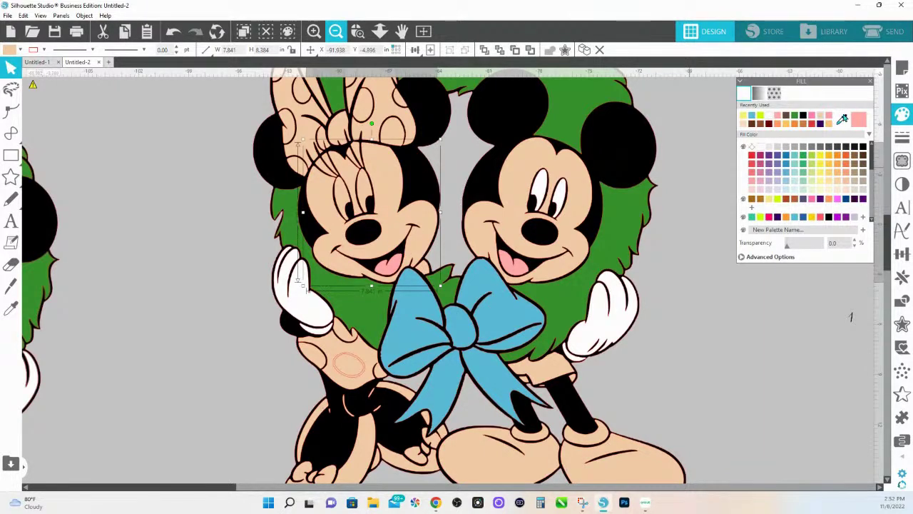
# Fill Minnie's and Mickey's faces with the light skin color sampled from the original picture
pyautogui.click(842, 118)
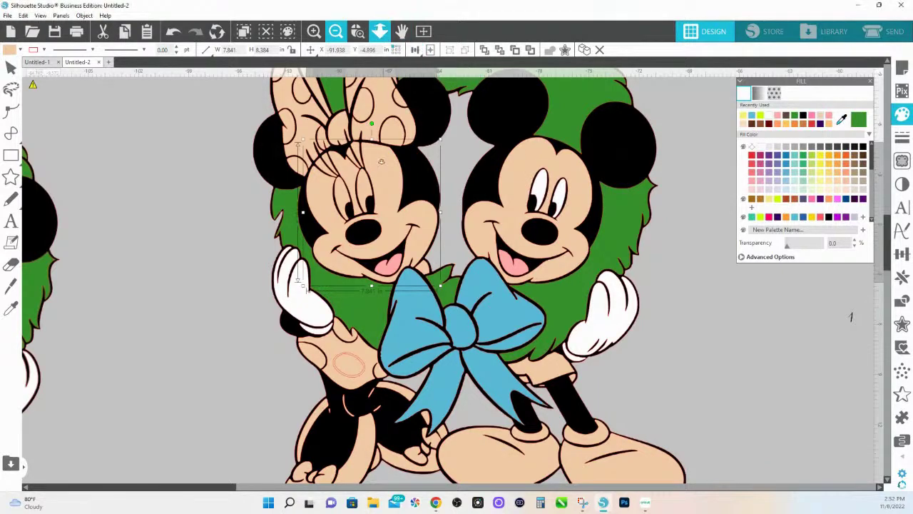
pyautogui.scroll(-2, 850, 316)
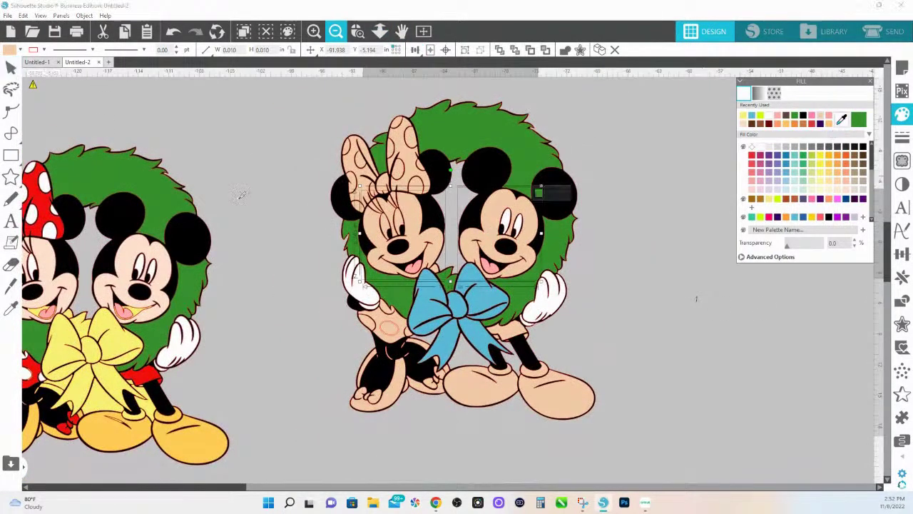
pyautogui.click(407, 249)
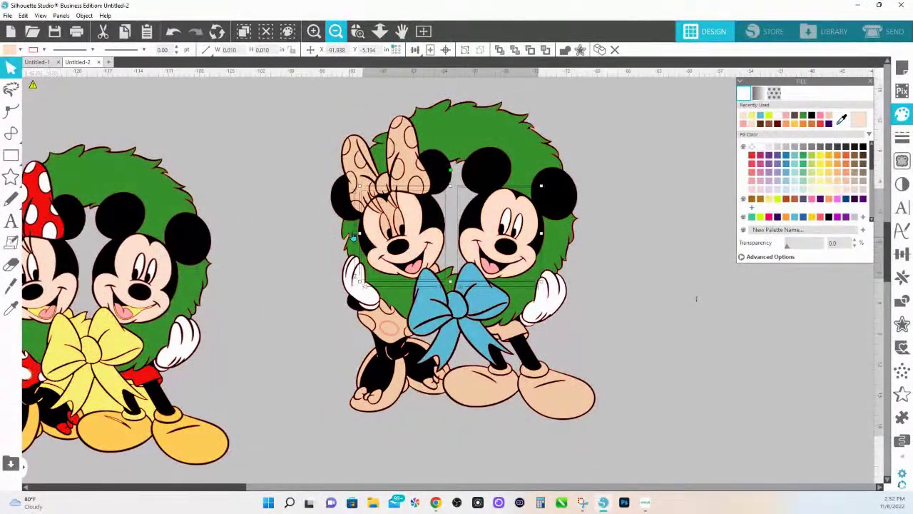
# Fill the small forehead pieces around Minnie's eyelashes with the same light skin color and combine them with her face
pyautogui.click(357, 30)
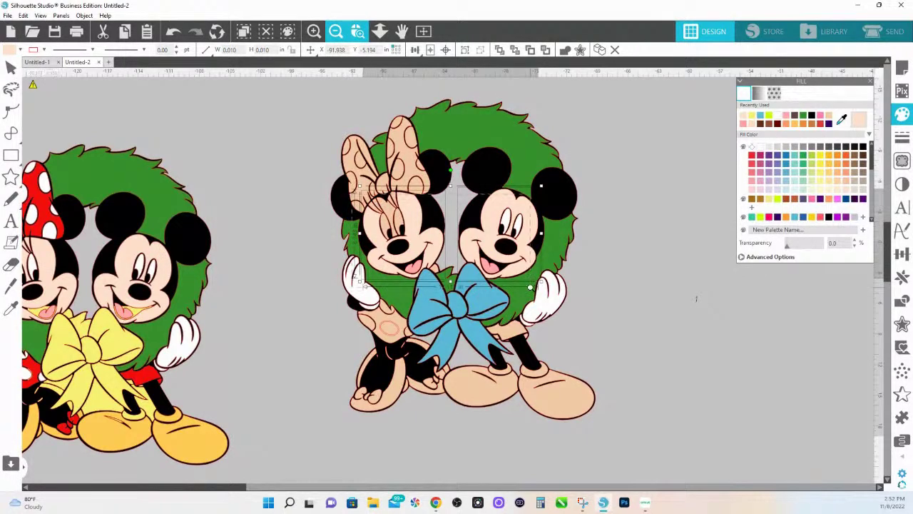
pyautogui.moveTo(357, 191); pyautogui.dragTo(540, 284)
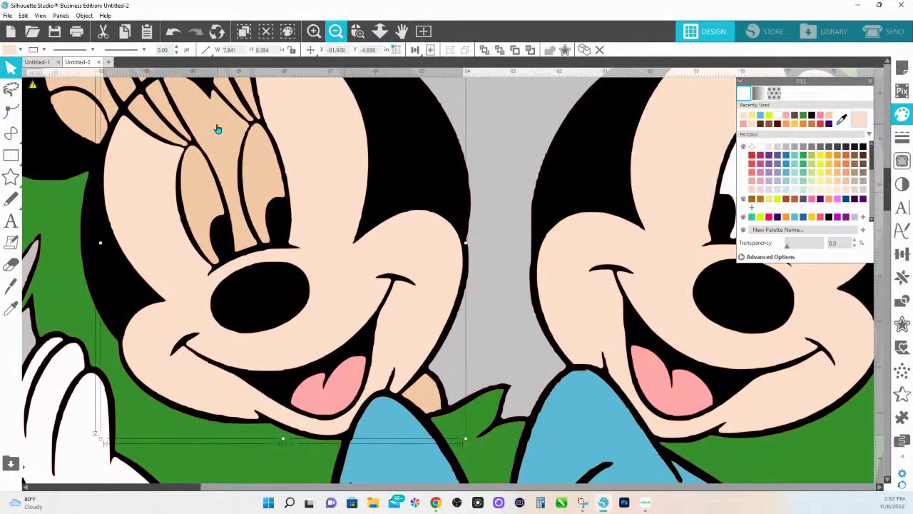
pyautogui.click(177, 126)
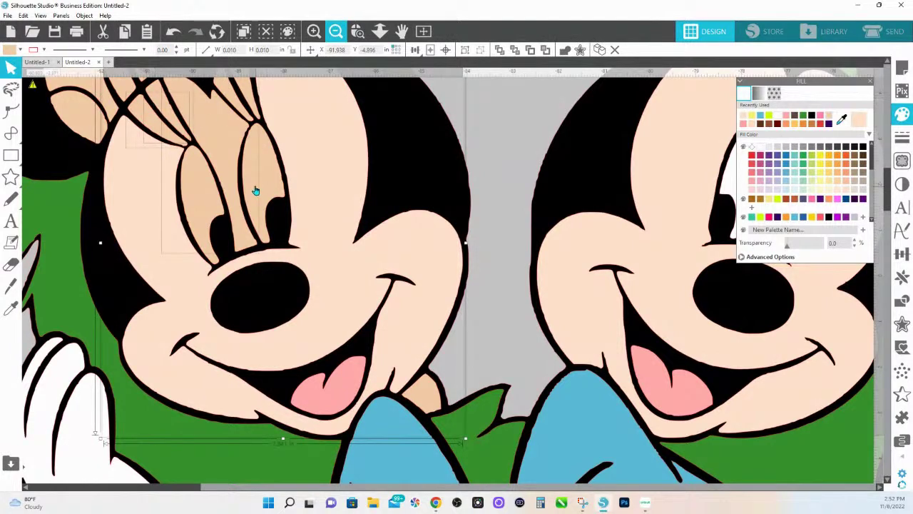
pyautogui.scroll(2, 255, 191)
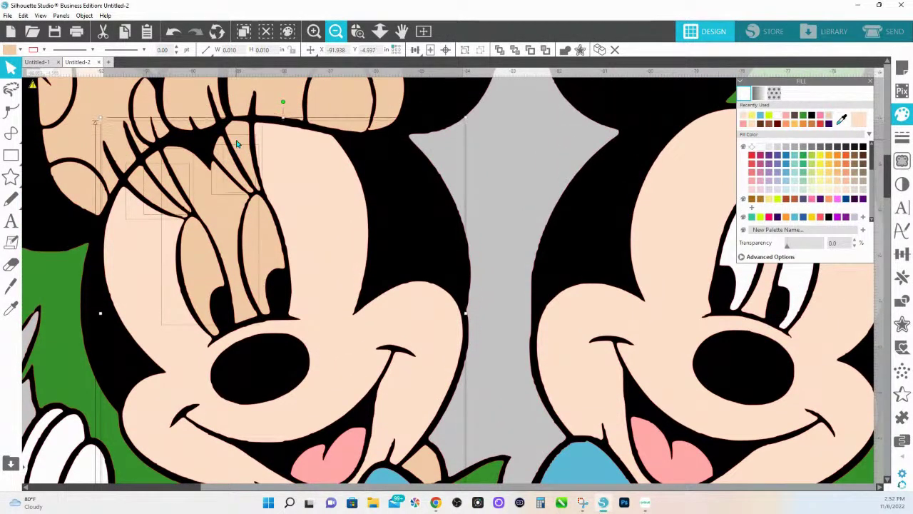
pyautogui.click(842, 120)
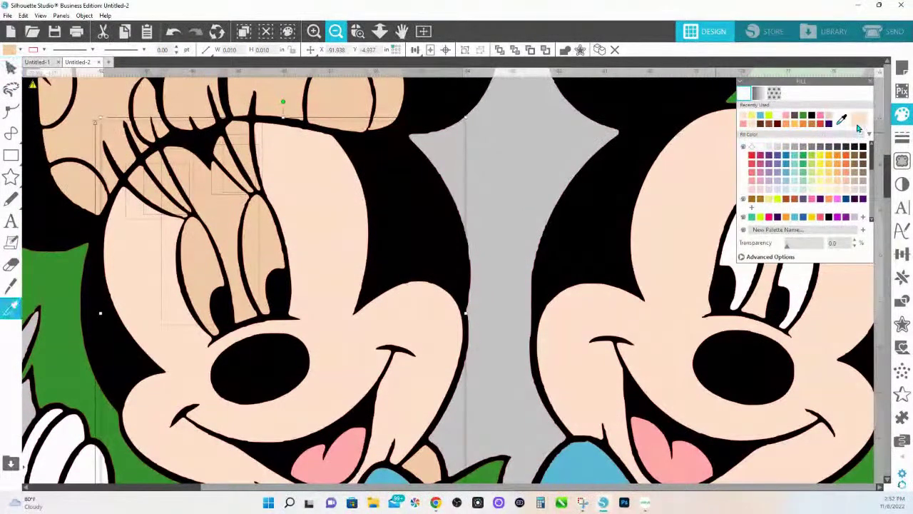
pyautogui.press('Escape')
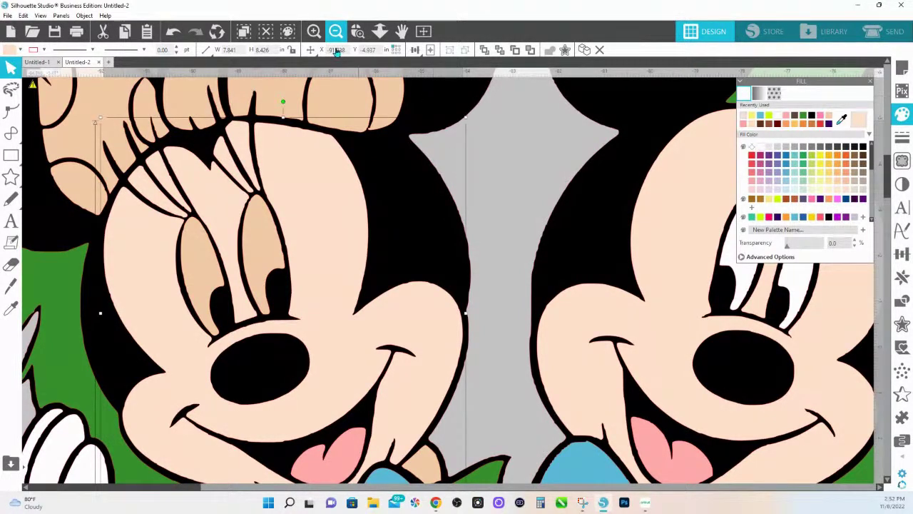
# Fill both of Minnie's eyes with white
pyautogui.click(380, 31)
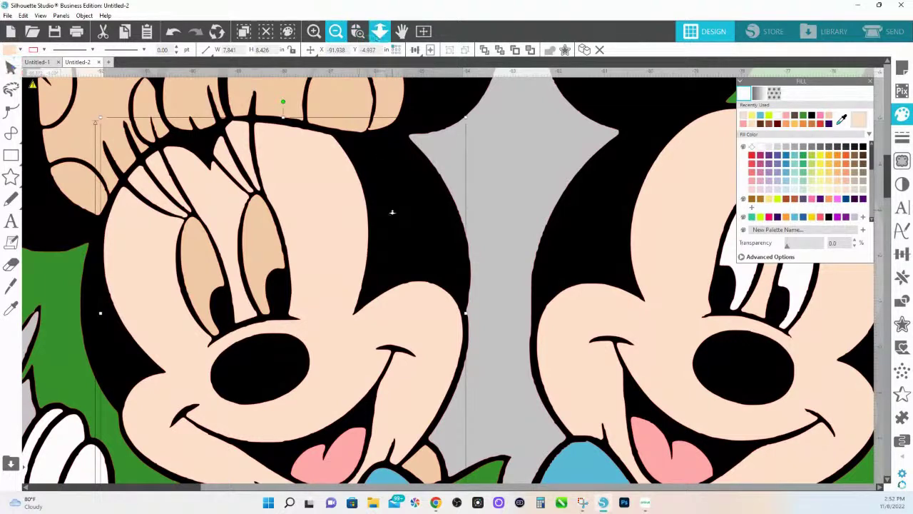
pyautogui.moveTo(392, 212); pyautogui.dragTo(403, 258)
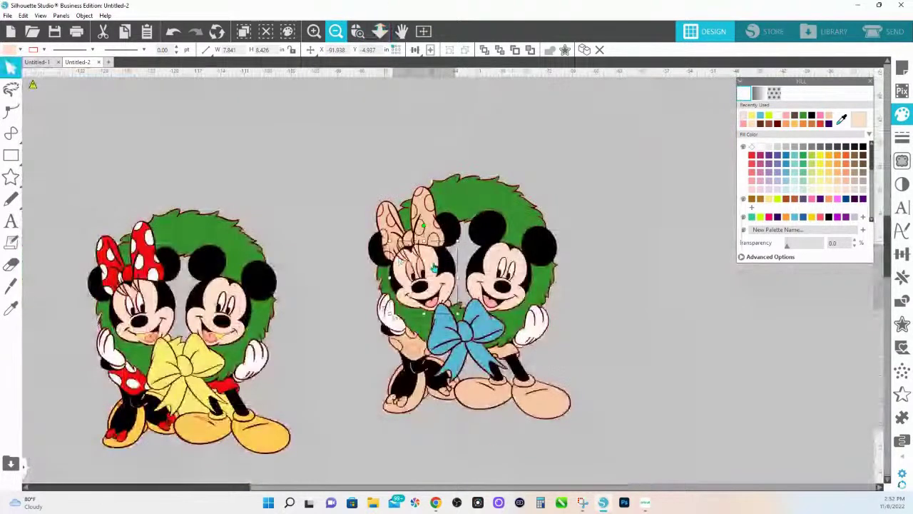
pyautogui.click(424, 267)
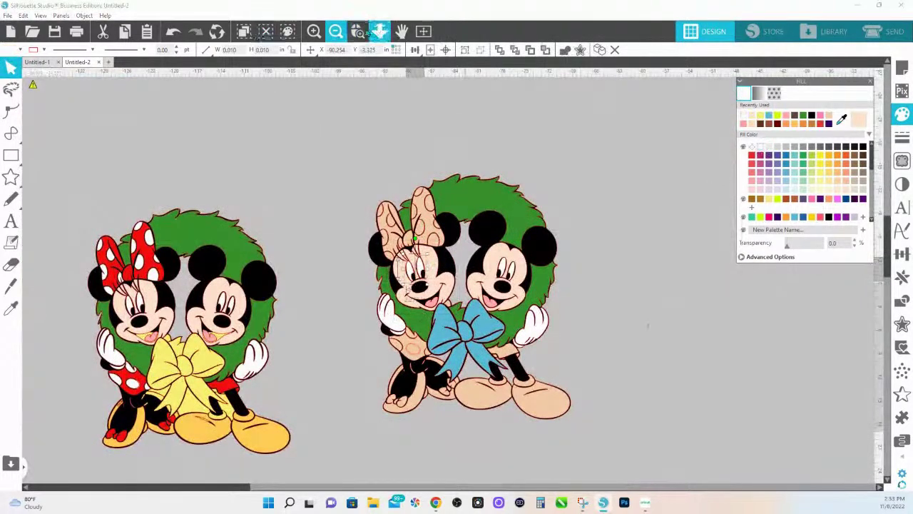
# Draw a small ellipse about 0.2 in wide at the outline gap beside the bow on Minnie's front shoe
pyautogui.click(357, 31)
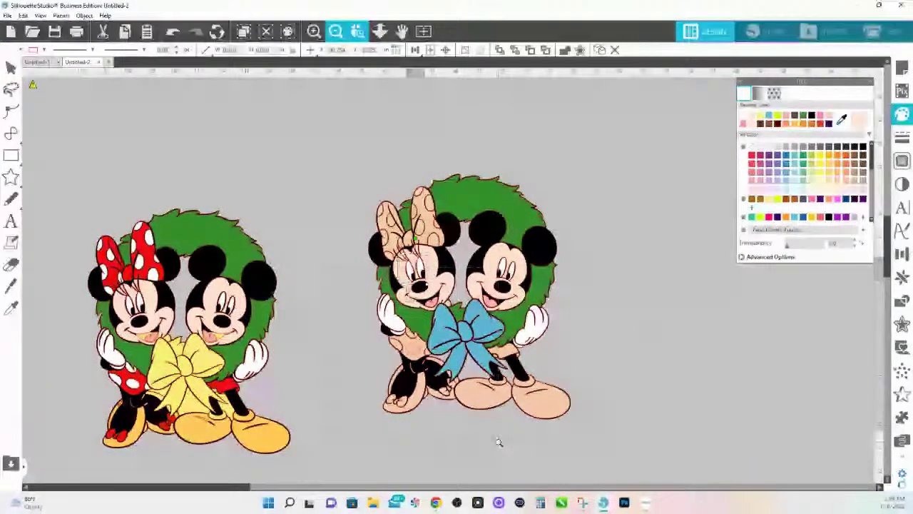
pyautogui.moveTo(499, 442); pyautogui.dragTo(322, 279)
pyautogui.click(362, 371)
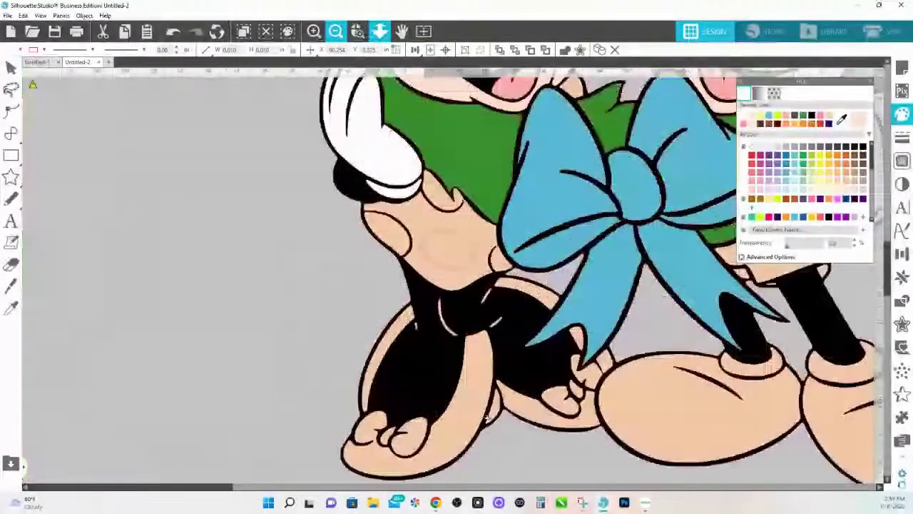
pyautogui.moveTo(377, 442); pyautogui.dragTo(426, 350)
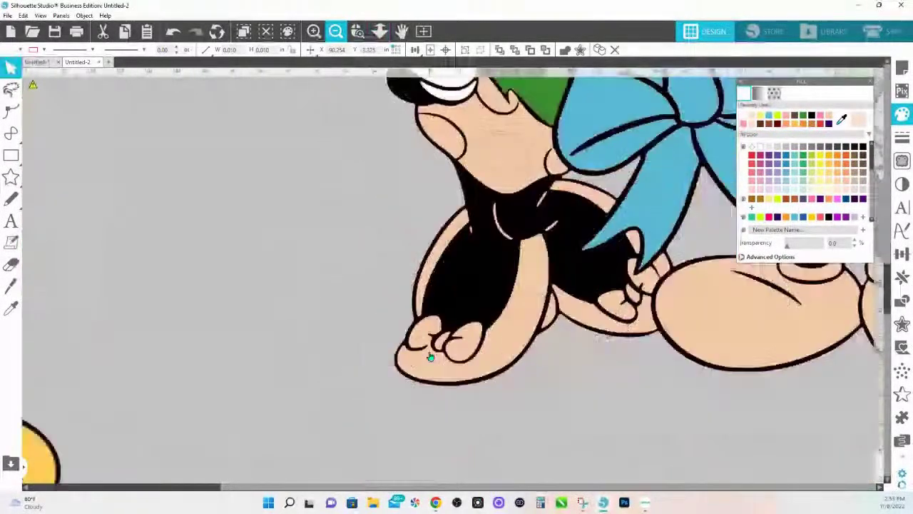
pyautogui.moveTo(13, 154)
pyautogui.click(55, 153)
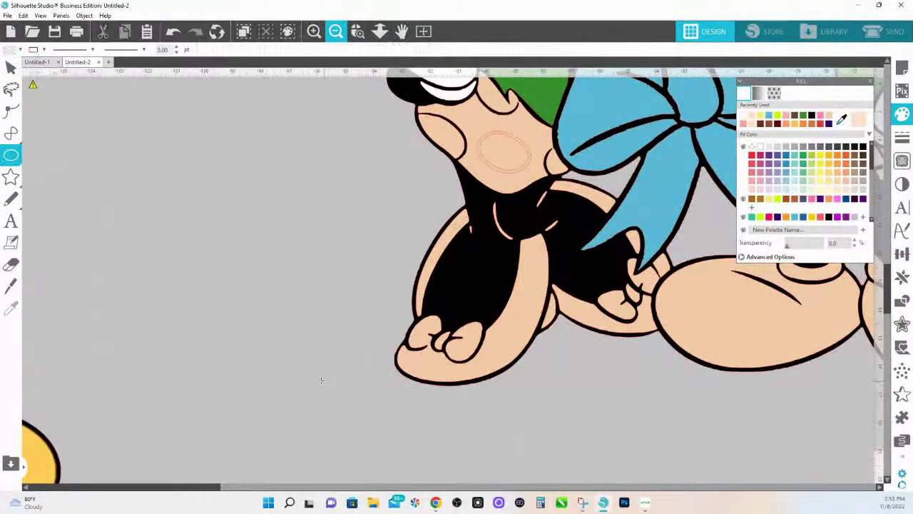
pyautogui.moveTo(316, 380)
pyautogui.mouseDown()
pyautogui.moveTo(401, 380)
pyautogui.moveTo(429, 351)
pyautogui.mouseUp()
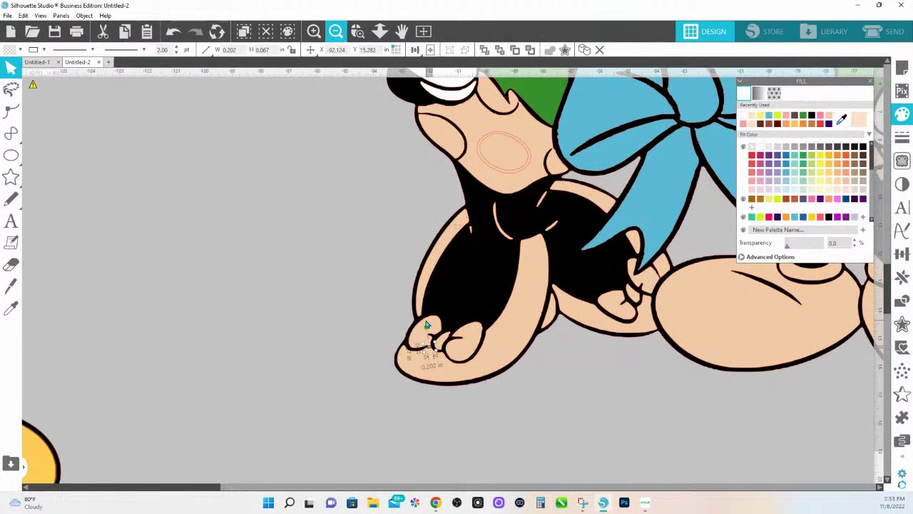
# Set the ellipse's line thickness to 0 pt and fit it across the gap in the shoe bow's outline
pyautogui.moveTo(428, 327); pyautogui.dragTo(422, 321)
pyautogui.doubleClick(422, 321)
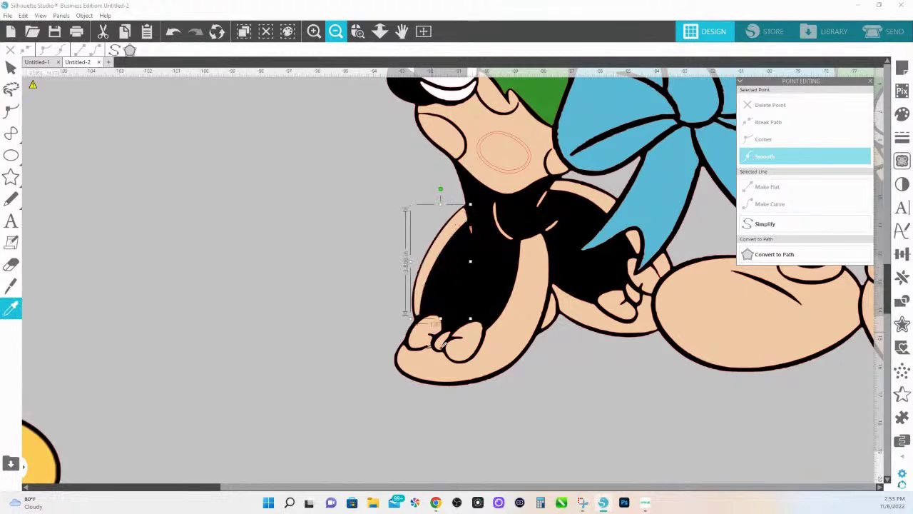
pyautogui.click(430, 350)
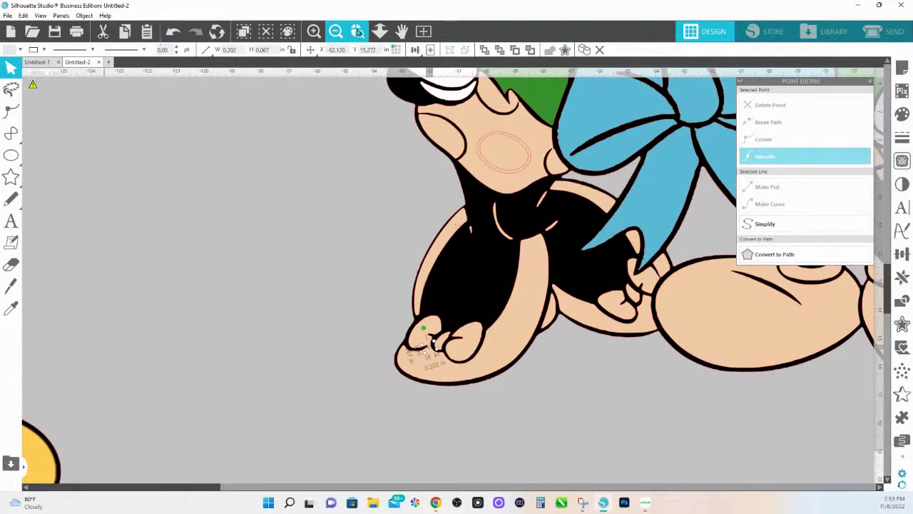
pyautogui.click(471, 364)
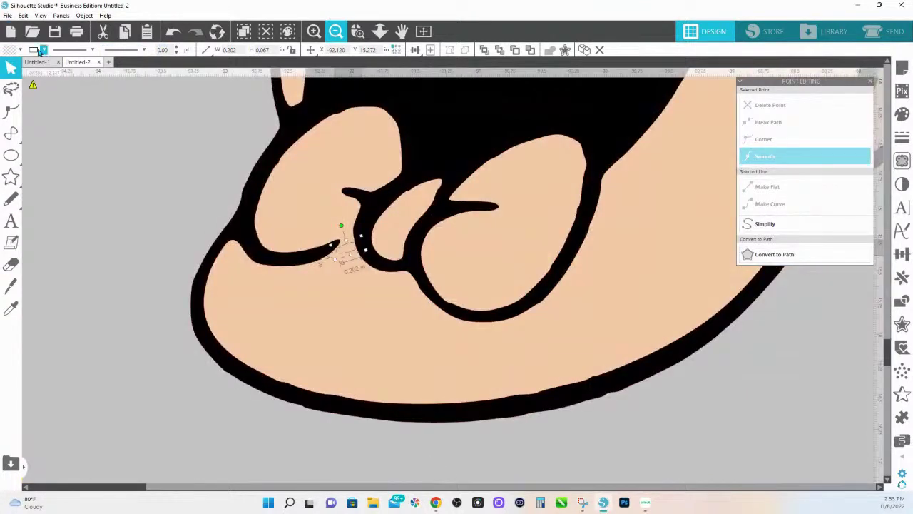
pyautogui.click(43, 100)
pyautogui.moveTo(353, 255)
pyautogui.mouseDown()
pyautogui.moveTo(334, 224)
pyautogui.moveTo(349, 247)
pyautogui.mouseUp()
# Subtract the ellipse from the tan shoe shape to separate the bow loop from the shoe
pyautogui.click(345, 266)
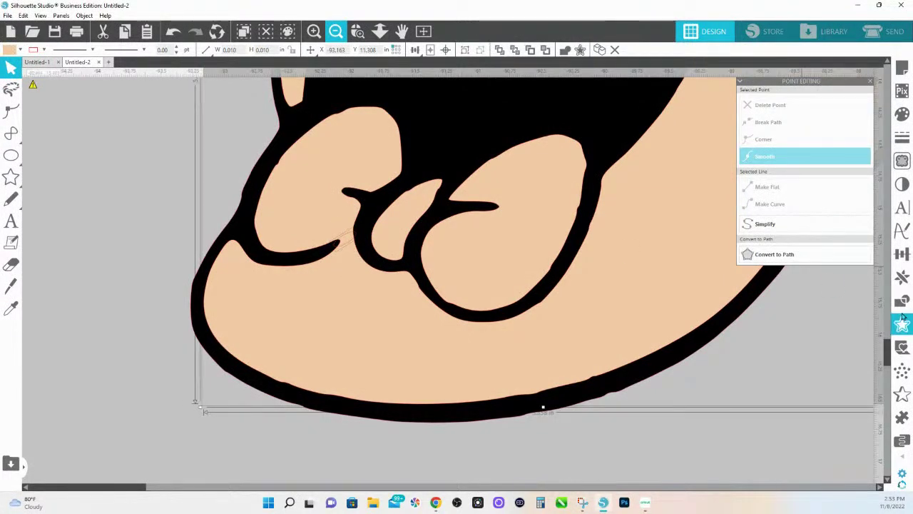
pyautogui.click(902, 303)
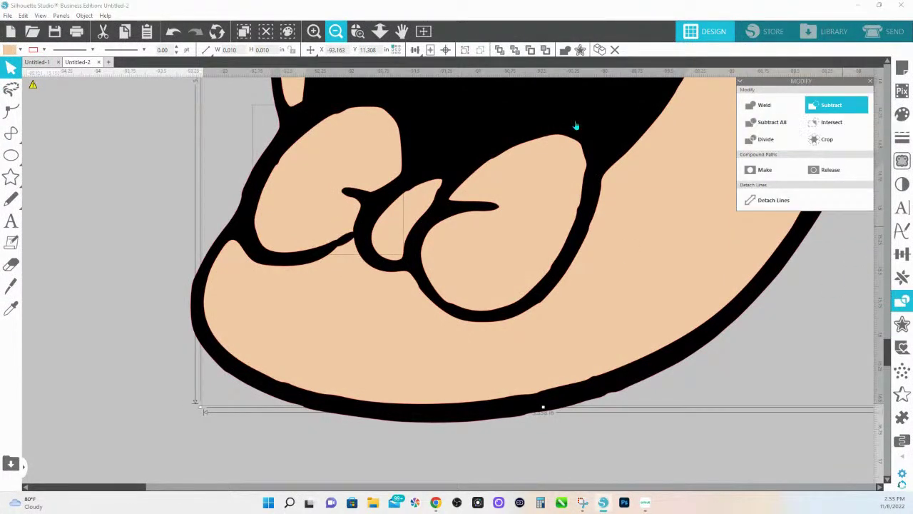
pyautogui.click(141, 157)
# Fill the separated outer bow loop on Minnie's front shoe with light yellow
pyautogui.click(304, 204)
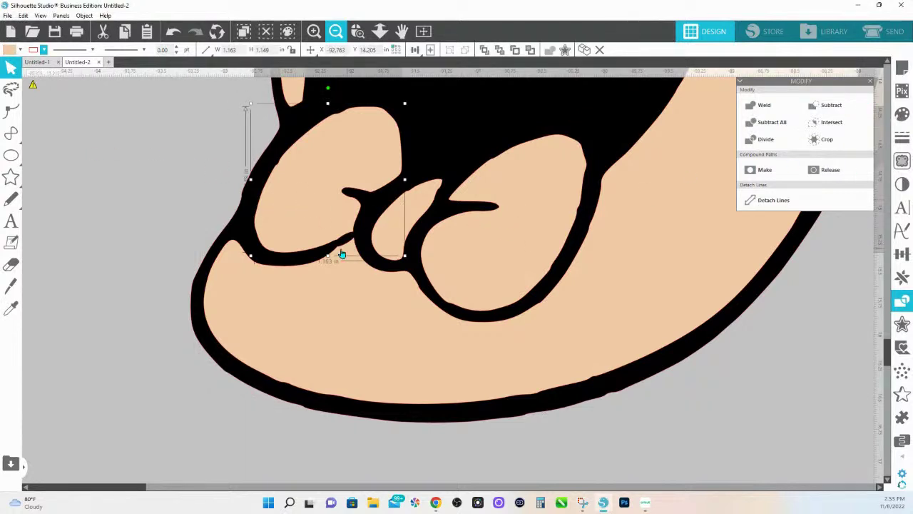
pyautogui.click(325, 278)
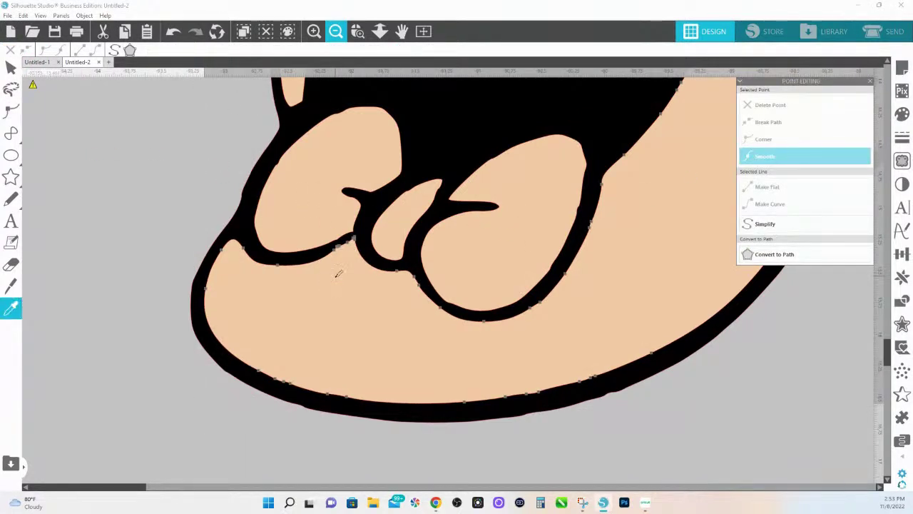
pyautogui.click(332, 219)
pyautogui.click(902, 114)
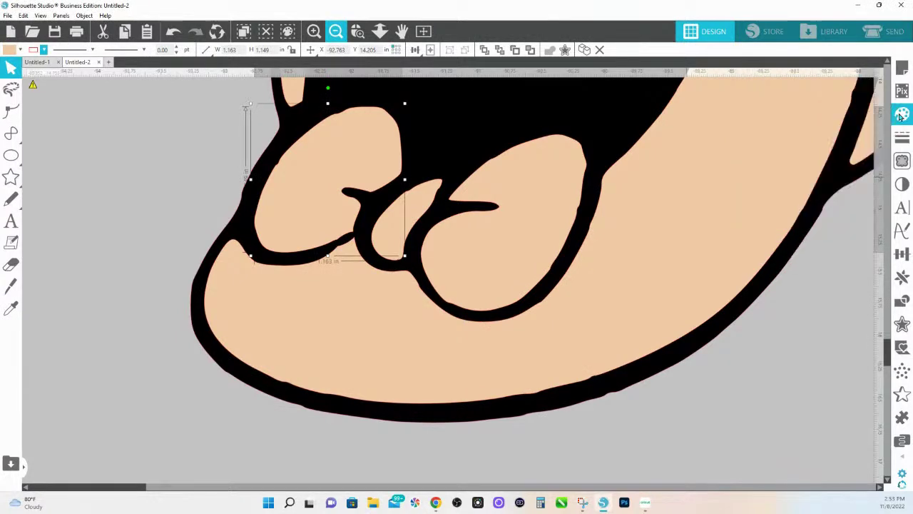
pyautogui.click(830, 182)
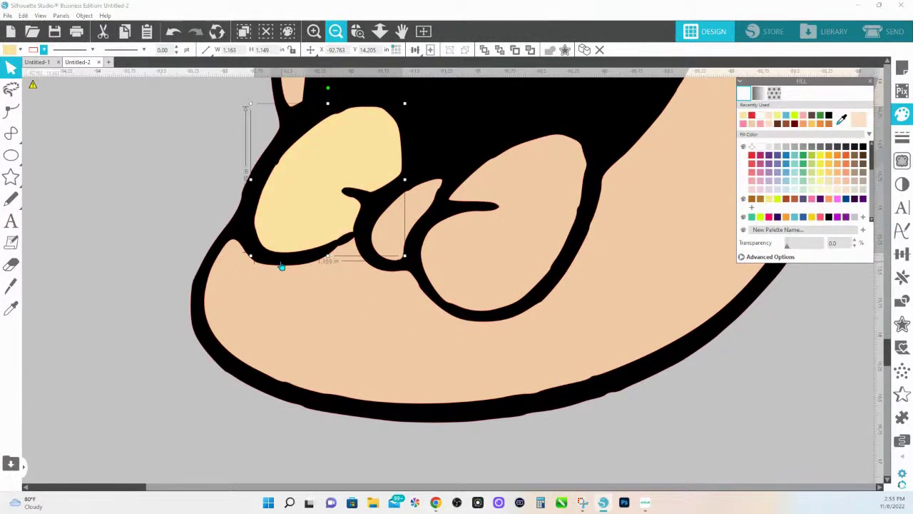
# Delete the surplus edit points on the shoe's edge beneath the yellow bow loop to tidy the outline
pyautogui.doubleClick(338, 255)
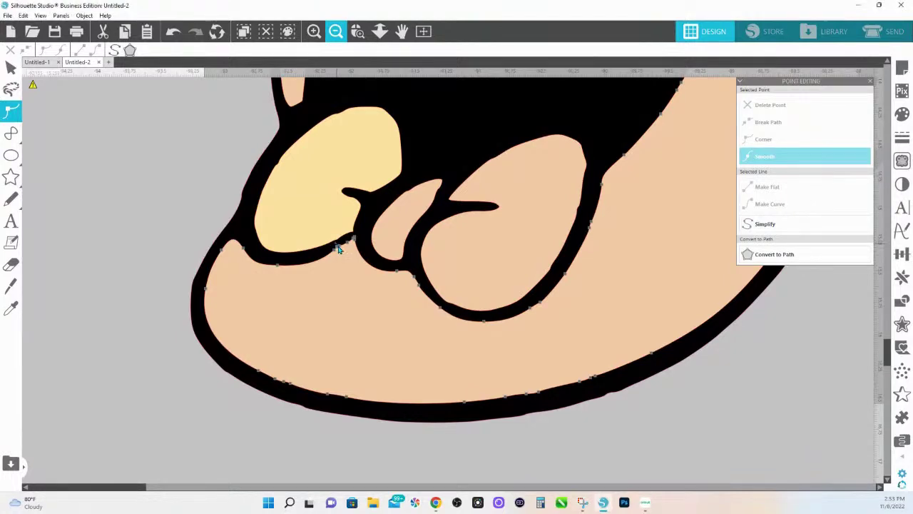
pyautogui.click(337, 247)
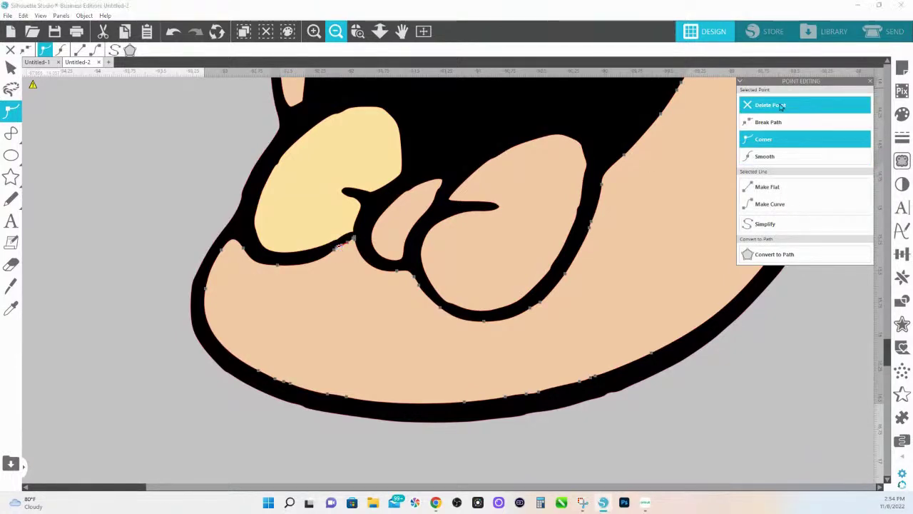
pyautogui.scroll(-10, 379, 314)
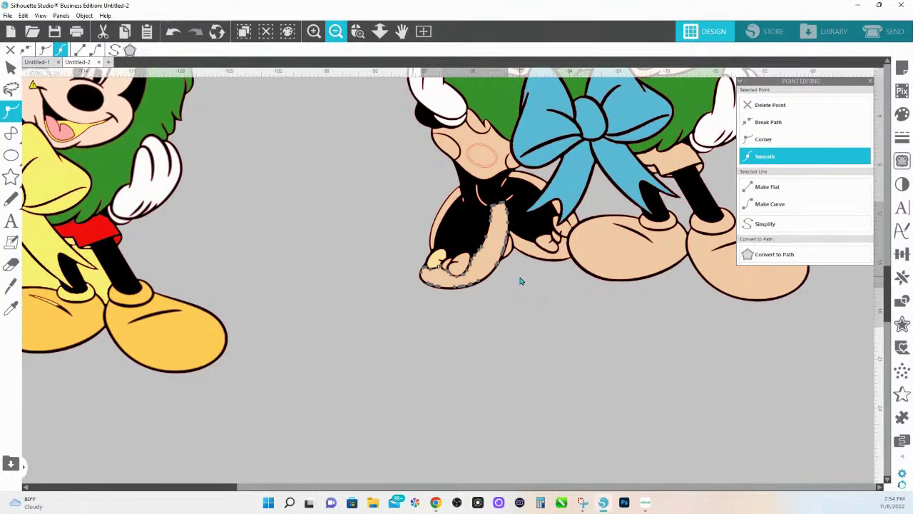
pyautogui.click(503, 348)
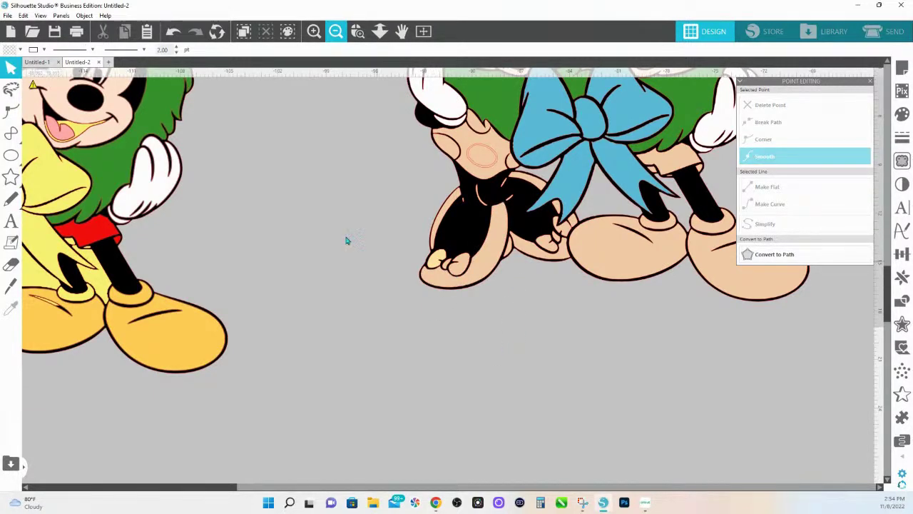
# Fill the bow pieces on both of Minnie's shoes with teal green
pyautogui.click(439, 268)
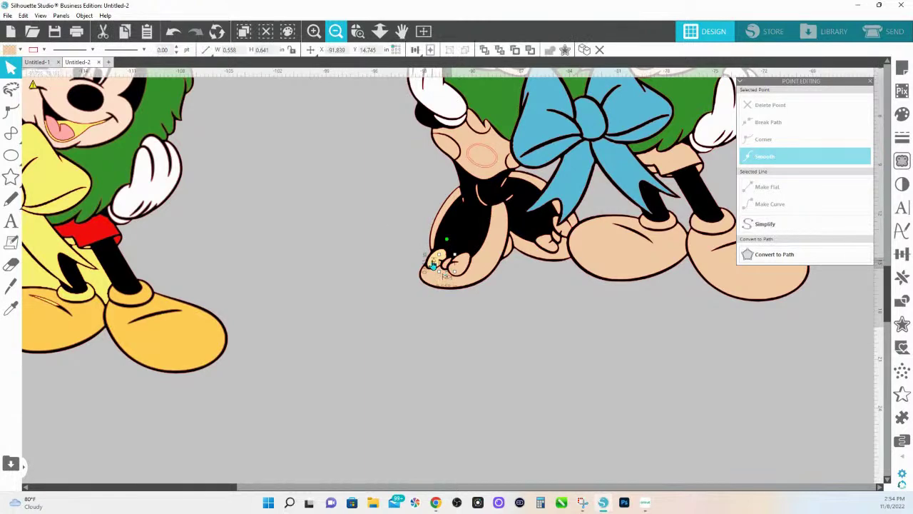
pyautogui.keyDown('shift'); pyautogui.click(551, 247); pyautogui.keyUp('shift')
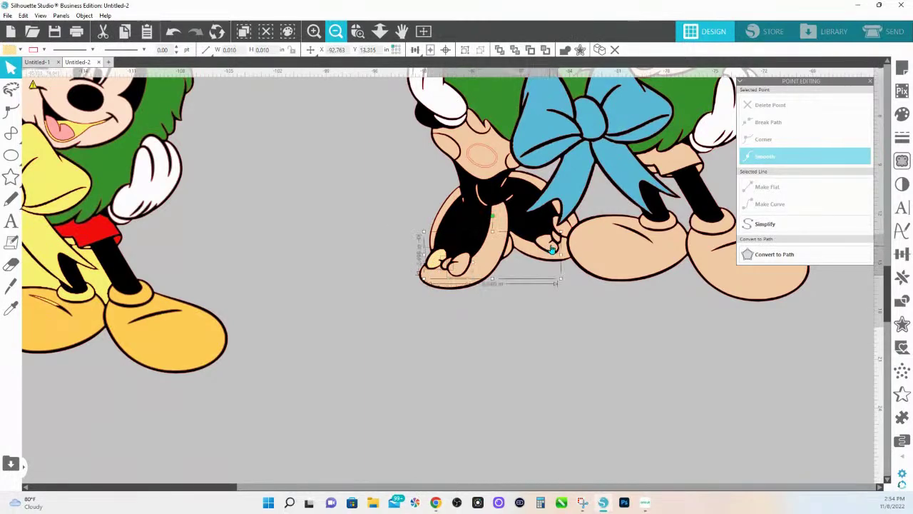
pyautogui.keyDown('shift'); pyautogui.click(562, 237); pyautogui.keyUp('shift')
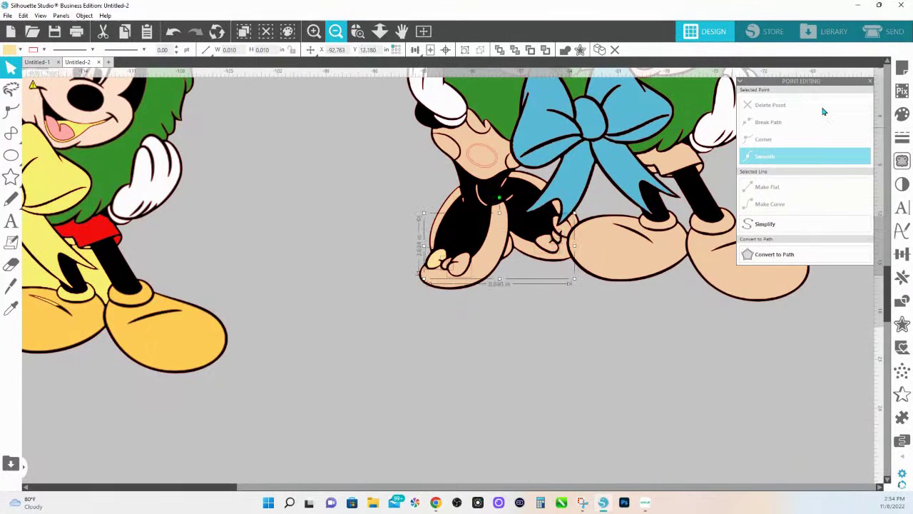
pyautogui.click(901, 114)
pyautogui.click(750, 217)
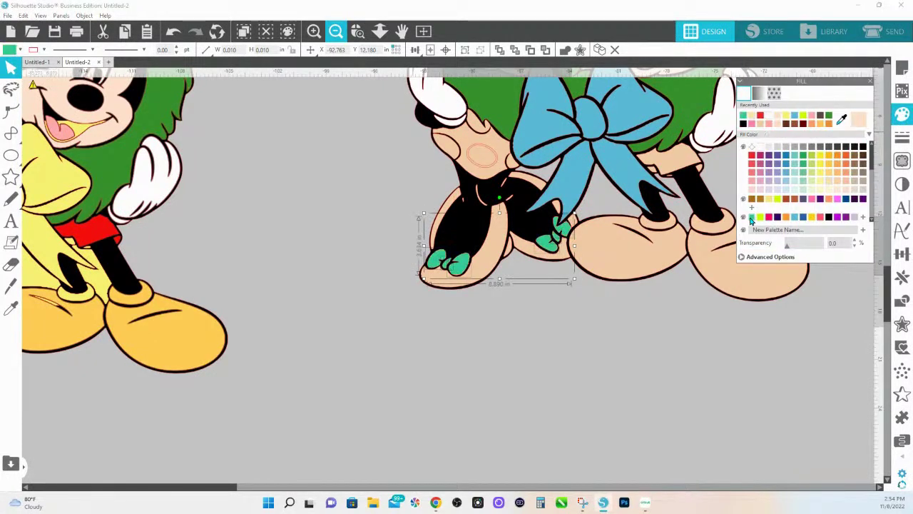
pyautogui.press('i')
pyautogui.press('v')
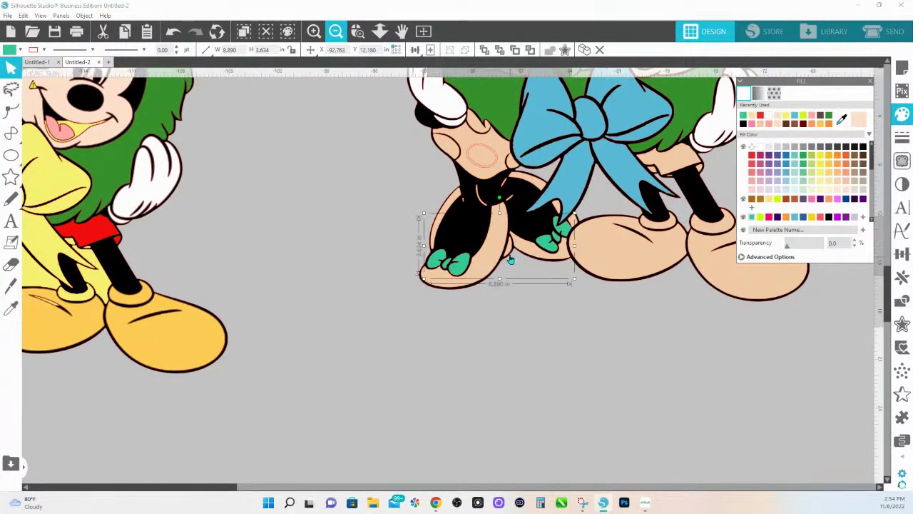
# Fill both of Minnie's tan shoe shapes with hot pink
pyautogui.click(431, 216)
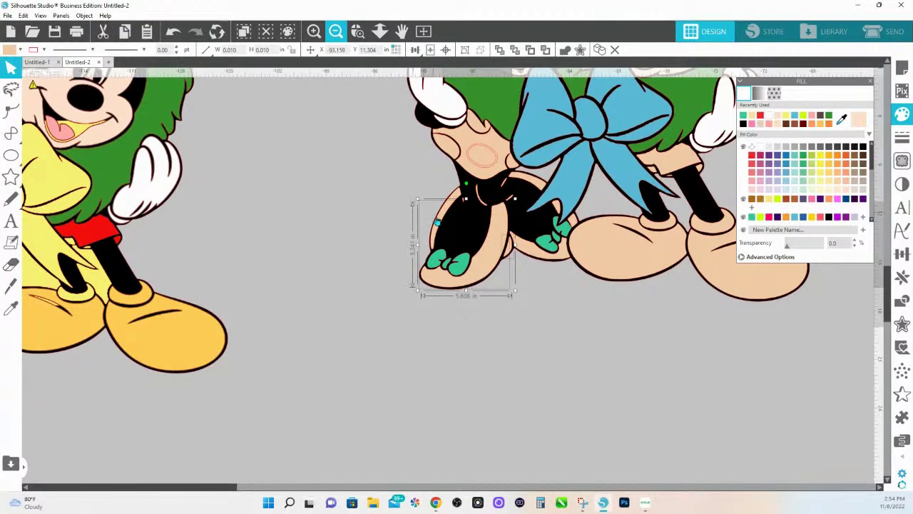
pyautogui.keyDown('shift'); pyautogui.click(531, 259); pyautogui.keyUp('shift')
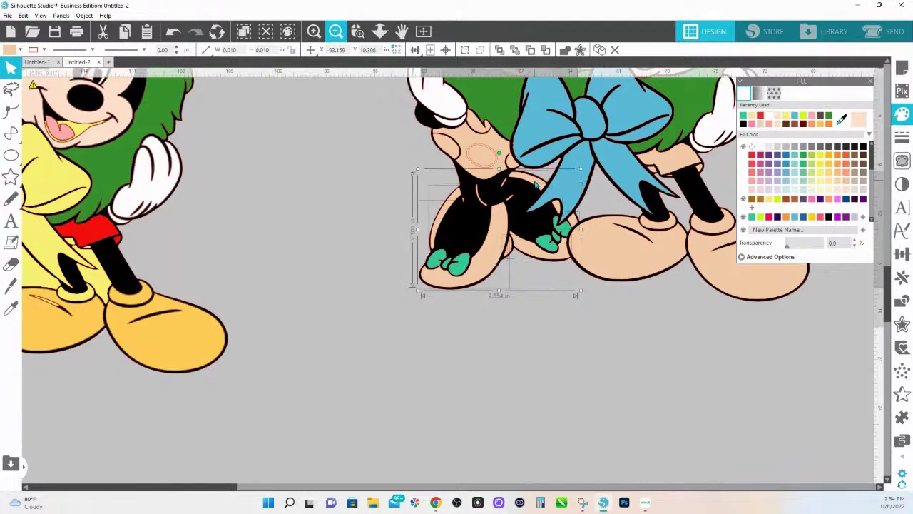
pyautogui.click(768, 217)
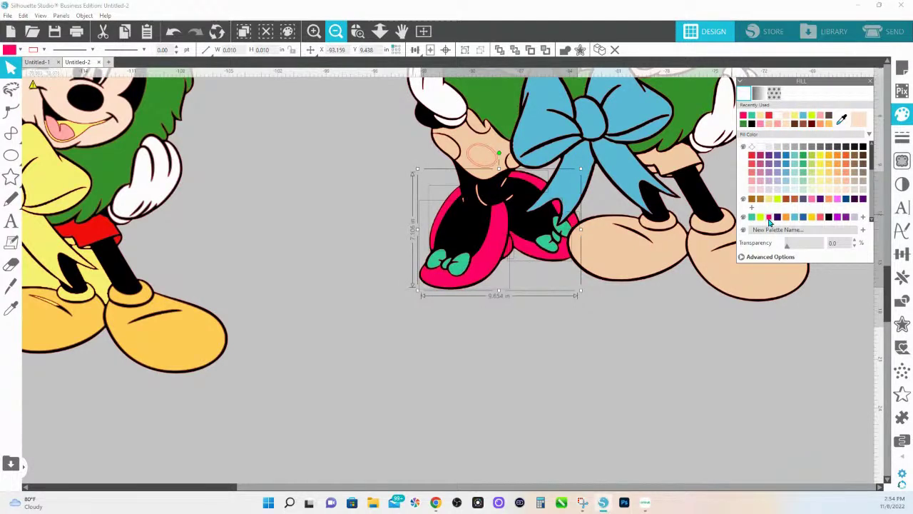
# Fill the main tan shape of Minnie's polka-dot skirt with dark purple
pyautogui.scroll(1, 485, 314)
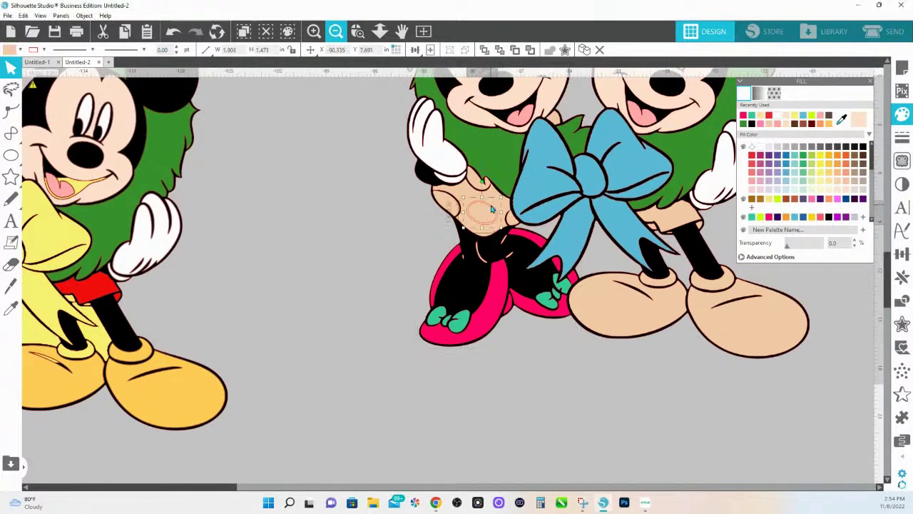
pyautogui.click(494, 202)
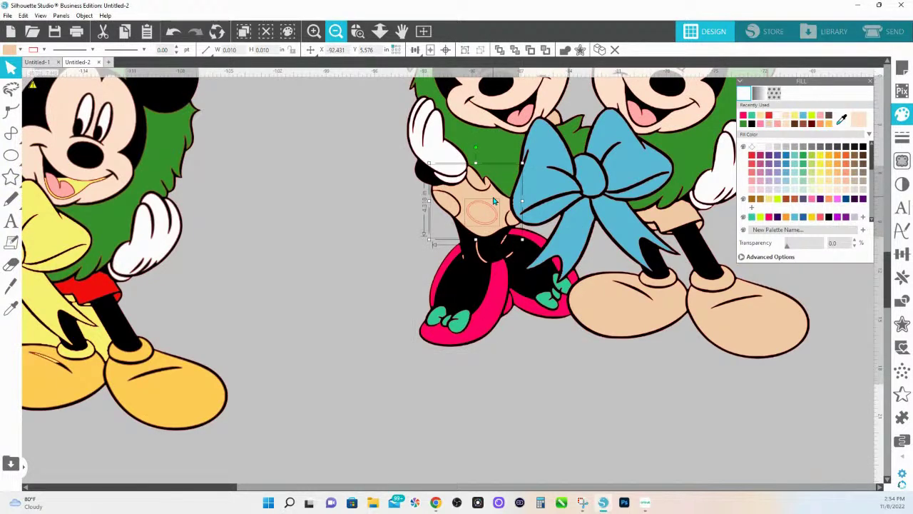
pyautogui.press('i')
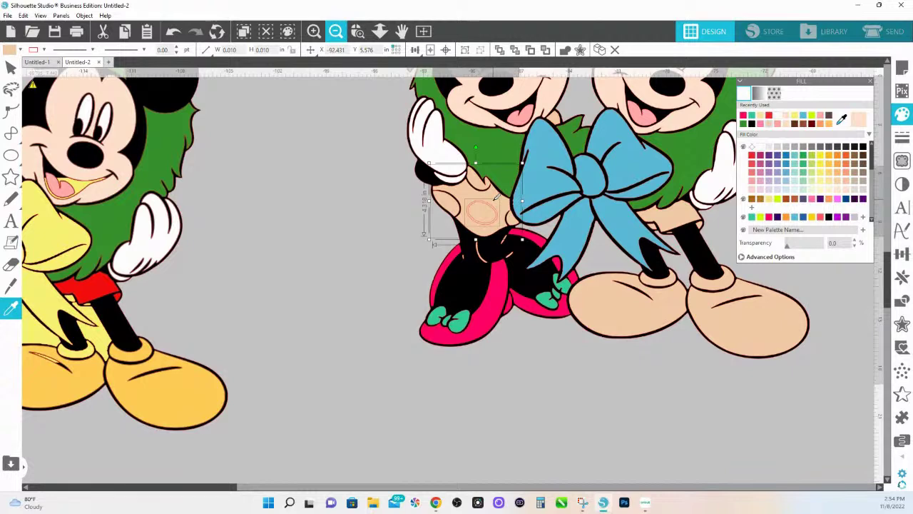
pyautogui.click(496, 198)
pyautogui.click(357, 31)
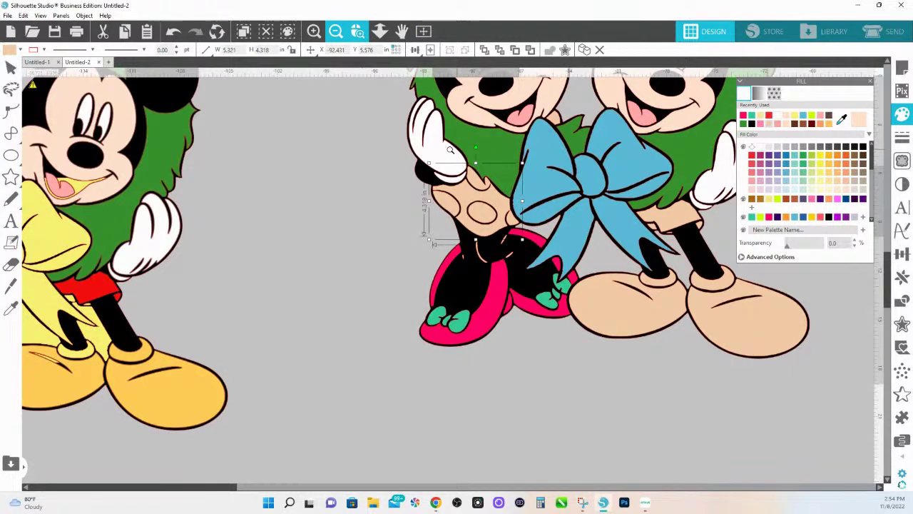
pyautogui.moveTo(450, 149); pyautogui.dragTo(515, 216)
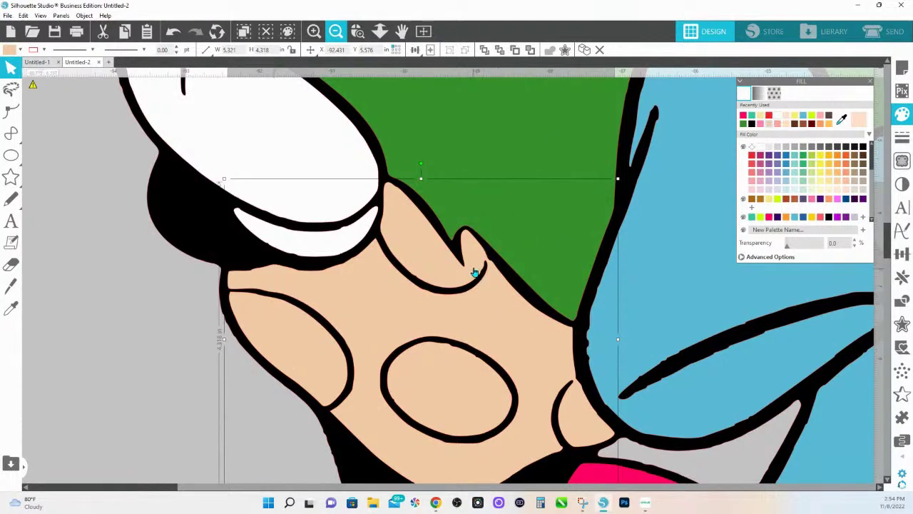
pyautogui.click(110, 283)
pyautogui.click(326, 288)
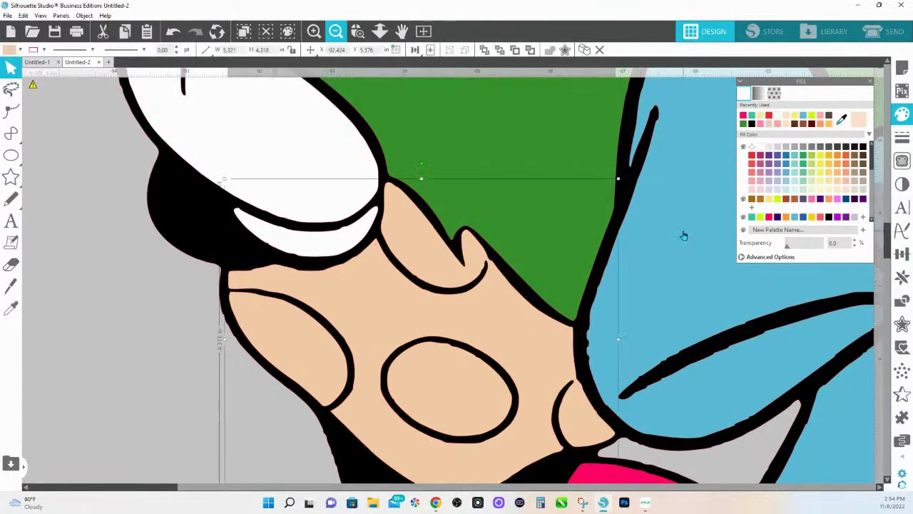
pyautogui.click(777, 216)
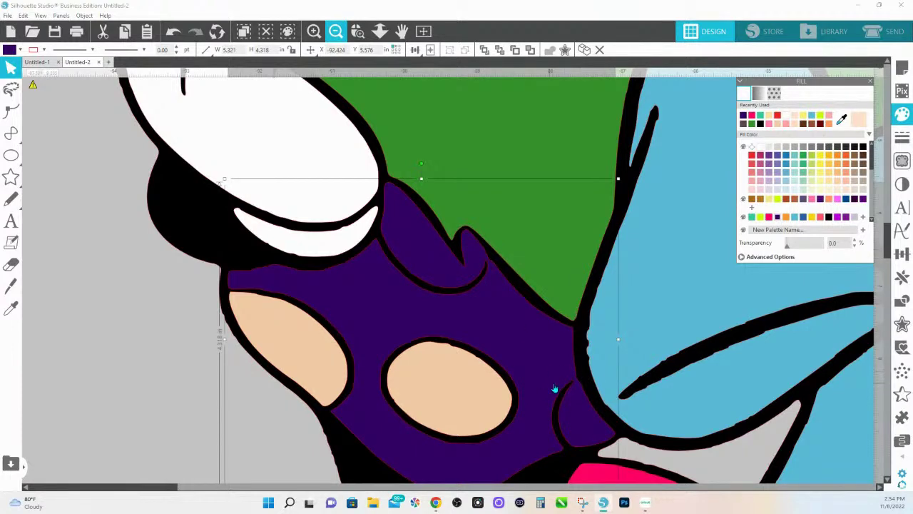
# Draw a thin ellipse about 0.04 in wide and 0.23 in high with 0 pt line thickness at the gap in the skirt's upper spot outline
pyautogui.click(11, 155)
pyautogui.moveTo(82, 247); pyautogui.dragTo(83, 266)
pyautogui.click(11, 66)
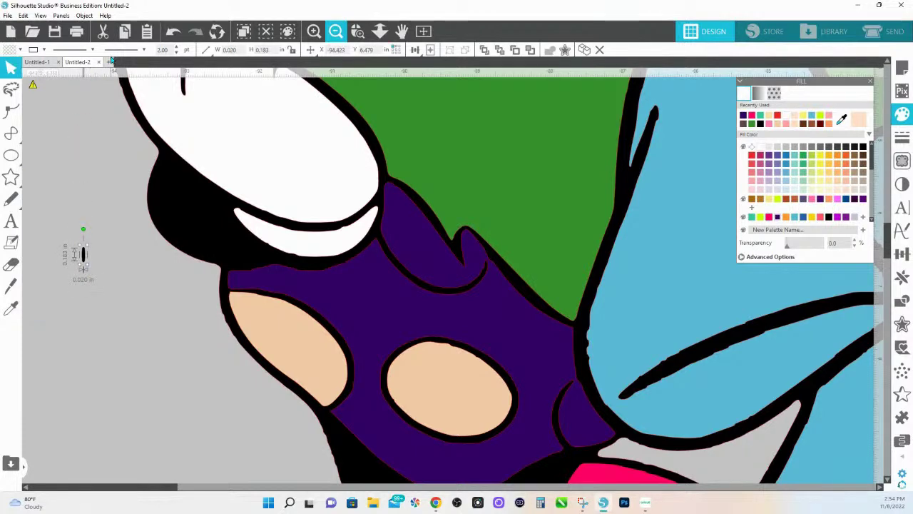
pyautogui.click(164, 51)
pyautogui.press('Return')
pyautogui.moveTo(82, 265); pyautogui.dragTo(495, 279)
pyautogui.click(402, 31)
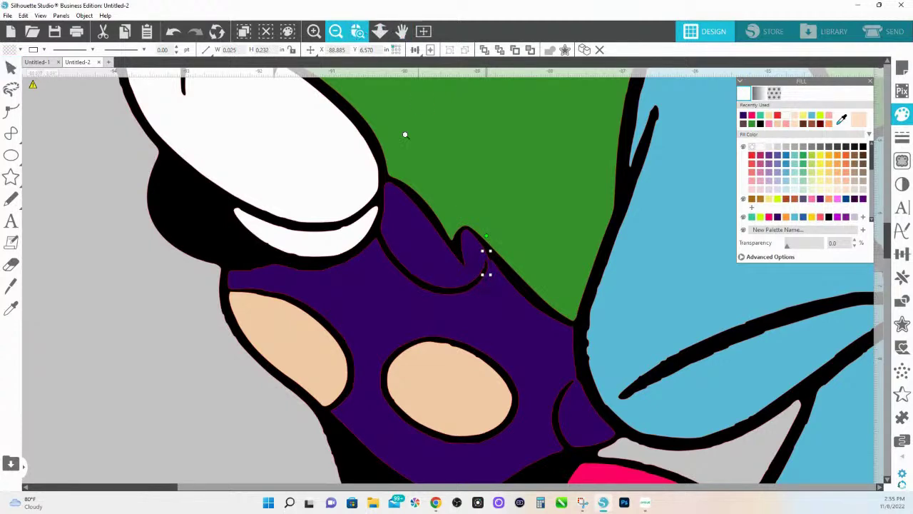
pyautogui.click(504, 290)
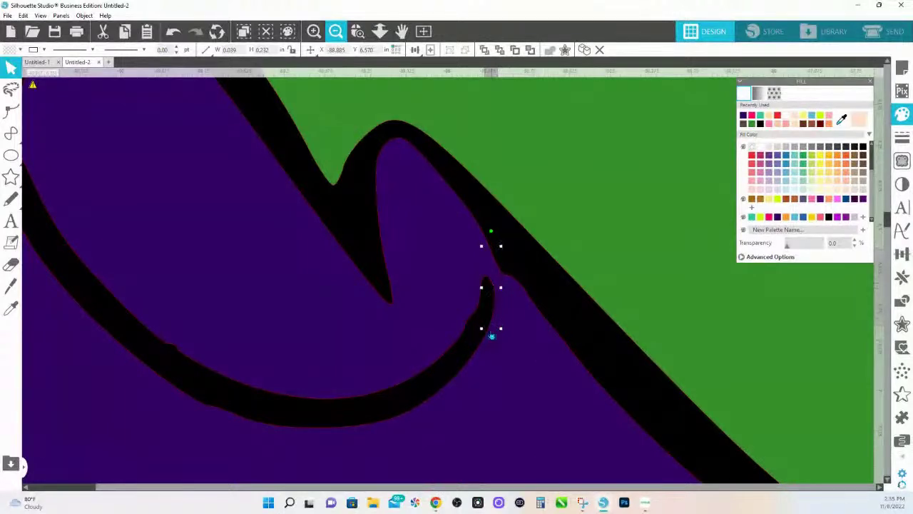
# Fill the thin ellipse with orange, then shift and tilt it slightly so it bridges the gap in the upper spot's outline
pyautogui.click(785, 216)
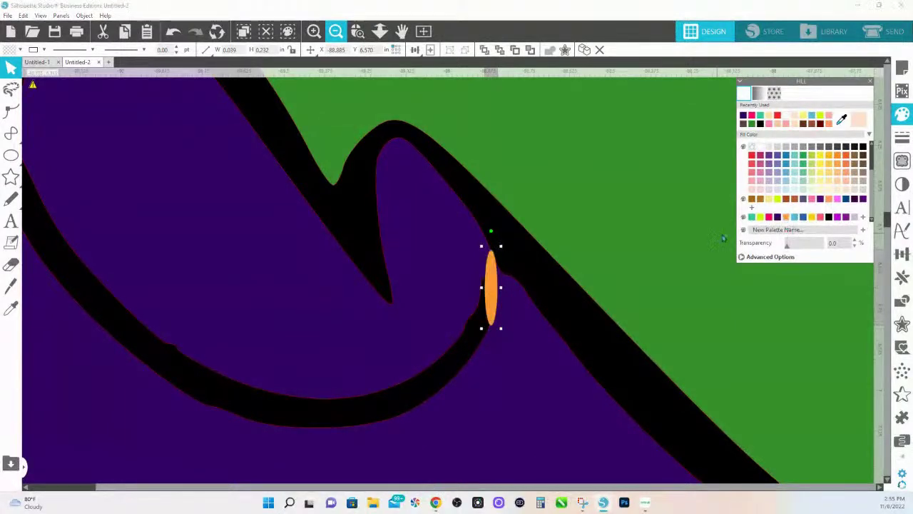
pyautogui.moveTo(491, 283); pyautogui.dragTo(489, 279)
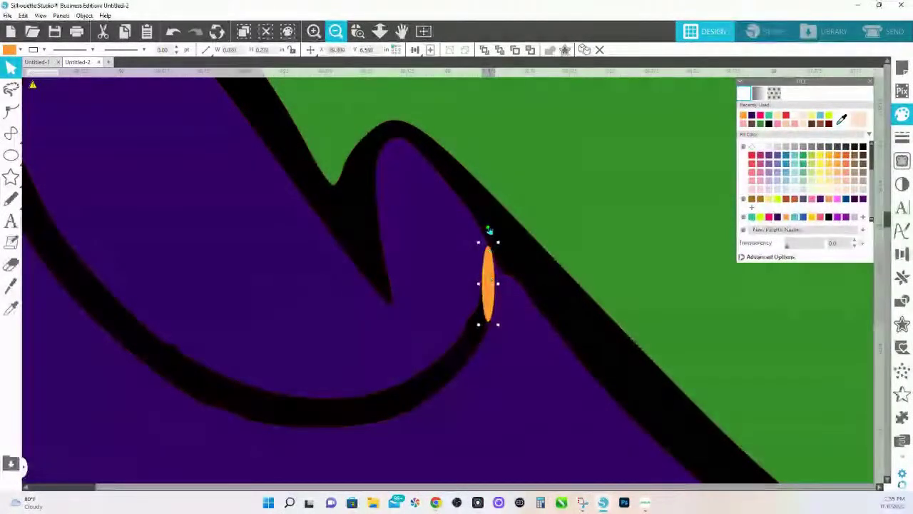
pyautogui.moveTo(489, 230); pyautogui.dragTo(493, 232)
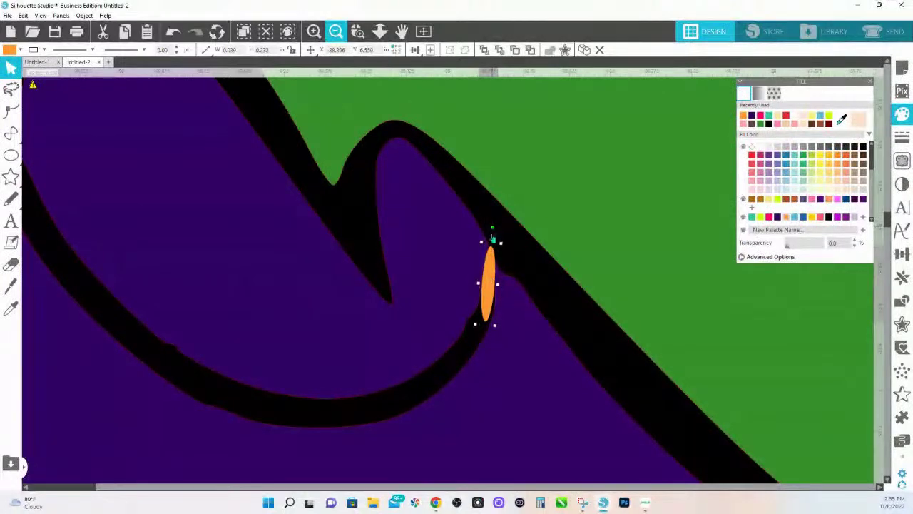
# Duplicate the orange ellipse and rotate the copy across the outline gap of the skirt spot beside the blue bow
pyautogui.click(379, 31)
pyautogui.moveTo(428, 228); pyautogui.dragTo(564, 407)
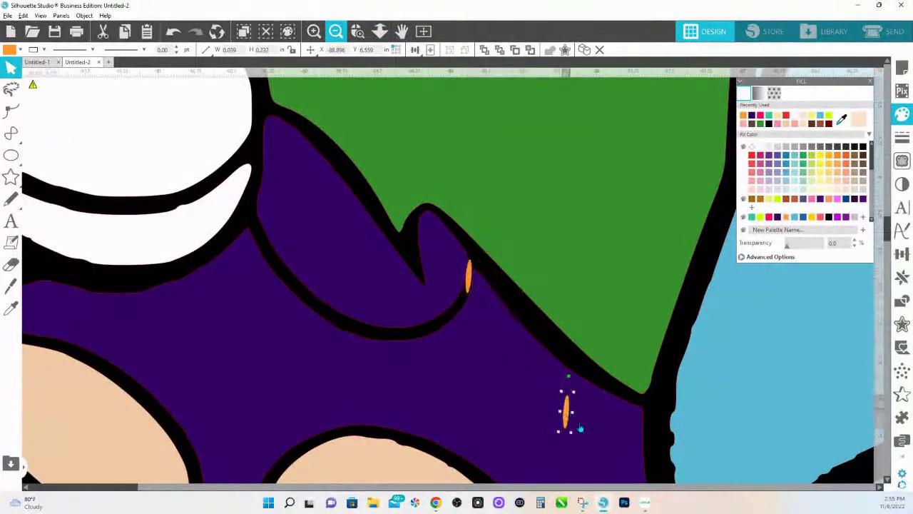
pyautogui.scroll(-3, 542, 336)
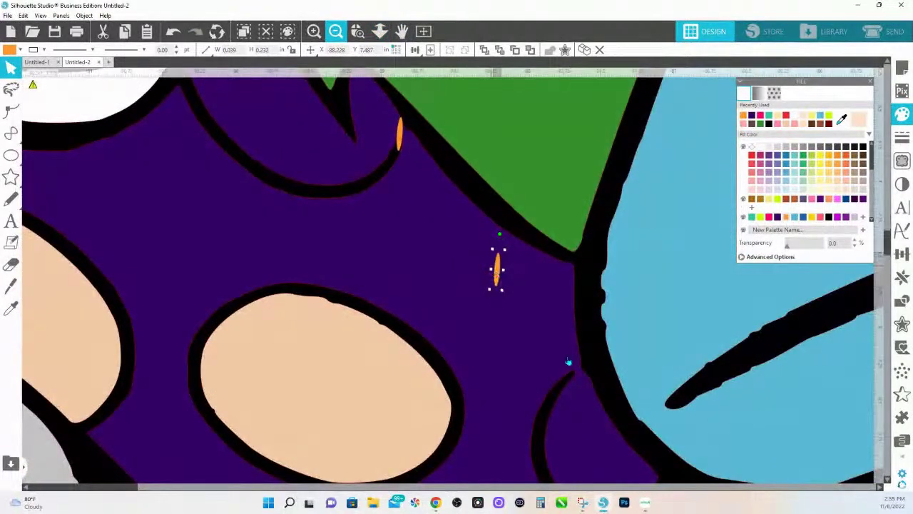
pyautogui.moveTo(502, 267); pyautogui.dragTo(582, 370)
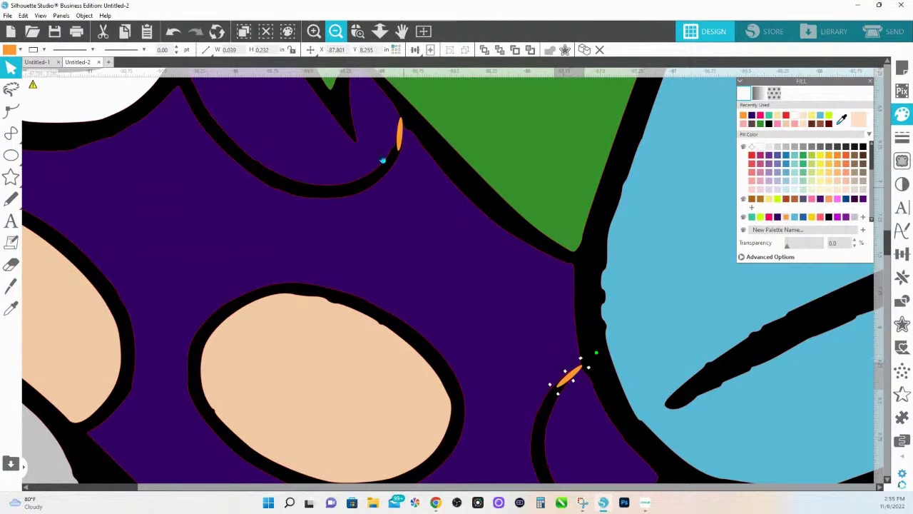
# Subtract both orange ellipses from the purple skirt shape to separate the two edge spots from the skirt
pyautogui.keyDown('shift'); pyautogui.click(400, 136); pyautogui.keyUp('shift')
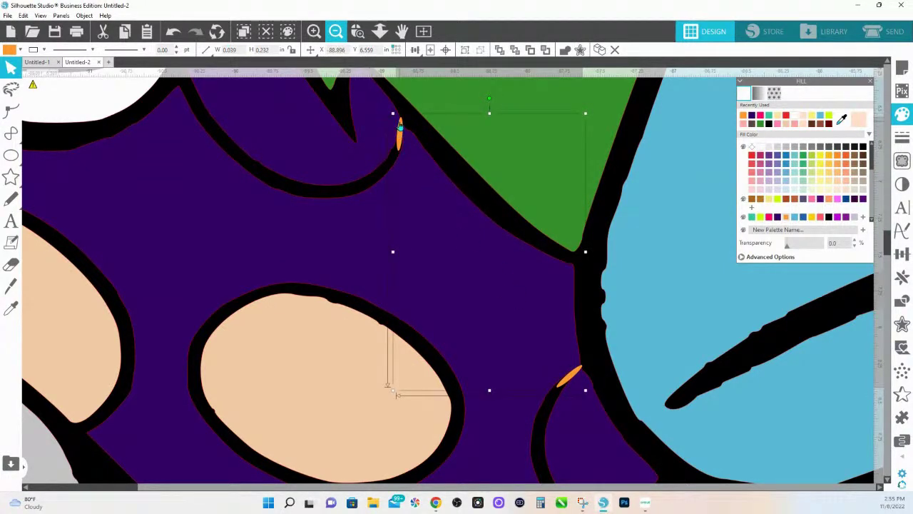
pyautogui.click(457, 281)
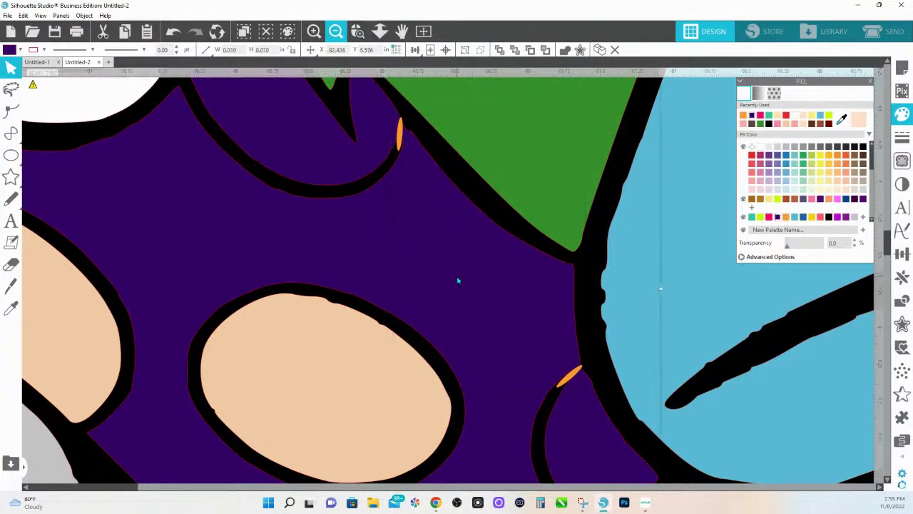
pyautogui.click(901, 300)
pyautogui.click(829, 107)
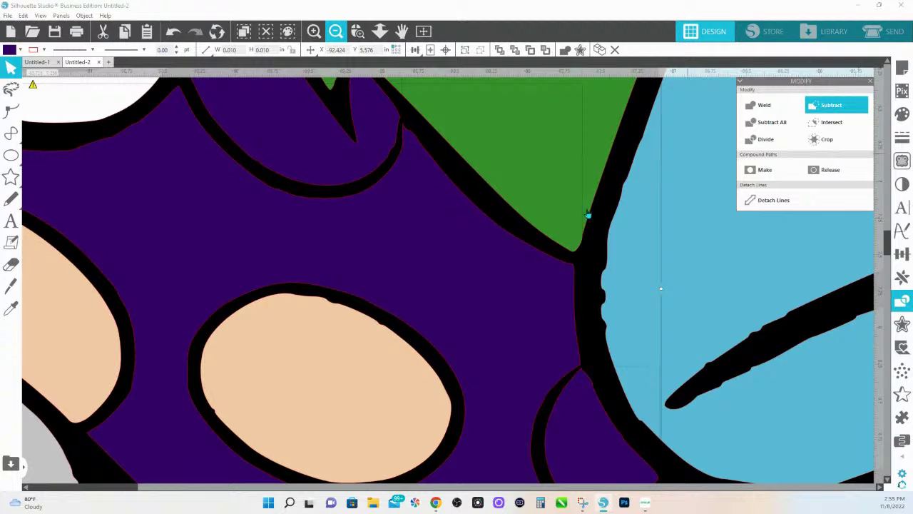
pyautogui.click(489, 155)
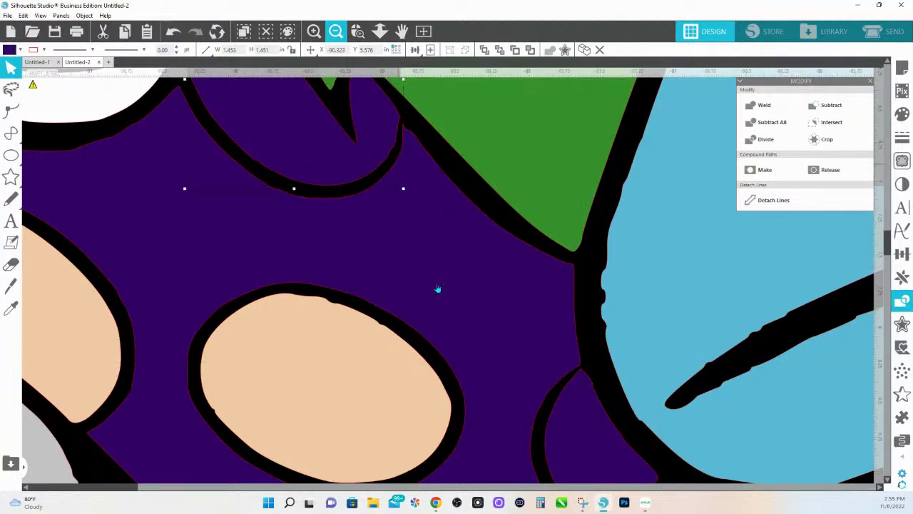
# Fill the separated skirt background with pale yellow
pyautogui.click(436, 287)
pyautogui.click(902, 114)
pyautogui.click(822, 189)
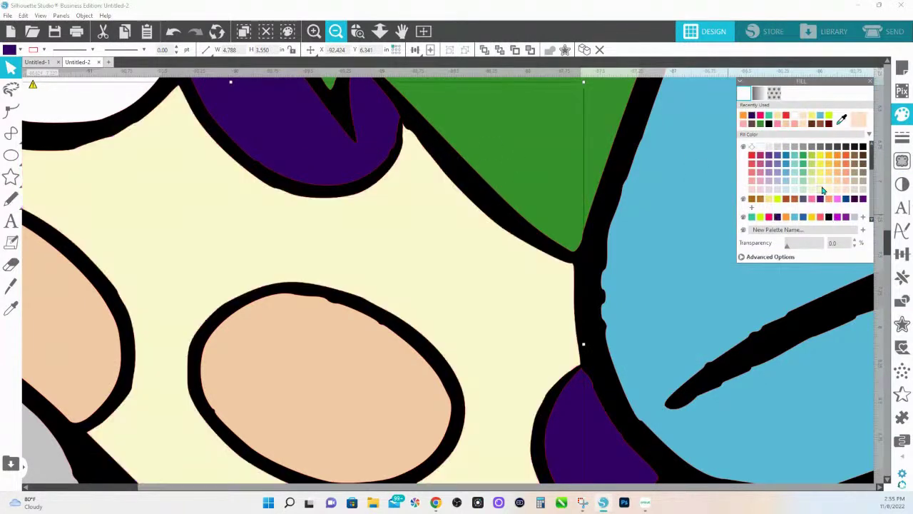
# Fill the two separated purple edge spots of the skirt with blue
pyautogui.click(350, 172)
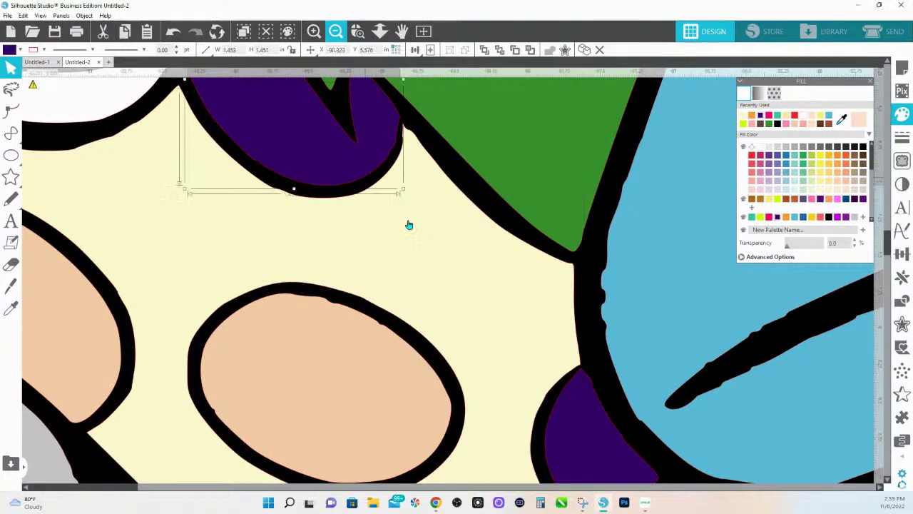
pyautogui.click(577, 431)
pyautogui.click(786, 155)
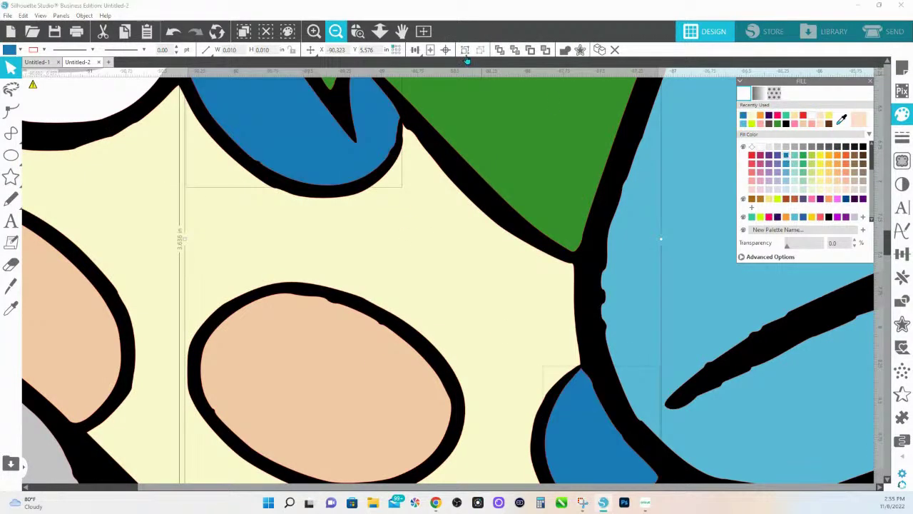
# Fill the thin tan curved accent pieces just below Minnie's skirt with white
pyautogui.click(379, 30)
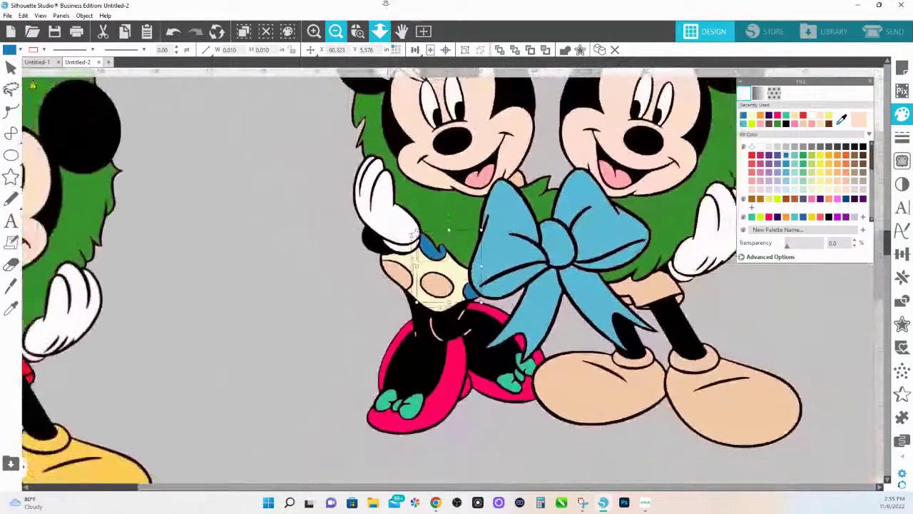
pyautogui.scroll(3, 273, 325)
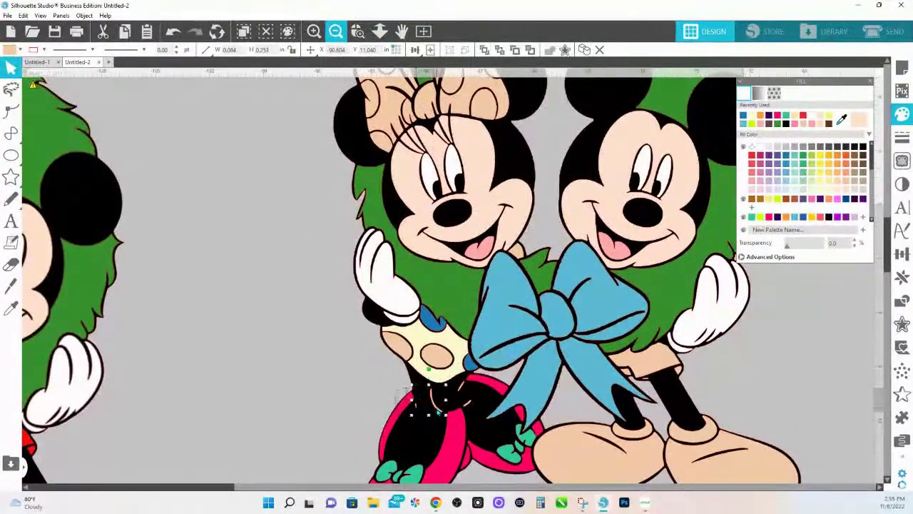
pyautogui.click(421, 395)
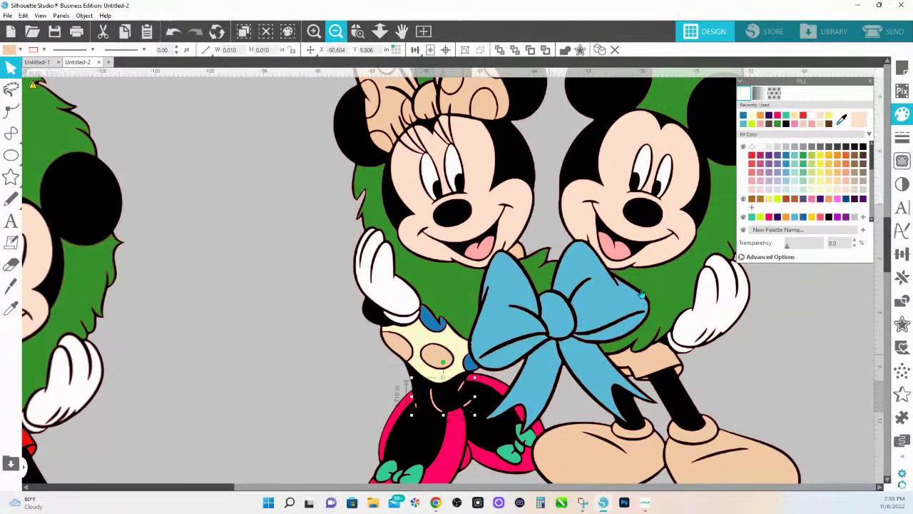
pyautogui.click(759, 148)
pyautogui.press('i')
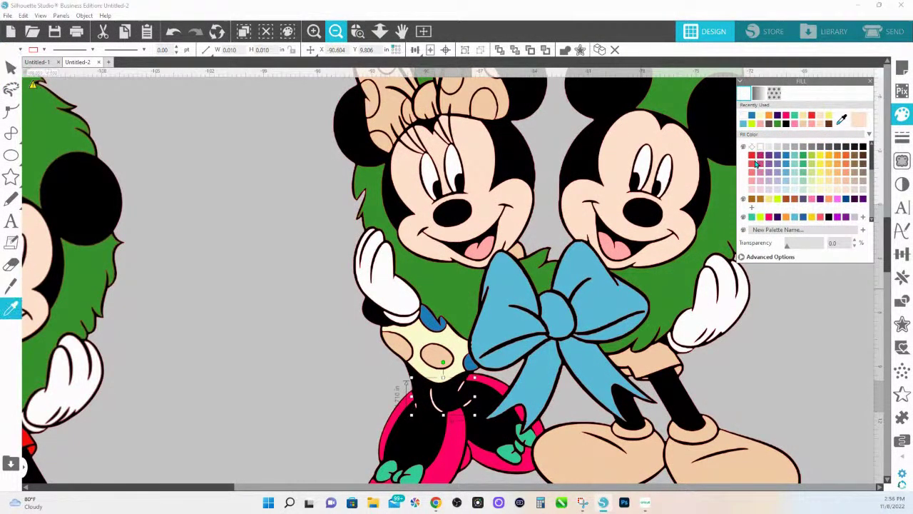
# Combine the tan pieces of Mickey's shorts beside the blue bow into one object
pyautogui.press('Escape')
pyautogui.scroll(-2, 499, 356)
pyautogui.scroll(2, 446, 433)
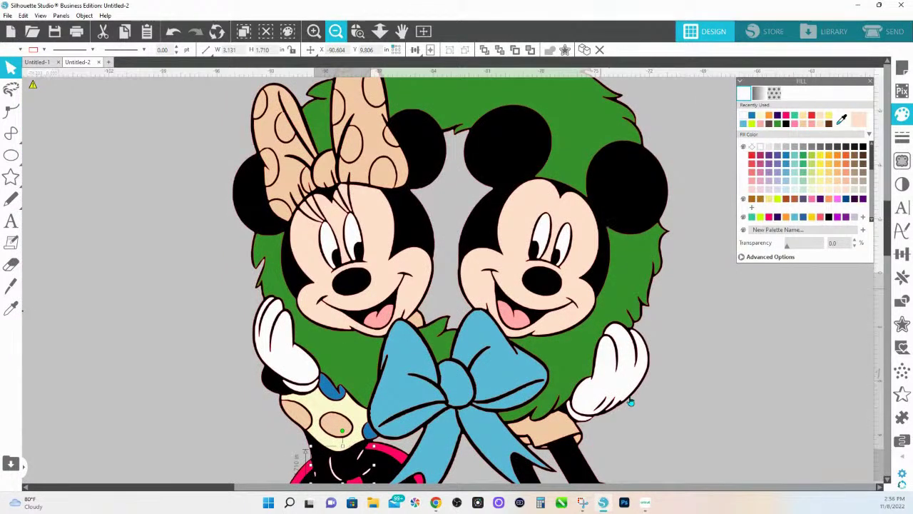
pyautogui.scroll(-2, 631, 401)
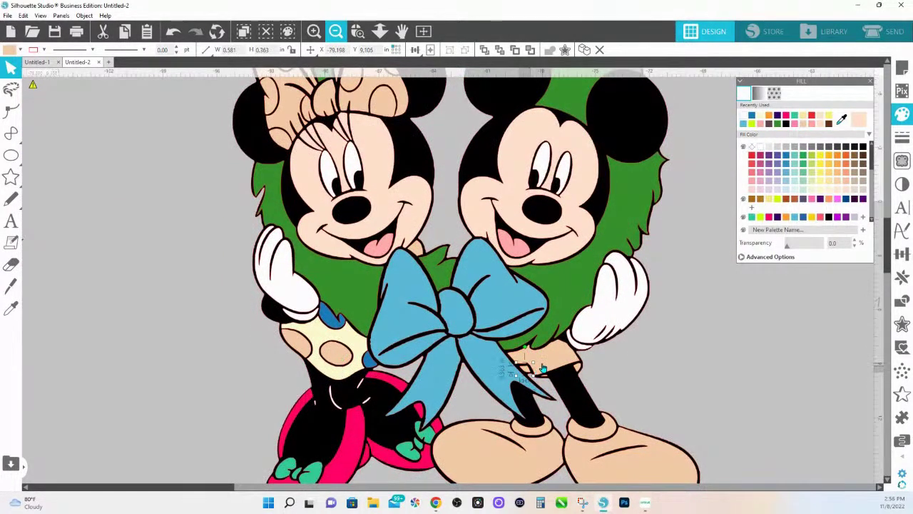
pyautogui.click(544, 372)
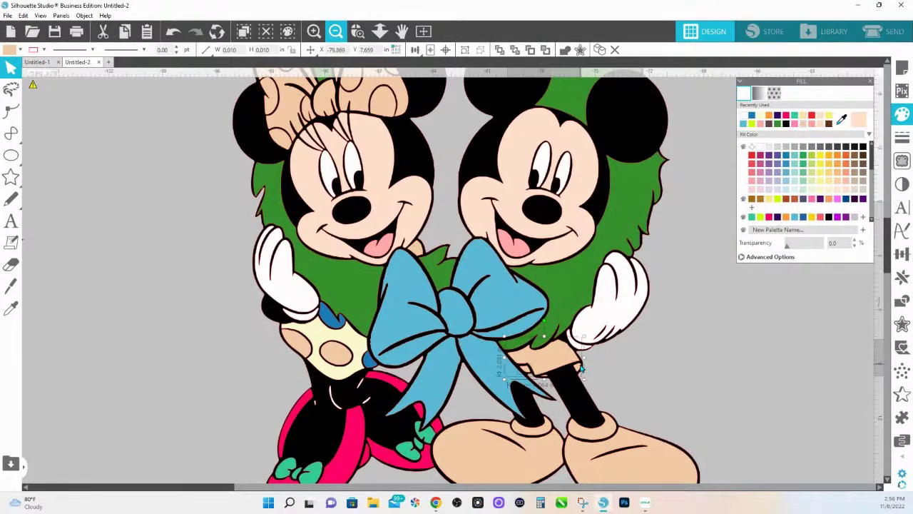
pyautogui.press('i')
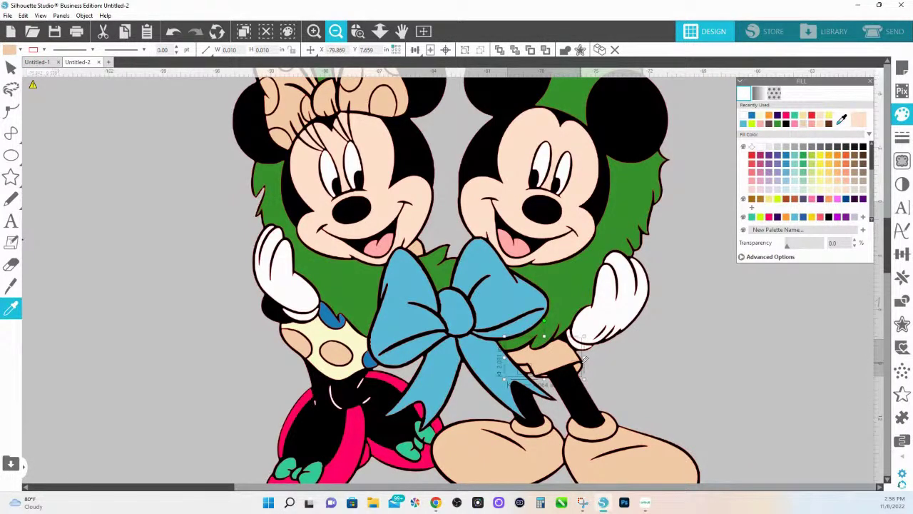
pyautogui.press('v')
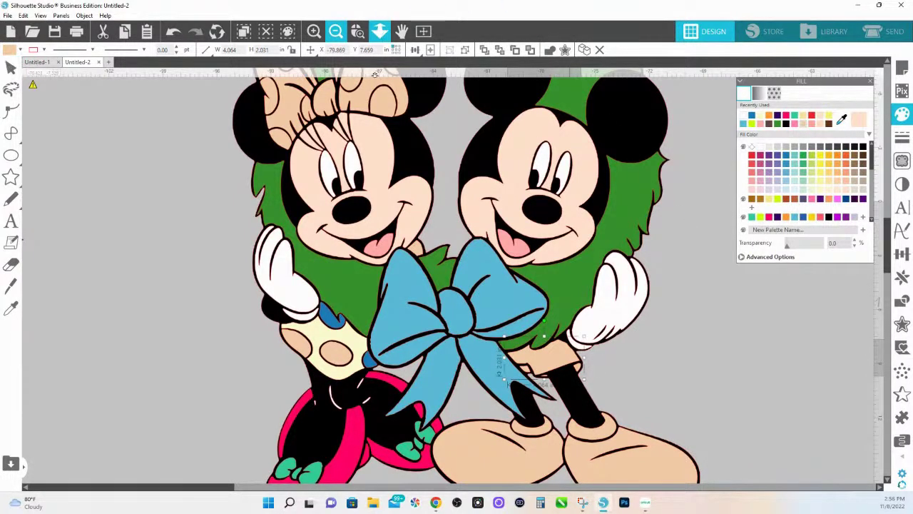
pyautogui.click(381, 30)
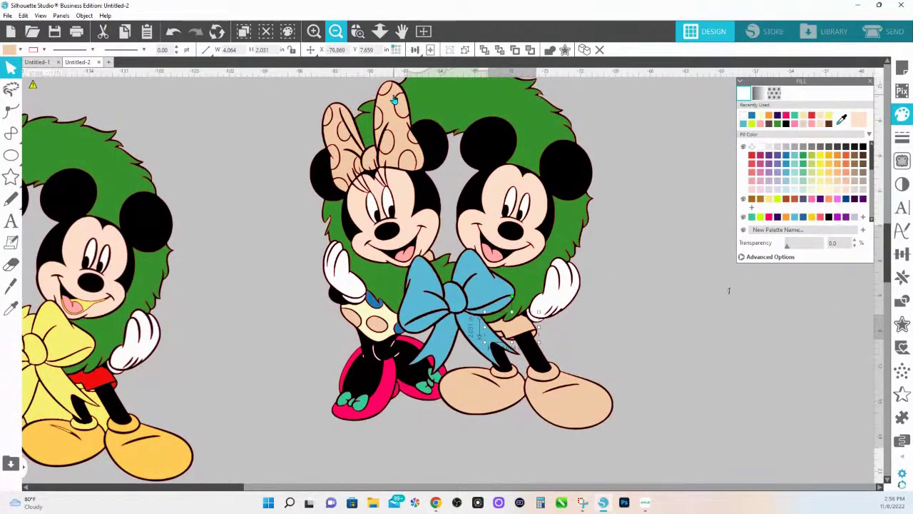
# Fill both loops of Minnie's hair bow with the bright red sampled from Mickey's shorts in the original picture
pyautogui.click(348, 176)
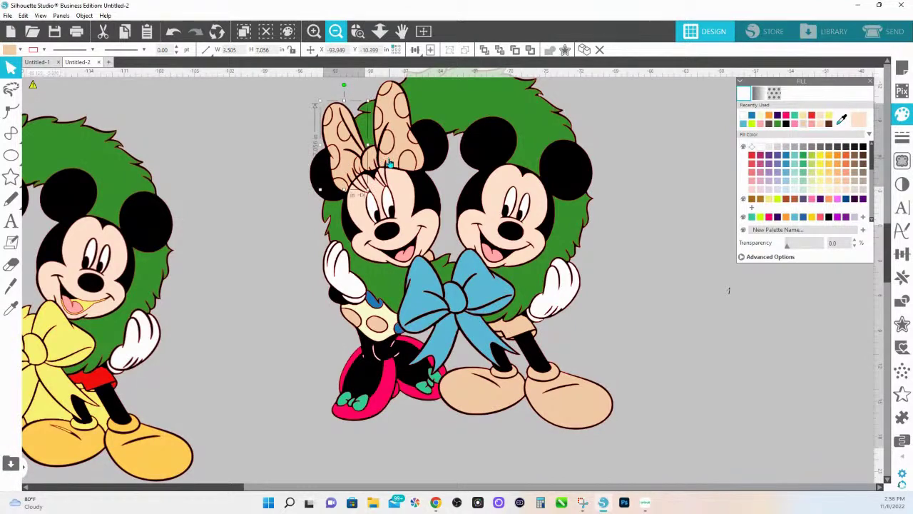
pyautogui.click(389, 164)
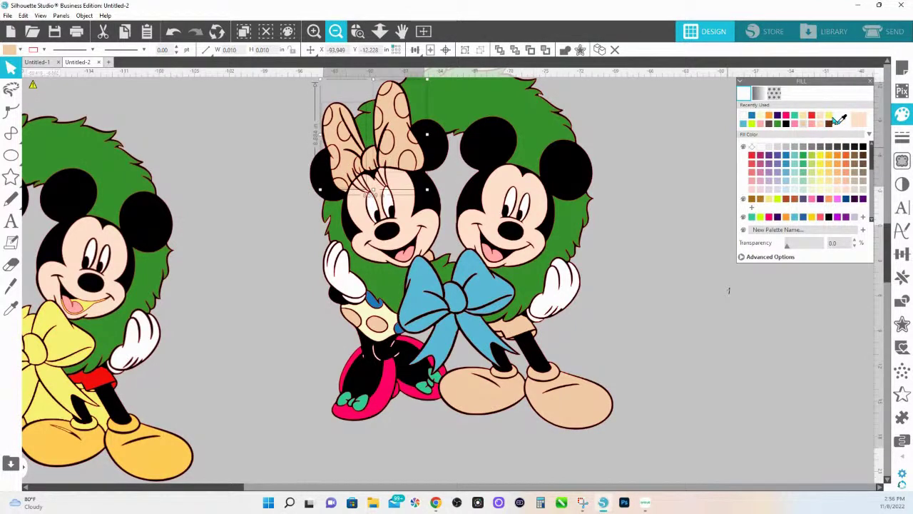
pyautogui.scroll(-5, 782, 185)
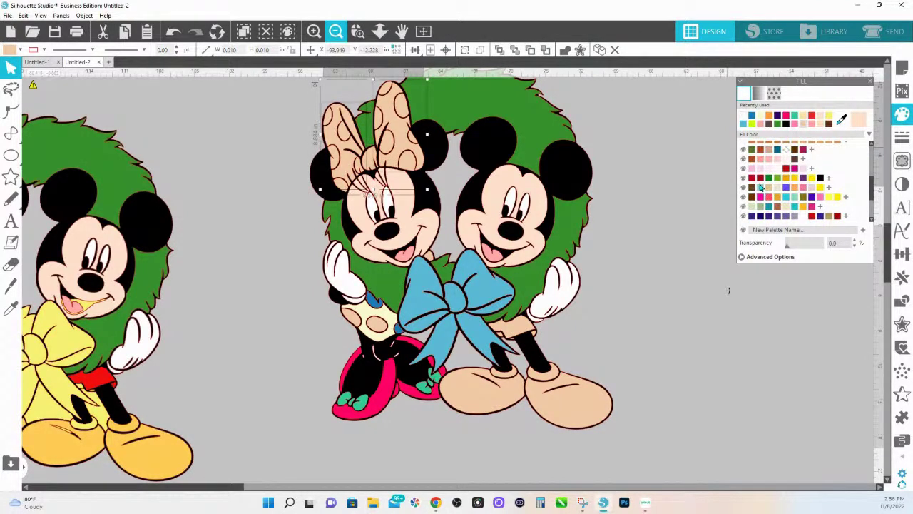
pyautogui.click(759, 181)
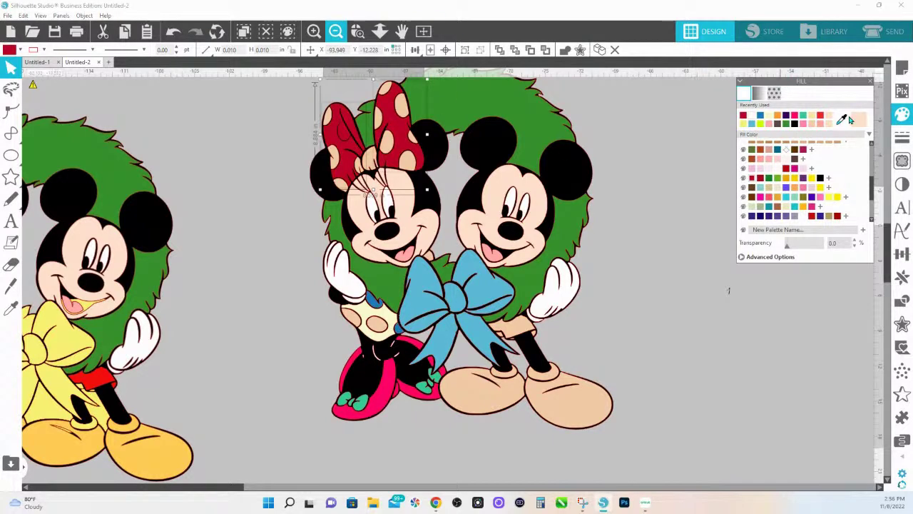
pyautogui.click(841, 119)
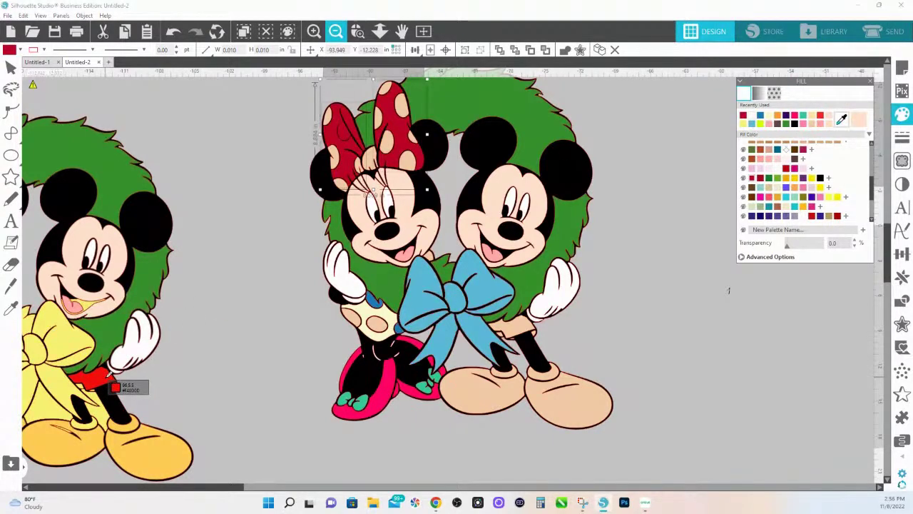
pyautogui.click(111, 375)
# Fill the center knot of Minnie's hair bow with red sampled from the original picture
pyautogui.moveTo(169, 398); pyautogui.dragTo(389, 368)
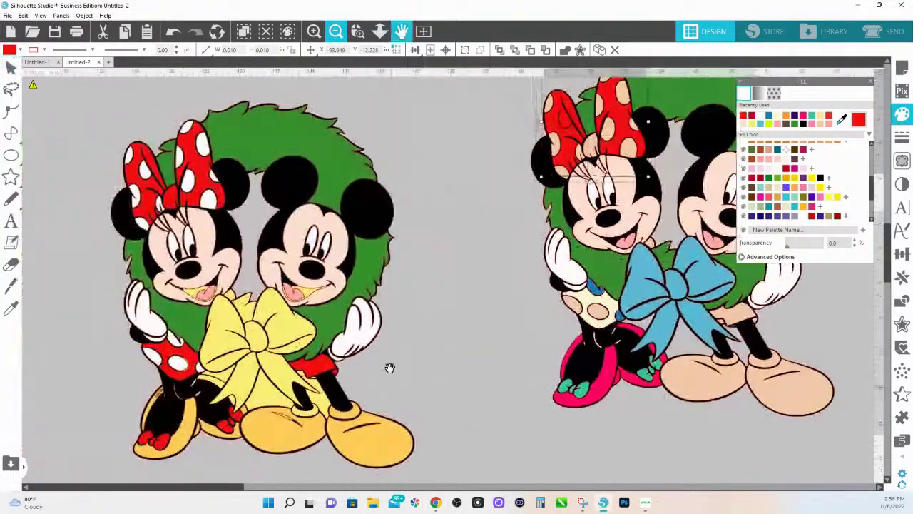
pyautogui.click(841, 120)
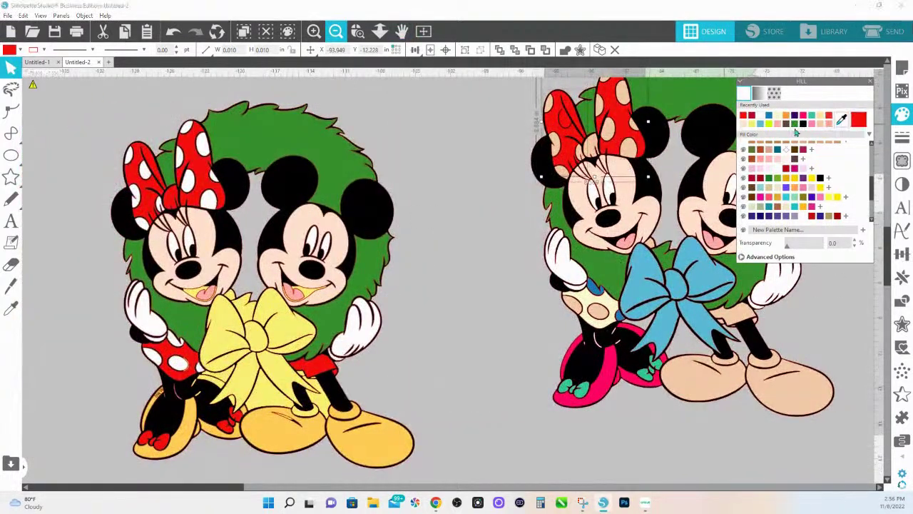
pyautogui.click(174, 362)
pyautogui.click(591, 147)
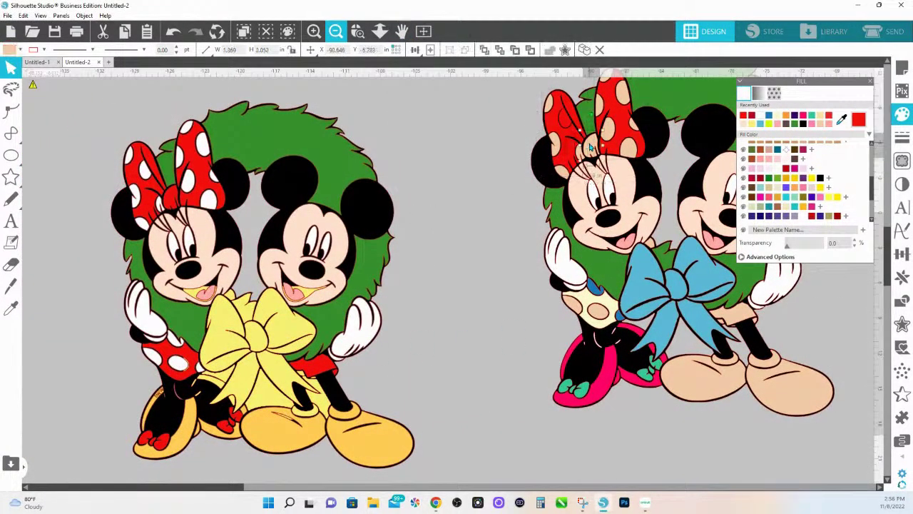
pyautogui.click(591, 146)
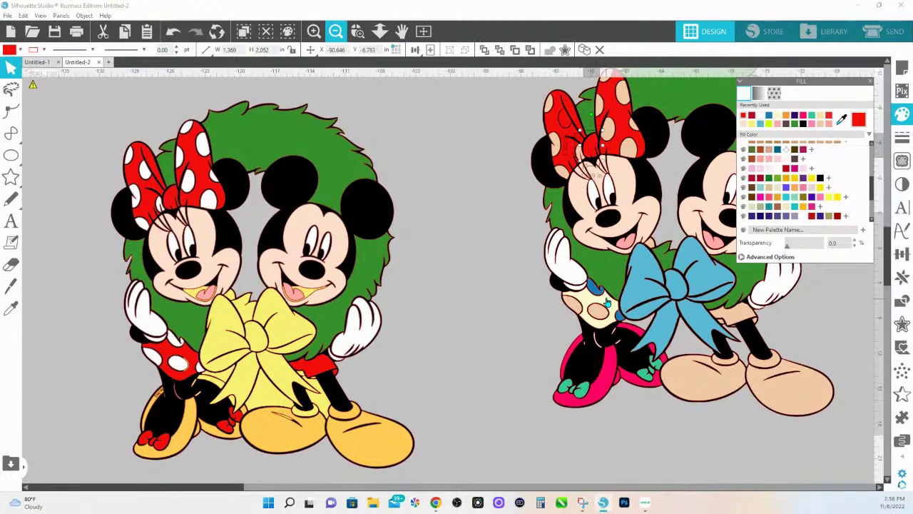
# Fill Minnie's skirt background and the small tan piece below her chin with the hair bow's red
pyautogui.click(649, 248)
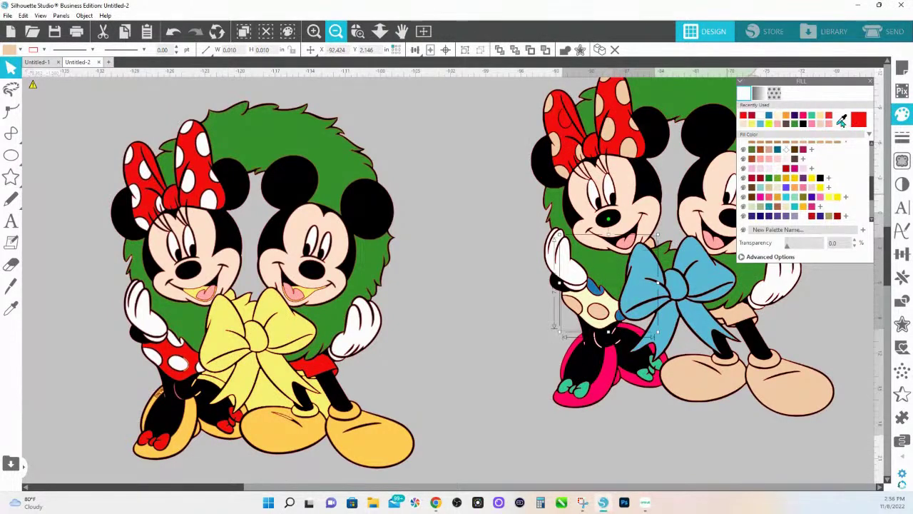
pyautogui.click(841, 121)
pyautogui.click(623, 140)
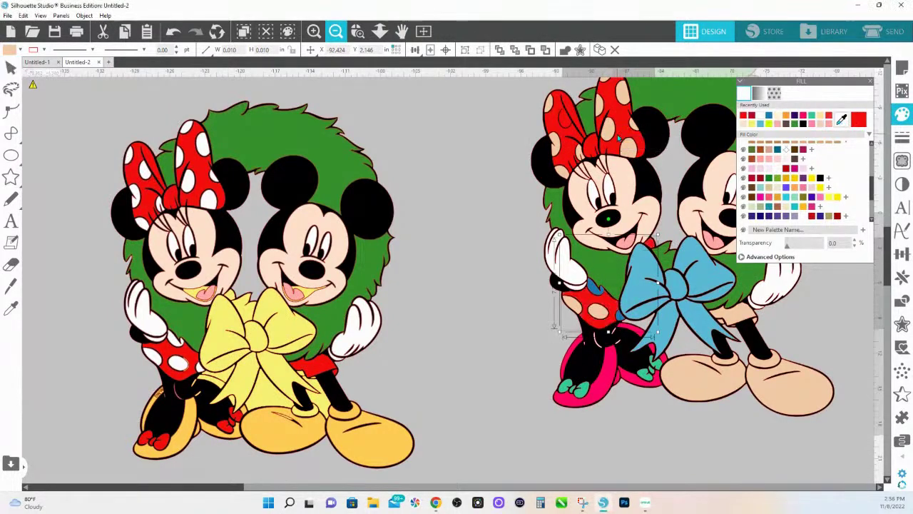
# Fill all the spots on Minnie's skirt with the green sampled from the original wreath, keeping them in place
pyautogui.click(591, 293)
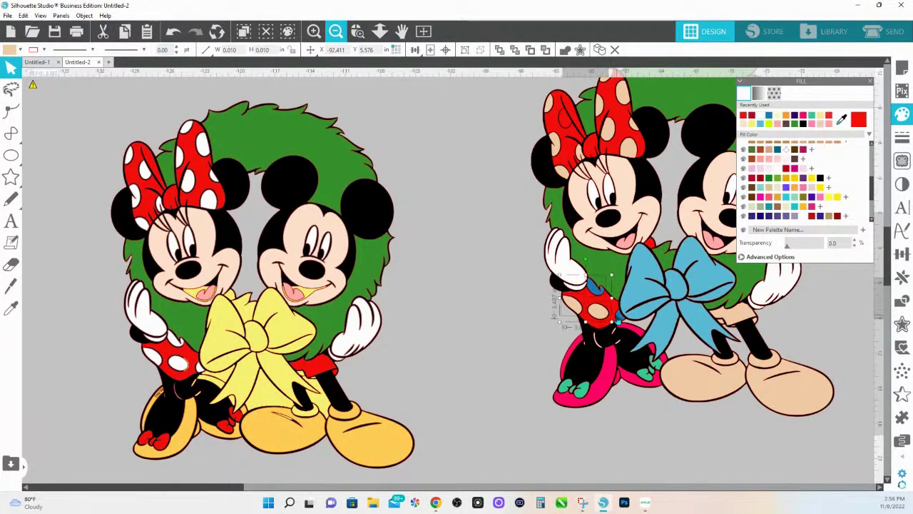
pyautogui.click(621, 321)
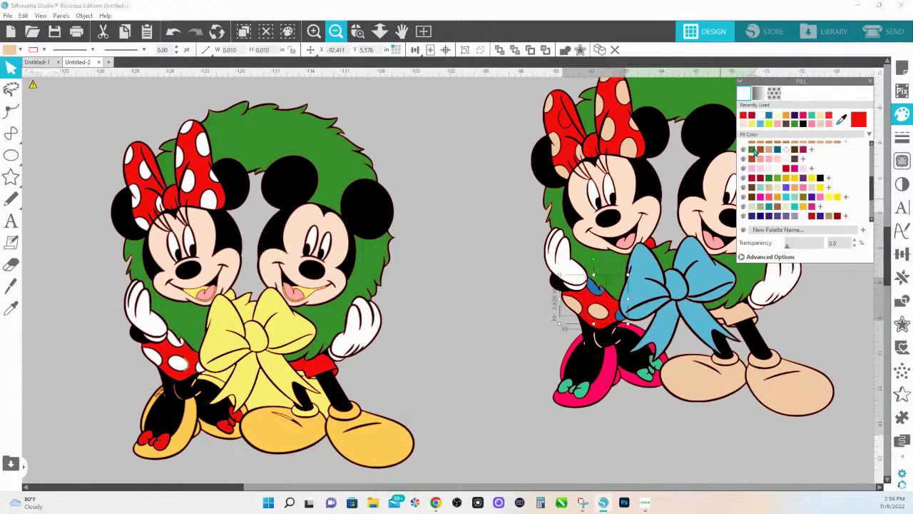
pyautogui.click(758, 150)
pyautogui.scroll(3, 779, 186)
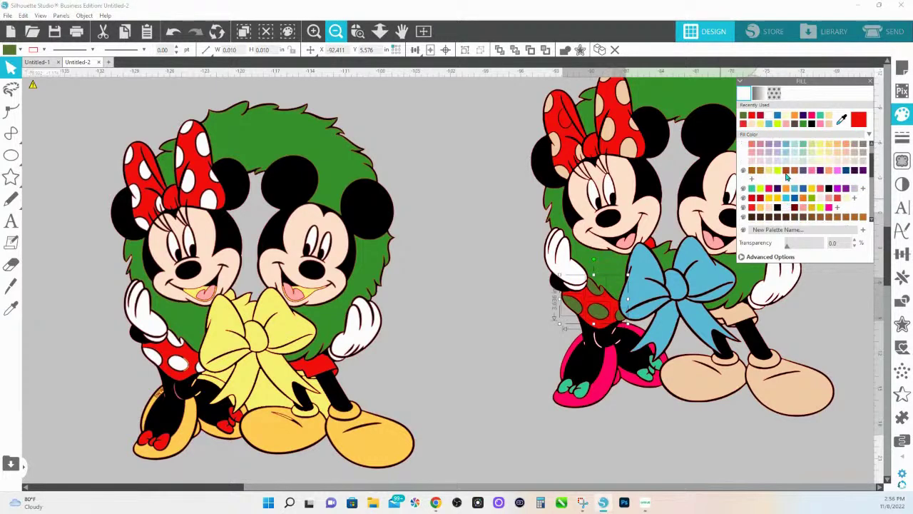
pyautogui.scroll(3, 826, 183)
pyautogui.click(810, 201)
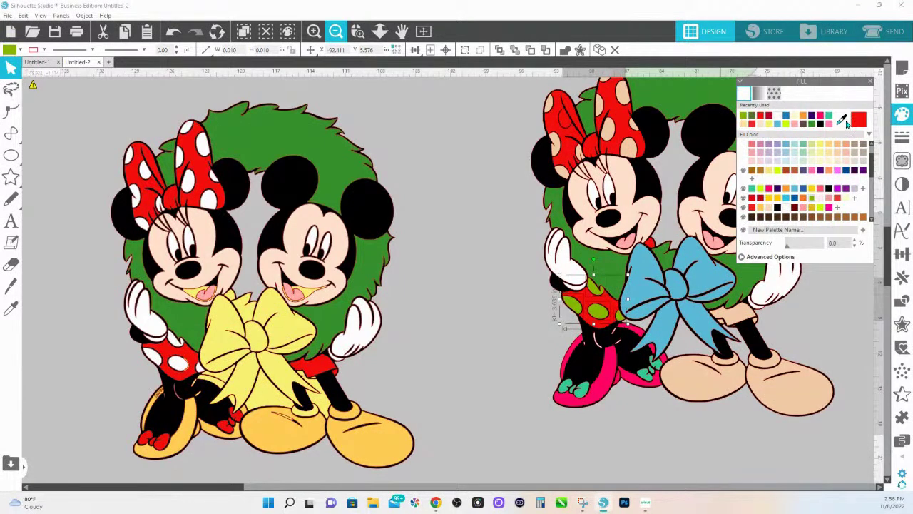
pyautogui.click(842, 120)
pyautogui.click(339, 159)
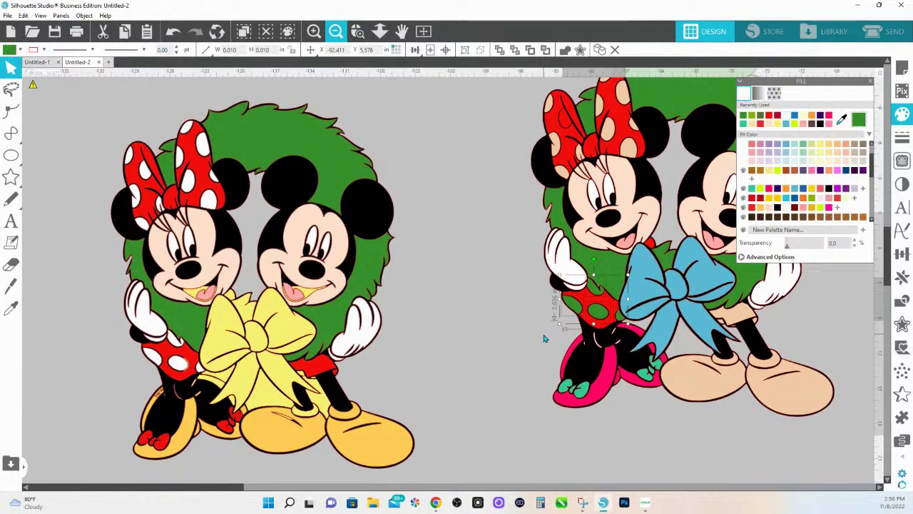
pyautogui.press('Right')
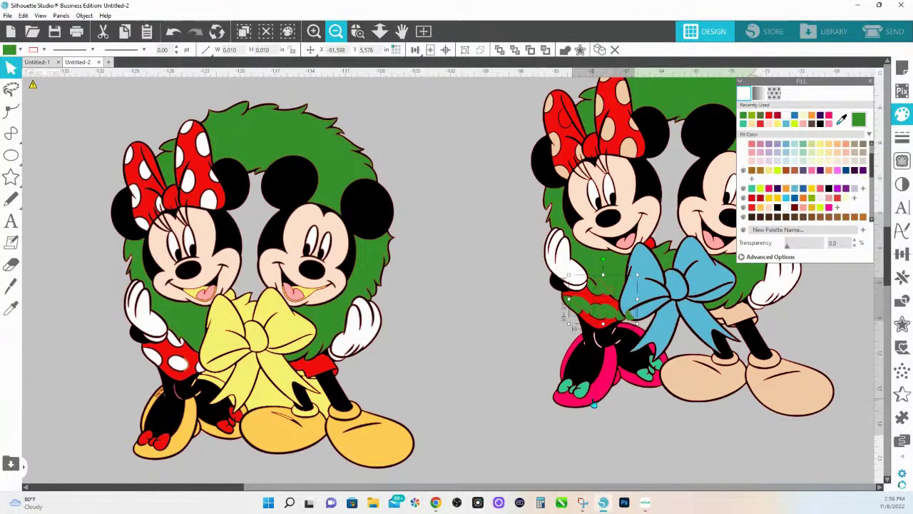
pyautogui.hotkey('ctrl', 'z')
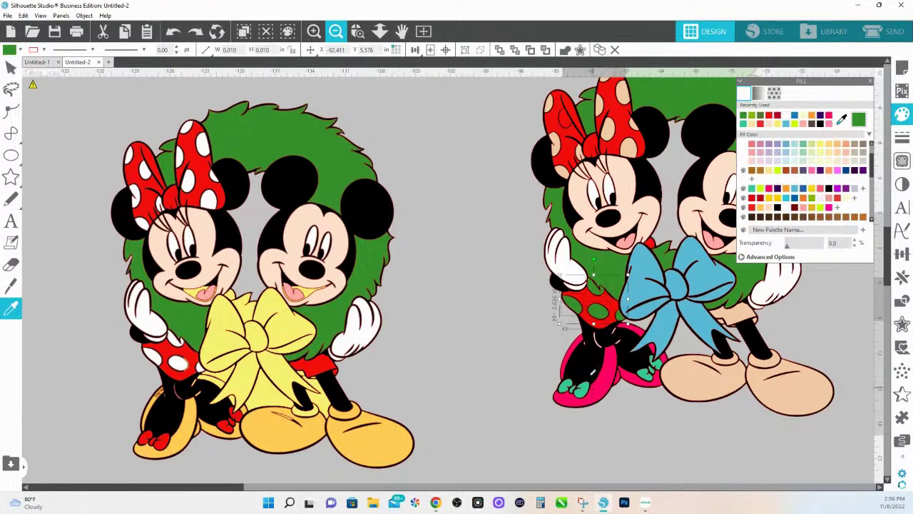
# Fill Minnie's shoes with the wreath green and the small bows on them with red
pyautogui.click(602, 396)
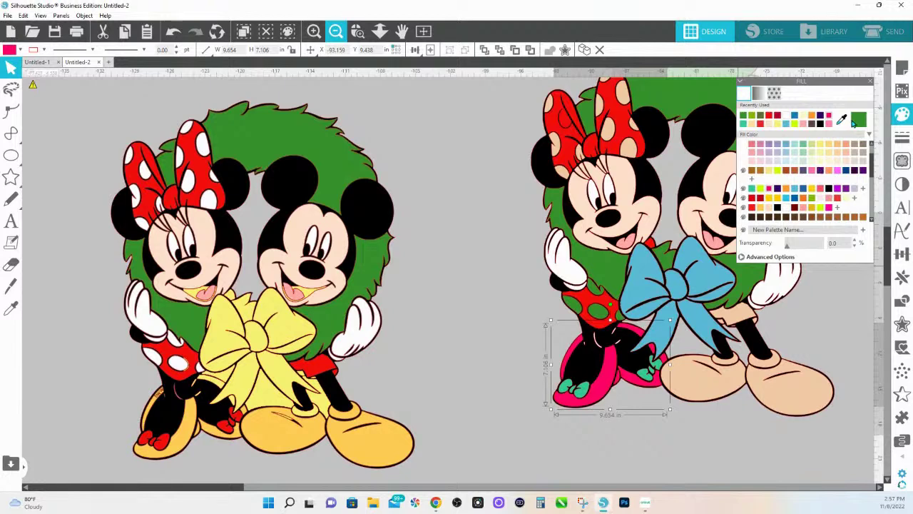
pyautogui.click(575, 394)
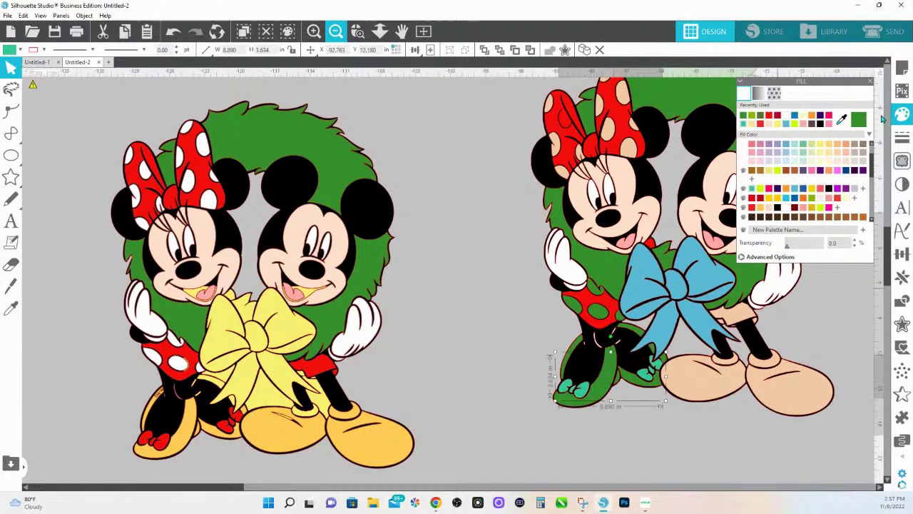
pyautogui.click(774, 117)
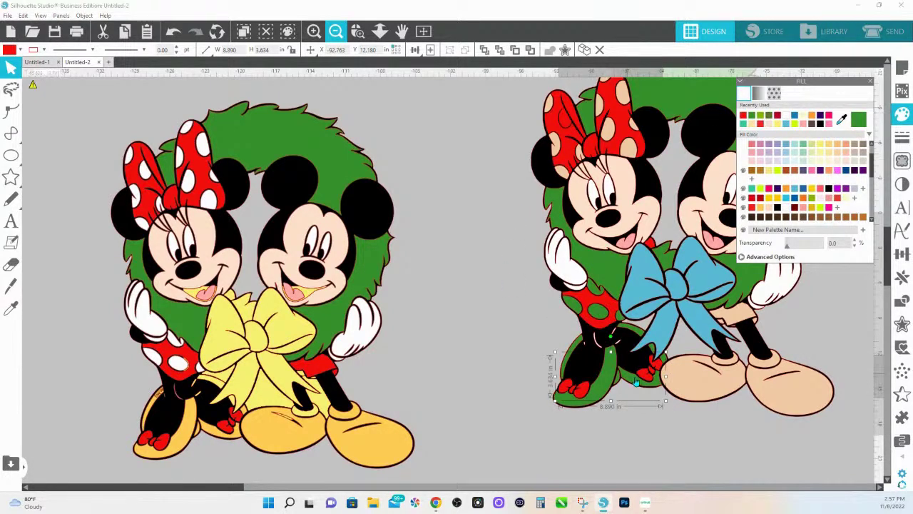
# Fill the tan spots on both loops of Minnie's hair bow with the wreath green
pyautogui.hscroll(3, 603, 438)
pyautogui.scroll(2, 603, 438)
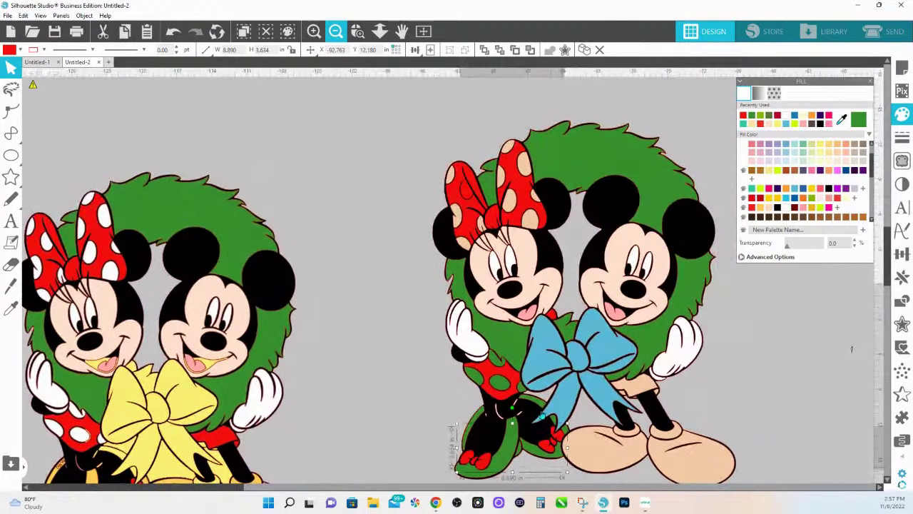
pyautogui.click(459, 225)
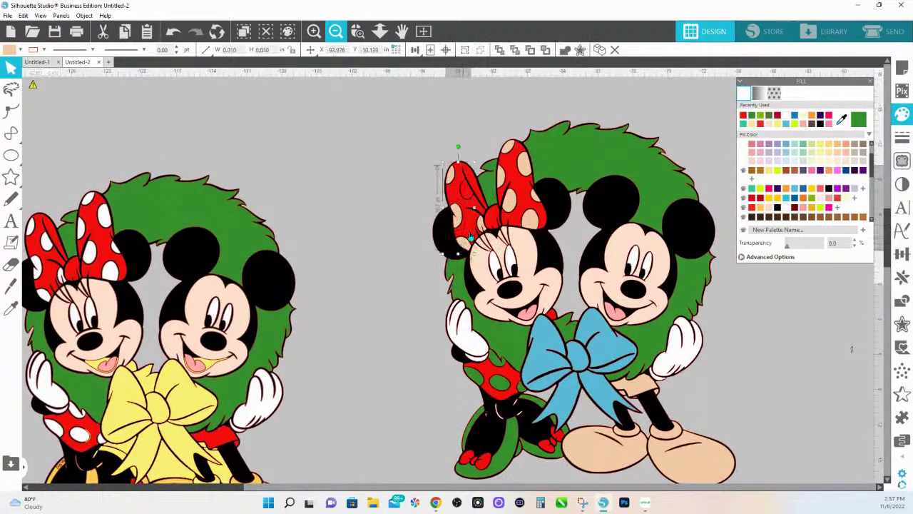
pyautogui.keyDown('shift'); pyautogui.click(516, 179); pyautogui.keyUp('shift')
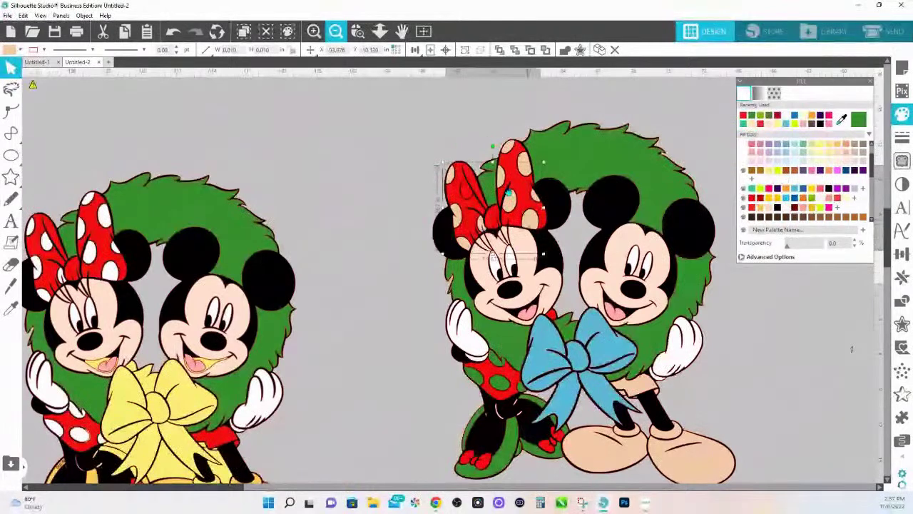
pyautogui.click(512, 148)
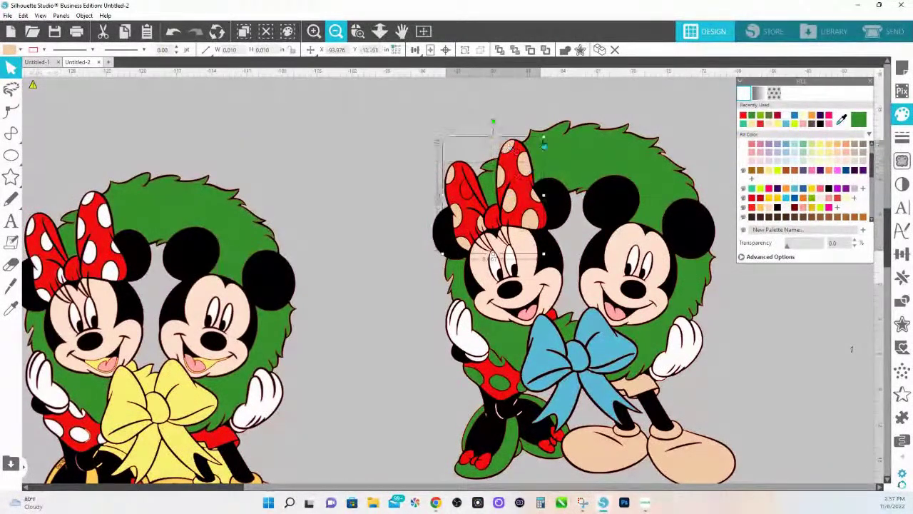
pyautogui.click(858, 122)
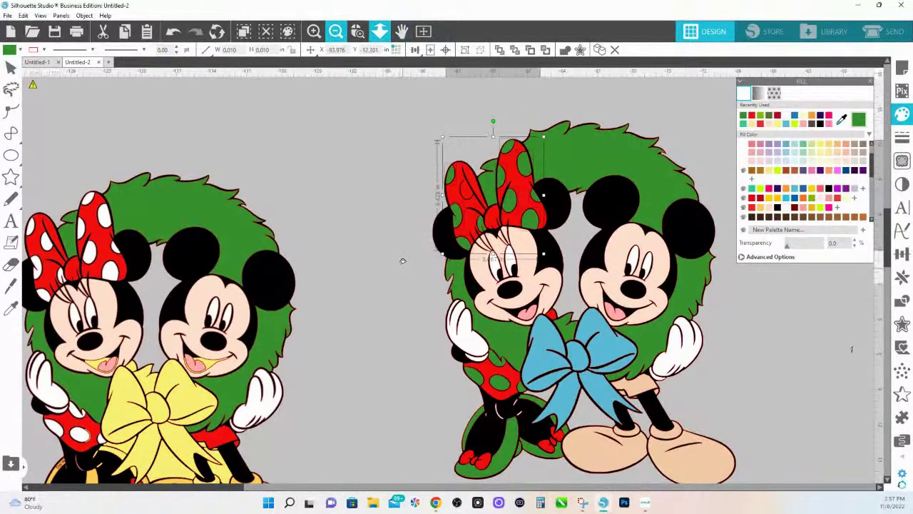
# Fill Mickey's shorts with red
pyautogui.click(379, 31)
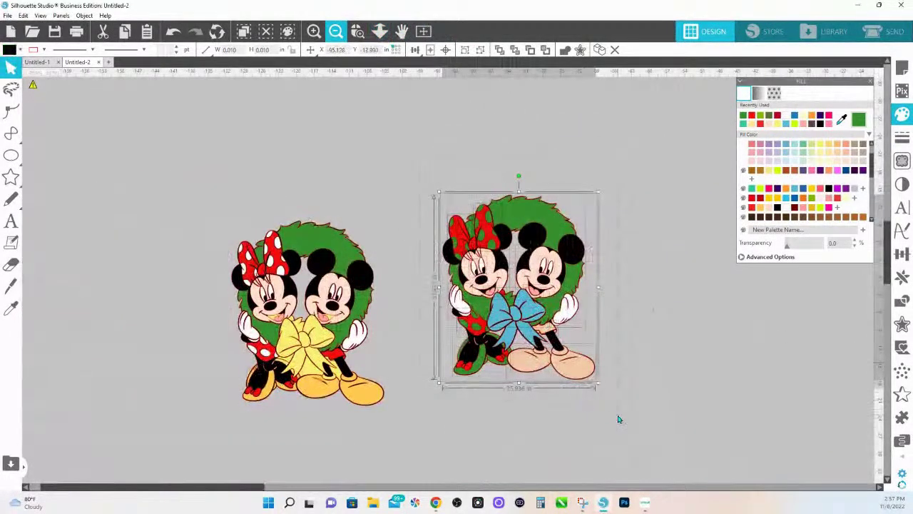
pyautogui.click(619, 419)
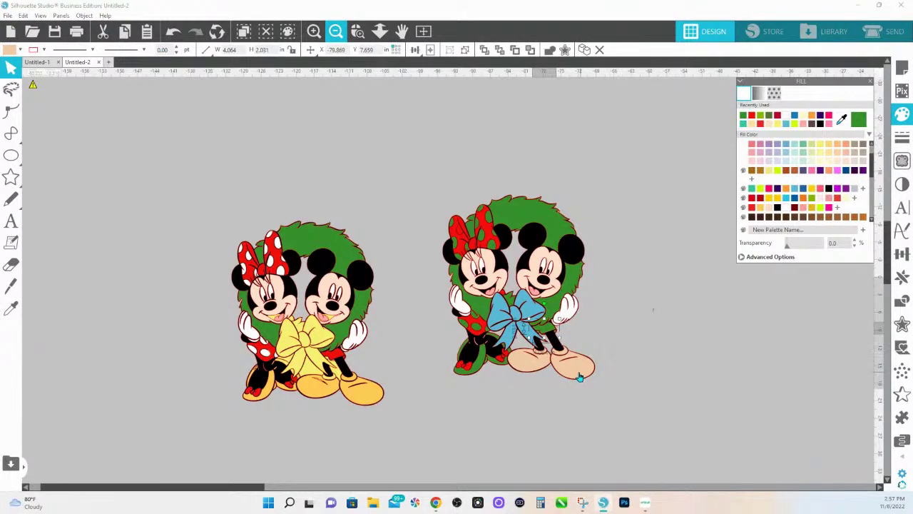
pyautogui.click(777, 115)
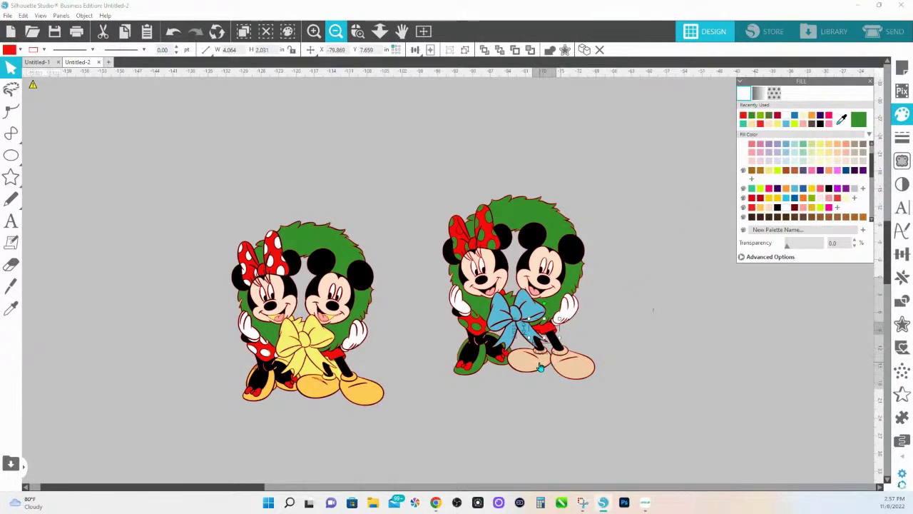
# Fill Mickey's shoes with the wreath green and remove the outline color from all pieces of the recolored design
pyautogui.click(752, 117)
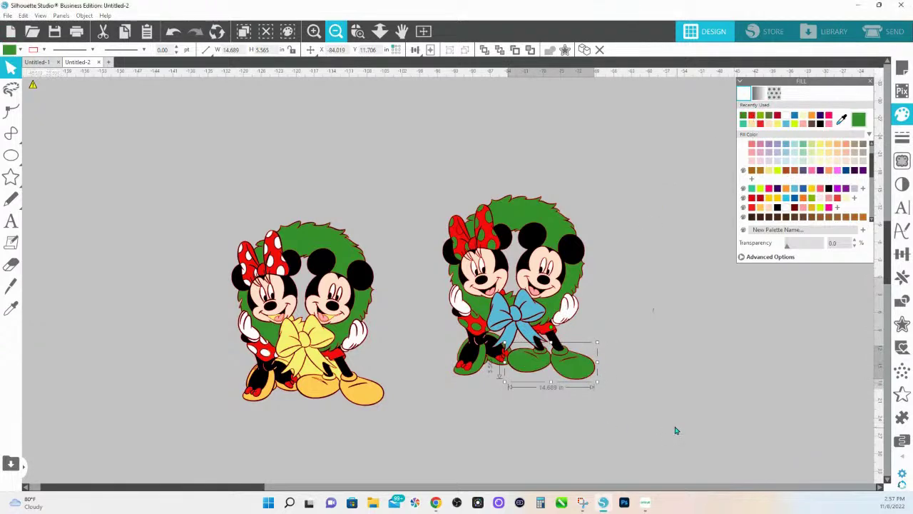
pyautogui.click(514, 333)
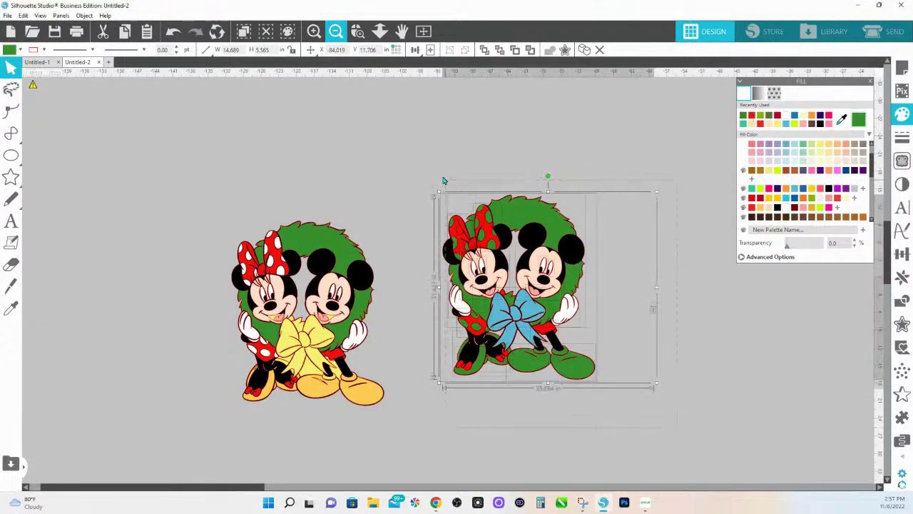
pyautogui.click(32, 49)
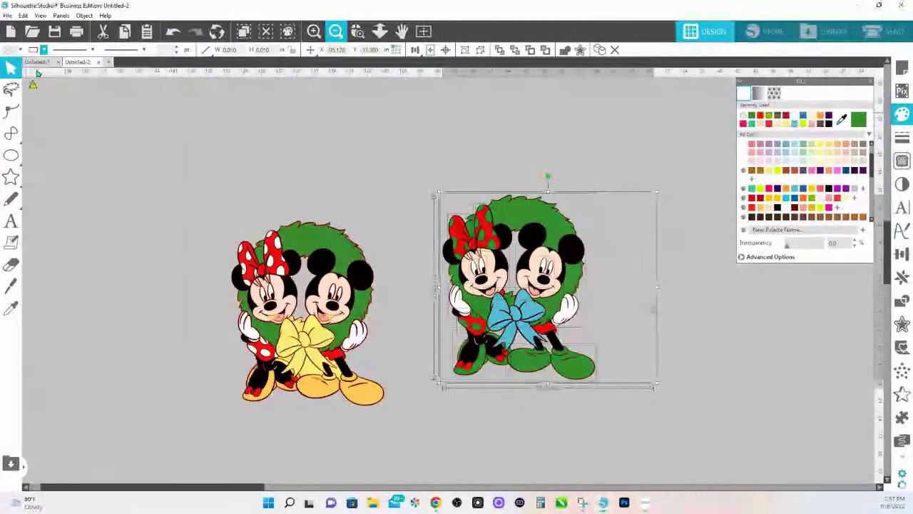
pyautogui.click(502, 132)
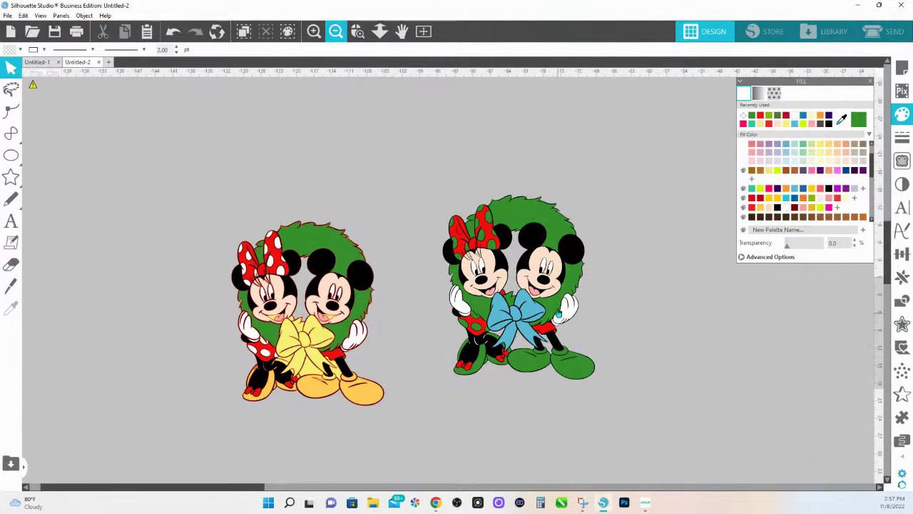
# Move the original picture off the traced outlines and fill the large blue ribbon bow with the red sampled from the original's bow
pyautogui.click(540, 309)
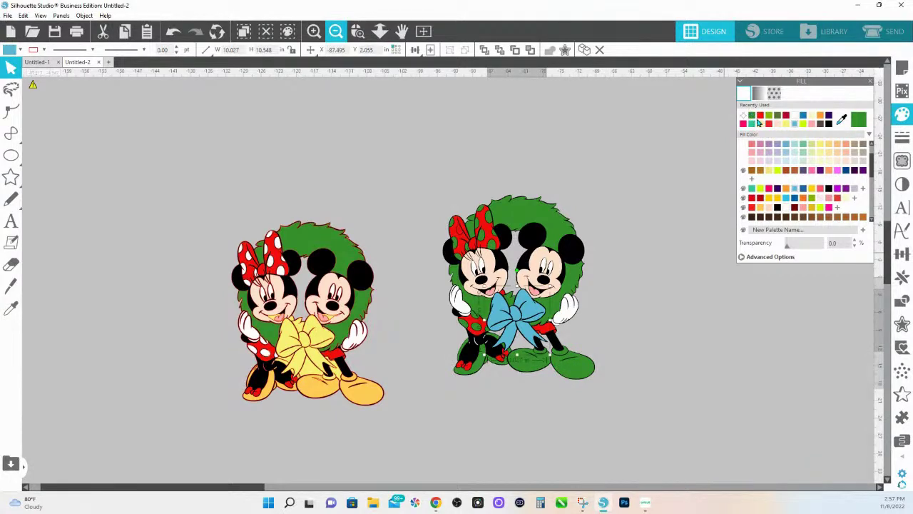
pyautogui.moveTo(346, 248); pyautogui.dragTo(428, 183)
pyautogui.click(539, 344)
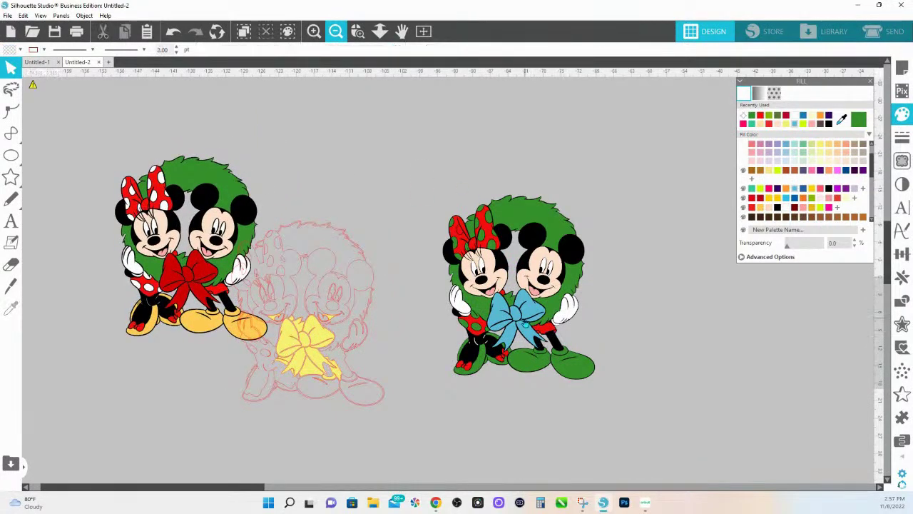
pyautogui.click(841, 120)
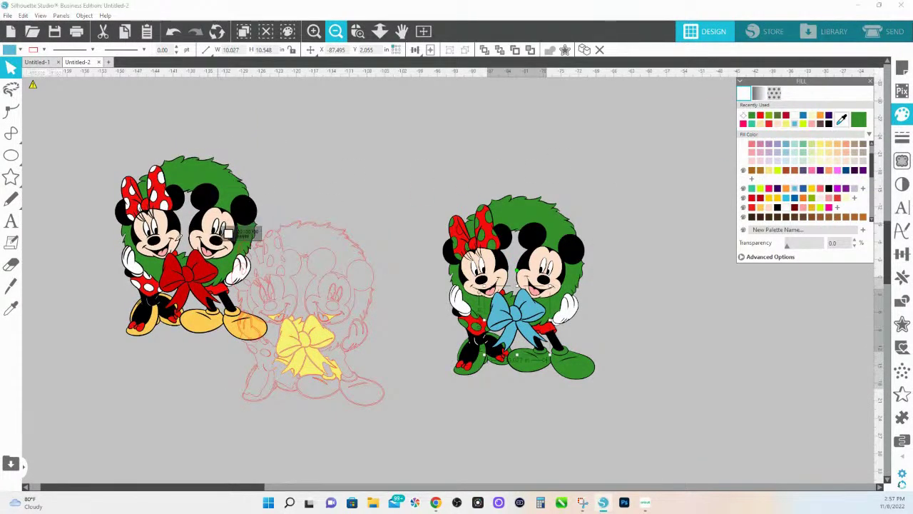
pyautogui.click(214, 280)
pyautogui.click(579, 150)
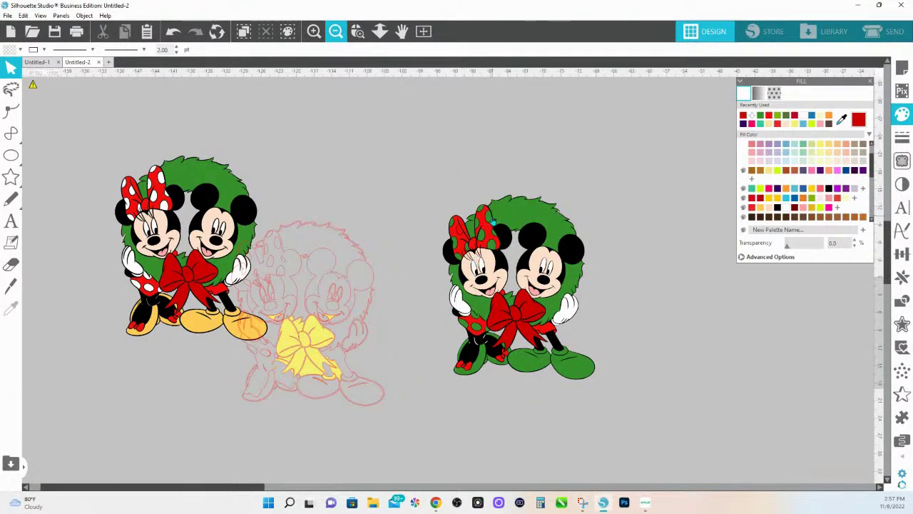
# Try a multicolored striped pattern and a blue striped pattern as the fill of Minnie's skirt
pyautogui.click(356, 30)
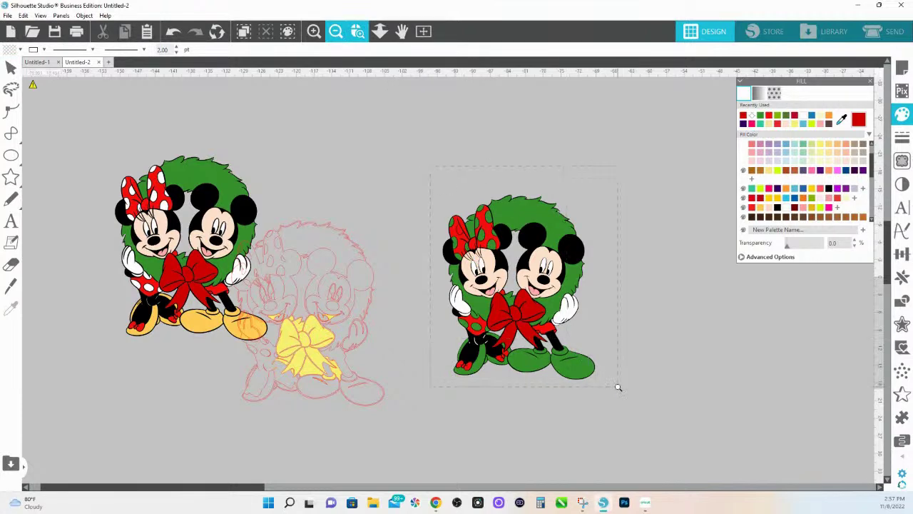
pyautogui.moveTo(618, 387); pyautogui.dragTo(618, 387)
pyautogui.scroll(-2, 380, 386)
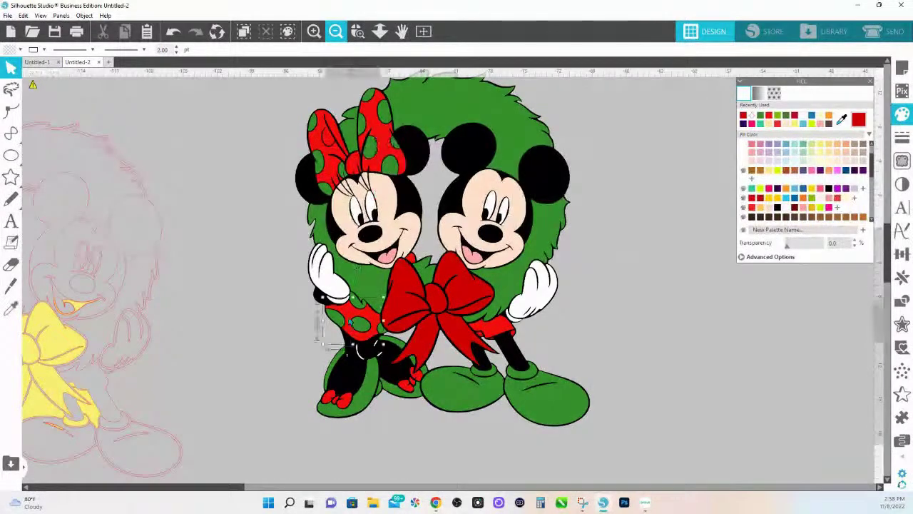
pyautogui.click(321, 345)
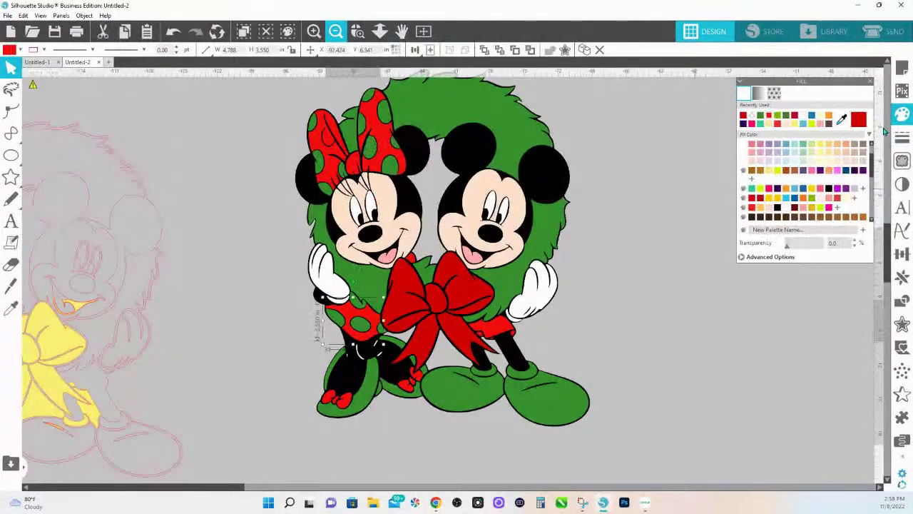
pyautogui.click(774, 93)
pyautogui.scroll(-4, 791, 175)
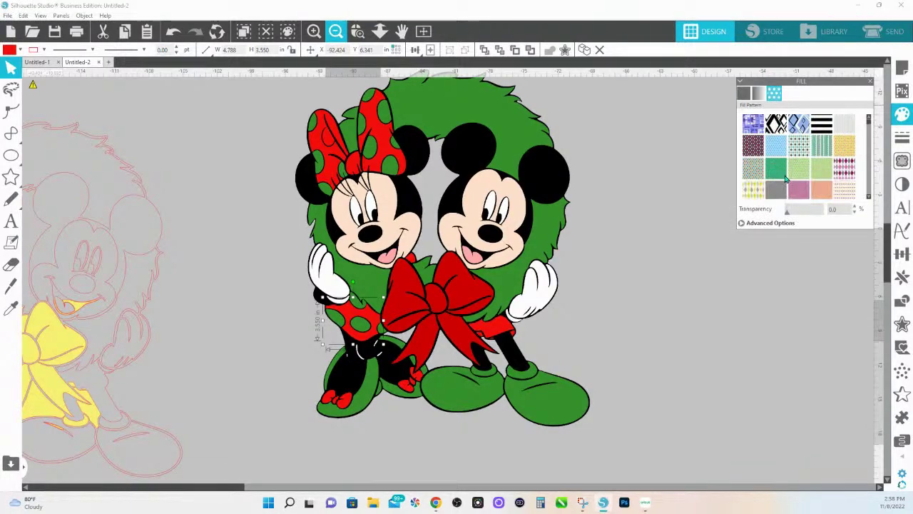
pyautogui.scroll(-4, 791, 179)
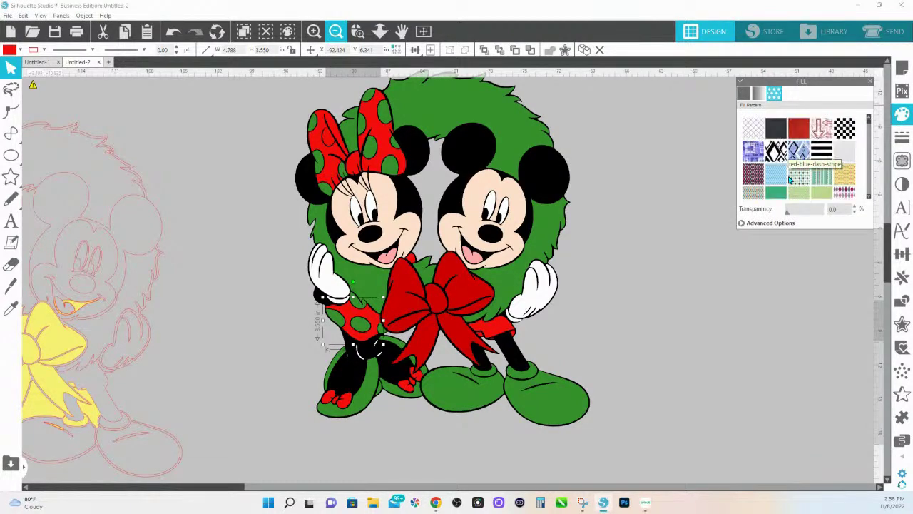
pyautogui.scroll(-8, 824, 156)
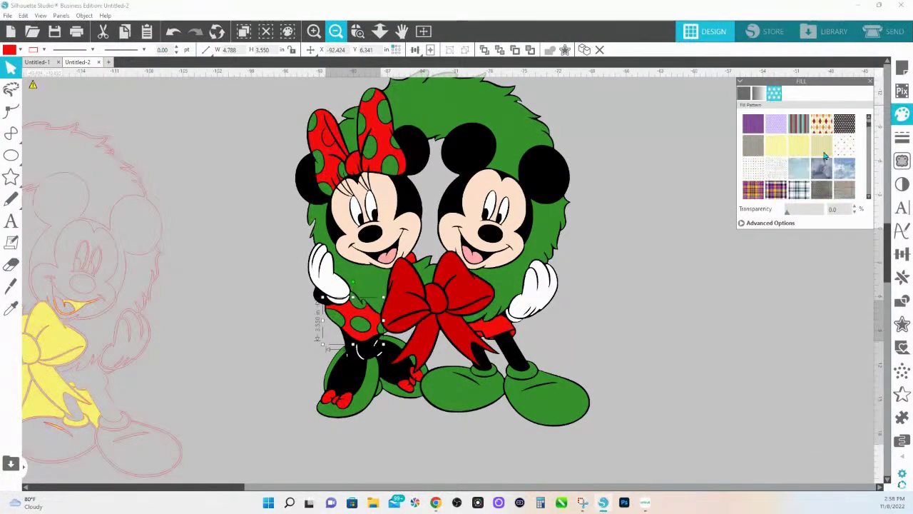
pyautogui.scroll(-8, 823, 156)
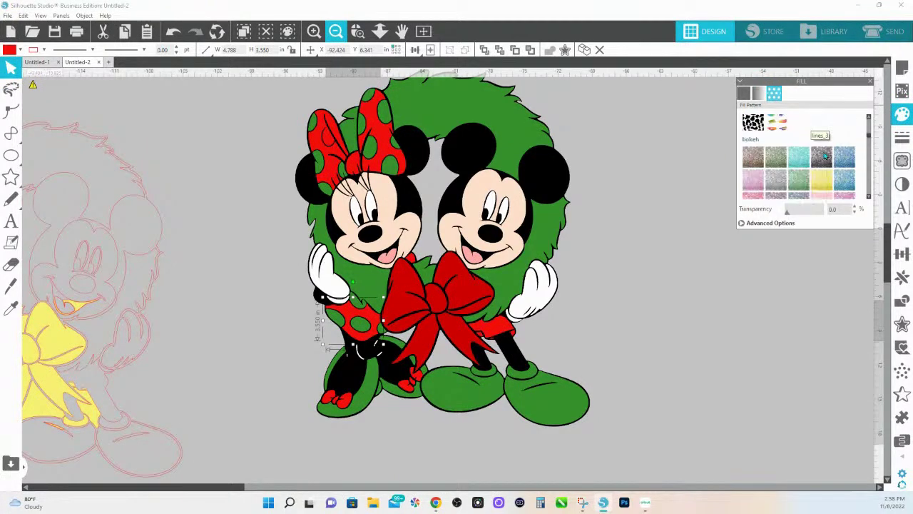
pyautogui.scroll(-8, 823, 155)
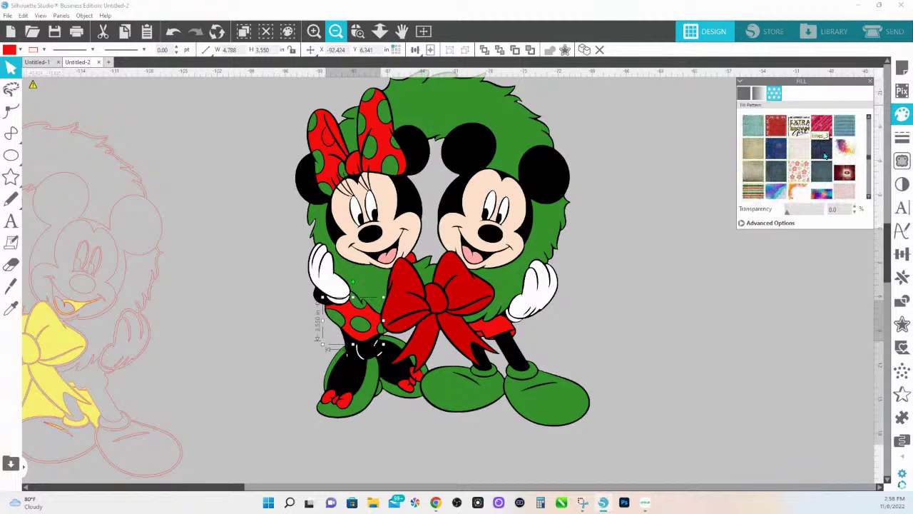
pyautogui.click(752, 191)
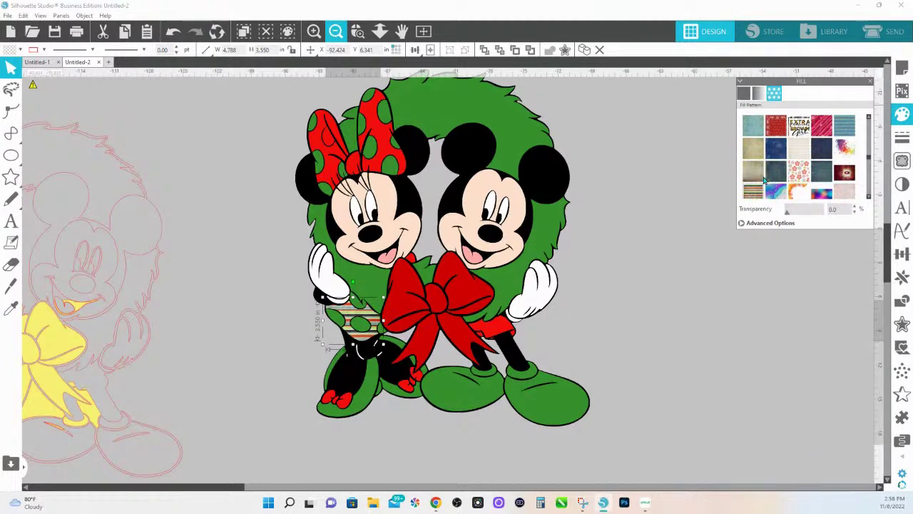
pyautogui.click(849, 126)
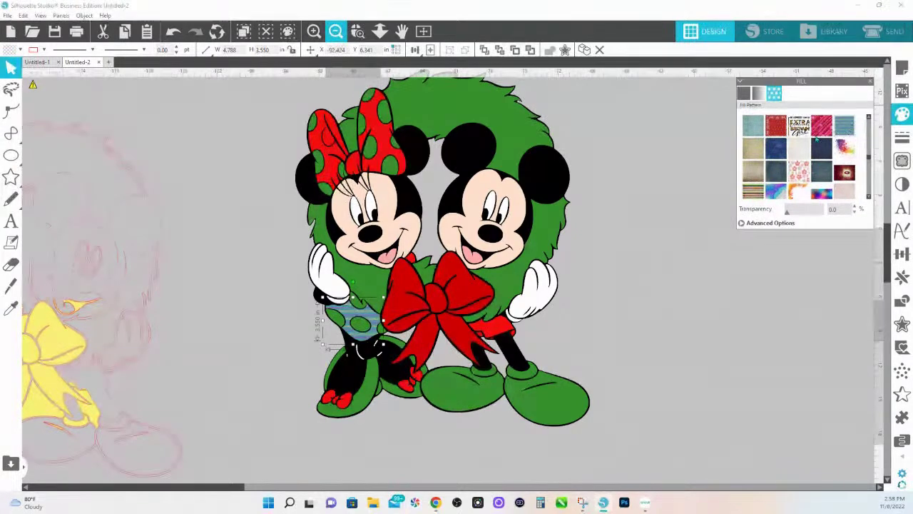
# Fill Minnie's skirt with the "star pattern red" pattern and scale the pattern to about 93%
pyautogui.scroll(-4, 821, 156)
pyautogui.scroll(-3, 797, 147)
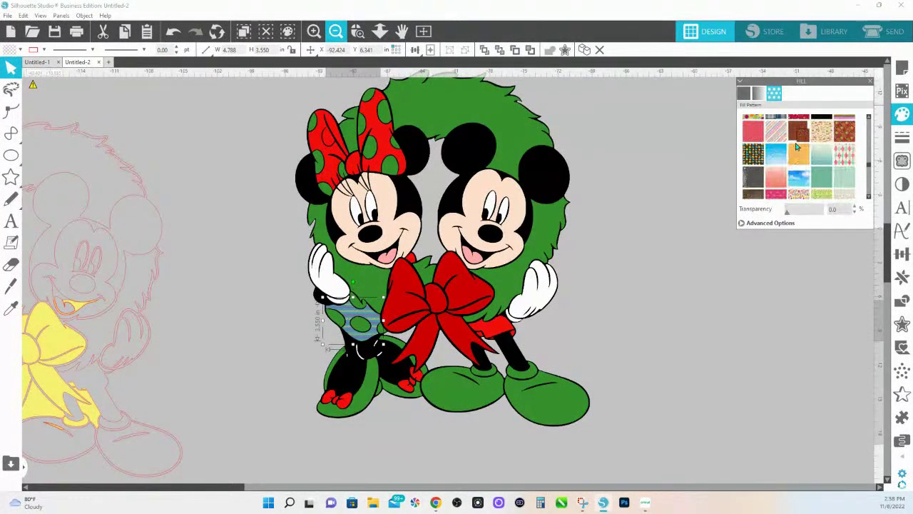
pyautogui.click(805, 122)
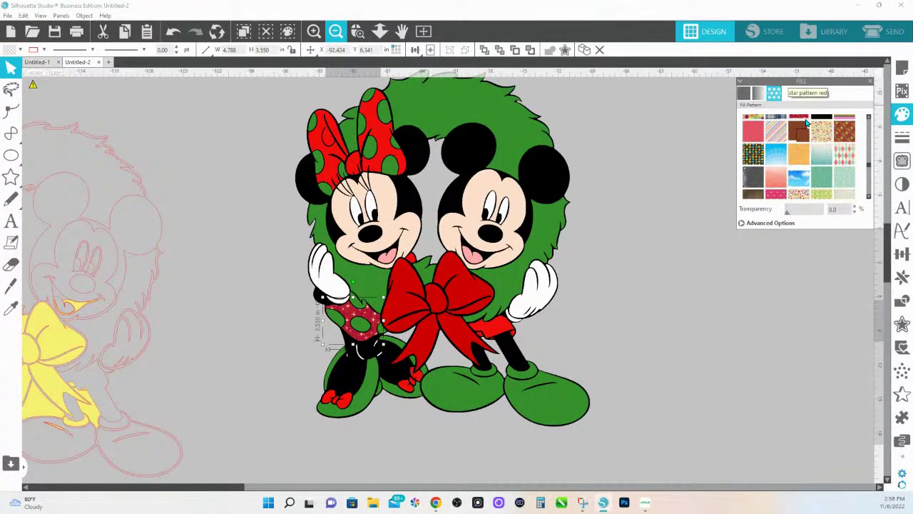
pyautogui.click(767, 223)
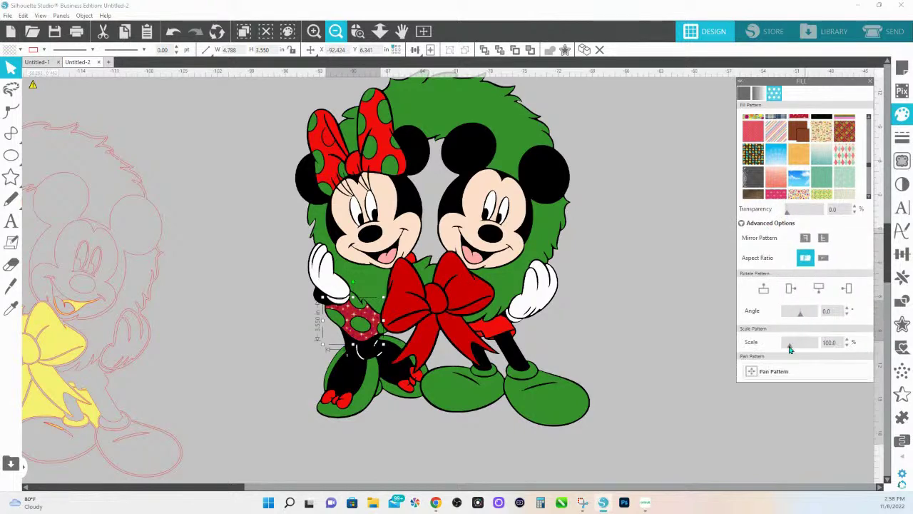
pyautogui.moveTo(790, 348); pyautogui.dragTo(790, 347)
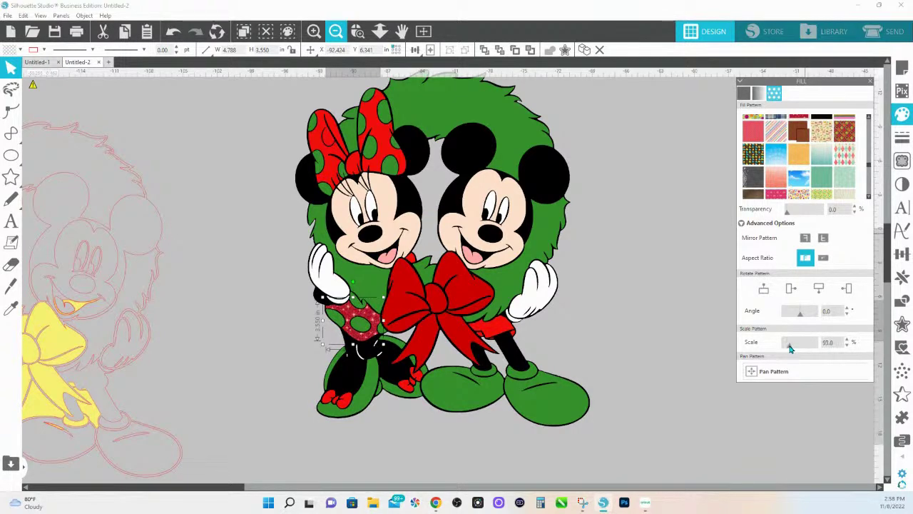
# Fill both loops and the knot of Minnie's hair bow with the "star pattern red" pattern
pyautogui.click(369, 163)
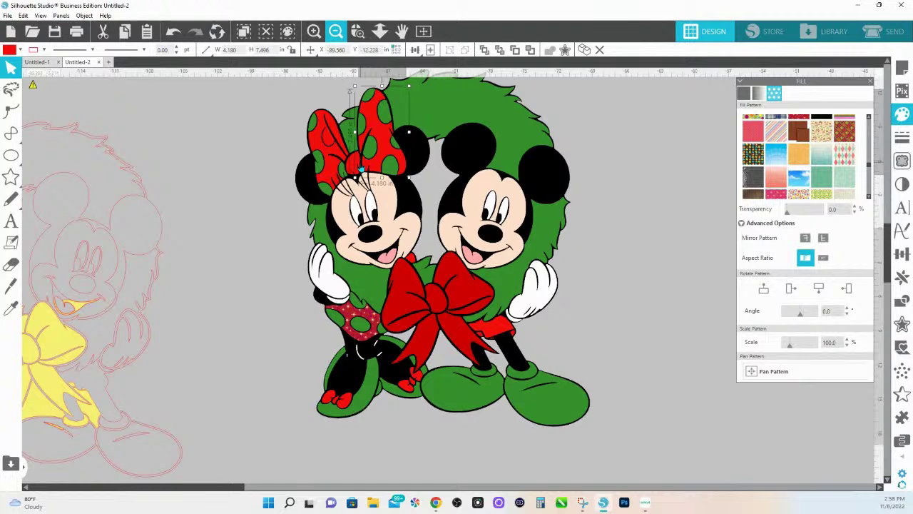
pyautogui.click(360, 175)
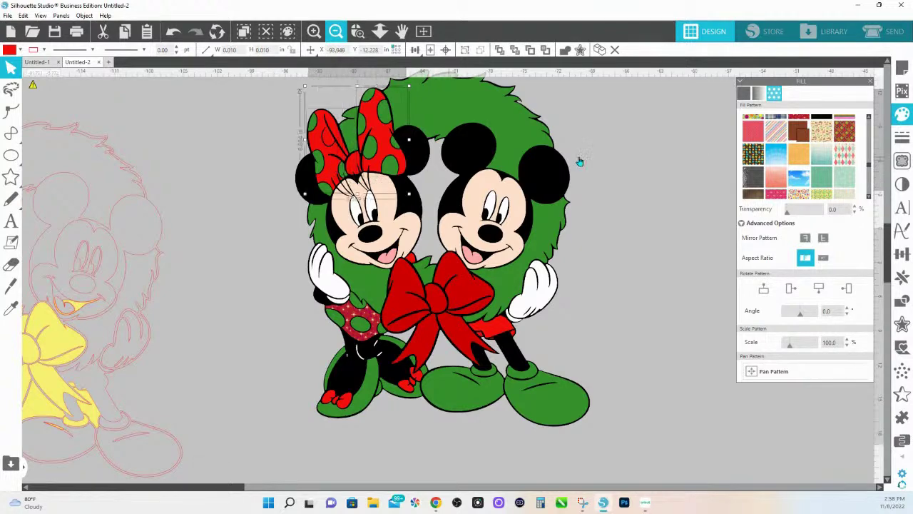
pyautogui.scroll(2, 789, 183)
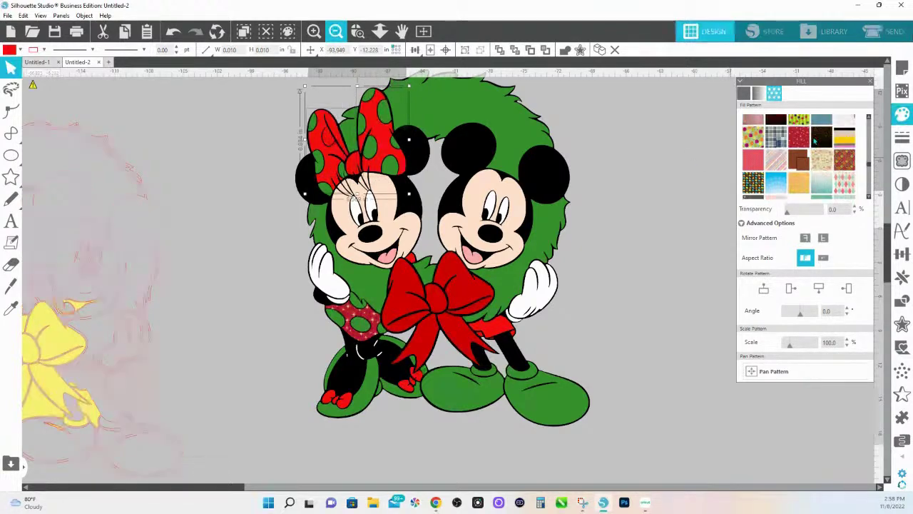
pyautogui.click(800, 139)
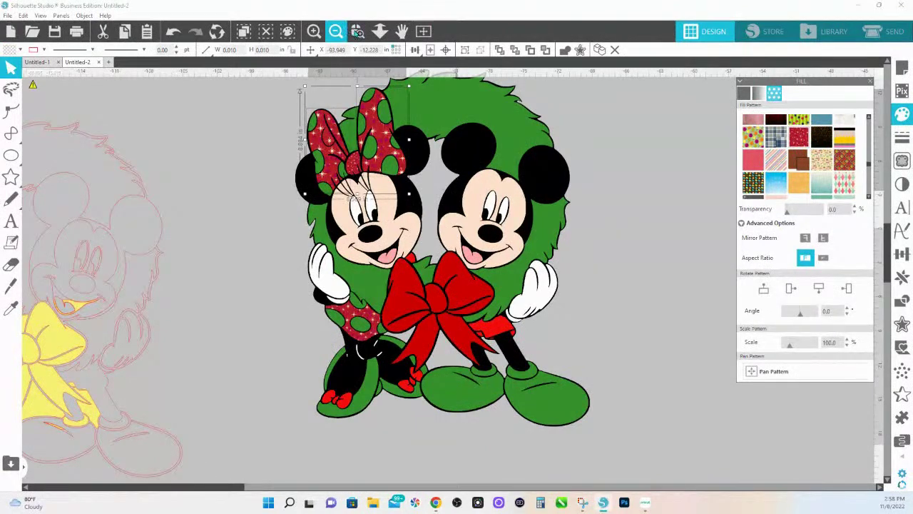
# Fill Minnie's hair bow pieces with the brown vehicle pattern and combine them into a compound path
pyautogui.moveTo(318, 107); pyautogui.dragTo(442, 176)
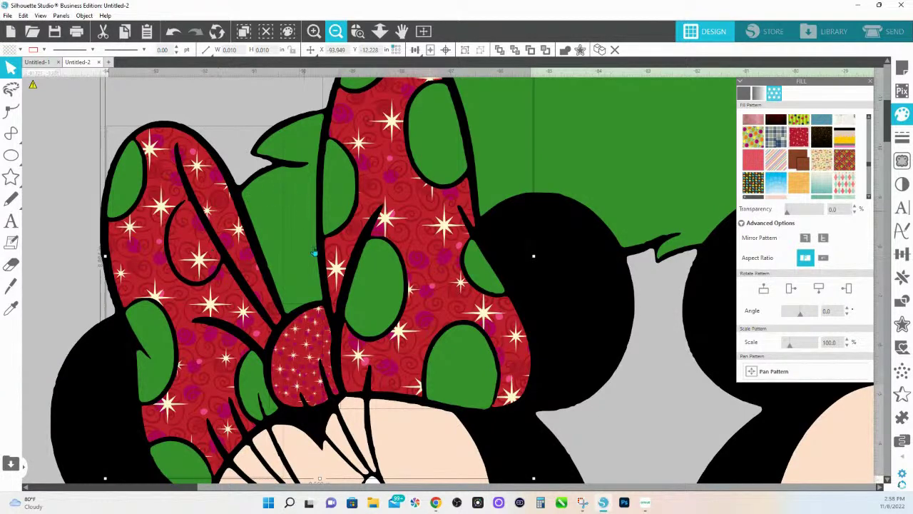
pyautogui.click(755, 187)
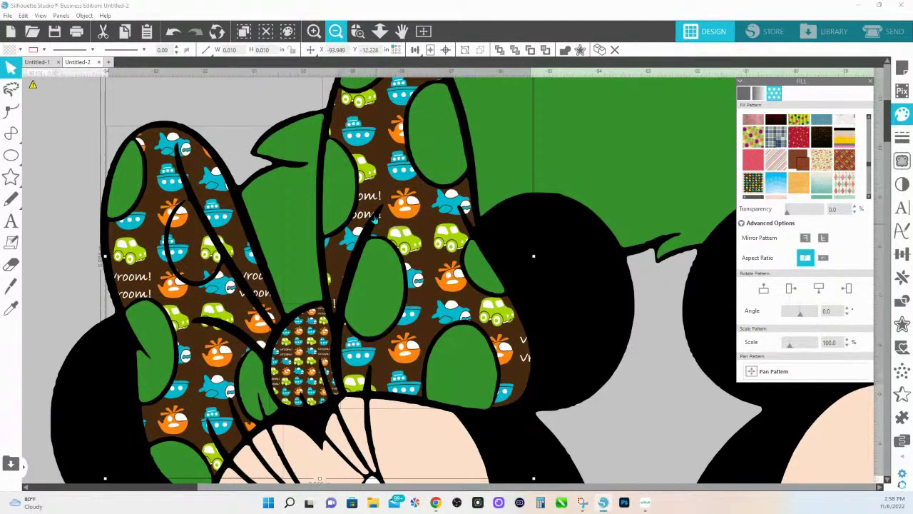
pyautogui.rightClick(291, 363)
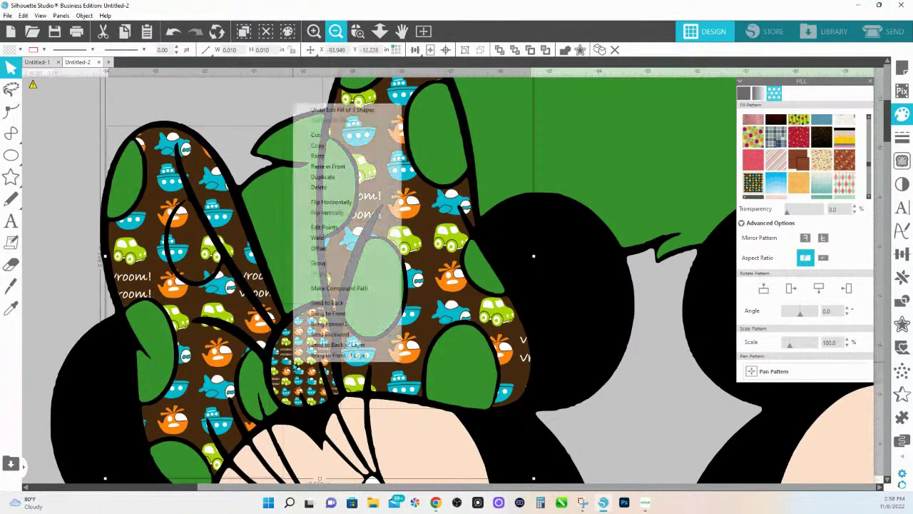
pyautogui.click(327, 287)
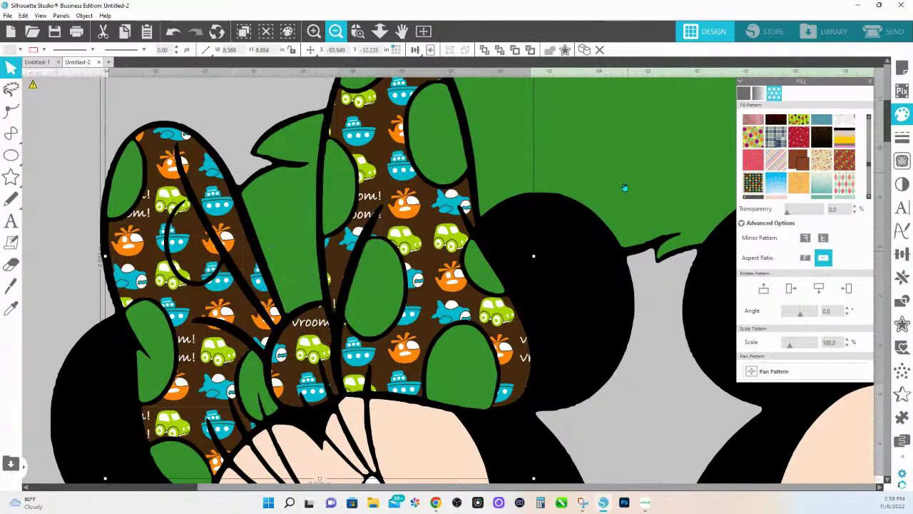
# Try a red sparkle-star pattern and a red pattern of stars and dots on Minnie's hair bow
pyautogui.click(800, 139)
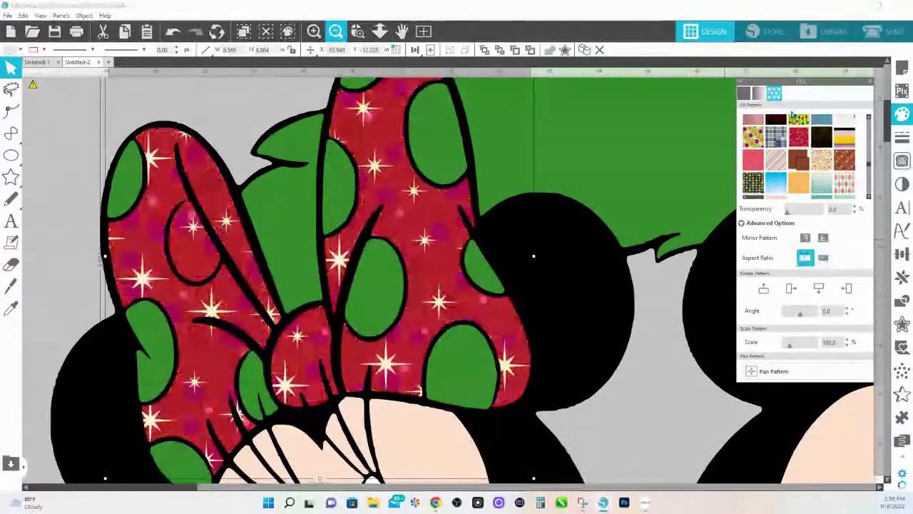
pyautogui.scroll(-3, 772, 171)
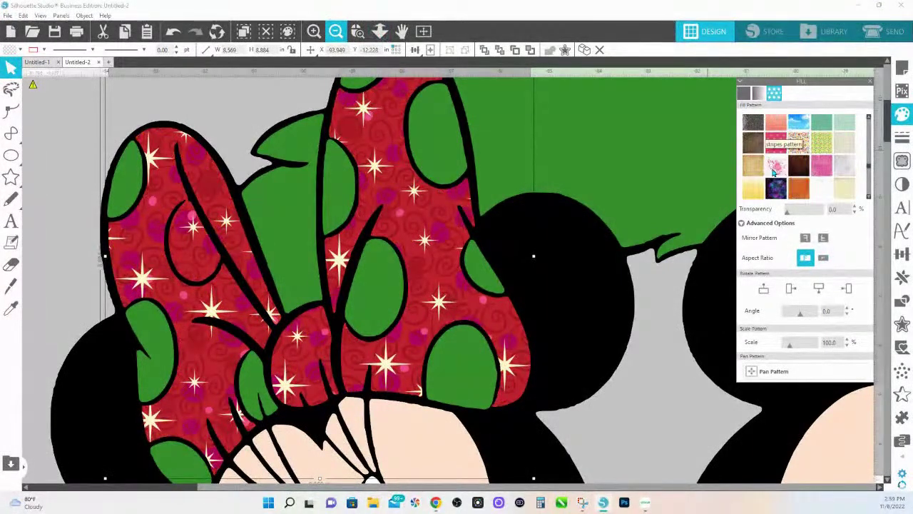
pyautogui.scroll(-5, 826, 184)
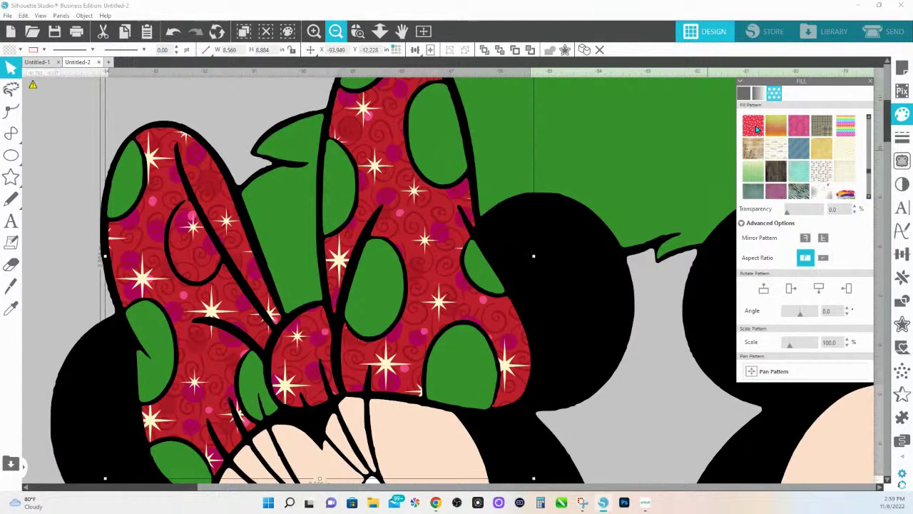
pyautogui.click(756, 129)
pyautogui.scroll(-1, 808, 168)
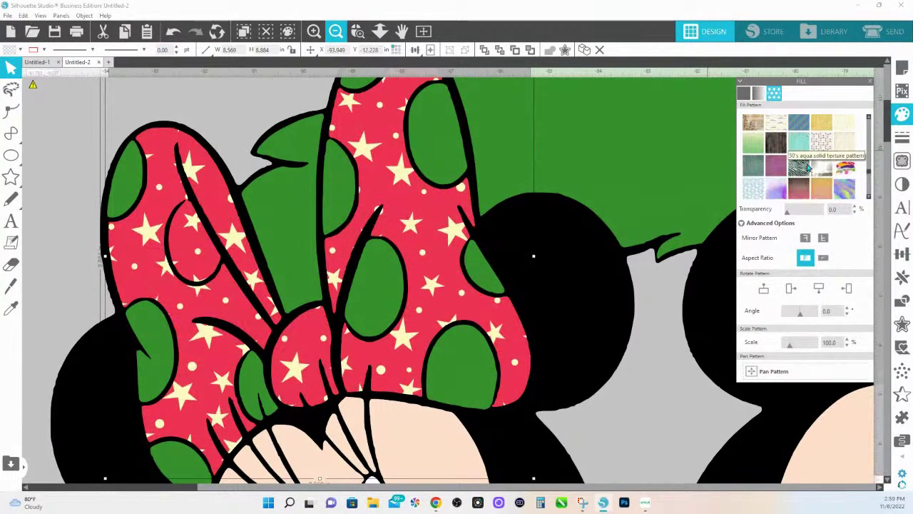
pyautogui.scroll(-4, 808, 168)
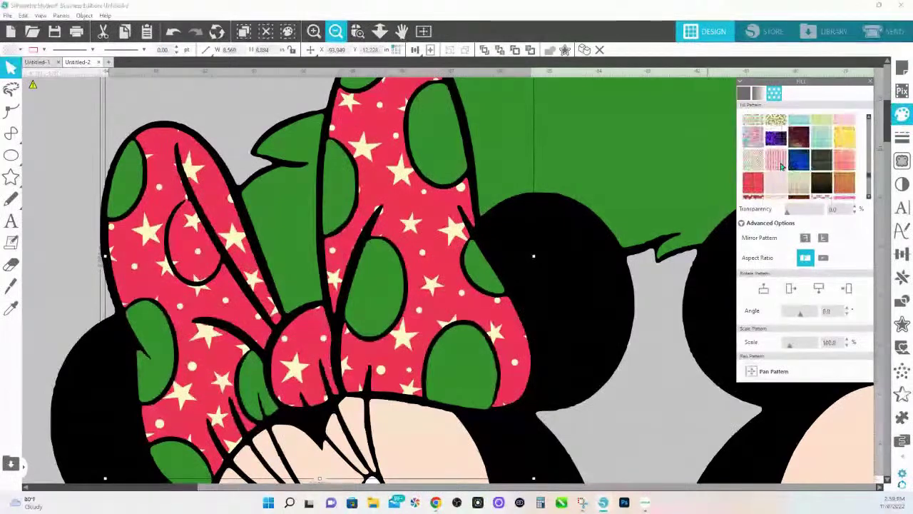
# Fill Minnie's hair bow with the pink plaid pattern and colorize it with a hue of 4
pyautogui.click(781, 166)
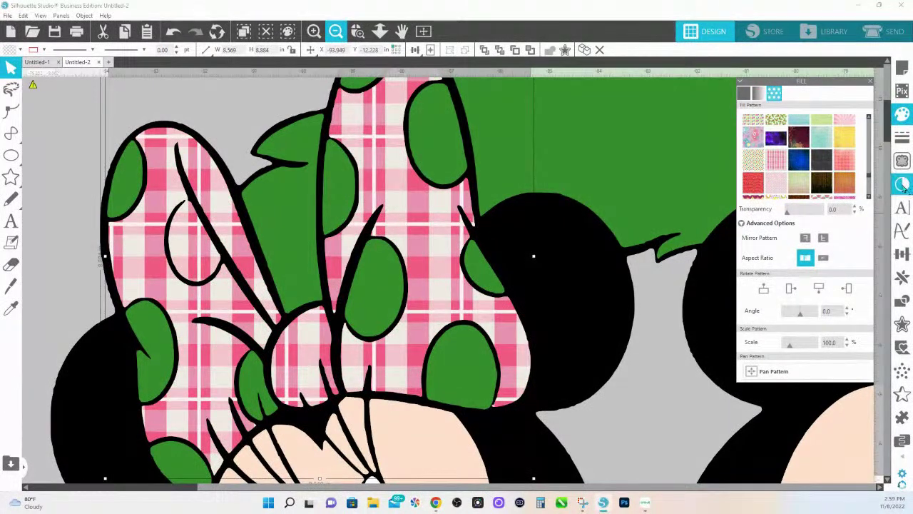
pyautogui.click(901, 184)
pyautogui.click(759, 93)
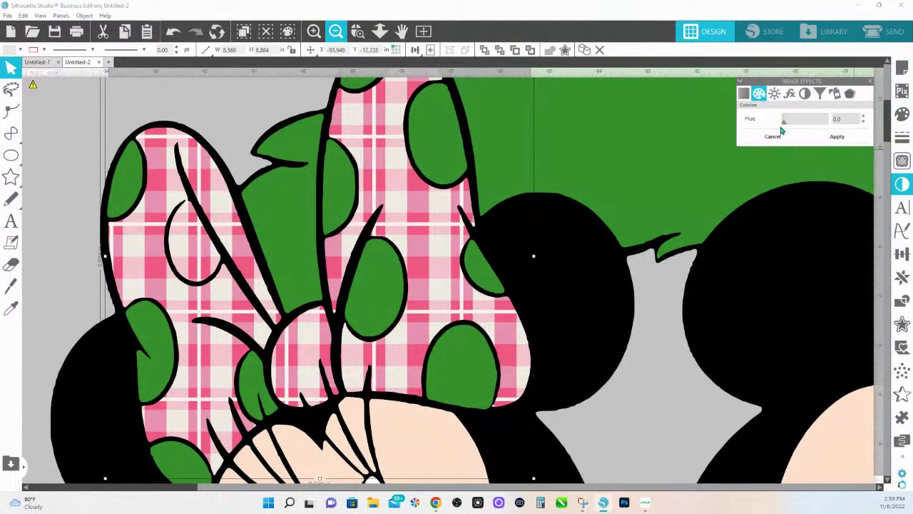
pyautogui.moveTo(787, 125)
pyautogui.mouseDown()
pyautogui.moveTo(826, 121)
pyautogui.moveTo(785, 124)
pyautogui.mouseUp()
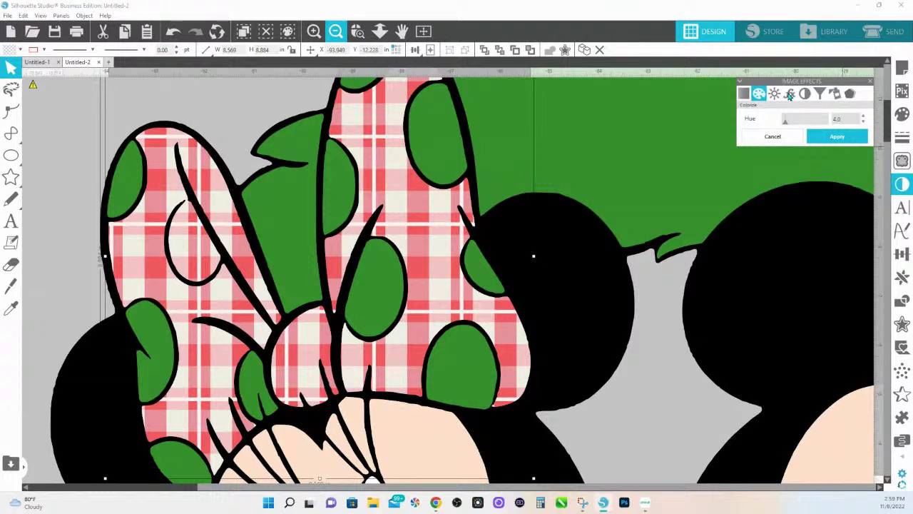
# Deepen the hair bow's red plaid by applying gamma amounts of 31 and 39
pyautogui.click(789, 95)
pyautogui.moveTo(806, 125); pyautogui.dragTo(798, 125)
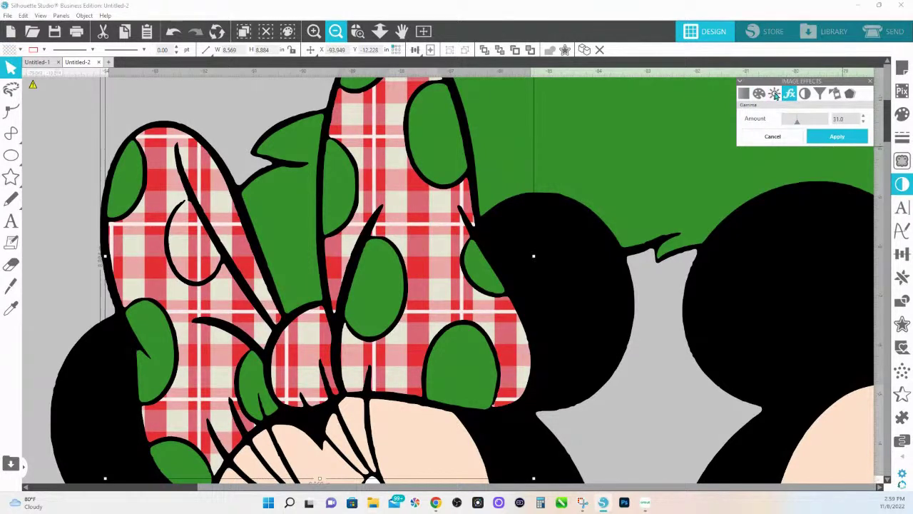
pyautogui.click(776, 94)
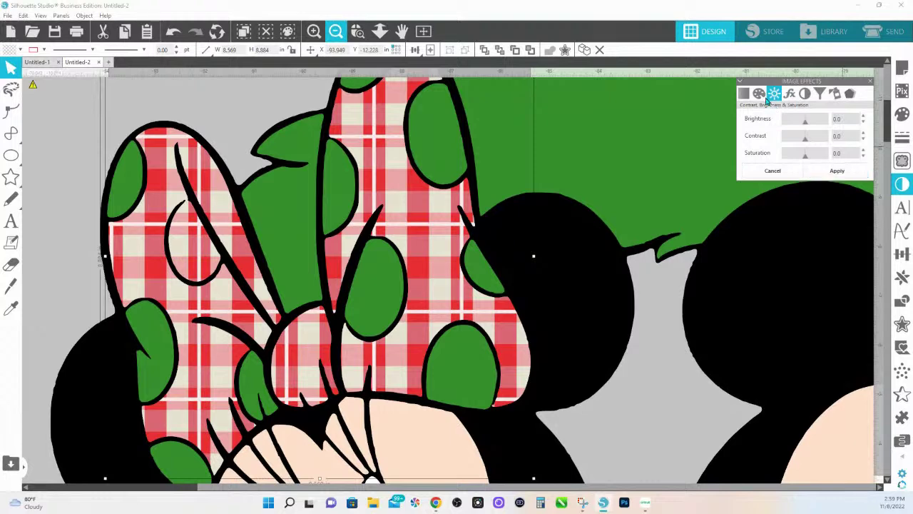
pyautogui.click(789, 95)
pyautogui.moveTo(804, 128); pyautogui.dragTo(801, 127)
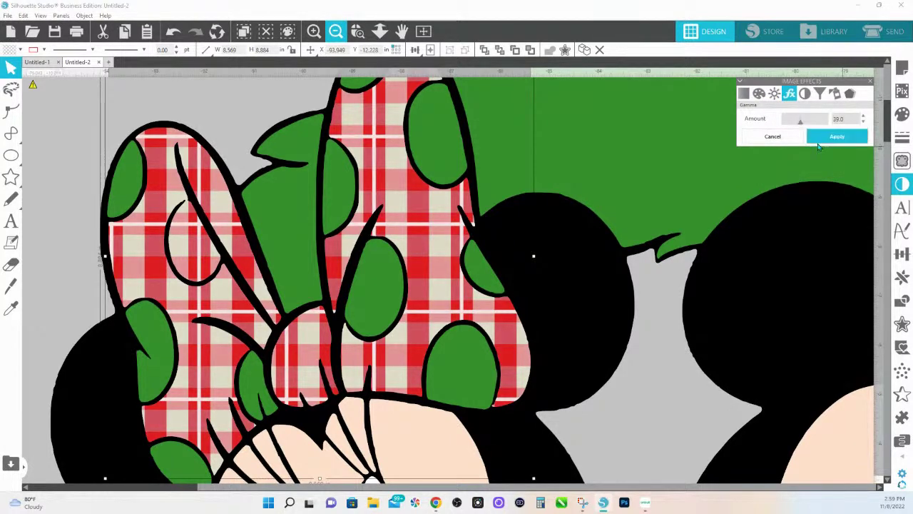
pyautogui.click(776, 97)
pyautogui.scroll(-2, 646, 78)
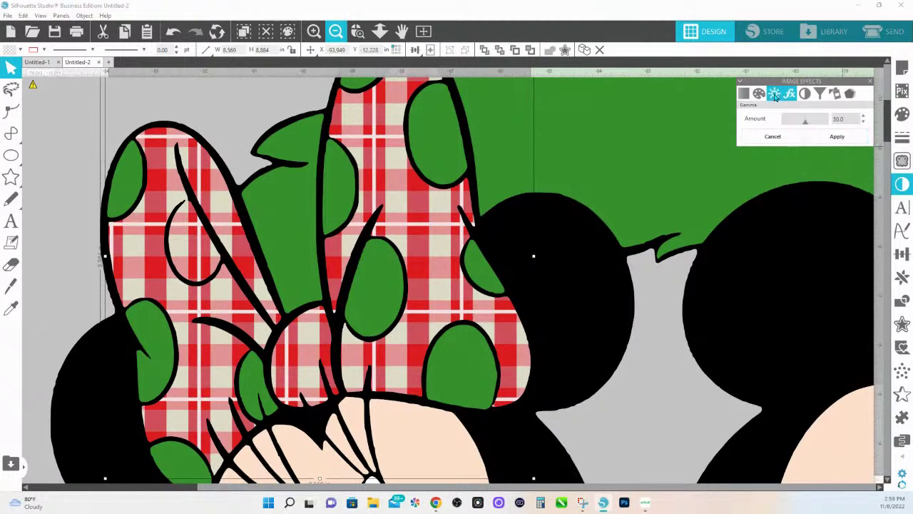
# Copy the hair bow's red plaid pattern onto Minnie's skirt and scale the skirt's pattern to 140%
pyautogui.scroll(-2, 355, 119)
pyautogui.scroll(-3, 355, 119)
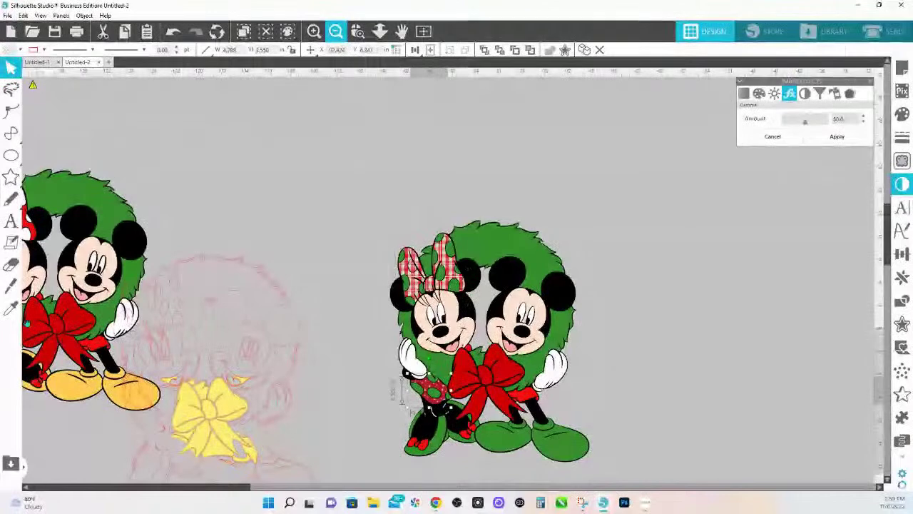
pyautogui.click(10, 306)
pyautogui.click(454, 273)
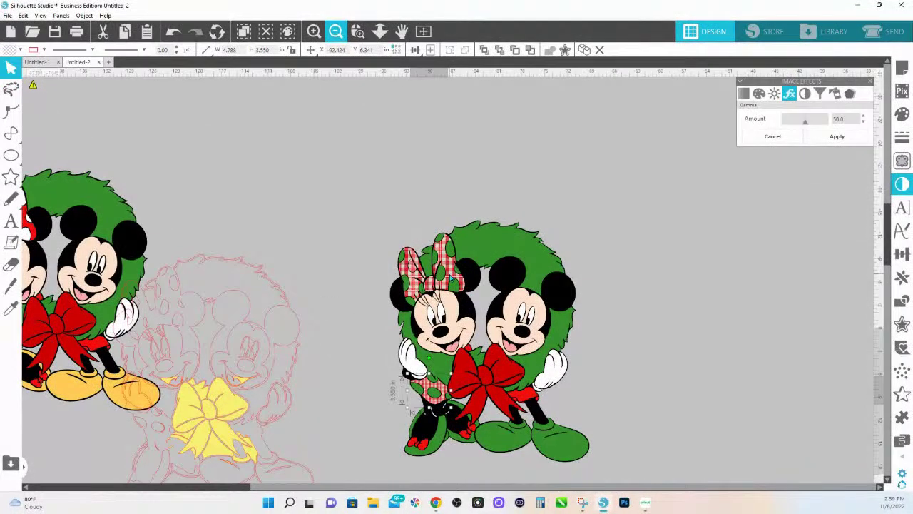
pyautogui.click(904, 120)
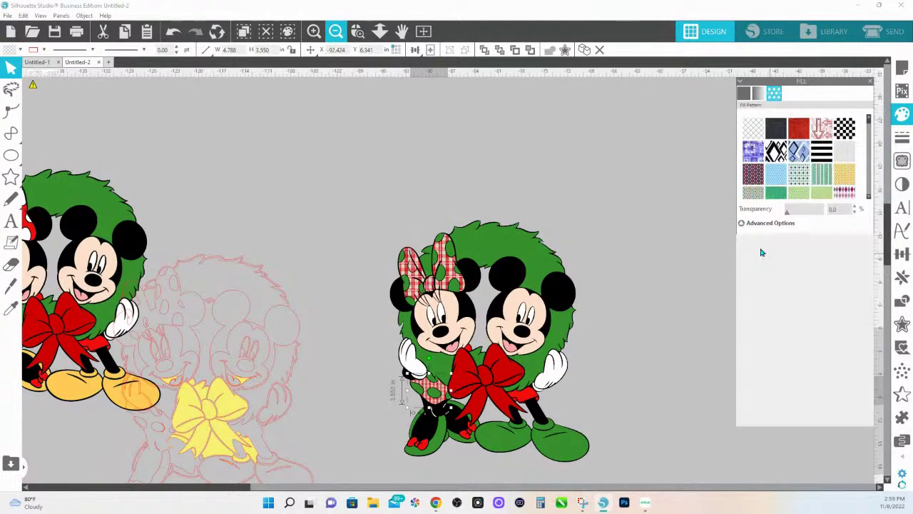
pyautogui.click(750, 224)
pyautogui.moveTo(790, 349); pyautogui.dragTo(792, 349)
pyautogui.click(488, 155)
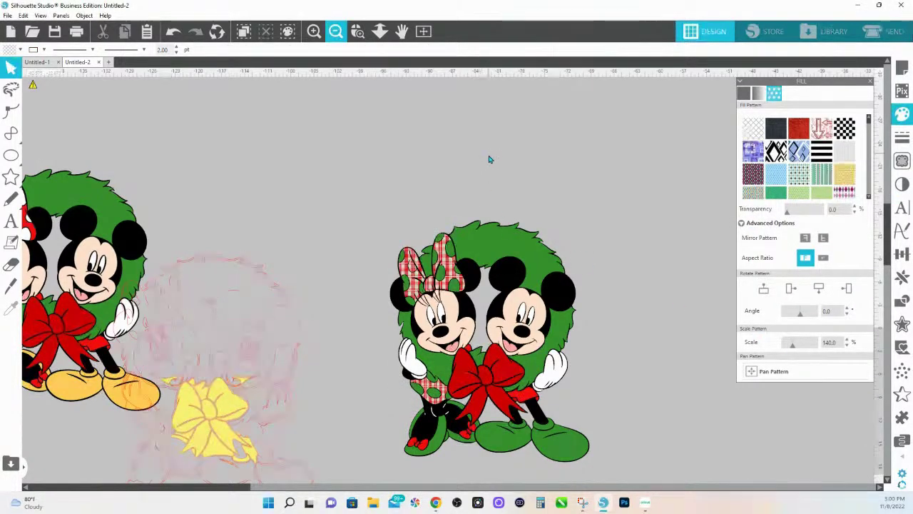
pyautogui.click(381, 30)
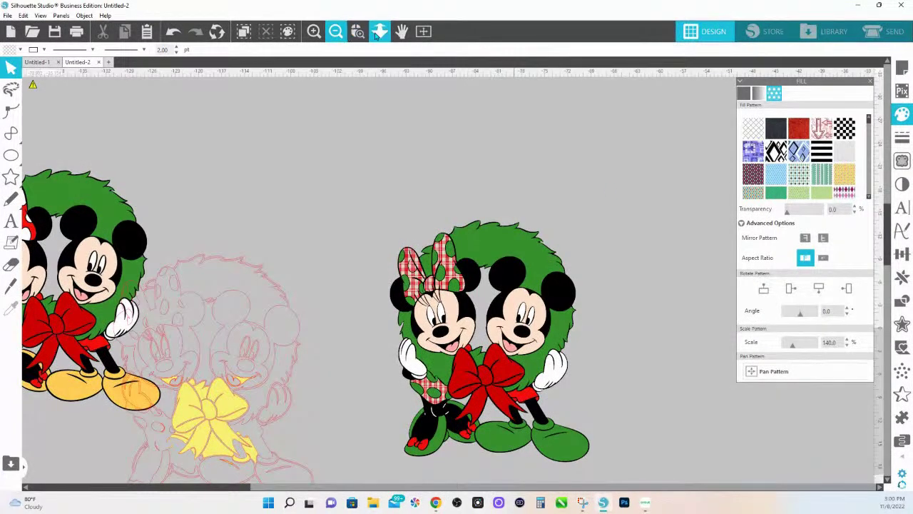
pyautogui.moveTo(393, 235); pyautogui.dragTo(560, 423)
pyautogui.scroll(-5, 449, 242)
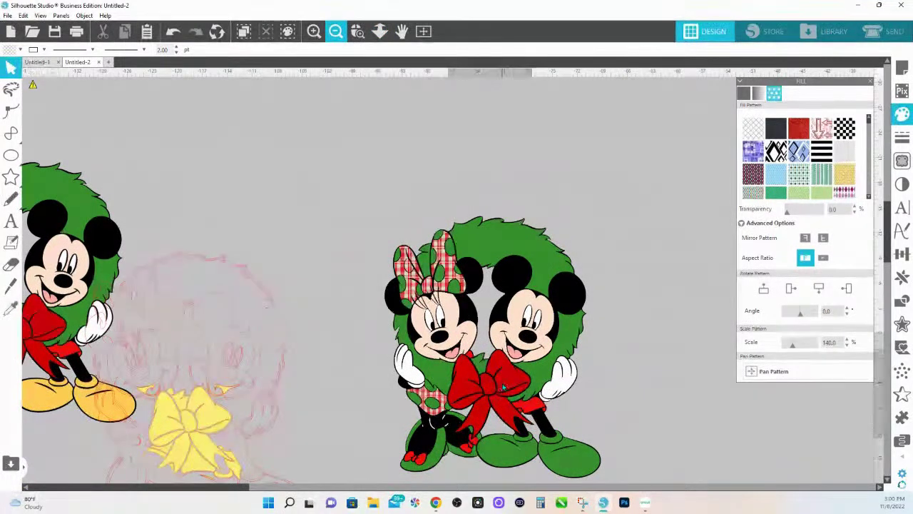
pyautogui.click(444, 396)
pyautogui.click(540, 407)
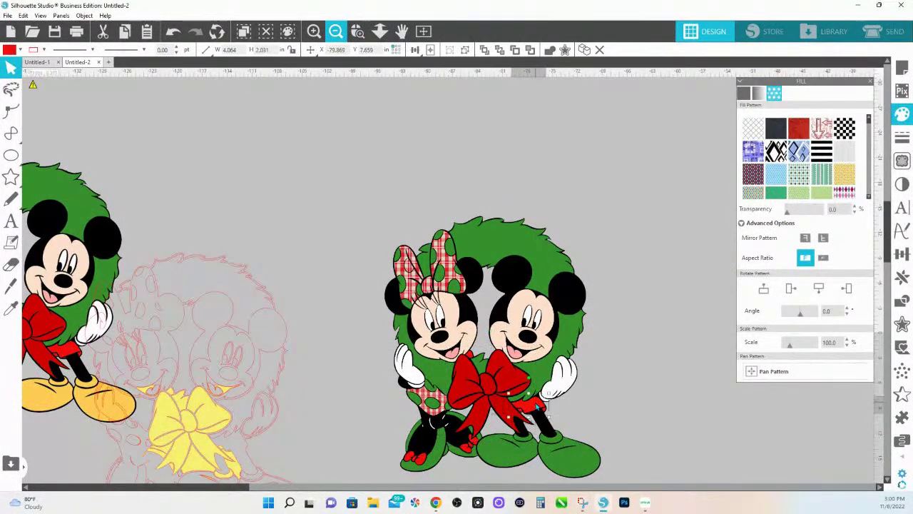
pyautogui.click(902, 114)
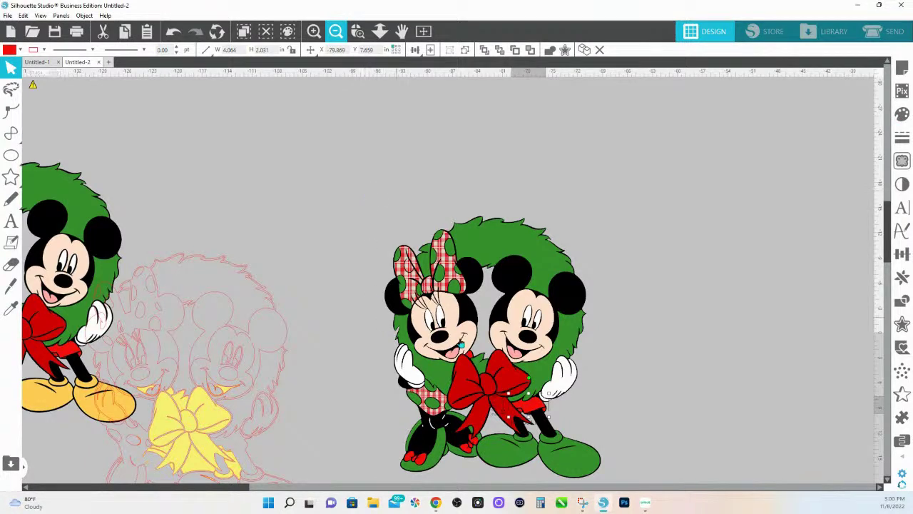
# Replace the plaid on Minnie's hair bow with a solid medium light blue fill
pyautogui.click(447, 267)
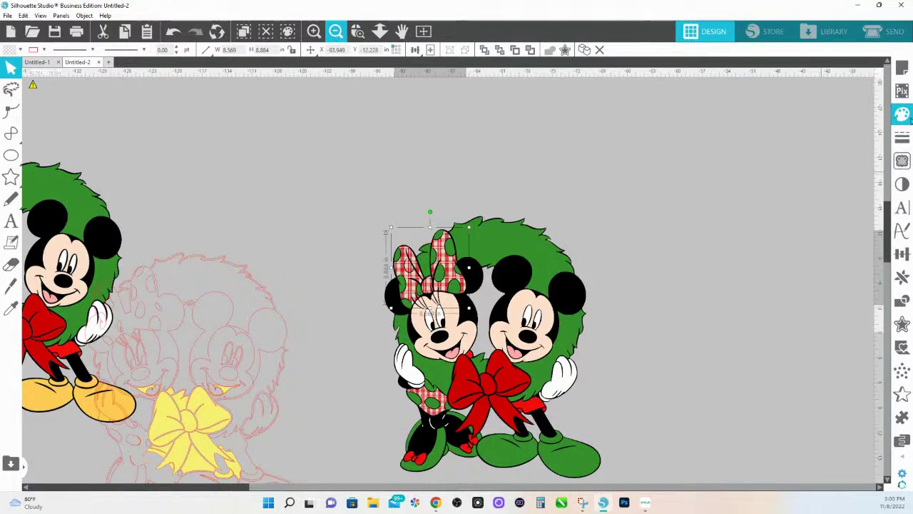
pyautogui.click(905, 116)
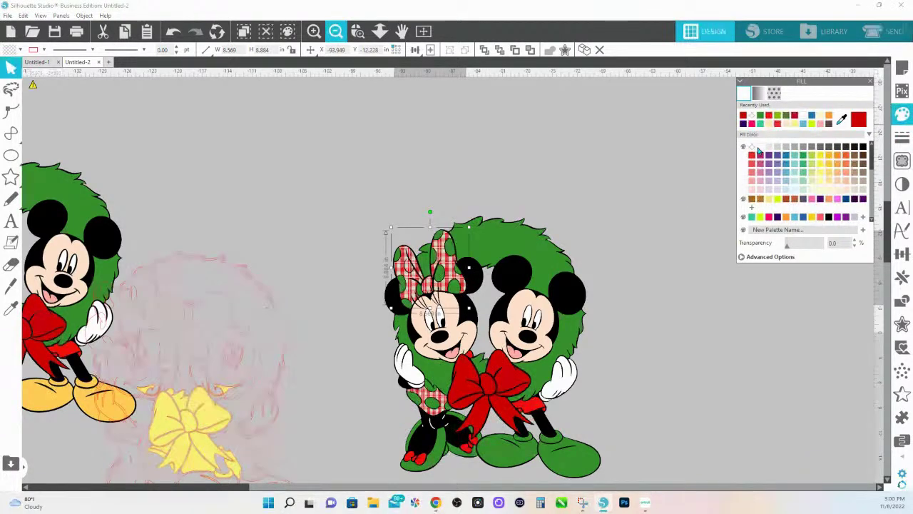
pyautogui.click(761, 149)
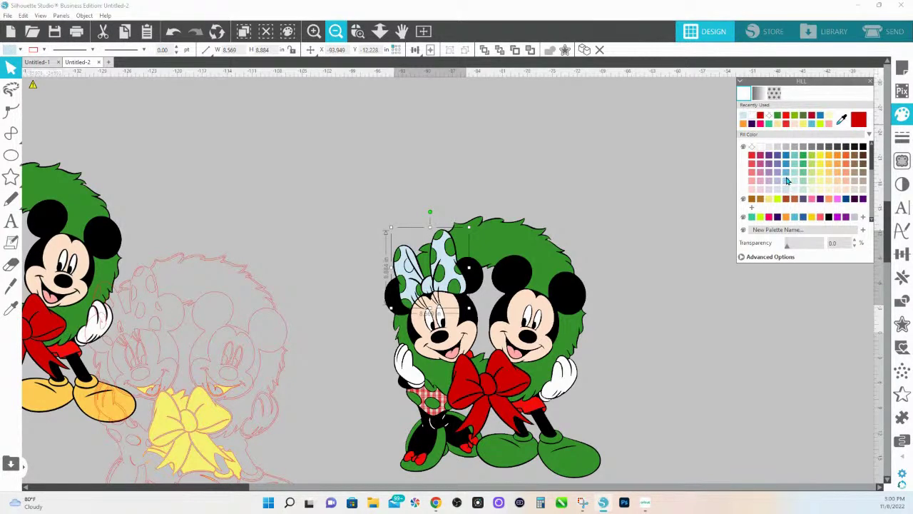
pyautogui.click(786, 179)
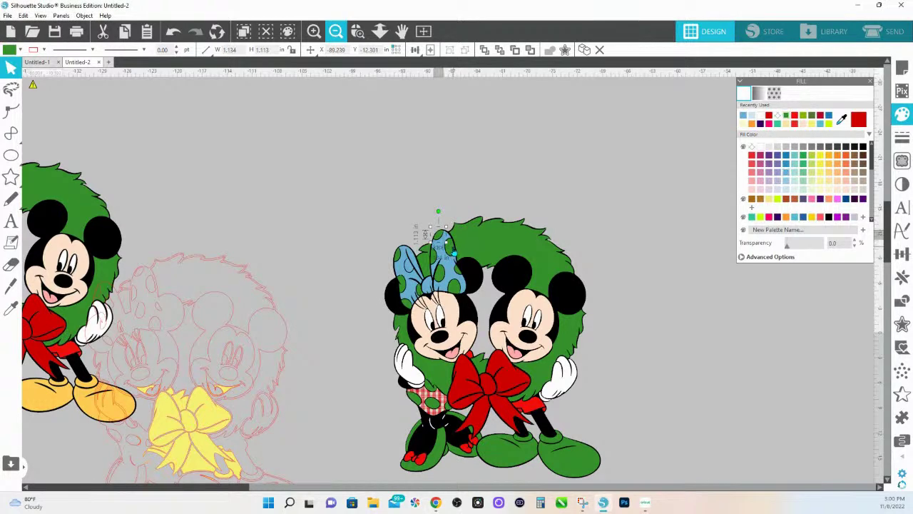
# Select all the green dots on Minnie's hair bow and fill them with white
pyautogui.click(397, 261)
pyautogui.keyDown('shift'); pyautogui.click(405, 288); pyautogui.keyUp('shift')
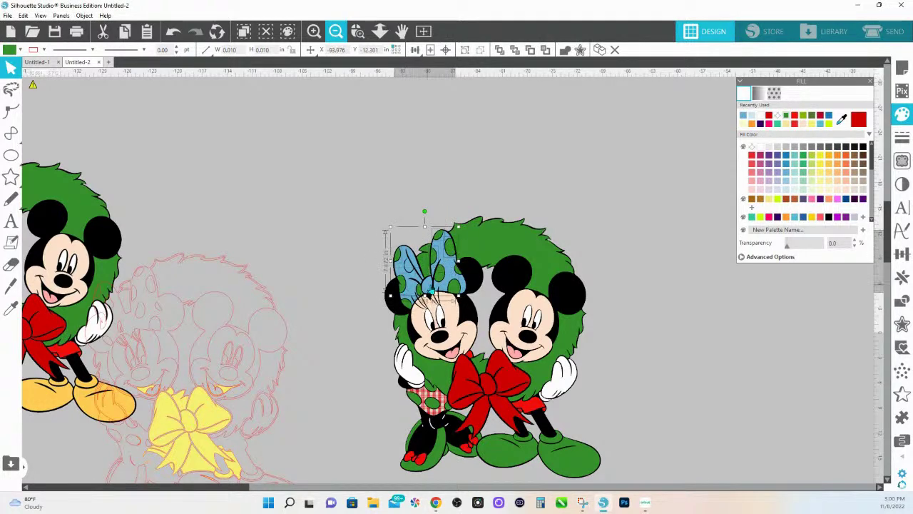
pyautogui.keyDown('shift'); pyautogui.click(408, 304); pyautogui.keyUp('shift')
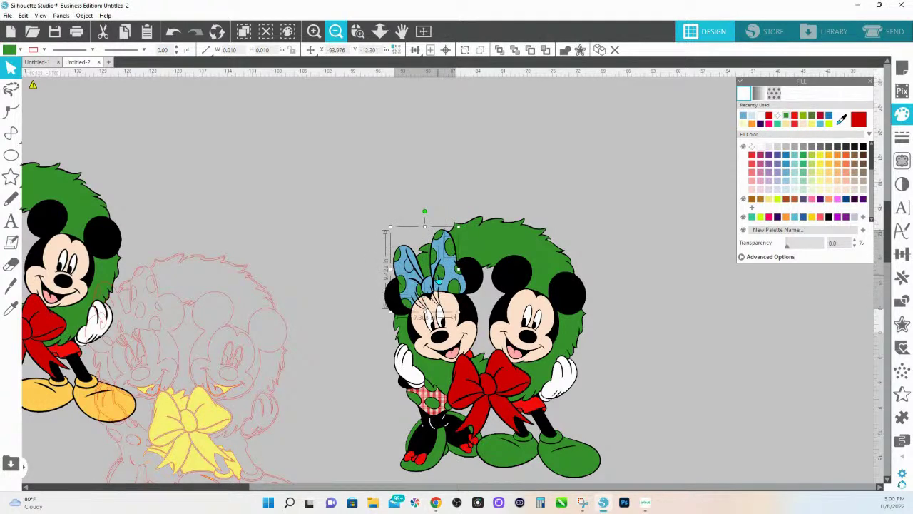
pyautogui.keyDown('shift'); pyautogui.click(457, 279); pyautogui.keyUp('shift')
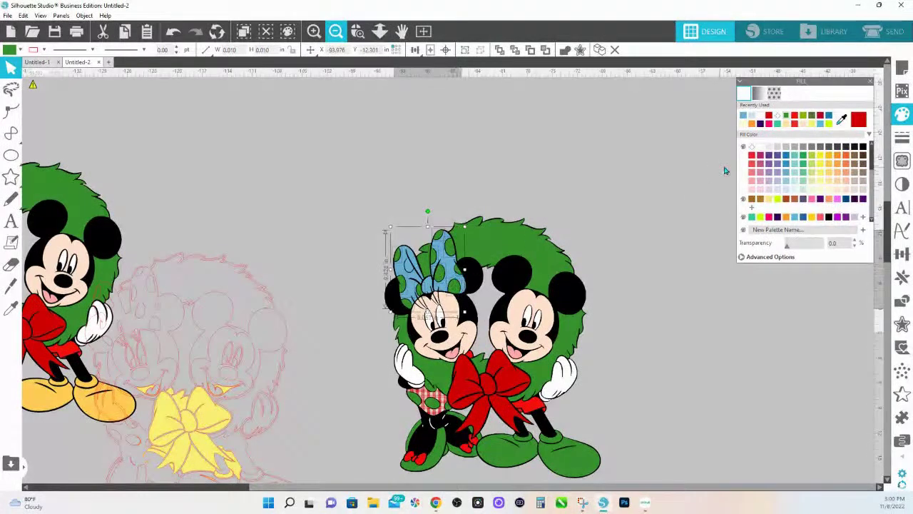
pyautogui.click(760, 146)
pyautogui.click(416, 147)
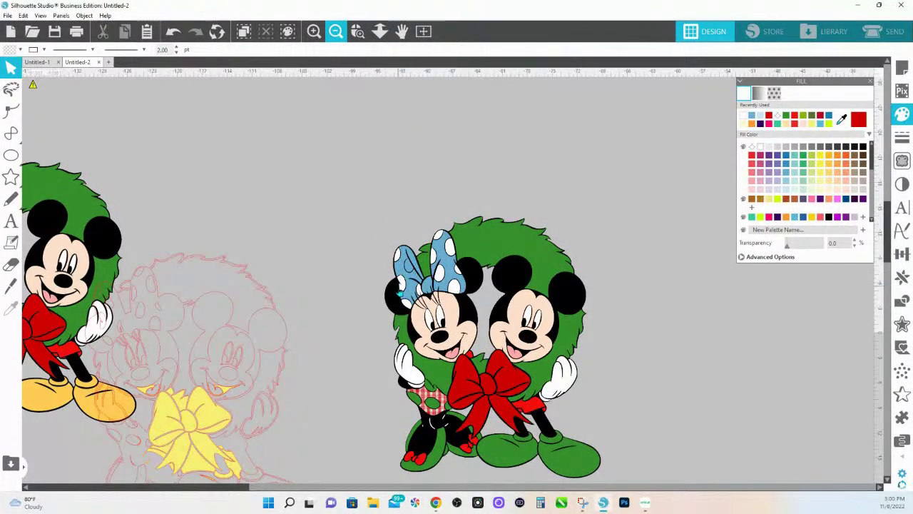
# Recolor several of the white dots spread over both loops of Minnie's hair bow to dark blue
pyautogui.click(401, 293)
pyautogui.keyDown('shift'); pyautogui.click(434, 264); pyautogui.keyUp('shift')
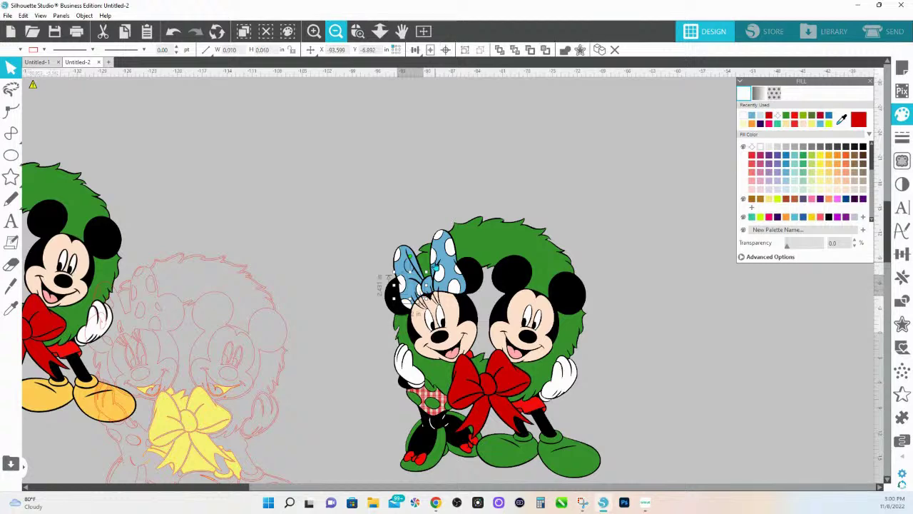
pyautogui.keyDown('shift'); pyautogui.click(458, 273); pyautogui.keyUp('shift')
pyautogui.keyDown('shift'); pyautogui.click(449, 247); pyautogui.keyUp('shift')
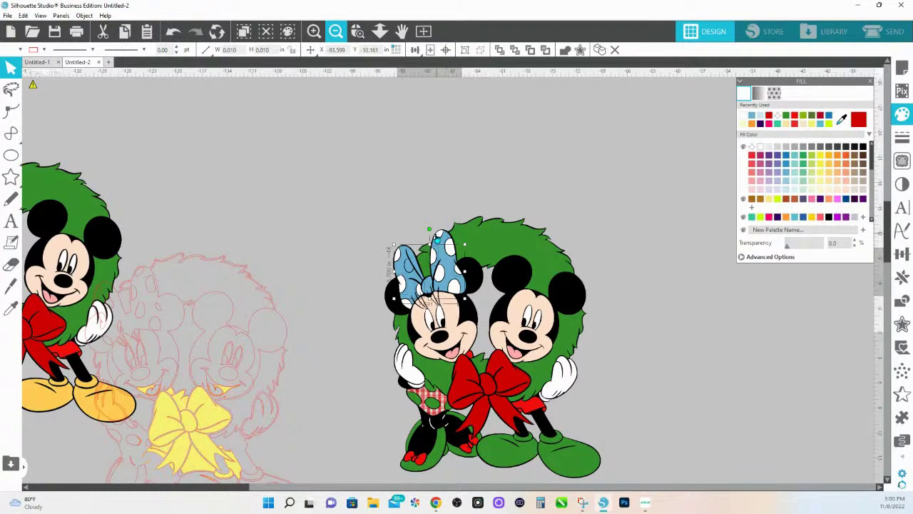
pyautogui.keyDown('shift'); pyautogui.click(439, 238); pyautogui.keyUp('shift')
pyautogui.click(802, 218)
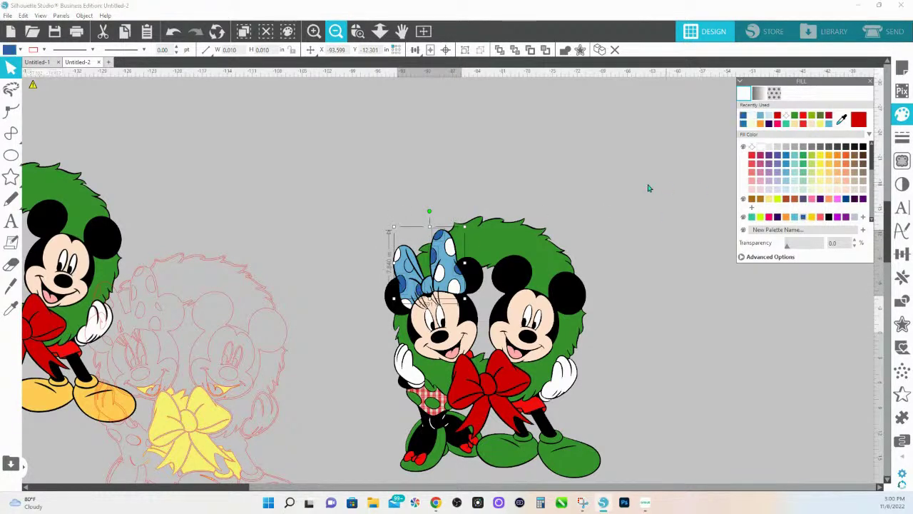
# Replace the plaid on Minnie's skirt with the blue sampled from her hair bow
pyautogui.click(440, 401)
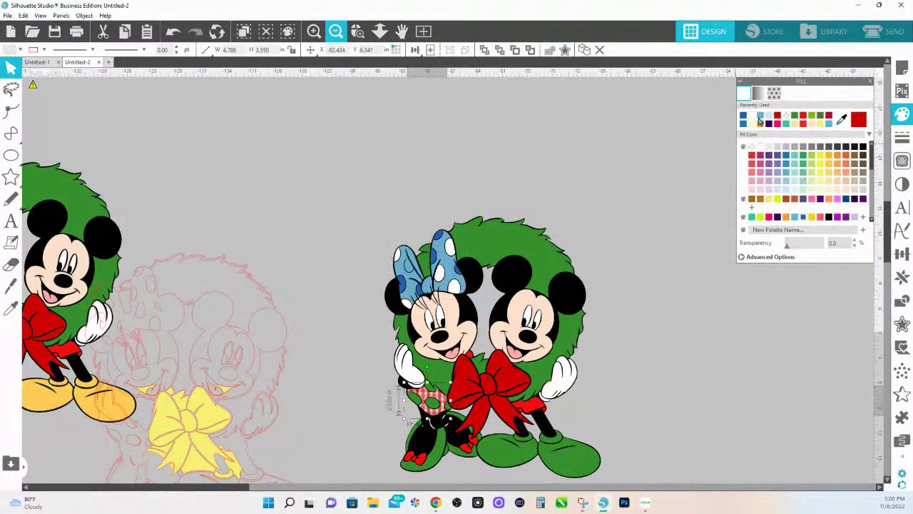
pyautogui.click(768, 117)
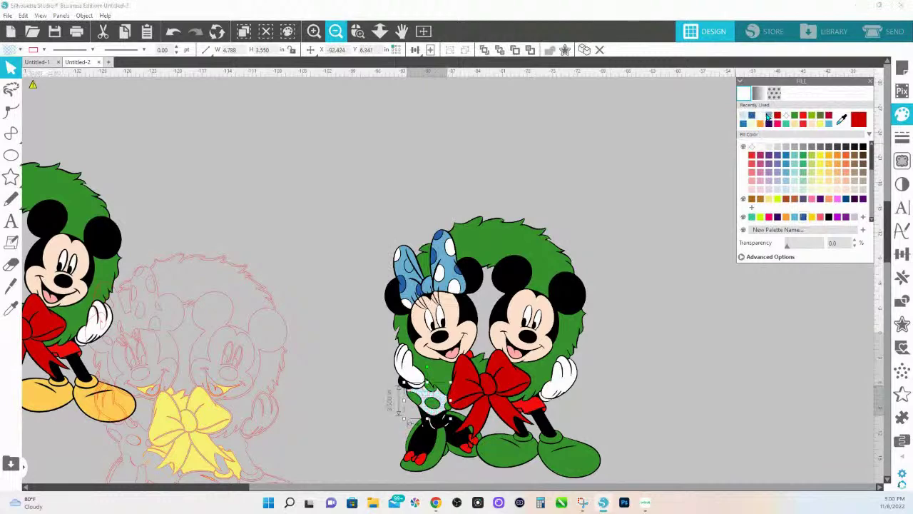
pyautogui.click(842, 119)
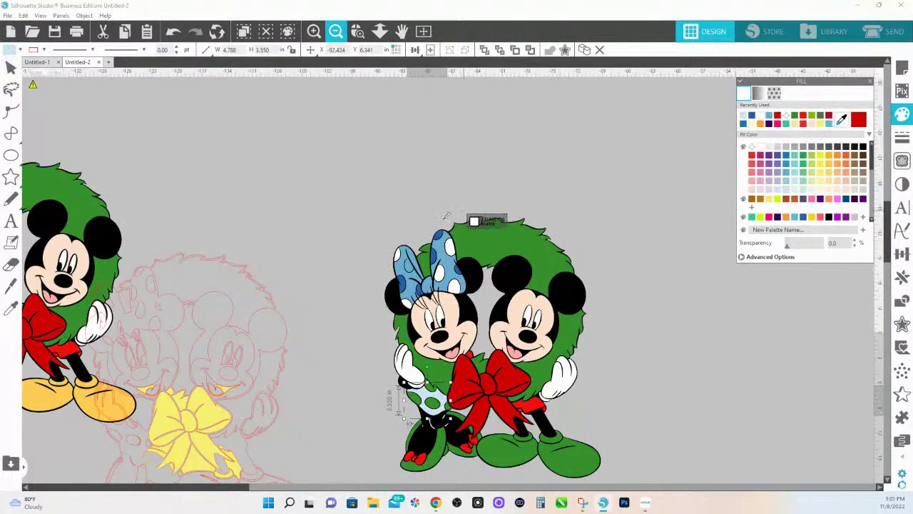
pyautogui.click(451, 260)
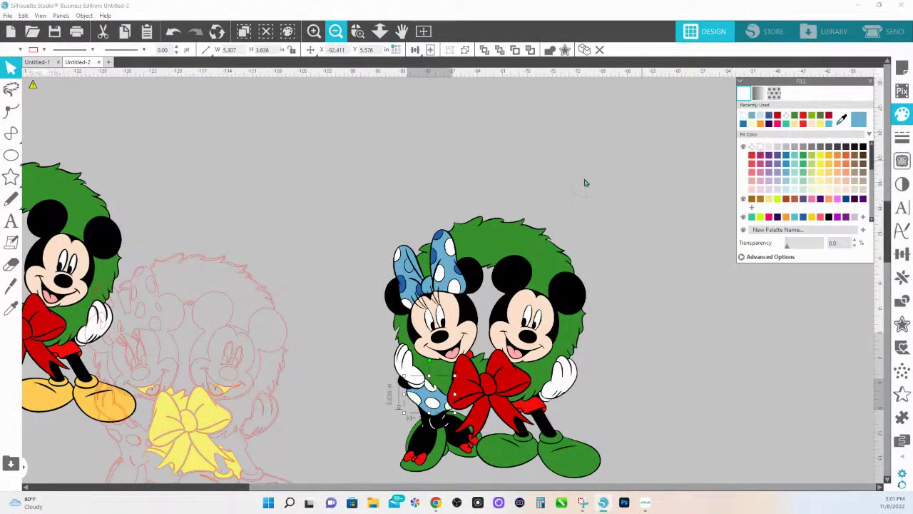
# Fill Minnie's shoes with white and the small bows on them with dark blue
pyautogui.click(441, 451)
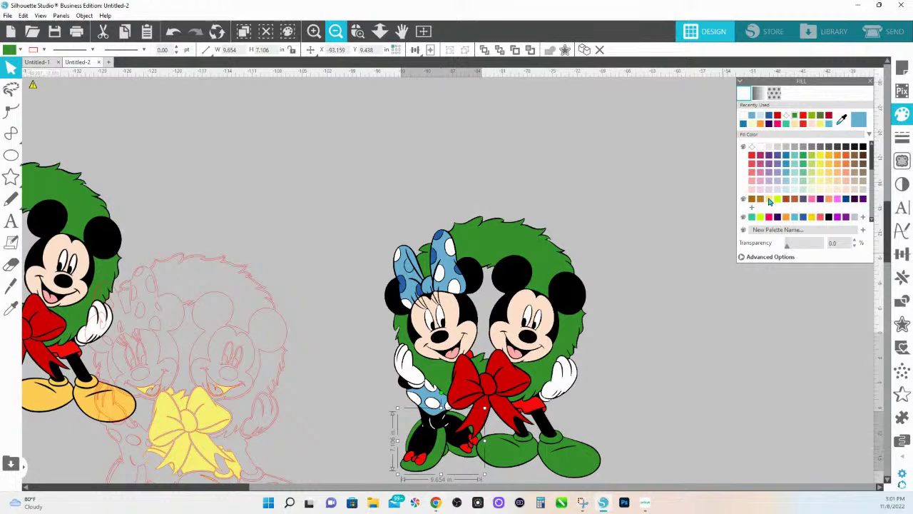
pyautogui.click(746, 118)
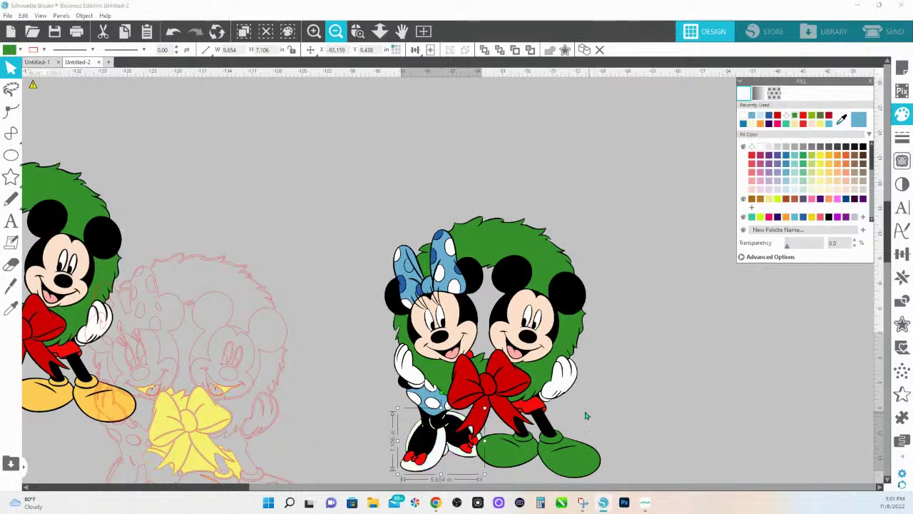
pyautogui.click(467, 451)
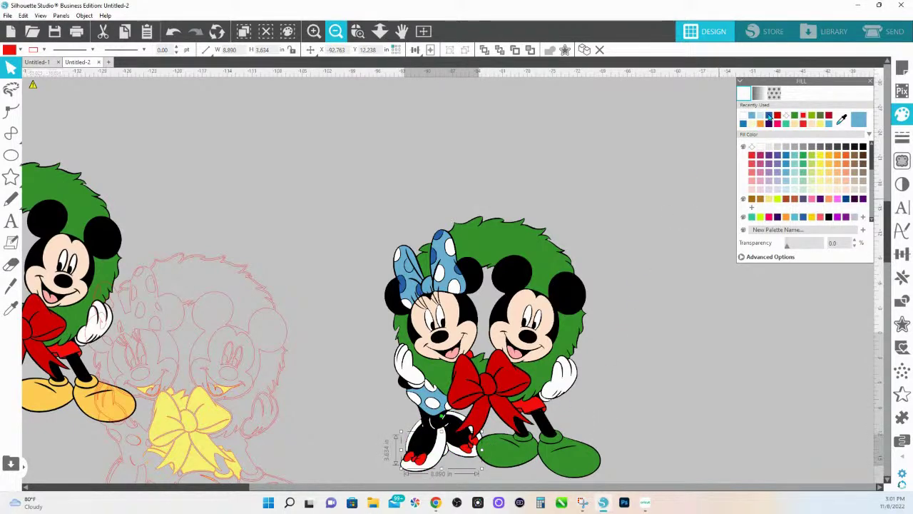
pyautogui.click(769, 115)
# Fill the large wreath bow with dark blue and Mickey's shoes with the light blue sampled from Minnie's skirt
pyautogui.click(475, 393)
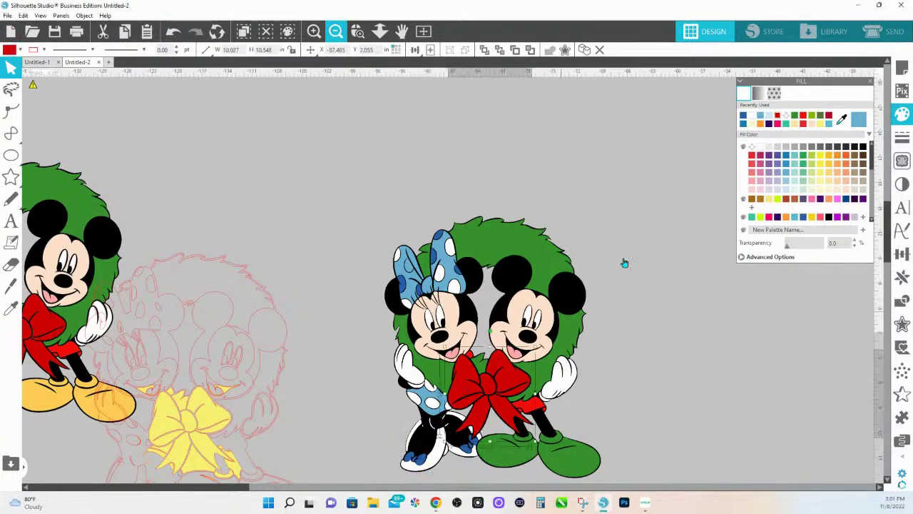
pyautogui.click(744, 115)
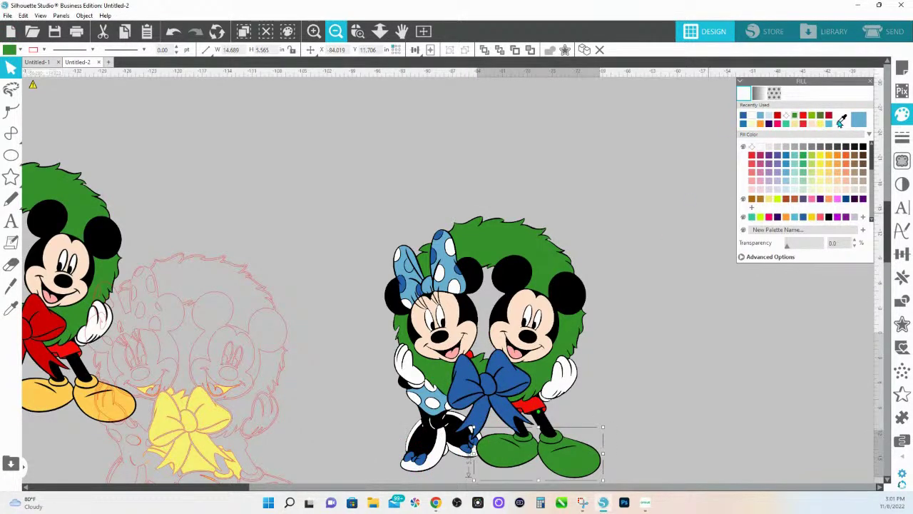
pyautogui.click(508, 455)
pyautogui.click(428, 399)
# Try dark blue, light blue and white on Mickey's shorts, settling on a solid medium blue fill
pyautogui.click(532, 406)
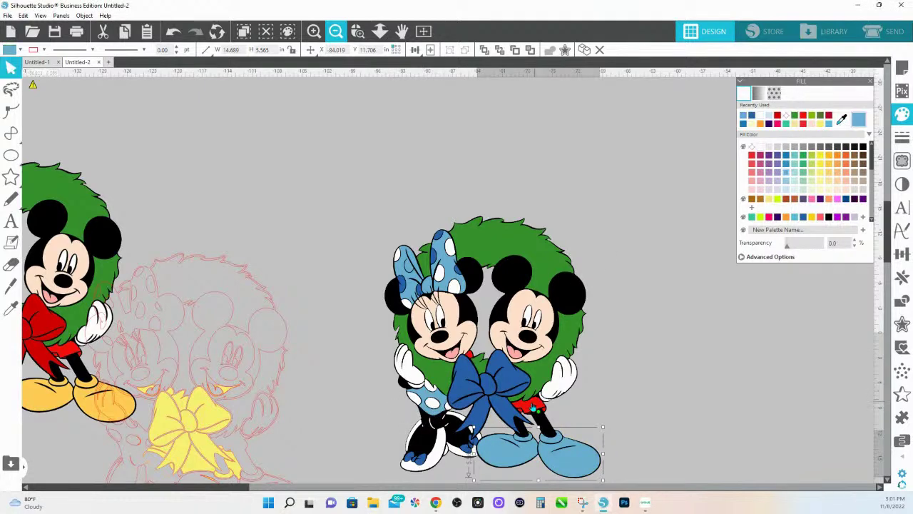
pyautogui.click(842, 120)
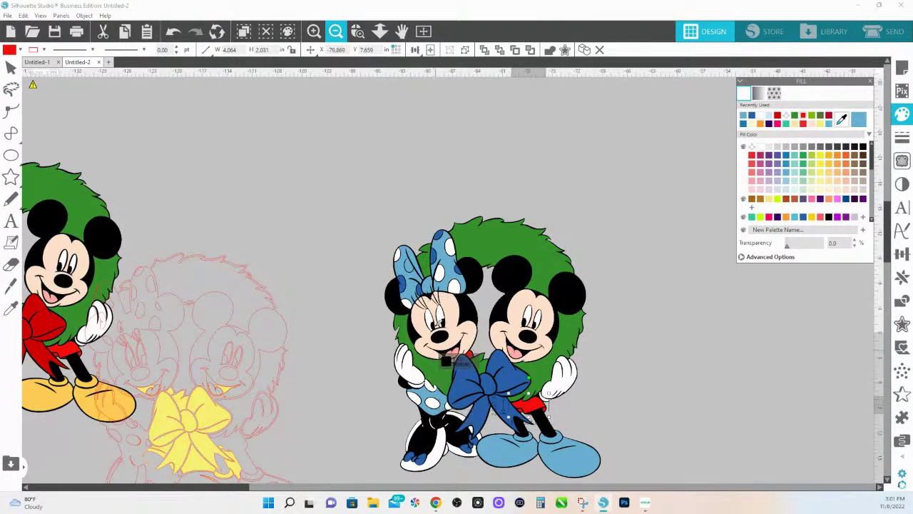
pyautogui.click(440, 262)
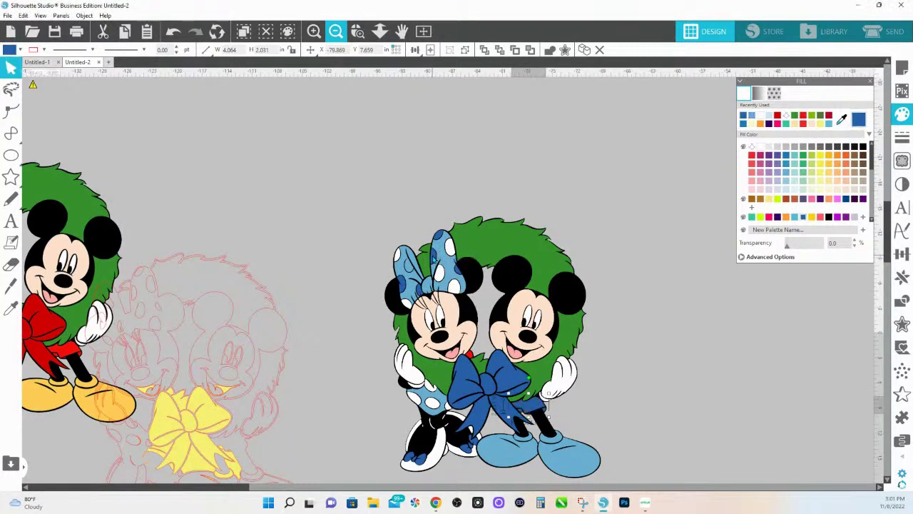
pyautogui.click(793, 217)
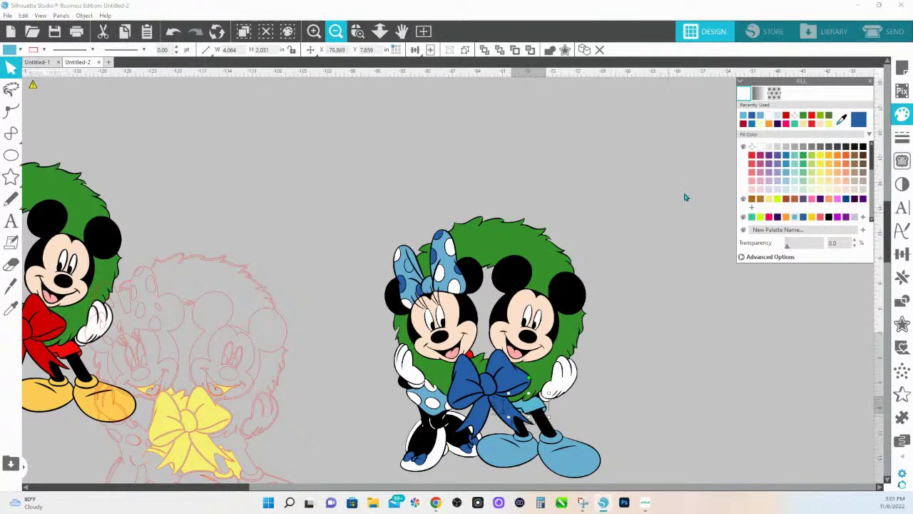
pyautogui.click(760, 147)
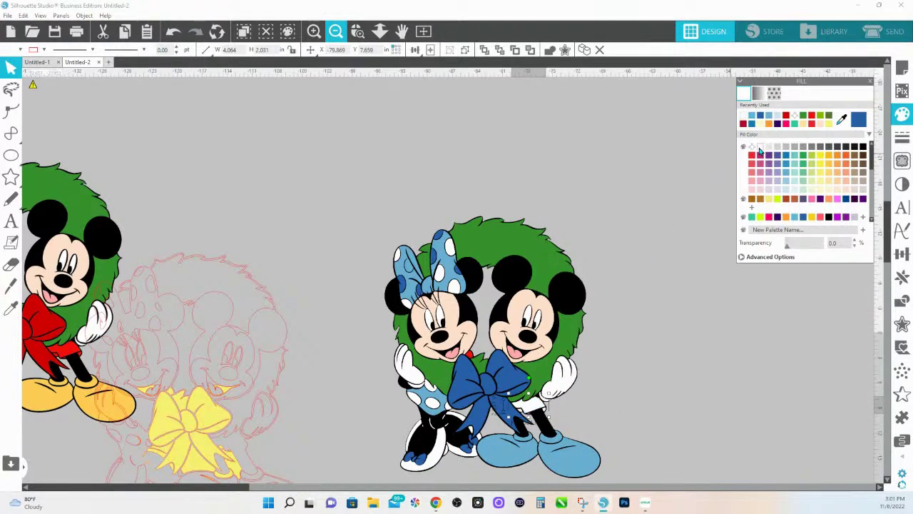
pyautogui.click(785, 155)
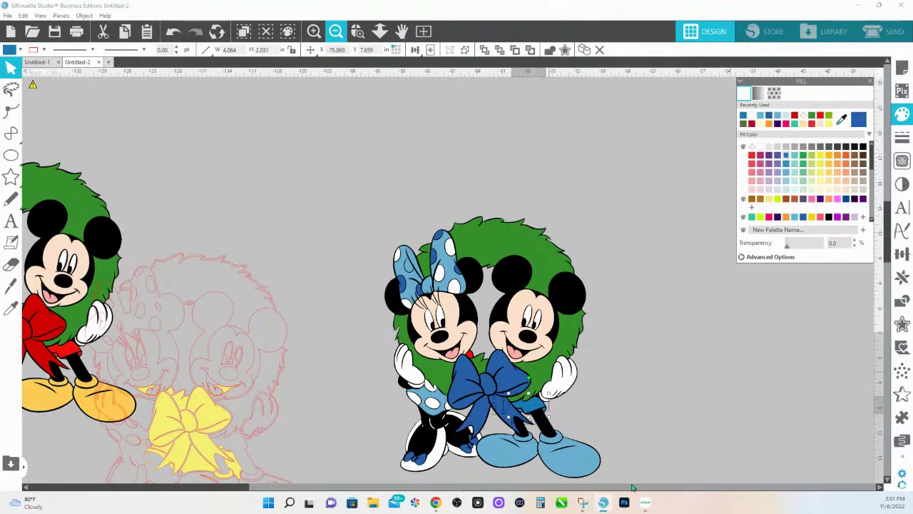
# Recolor Minnie's dress, including the red piece at her shoulder, with the same medium blue as Mickey's shorts
pyautogui.click(470, 361)
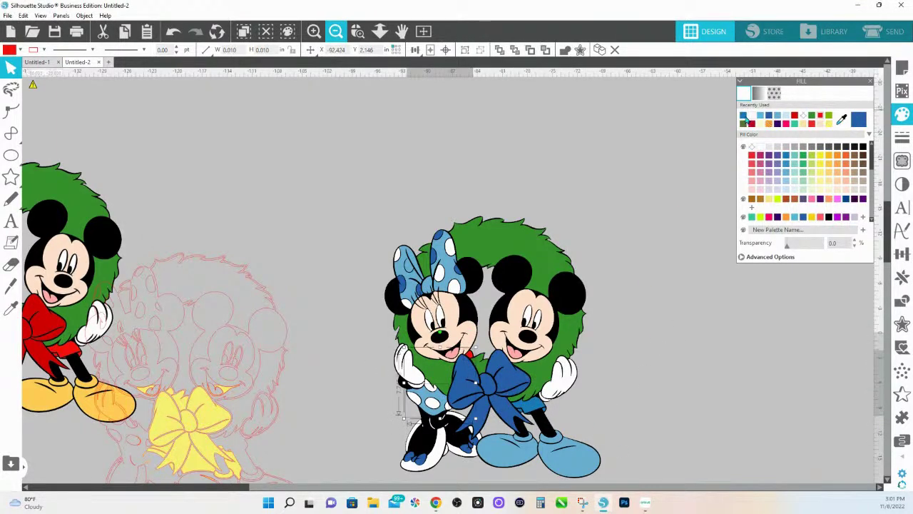
pyautogui.click(743, 116)
pyautogui.click(744, 117)
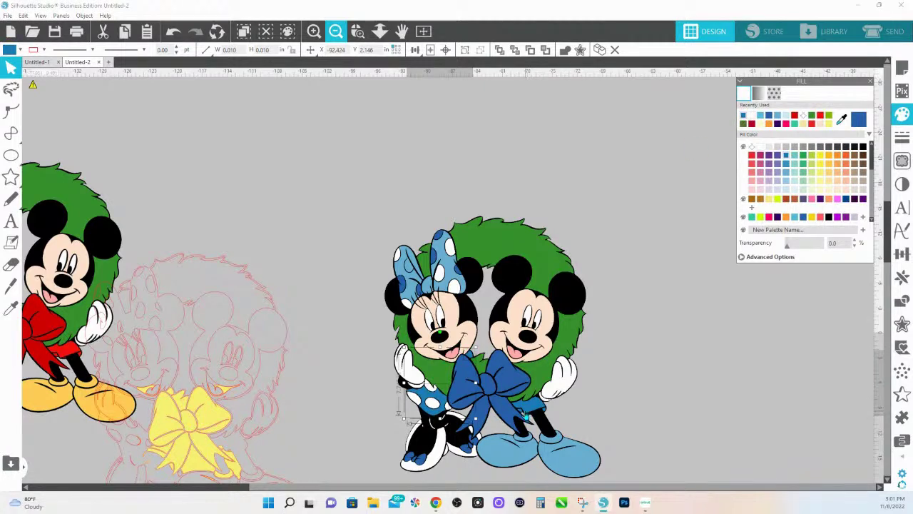
pyautogui.click(600, 189)
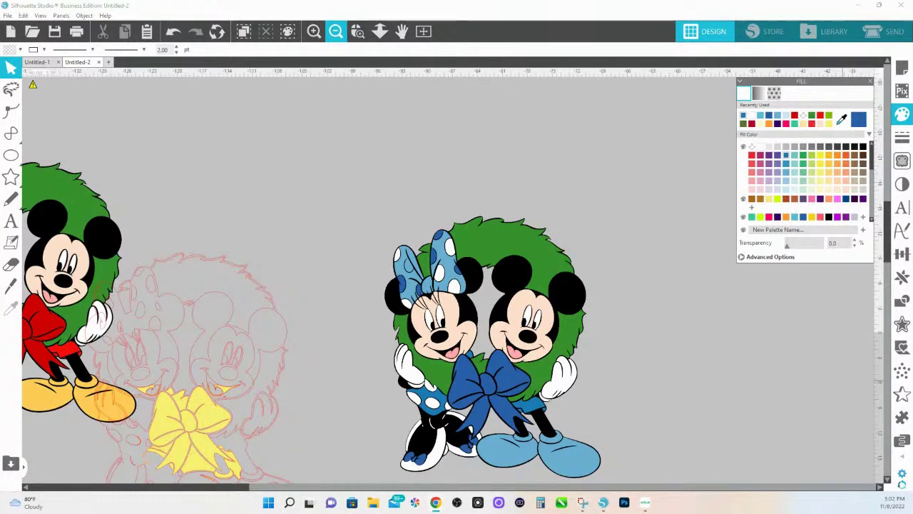
# Move the red Mickey and Minnie wreath picture directly above the blue version for comparison
pyautogui.moveTo(36, 88)
pyautogui.click(379, 30)
pyautogui.moveTo(391, 178); pyautogui.dragTo(383, 401)
pyautogui.click(321, 346)
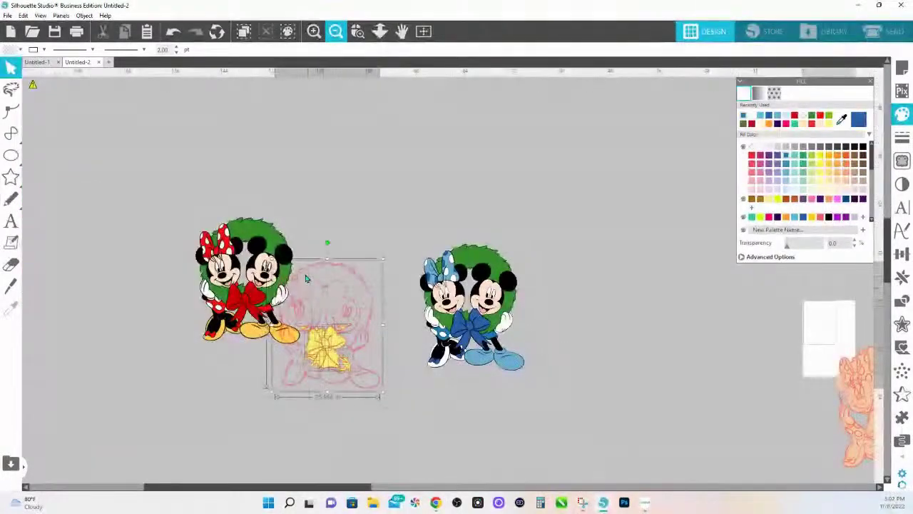
pyautogui.click(243, 285)
pyautogui.moveTo(260, 339); pyautogui.dragTo(488, 244)
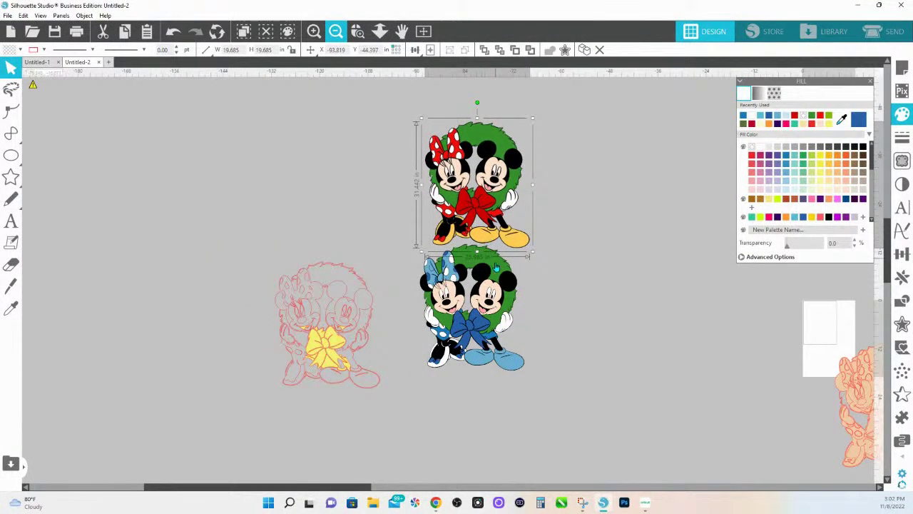
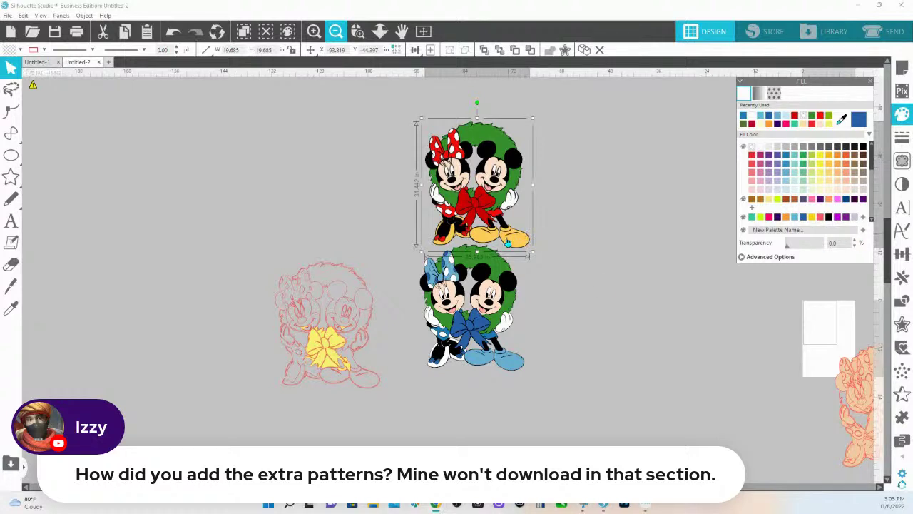
# Switch to Chrome and open the Creative Fabrica website in a new tab
pyautogui.click(374, 505)
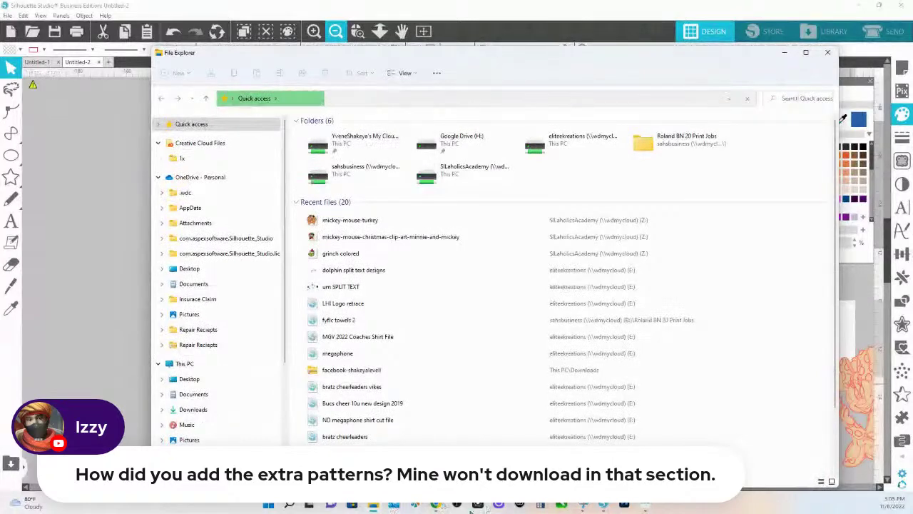
pyautogui.moveTo(434, 505)
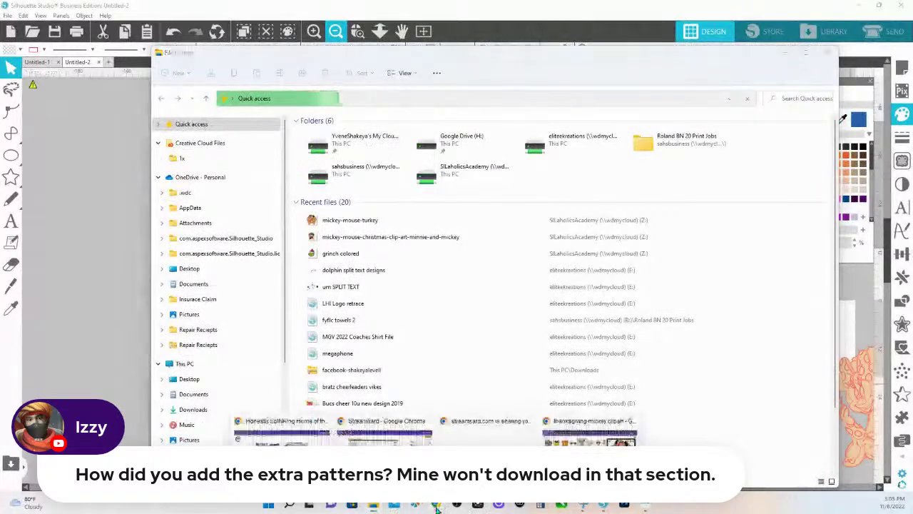
pyautogui.click(290, 436)
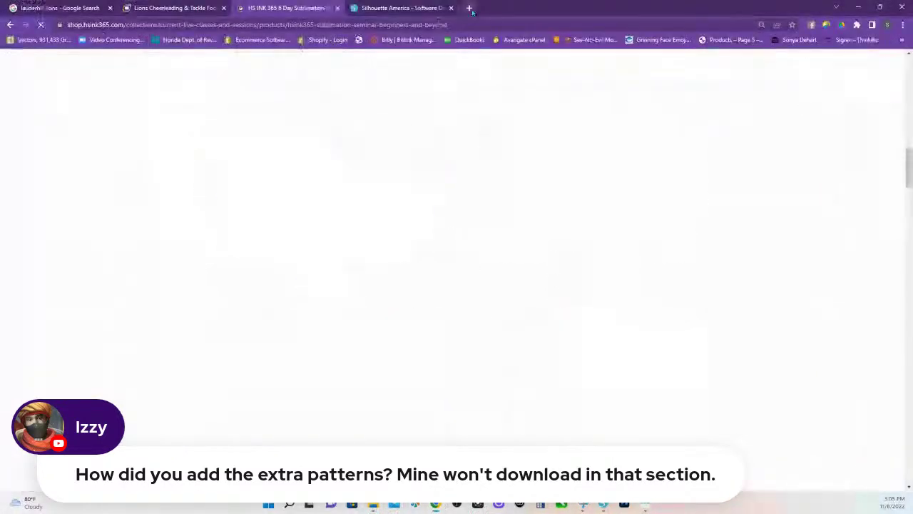
pyautogui.click(470, 7)
pyautogui.click(403, 293)
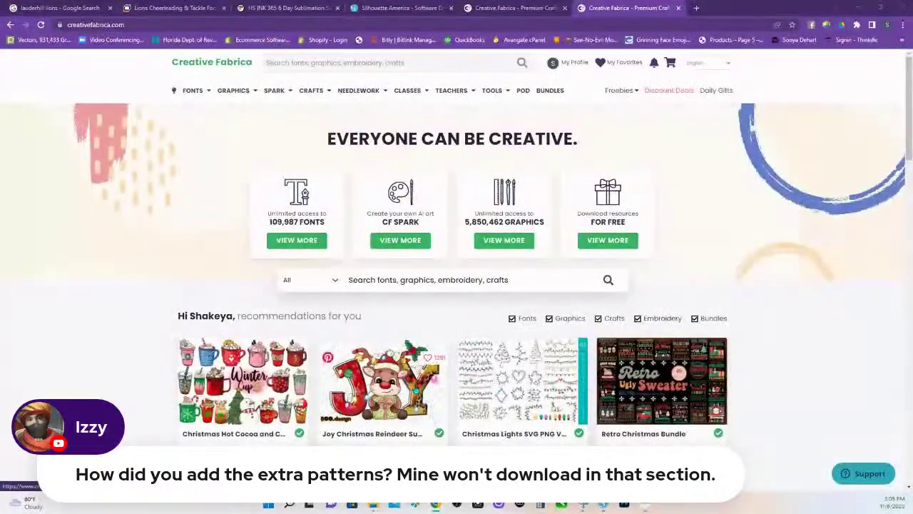
# Open the Peppermint Spice Digital Paper product from the recommendations and download it
pyautogui.scroll(-1, 415, 388)
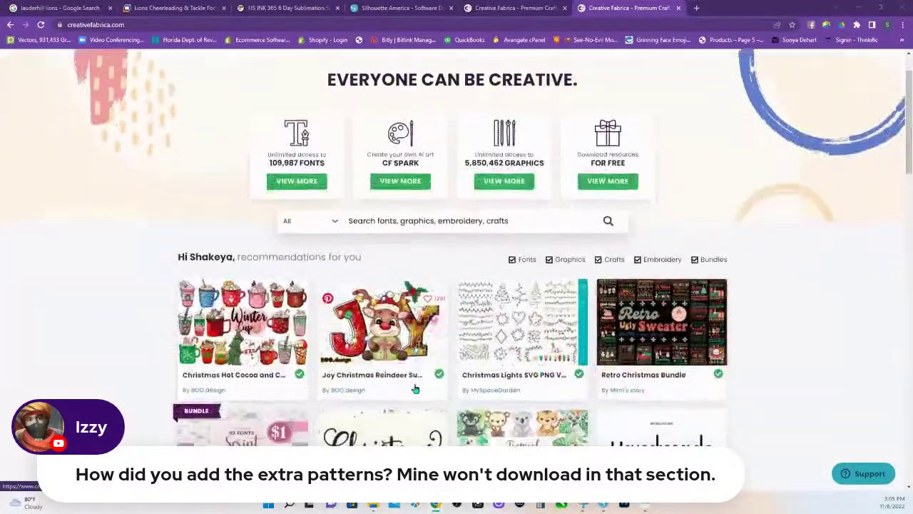
pyautogui.scroll(-1, 416, 389)
pyautogui.scroll(-2, 596, 386)
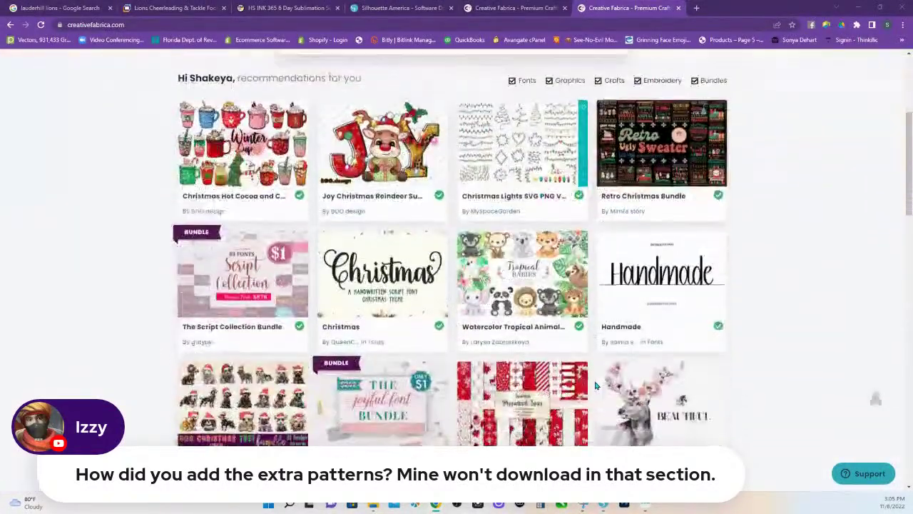
pyautogui.click(519, 390)
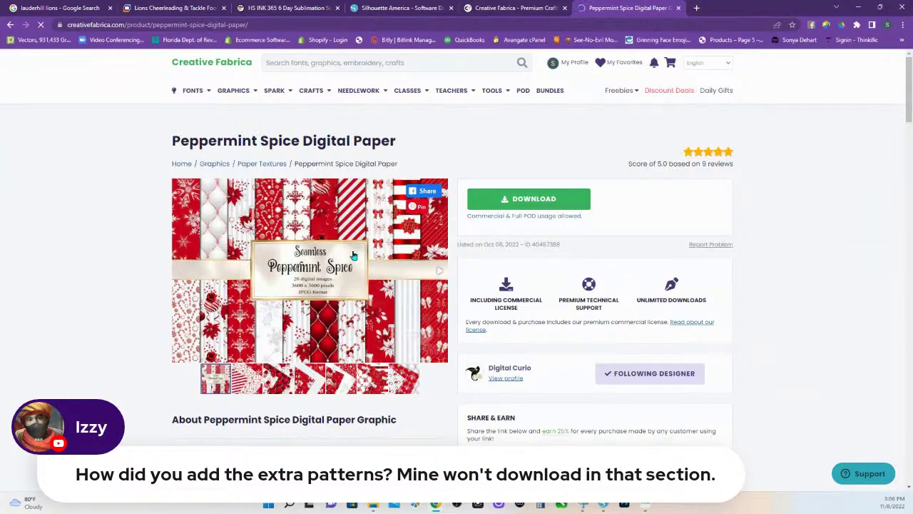
pyautogui.click(518, 207)
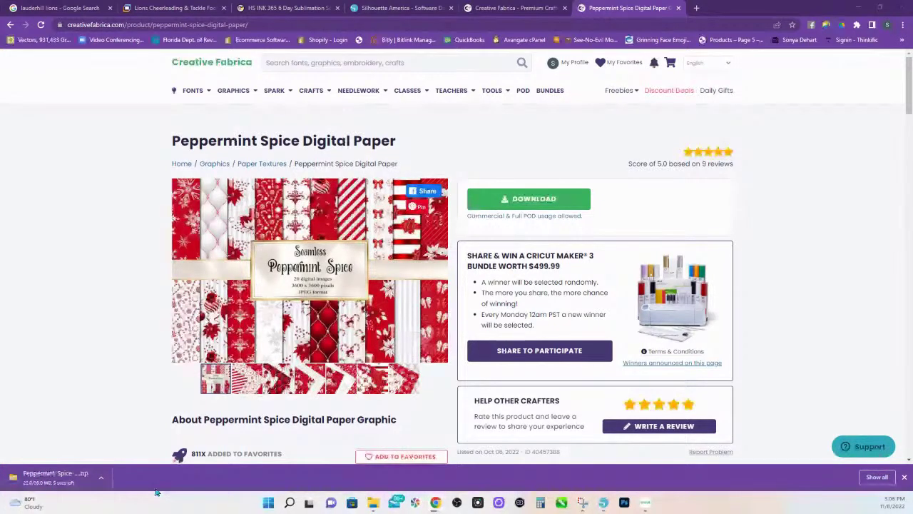
# Open the Gold Leopard Pattern Overlays product by the same designer and download it
pyautogui.scroll(-10, 644, 248)
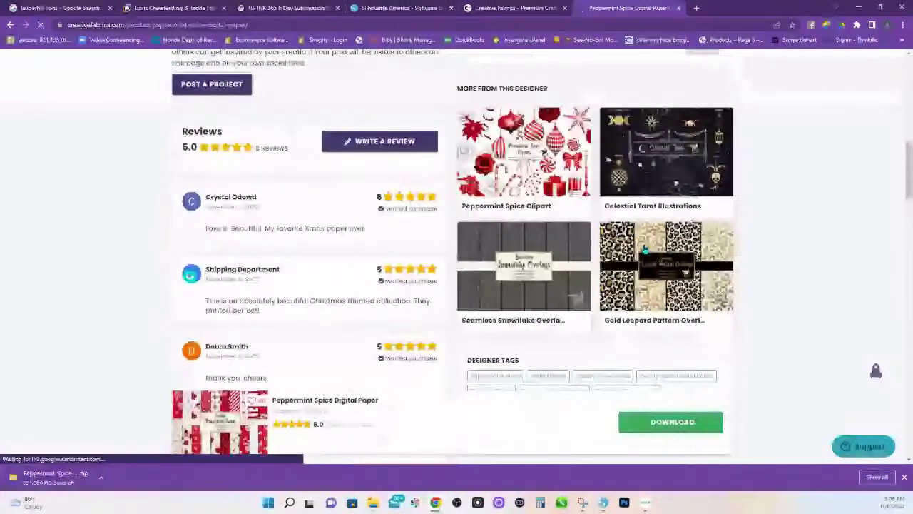
pyautogui.click(644, 248)
pyautogui.scroll(-1, 631, 389)
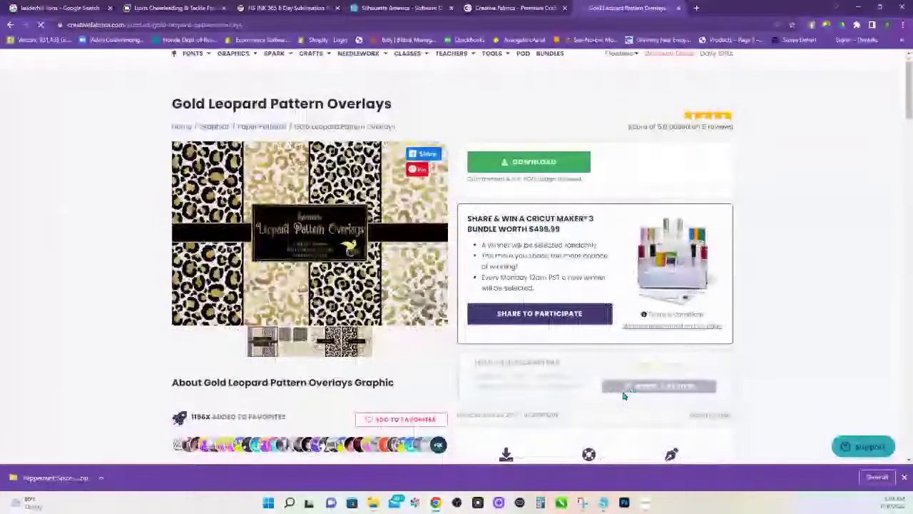
# Open and download the Christmas Stripes Digital Paper product and browse the related products on its page
pyautogui.scroll(-5, 622, 395)
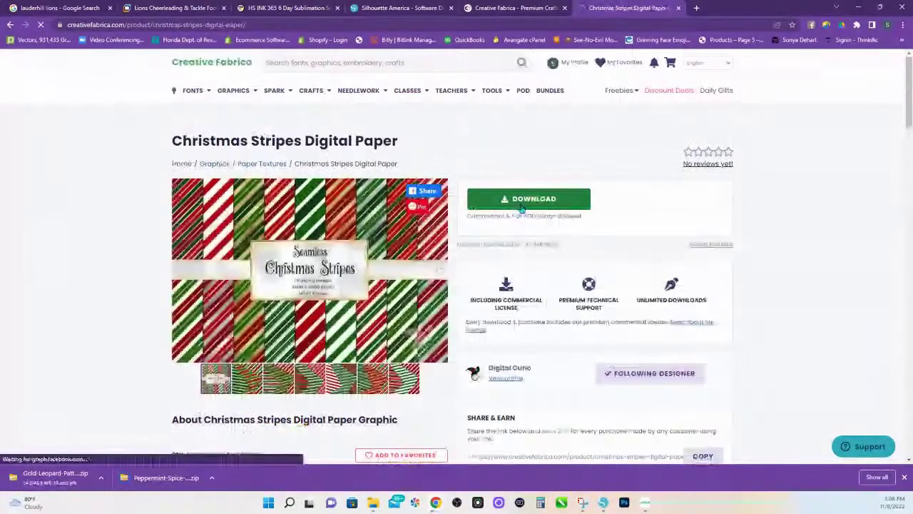
pyautogui.scroll(-6, 579, 418)
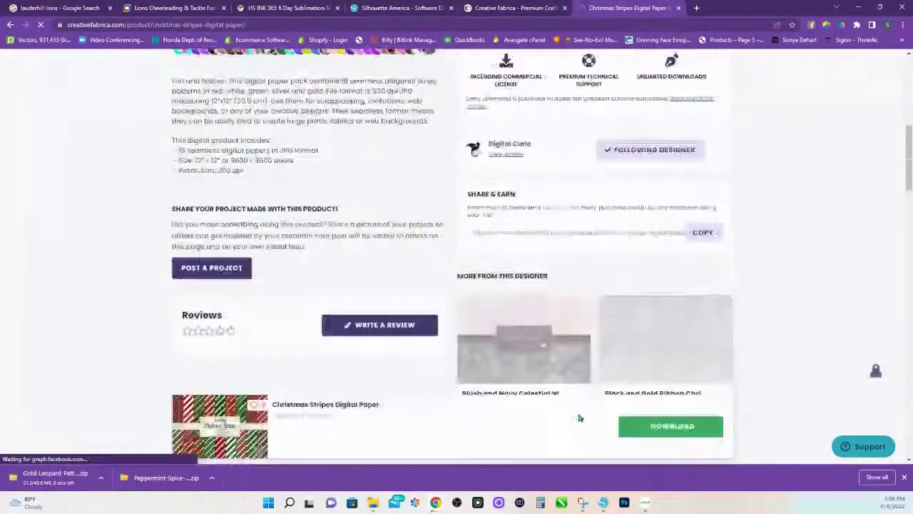
pyautogui.scroll(-5, 580, 418)
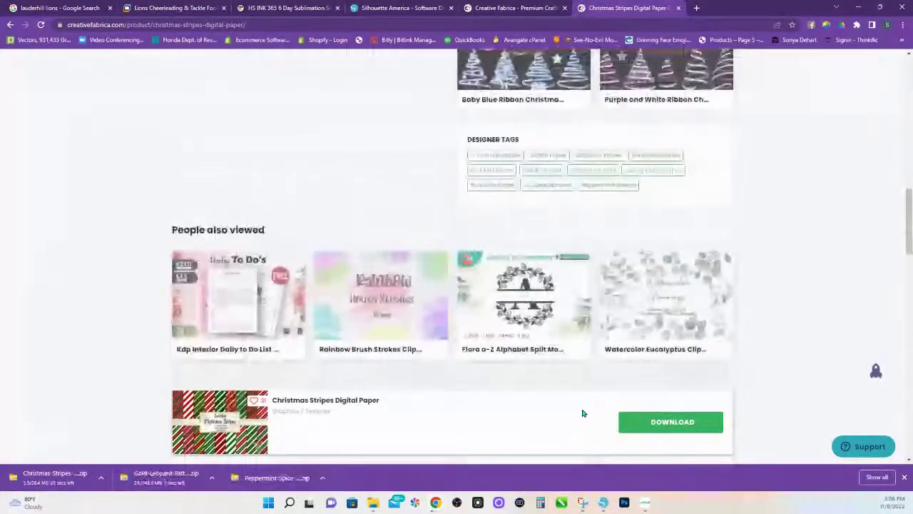
pyautogui.scroll(1, 582, 408)
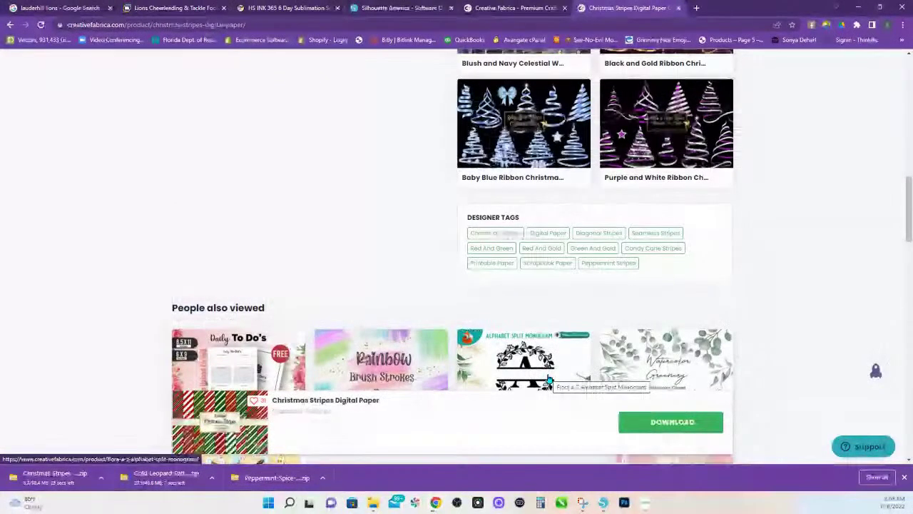
pyautogui.scroll(-2, 548, 380)
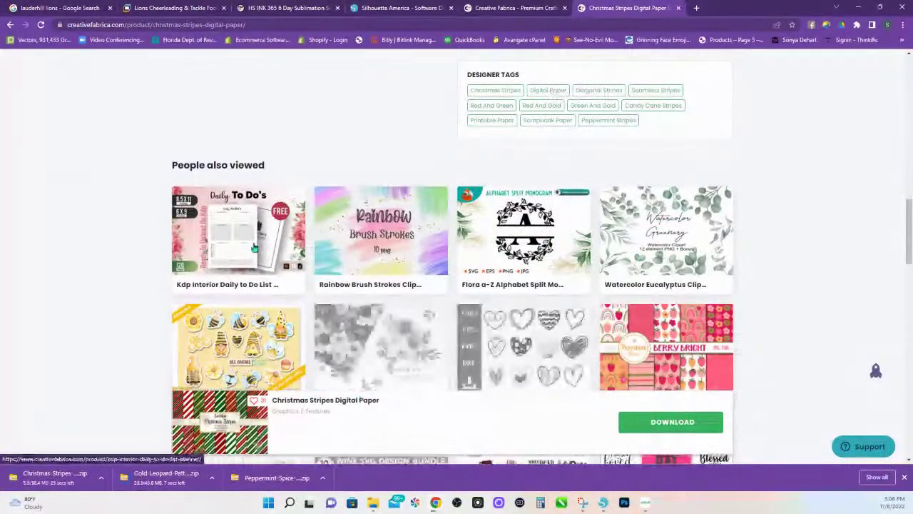
# Open the downloaded Peppermint Spice archive and extract its DC Peppermint Spice Digital Paper folder into Creative Fabrica Downloads
pyautogui.click(275, 481)
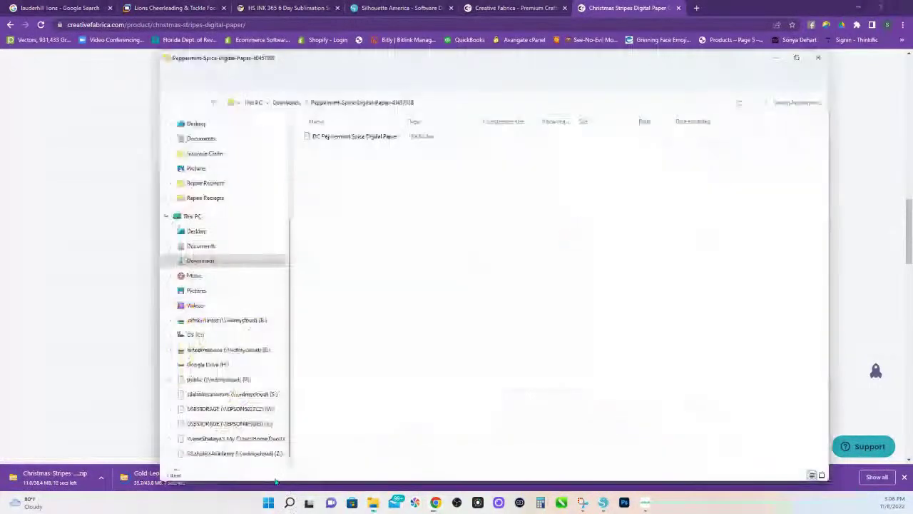
pyautogui.click(378, 132)
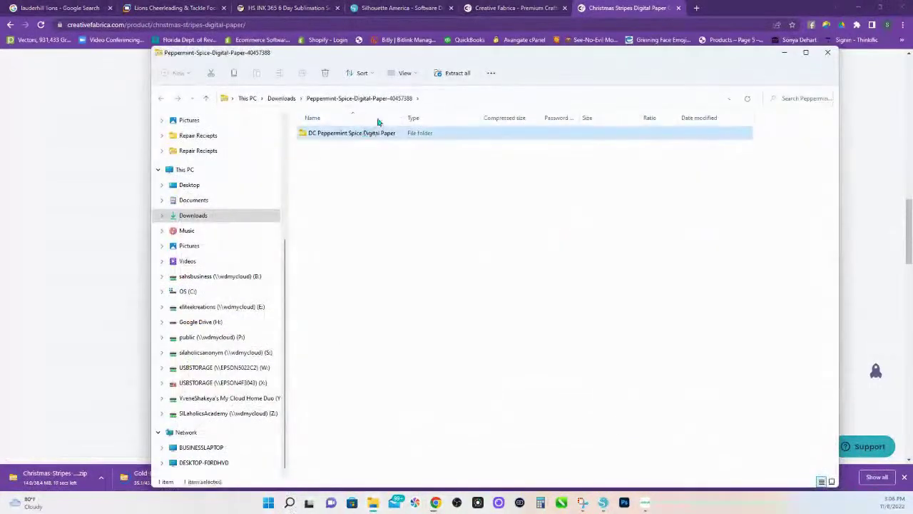
pyautogui.click(457, 75)
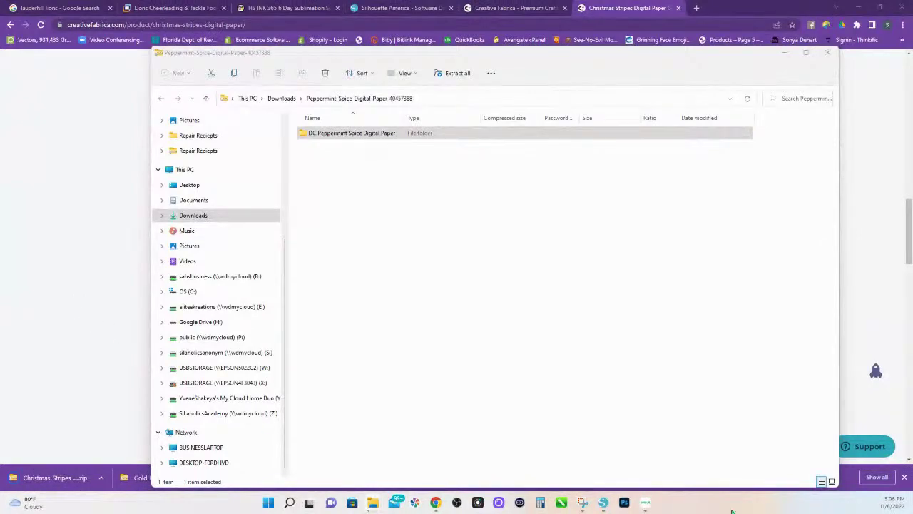
# Switch to Silhouette Studio and open the Patterns folder in the library
pyautogui.click(601, 505)
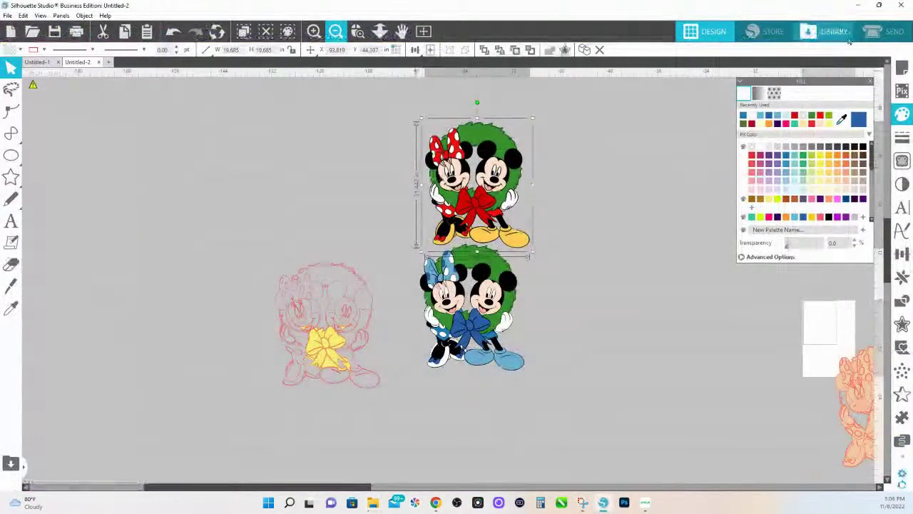
pyautogui.click(819, 39)
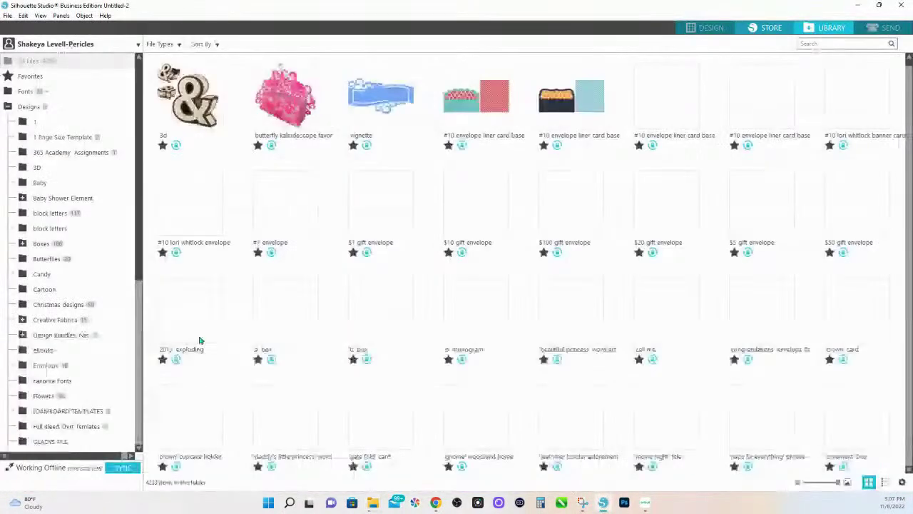
pyautogui.scroll(-7, 61, 385)
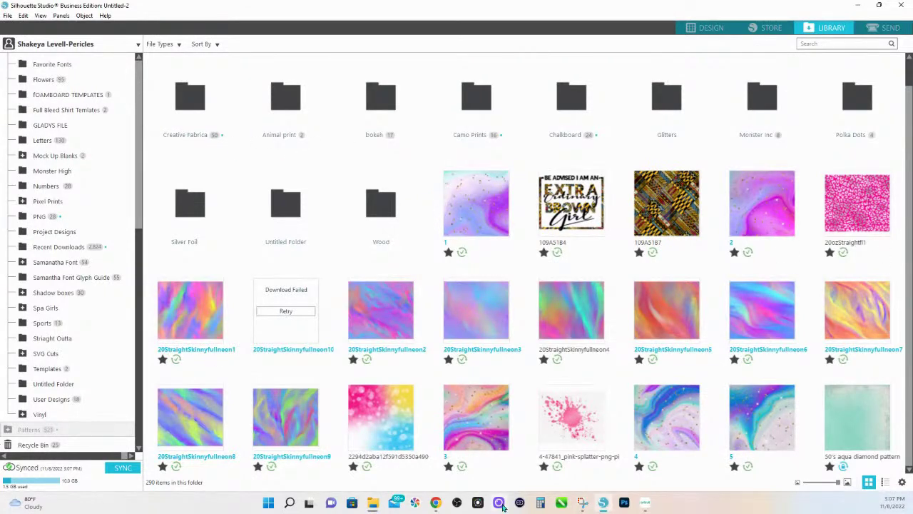
# Switch to Chrome and open the home page of the HS INK shop in its existing tab
pyautogui.moveTo(283, 509)
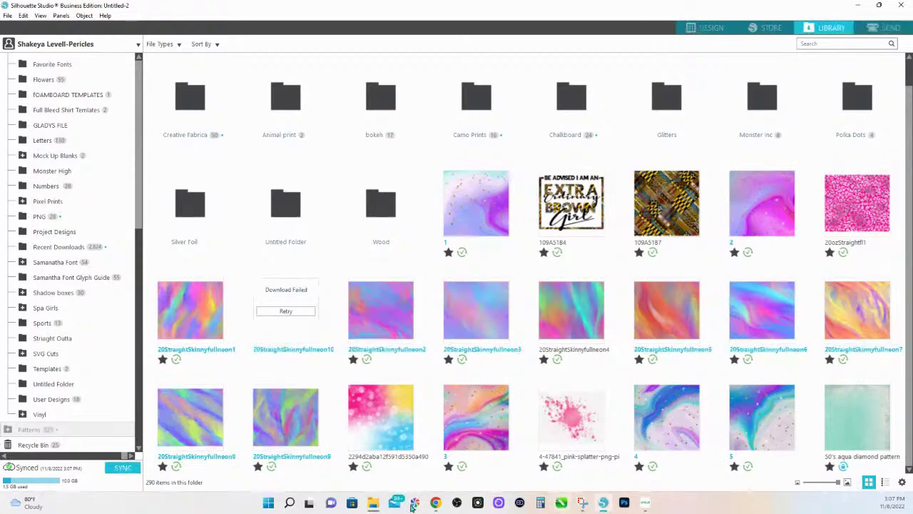
pyautogui.moveTo(435, 503)
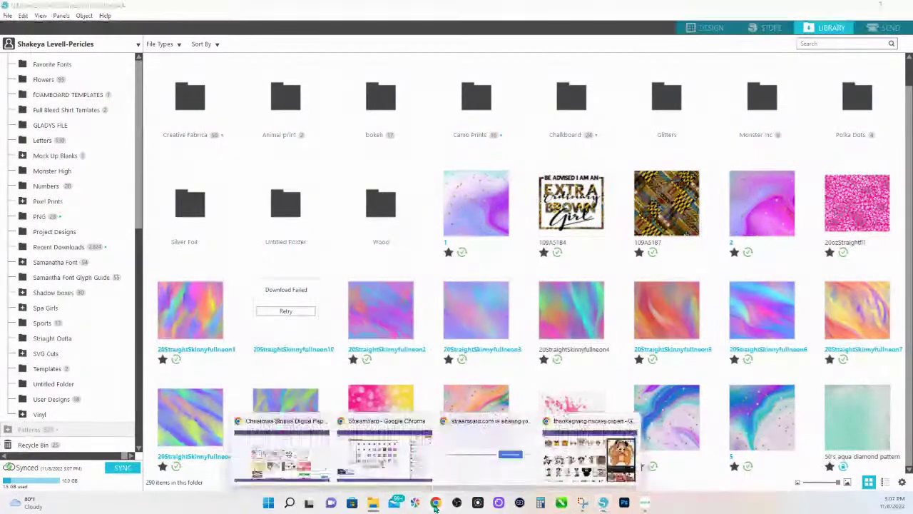
pyautogui.click(284, 438)
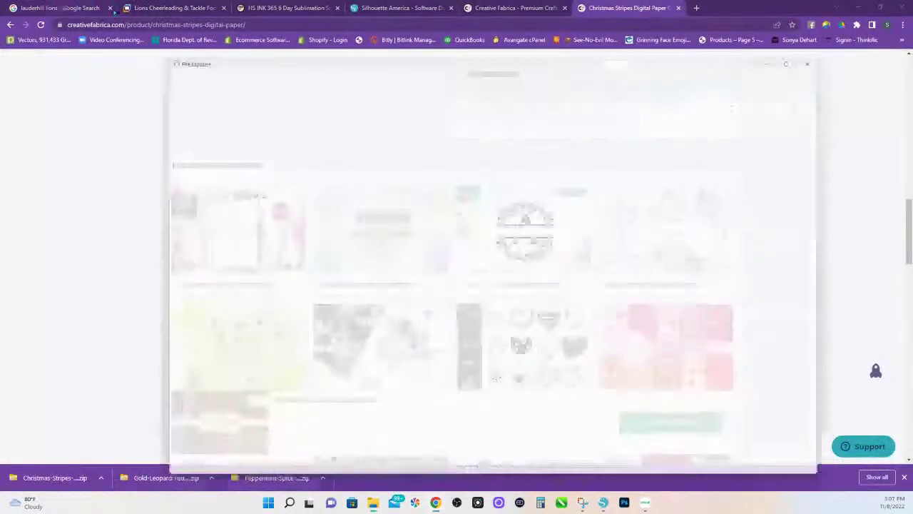
pyautogui.click(492, 8)
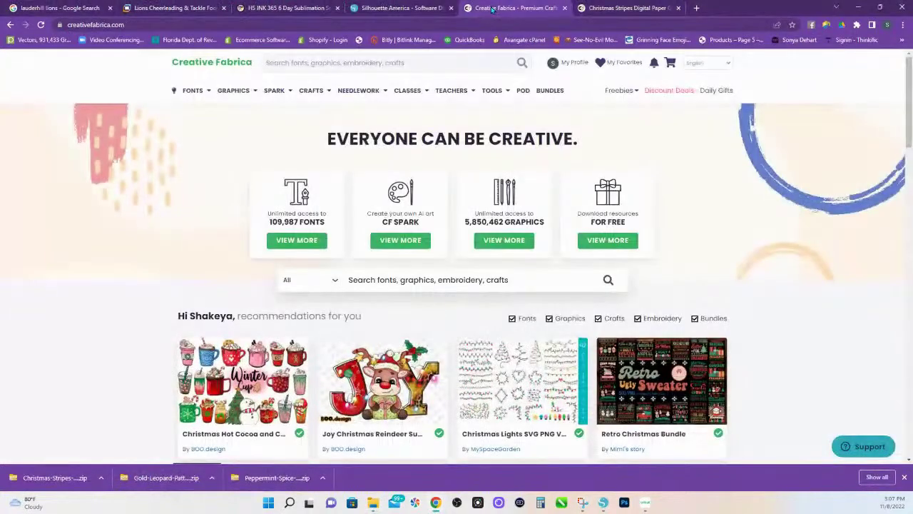
pyautogui.click(298, 10)
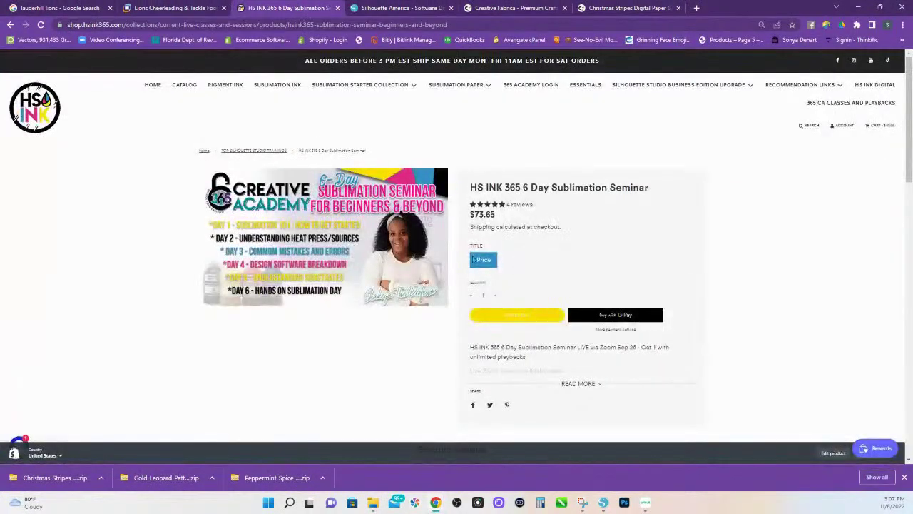
pyautogui.click(29, 110)
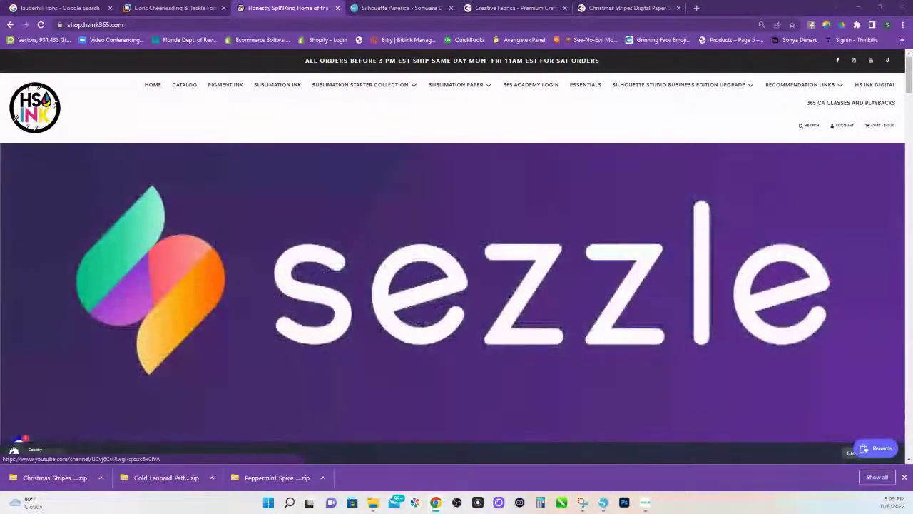
# View the shop's sublimation paper collection and its Epson Workforce 252 starter set, returning to the home page after each
pyautogui.scroll(-2, 483, 157)
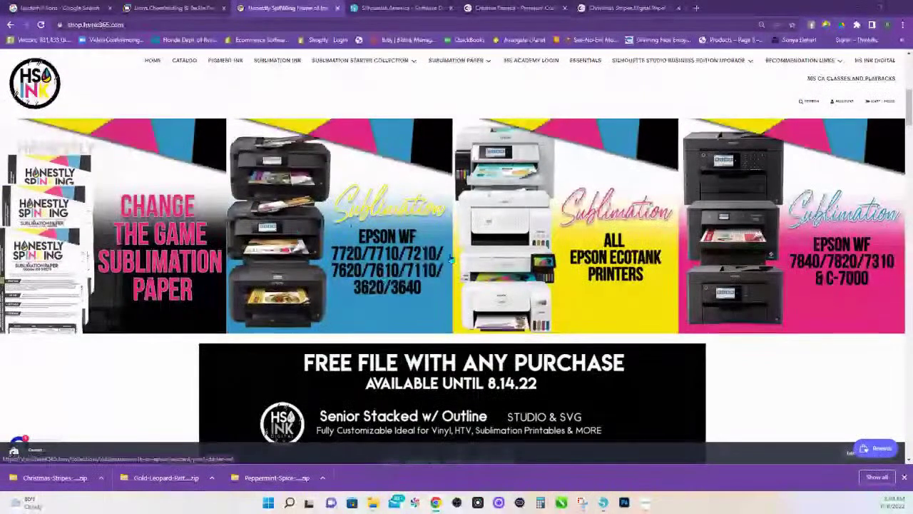
pyautogui.click(173, 242)
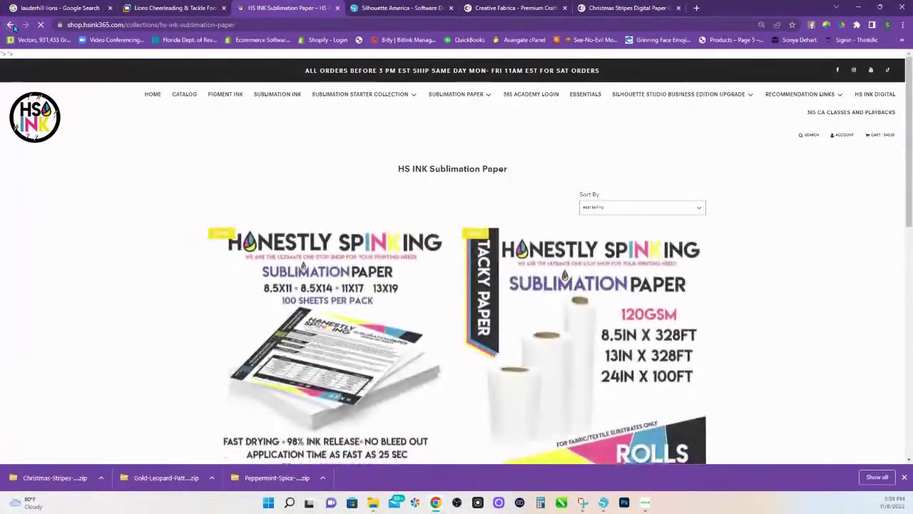
pyautogui.click(10, 24)
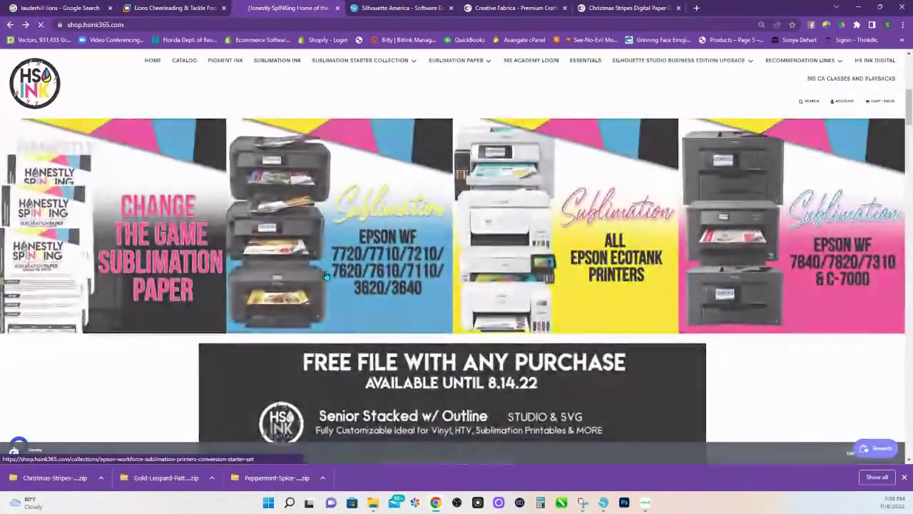
pyautogui.click(314, 277)
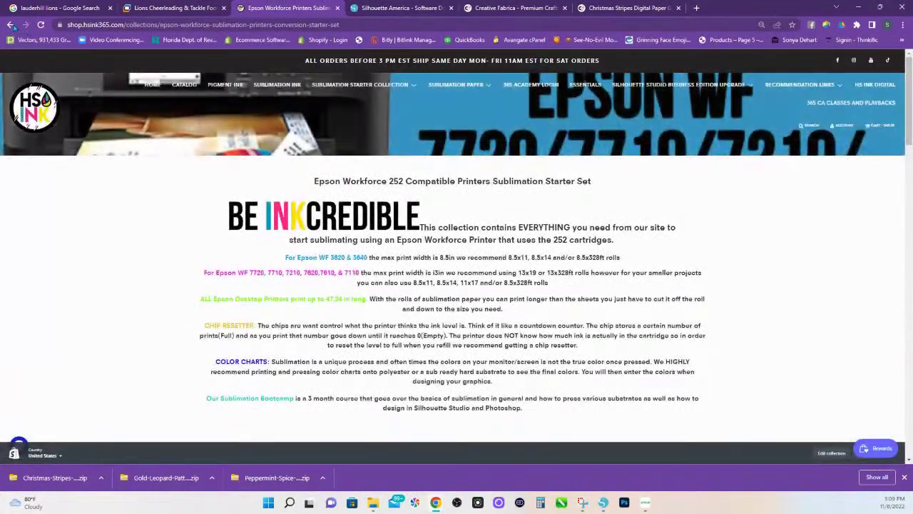
pyautogui.click(10, 24)
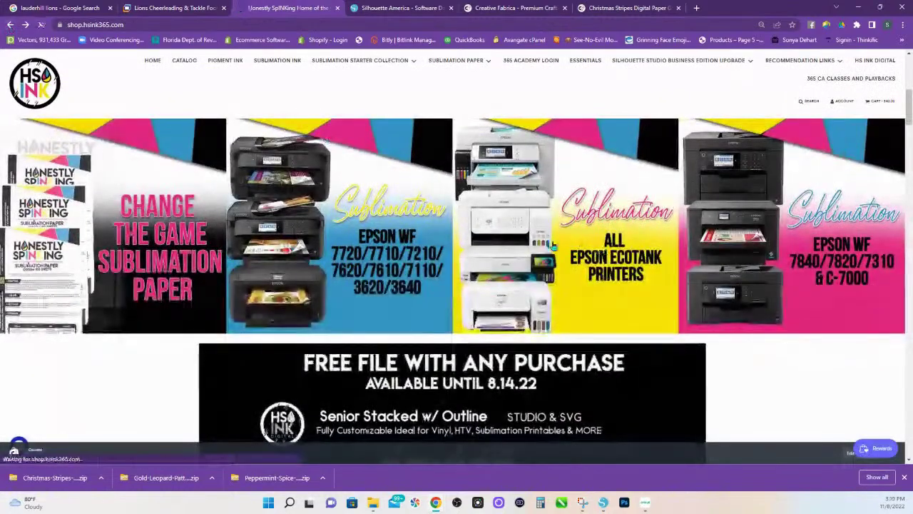
# Browse the Epson EcoTank sublimation collection and the Epson WF 7820/7840 starter collection
pyautogui.click(552, 246)
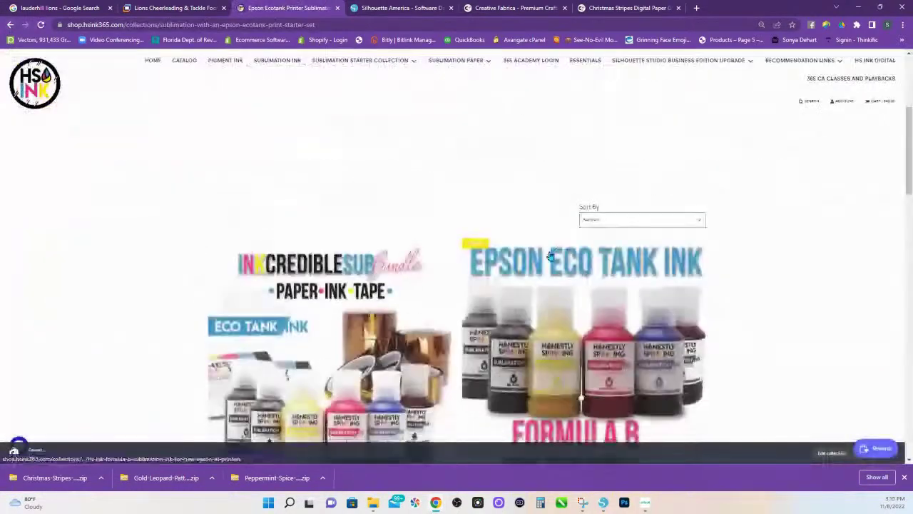
pyautogui.scroll(-5, 551, 249)
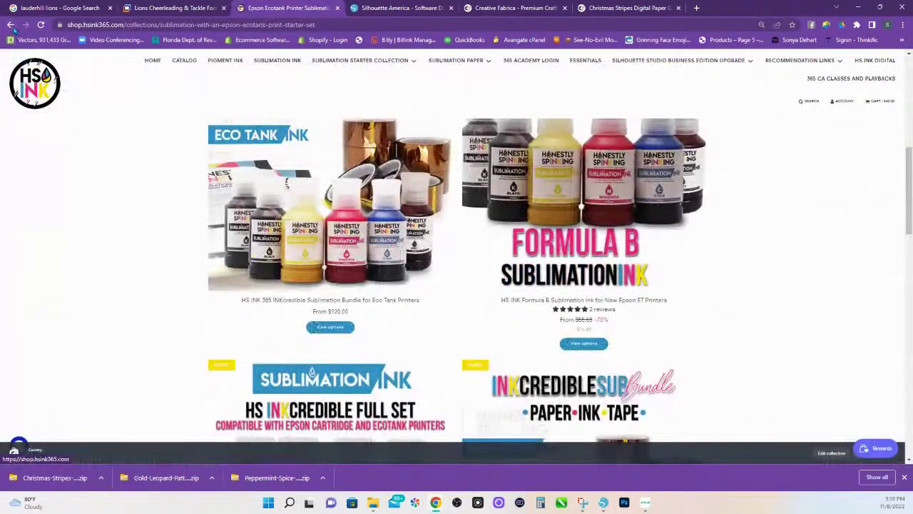
pyautogui.hotkey('alt', 'Left')
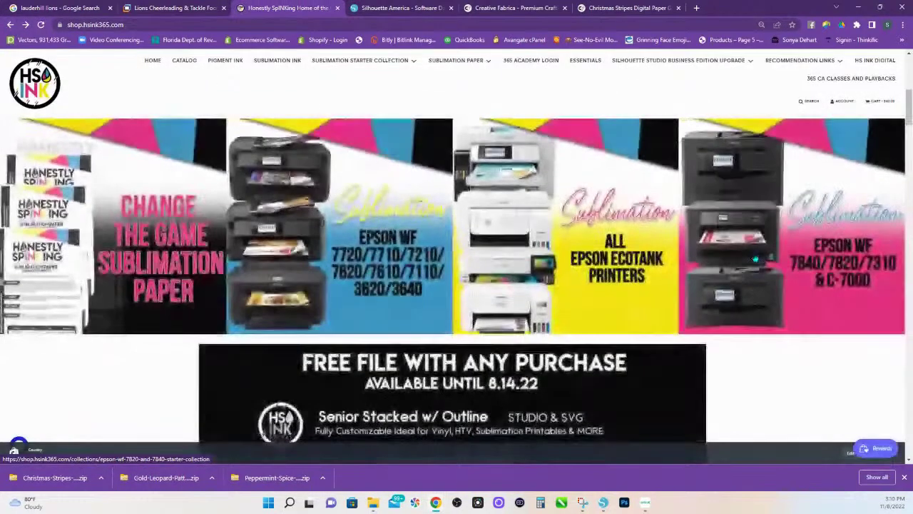
pyautogui.click(755, 258)
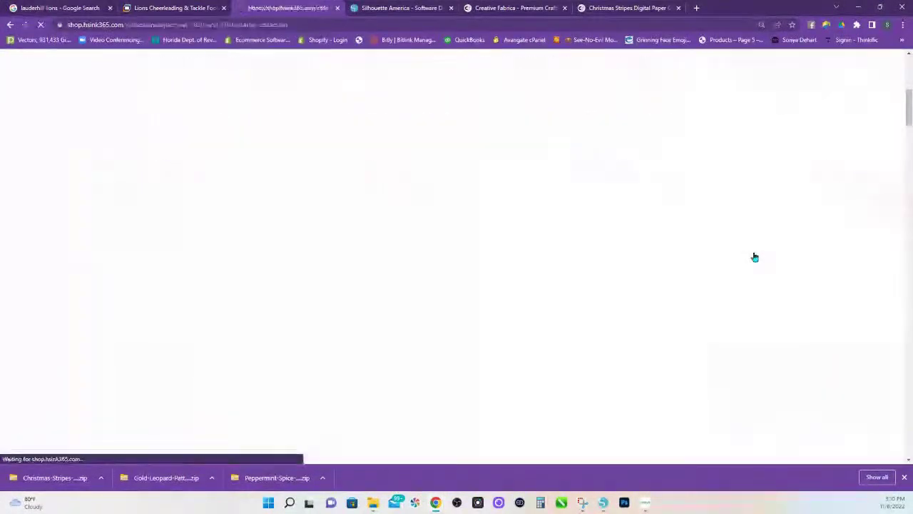
pyautogui.scroll(-5, 502, 264)
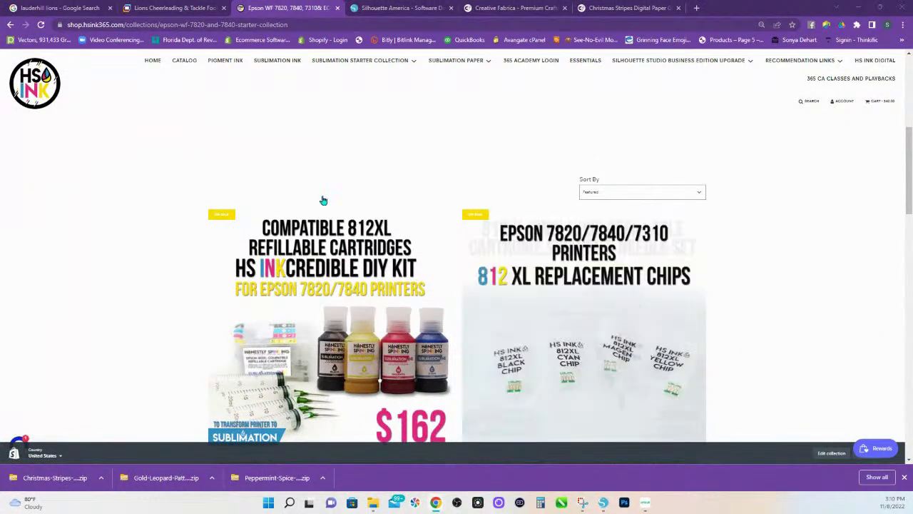
# Open the shop's Pigment Ink collection and look through its ink kits and bundles
pyautogui.click(298, 66)
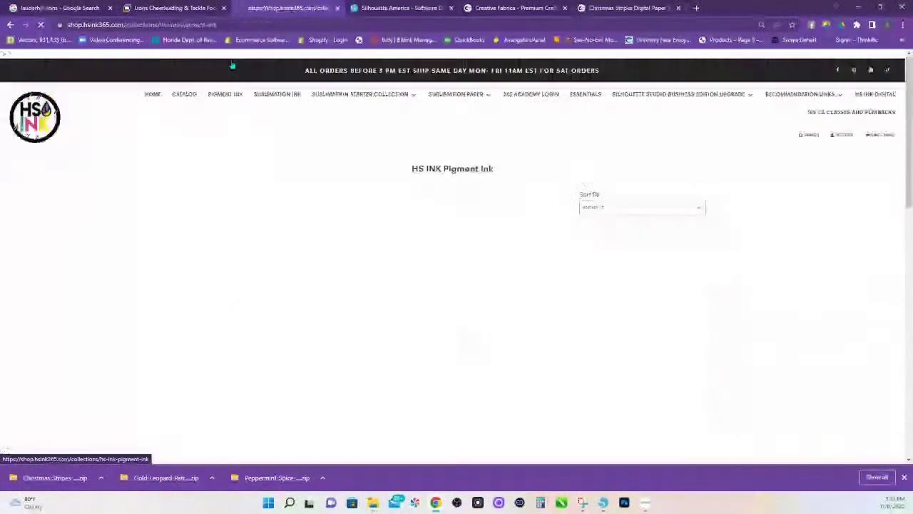
pyautogui.scroll(-4, 314, 186)
pyautogui.scroll(-5, 346, 214)
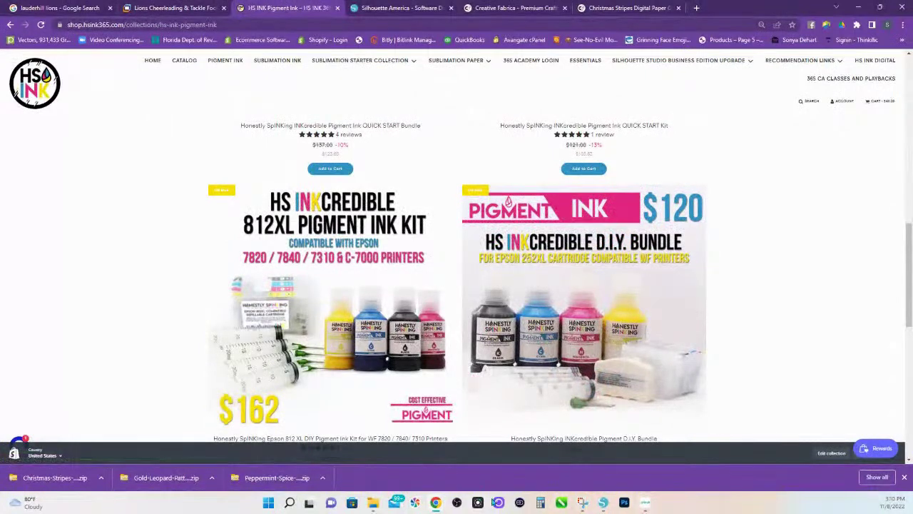
# Open the extracted DC Peppermint Spice Digital Paper folder in File Explorer and bring it in front of the Silhouette Studio library
pyautogui.moveTo(373, 503)
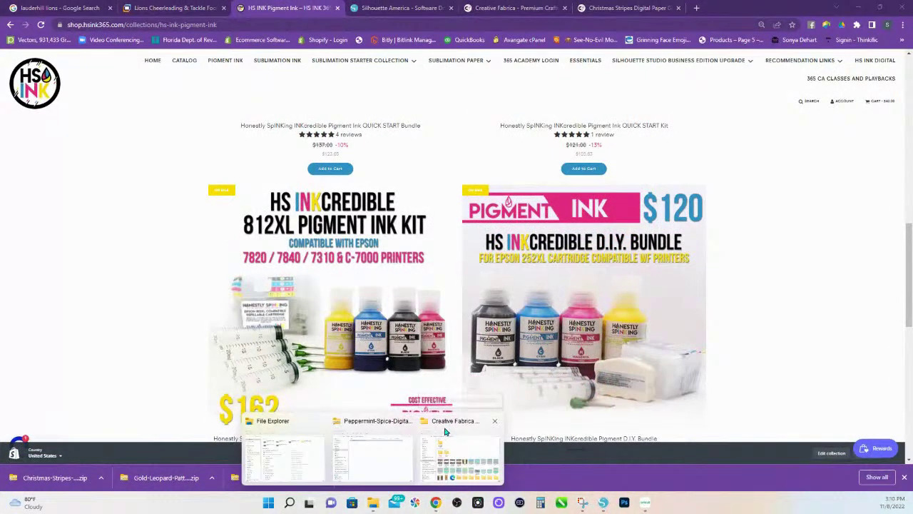
pyautogui.click(446, 432)
pyautogui.doubleClick(334, 163)
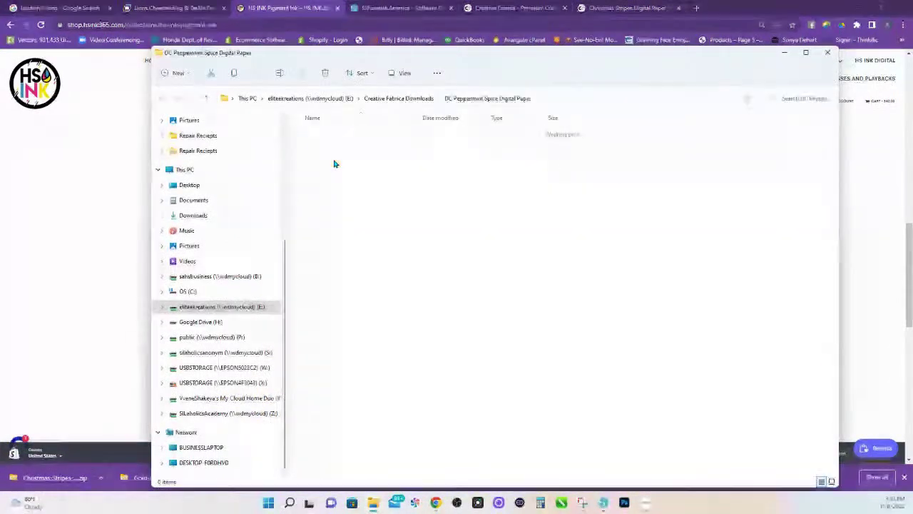
pyautogui.click(603, 503)
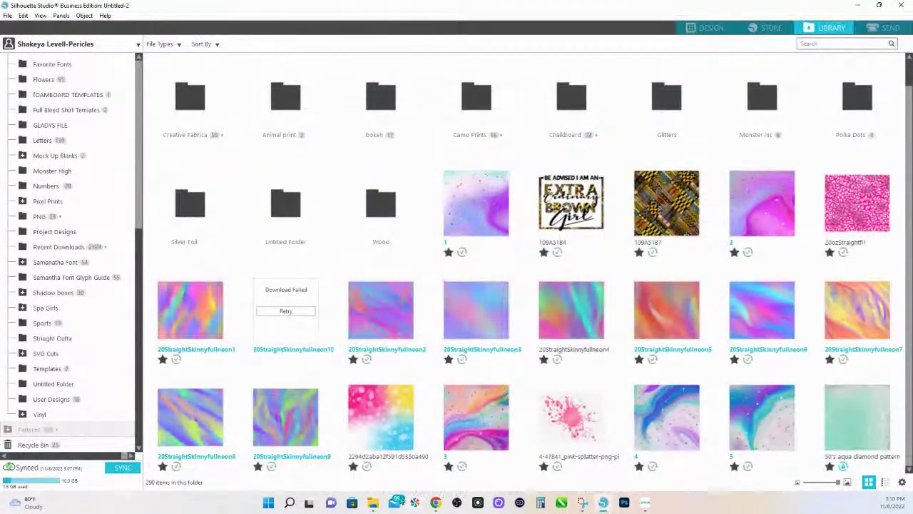
pyautogui.moveTo(372, 502)
pyautogui.click(445, 423)
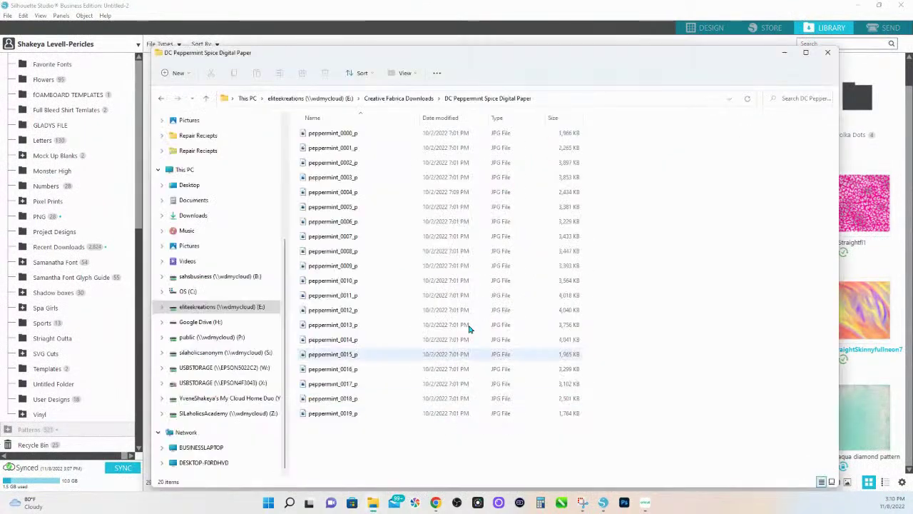
# Import peppermint_0000_p and peppermint_0001_p from the folder into the Patterns folder of the Silhouette Studio library
pyautogui.click(343, 137)
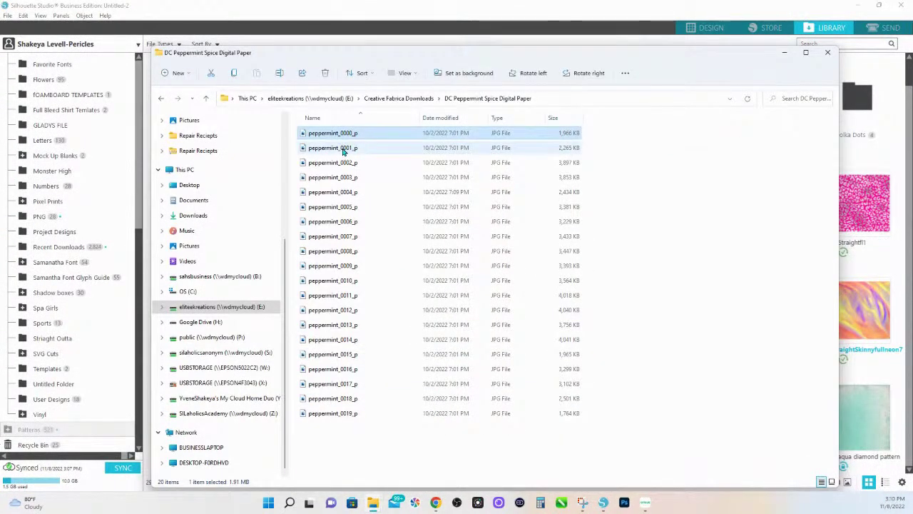
pyautogui.keyDown('shift'); pyautogui.click(343, 150); pyautogui.keyUp('shift')
pyautogui.moveTo(320, 132); pyautogui.dragTo(861, 168)
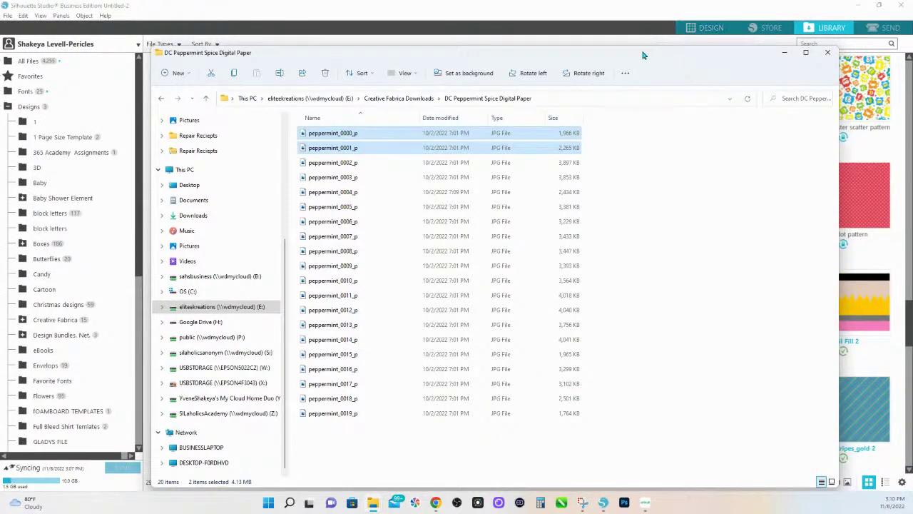
# Shift the File Explorer window off the upper library rows and look through the Patterns thumbnails up to the first folders
pyautogui.moveTo(641, 55); pyautogui.dragTo(457, 218)
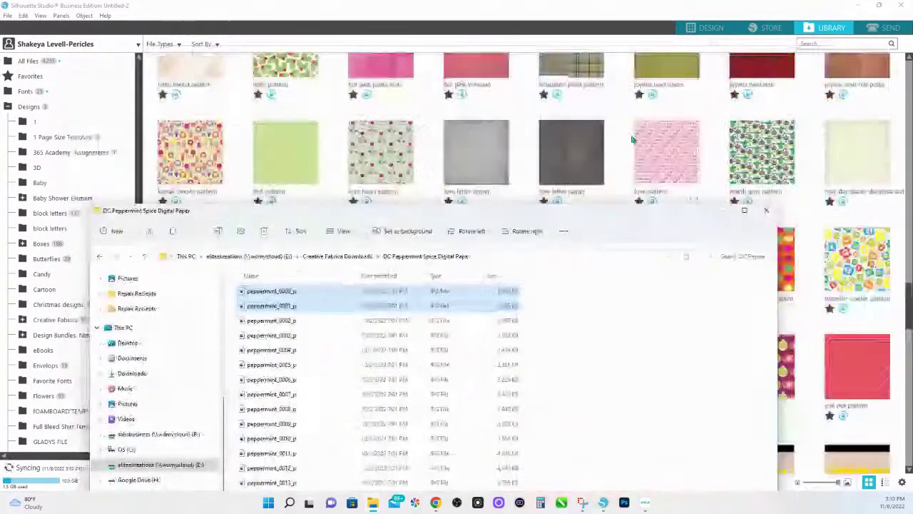
pyautogui.scroll(5, 485, 139)
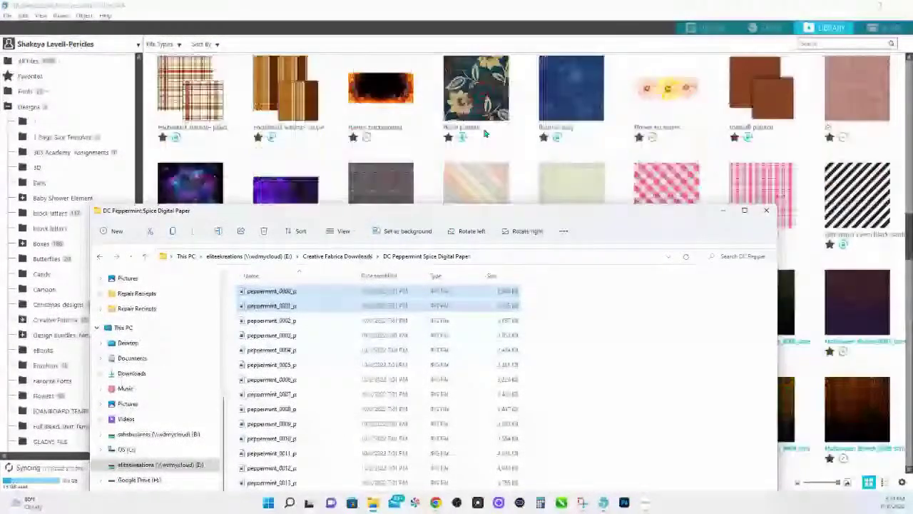
pyautogui.scroll(3, 485, 133)
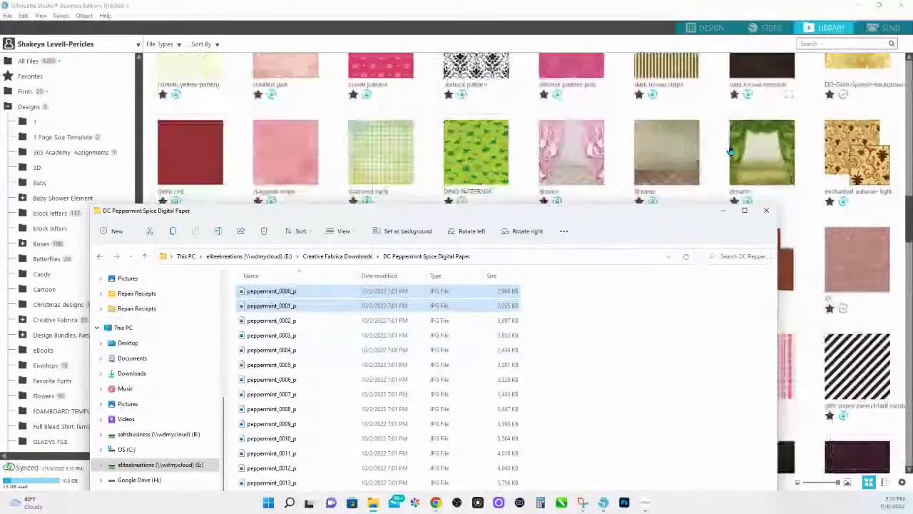
pyautogui.scroll(15, 731, 148)
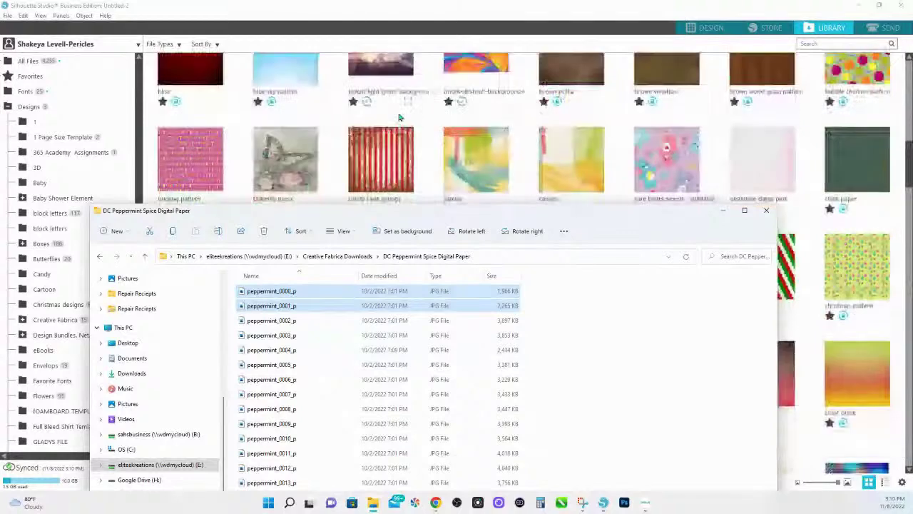
pyautogui.scroll(6, 399, 114)
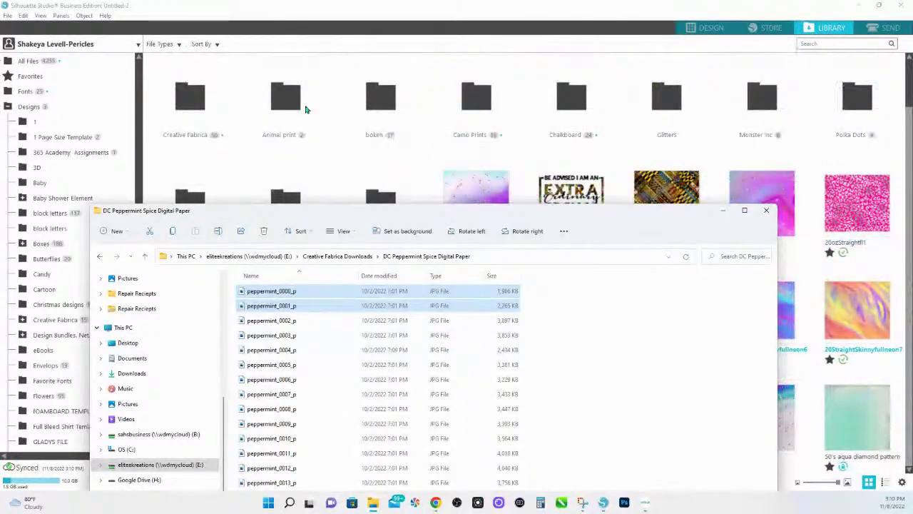
# Open the Creative Fabrica subfolder of Patterns in the library and look through its folders and pattern thumbnails
pyautogui.click(190, 106)
pyautogui.click(190, 107)
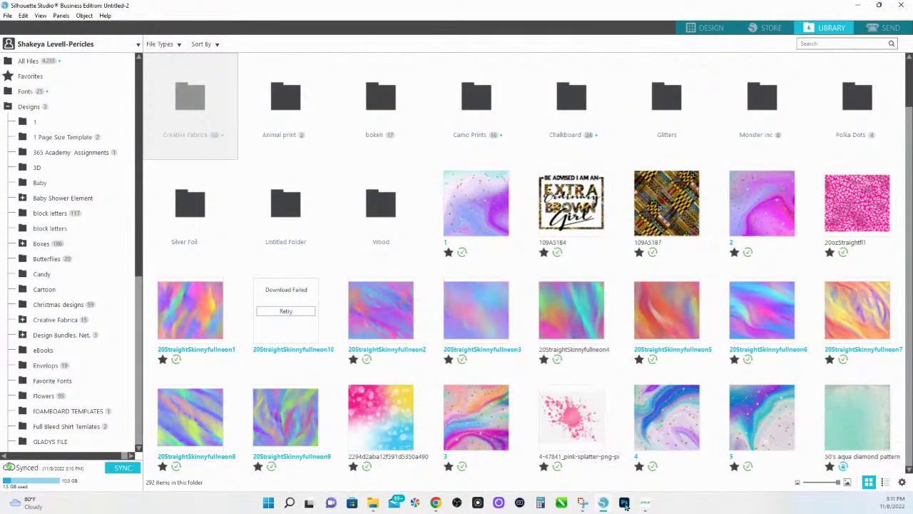
pyautogui.doubleClick(208, 108)
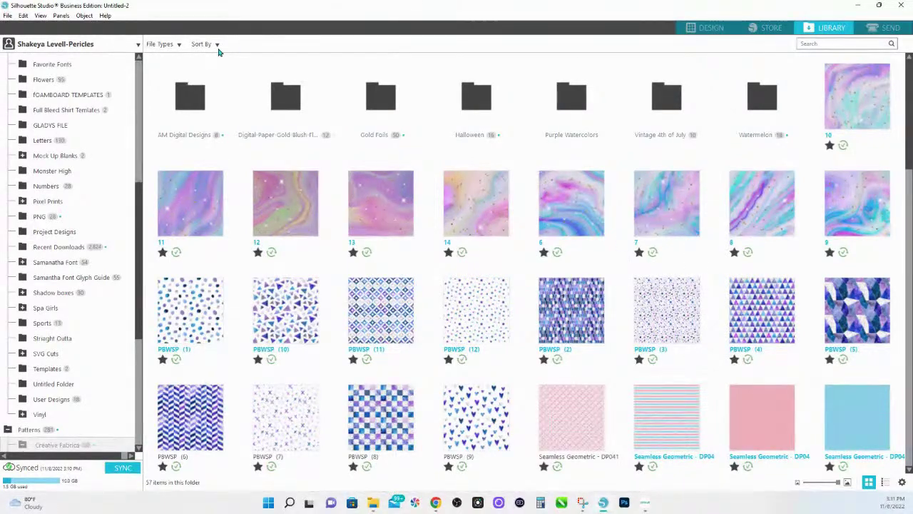
pyautogui.scroll(-3, 828, 102)
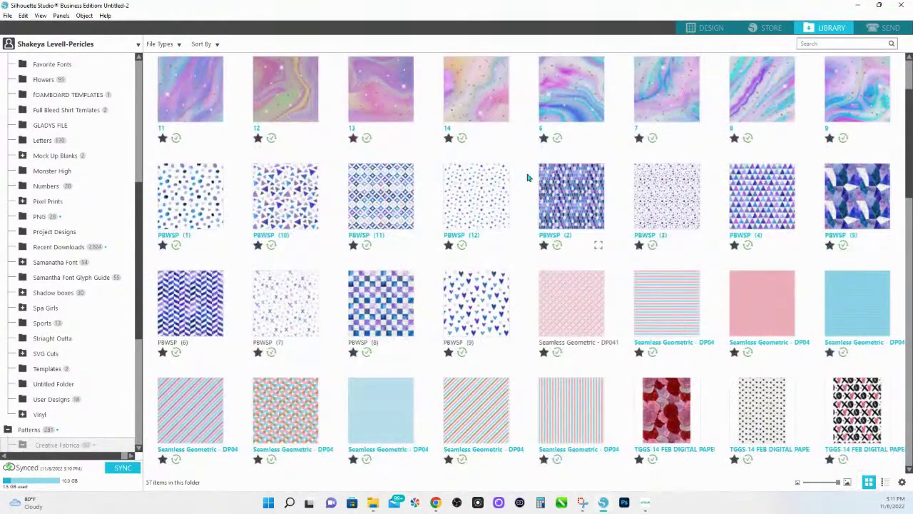
pyautogui.scroll(3, 527, 171)
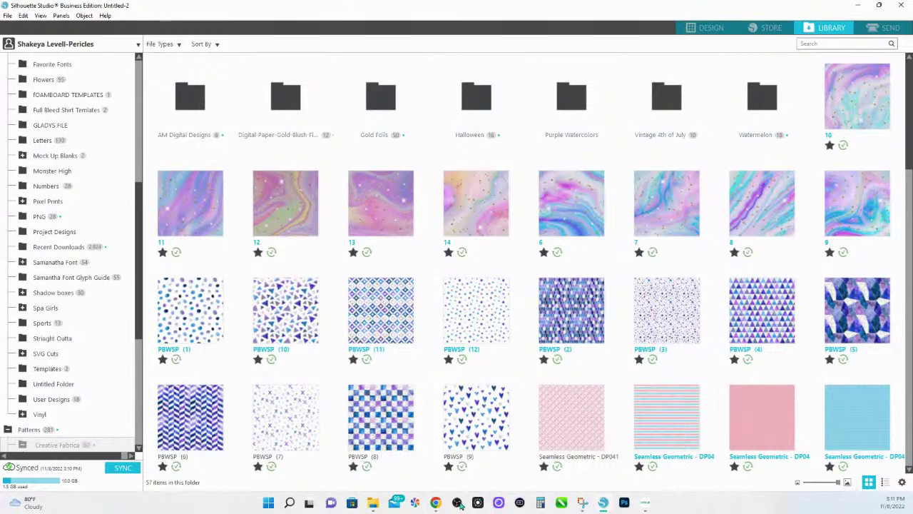
# Import all files from peppermint_0002_p to the end of the DC Peppermint Spice Digital Paper folder into the Creative Fabrica pattern folder
pyautogui.moveTo(374, 504)
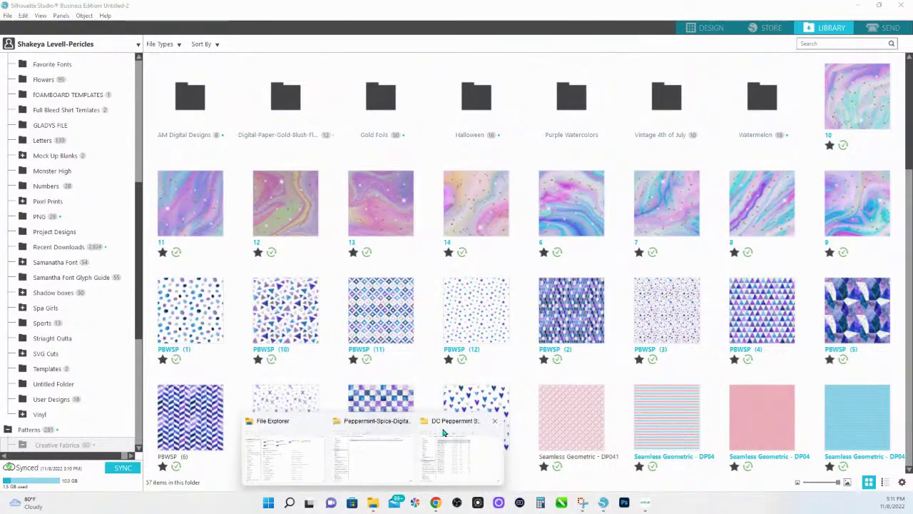
pyautogui.click(441, 421)
pyautogui.click(272, 321)
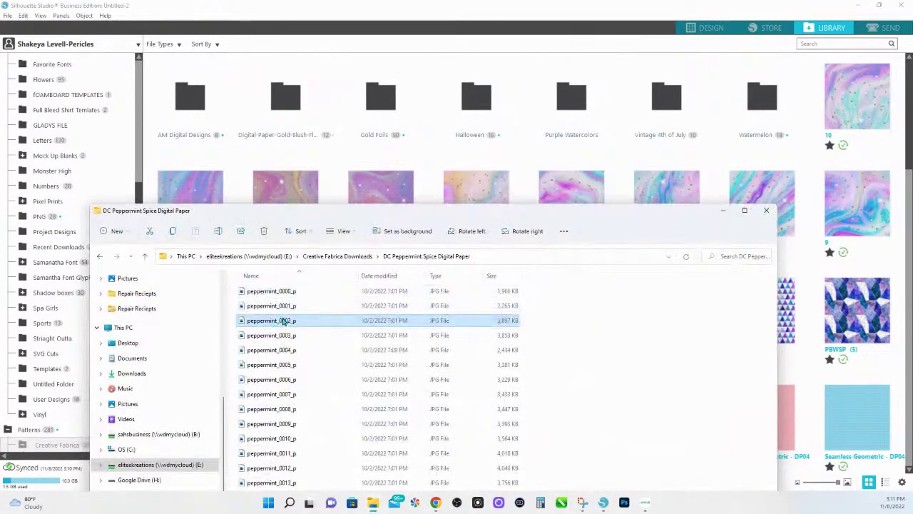
pyautogui.hotkey('shift', 'End')
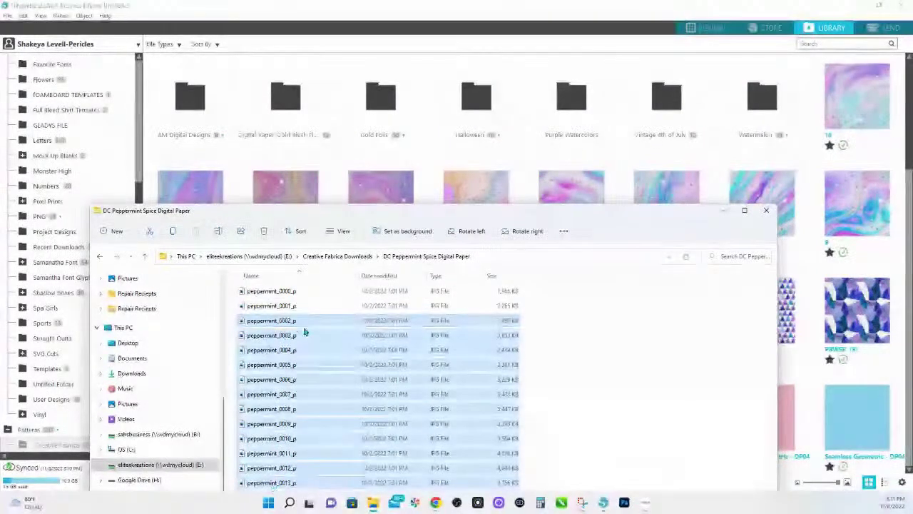
pyautogui.moveTo(305, 328); pyautogui.dragTo(350, 149)
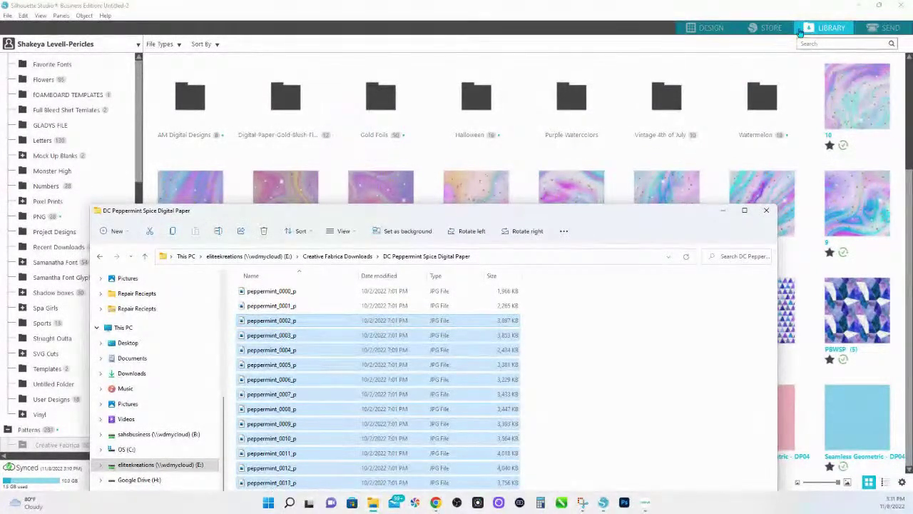
# Return to the Untitled-2 design and draw a rectangle about 65 by 36 in beside the red Mickey and Minnie wreath
pyautogui.click(702, 27)
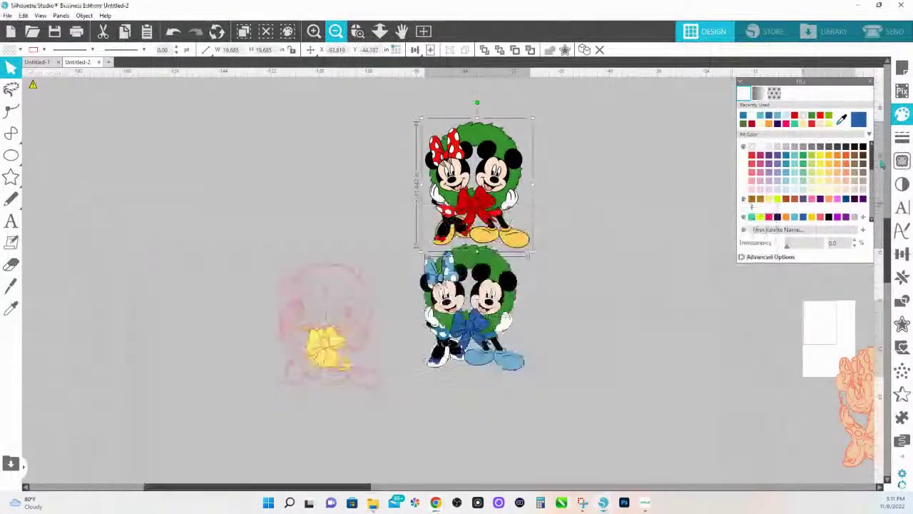
pyautogui.click(723, 211)
pyautogui.click(29, 153)
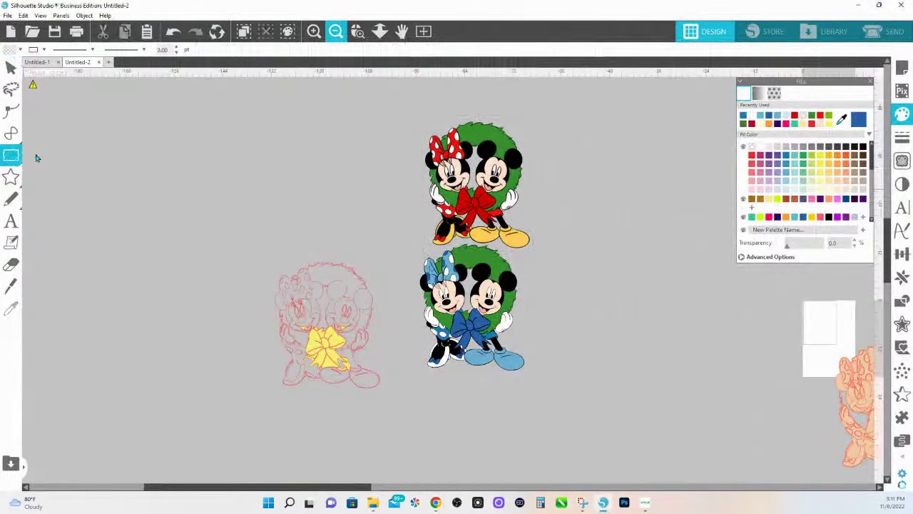
pyautogui.moveTo(159, 119); pyautogui.dragTo(432, 274)
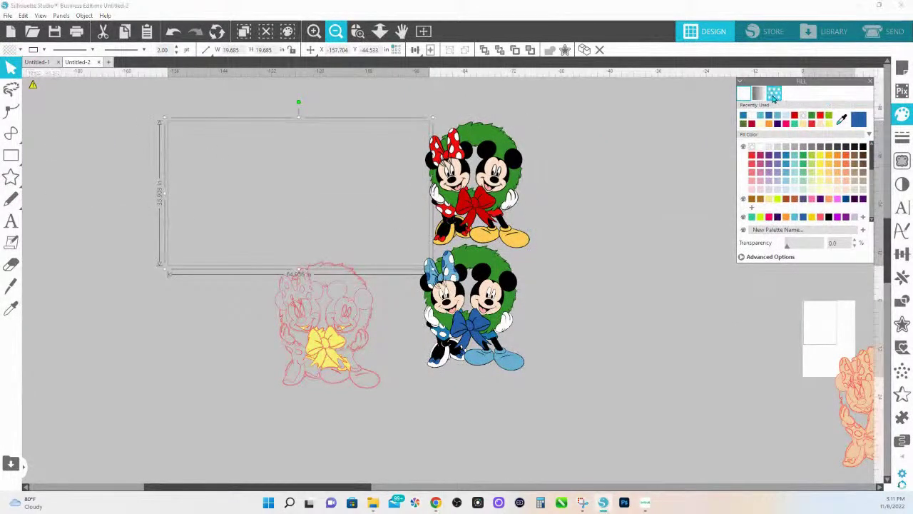
# Fill the rectangle with the peppermint_0000_p pattern from the Patterns group and replace it with peppermint_0001_p
pyautogui.click(773, 96)
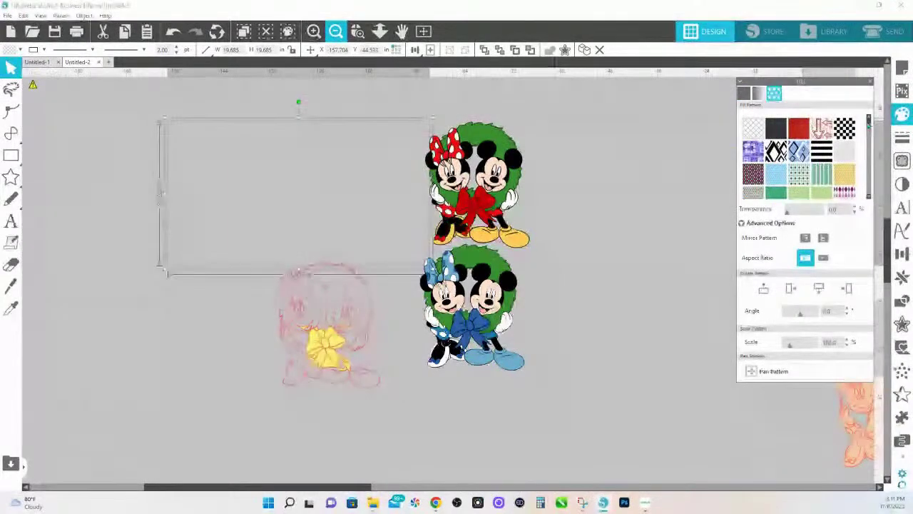
pyautogui.scroll(-5, 855, 170)
pyautogui.scroll(-5, 801, 190)
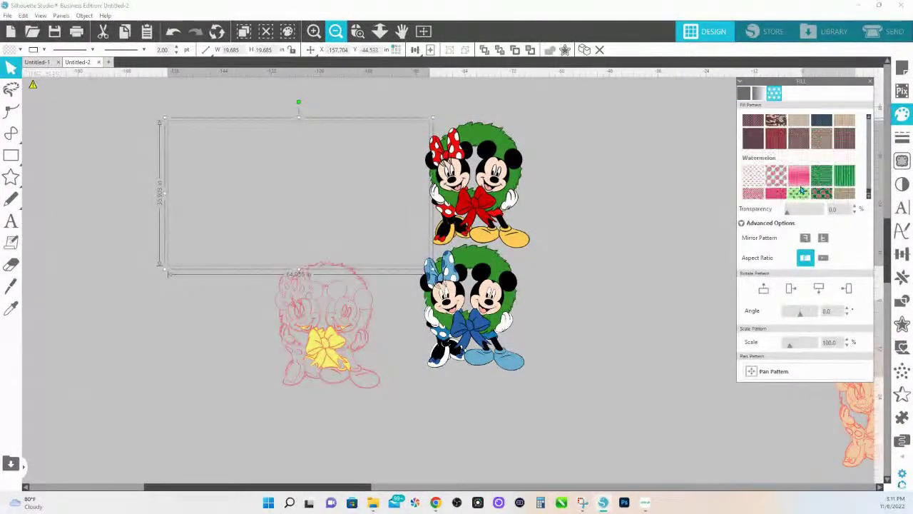
pyautogui.scroll(-1, 801, 190)
pyautogui.scroll(3, 785, 187)
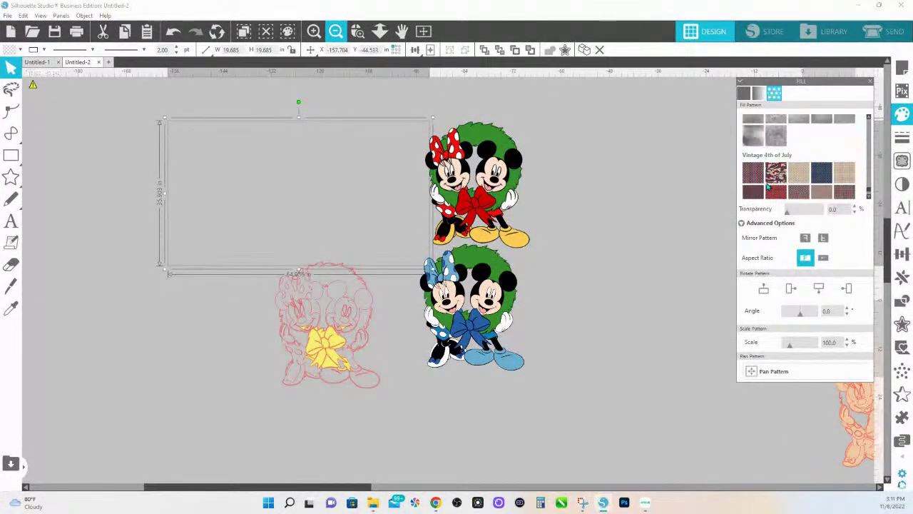
pyautogui.scroll(5, 769, 183)
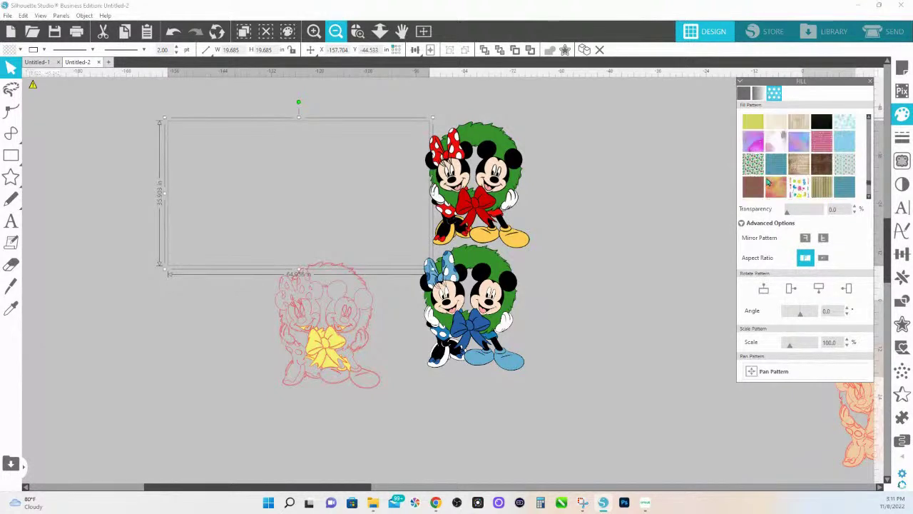
pyautogui.scroll(8, 768, 183)
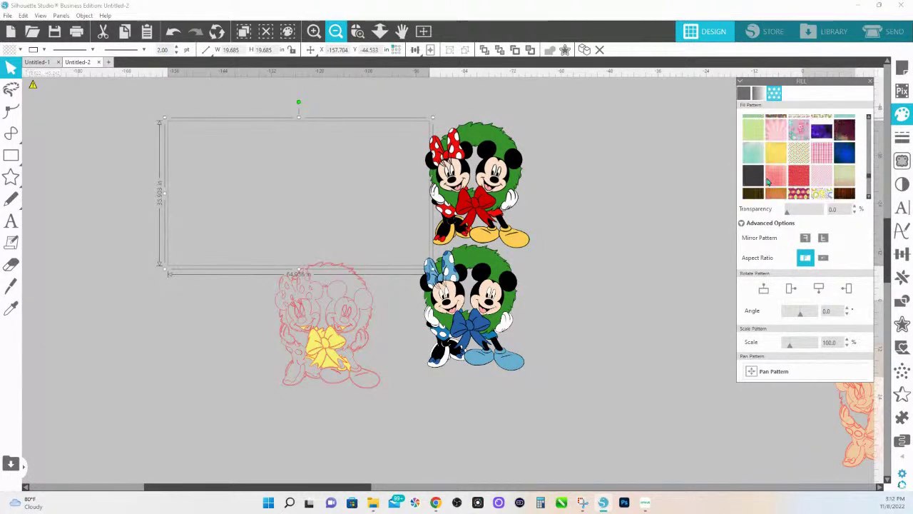
pyautogui.scroll(8, 769, 183)
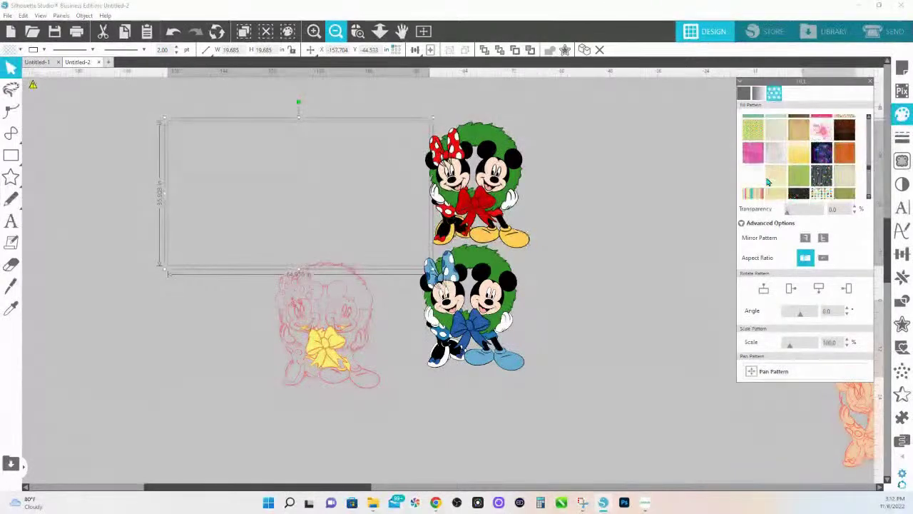
pyautogui.scroll(8, 768, 183)
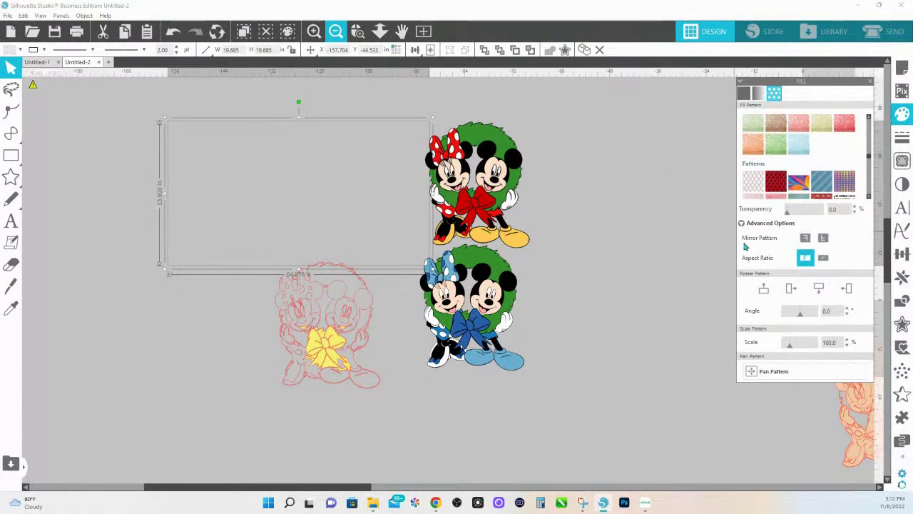
pyautogui.click(755, 187)
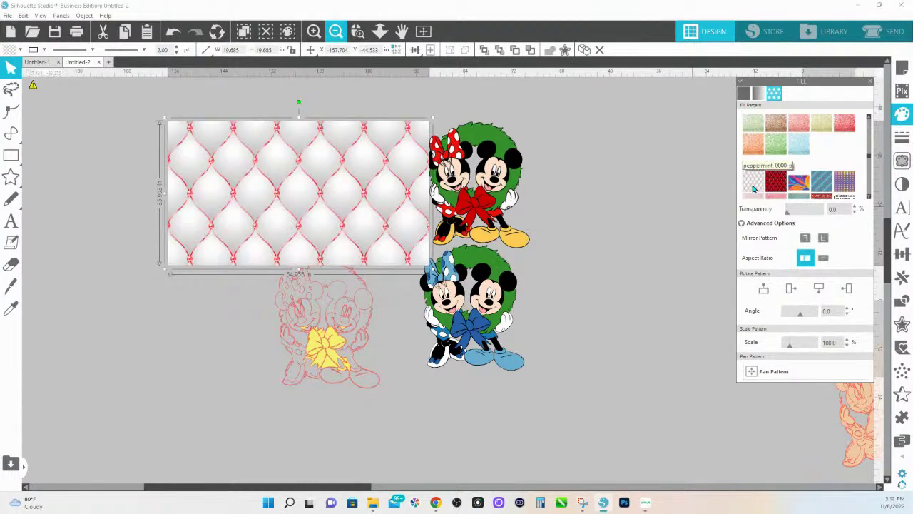
pyautogui.click(777, 187)
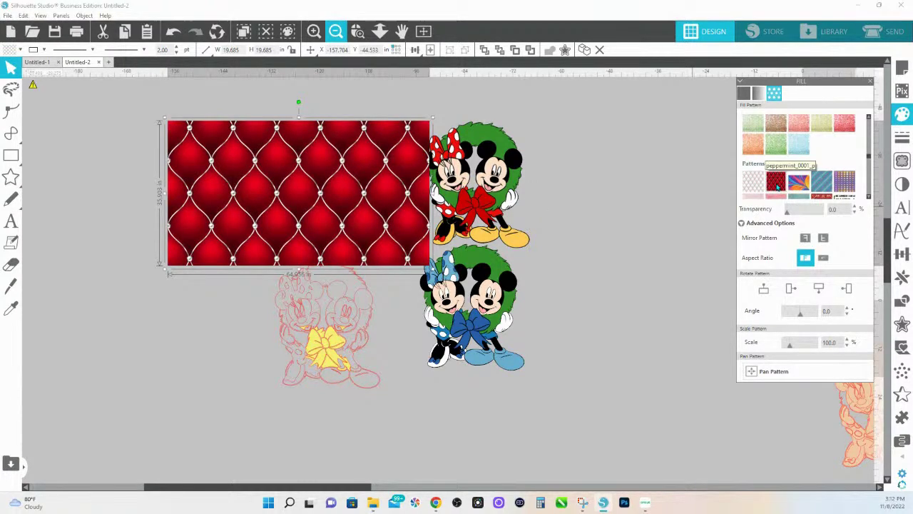
# Try several imported peppermint papers from the Creative Fabrica pattern group on the rectangle, finishing with the red candy cane and peppermint swirl pattern
pyautogui.scroll(-10, 776, 182)
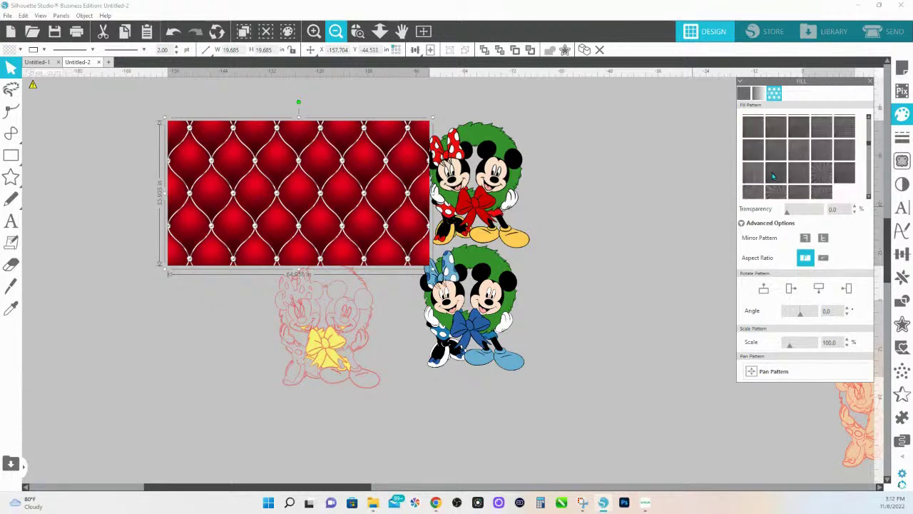
pyautogui.scroll(8, 772, 173)
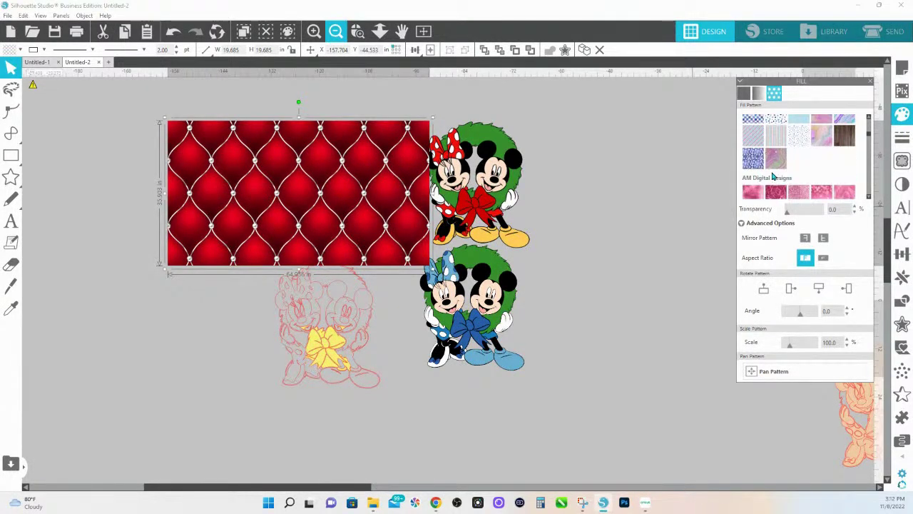
pyautogui.scroll(-6, 772, 175)
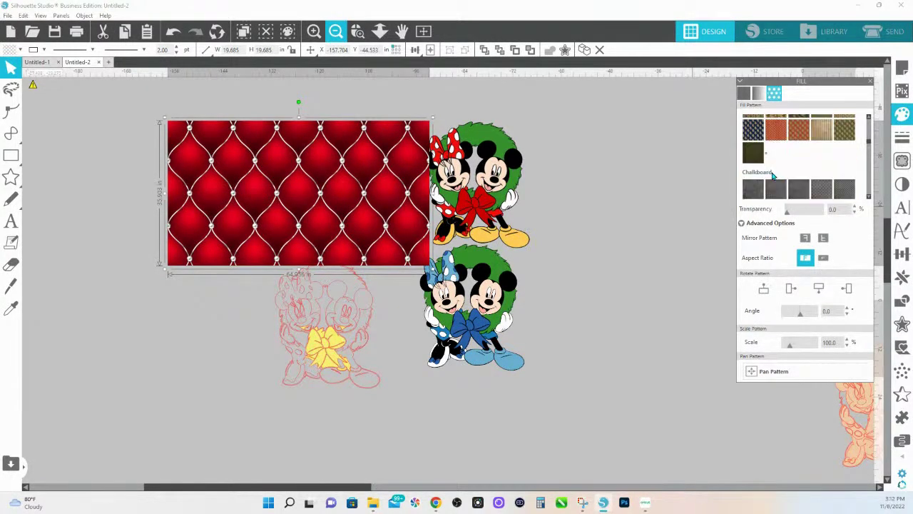
pyautogui.scroll(-8, 772, 175)
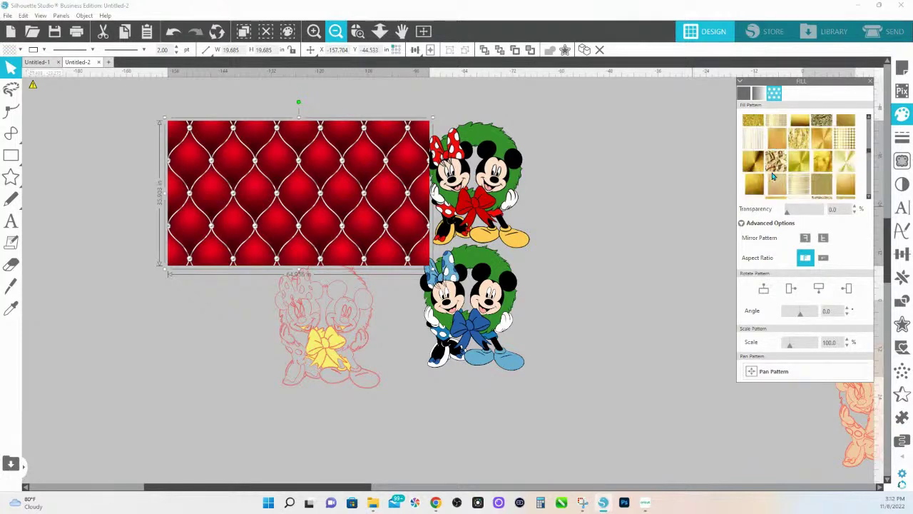
pyautogui.scroll(-5, 772, 176)
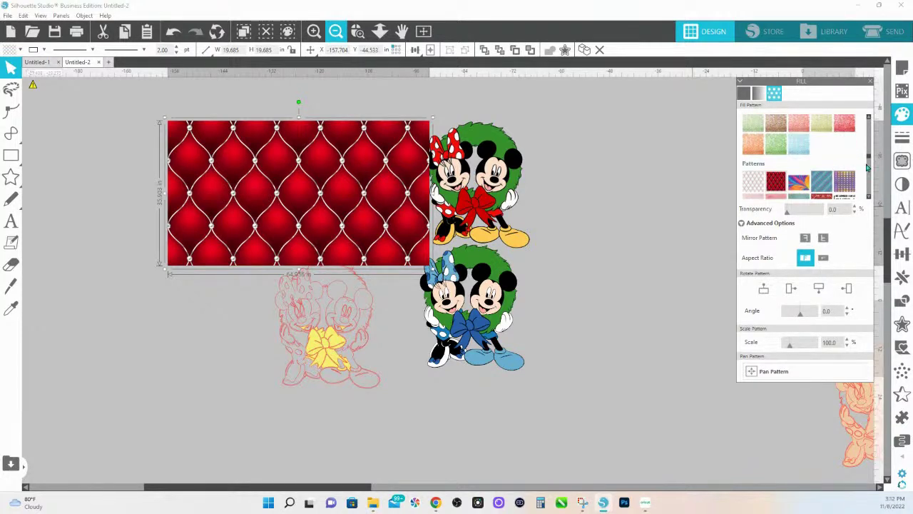
pyautogui.moveTo(870, 163); pyautogui.dragTo(863, 125)
pyautogui.scroll(-10, 821, 127)
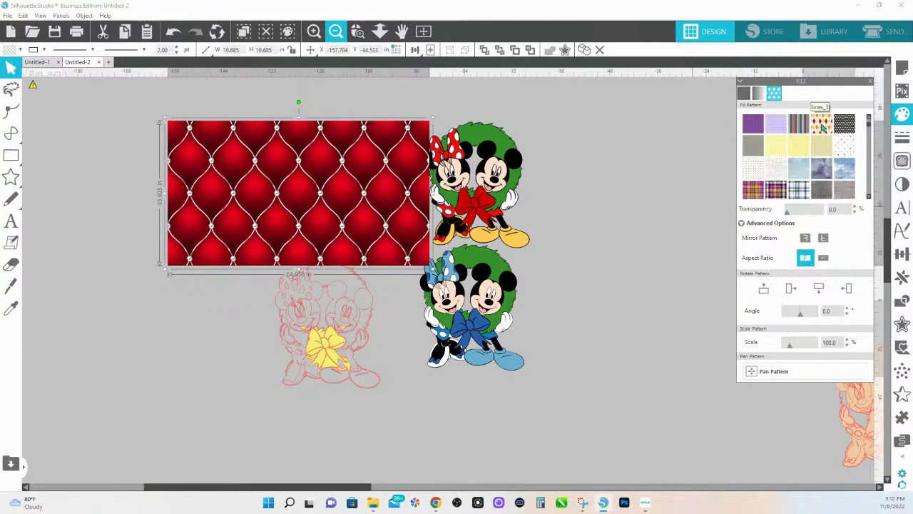
pyautogui.scroll(-2, 822, 127)
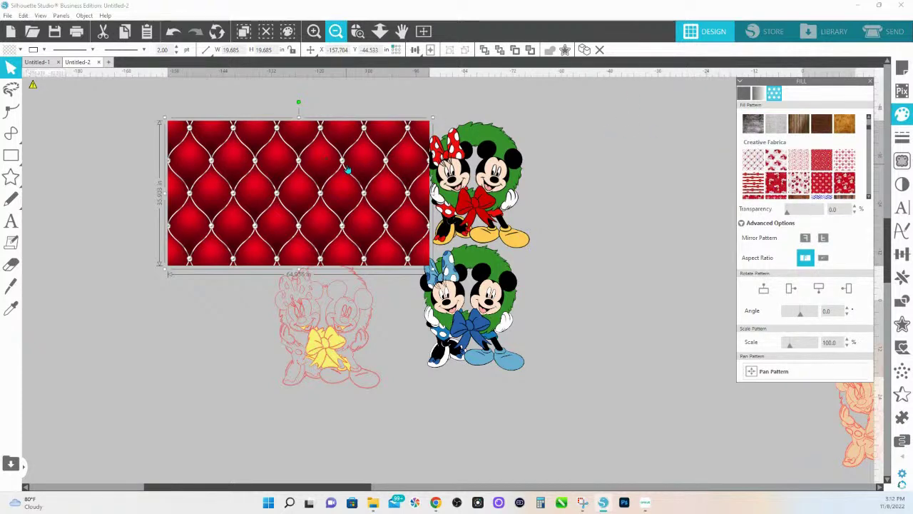
pyautogui.click(776, 187)
pyautogui.click(800, 187)
pyautogui.click(806, 169)
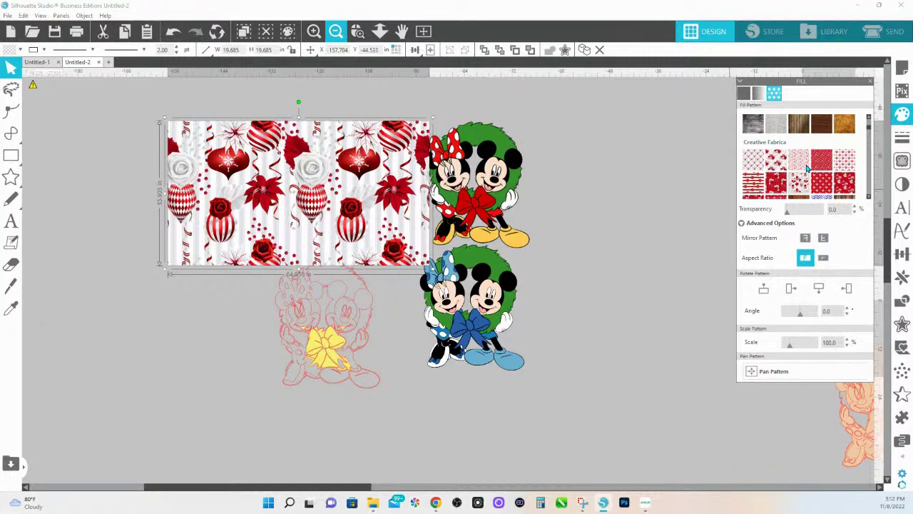
pyautogui.click(807, 168)
pyautogui.click(821, 167)
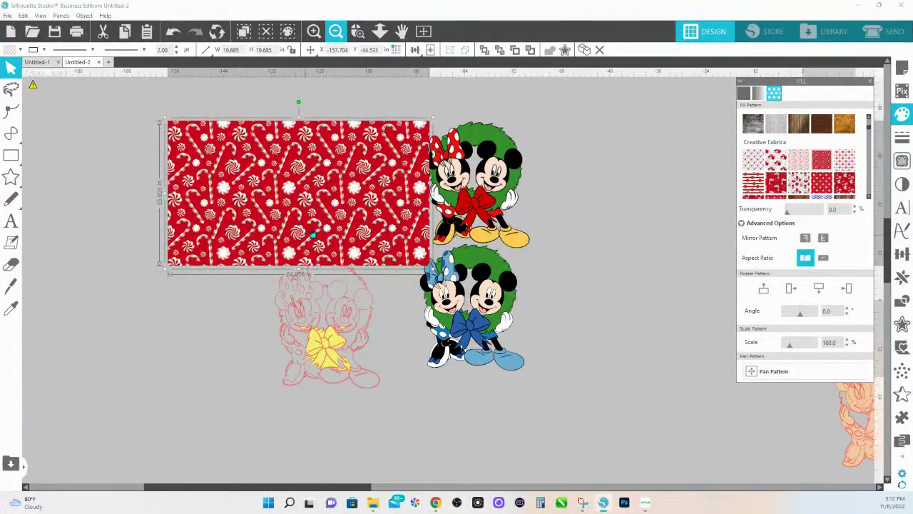
# Examine the candy cane pattern fill on the rectangle up close and return to an overview of the designs
pyautogui.click(356, 34)
pyautogui.moveTo(314, 182); pyautogui.dragTo(363, 212)
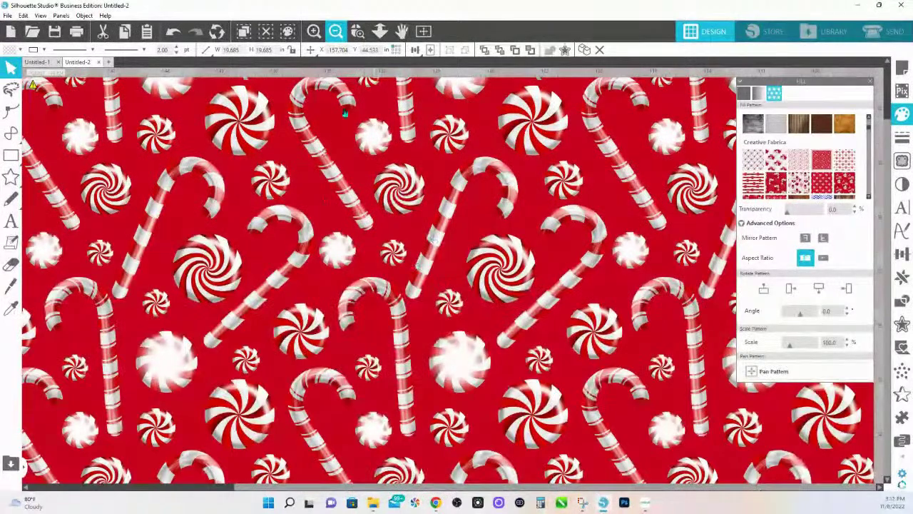
pyautogui.click(378, 36)
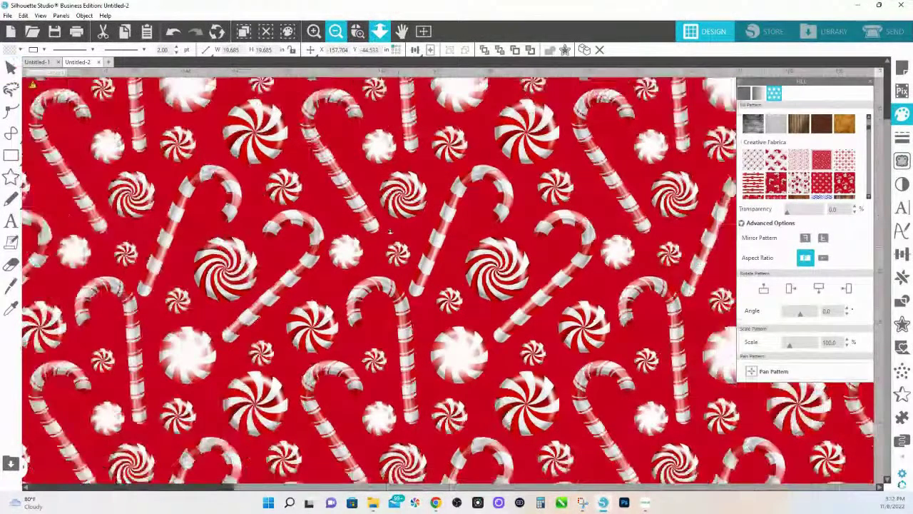
pyautogui.scroll(-2, 390, 231)
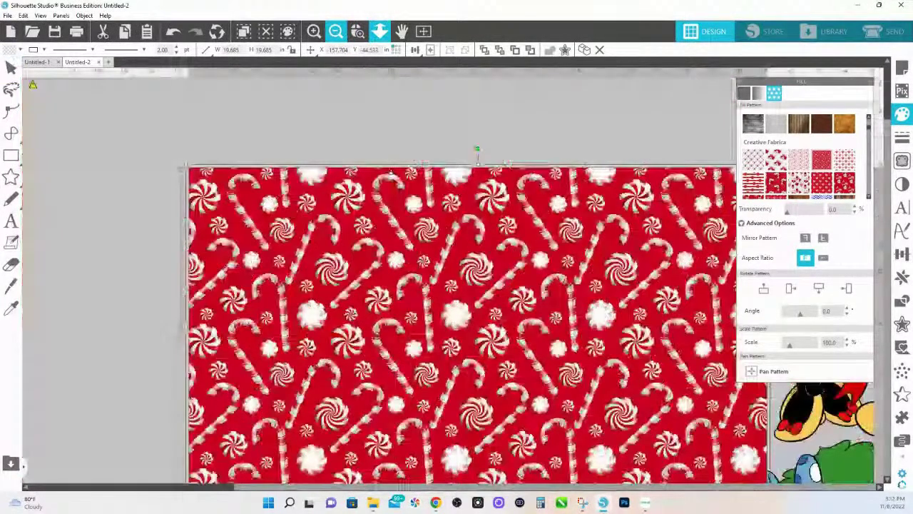
pyautogui.scroll(-3, 391, 174)
# Switch to the HS INK shop window in Chrome and open the store's home page
pyautogui.moveTo(644, 502)
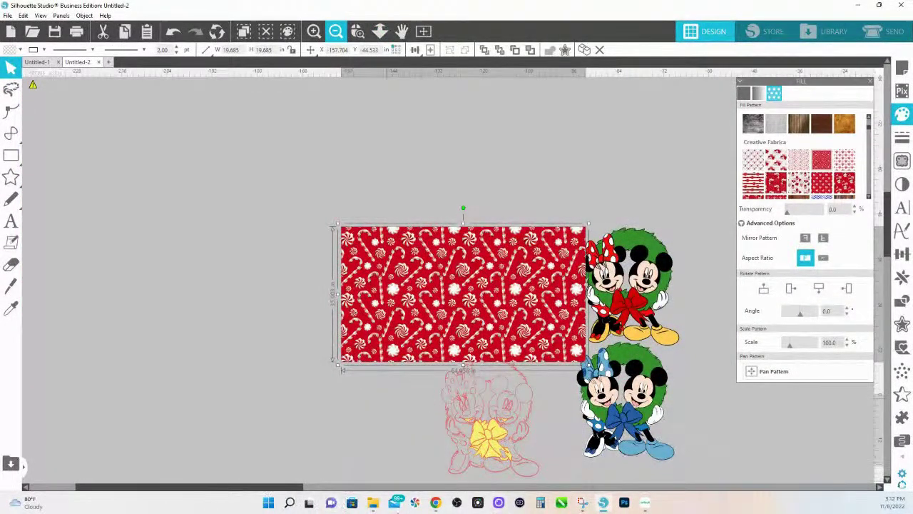
pyautogui.moveTo(437, 503)
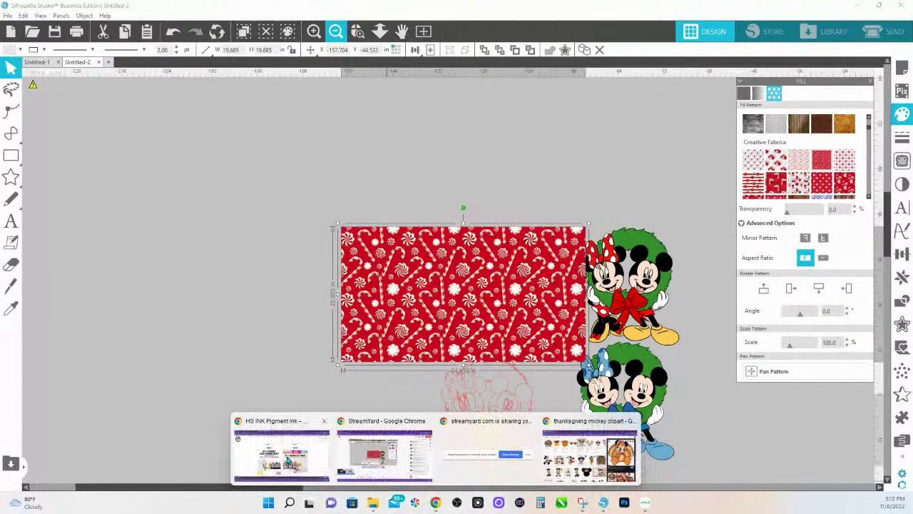
pyautogui.click(289, 460)
pyautogui.click(36, 83)
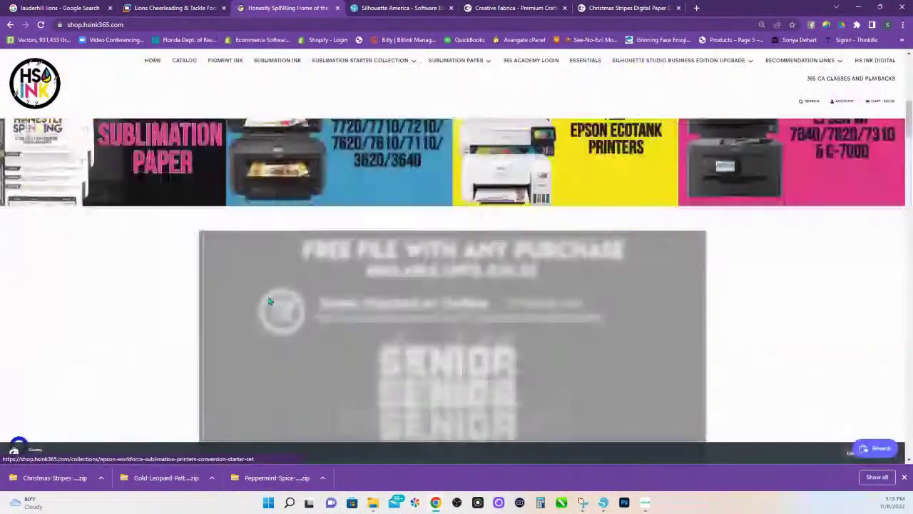
# Browse the HS INK store's home page and open the 365 Creative Academy Silhouette Studio for Beginners course listing
pyautogui.scroll(-6, 287, 304)
pyautogui.scroll(-5, 290, 305)
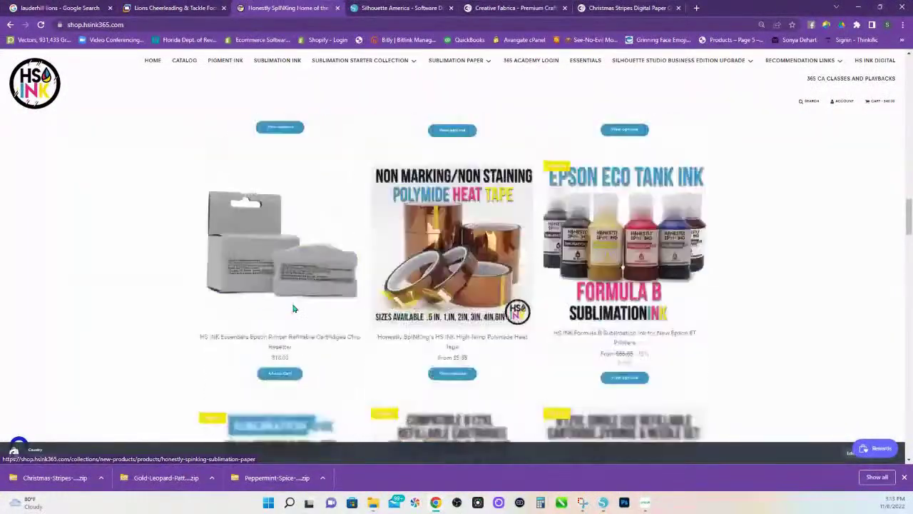
pyautogui.scroll(5, 292, 298)
pyautogui.scroll(4, 292, 300)
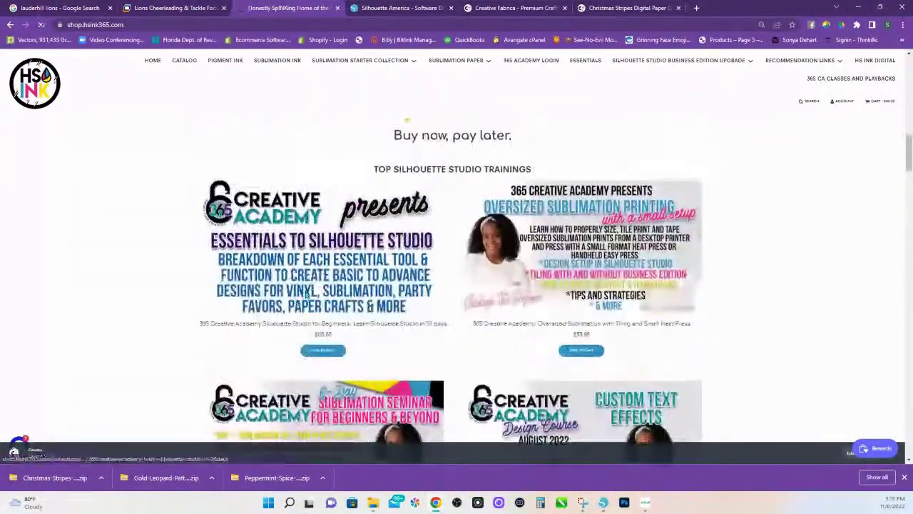
pyautogui.click(307, 292)
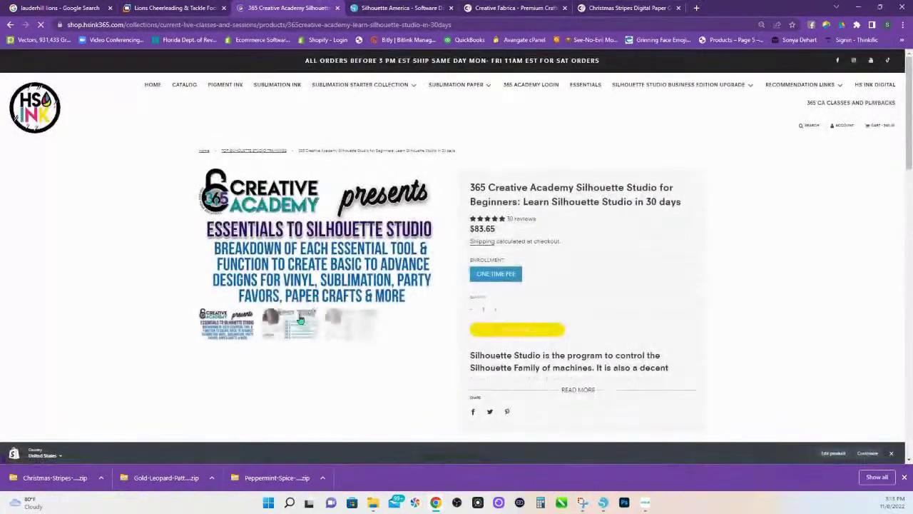
# View the course outline images for days 1 to 6 and days 7 to 13 and return to the store's home page
pyautogui.click(309, 333)
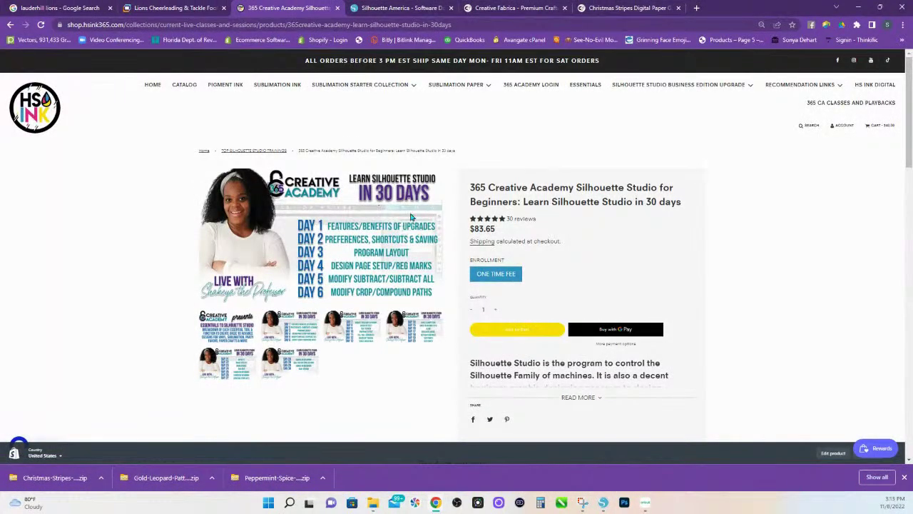
pyautogui.click(344, 334)
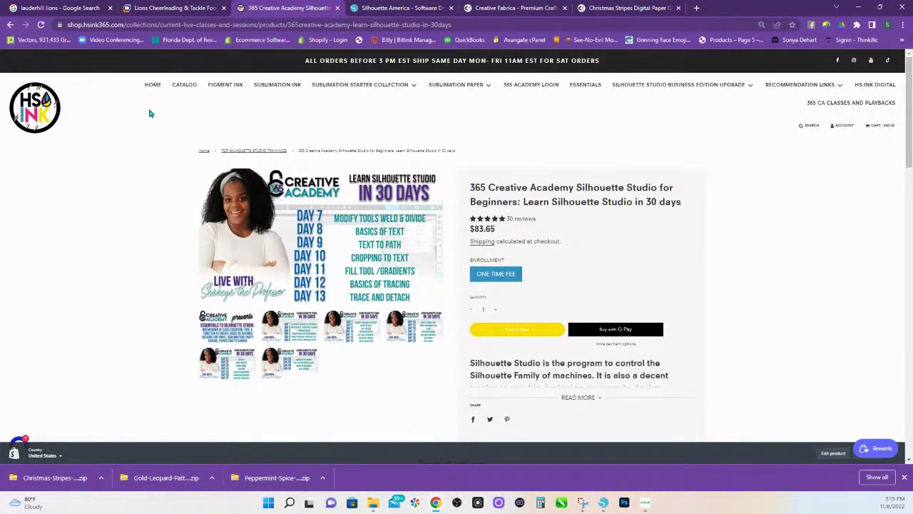
pyautogui.click(34, 109)
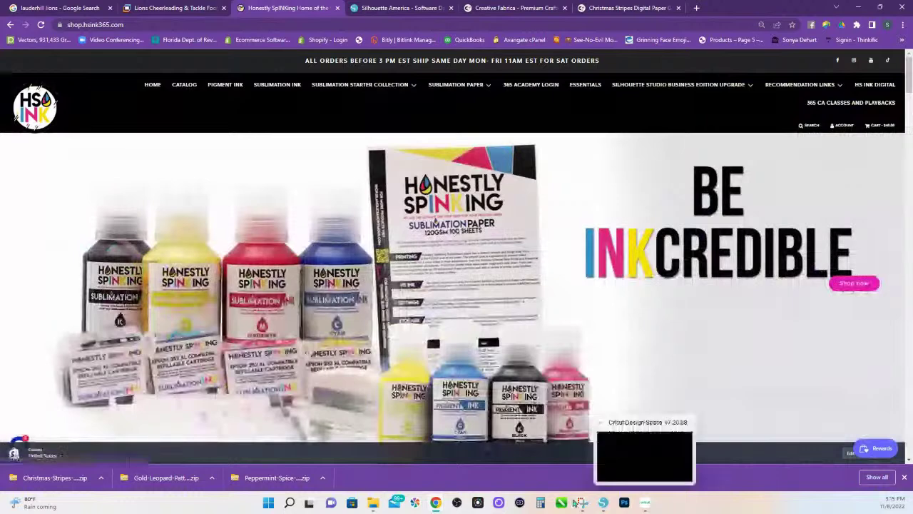
# Switch to Silhouette Studio and place a copy of the turkey-costume Mickey image below the original
pyautogui.moveTo(437, 505)
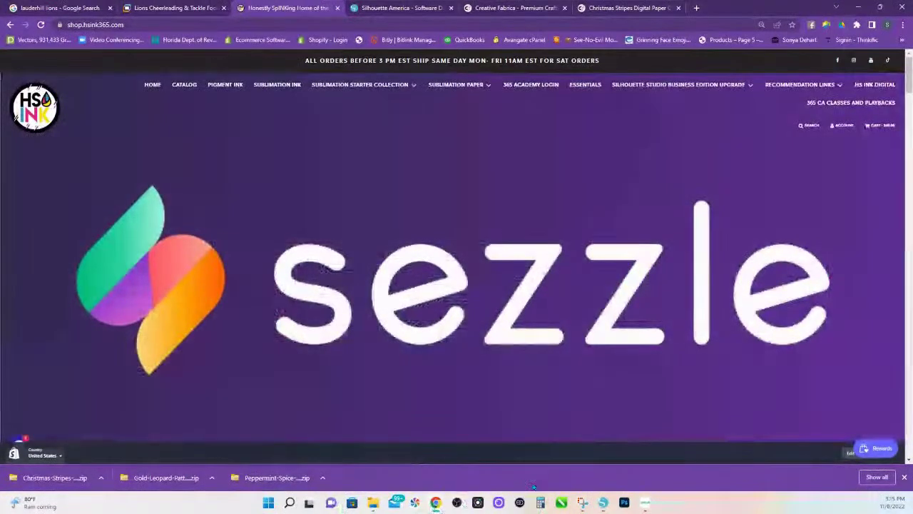
pyautogui.click(603, 502)
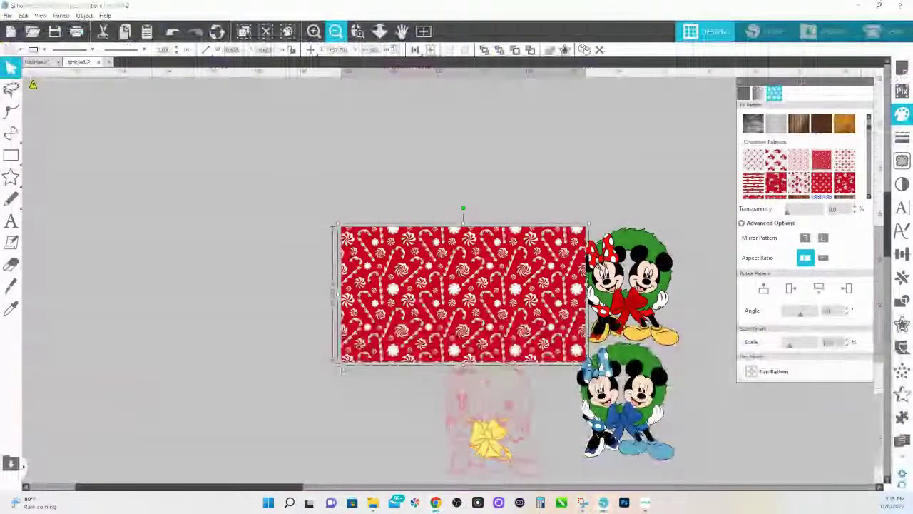
pyautogui.click(235, 194)
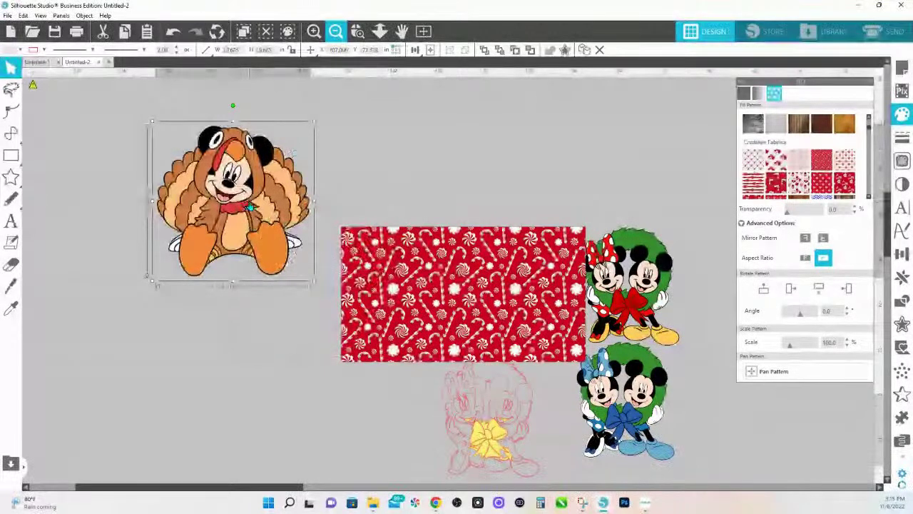
pyautogui.moveTo(247, 204); pyautogui.dragTo(239, 378)
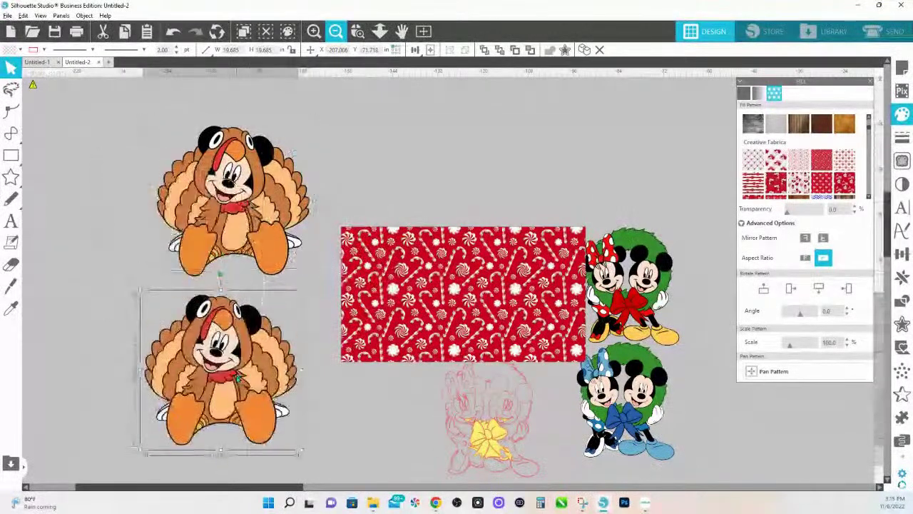
# Try to trace and detach the lower turkey-costume Mickey copy with a trace area around the whole figure
pyautogui.click(901, 161)
pyautogui.click(775, 126)
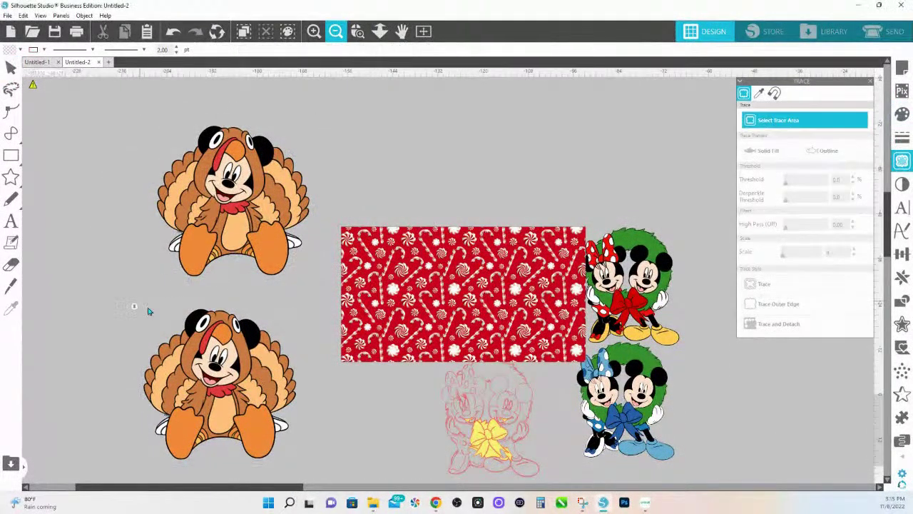
pyautogui.moveTo(140, 301)
pyautogui.mouseDown()
pyautogui.moveTo(288, 467)
pyautogui.moveTo(310, 472)
pyautogui.mouseUp()
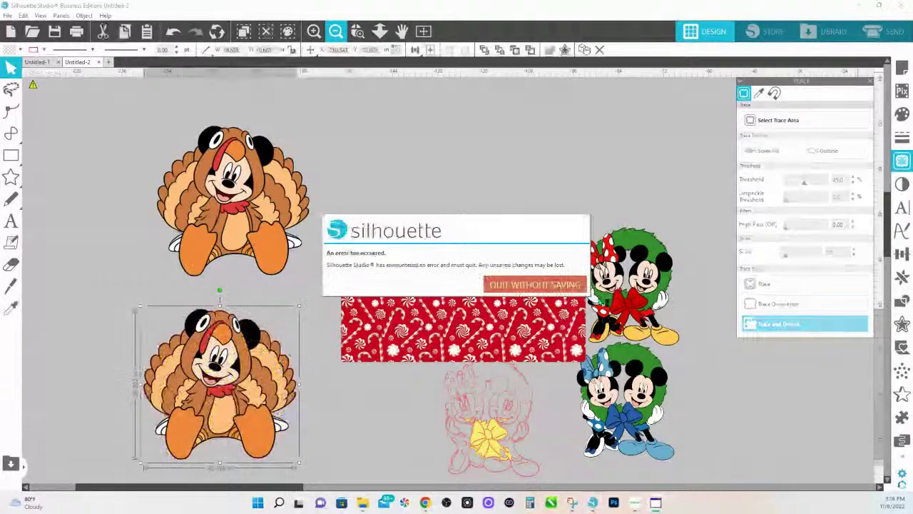
# Quit Silhouette Studio without saving and relaunch it
pyautogui.click(550, 286)
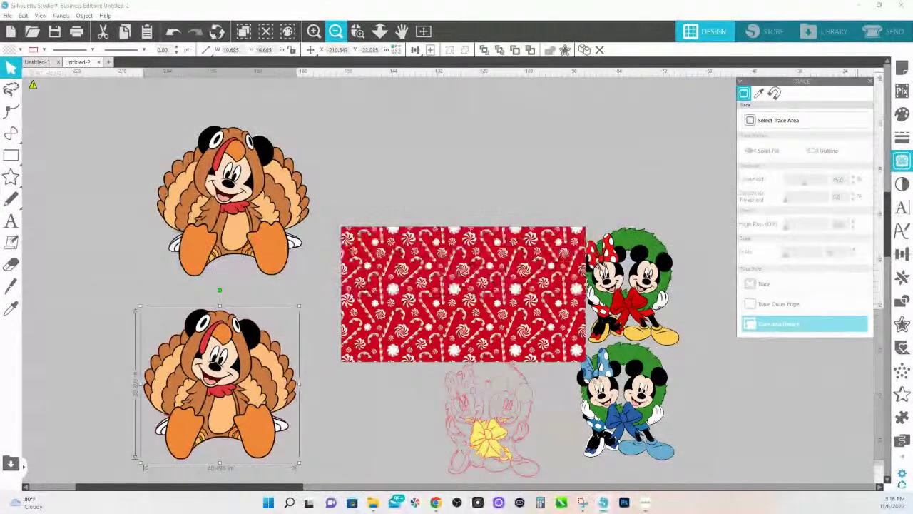
pyautogui.click(608, 506)
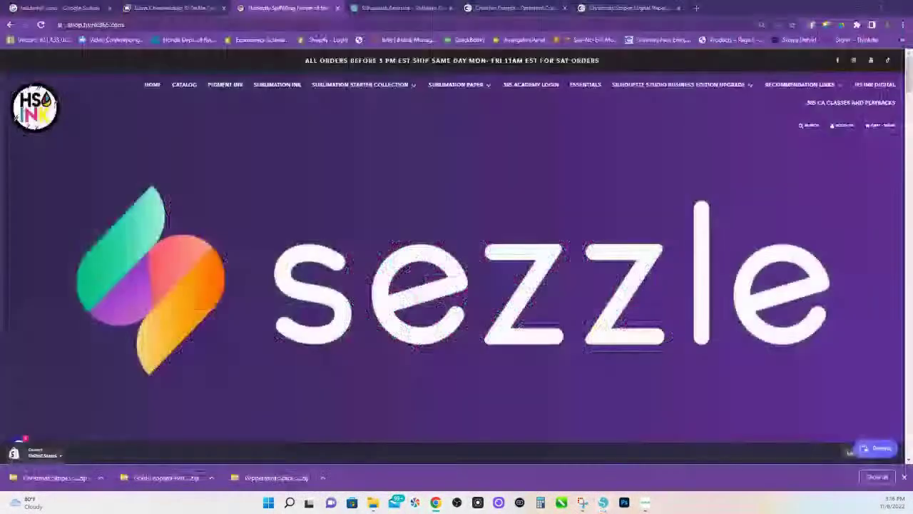
pyautogui.click(606, 505)
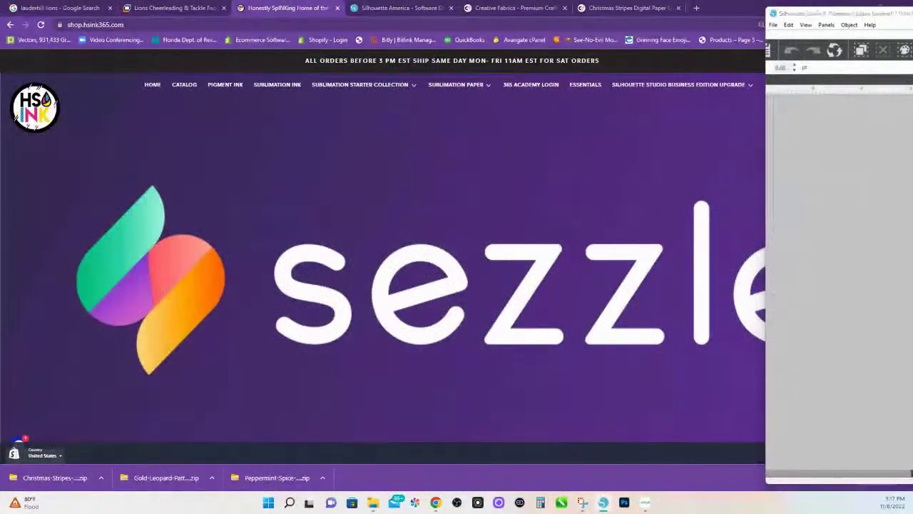
# Maximize the Silhouette Studio window and look for the lost design among the recovered documents
pyautogui.moveTo(835, 13); pyautogui.dragTo(528, 13)
pyautogui.click(602, 15)
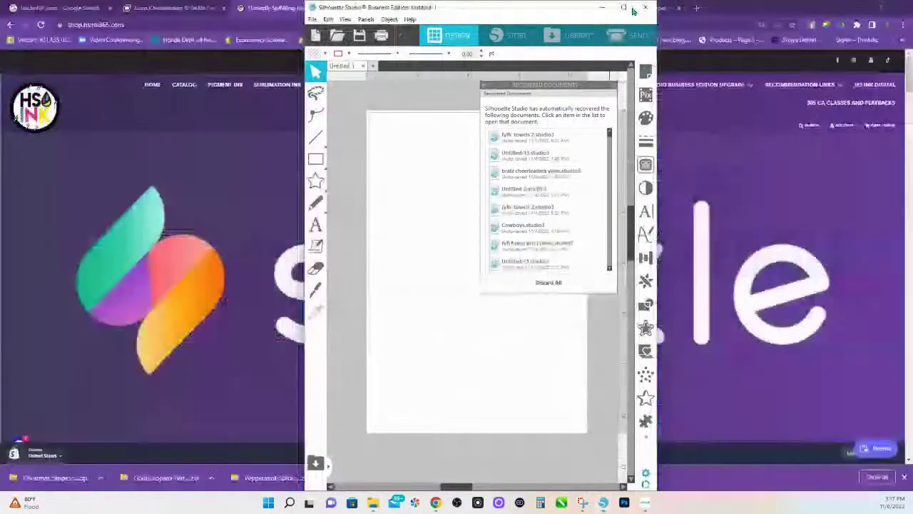
pyautogui.doubleClick(513, 10)
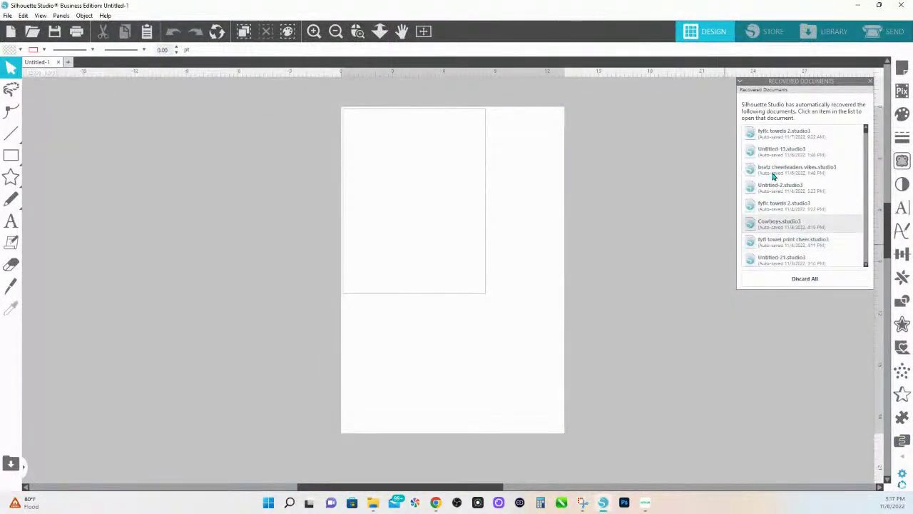
pyautogui.click(779, 143)
pyautogui.moveTo(781, 142)
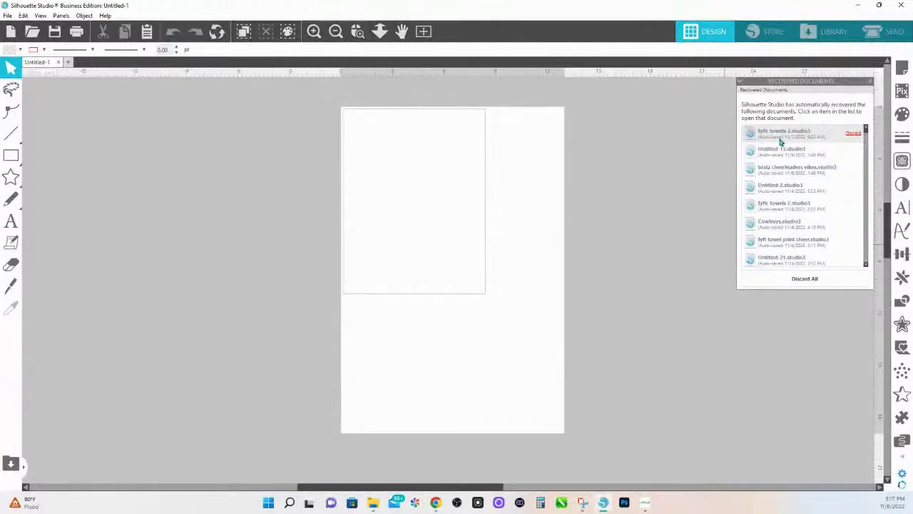